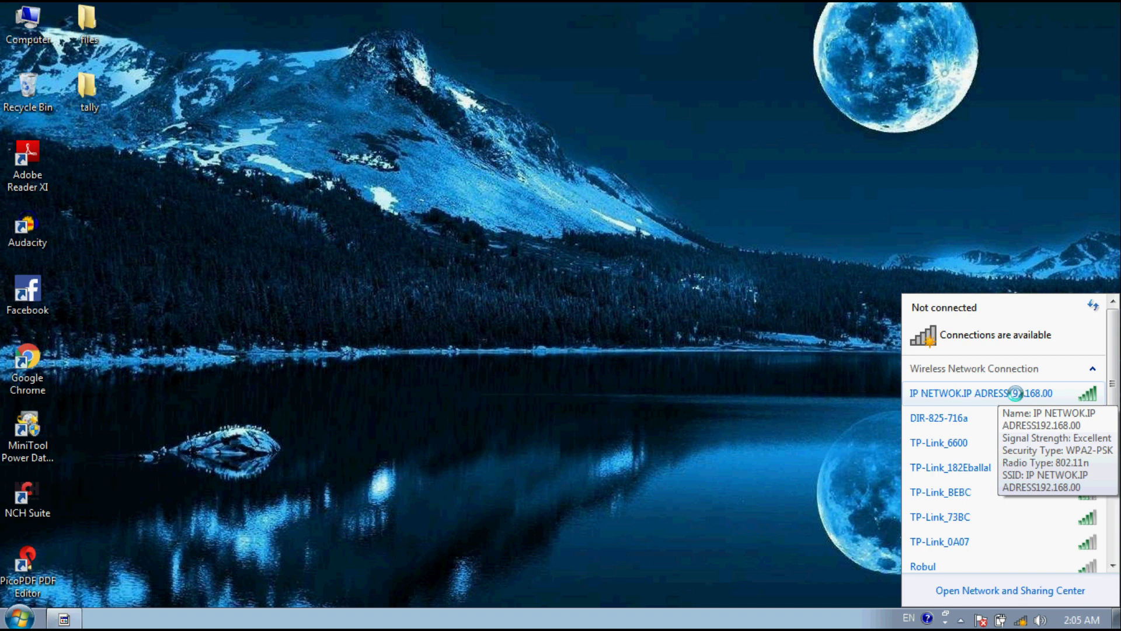
Step: Close the wireless network list and refresh the desktop
click(481, 151)
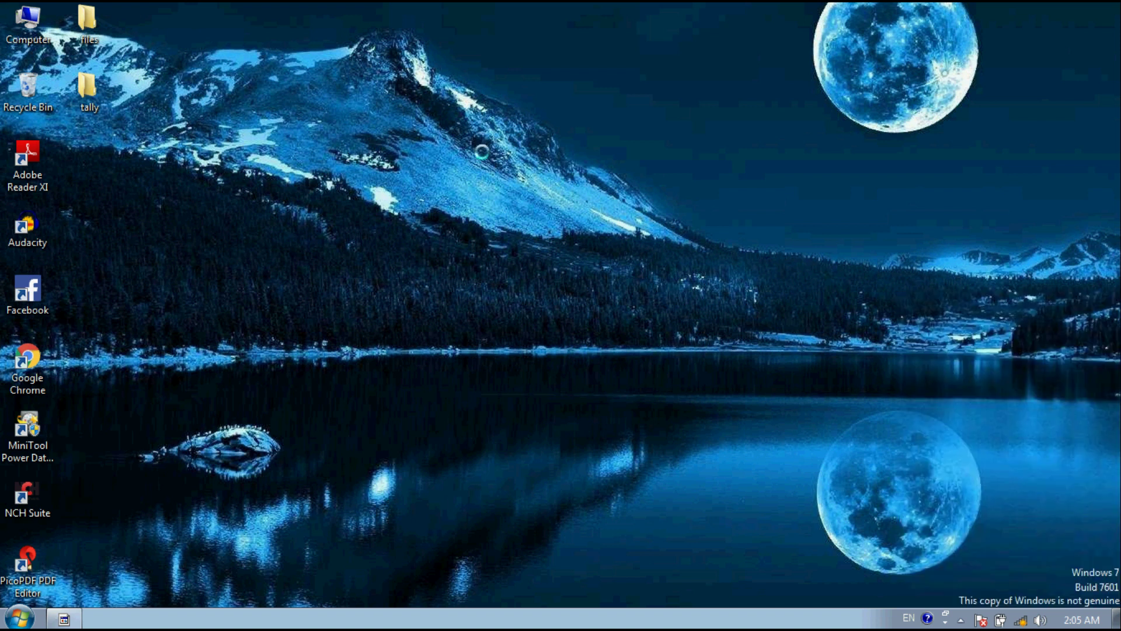
right_click(481, 152)
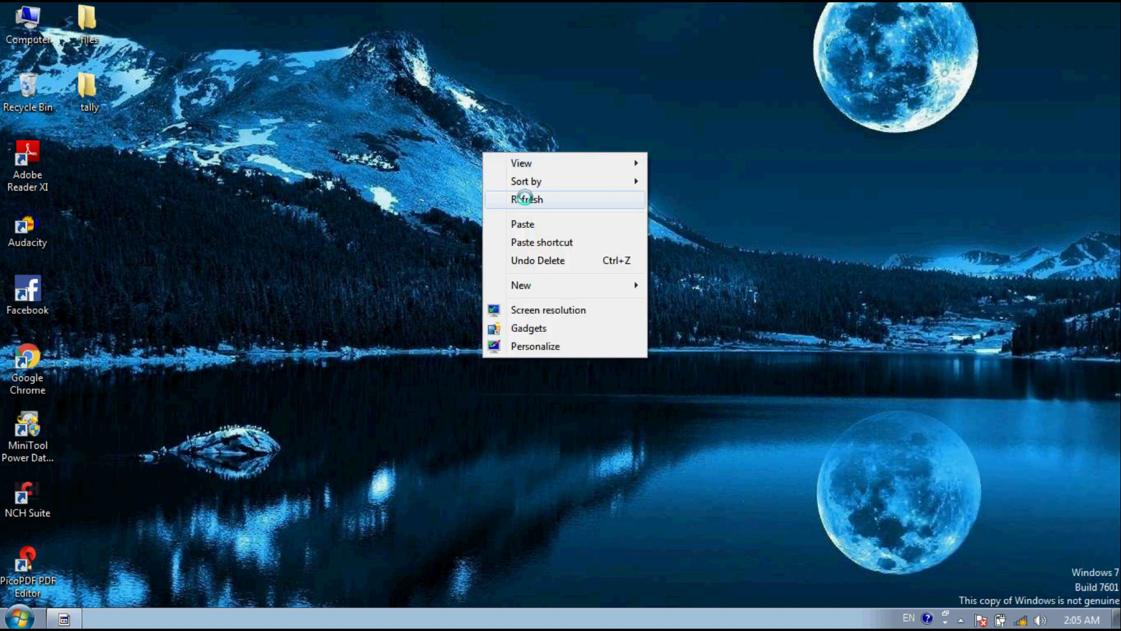
click(525, 199)
Step: Find Windows Defender via a Start search for 'win', dismiss its turned-off notice, and open the tally folder
click(19, 618)
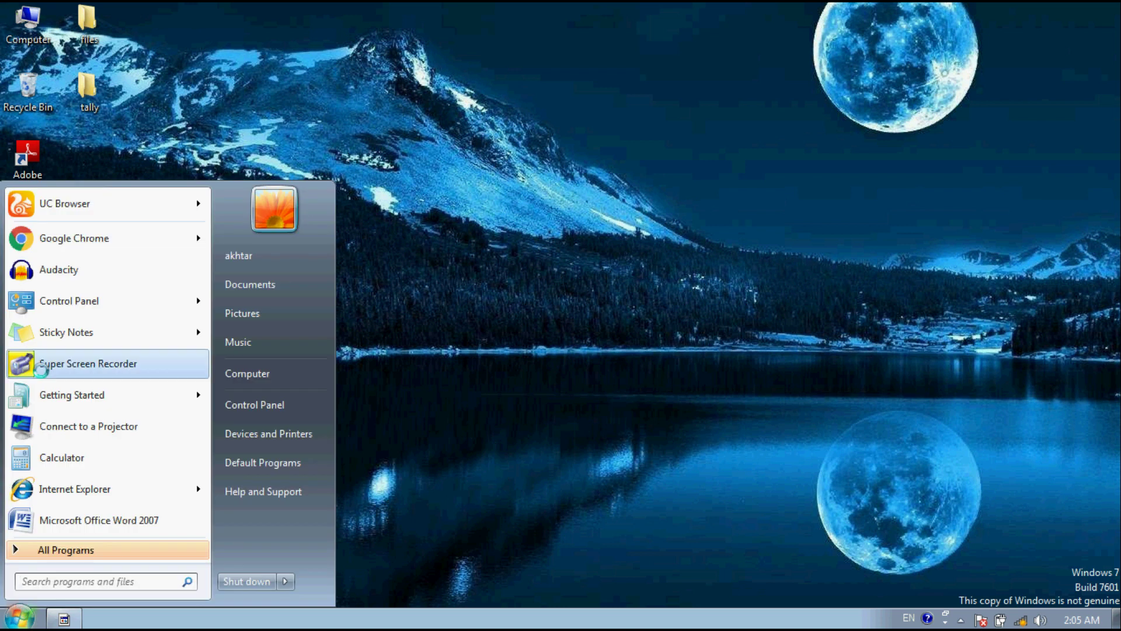
text(win)
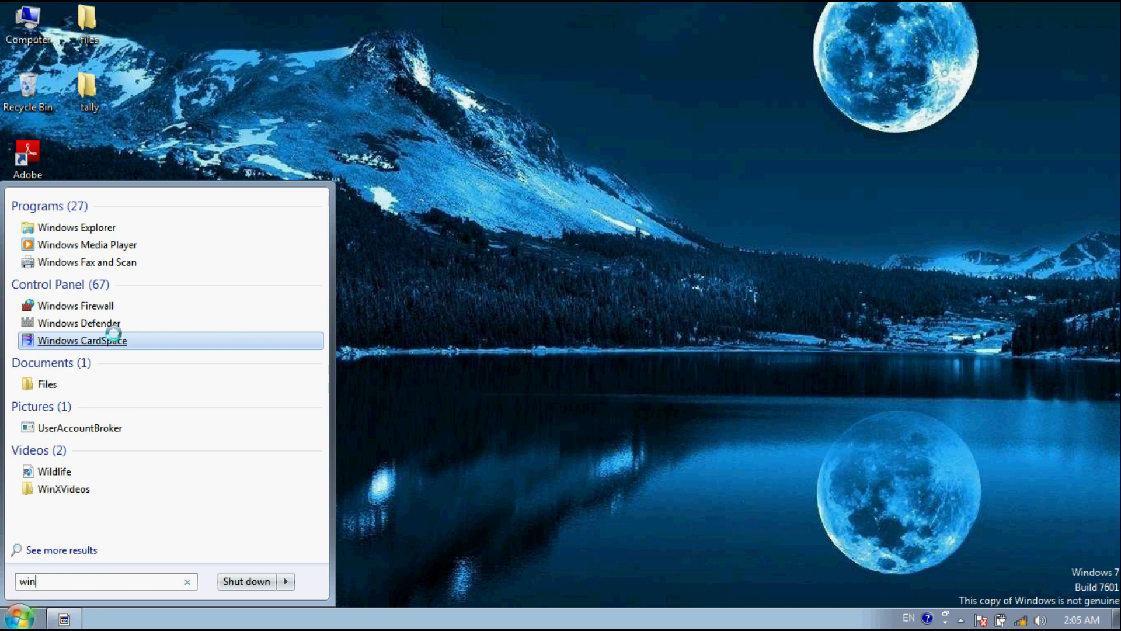
click(116, 323)
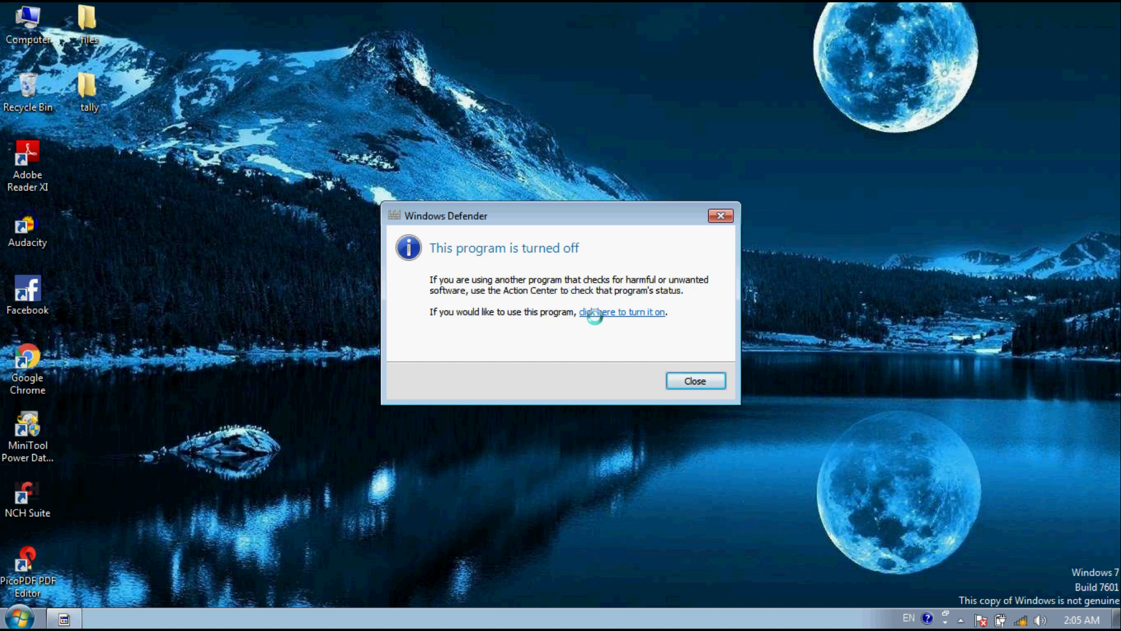
click(696, 382)
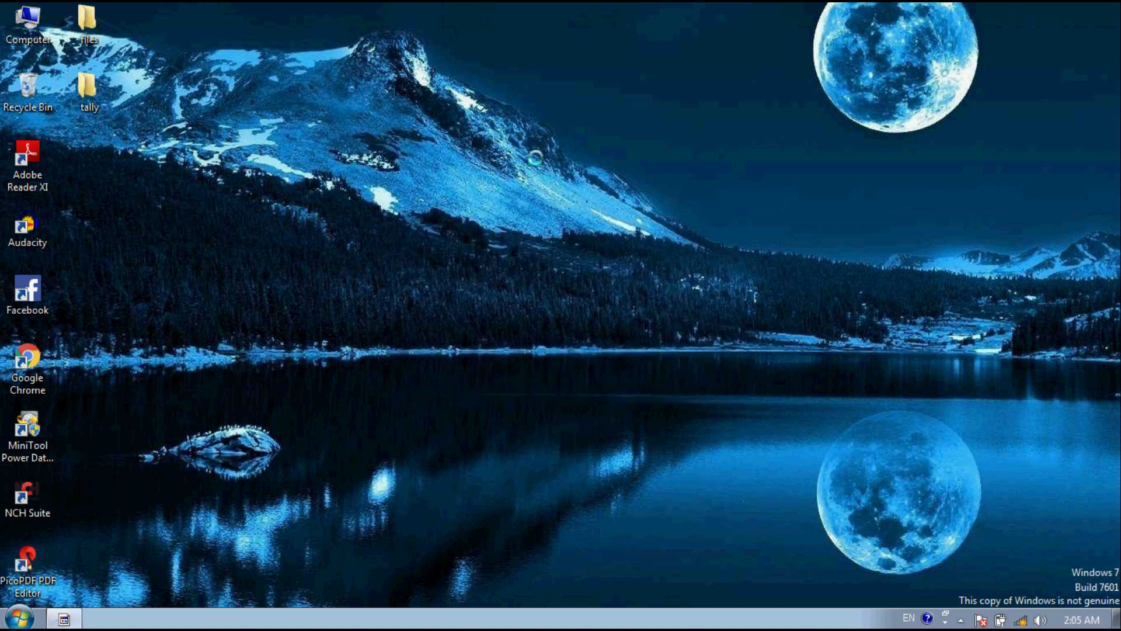
double_click(88, 93)
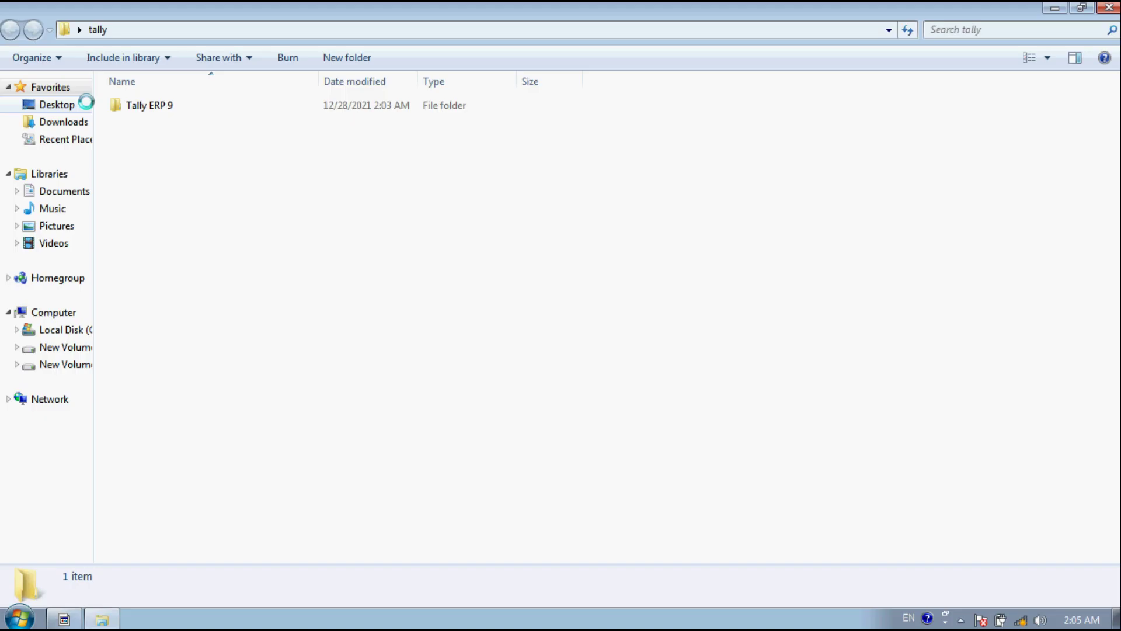
Step: Extract the Tally ERP 9 archive into the Tally ERP 9 folder
double_click(252, 110)
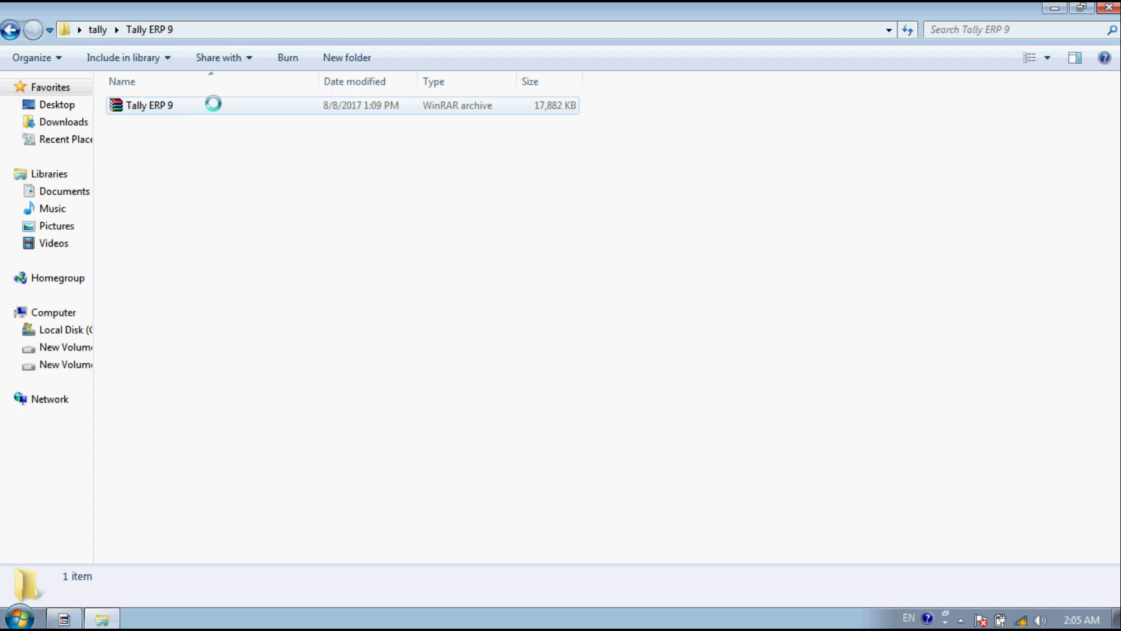
right_click(213, 104)
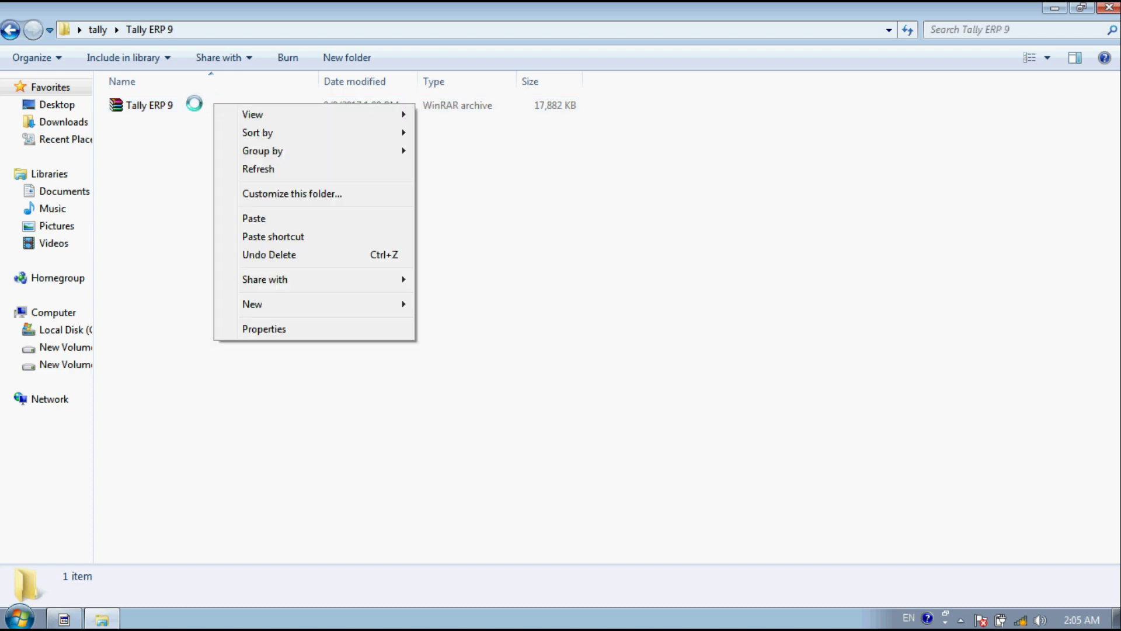
click(188, 102)
click(187, 102)
right_click(188, 100)
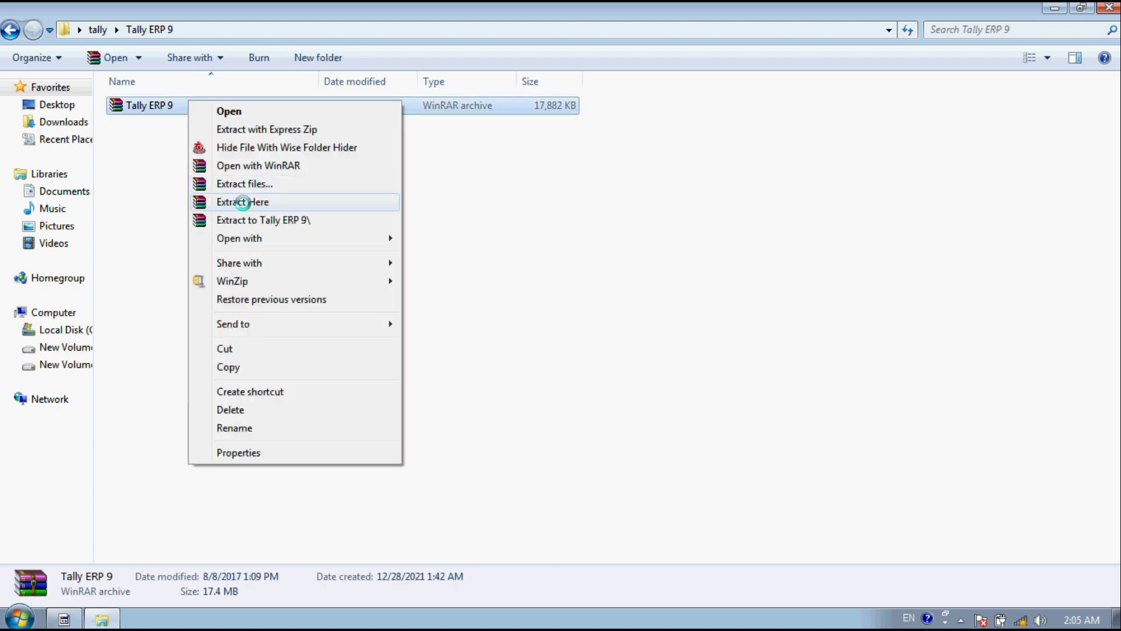
click(243, 202)
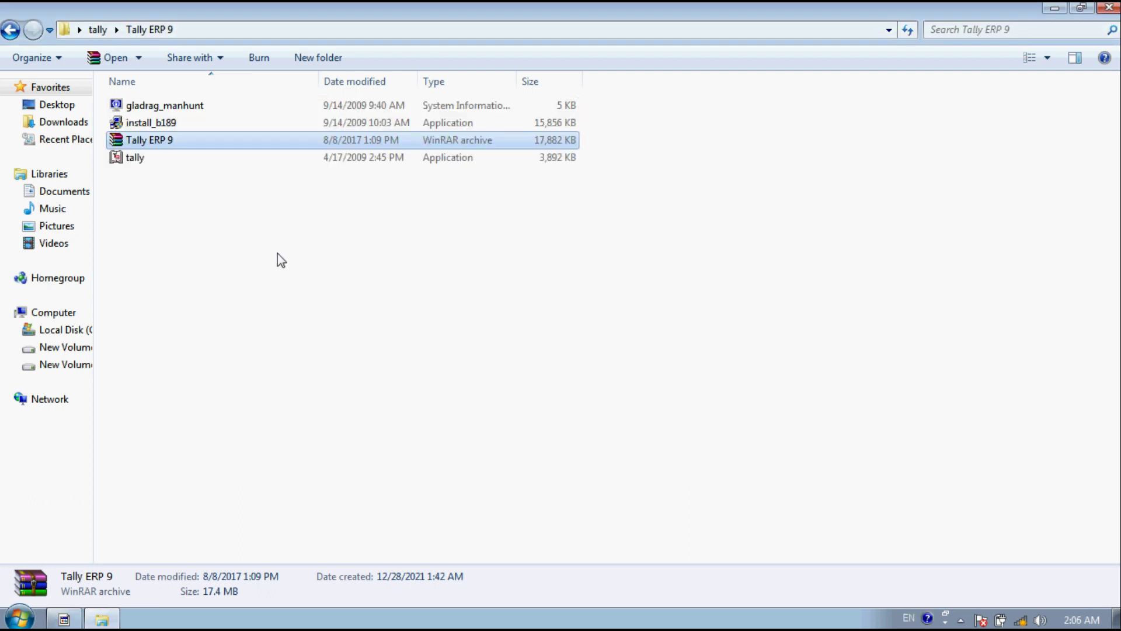
click(308, 266)
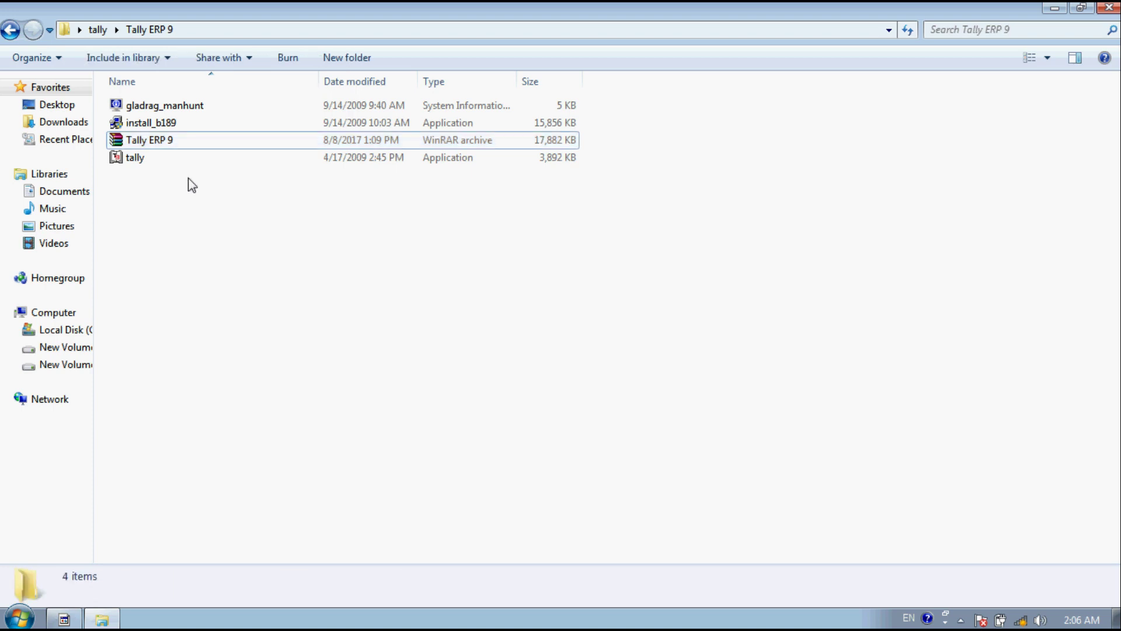
Step: Select the install_b189 installer and bring up its context menu
mouse_move(151, 129)
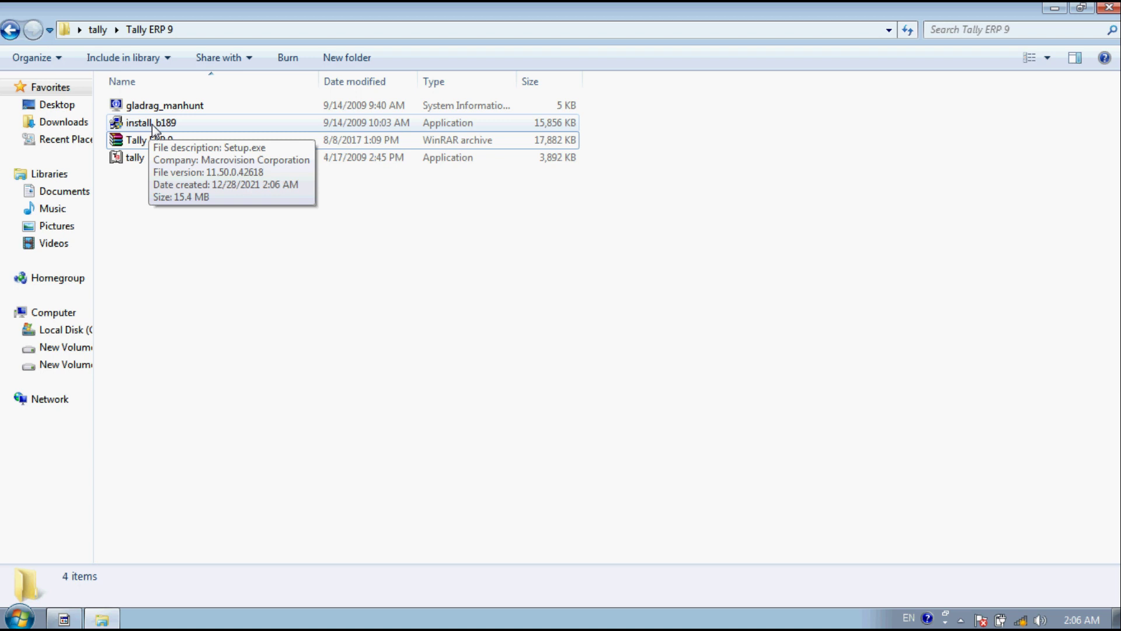
right_click(152, 124)
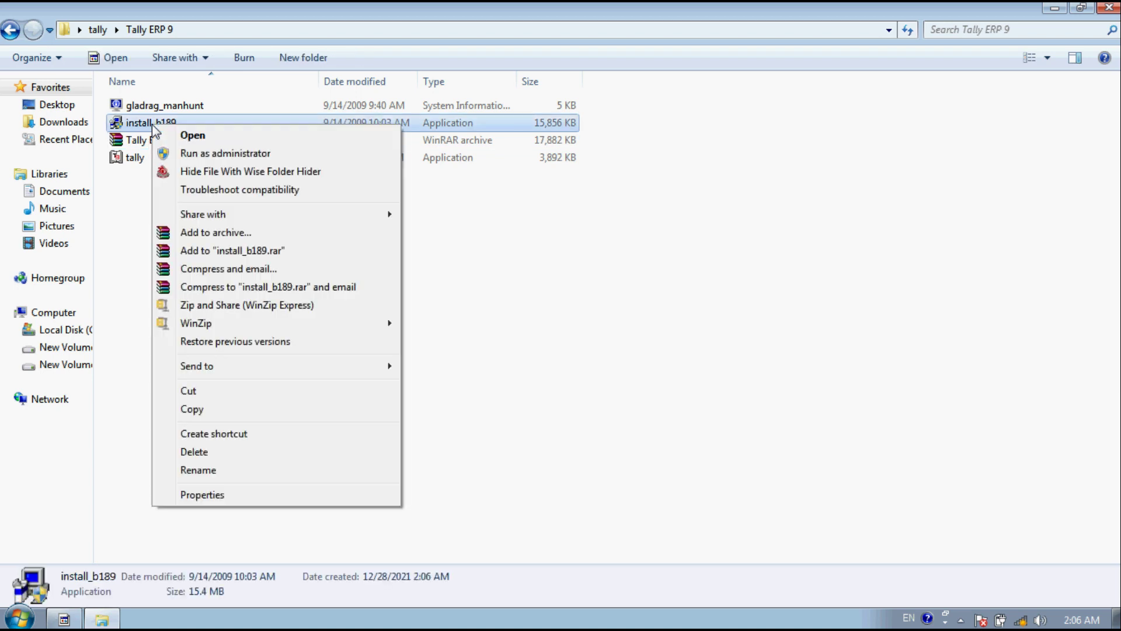
click(120, 226)
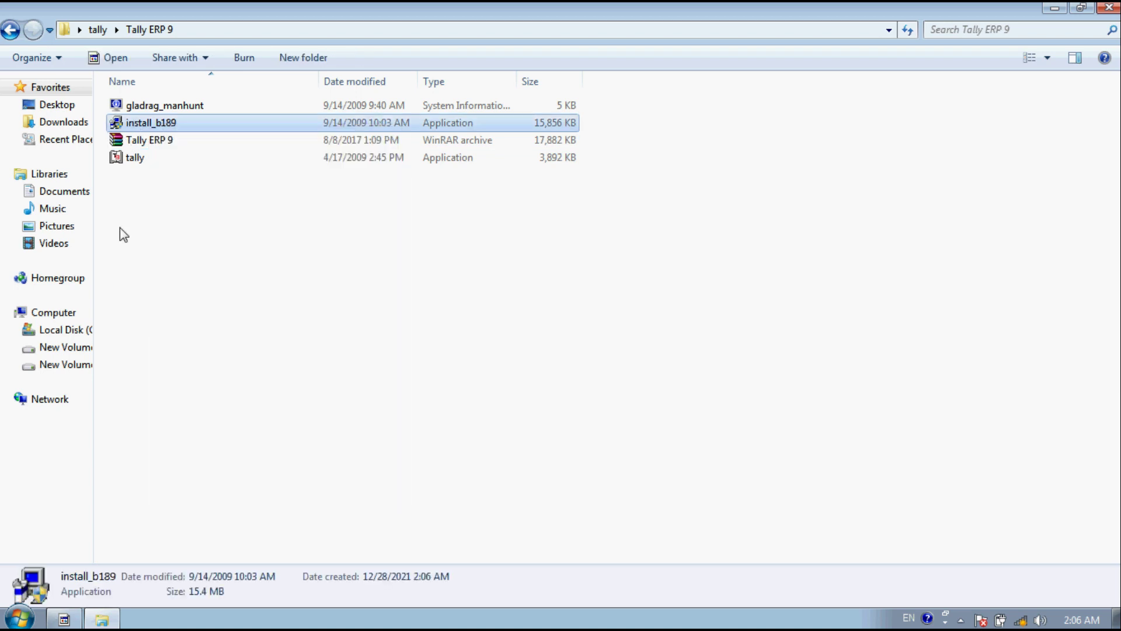
click(120, 226)
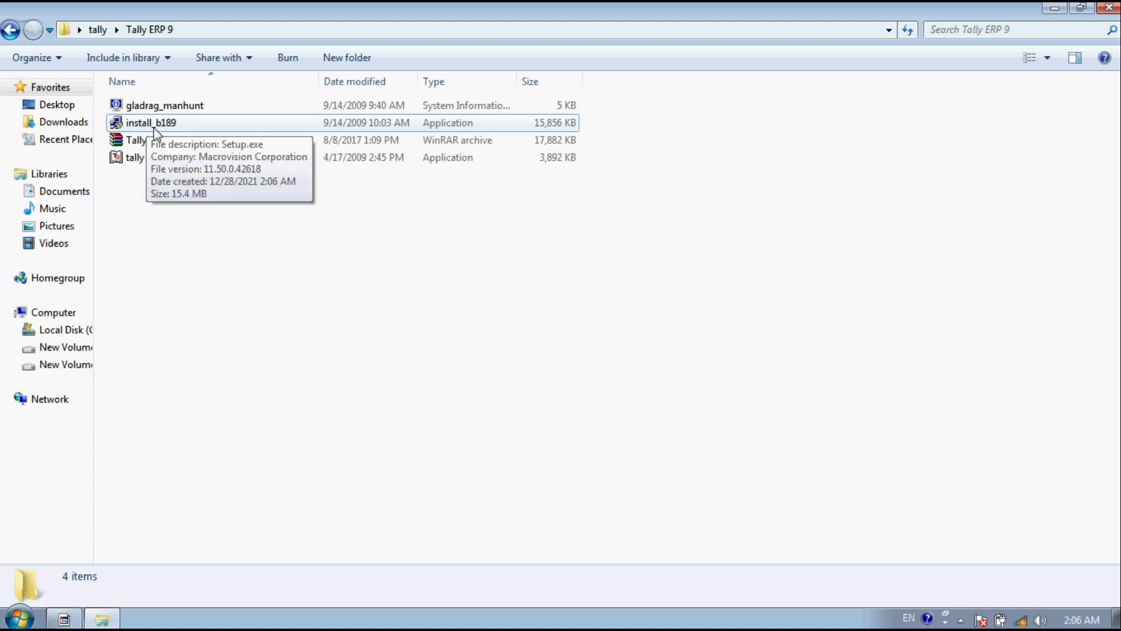
click(129, 163)
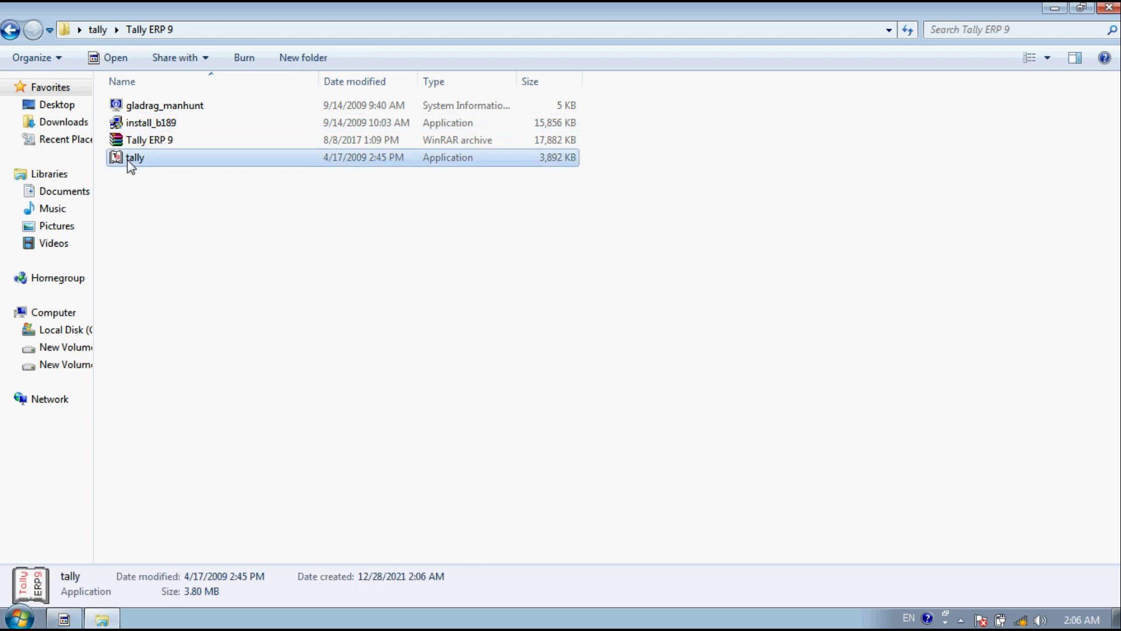
click(151, 123)
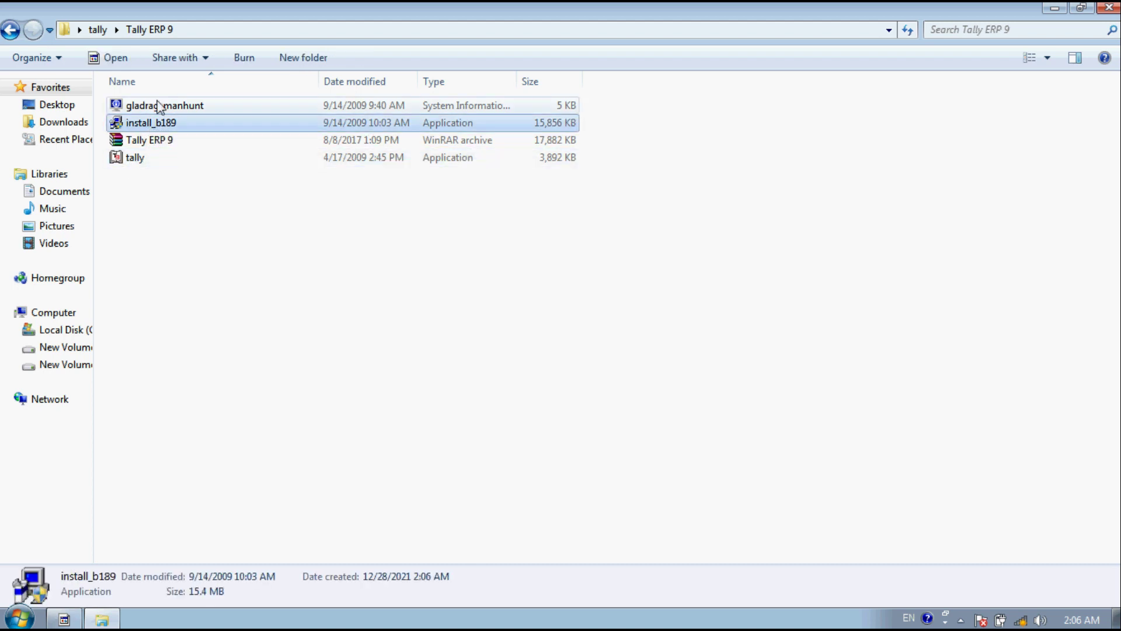
right_click(170, 125)
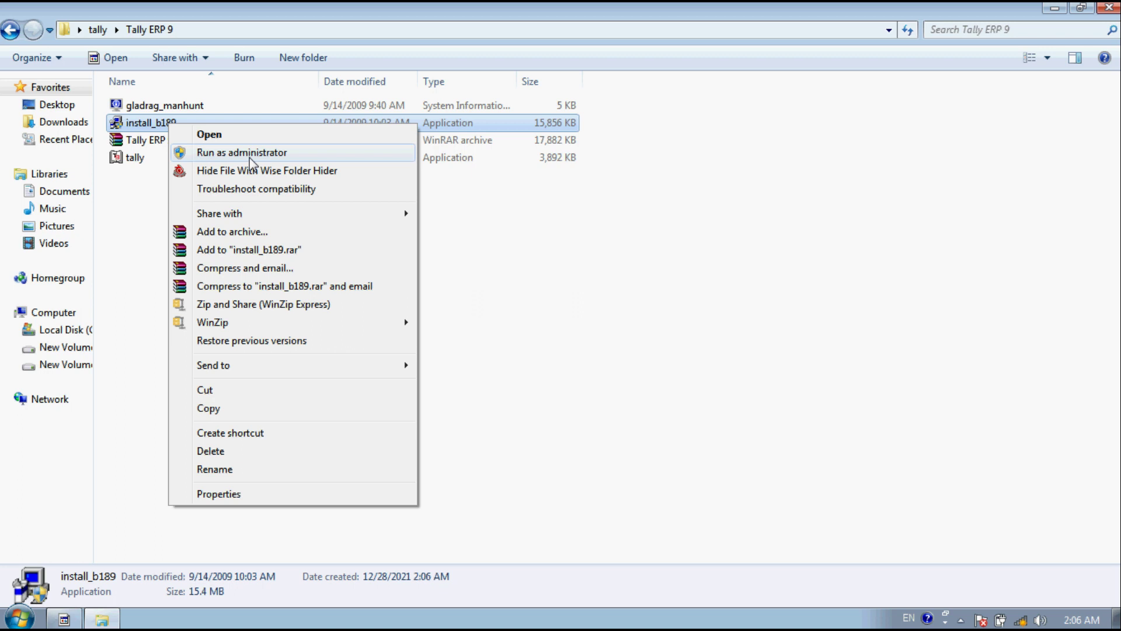
Step: Run install_b189 as administrator and proceed past the Welcome page to the application directory selection
click(251, 157)
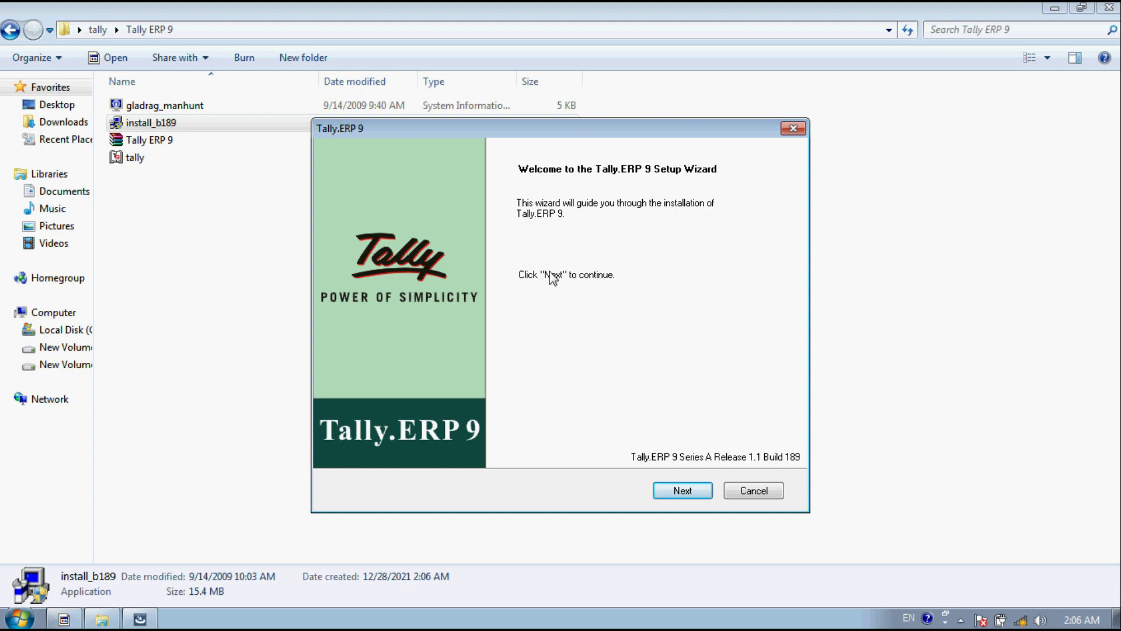
click(683, 493)
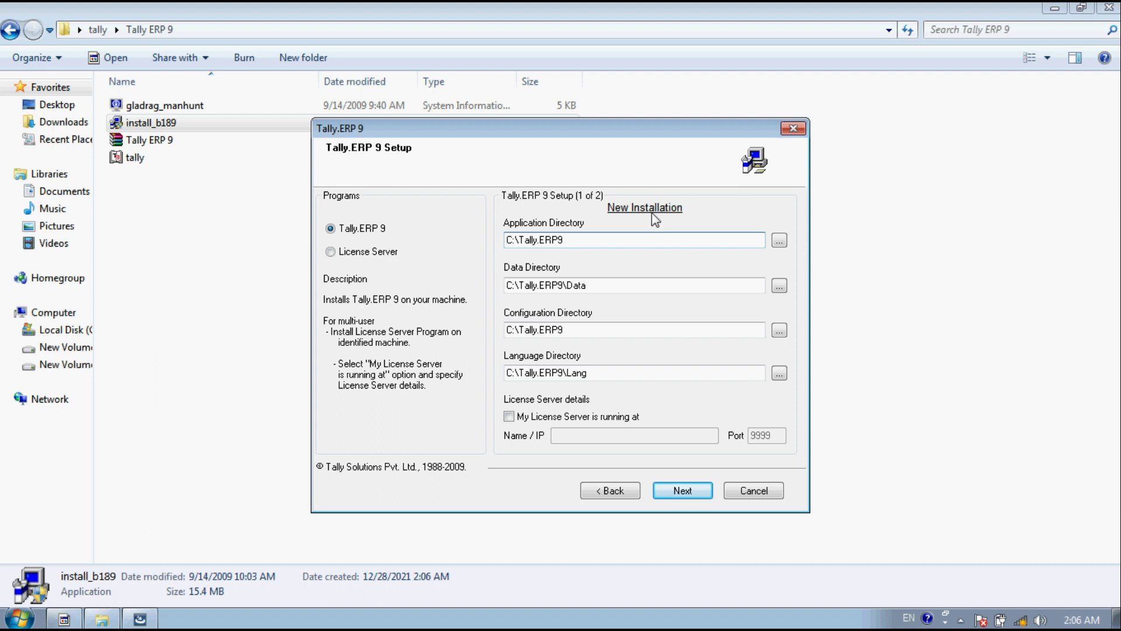
click(779, 240)
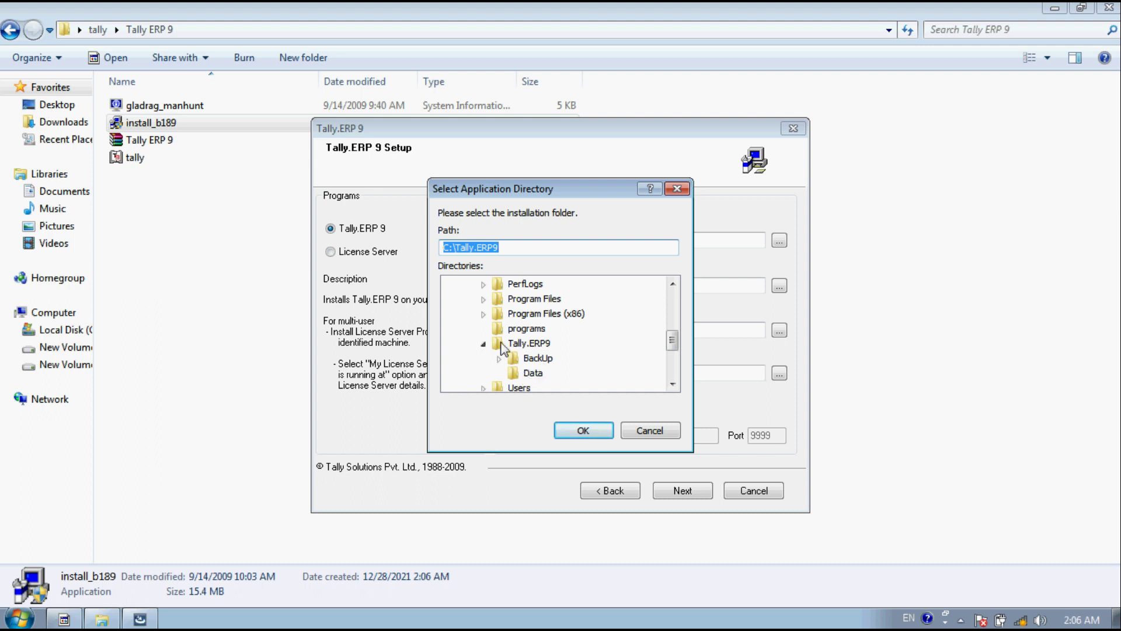
Step: Keep the default C:\Tally.ERP9 application, data and configuration directories and the C:\Tally.ERP9\Lang language directory
click(672, 384)
click(672, 383)
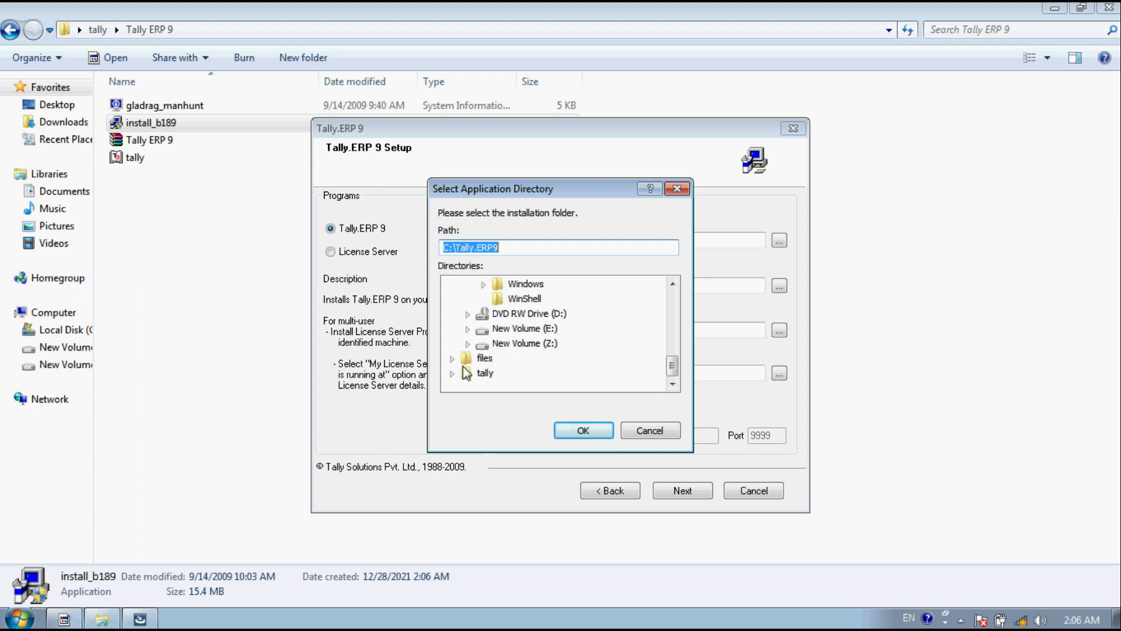
click(583, 430)
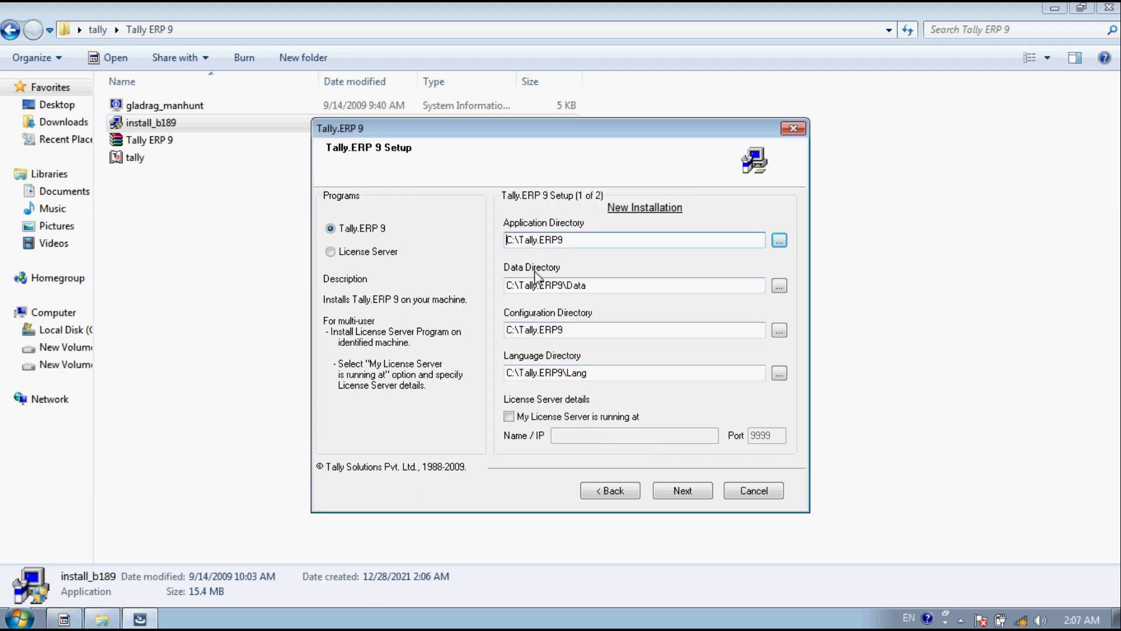
click(779, 285)
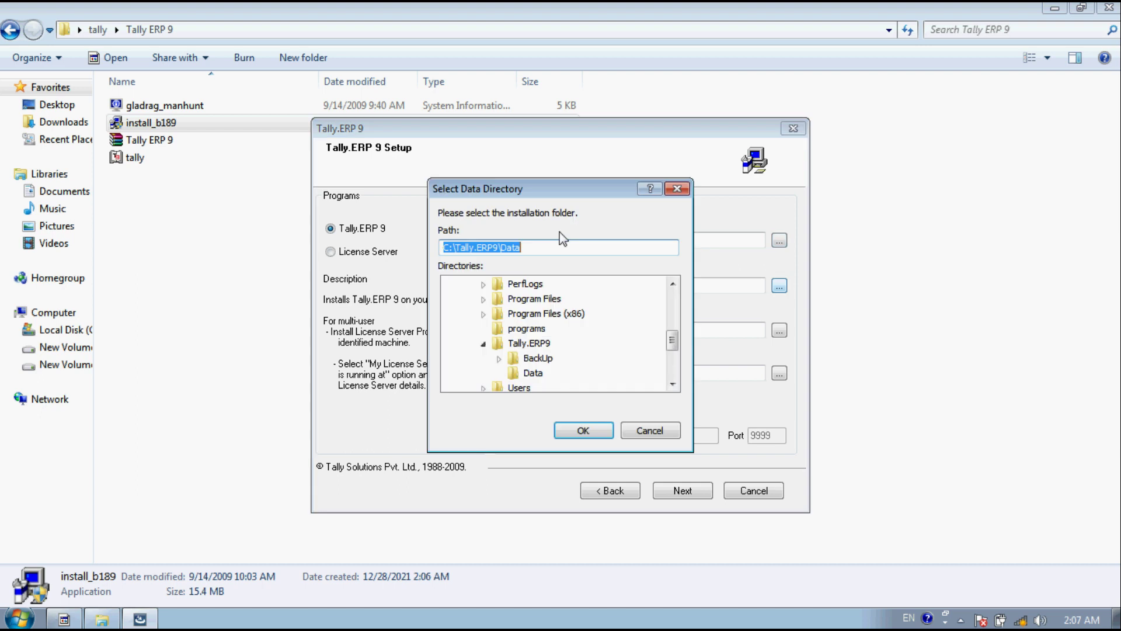
click(648, 430)
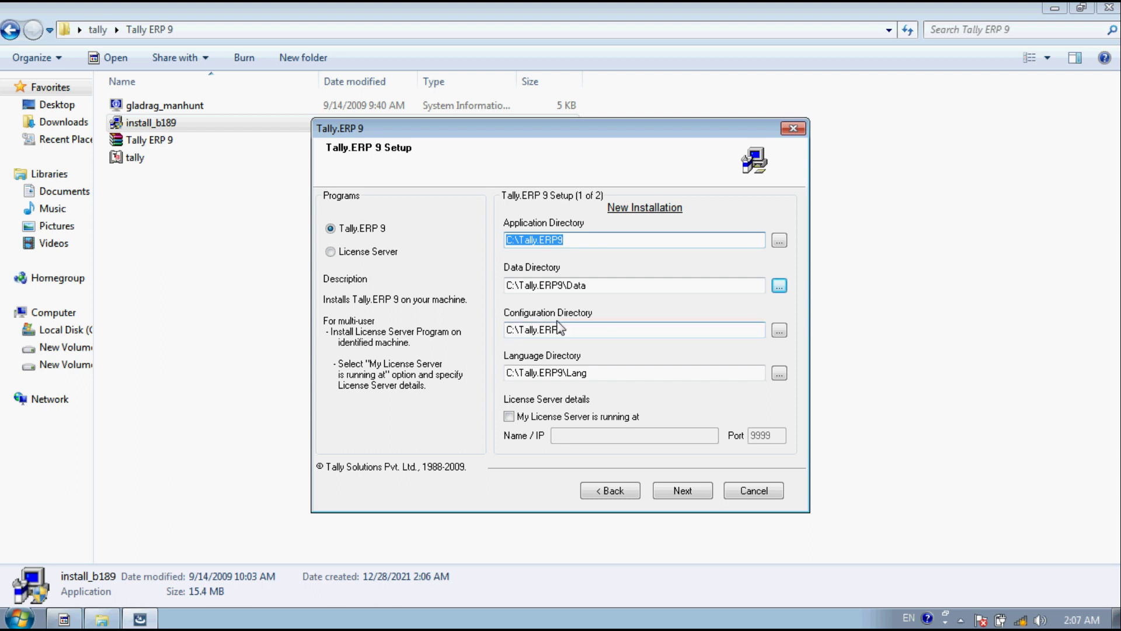
click(780, 330)
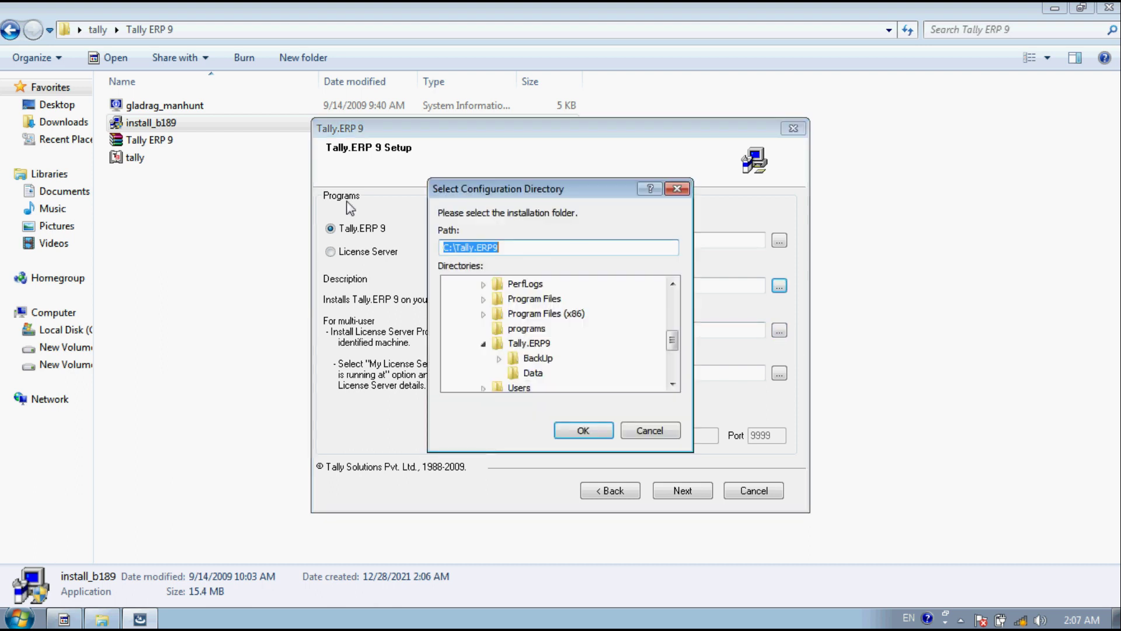
click(648, 430)
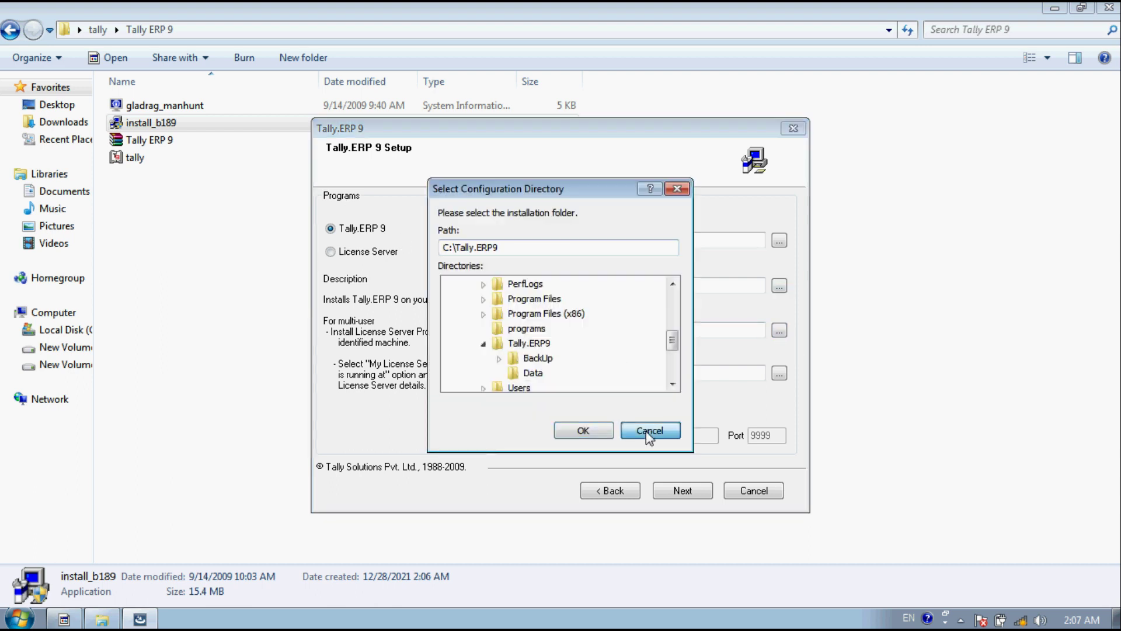
click(779, 373)
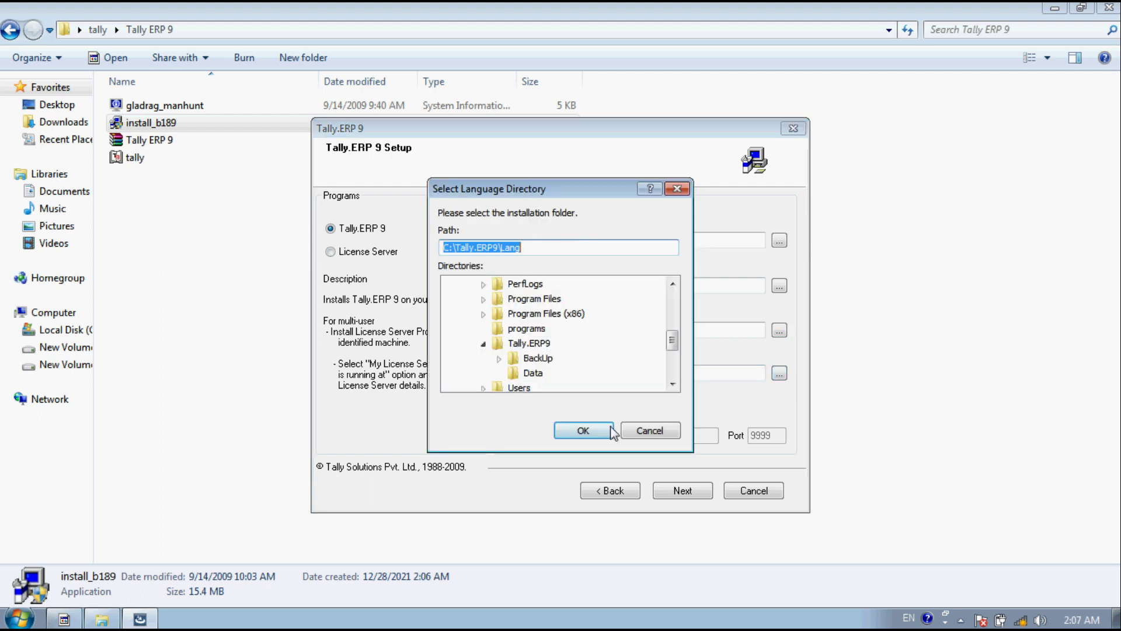
click(607, 437)
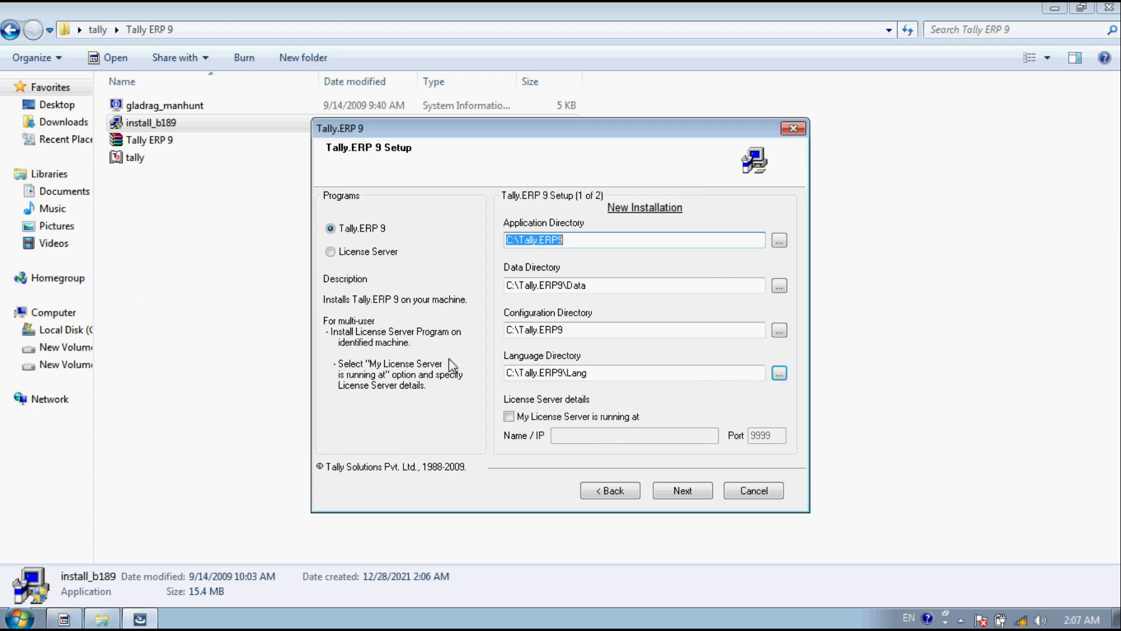
Step: Leave 'My License Server is running at' unchecked and move on to country and language settings
click(508, 417)
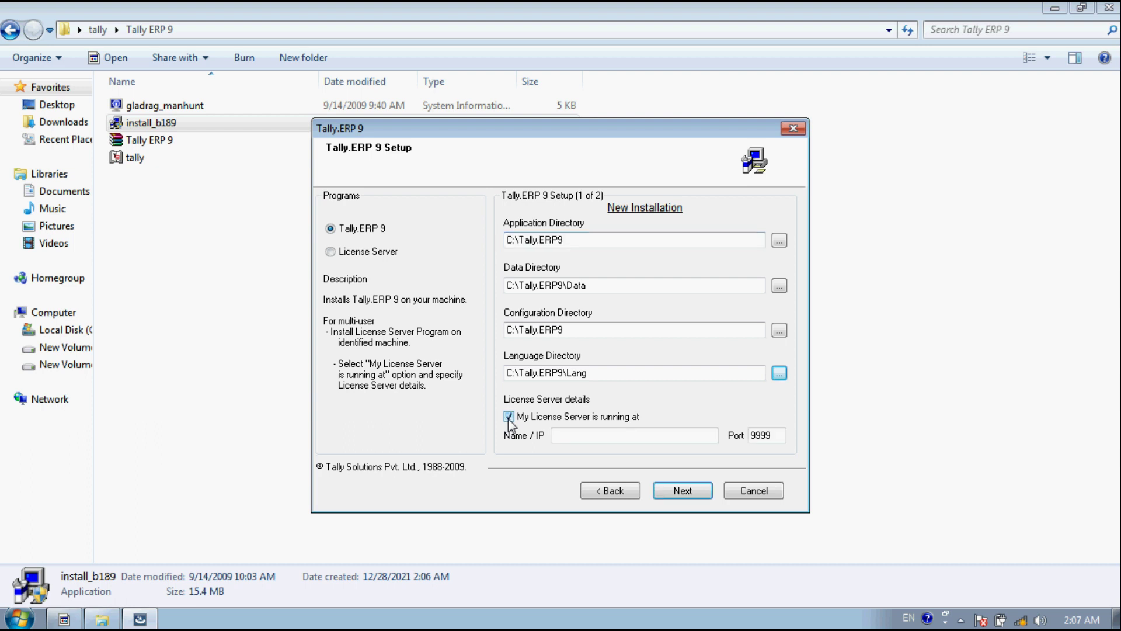
click(690, 433)
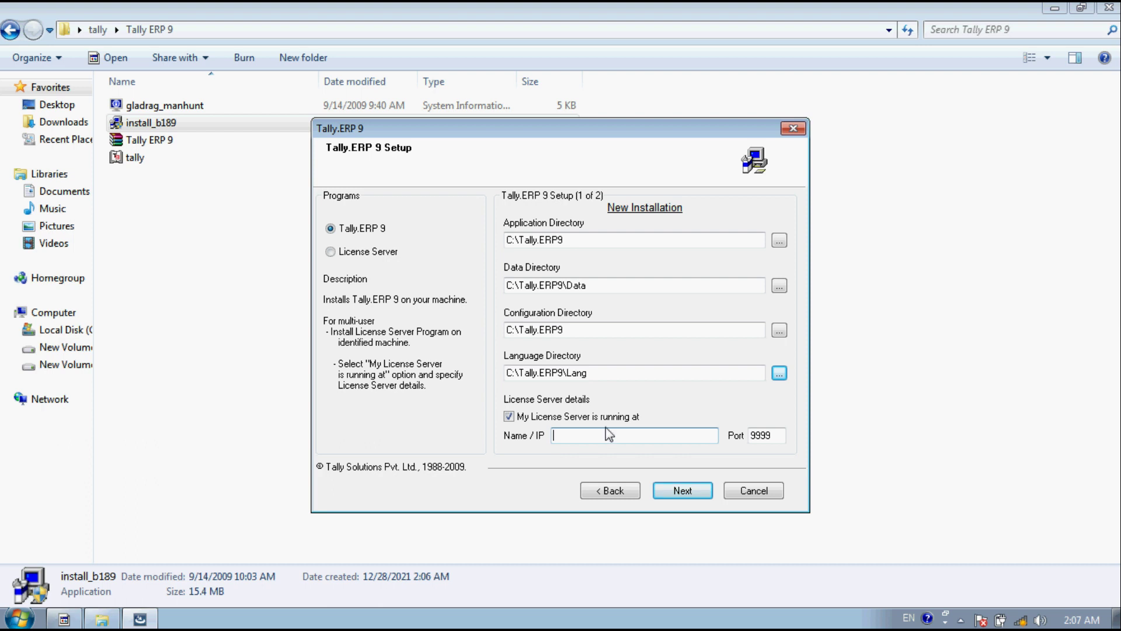
click(509, 417)
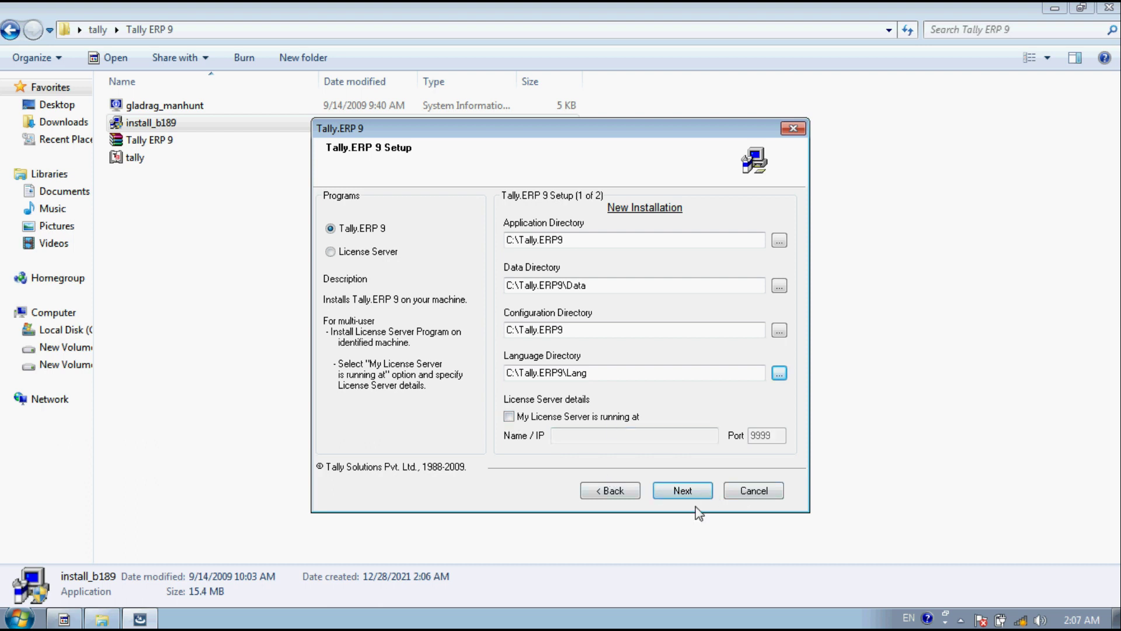
click(685, 491)
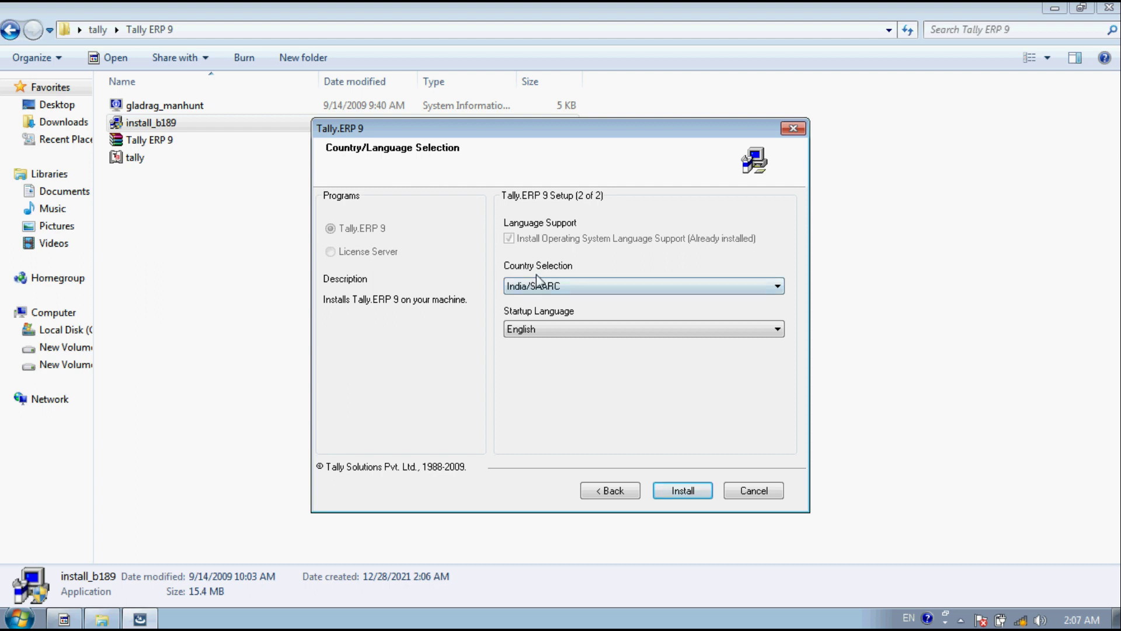
Step: Set the country to Others and the startup language to English
click(552, 288)
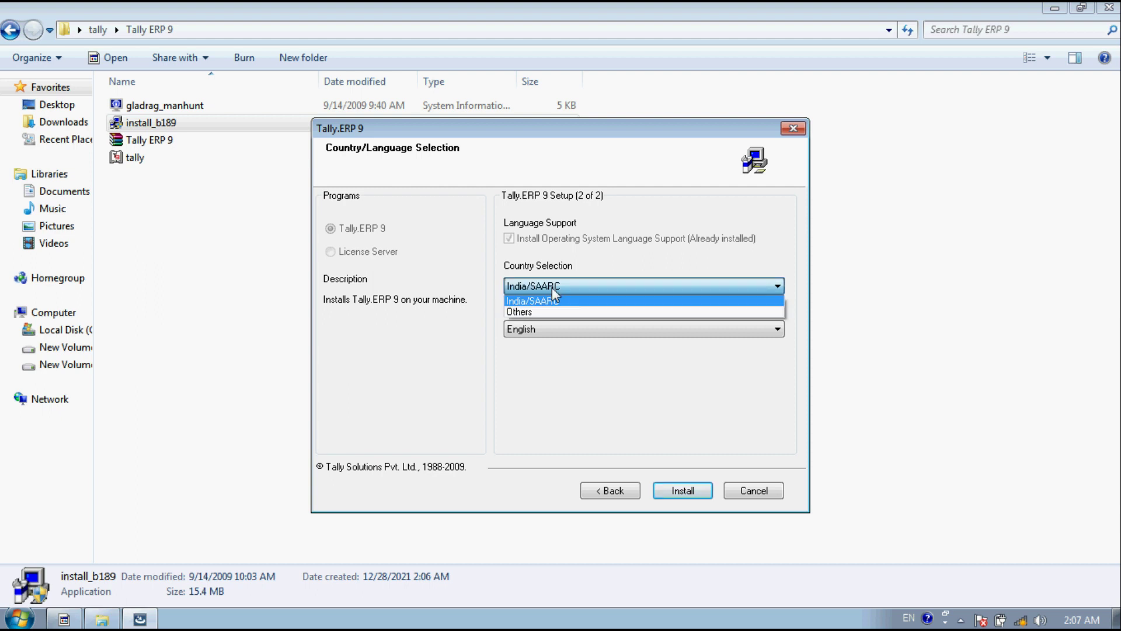
click(530, 310)
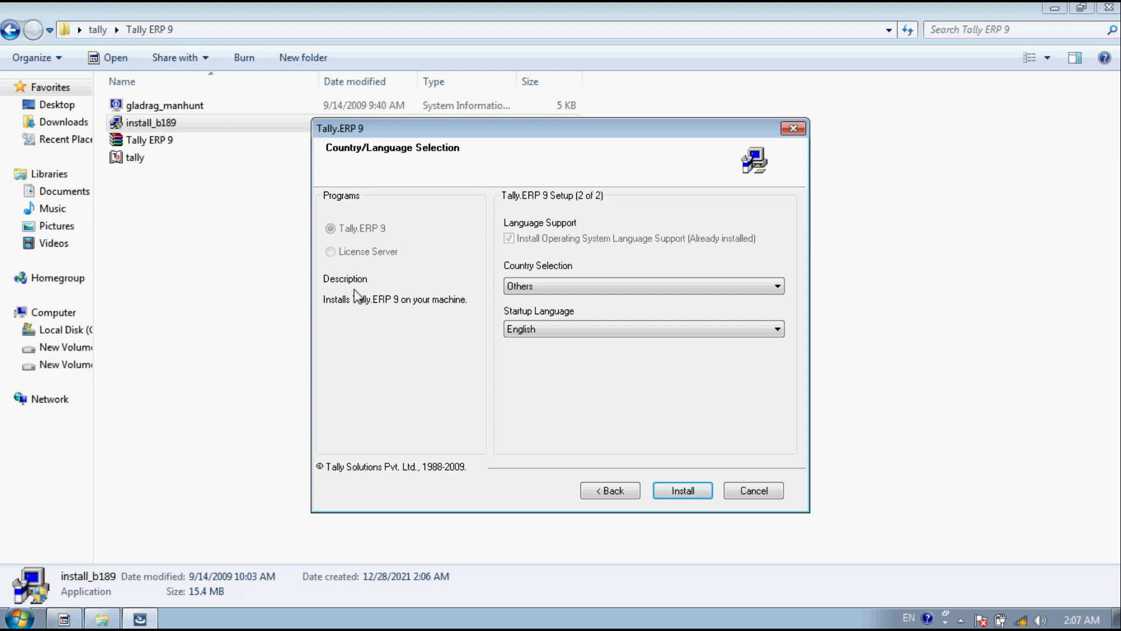
click(562, 333)
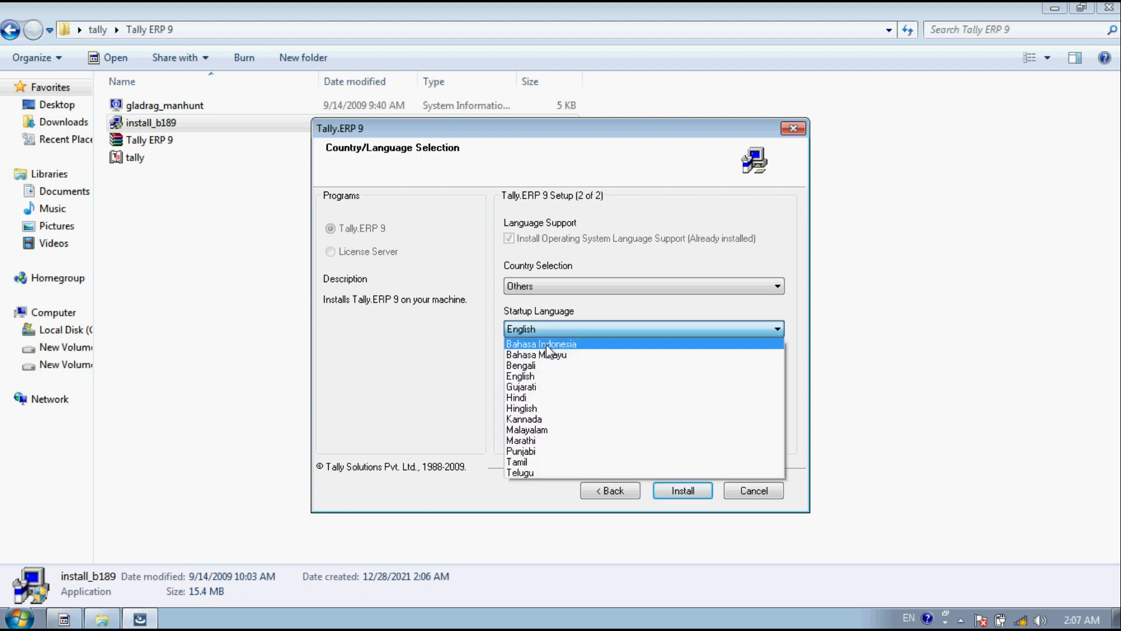
key(Down)
key(Down)
key(Down)
key(Down)
key(Down)
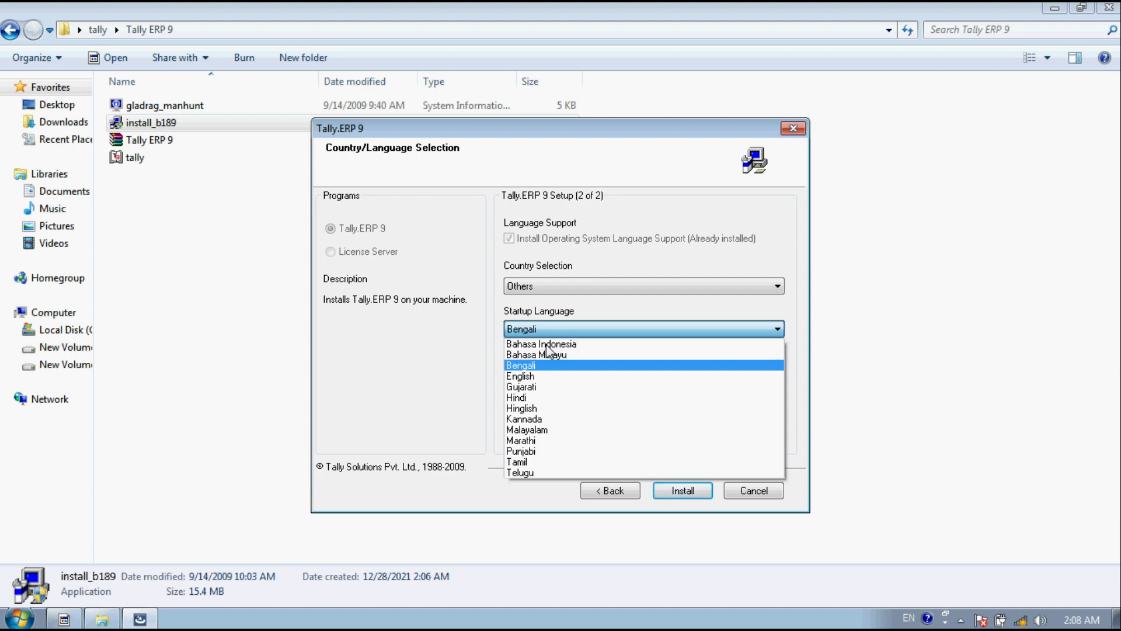
key(Down)
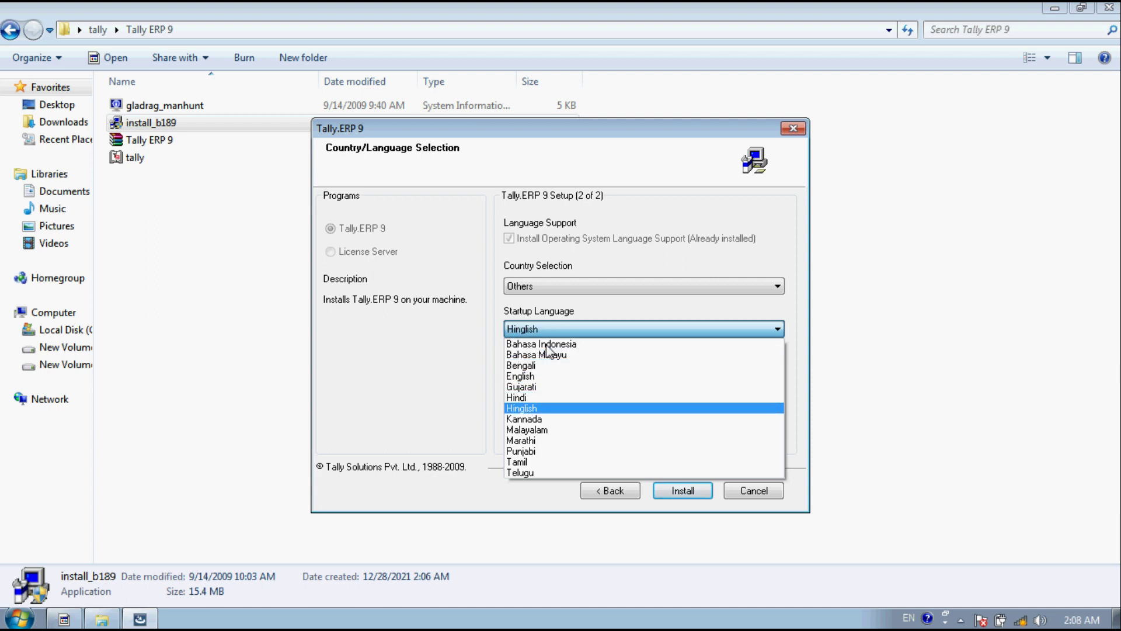
key(Down)
key(Down)
key(Down)
key(Down)
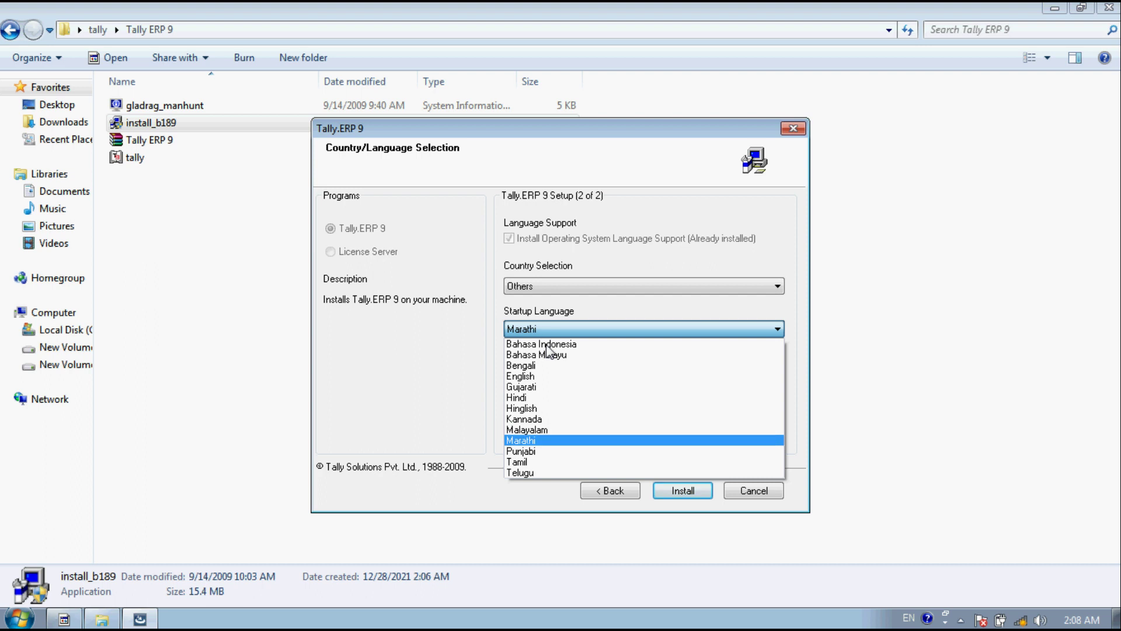
key(Down)
key(Down)
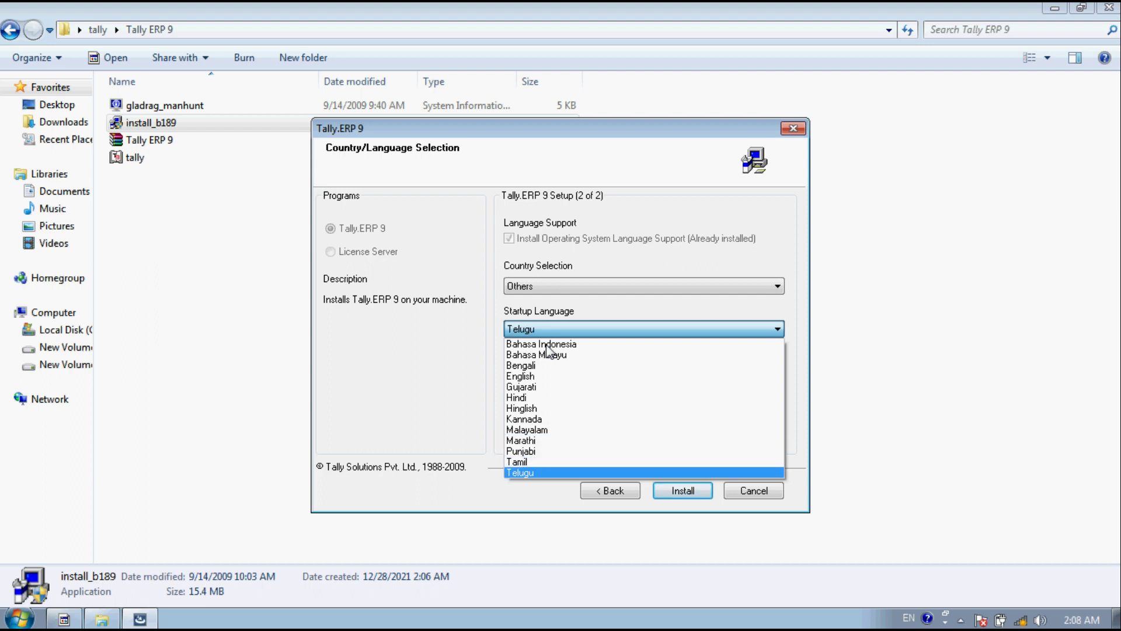
click(523, 376)
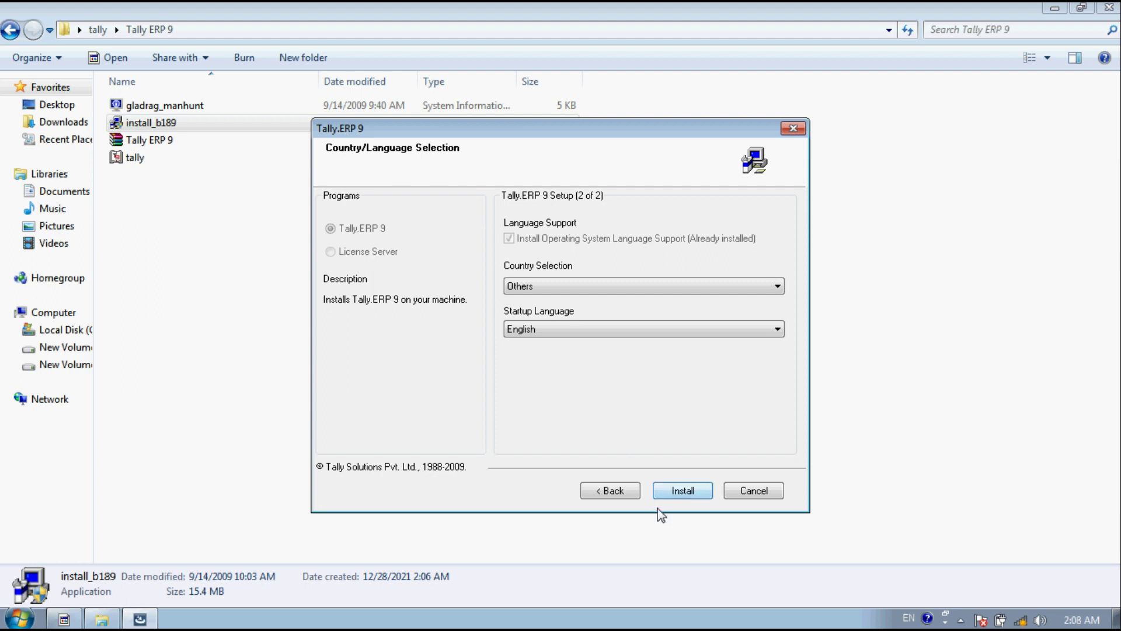
Step: Install Tally.ERP 9 and wait for the Installed Successfully page
click(676, 493)
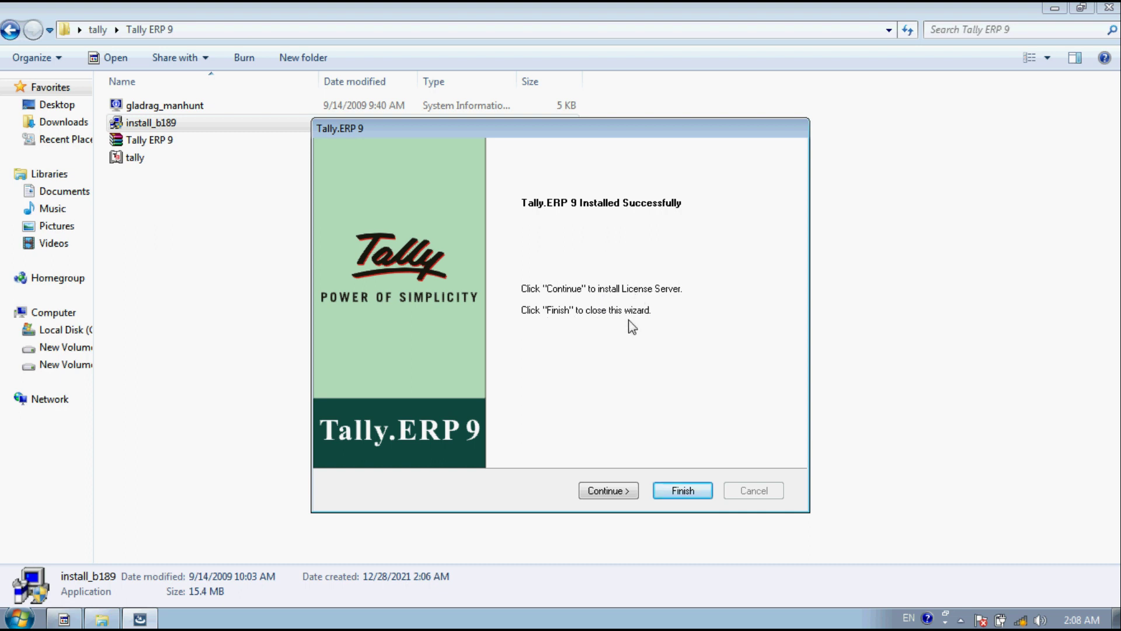
Step: Finish the setup wizard, close the folder window and refresh the desktop
click(681, 491)
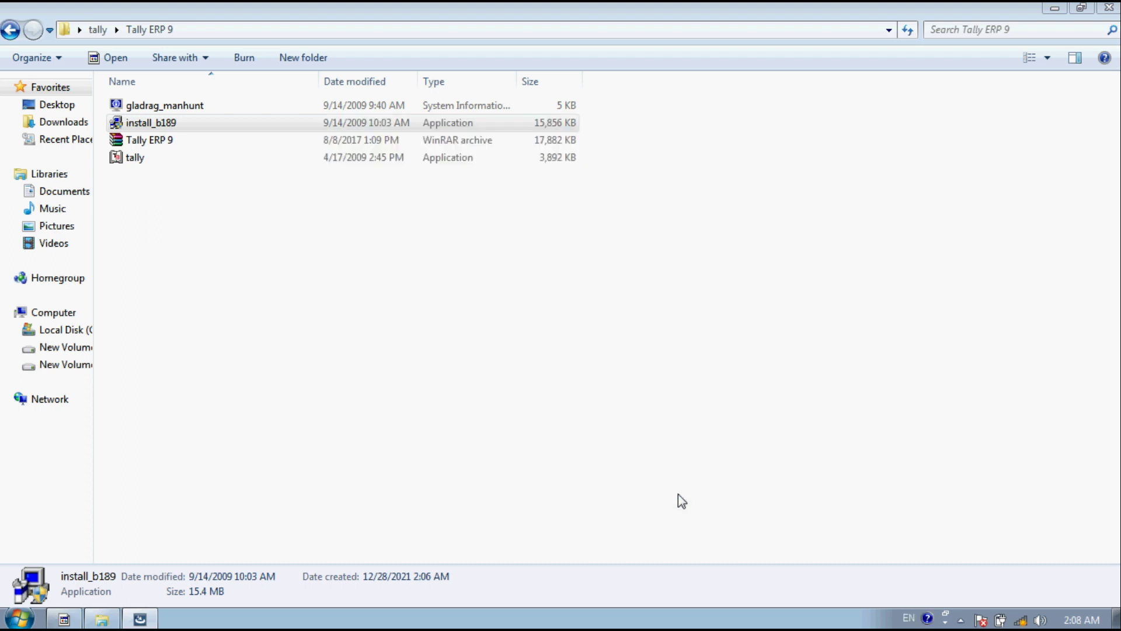
click(1109, 8)
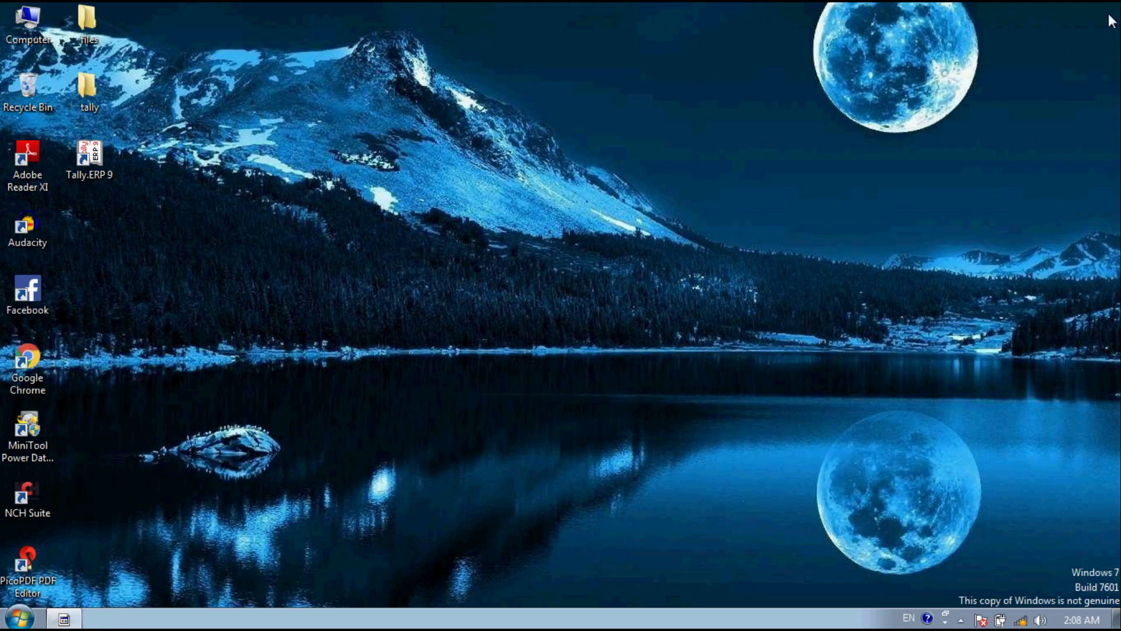
right_click(612, 50)
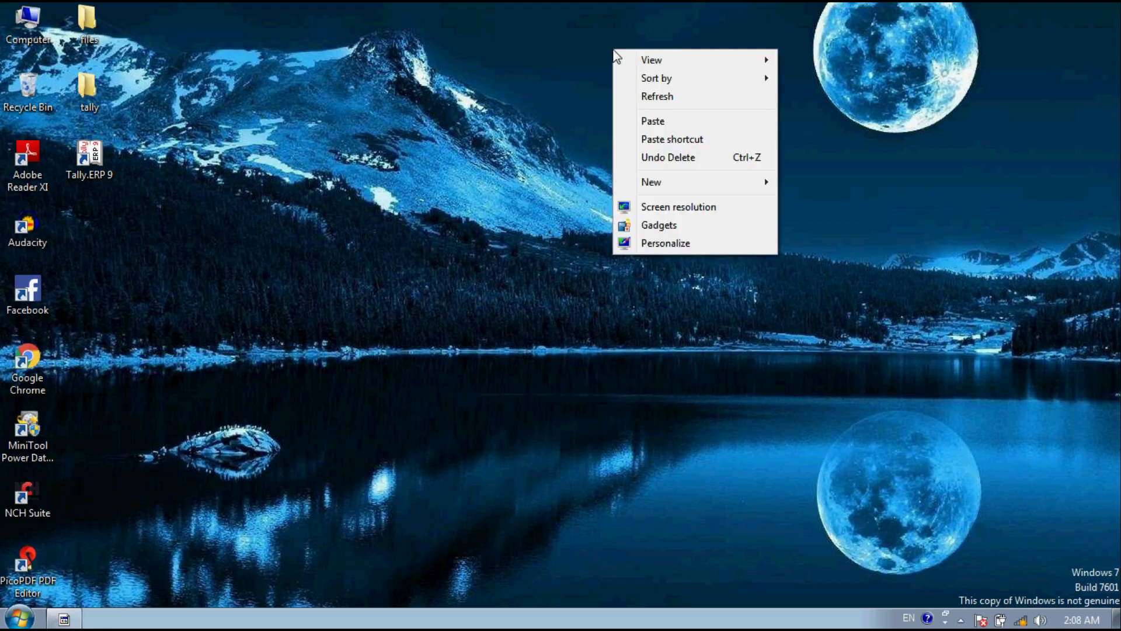
click(666, 97)
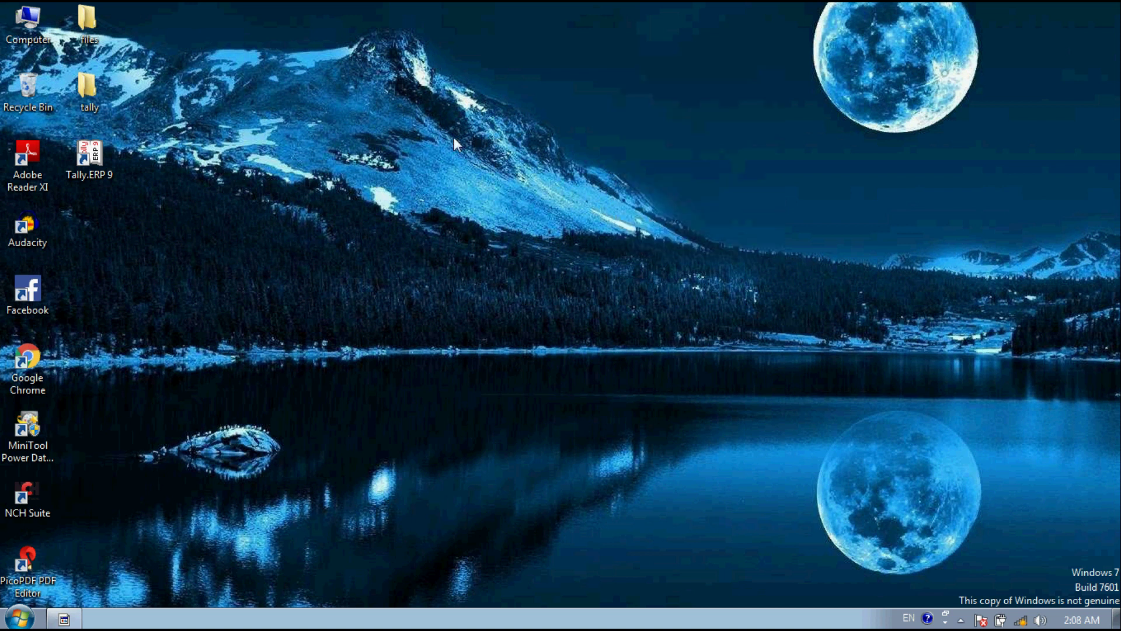
Step: Check the Tally.ERP 9 shortcut's properties without changes, then bring up its context menu
right_click(95, 175)
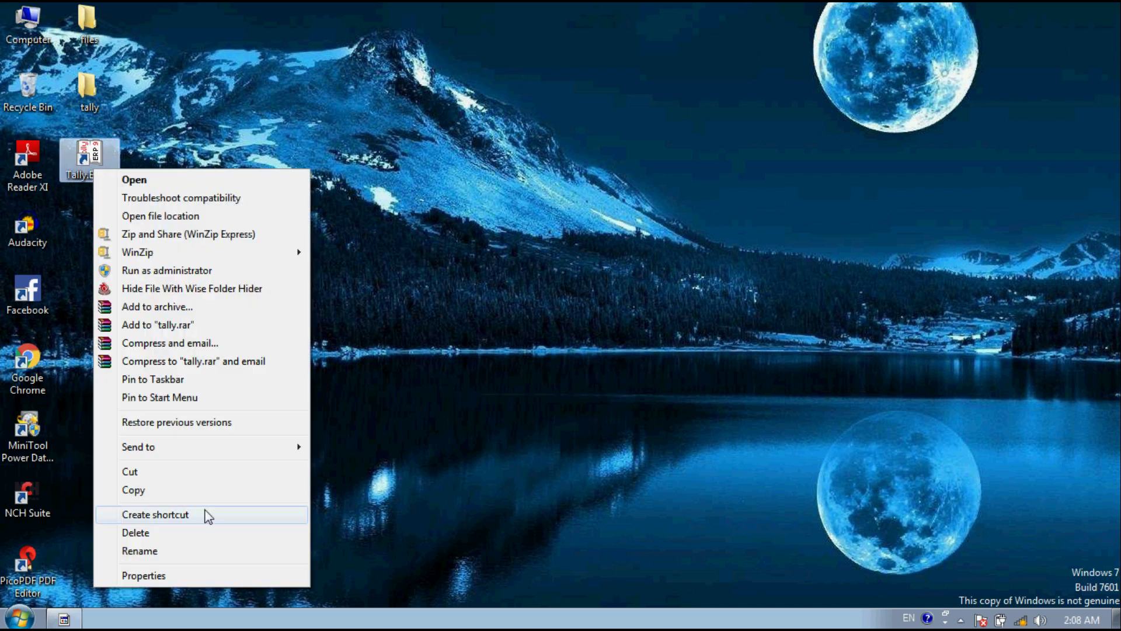
click(153, 578)
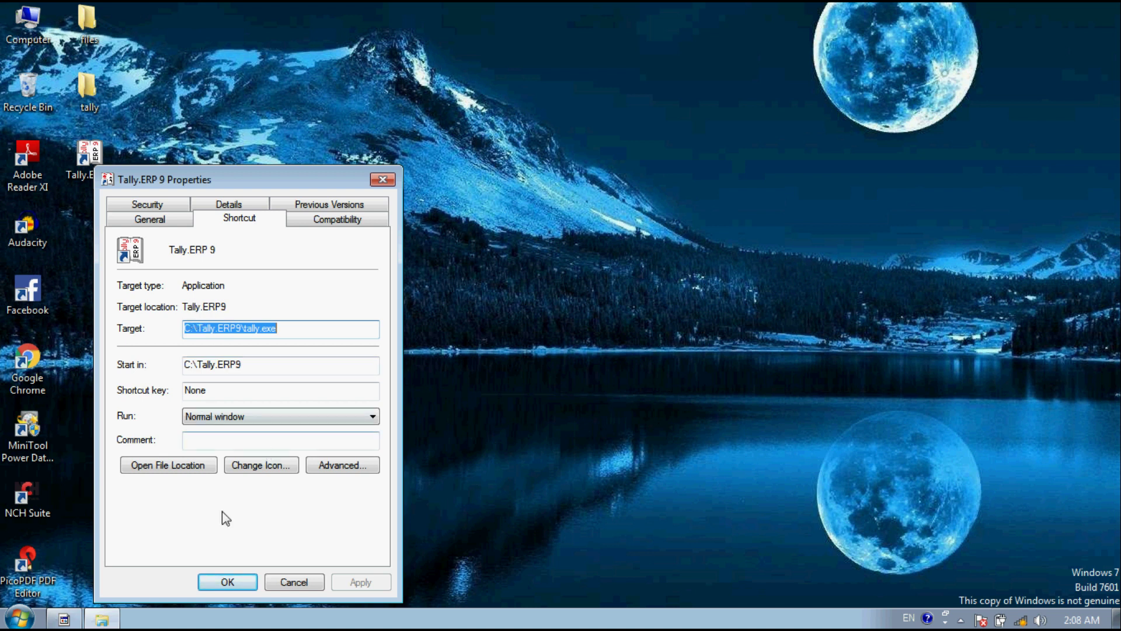
click(294, 583)
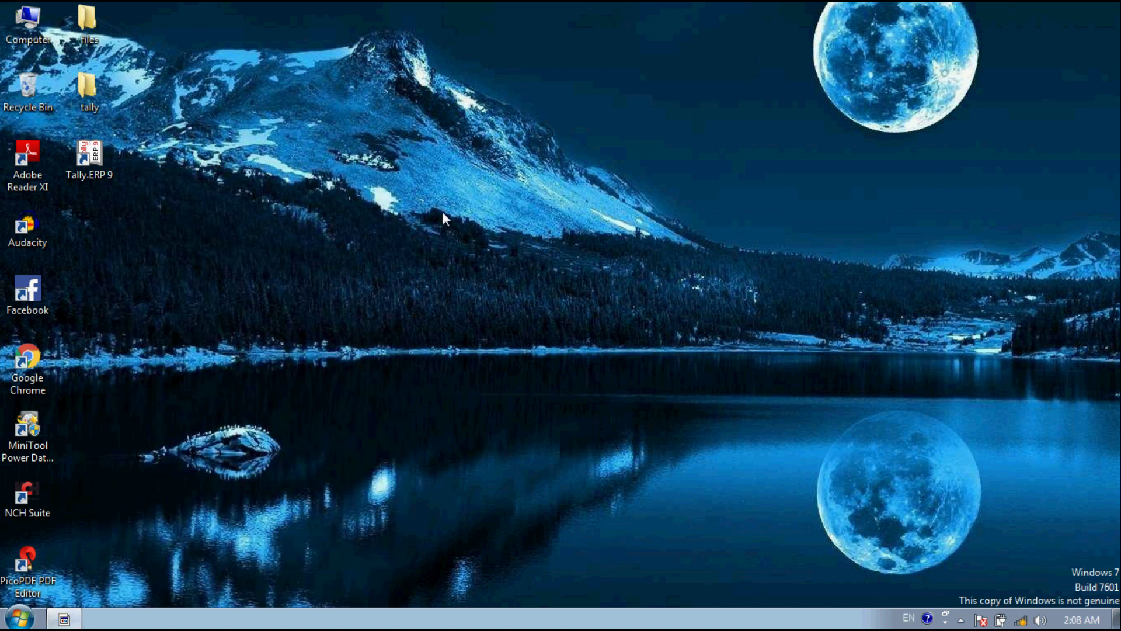
right_click(98, 166)
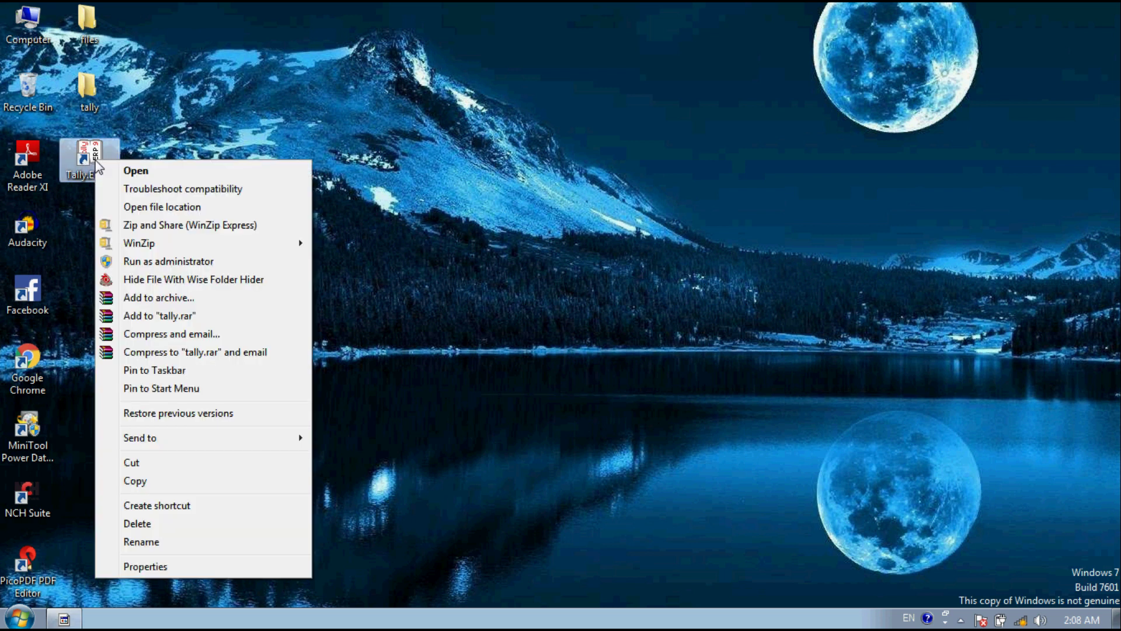
Step: Run Tally.ERP 9 as administrator and maximize its window
click(156, 264)
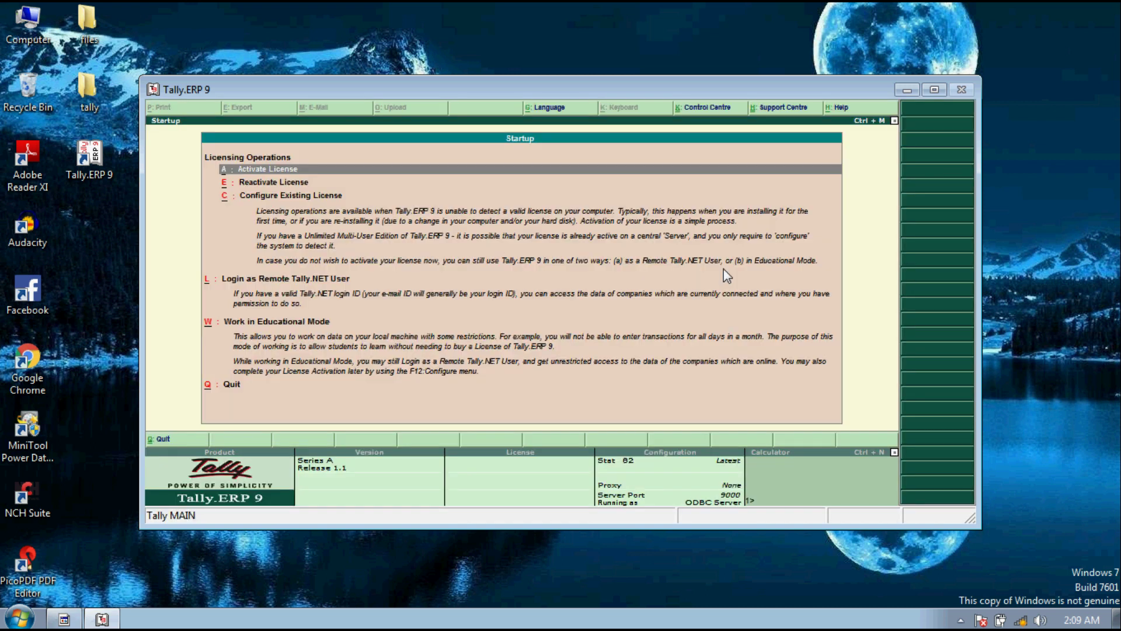
click(934, 91)
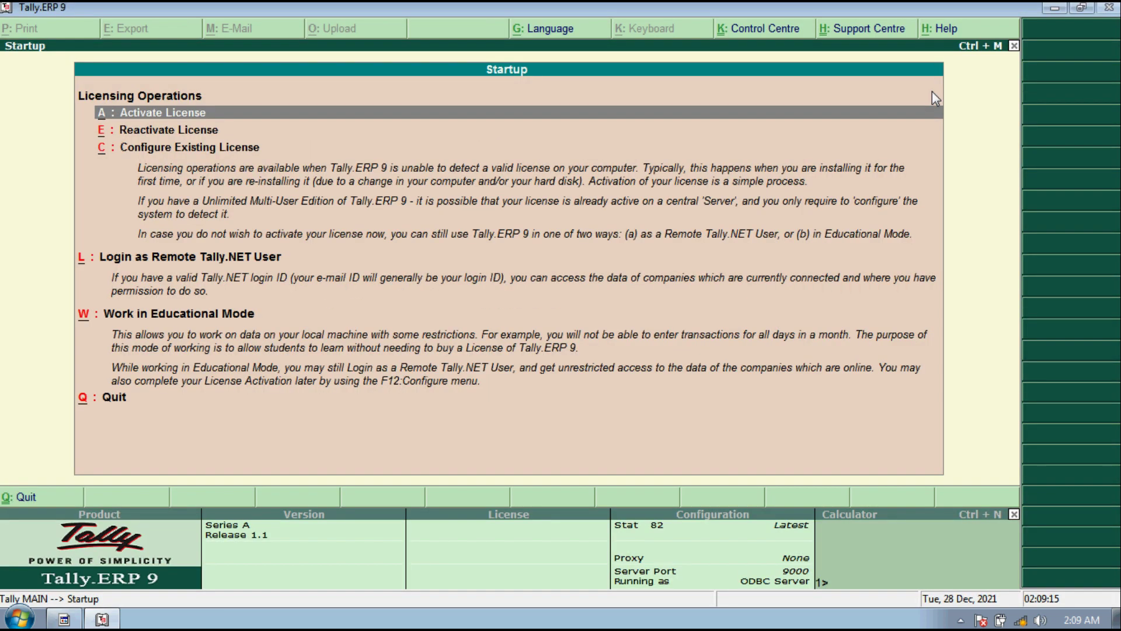
click(149, 117)
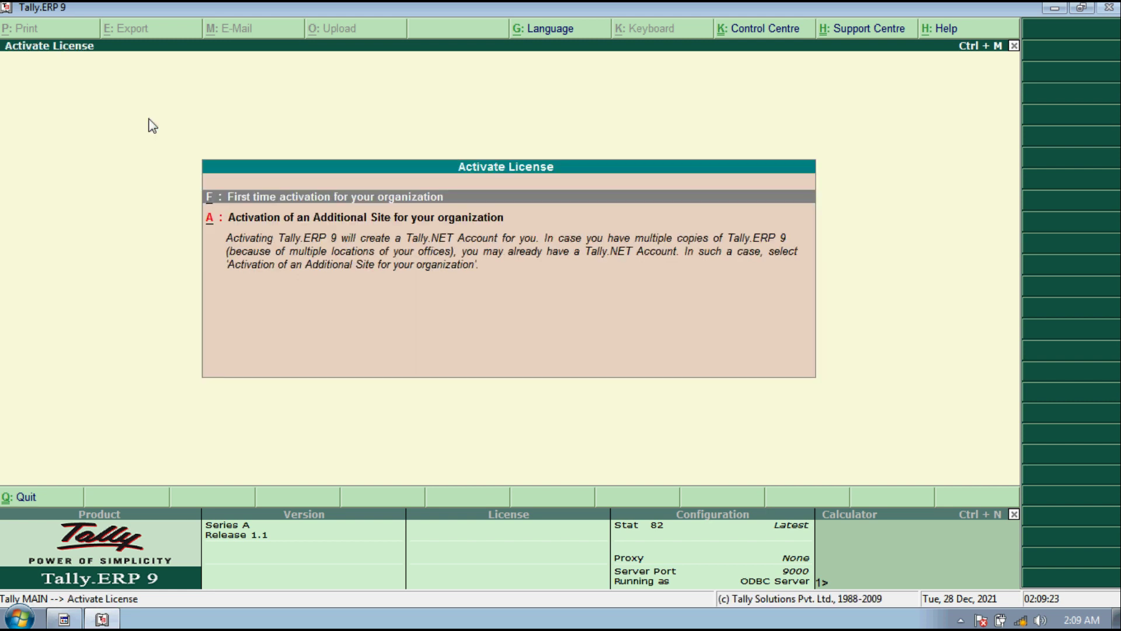
key(Return)
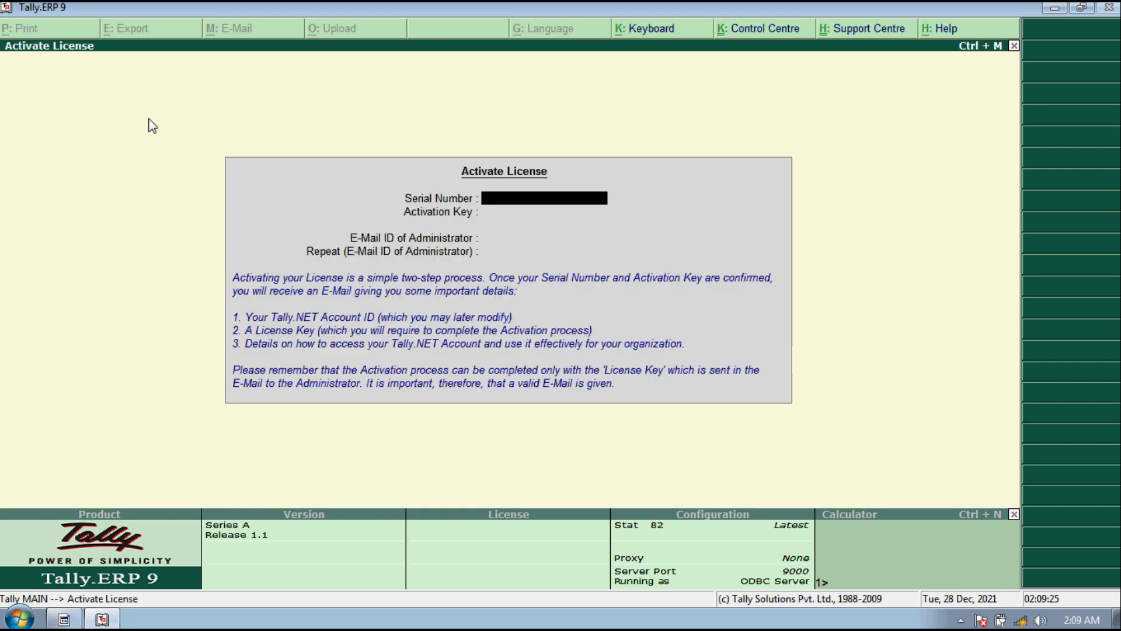
key(Escape)
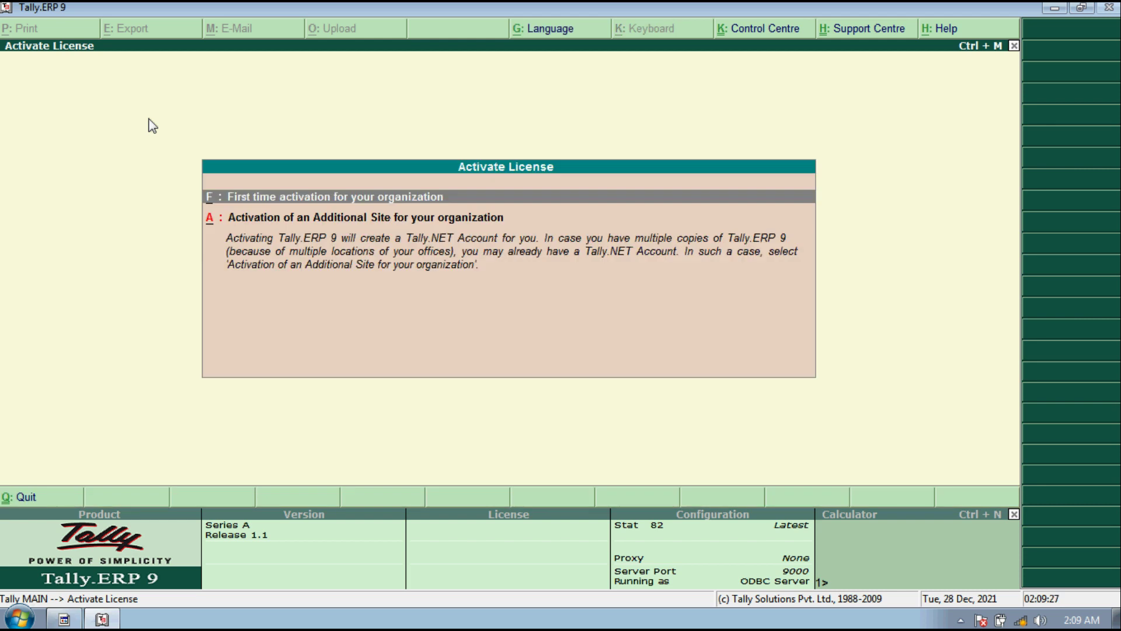
key(Escape)
key(Return)
key(Down)
key(Return)
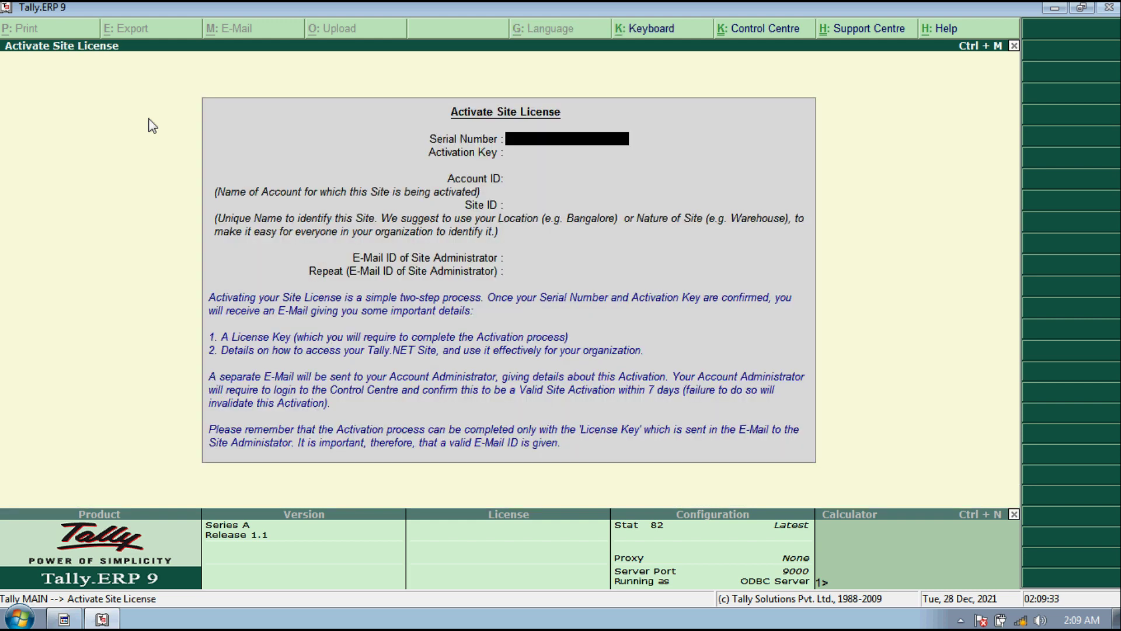
key(Escape)
key(Escape)
key(Down)
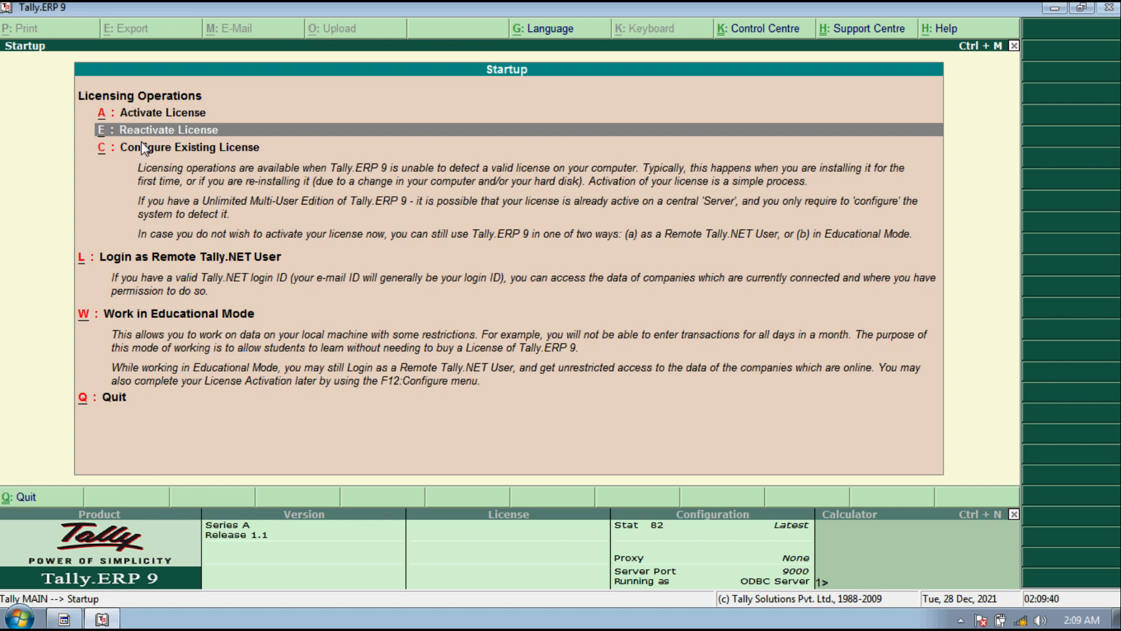
key(Return)
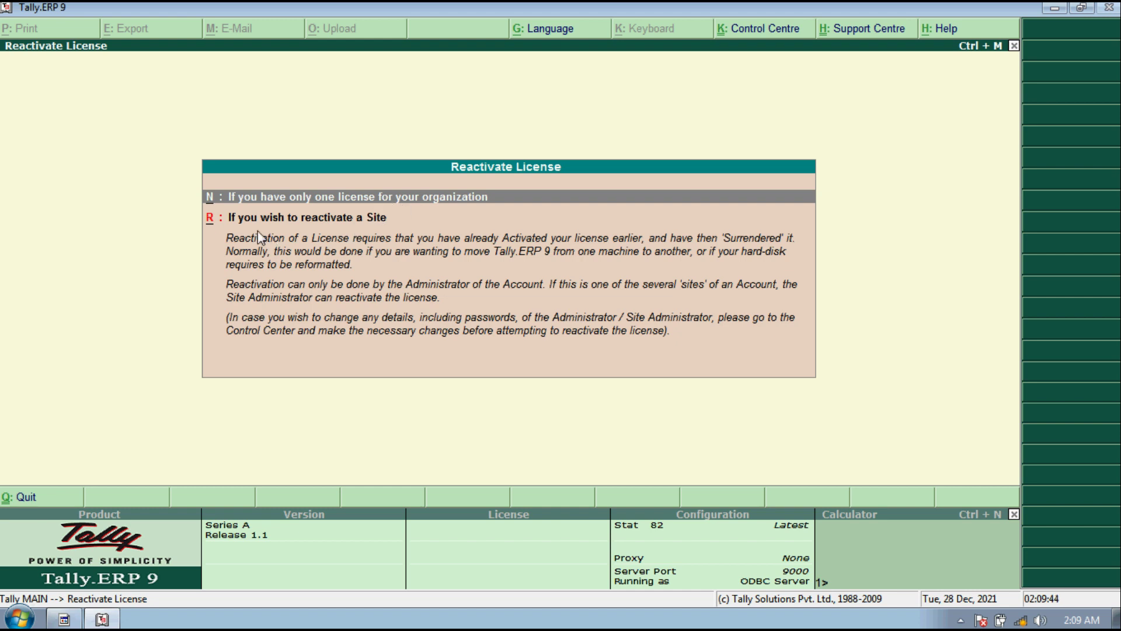
key(Down)
key(Escape)
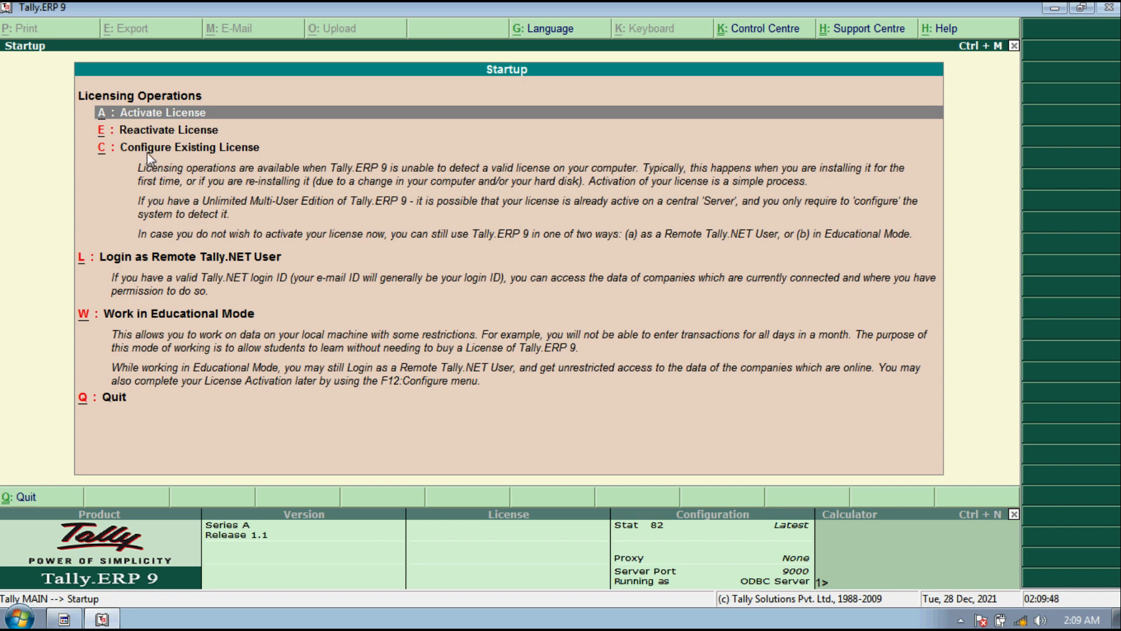
key(Down)
key(Down)
key(Return)
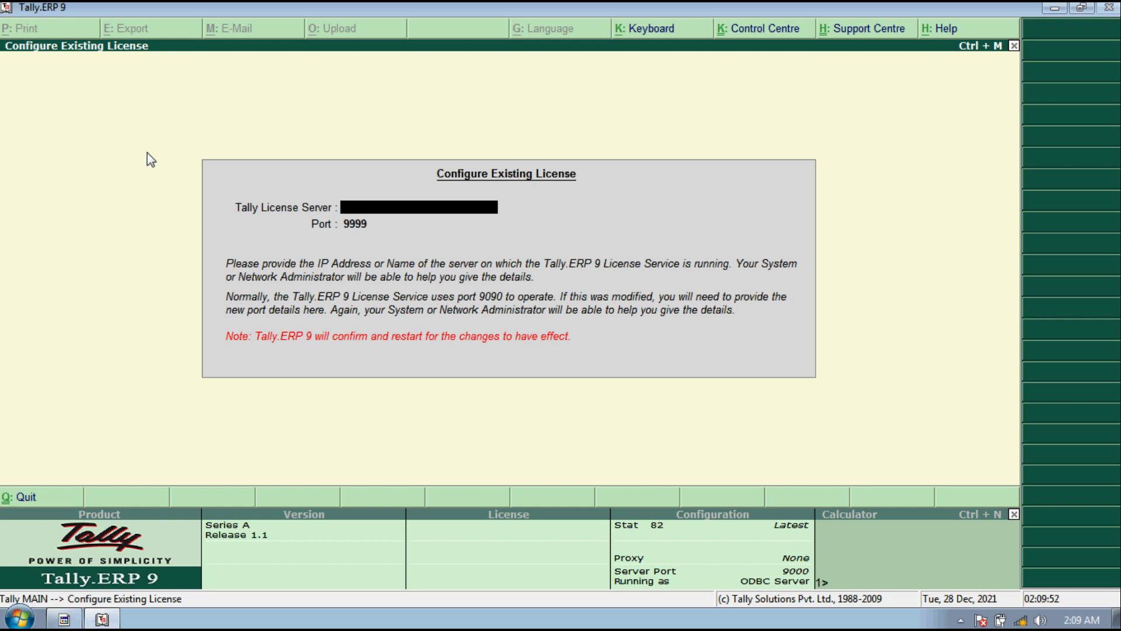
key(Escape)
key(y)
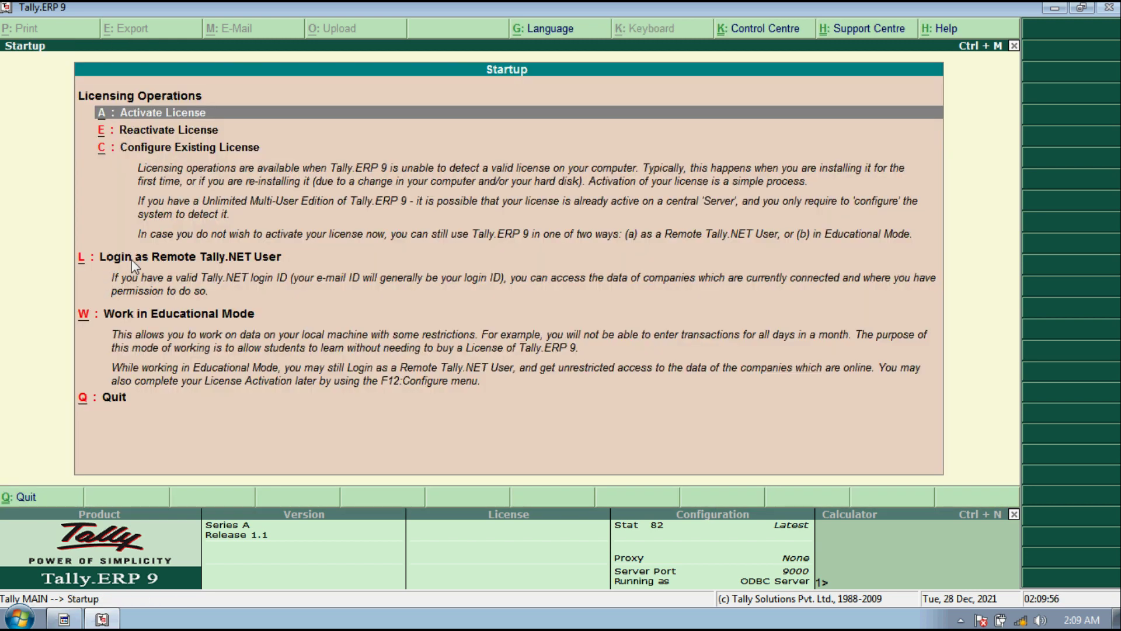
key(Down)
key(Down)
key(Down)
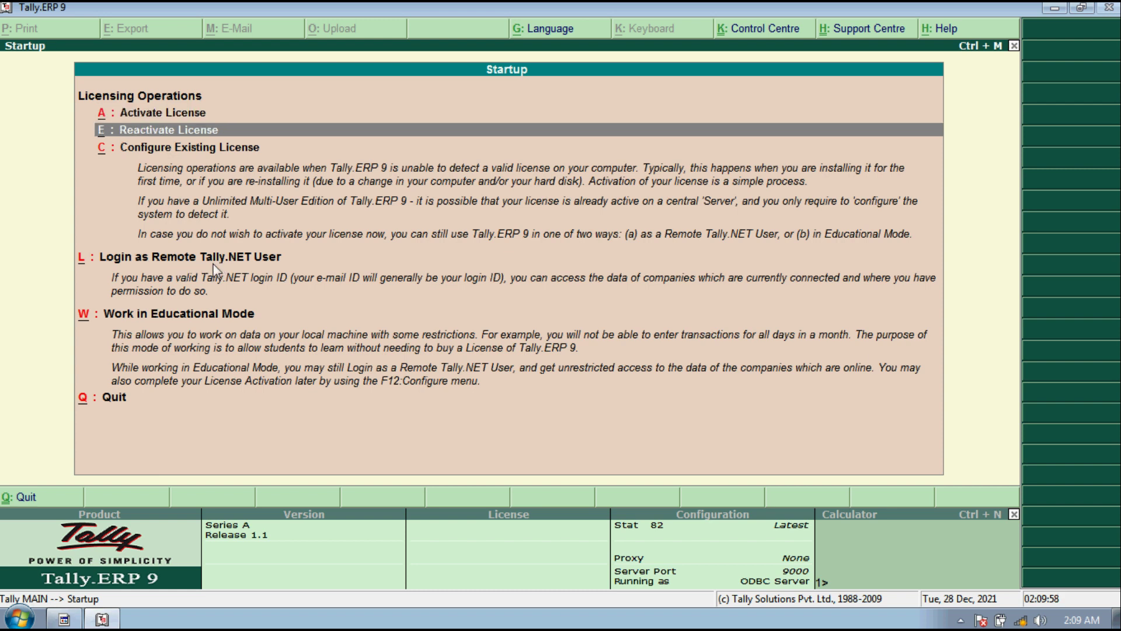
key(Up)
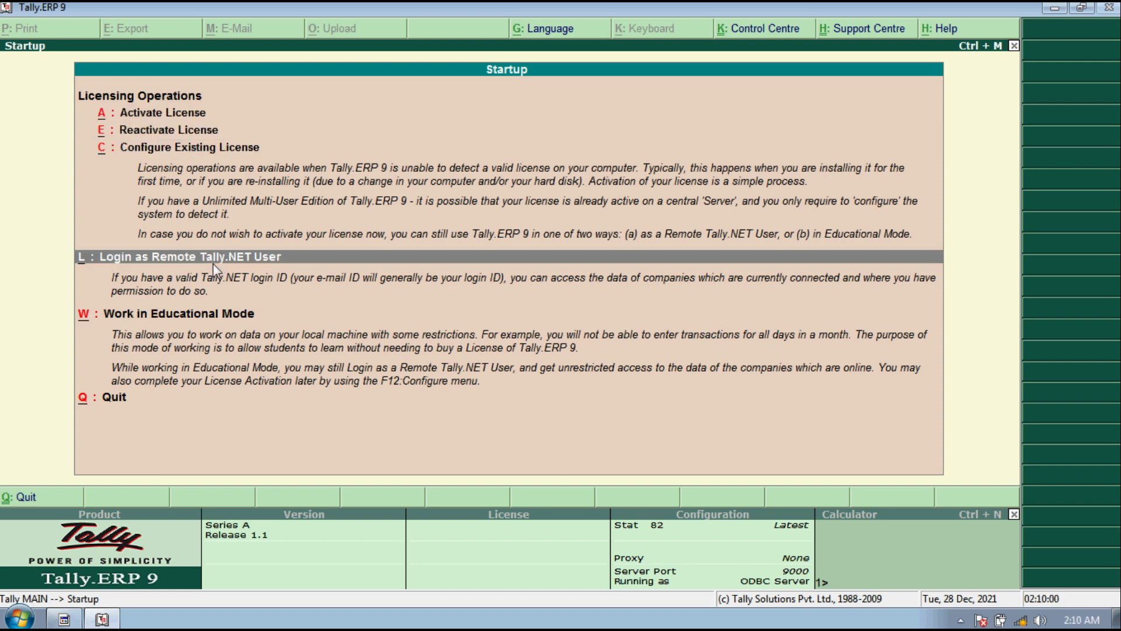
key(Return)
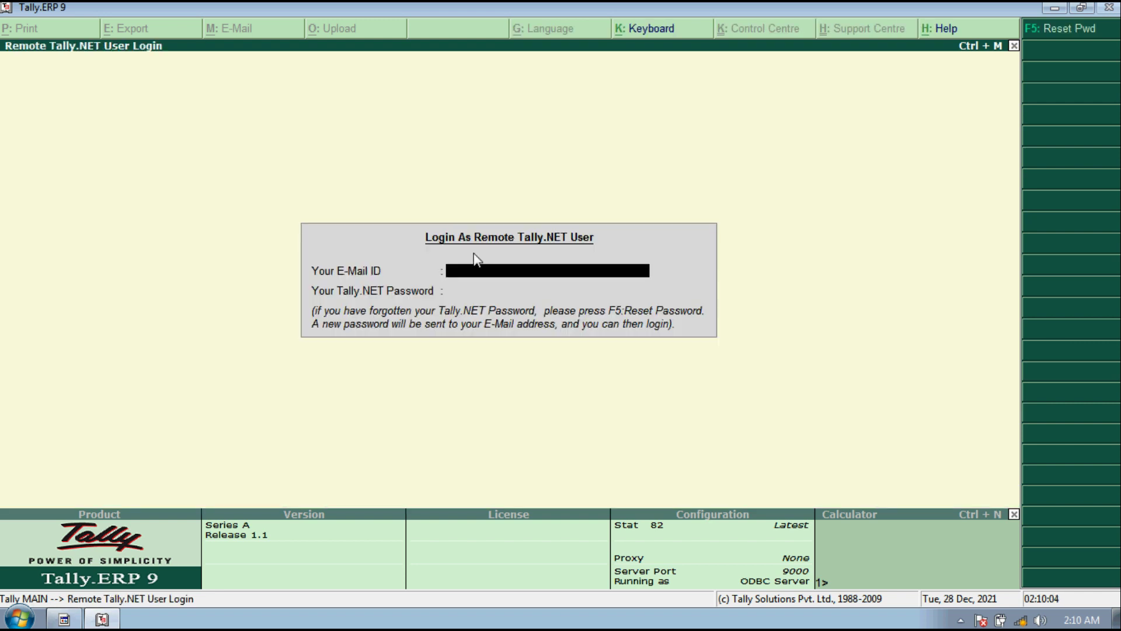
key(Escape)
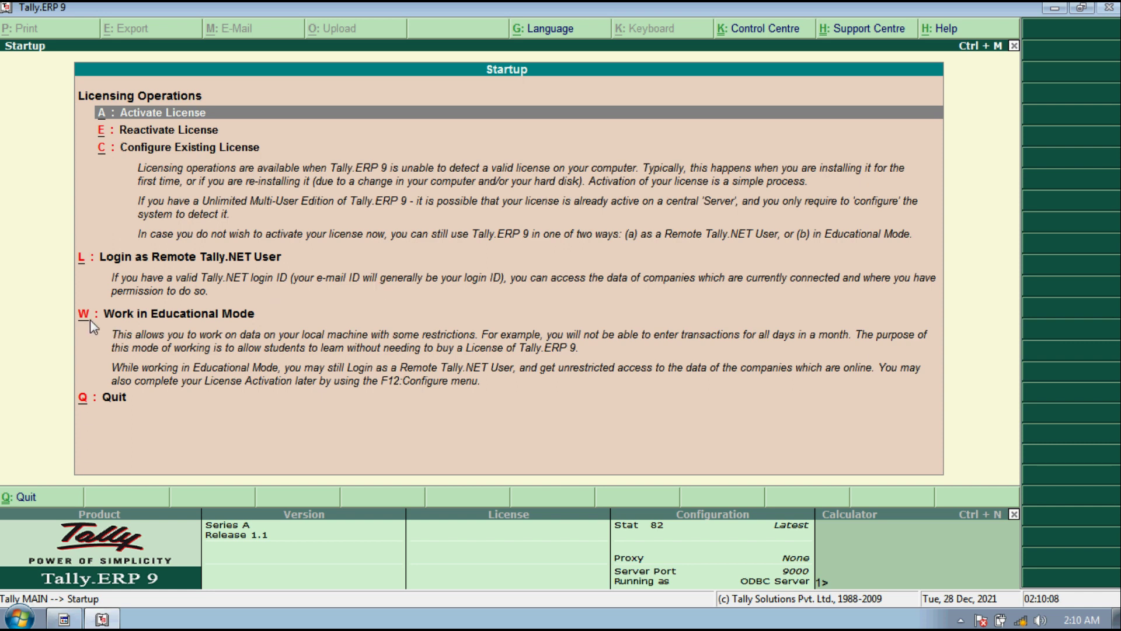
Step: Enter Educational Mode as Silver Edition (Single User) to reach the Gateway of Tally
click(125, 316)
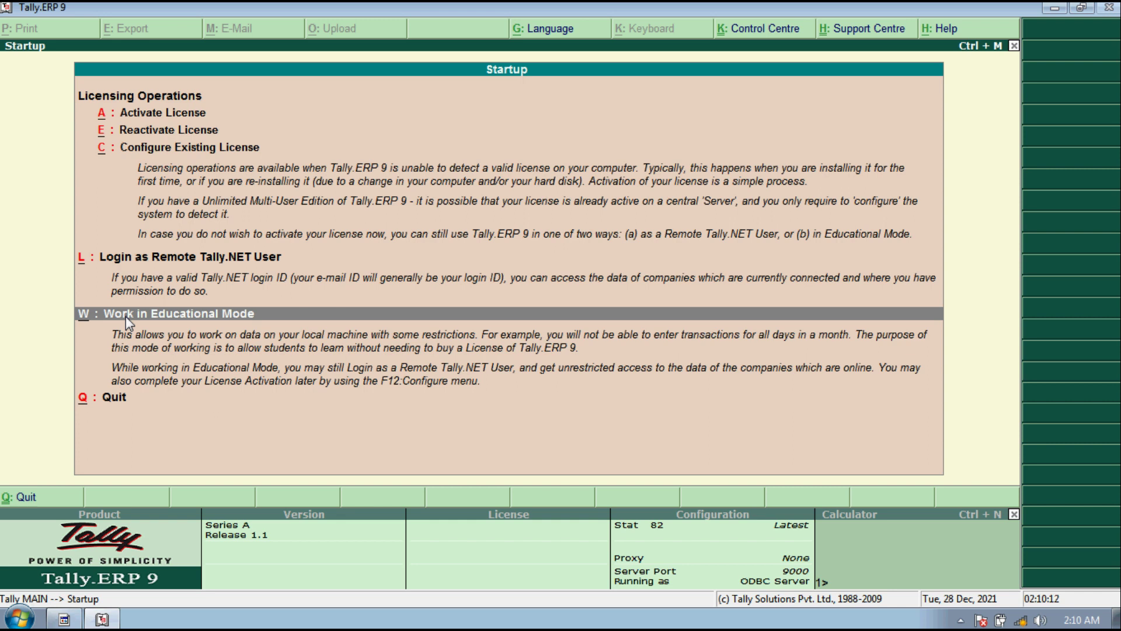
click(125, 316)
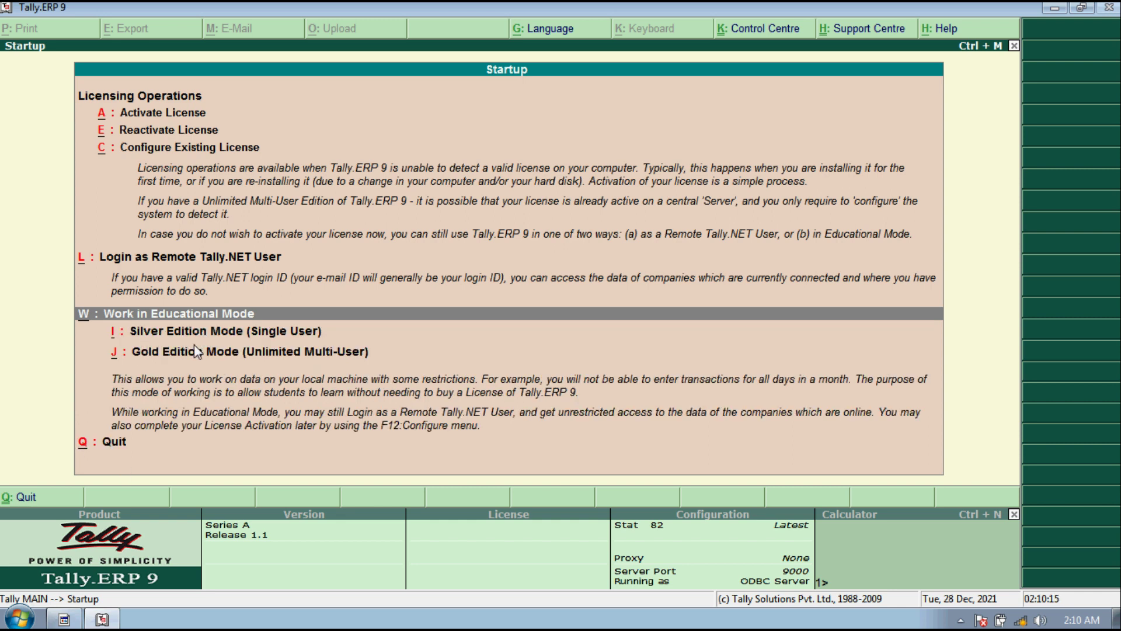
key(Down)
key(Down)
key(Up)
key(Down)
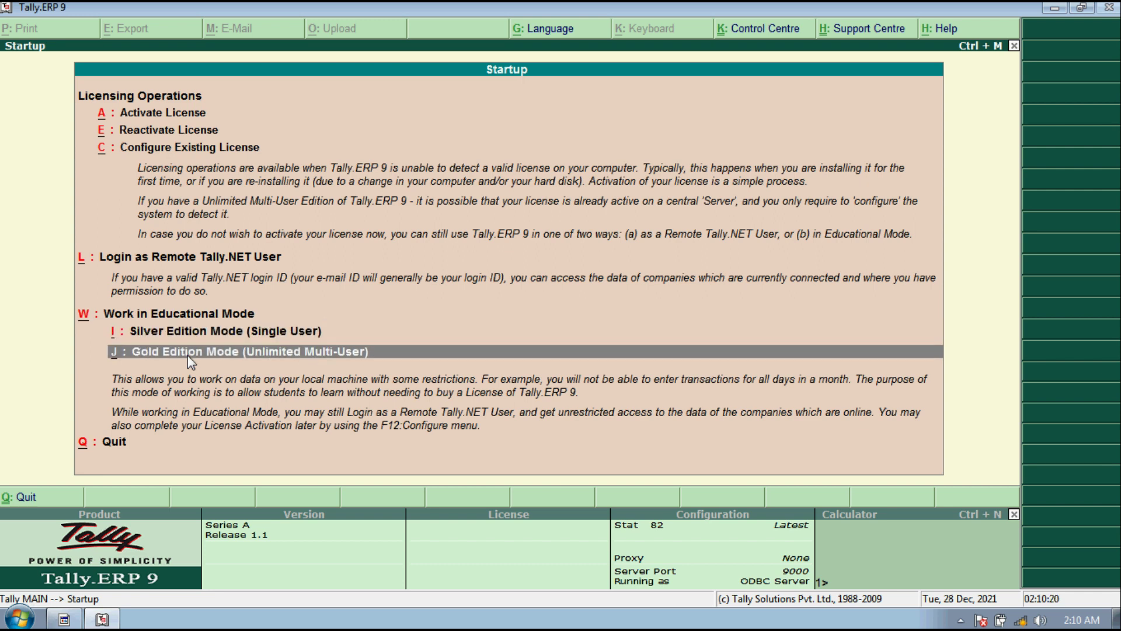
key(Up)
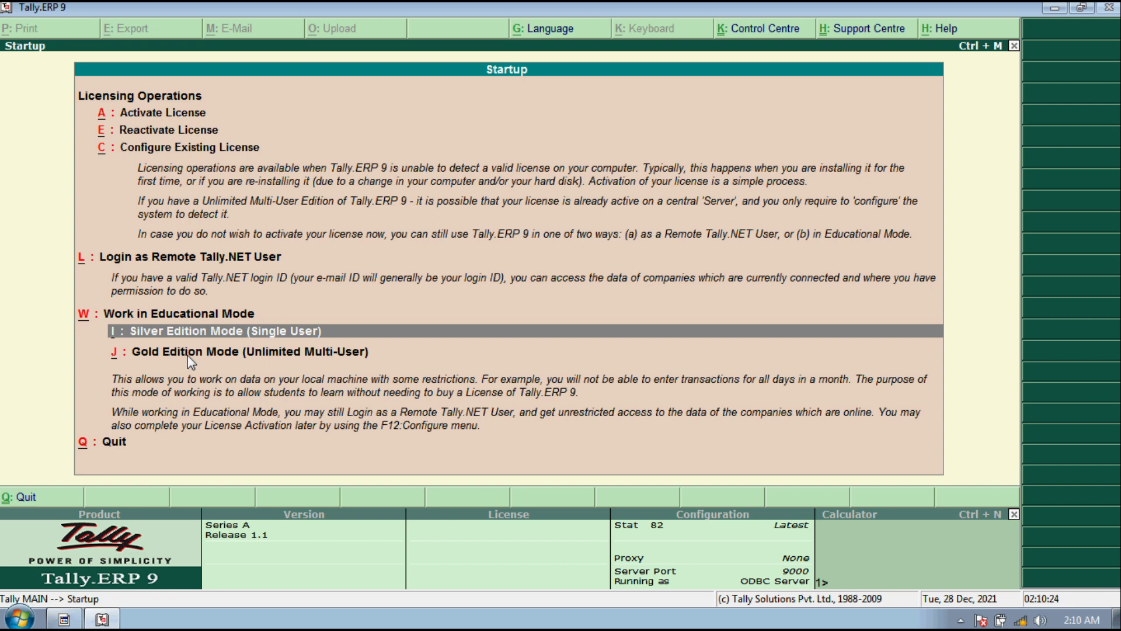
key(Return)
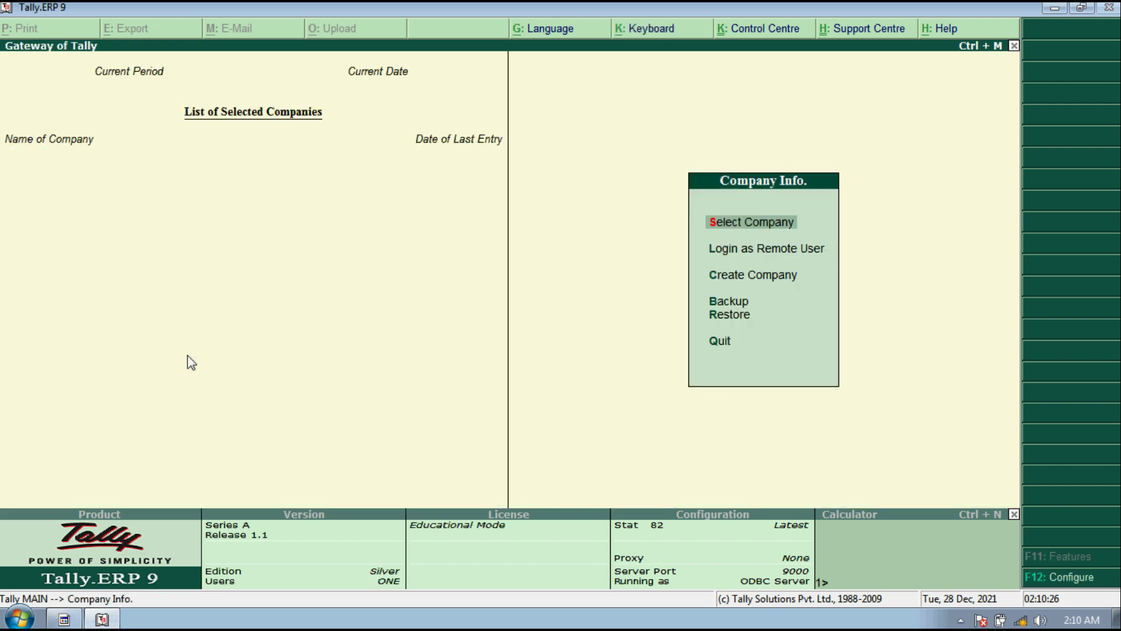
key(Down)
key(Down)
key(Down)
Step: Open the Create Company form and leave it without saving
key(Up)
key(Up)
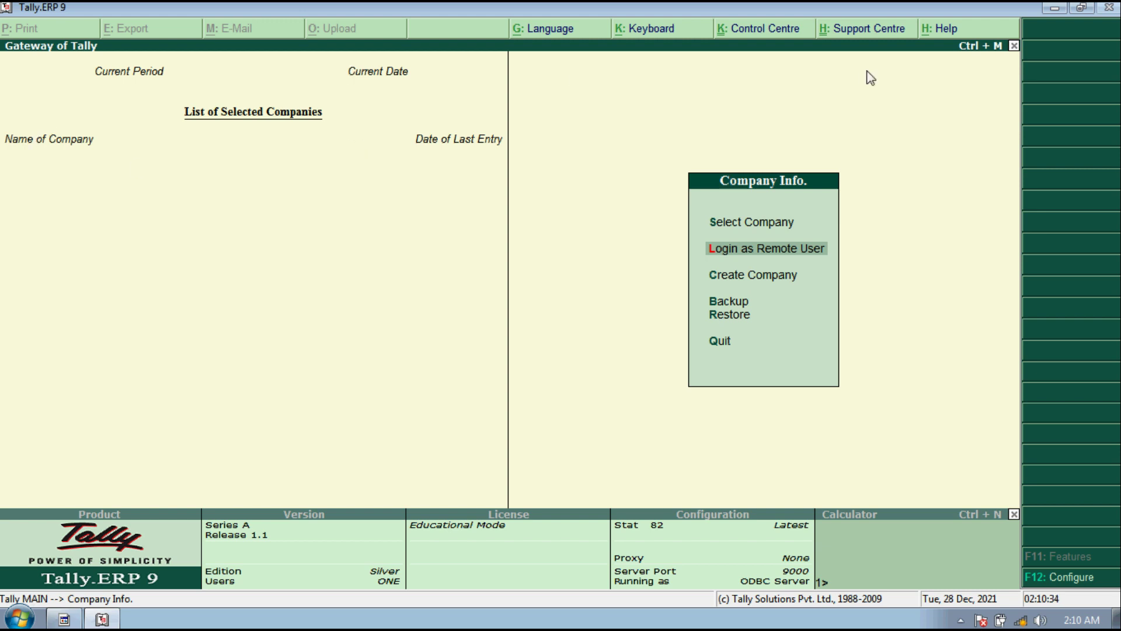
key(Down)
key(Up)
key(Up)
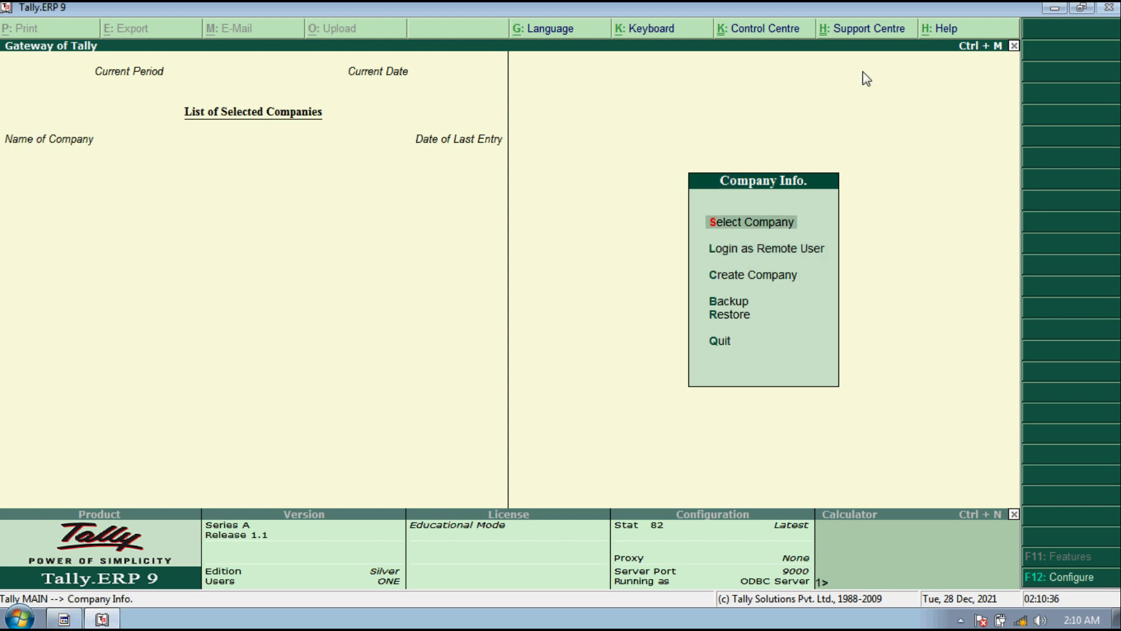
key(Down)
key(Down)
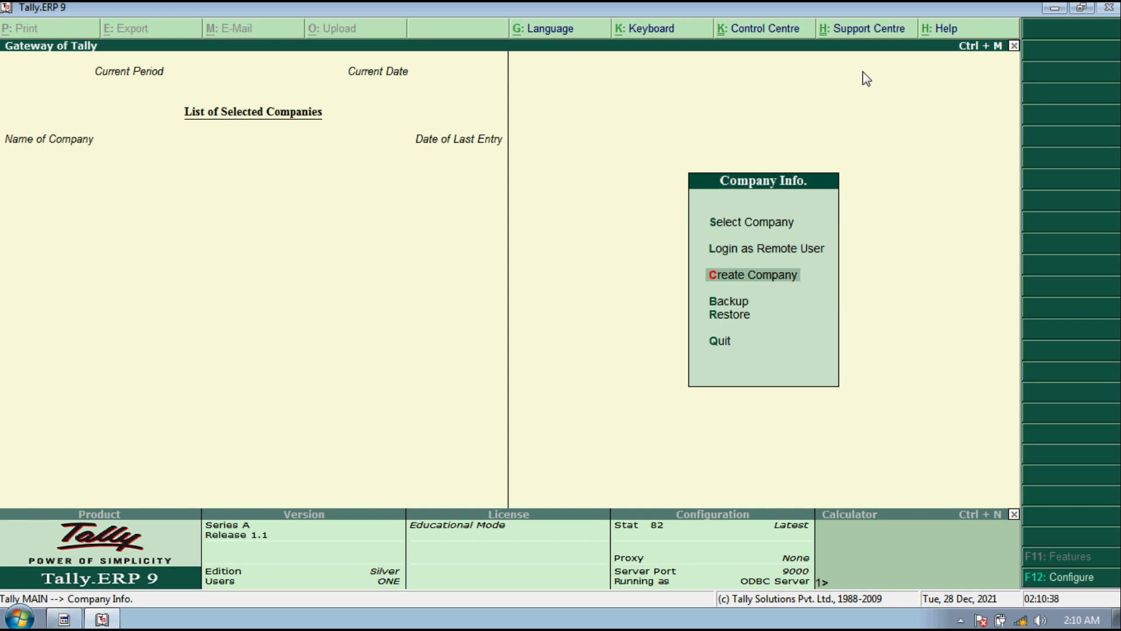
key(Return)
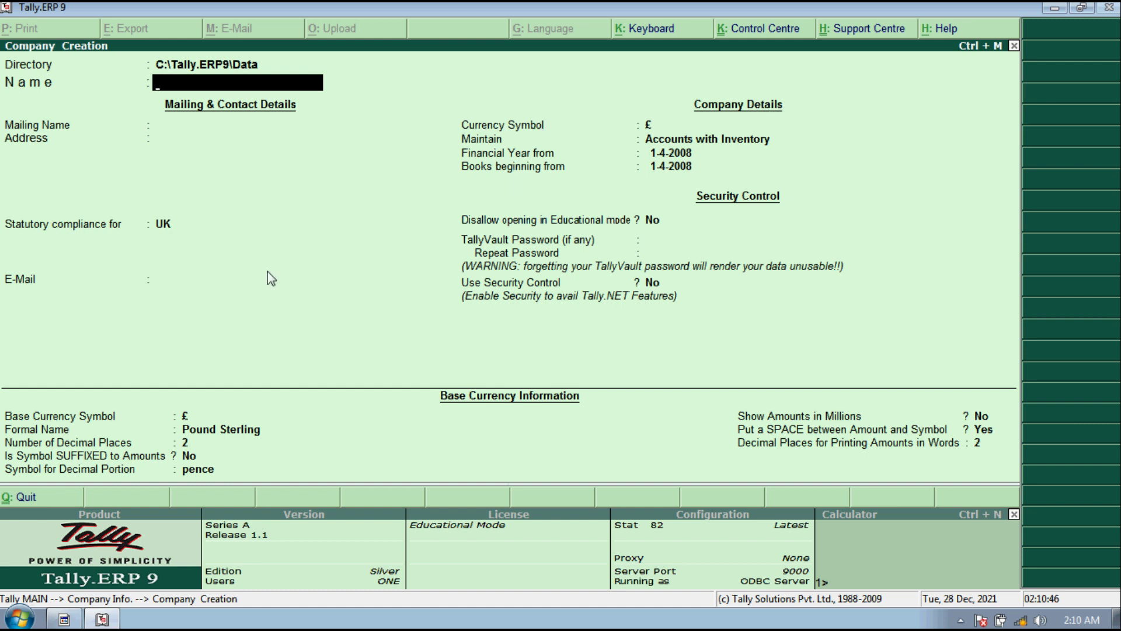
key(Escape)
key(Return)
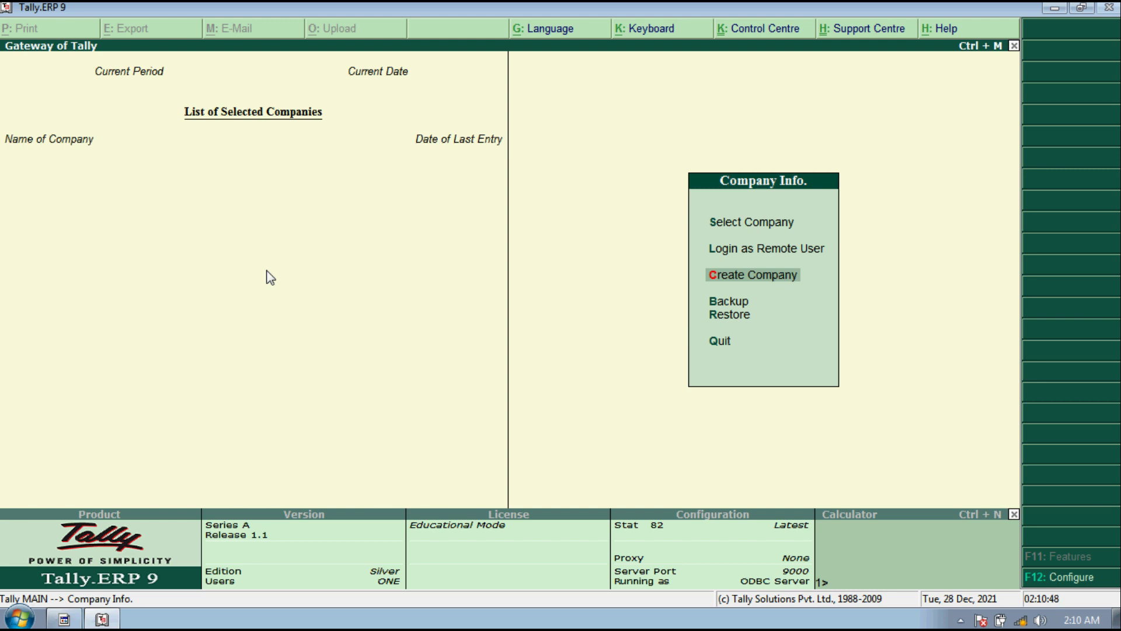
Step: Quit Tally.ERP 9 from the Gateway, confirming Yes
key(Escape)
key(Escape)
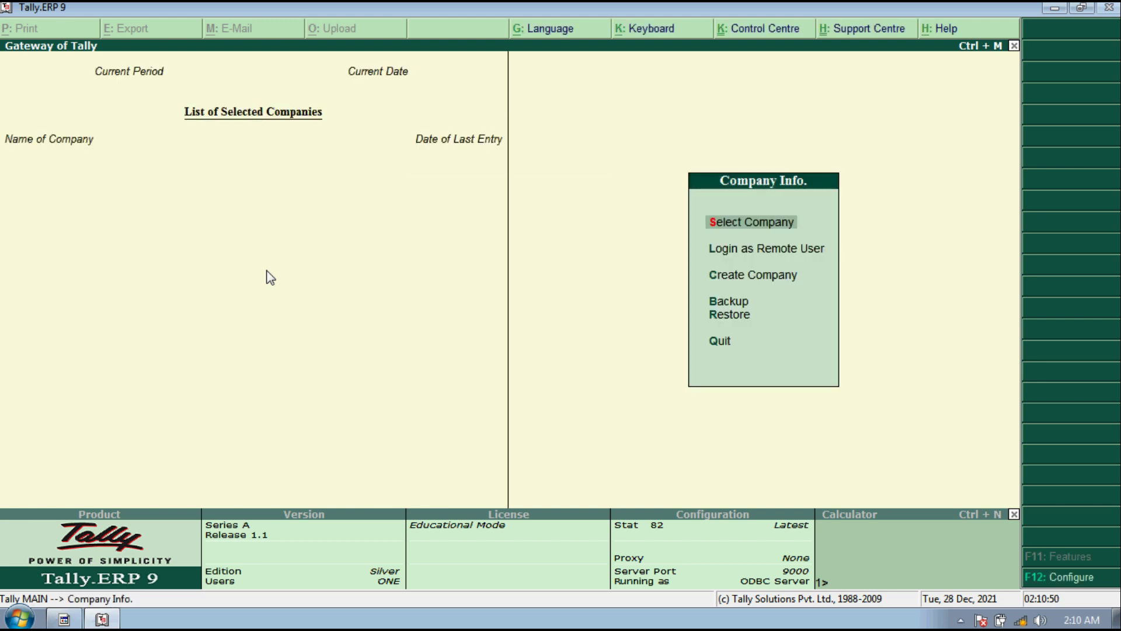
key(Escape)
key(Return)
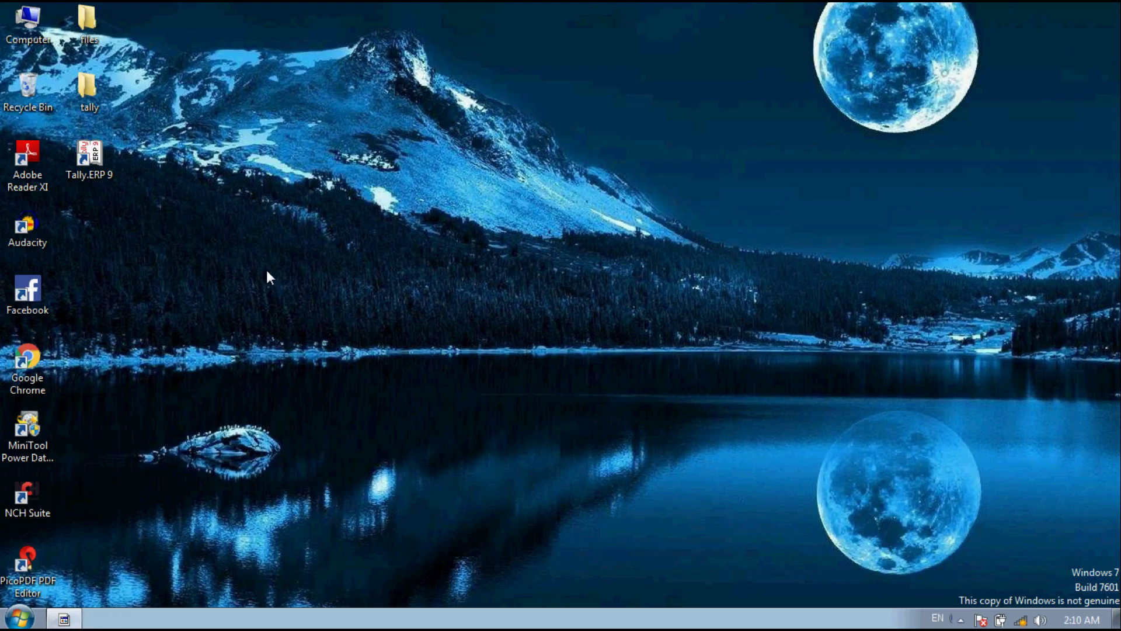
Step: Refresh the desktop and relaunch Tally.ERP 9 as administrator
right_click(435, 124)
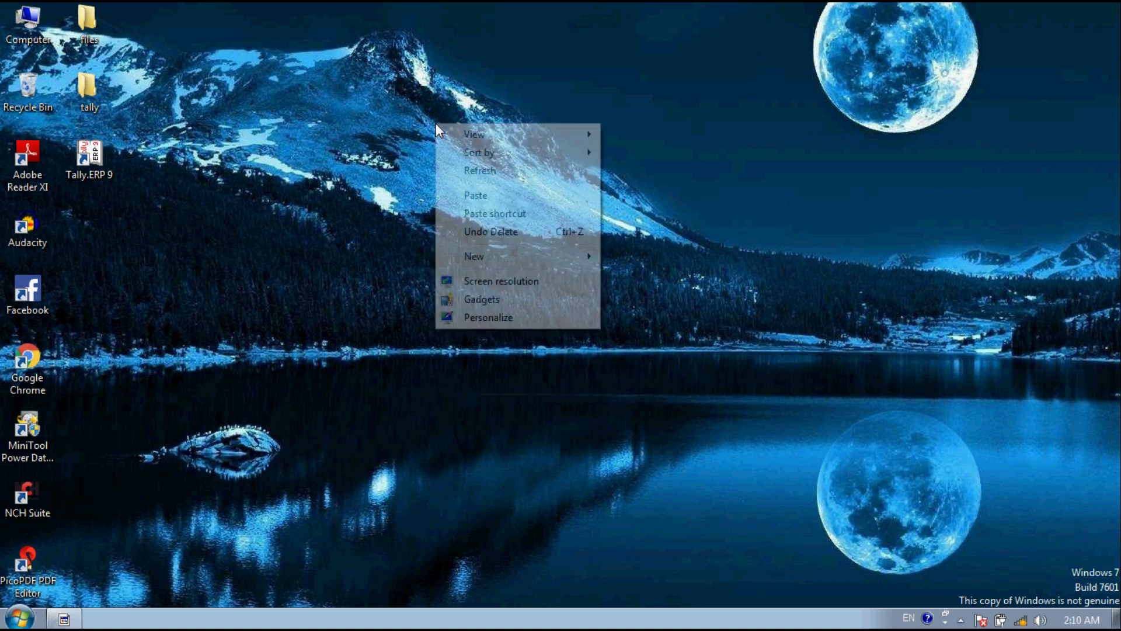
click(514, 175)
right_click(311, 114)
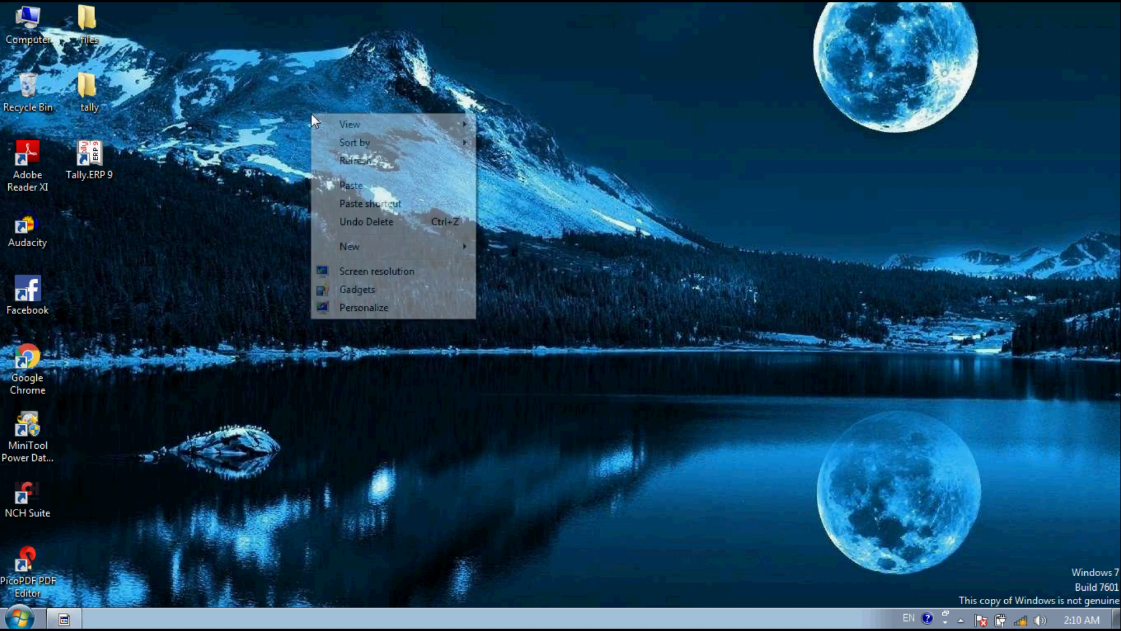
click(363, 162)
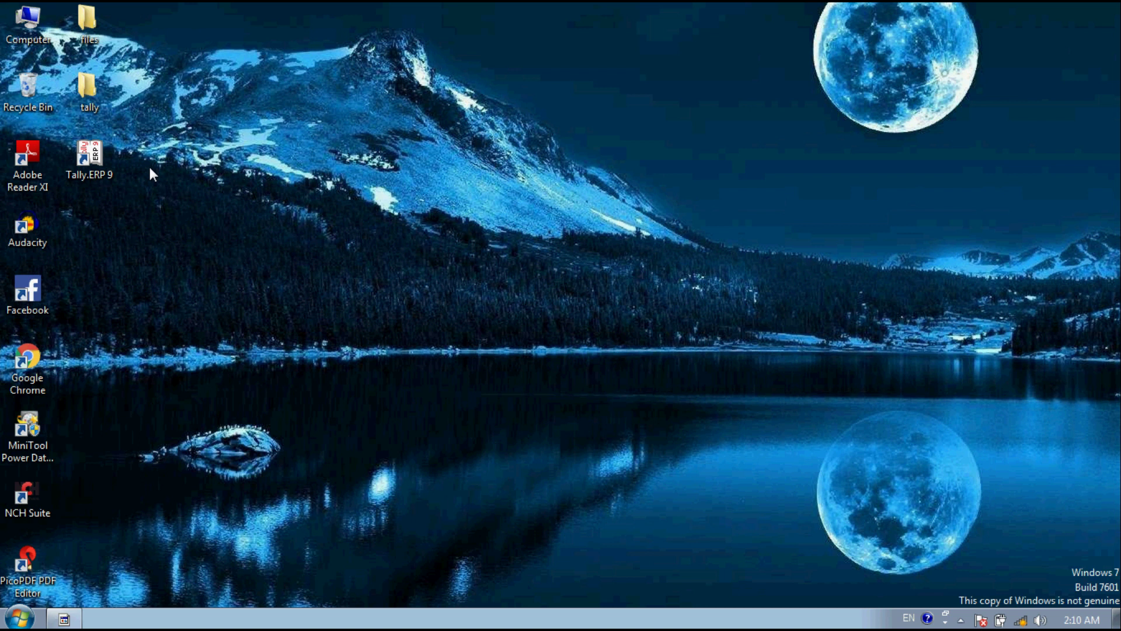
right_click(100, 167)
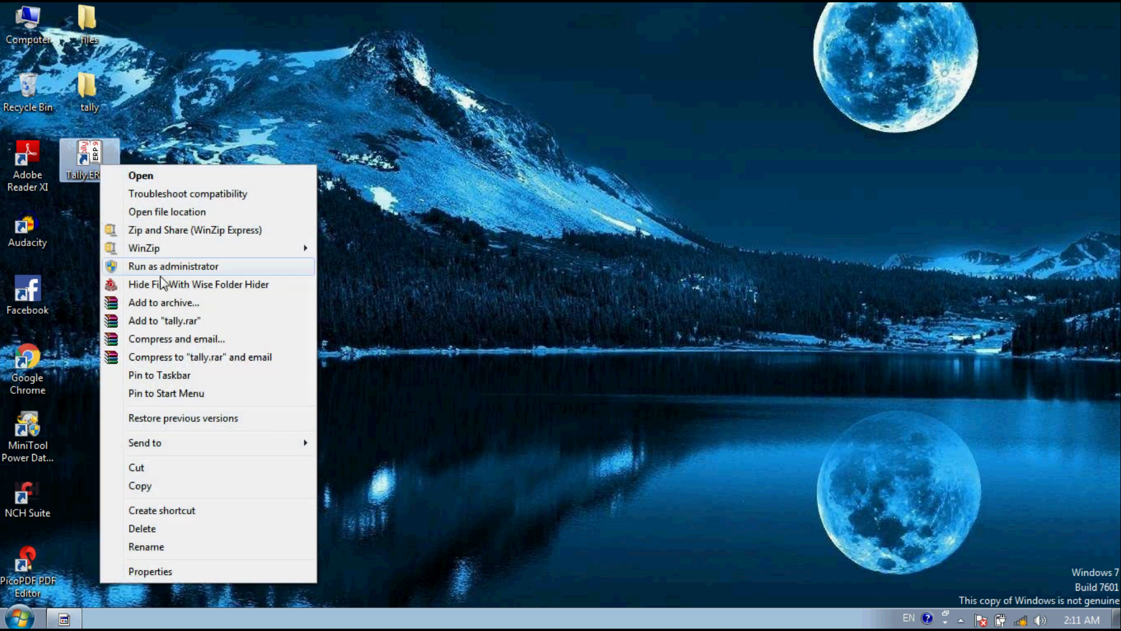
click(162, 267)
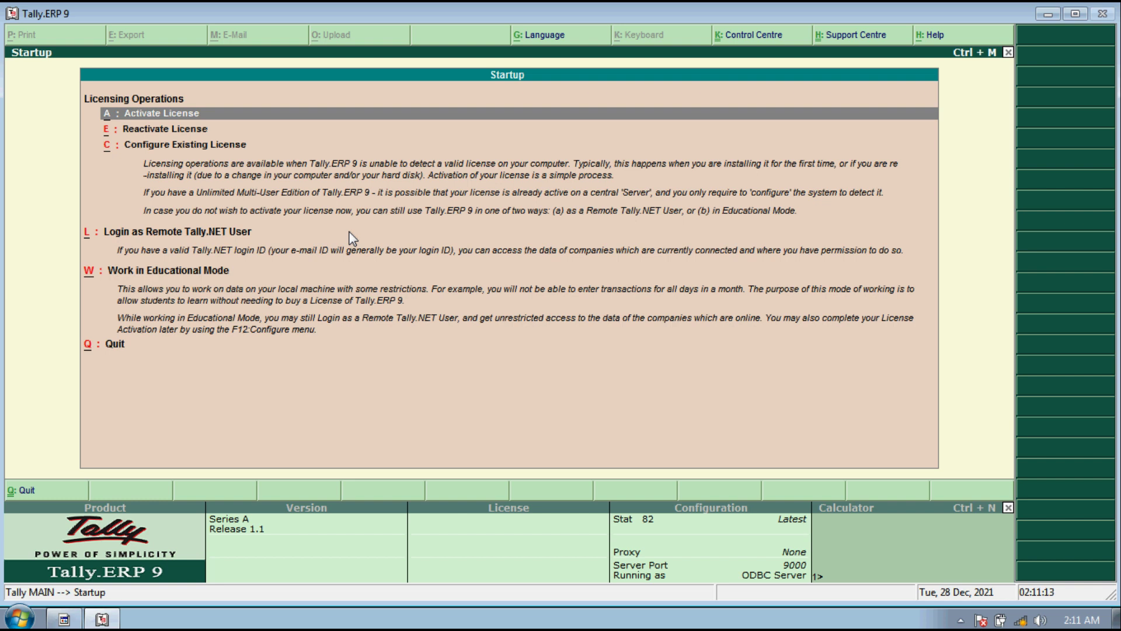
Step: Start first-time licence activation and enter the serial number, activation key and administrator e-mail
key(Return)
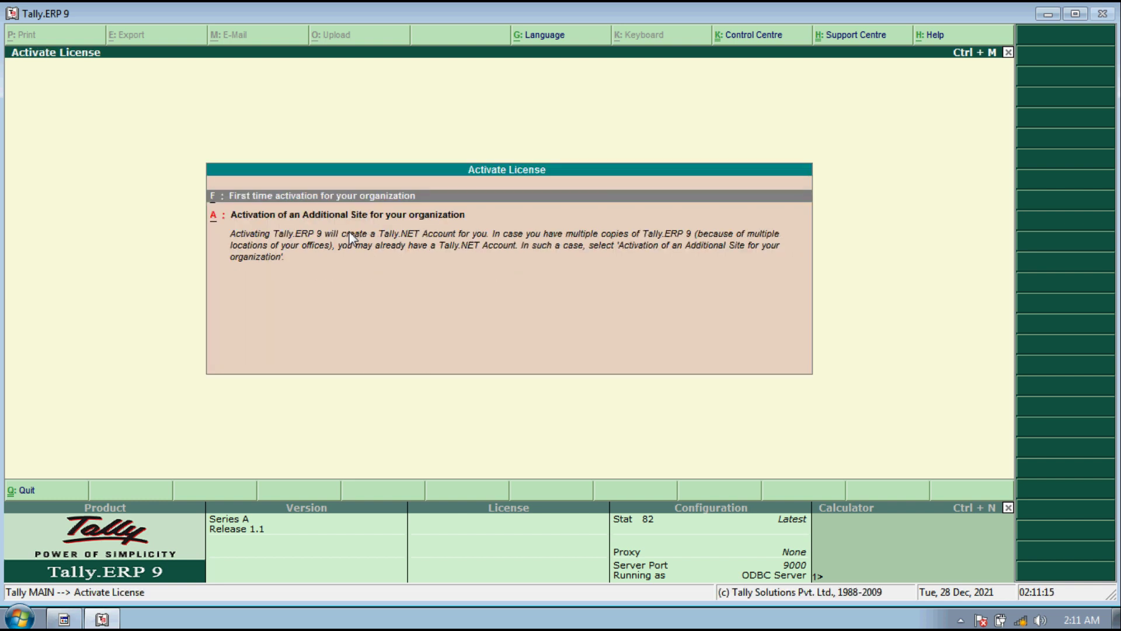
key(Return)
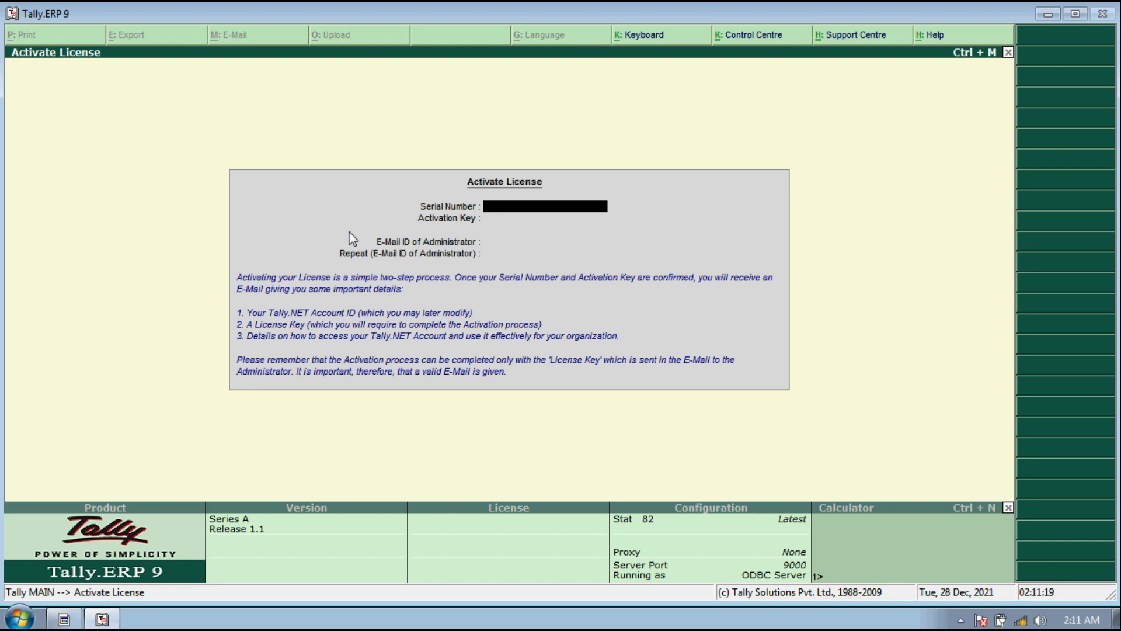
key(Return)
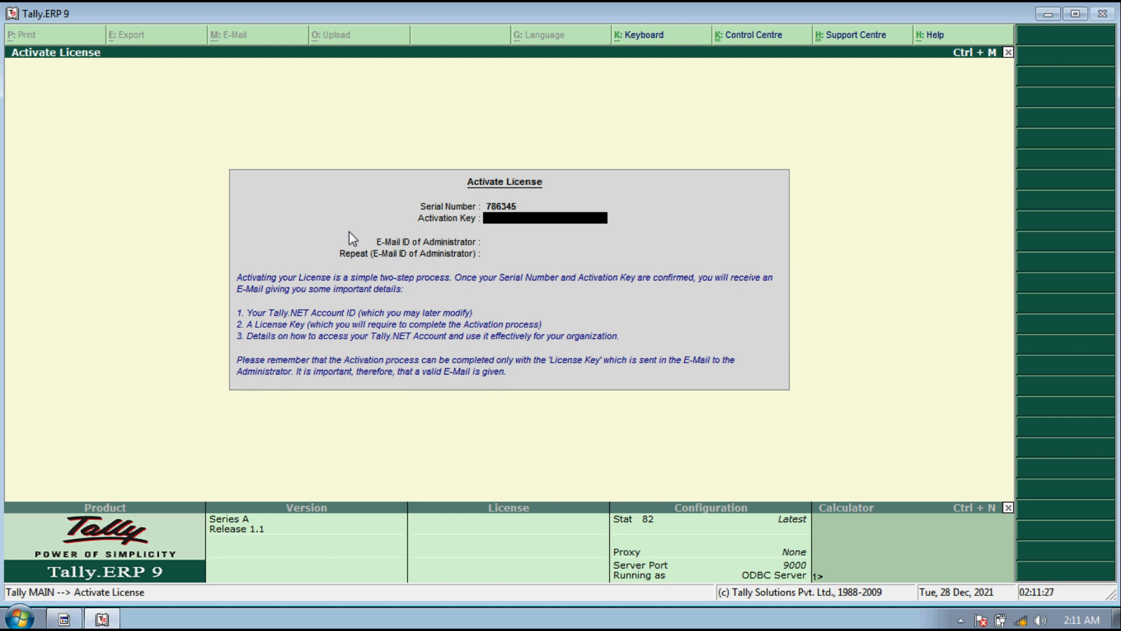
key(Return)
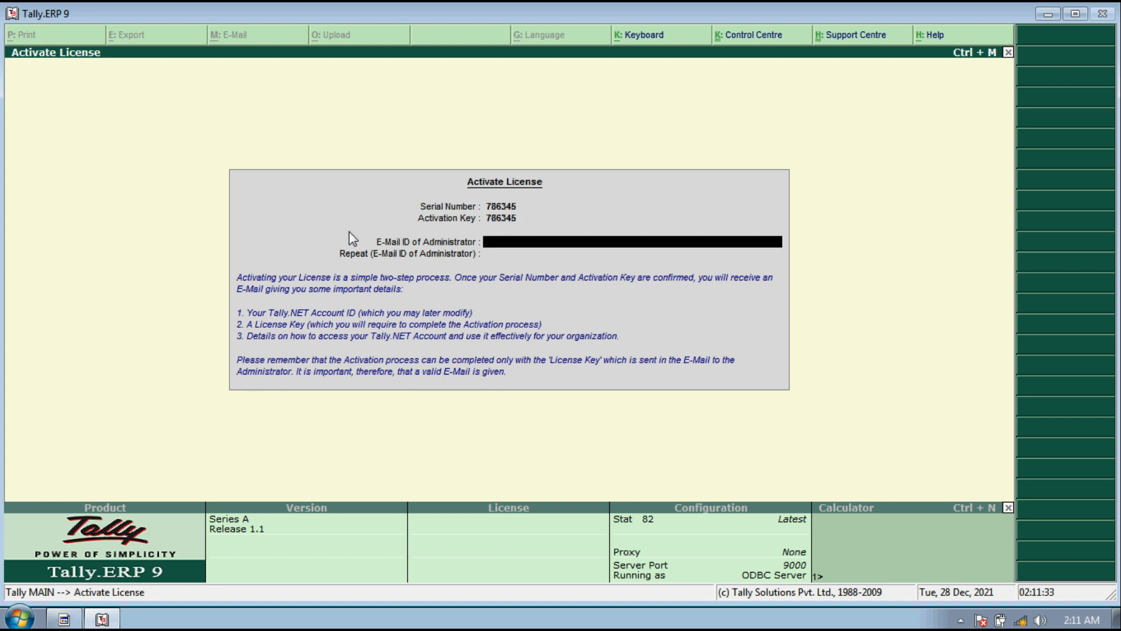
key(Return)
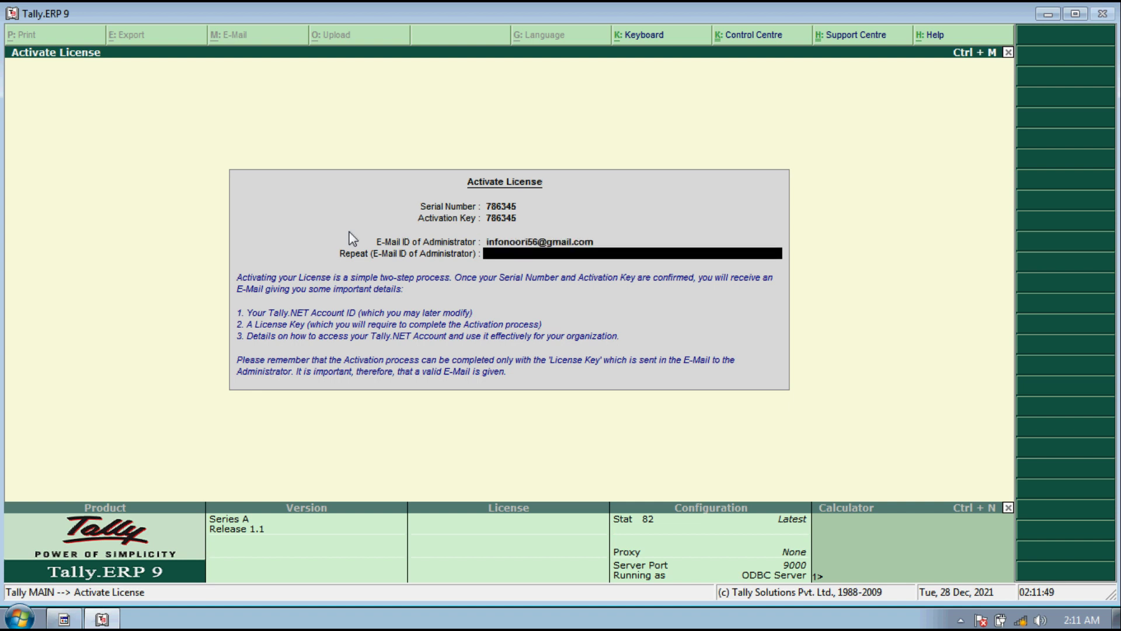
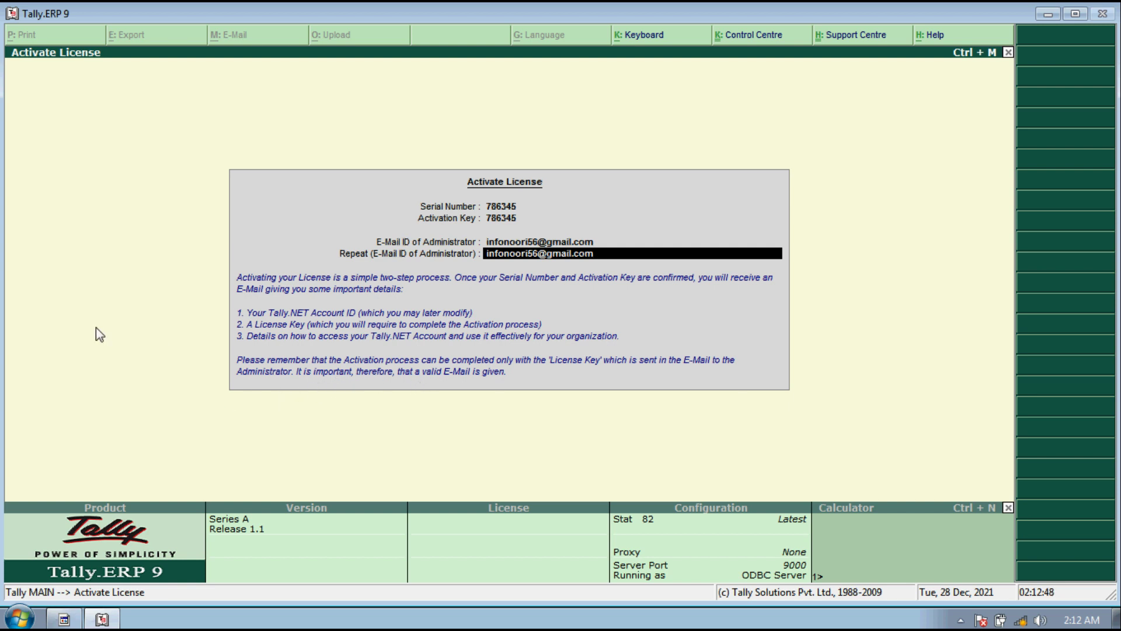
Step: Submit activation in offline mode to create tally_req.lic, then quit Tally
key(Return)
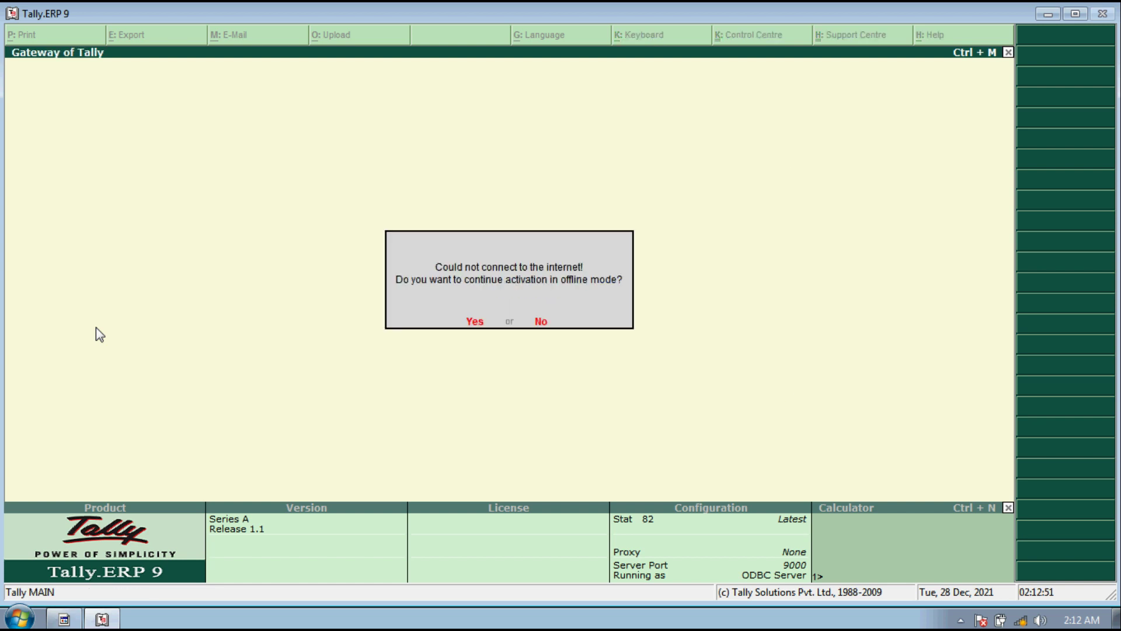
key(Return)
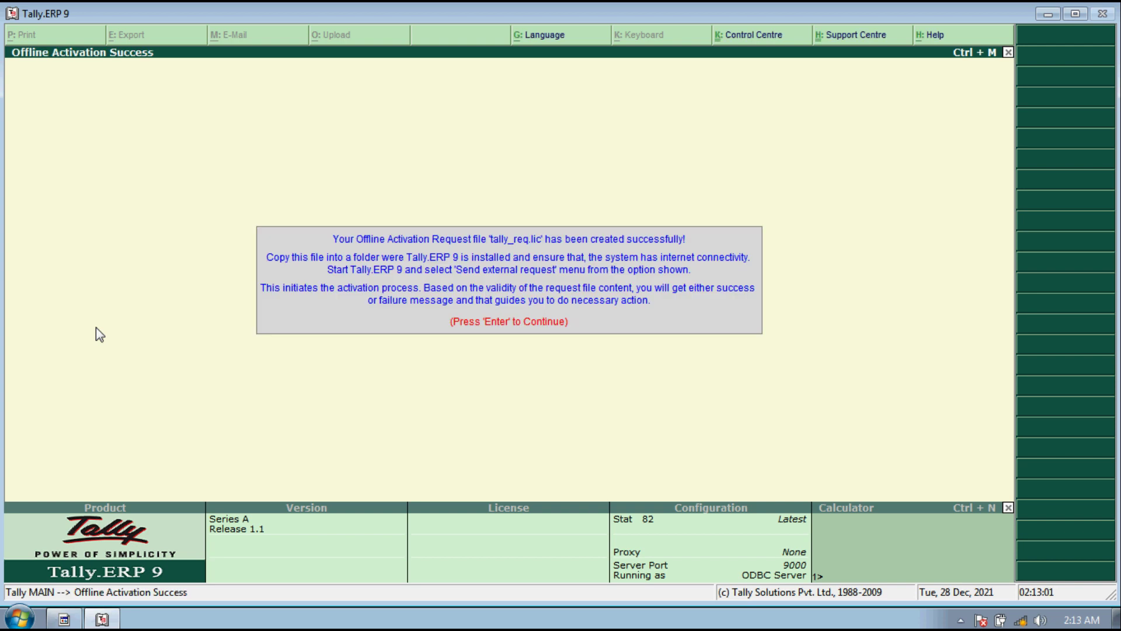
key(Return)
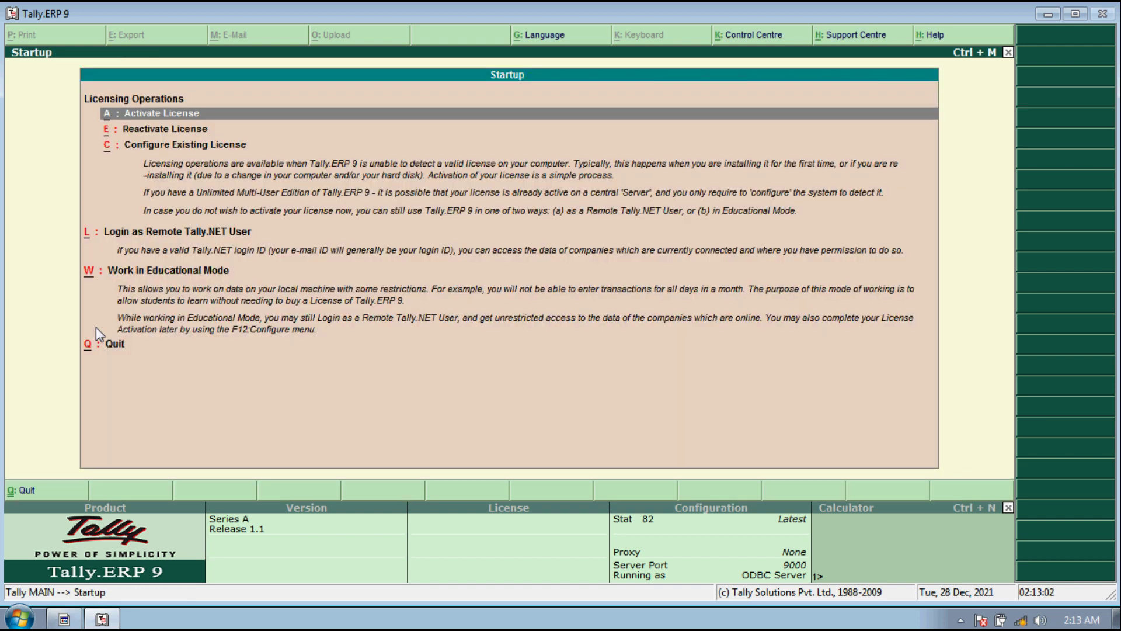
key(Escape)
key(n)
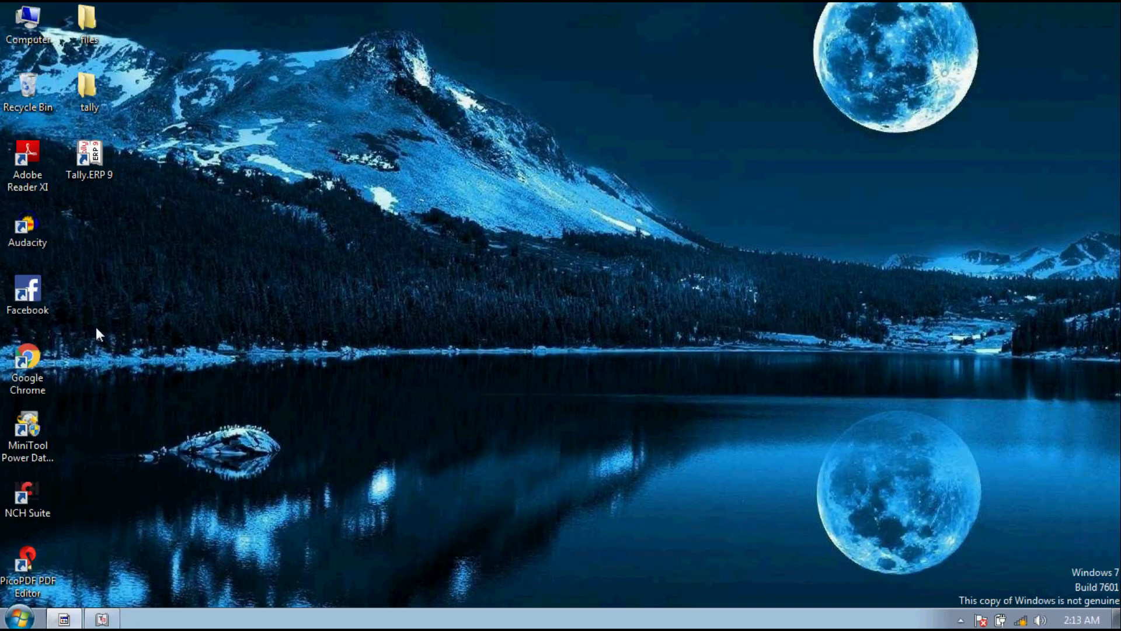
Step: Copy the tally and gladrag_manhunt files from the desktop's Tally ERP 9 folder
double_click(98, 101)
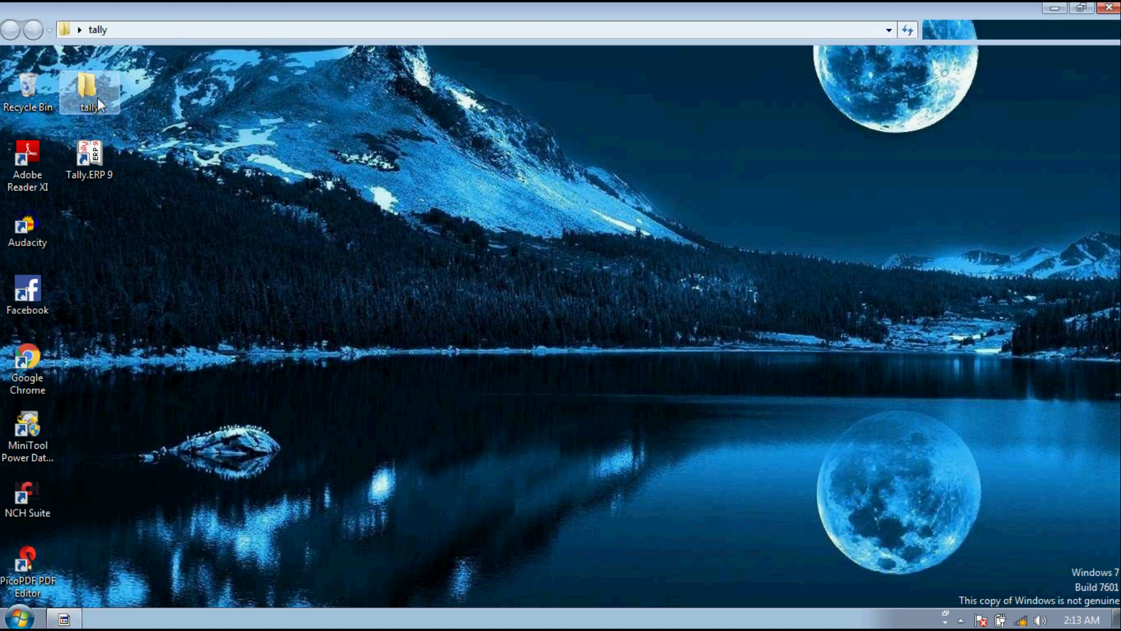
click(213, 110)
double_click(215, 112)
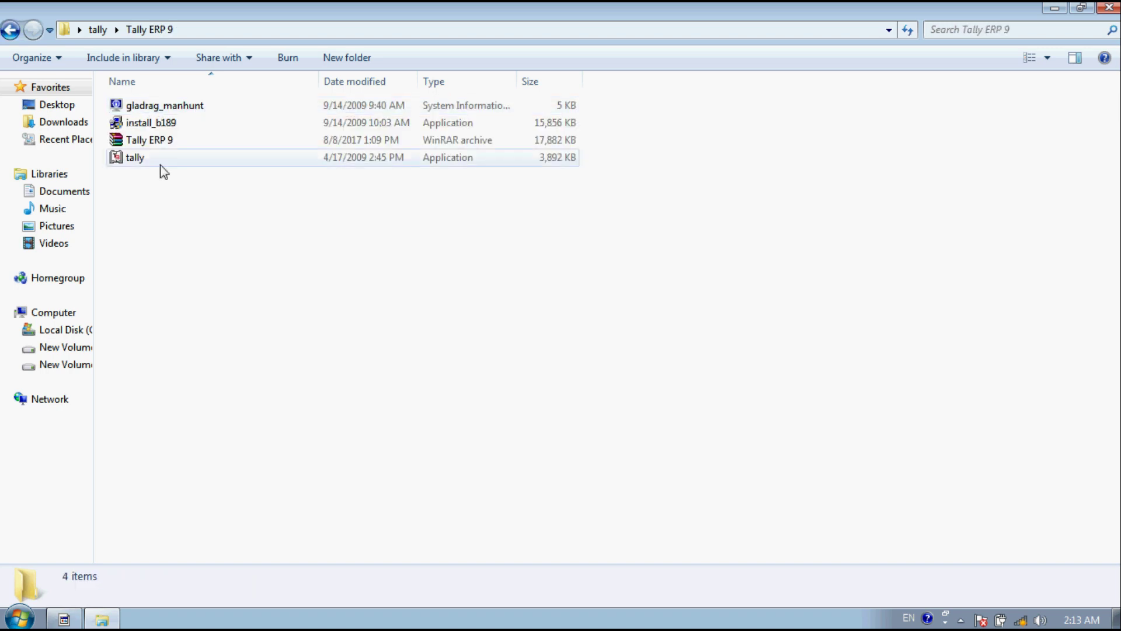
click(149, 160)
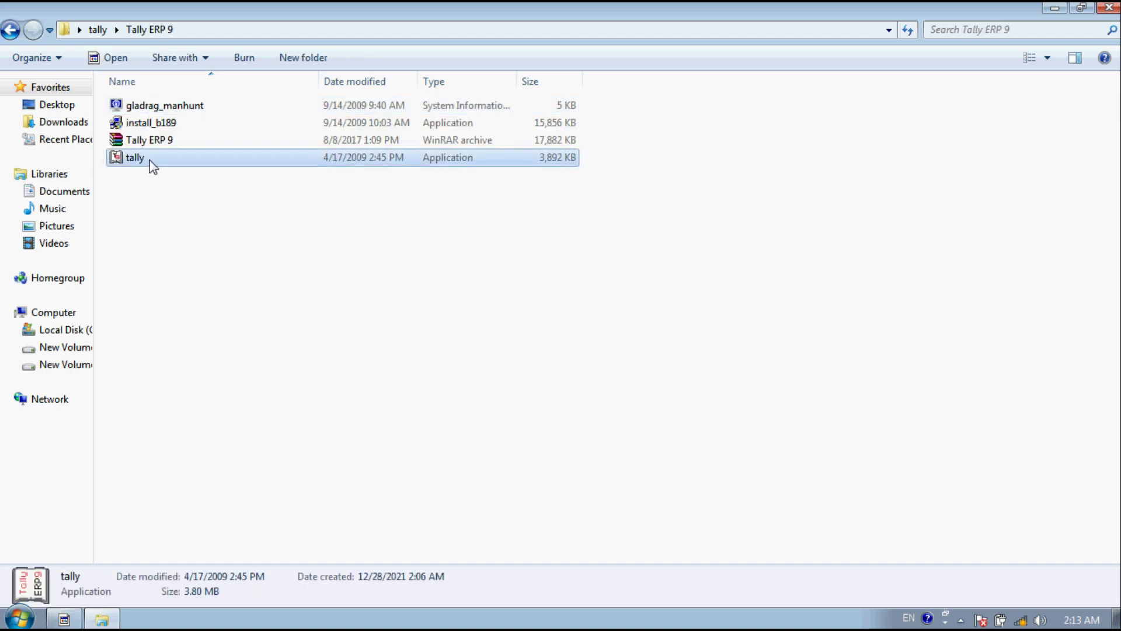
ctrl+click(173, 111)
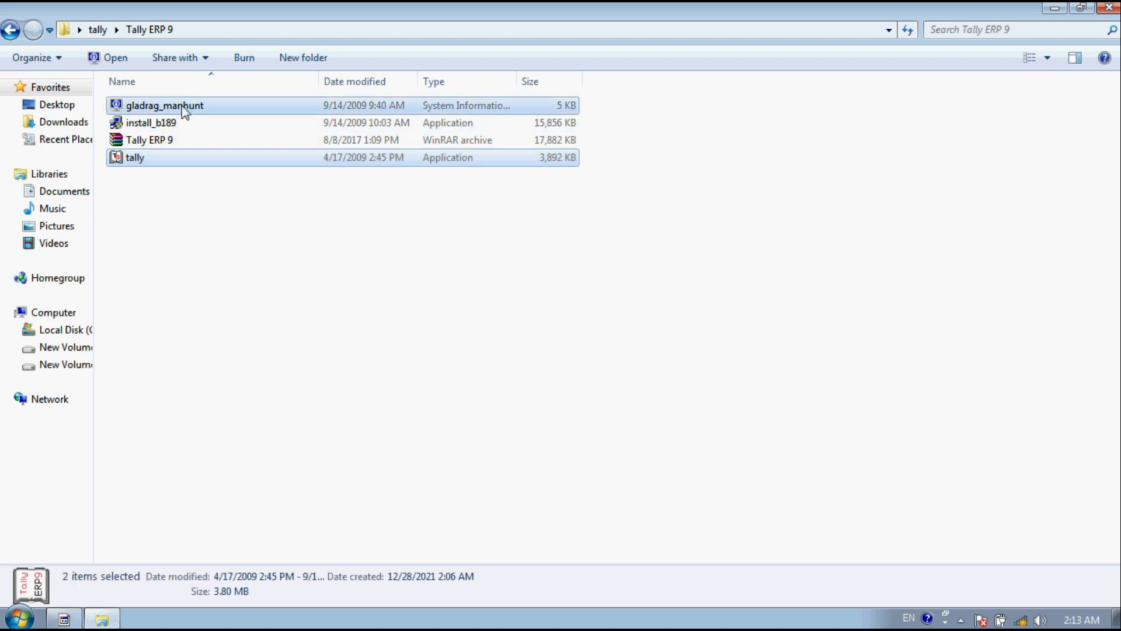
right_click(182, 108)
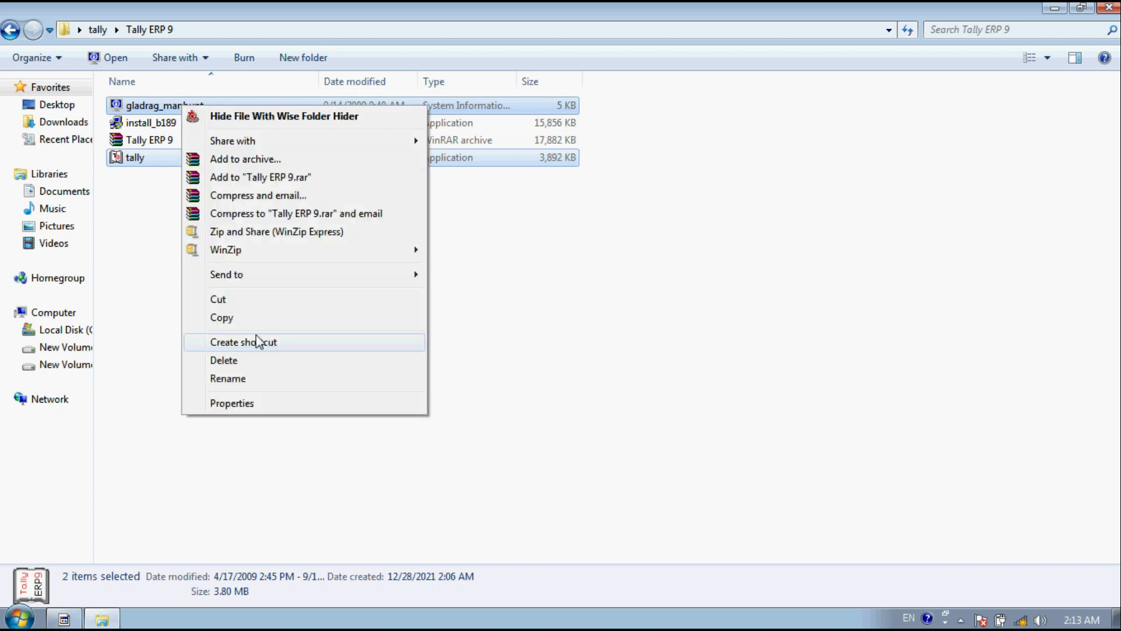
click(227, 323)
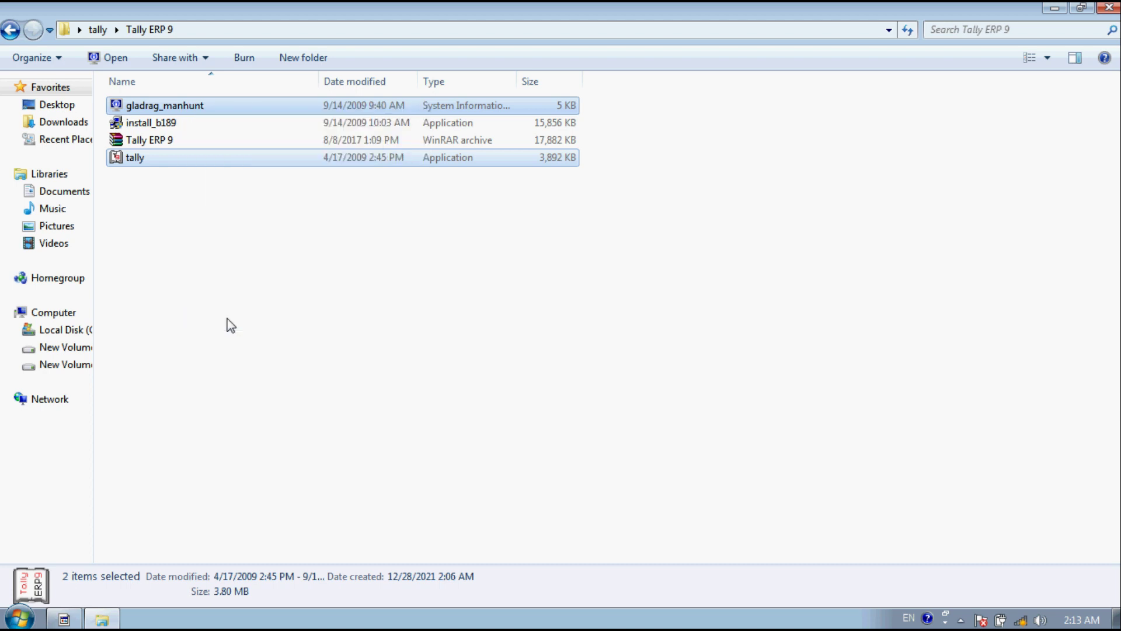
Step: Open the Tally.ERP 9 installation folder from its desktop shortcut's file location
click(1054, 9)
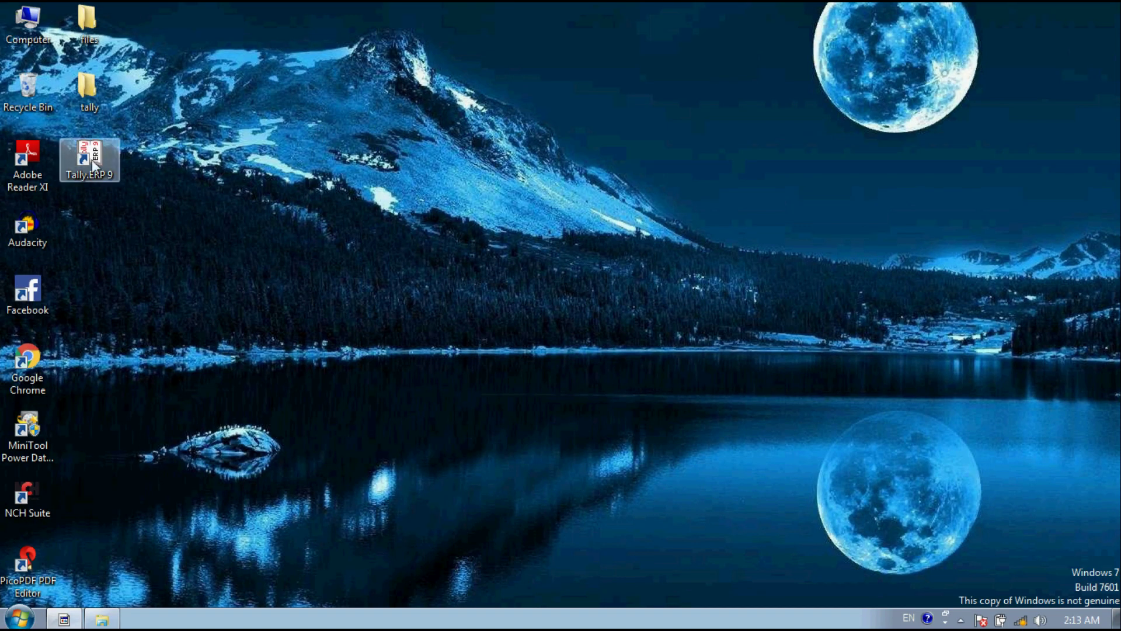
right_click(92, 160)
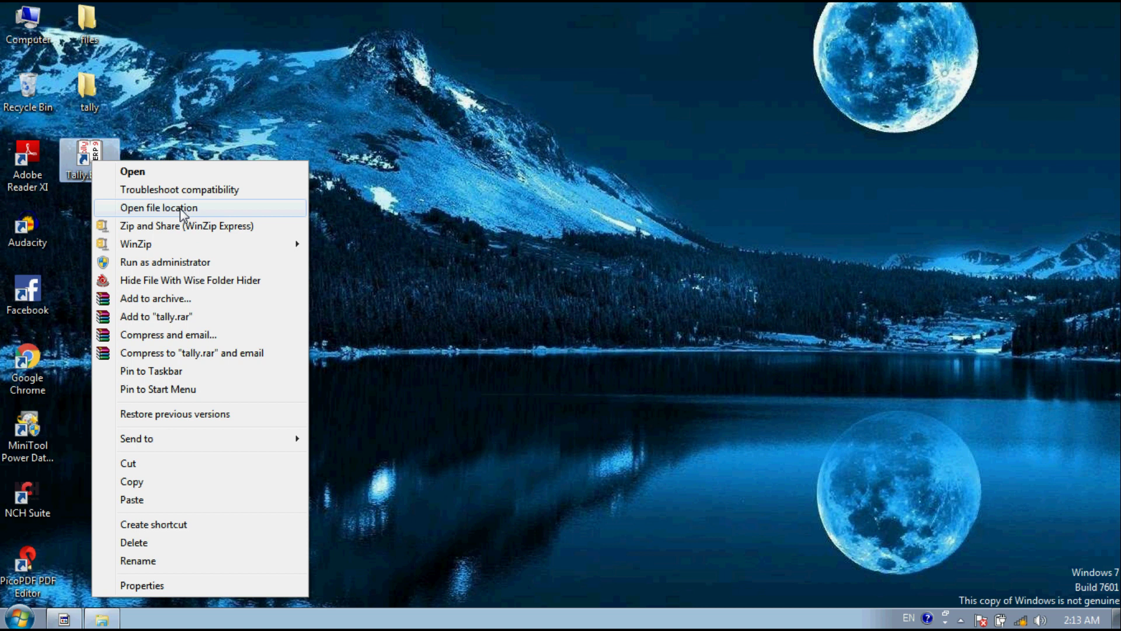
click(180, 210)
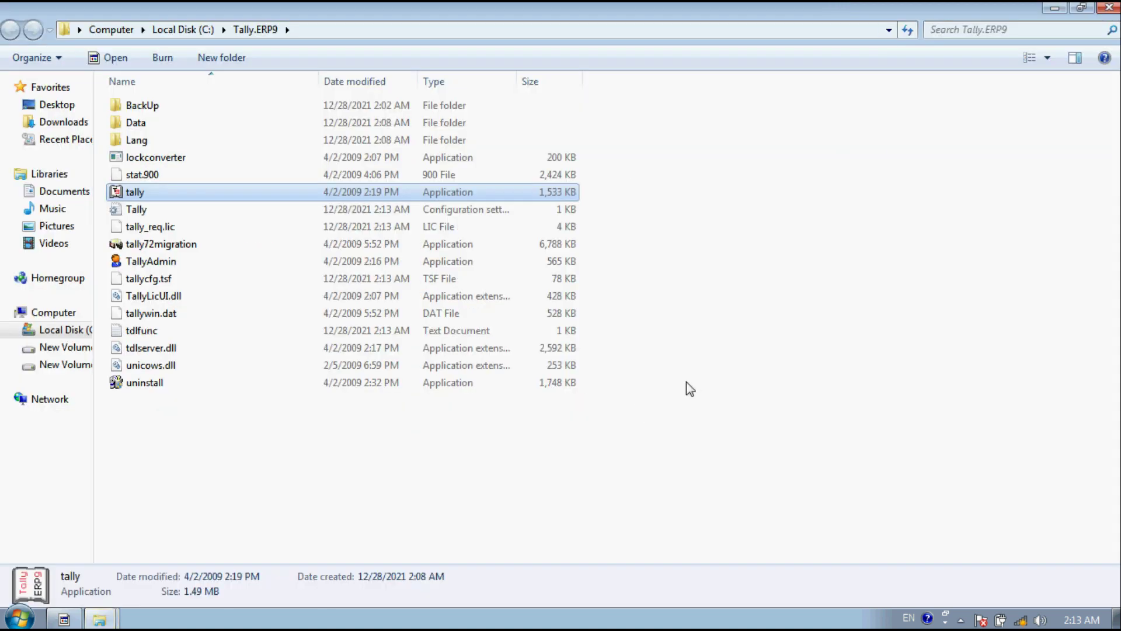
Step: Paste the files into C:\Tally.ERP9, replacing the old tally application, and close the folder
key(ctrl+v)
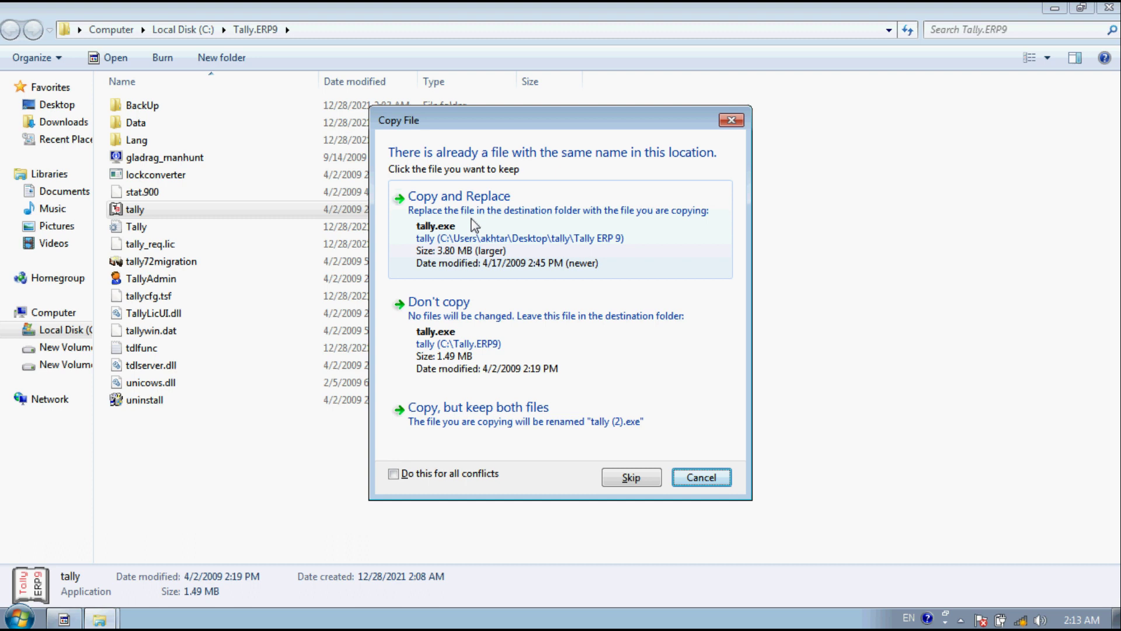
click(474, 225)
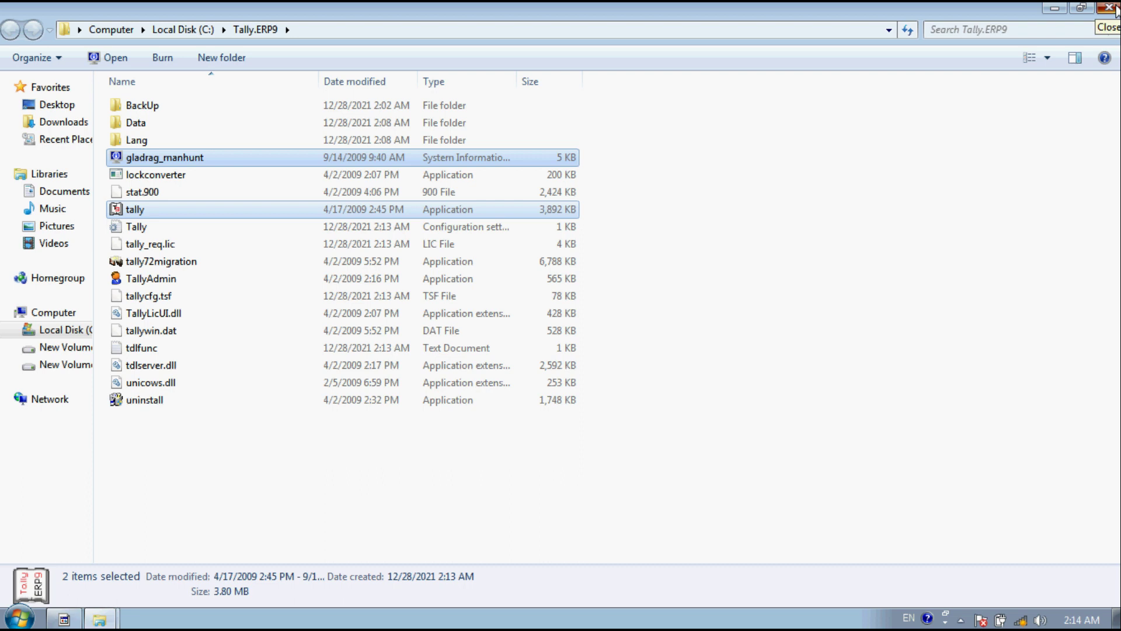
click(1110, 8)
right_click(573, 87)
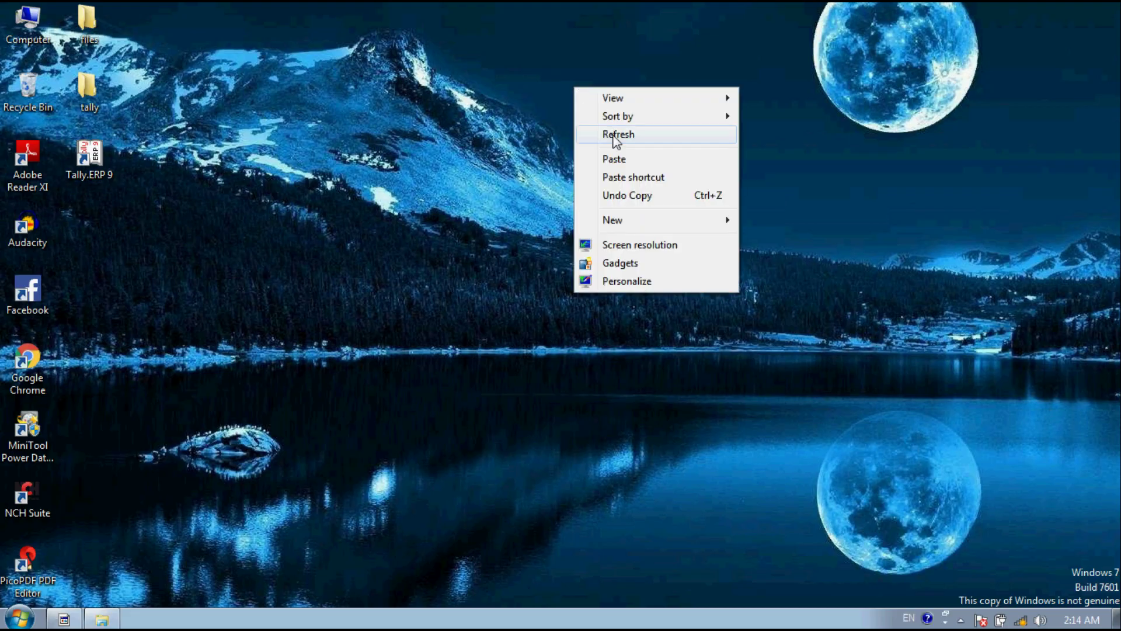
Step: Refresh the desktop and run Tally.ERP 9 as administrator
click(619, 136)
right_click(107, 159)
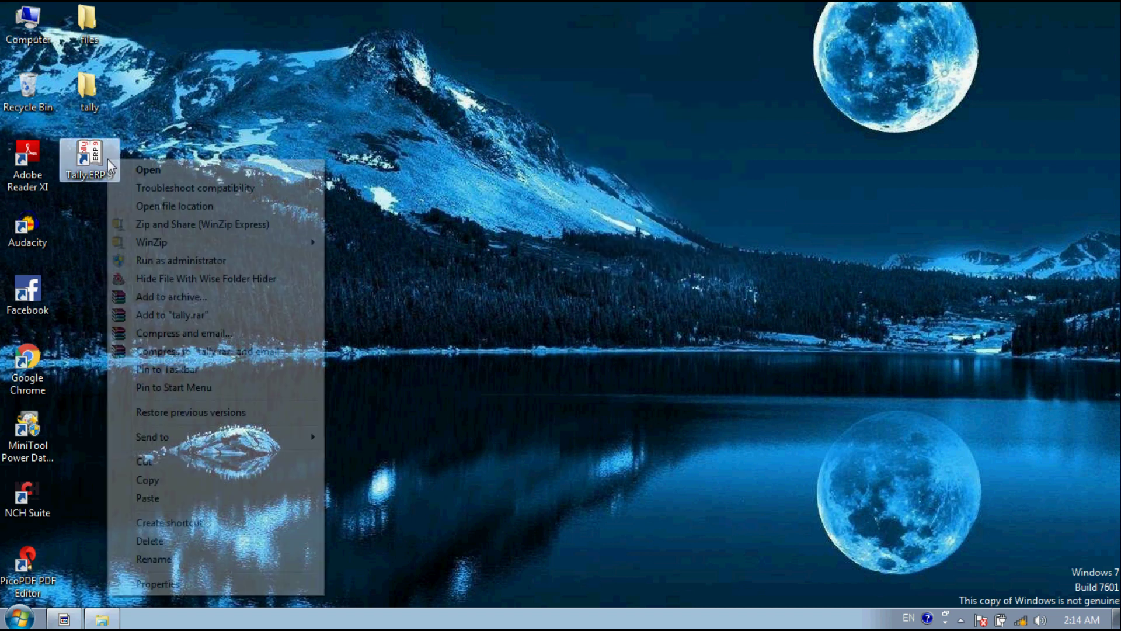
click(173, 262)
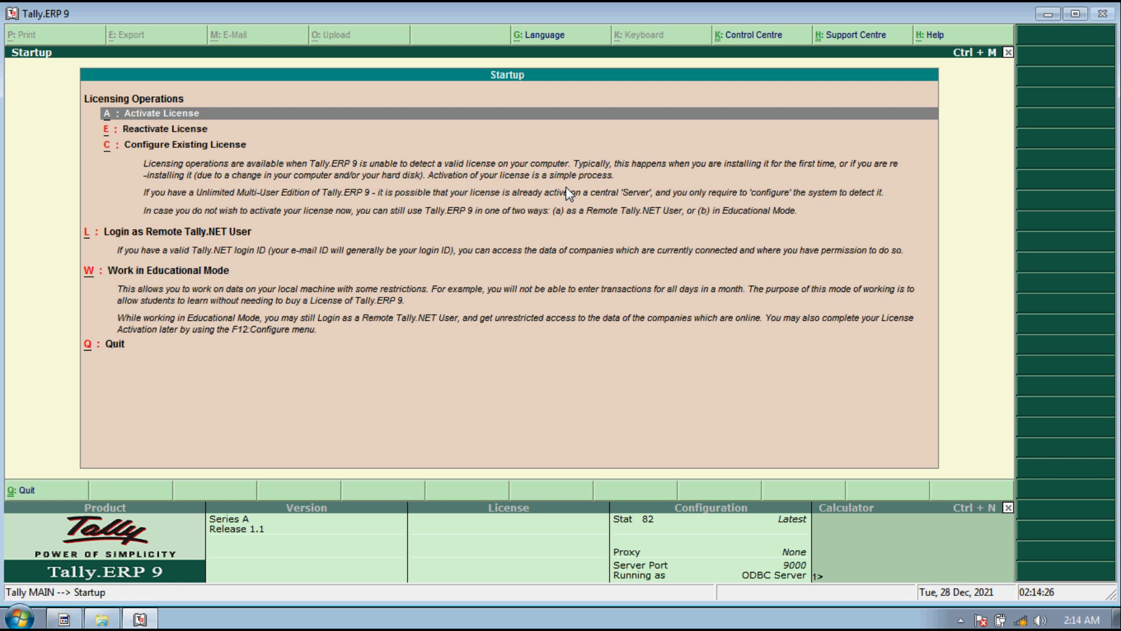
Step: Activate the licence with the serial number and activation key, then quit Tally
key(Return)
key(Return)
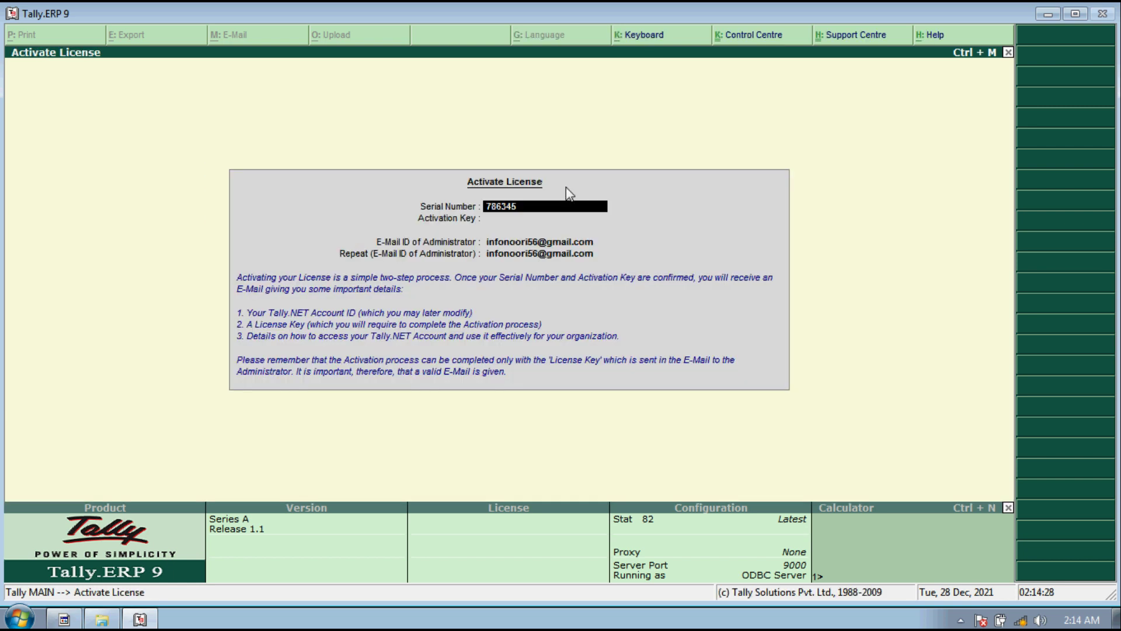
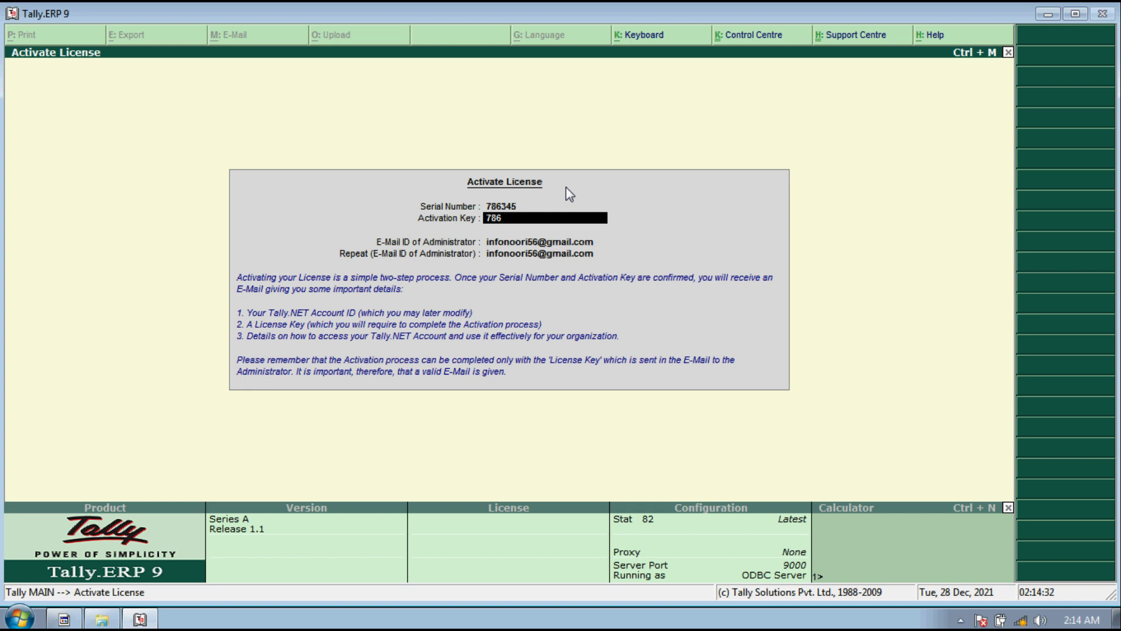
key(Return)
key(Return)
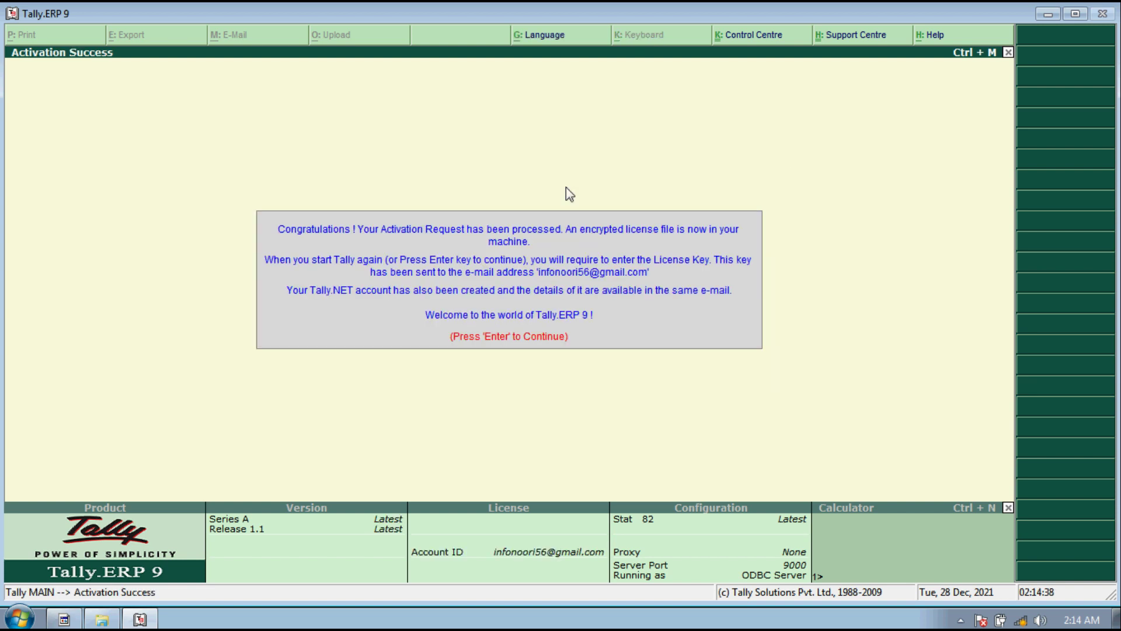
key(Return)
key(Escape)
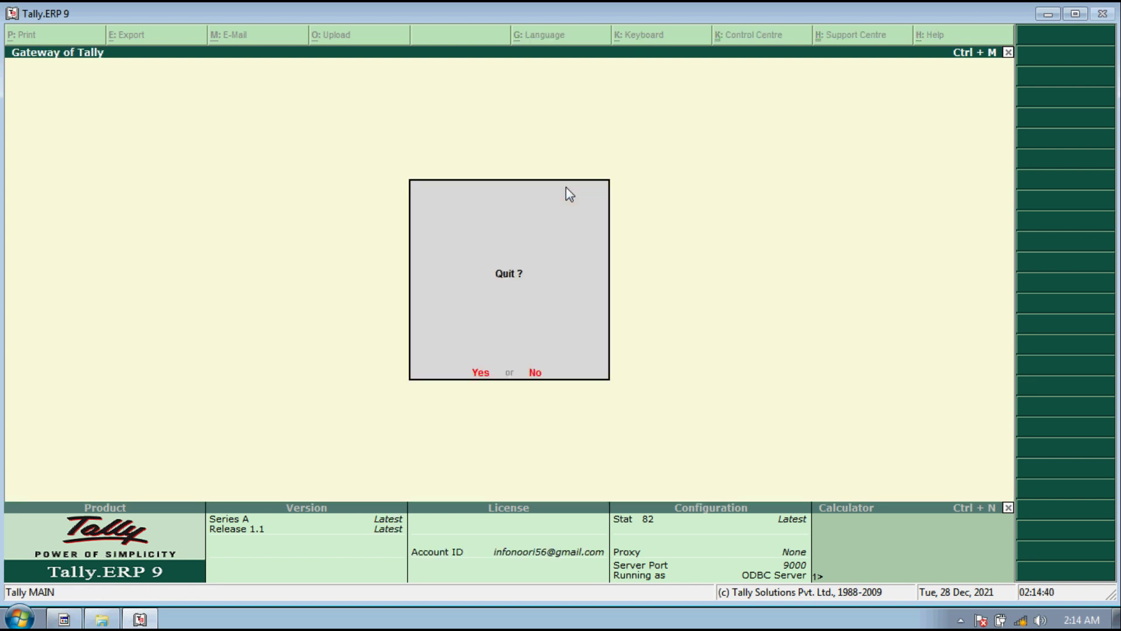
key(Return)
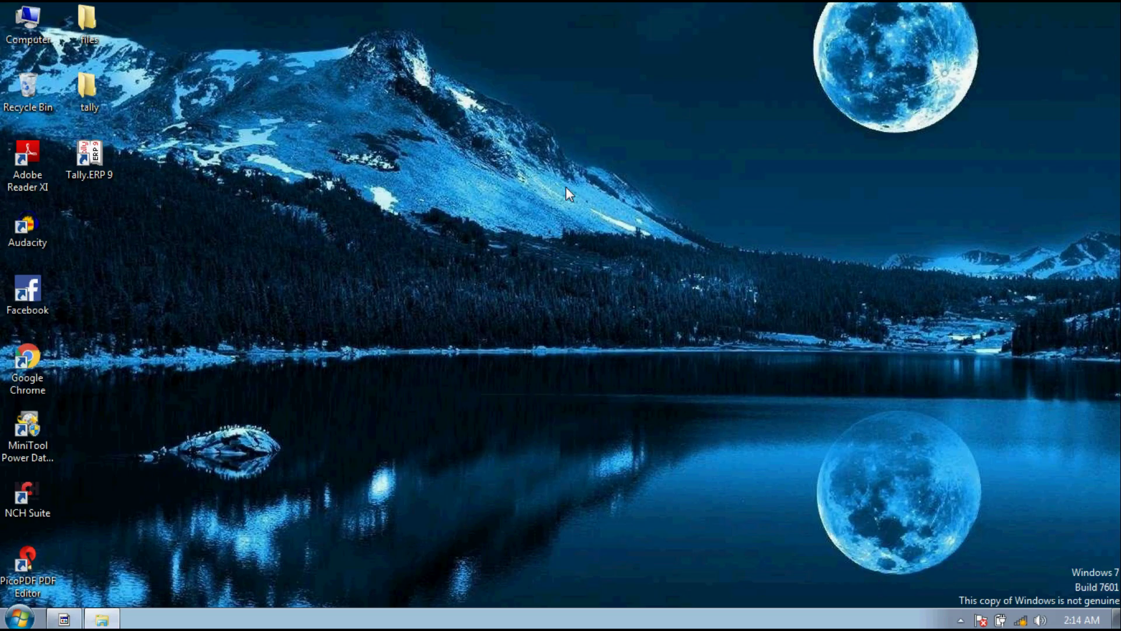
right_click(96, 167)
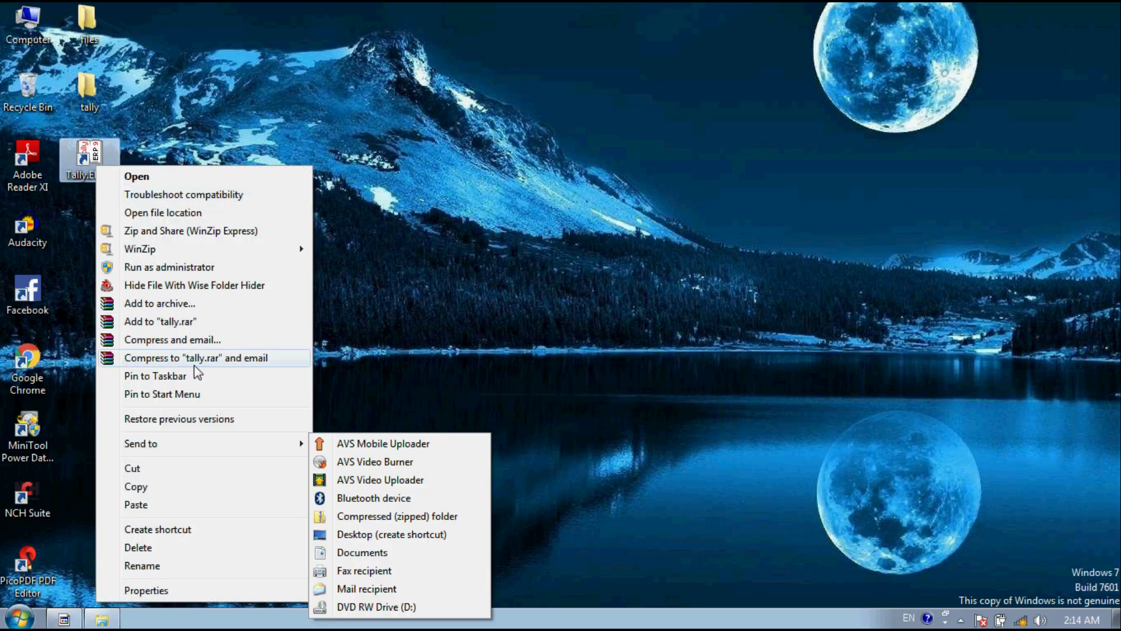
Step: Rename tally_req.lic in the Tally.ERP9 folder to tally.lic and close the folder
click(172, 212)
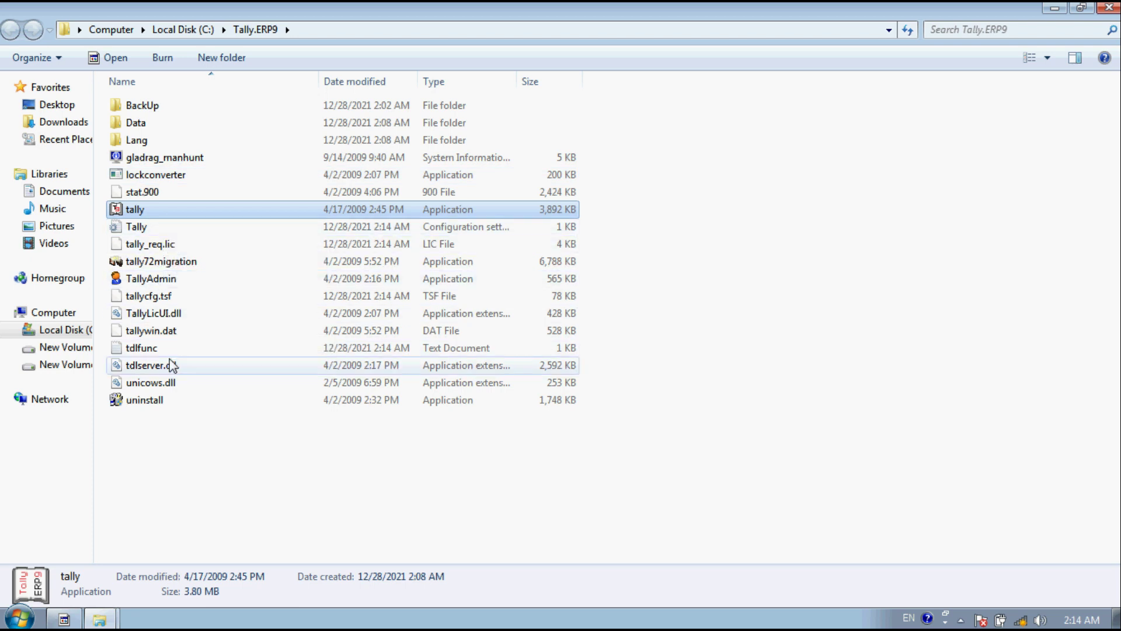
click(176, 244)
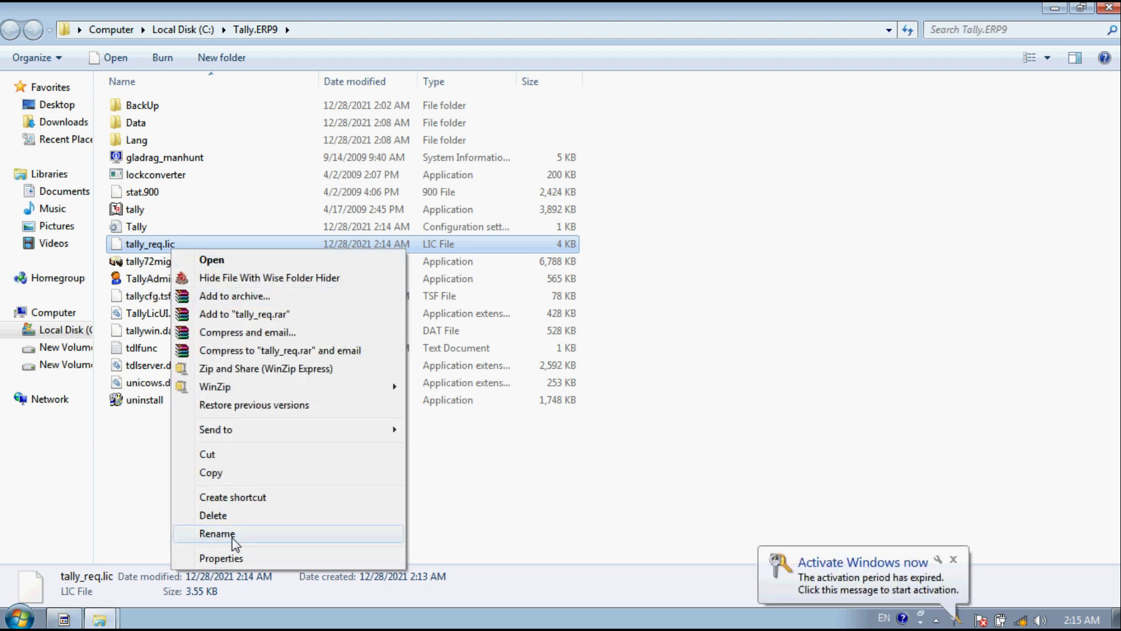
click(218, 534)
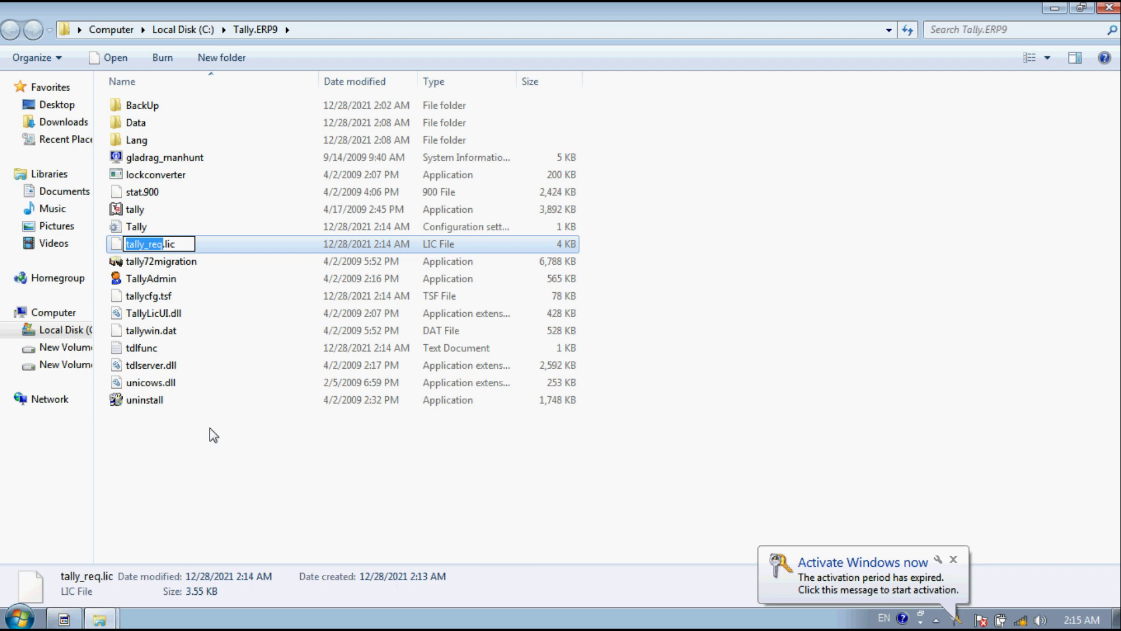
click(166, 246)
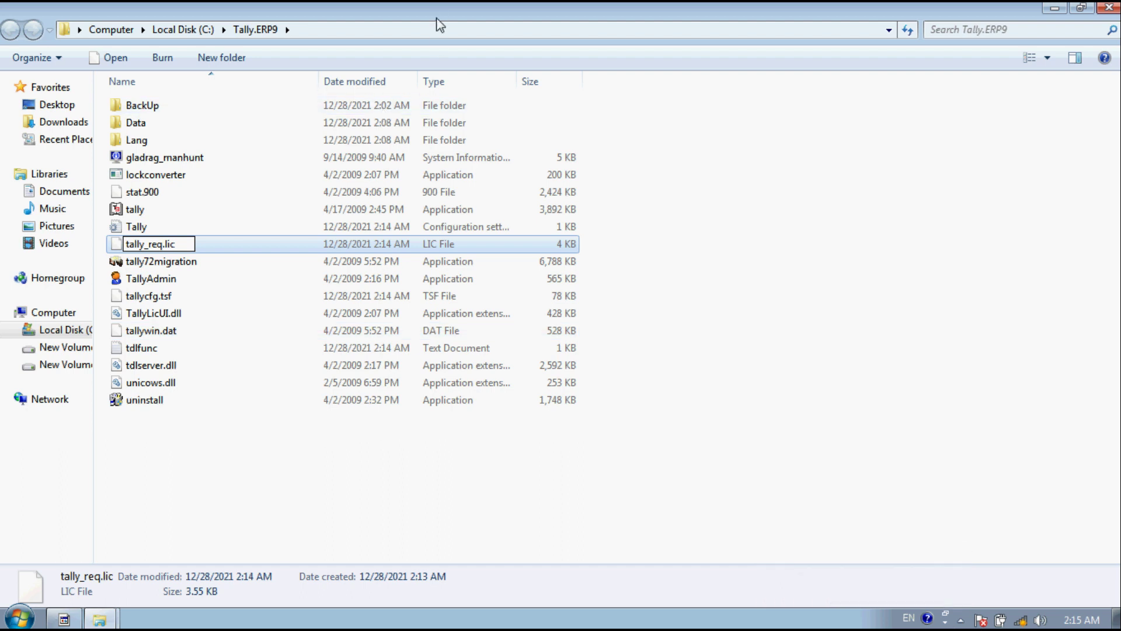
key(BackSpace)
key(BackSpace)
key(BackSpace)
key(BackSpace)
key(BackSpace)
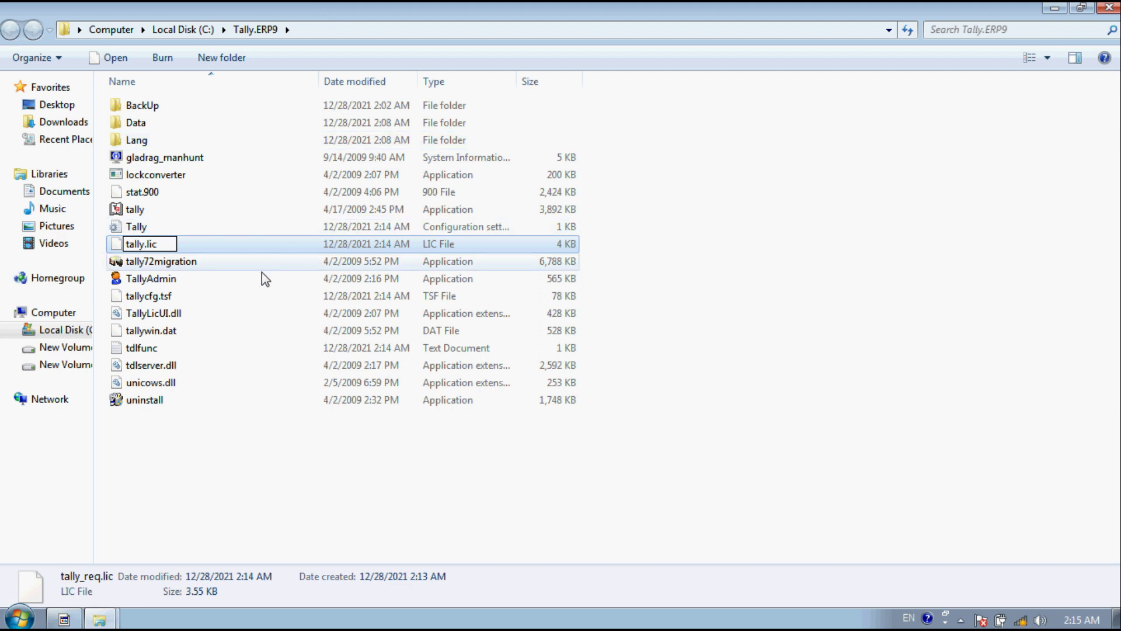
click(263, 254)
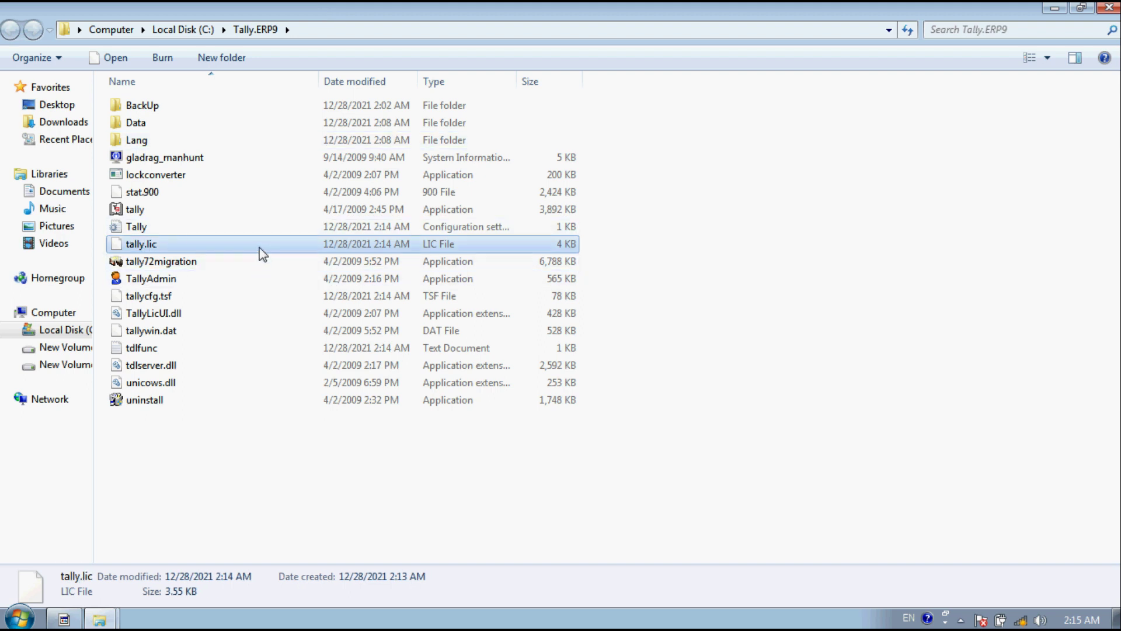
click(1114, 7)
right_click(618, 42)
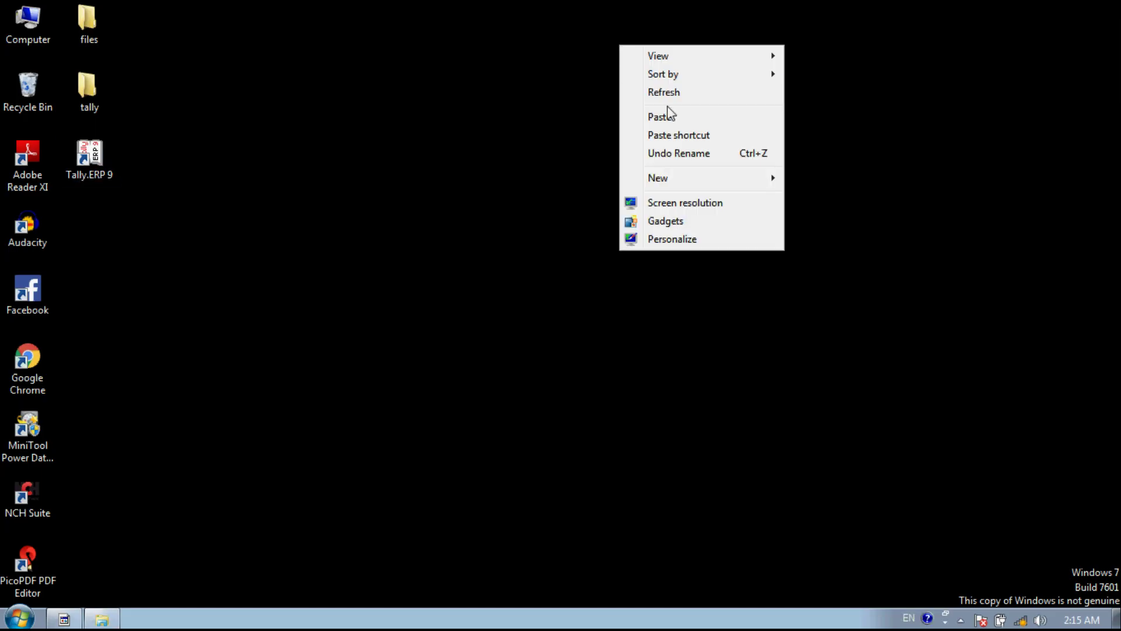
Step: Relaunch Tally.ERP 9 as administrator and maximize its window
click(675, 92)
right_click(112, 161)
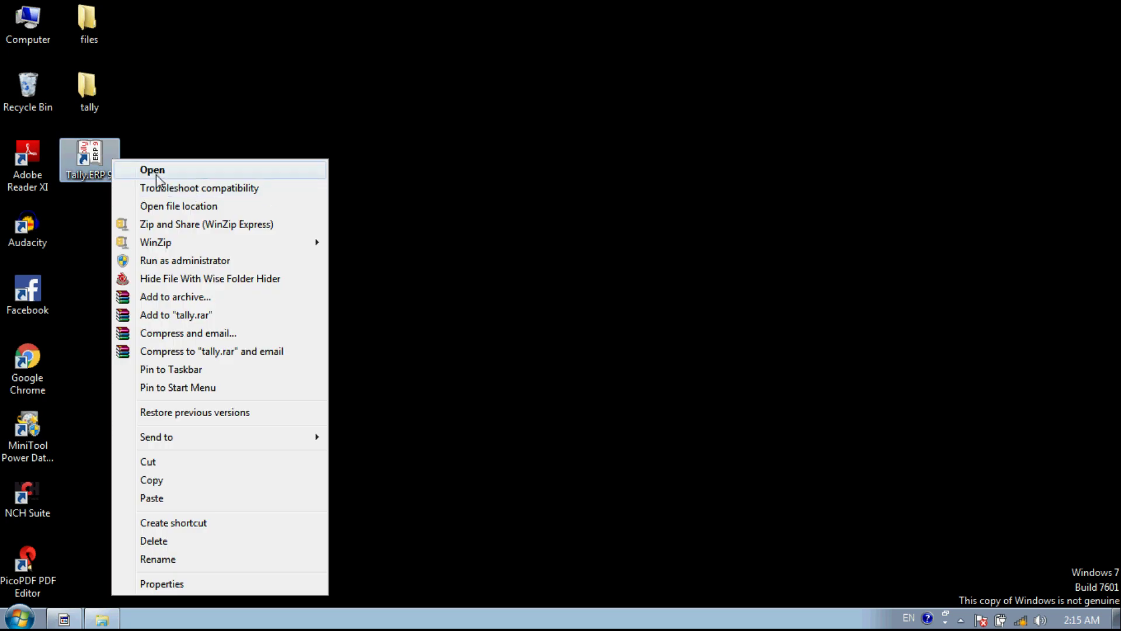
click(179, 262)
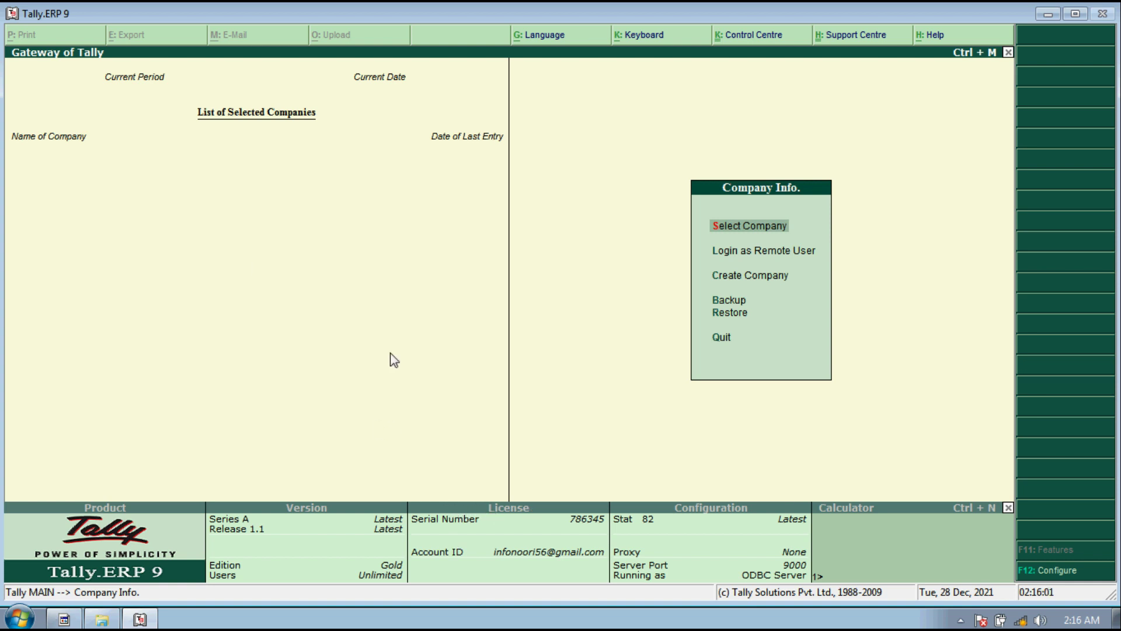
click(1076, 14)
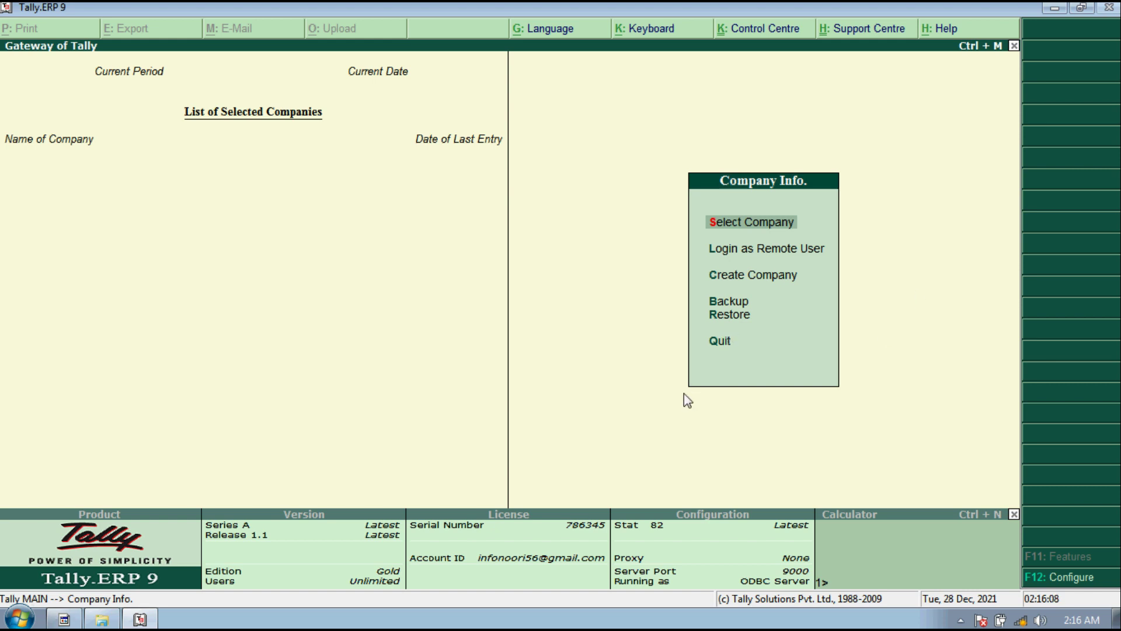
Step: Open the Create Company screen, then switch to the Word practice notes
key(Down)
key(Down)
key(Down)
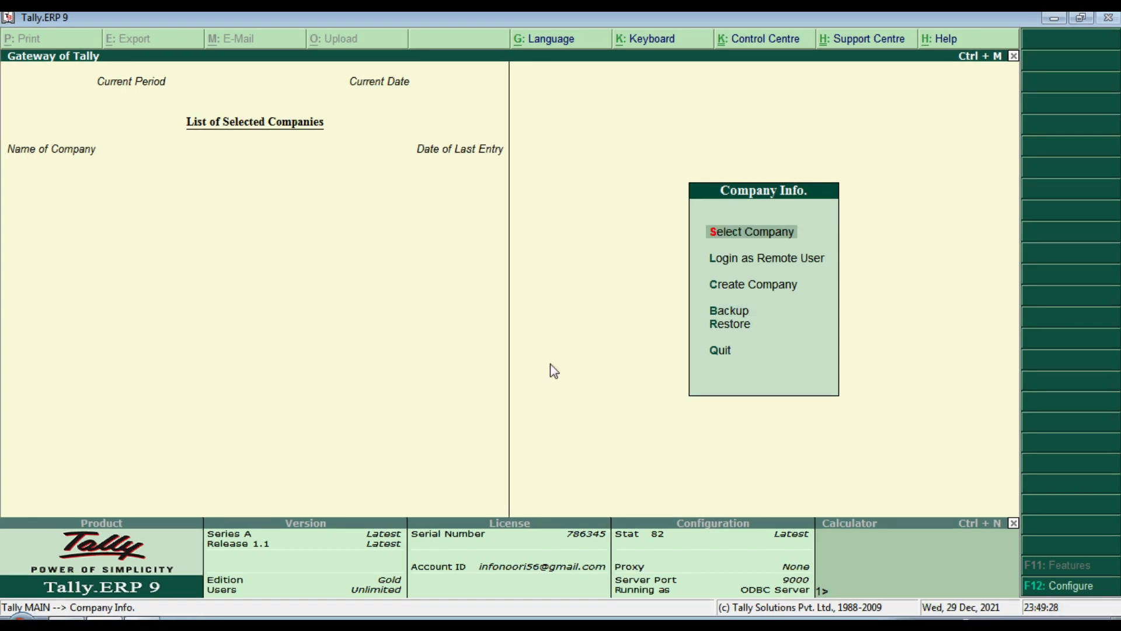
key(Down)
key(Down)
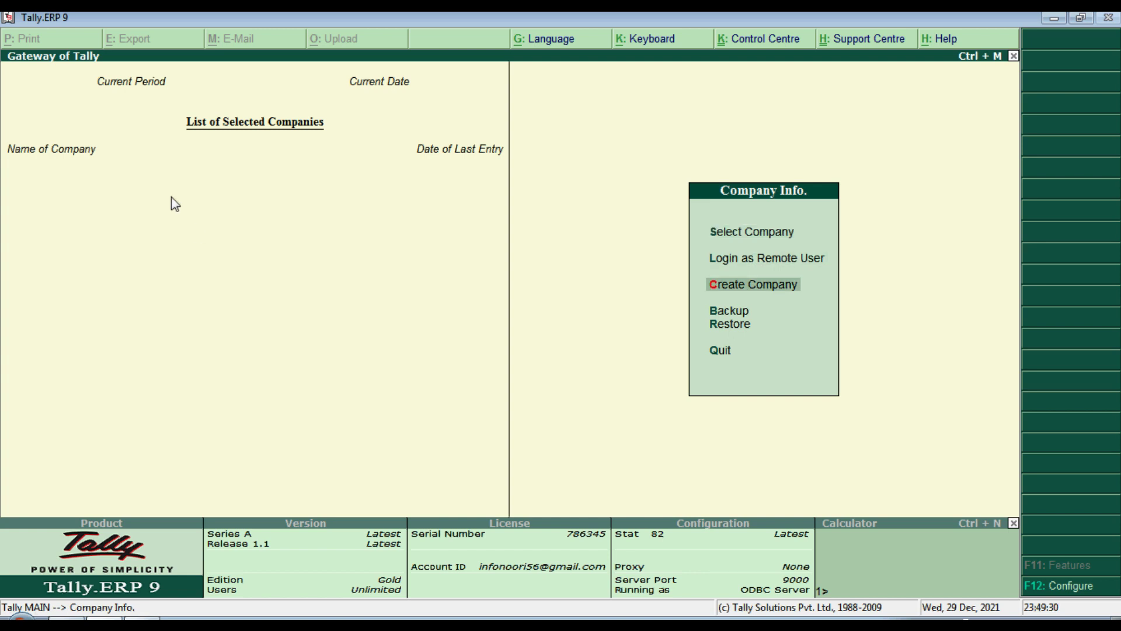
key(Return)
key(alt+Tab)
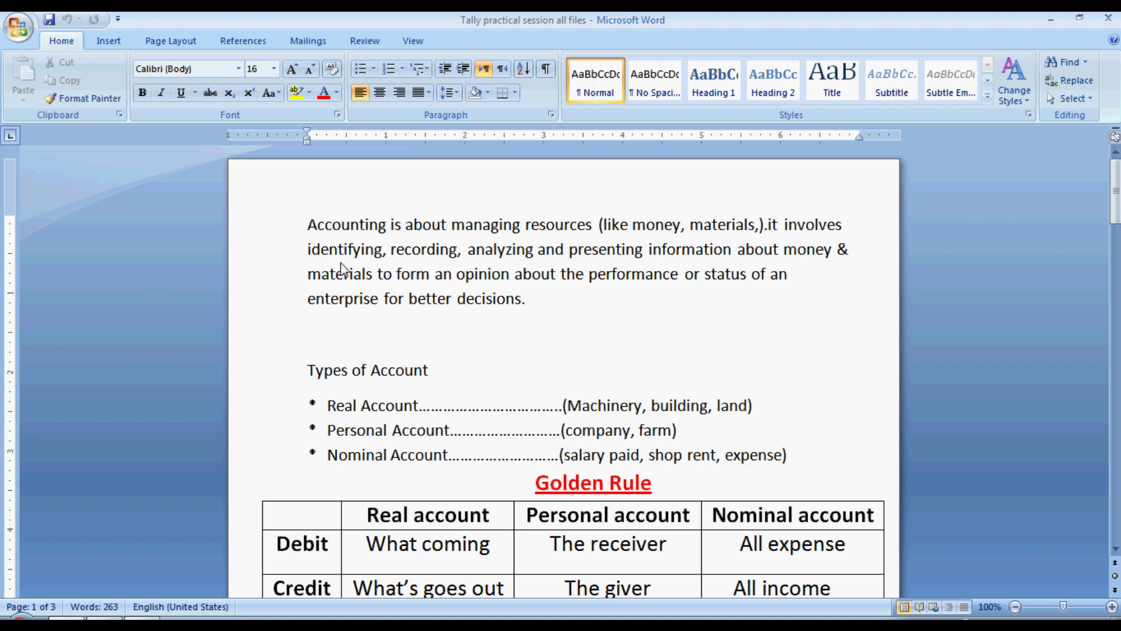
Step: Select the 'Create a company Star HTC, financial year 2021-22' line in the Word notes
click(309, 226)
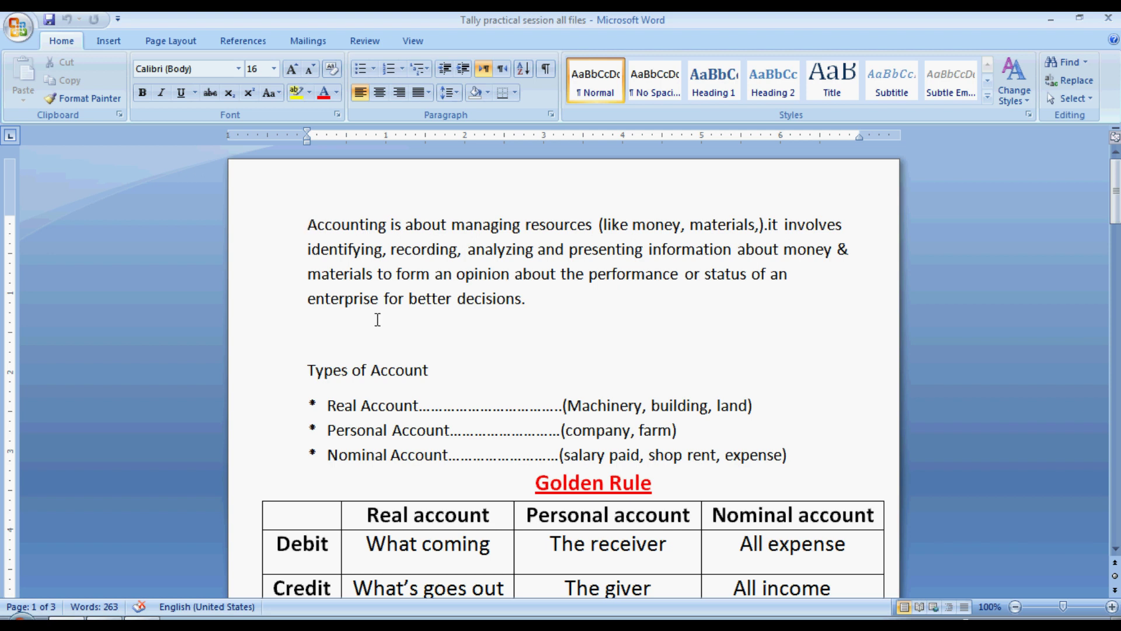
drag(568, 296, 285, 235)
drag(1116, 190, 1115, 320)
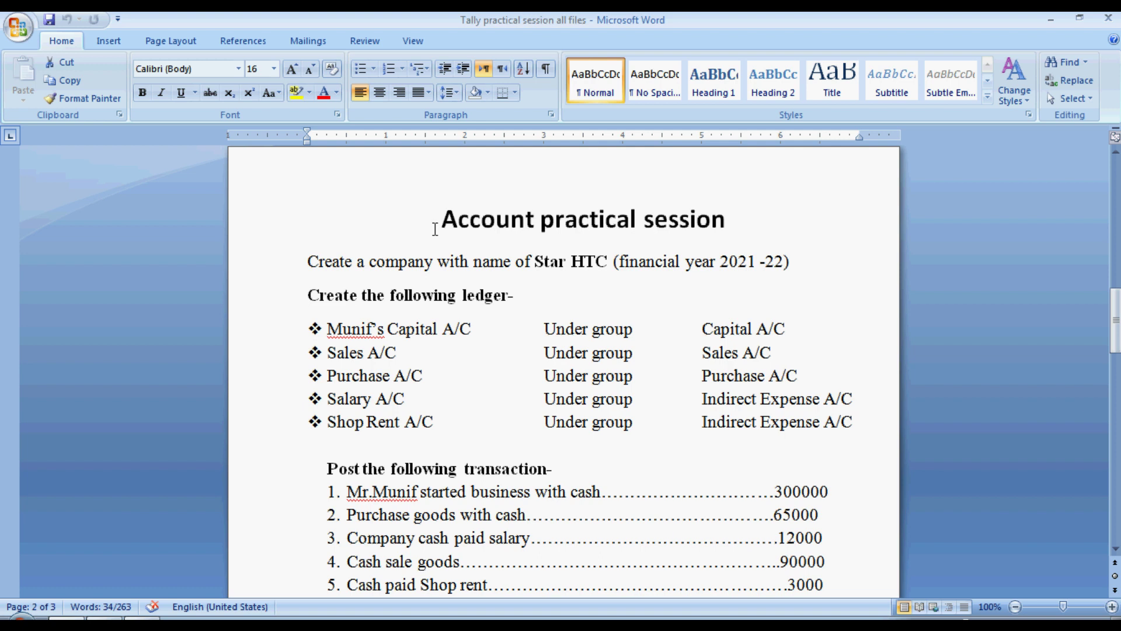
drag(435, 222, 956, 218)
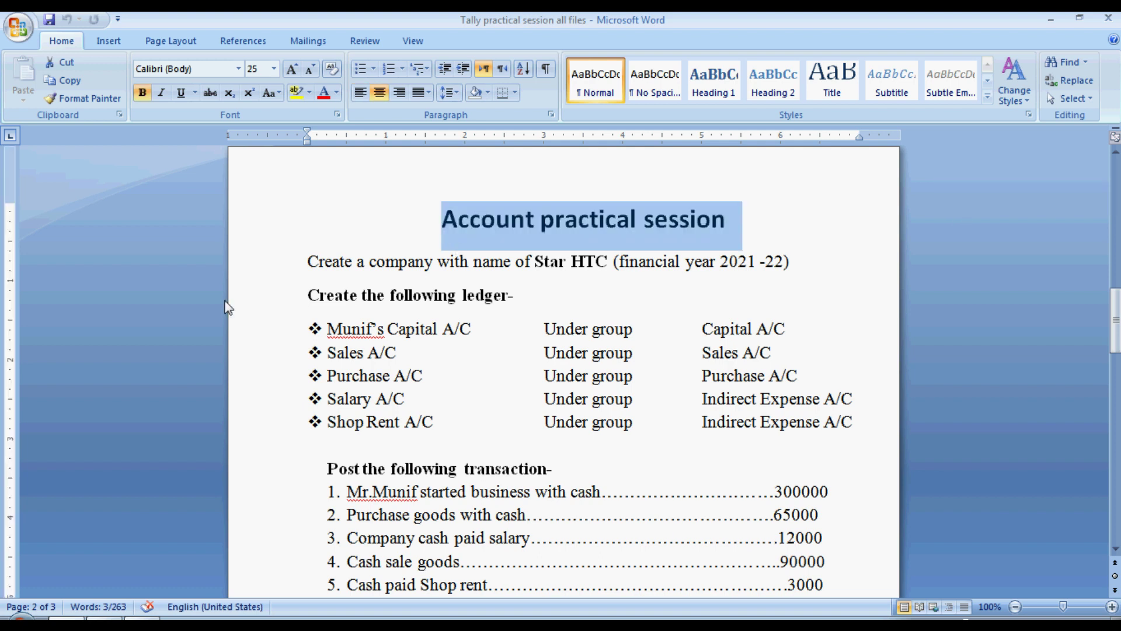
click(301, 260)
drag(300, 261, 804, 255)
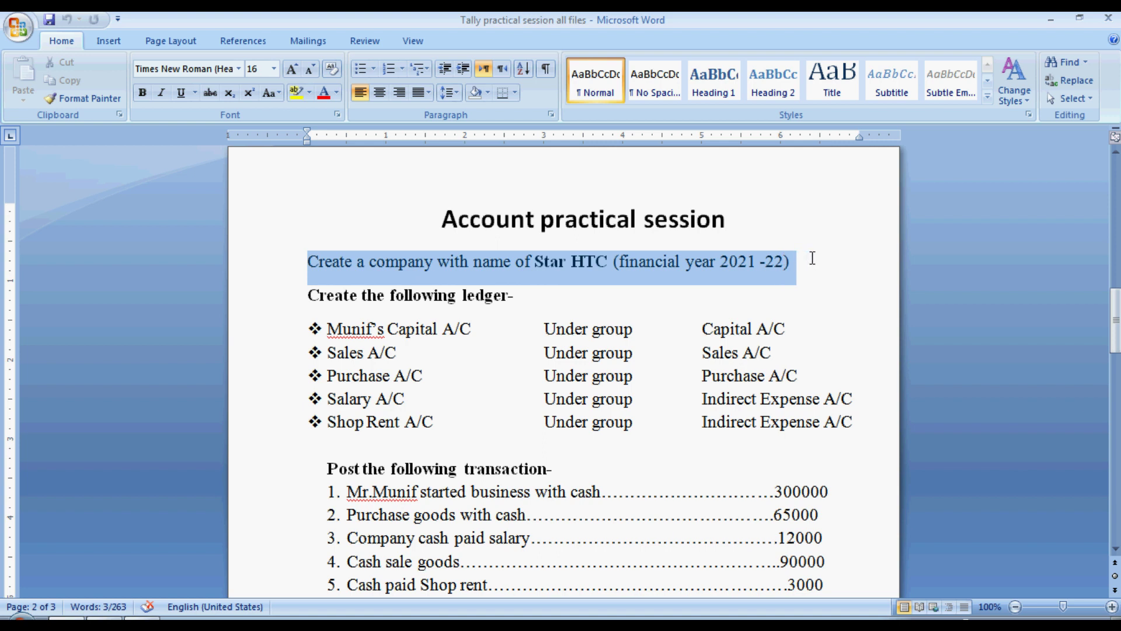
drag(813, 258, 811, 257)
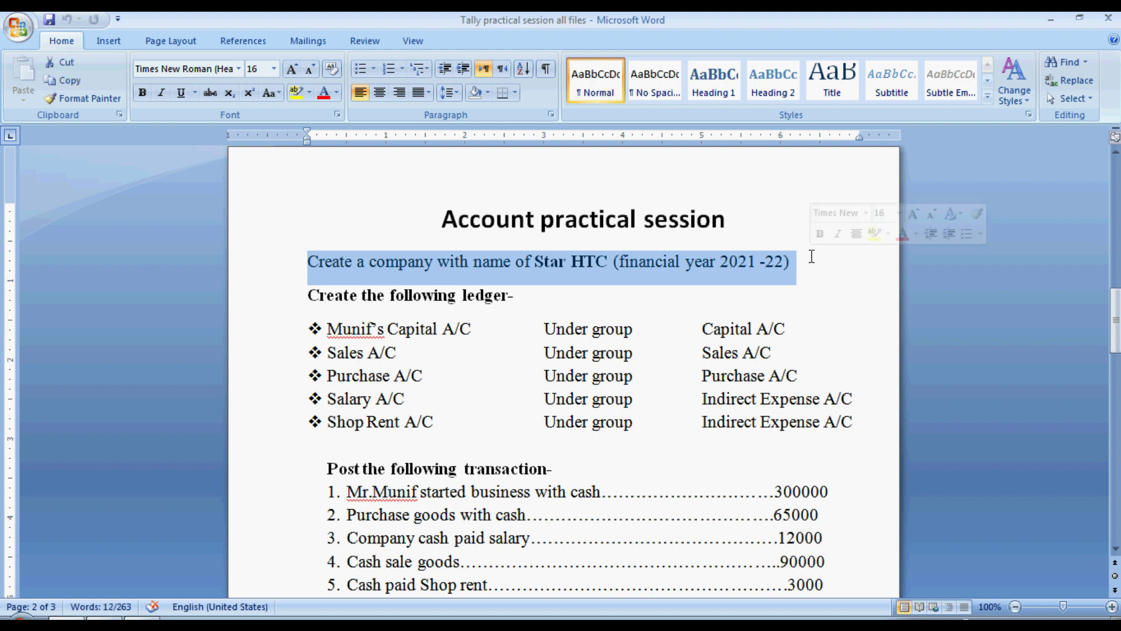
Step: Enter company name Star Htc, address India, country India and state Uttar Pradesh
key(alt+Tab)
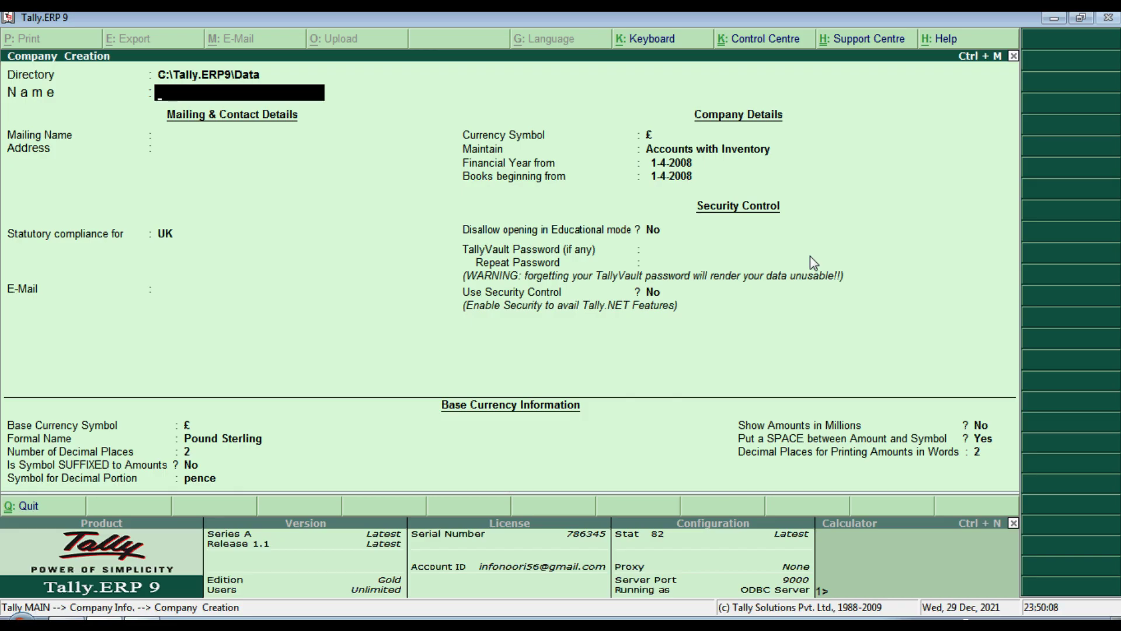
text(Star Htc)
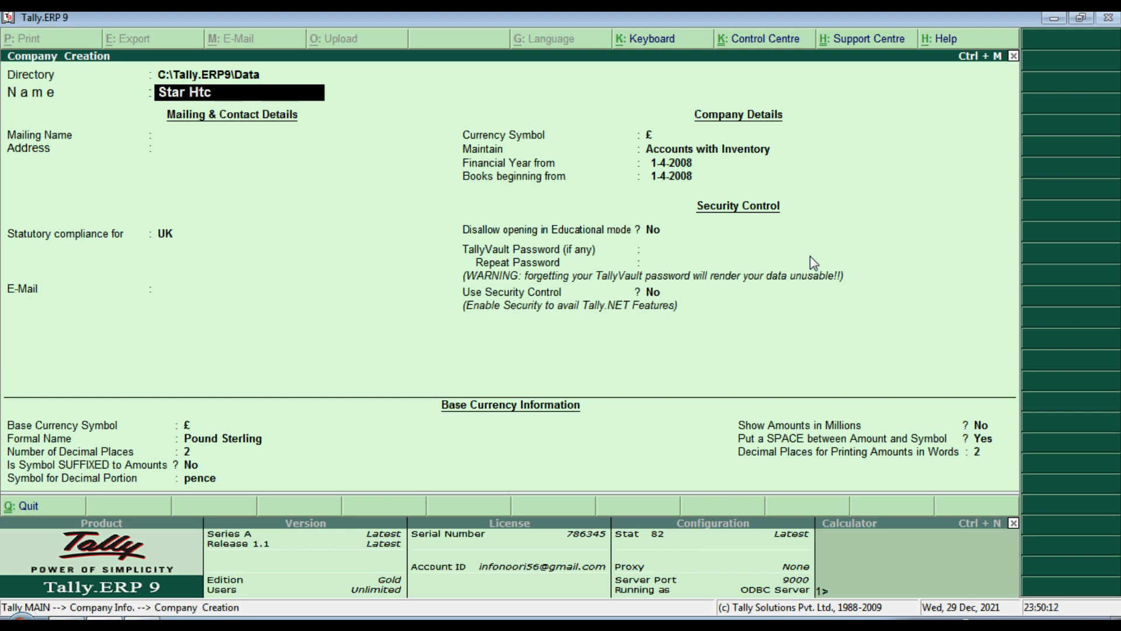
key(Return)
key(Return)
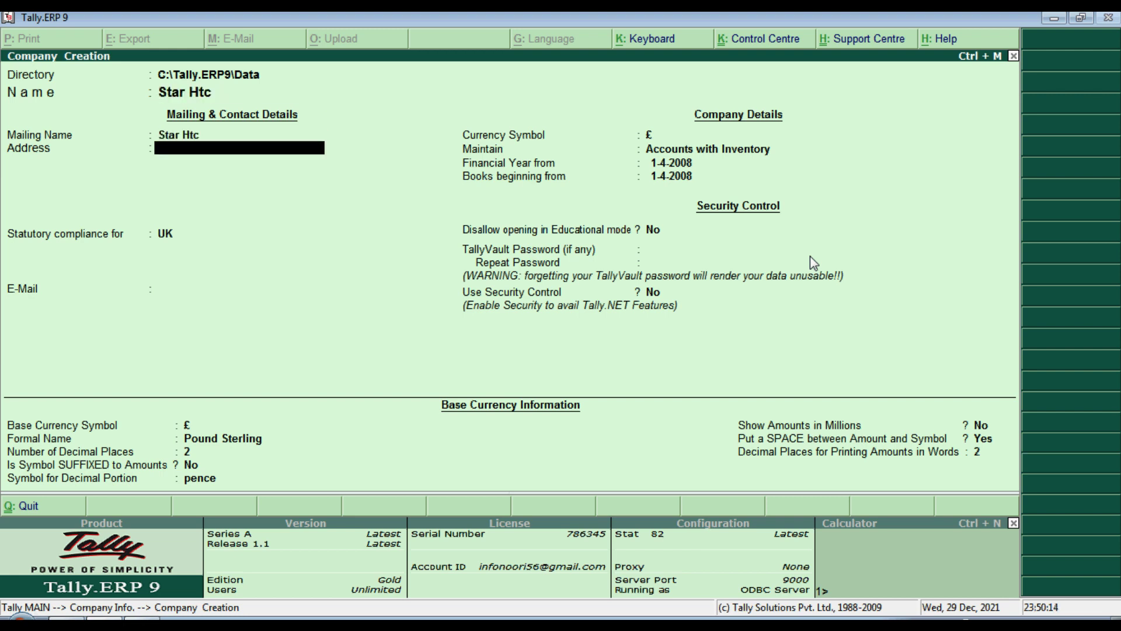
text(India)
key(Return)
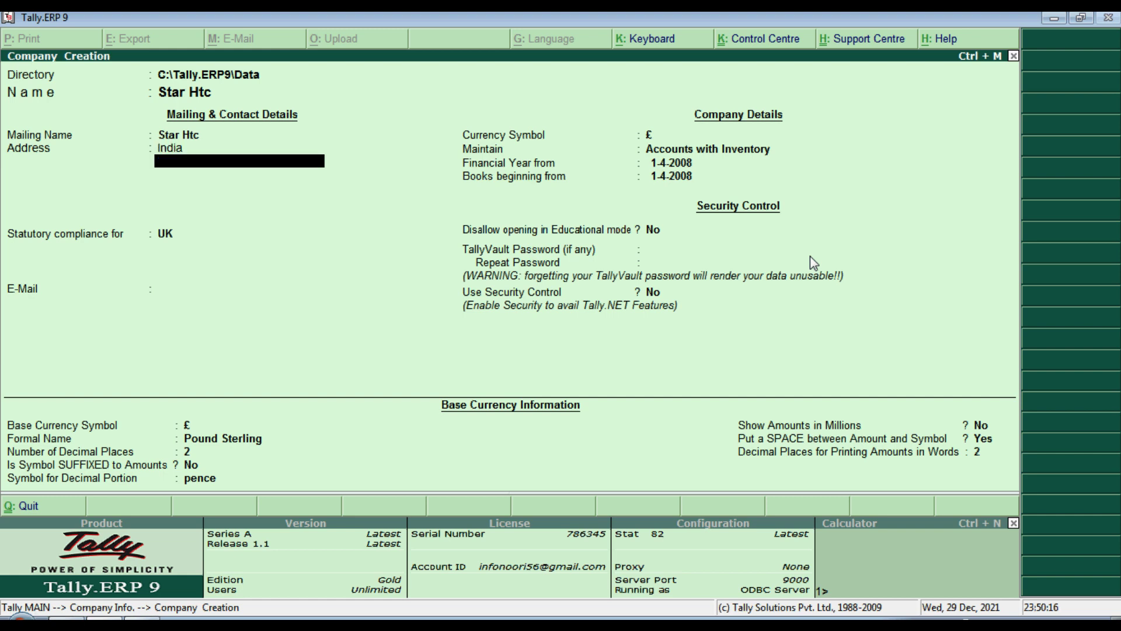
key(Return)
key(Up)
key(Up)
key(Up)
key(Up)
key(Up)
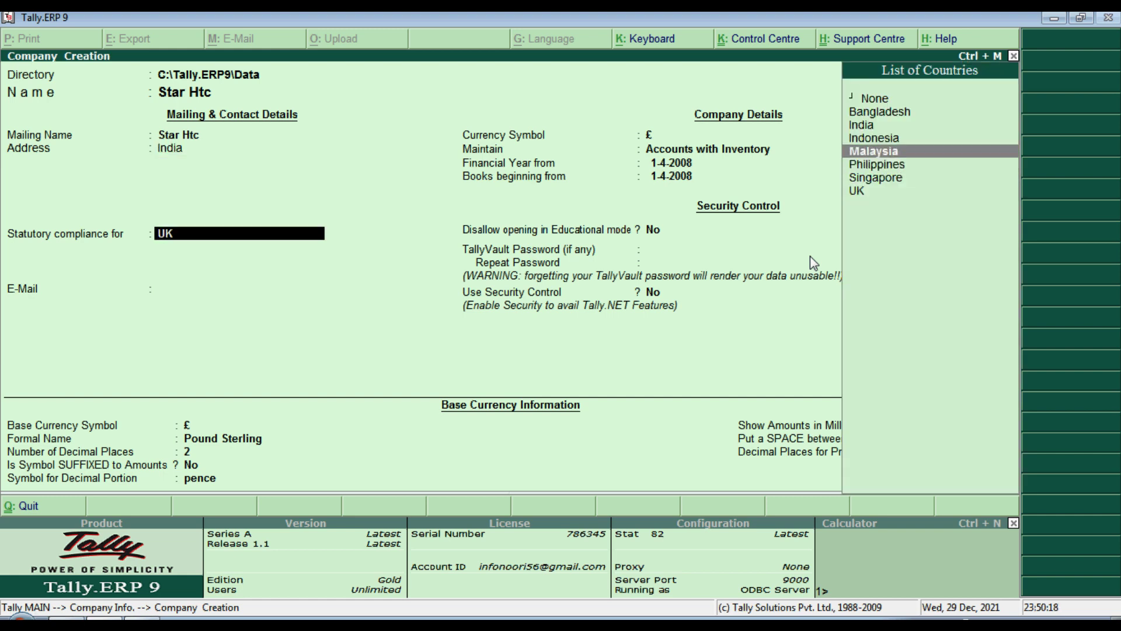
key(Return)
key(Down)
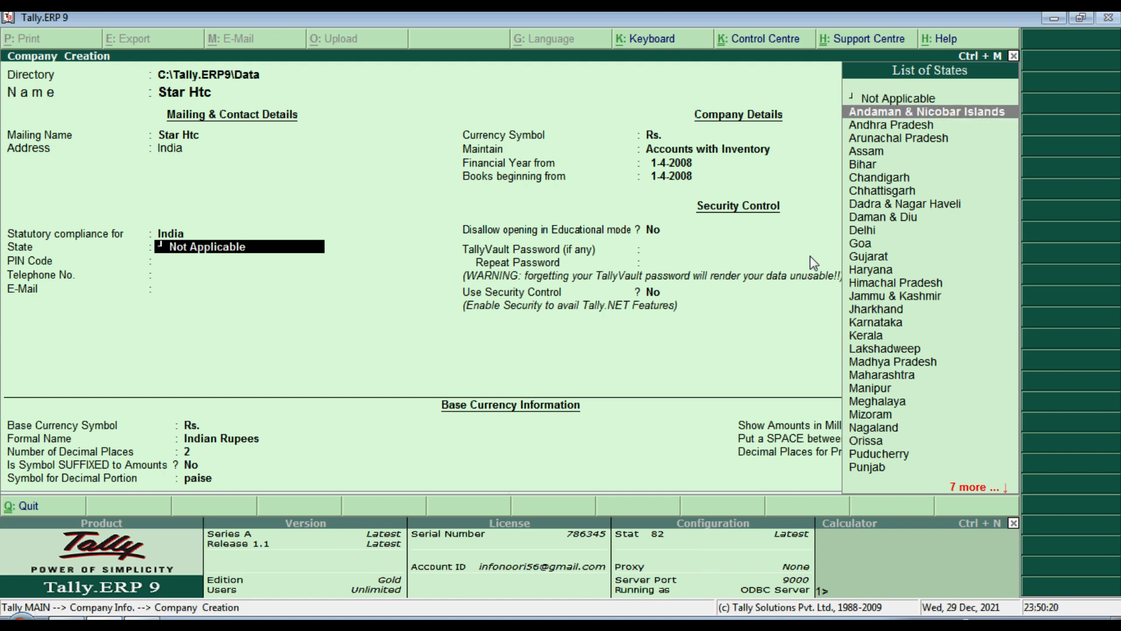
key(Down)
key(Down)
key(Down)
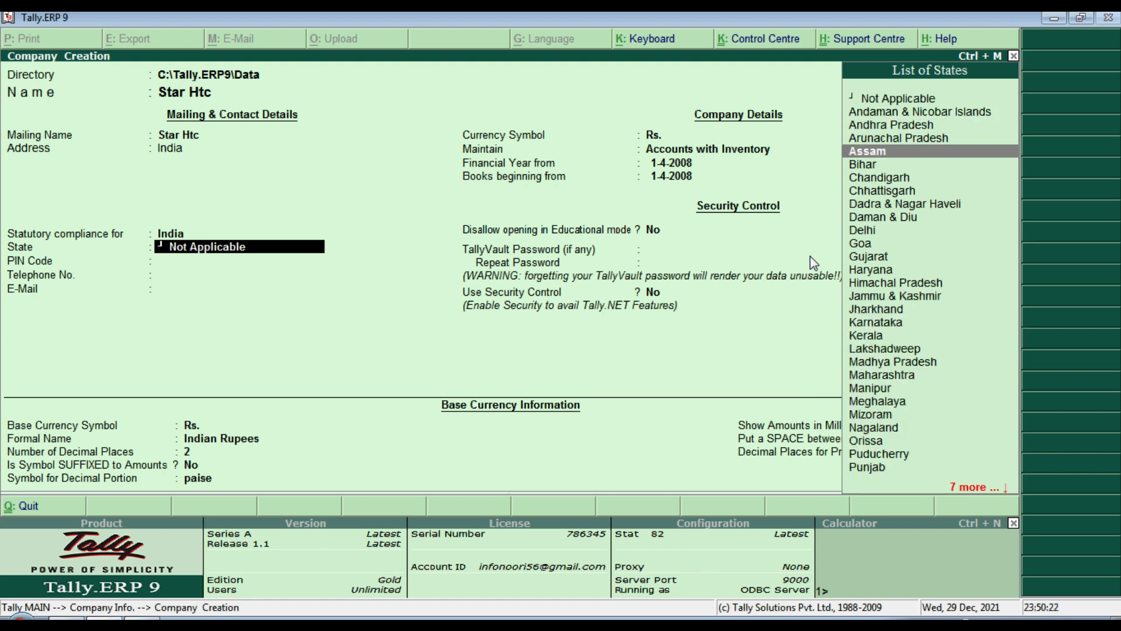
key(Down)
key(Down)
key(Down)
key(Down)
key(Down)
key(Down)
key(Down)
key(Down)
key(Down)
key(Down)
key(Down)
key(Down)
key(Down)
key(Down)
key(Down)
key(Down)
key(Down)
key(Down)
key(Down)
key(Down)
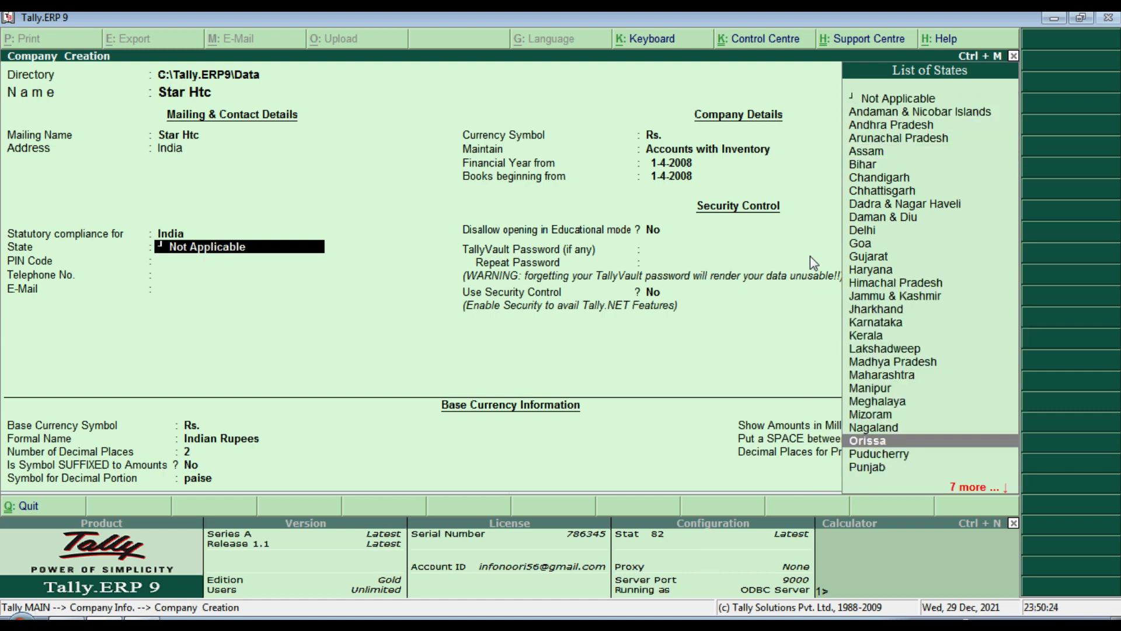
key(Up)
key(Up)
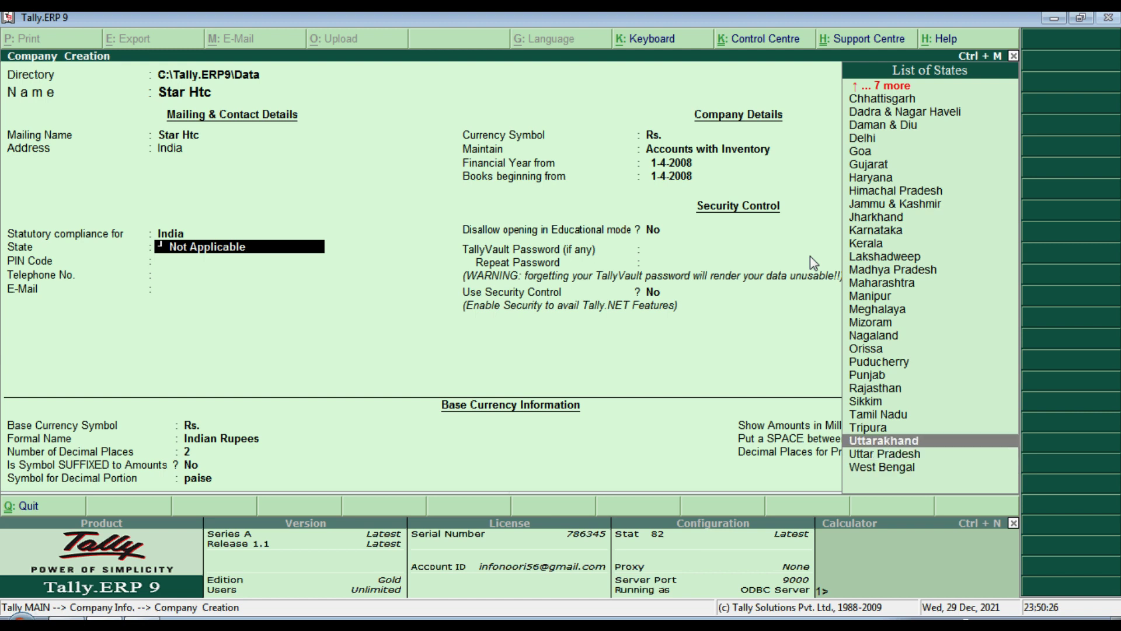
key(Down)
key(Return)
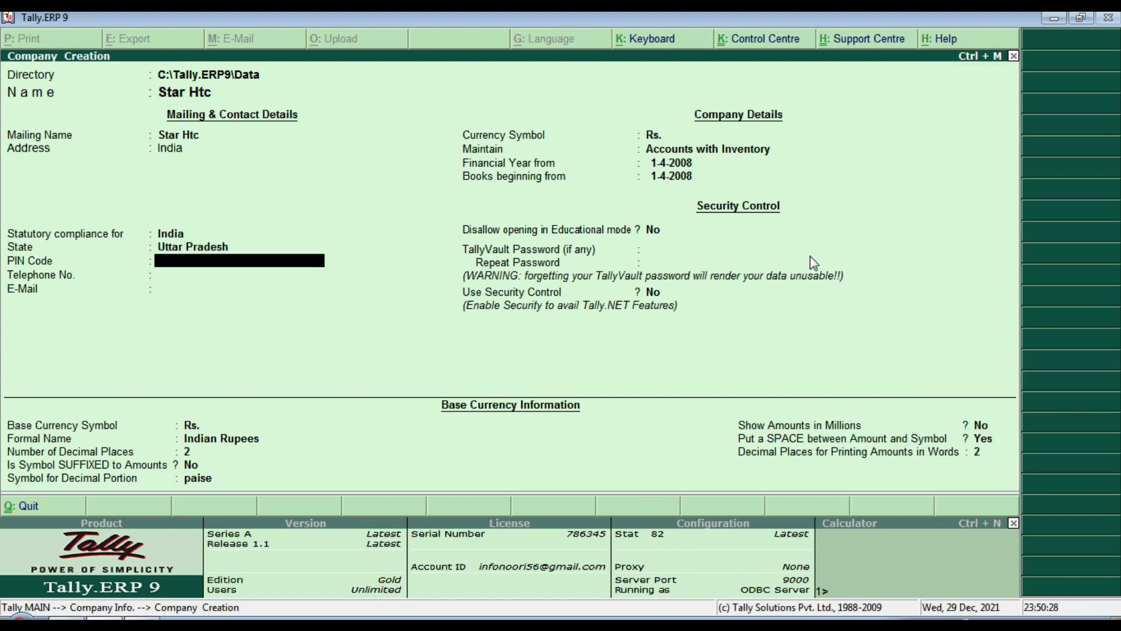
Step: Add the contact e-mail, set Maintain to Accounts Only, and return to Word
key(Return)
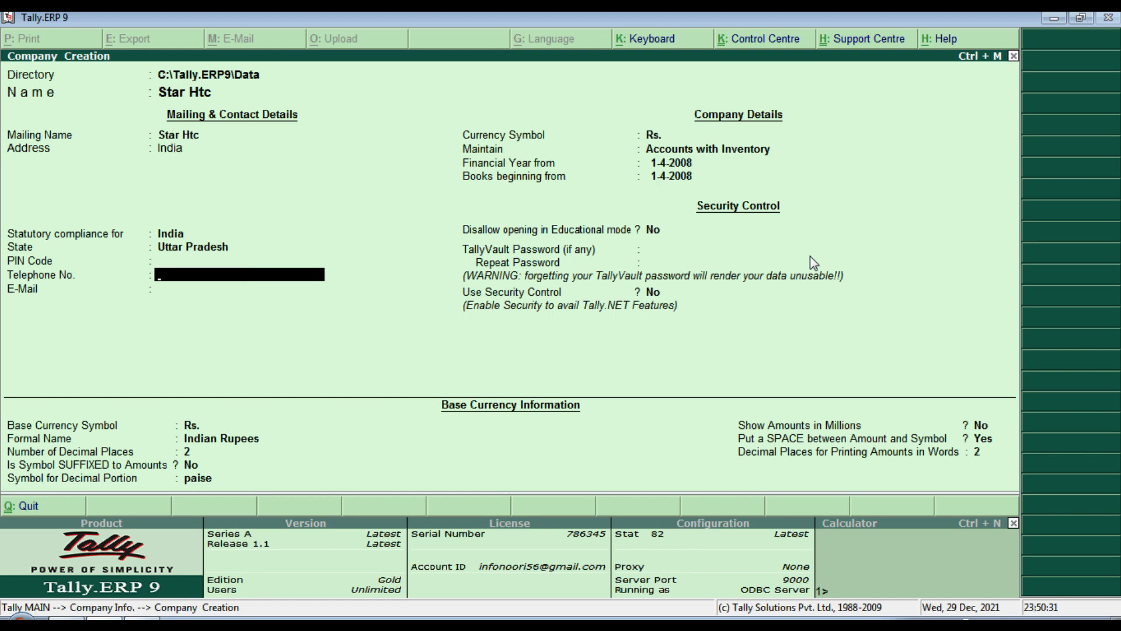
key(Return)
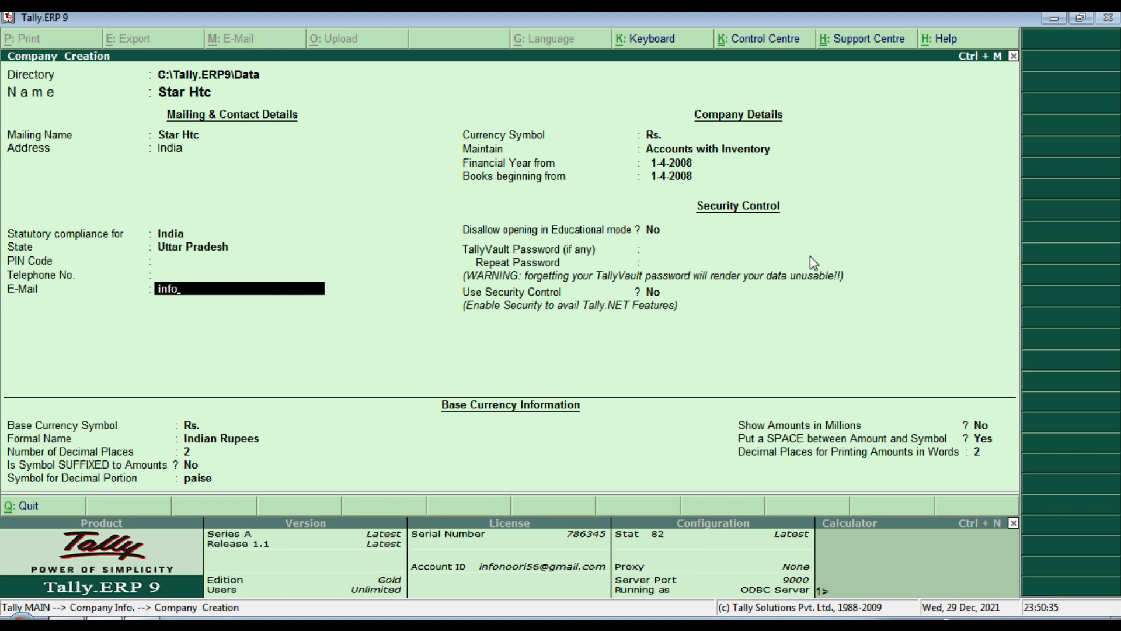
text(.com)
key(Return)
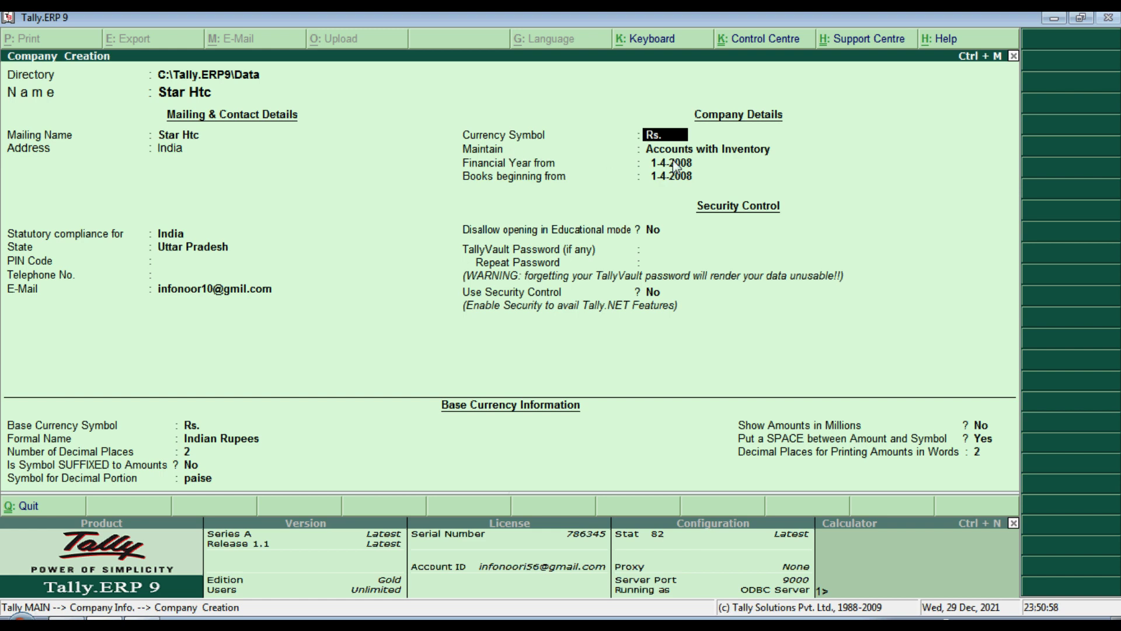
key(Return)
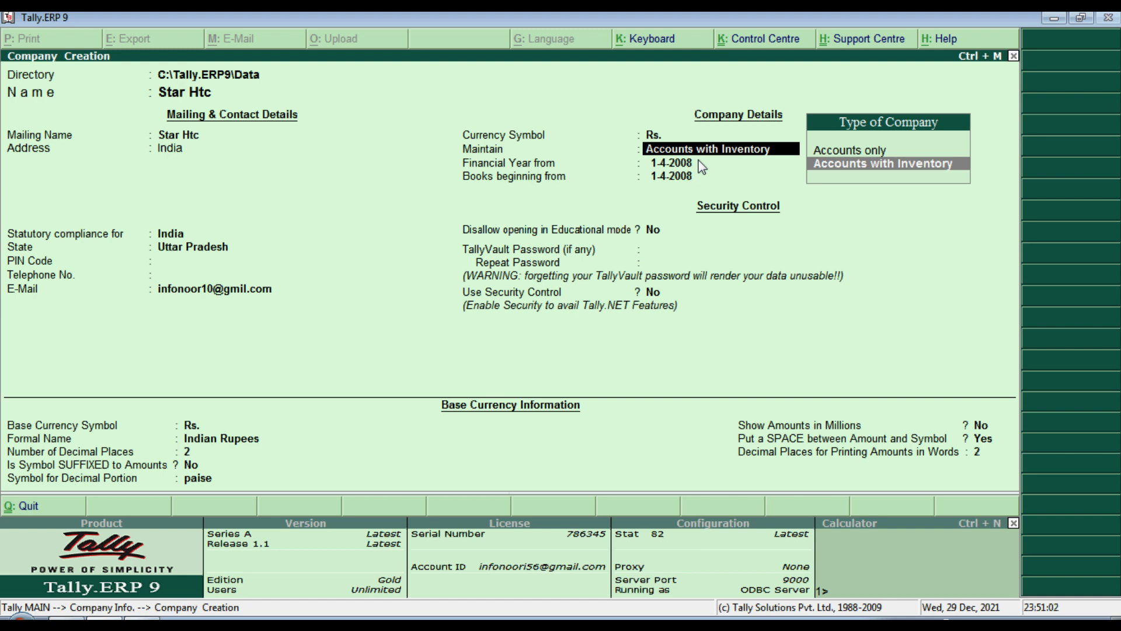
key(Up)
key(Return)
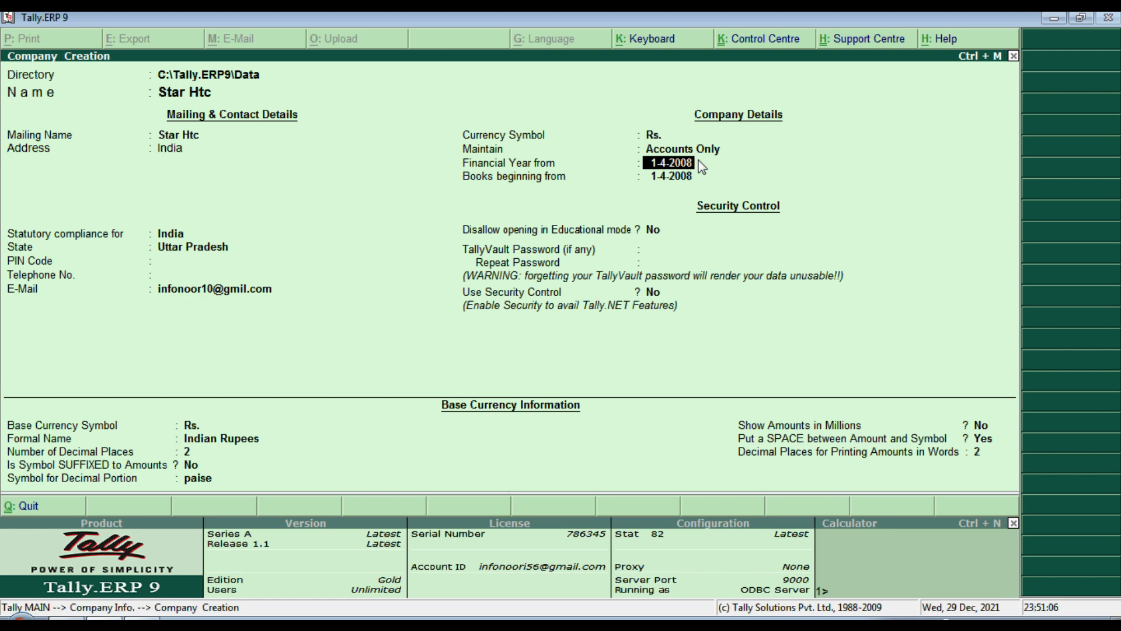
key(alt+Tab)
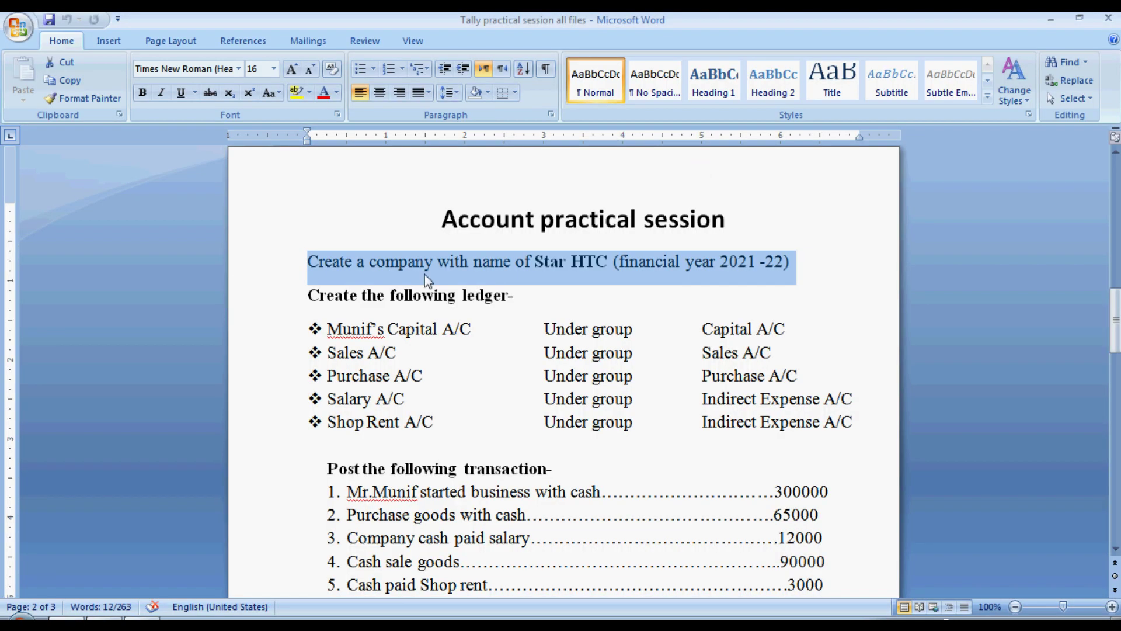
Step: After checking the task sheet in Word, enter 1-4-2021 as the financial year start in Tally
click(648, 272)
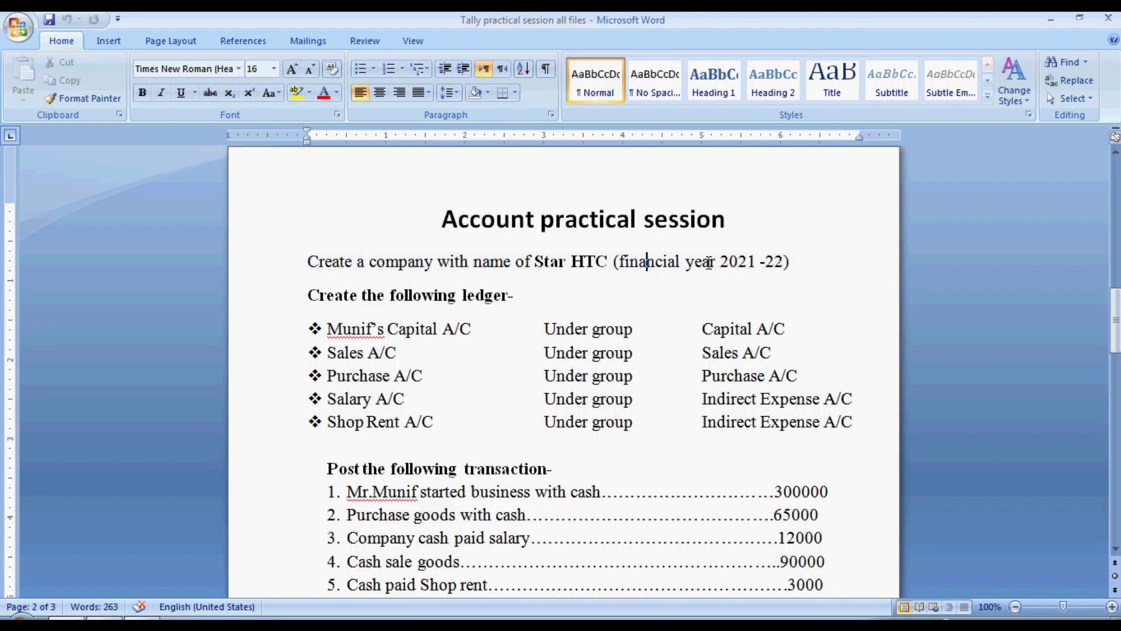
key(alt+Tab)
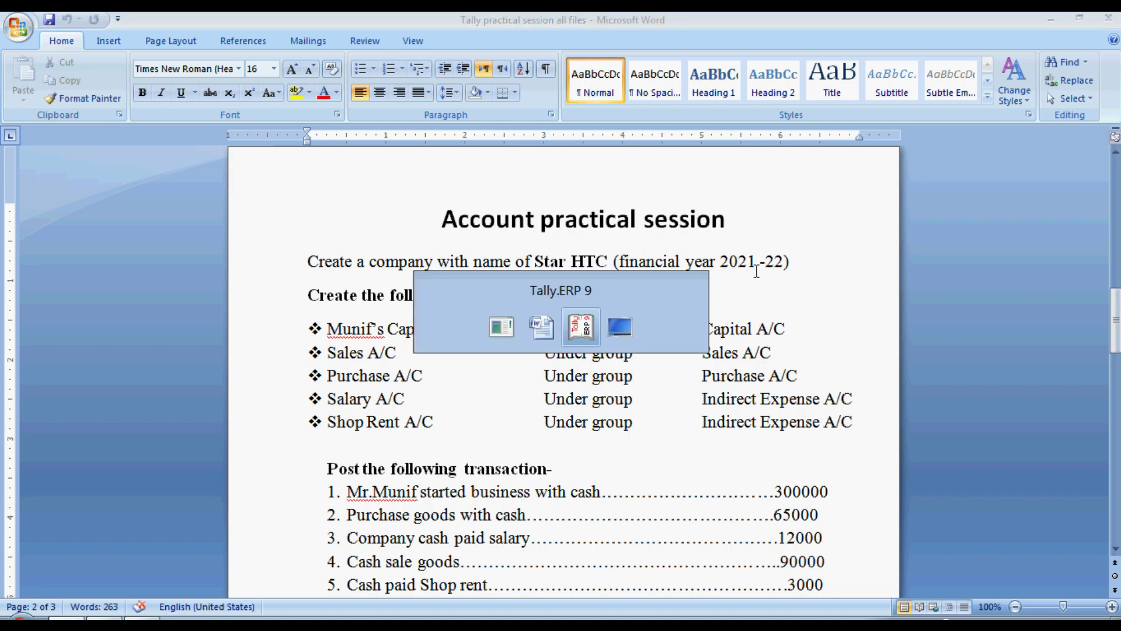
text(1.)
text(4-20)
text(21)
key(Return)
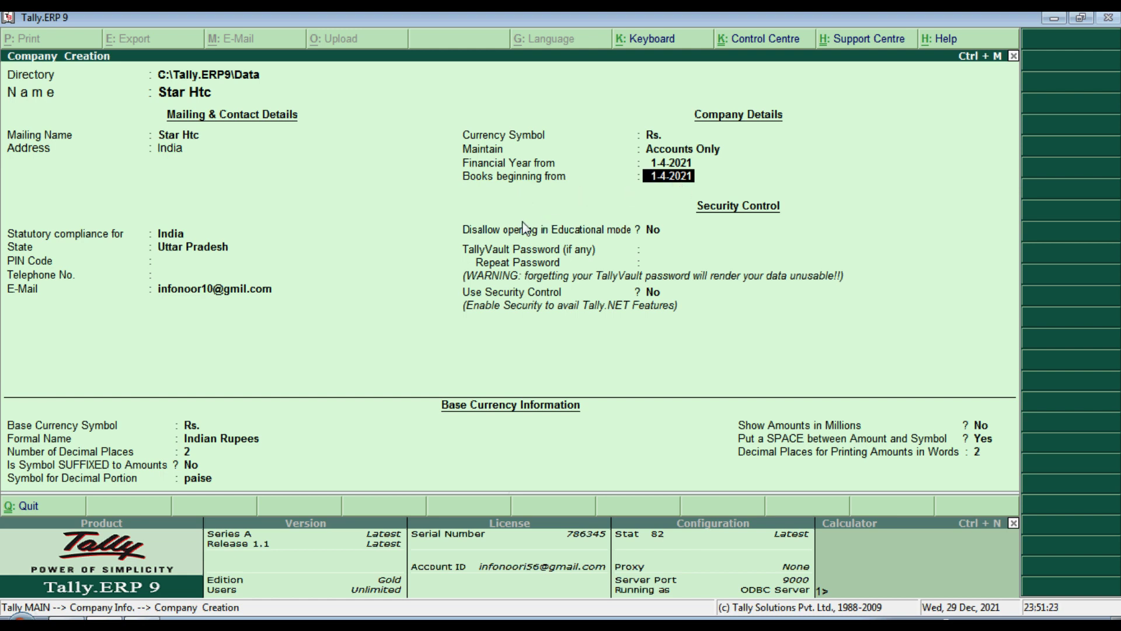
Step: Keep books beginning 1-4-2021 and Educational mode No, then enter a TallyVault password
key(Return)
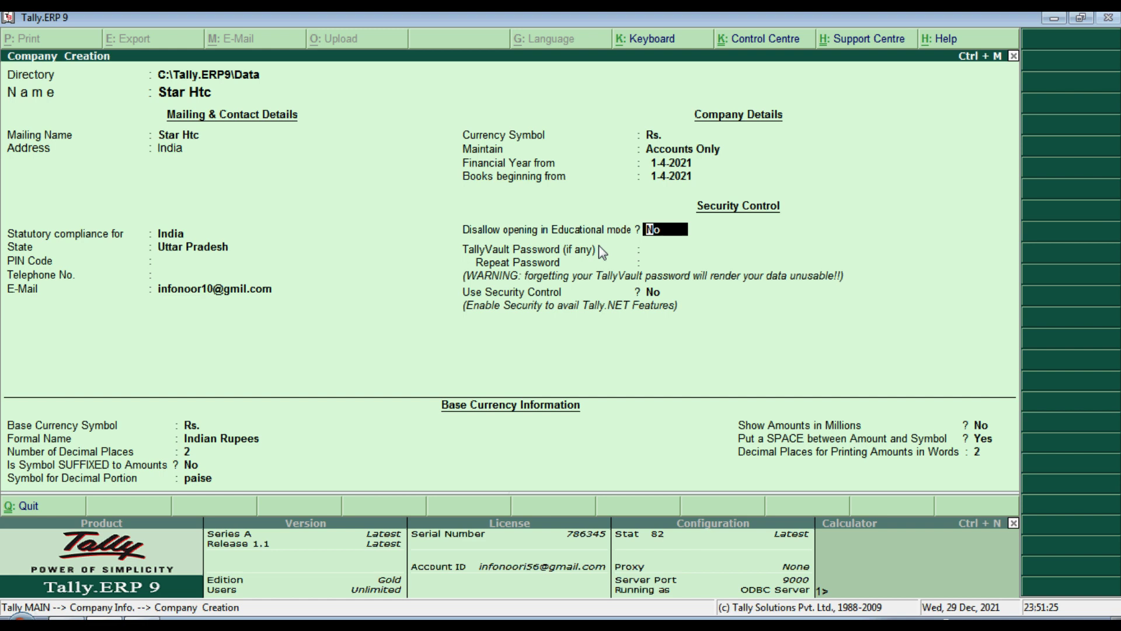
key(Return)
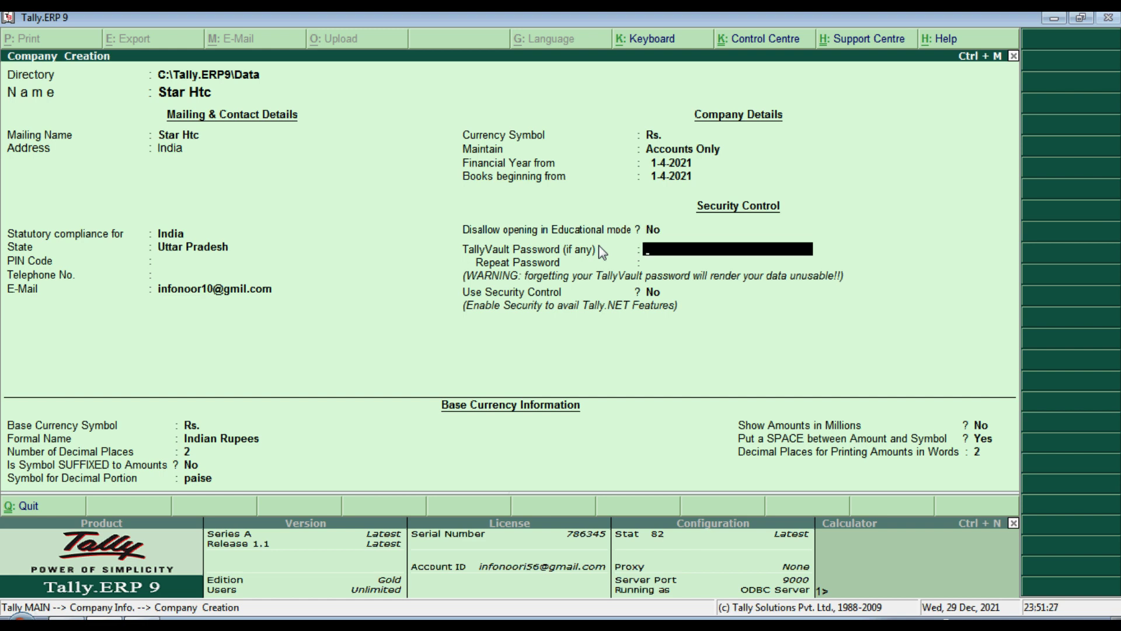
text(********)
key(Return)
Step: Abandon the TallyVault password by erasing the repeat entry and backing up through the fields
text(**********)
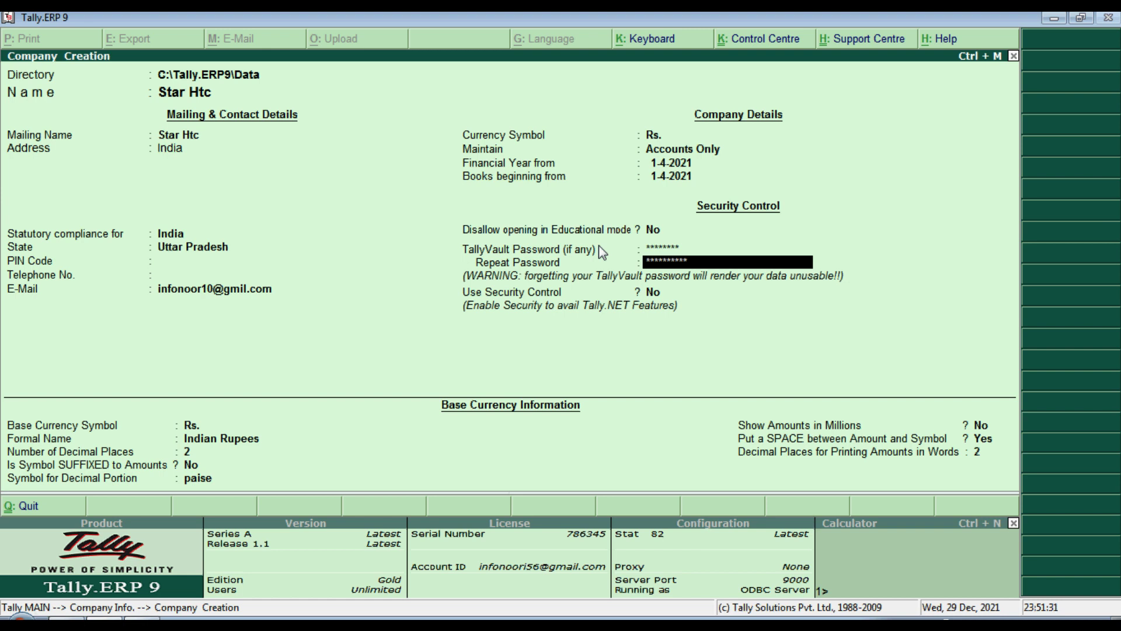
key(BackSpace)
key(BackSpace)
key(BackSpace)
key(BackSpace)
key(BackSpace)
key(BackSpace)
key(BackSpace)
key(BackSpace)
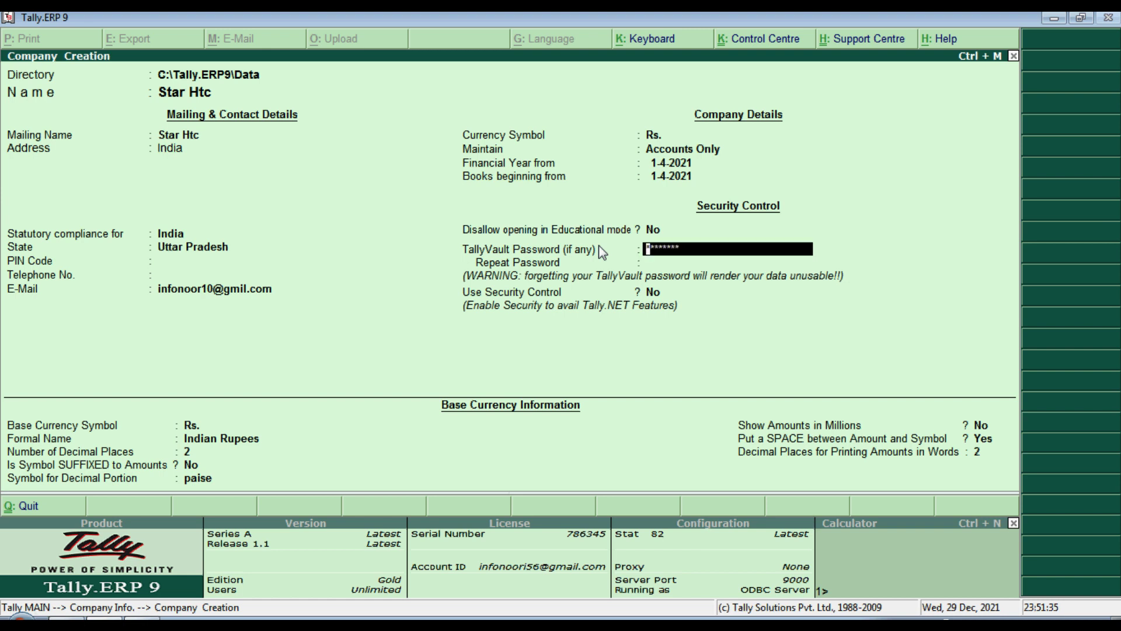
key(BackSpace)
key(BackSpace)
key(Return)
key(BackSpace)
key(BackSpace)
Step: Leave TallyVault blank and turn on security control with administrator name 'admin' and a password
key(Return)
text(yes)
key(Return)
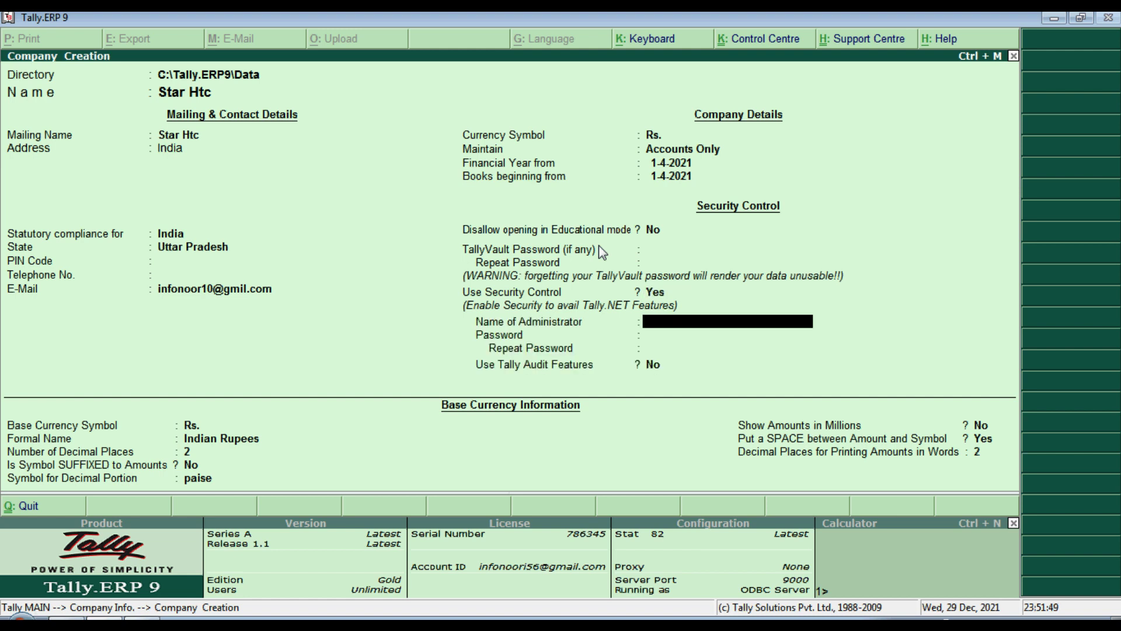
key(Return)
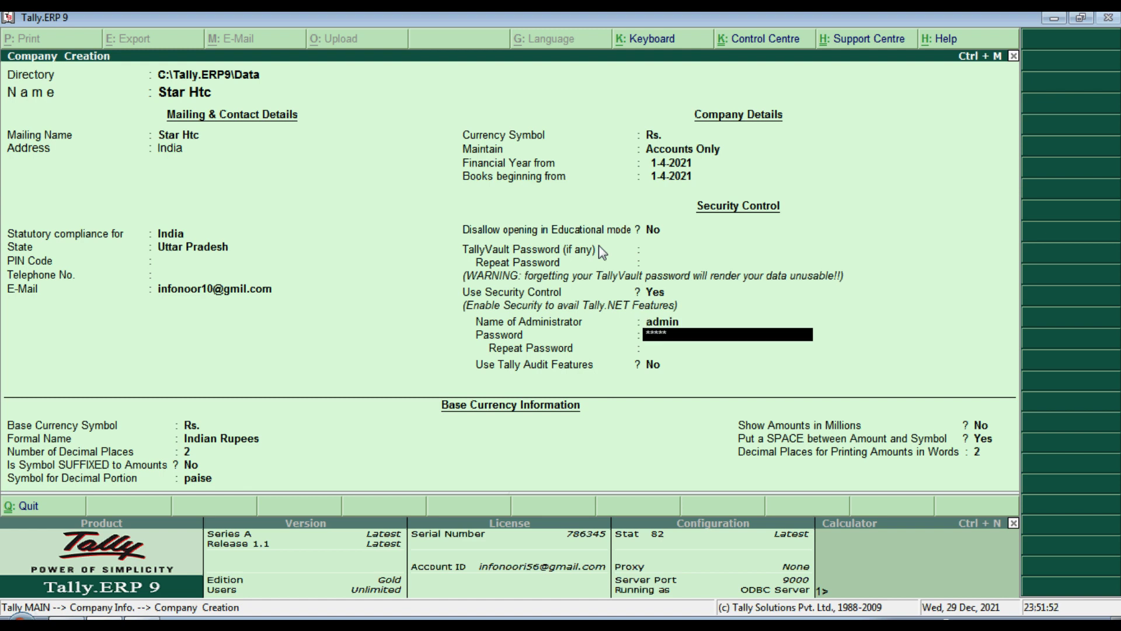
key(Return)
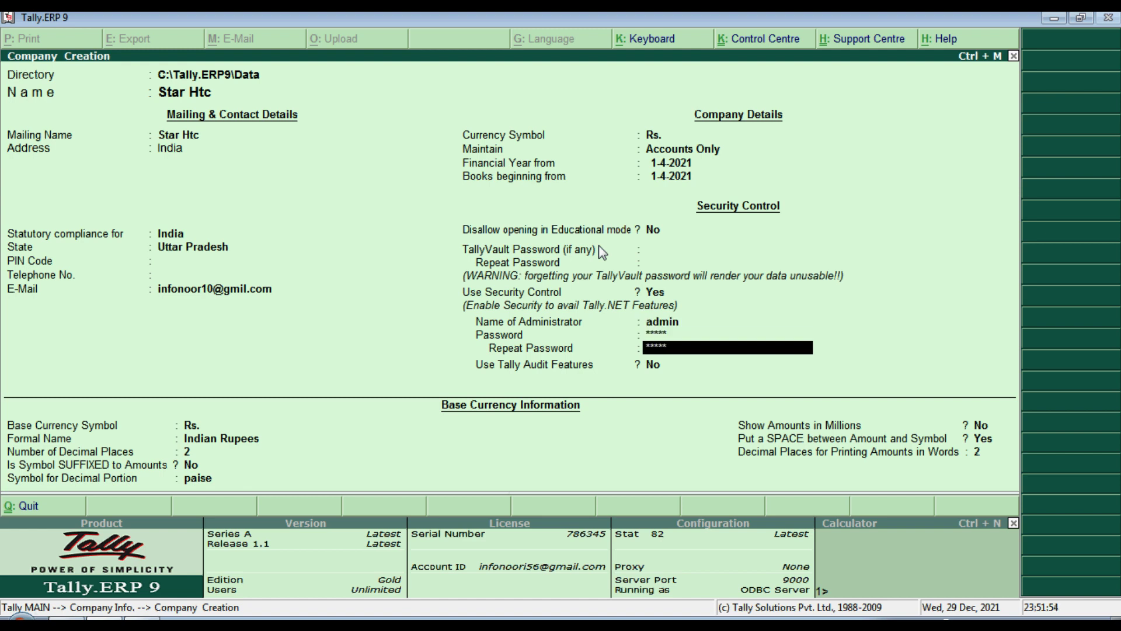
key(Return)
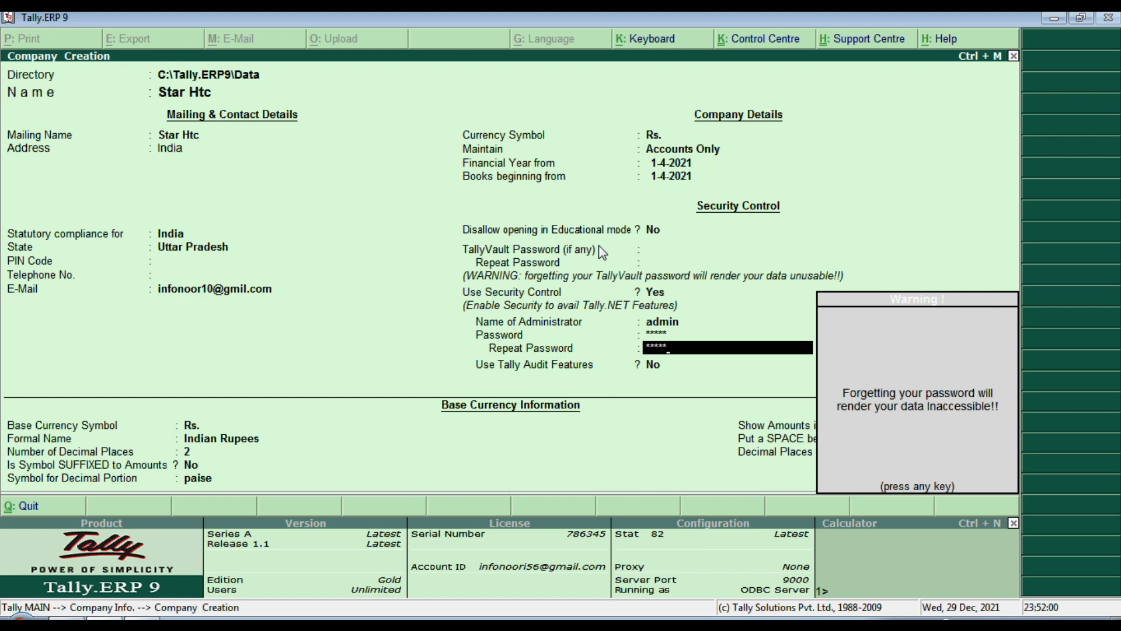
key(Return)
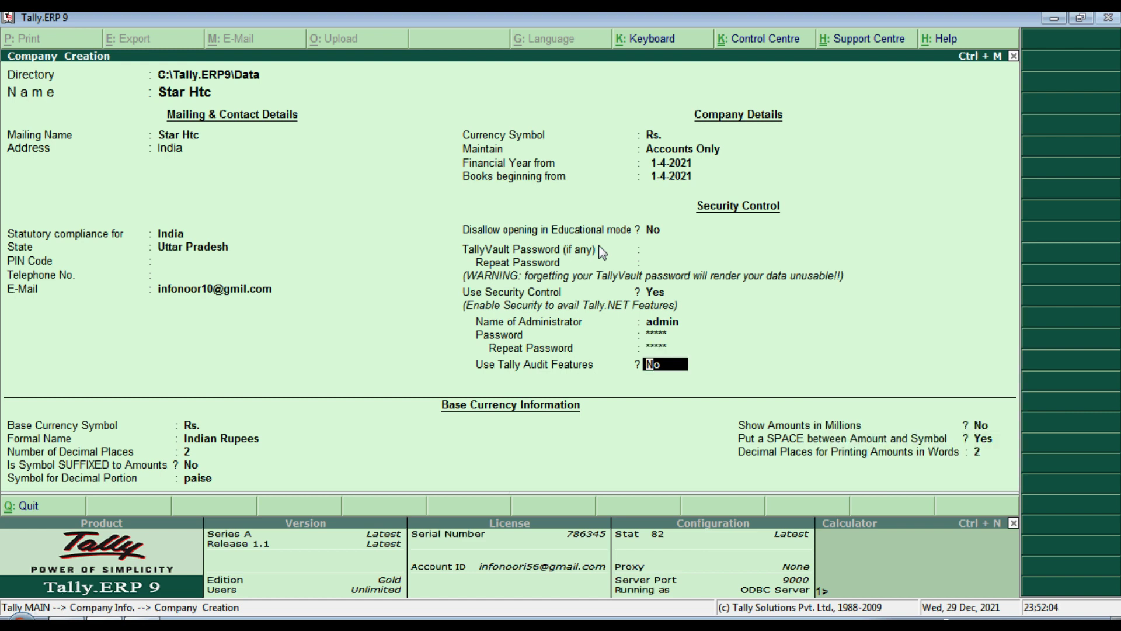
Step: Turn on Tally Audit, keep currency suffix at No, and show amounts in millions
text(ye)
key(Return)
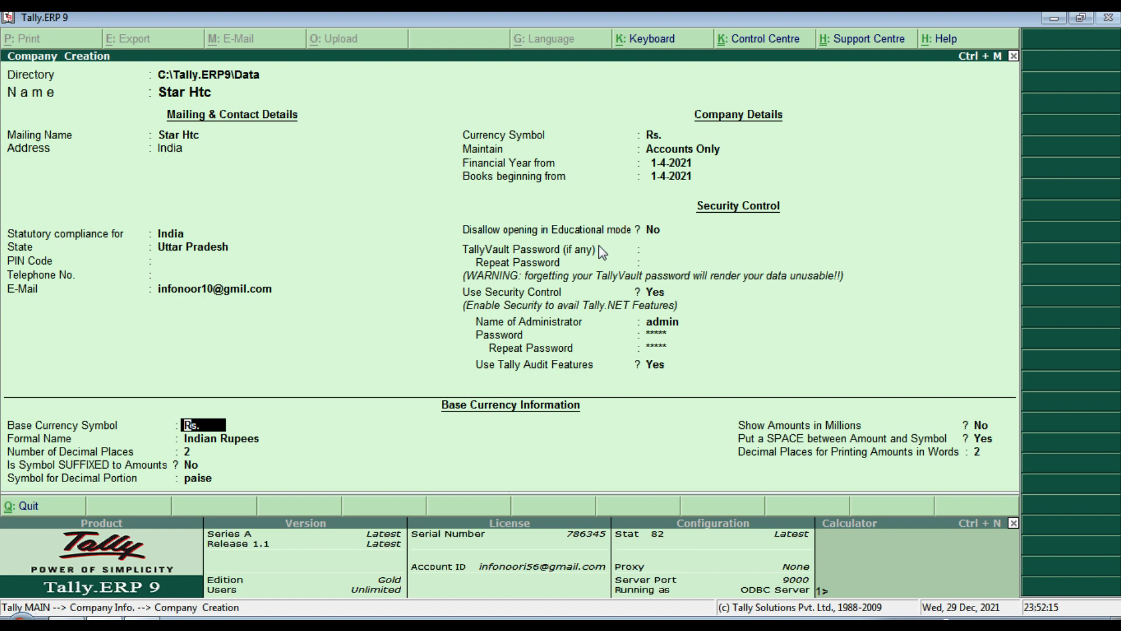
key(Return)
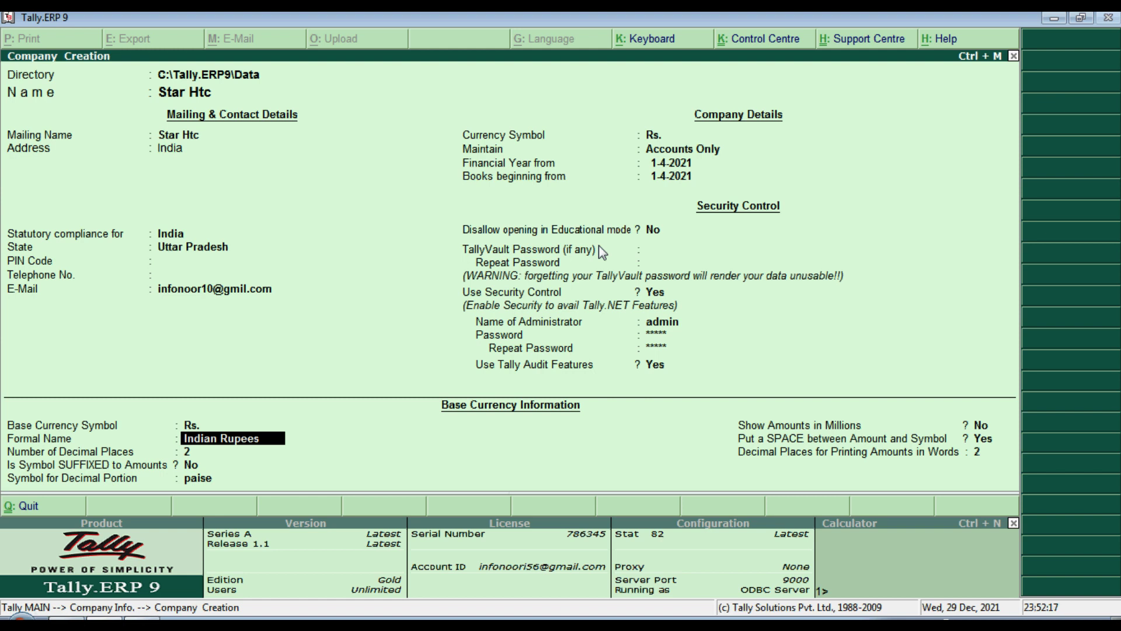
key(Return)
key(Return)
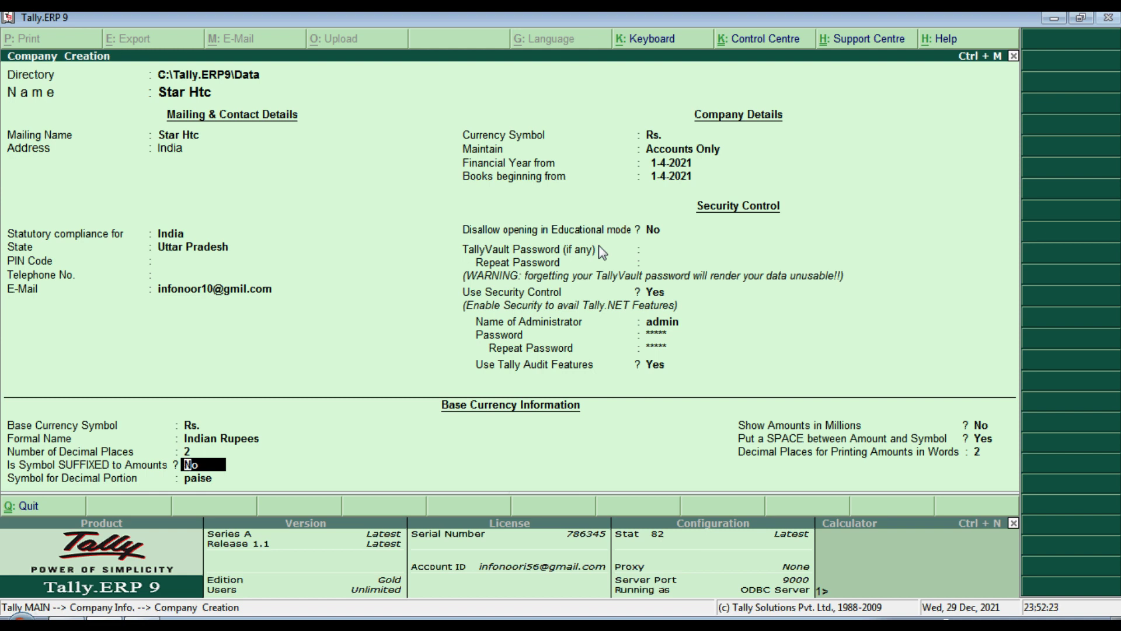
key(e)
key(Return)
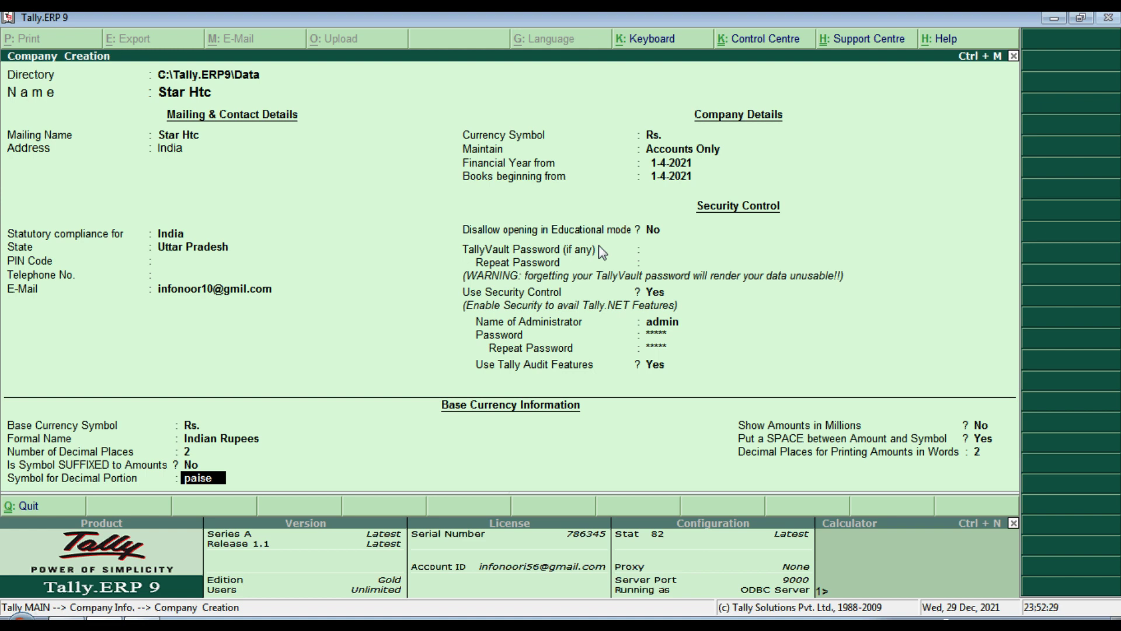
key(Return)
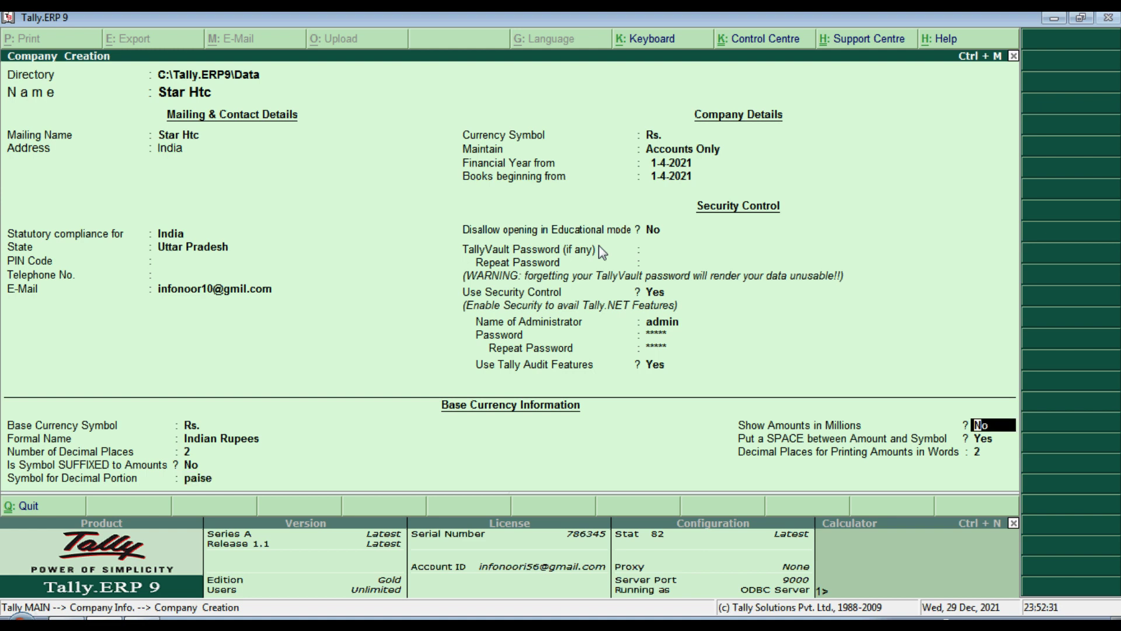
text(Yes)
key(Return)
key(Return)
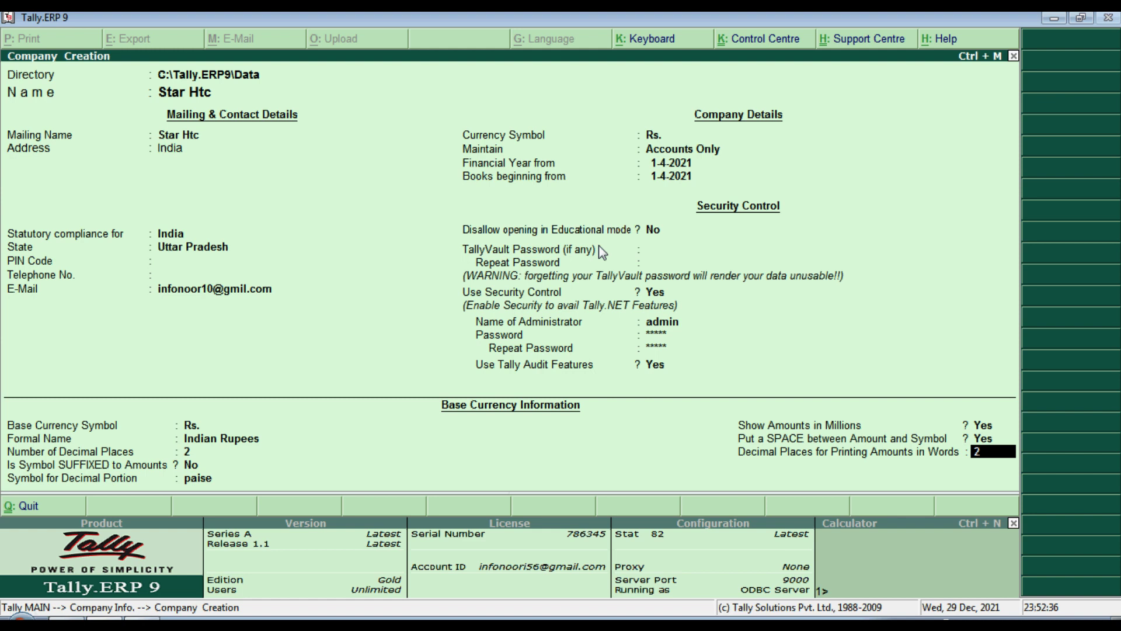
key(Return)
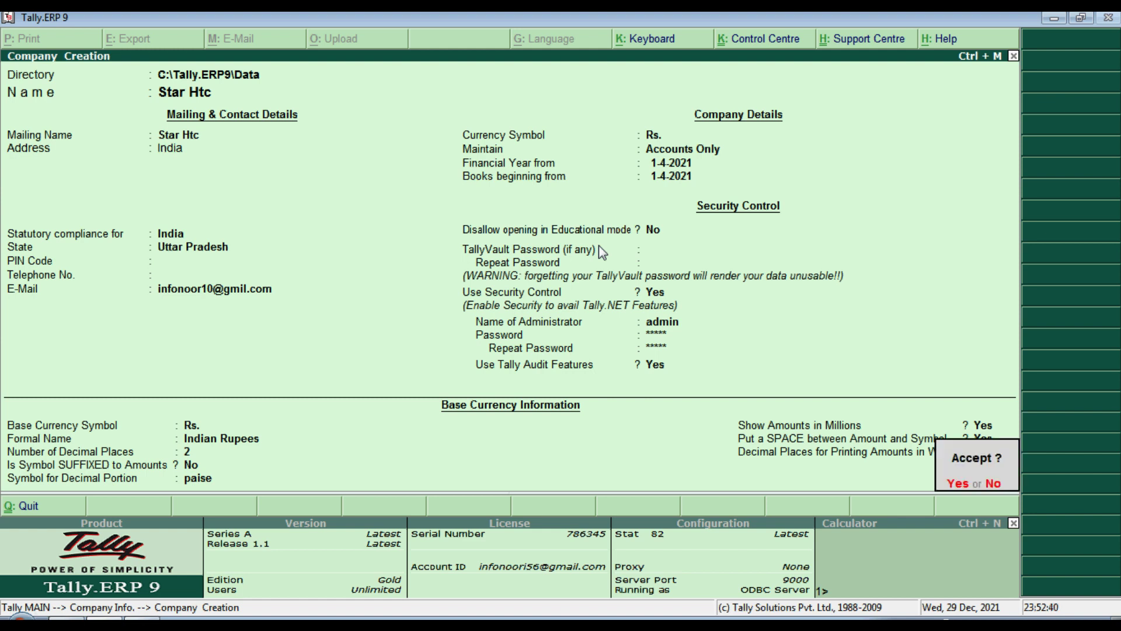
Step: Accept the Star Htc company and log into it as user 'admin' with its password
key(Return)
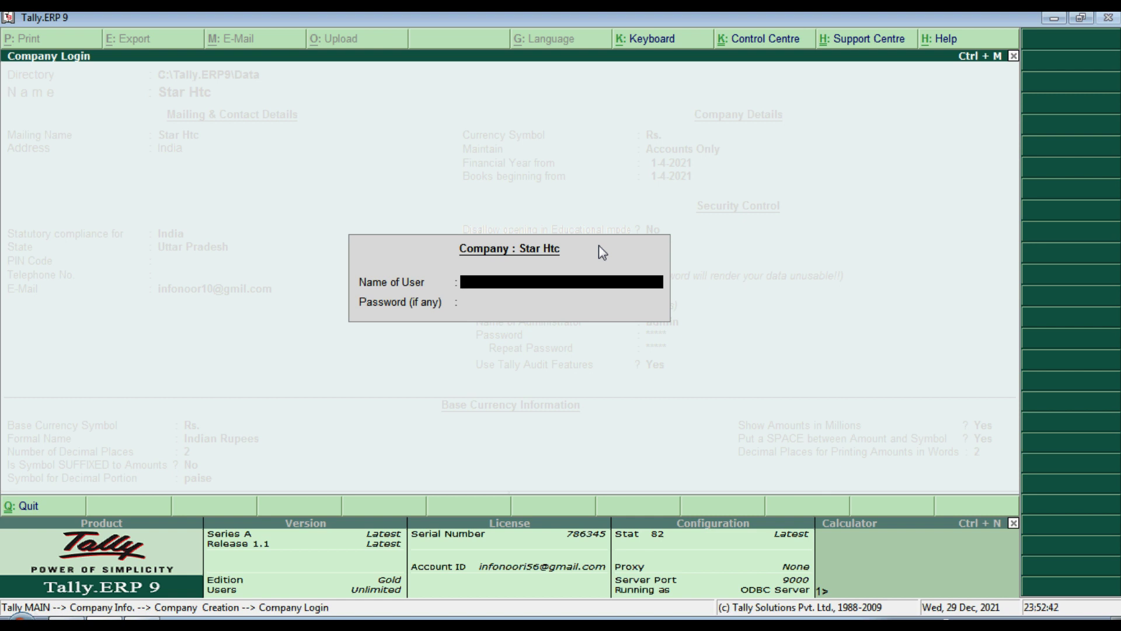
text(admin)
key(Return)
text(*)
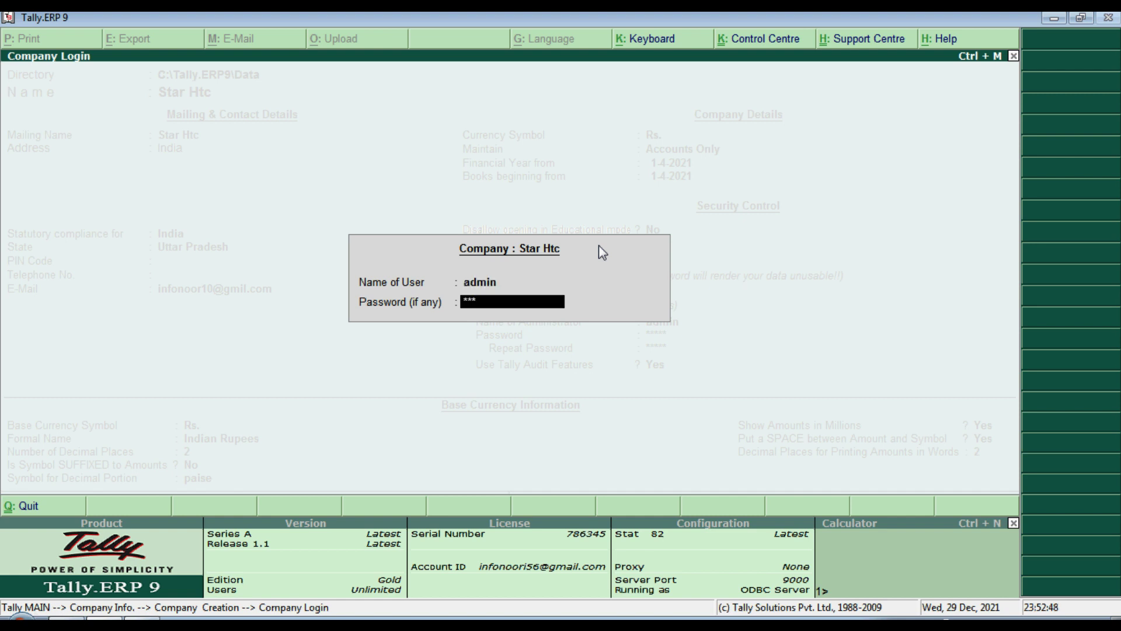
key(Return)
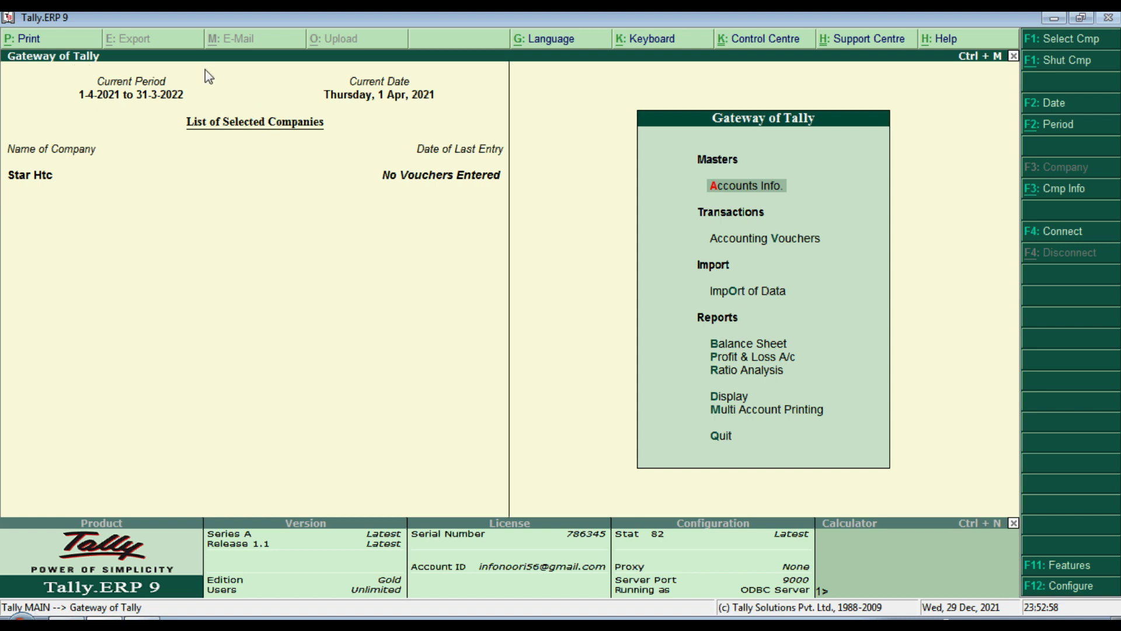
Step: Browse the Select Company list under company info, then back out, declining to quit Tally
click(1082, 194)
key(Down)
key(Down)
key(Up)
key(Up)
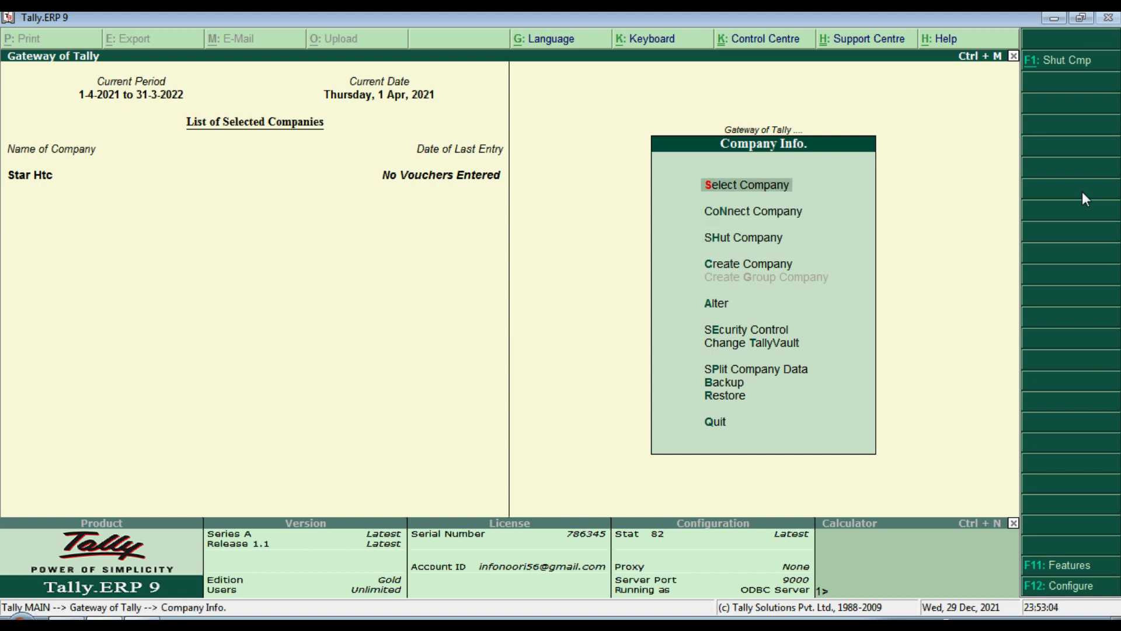
key(Return)
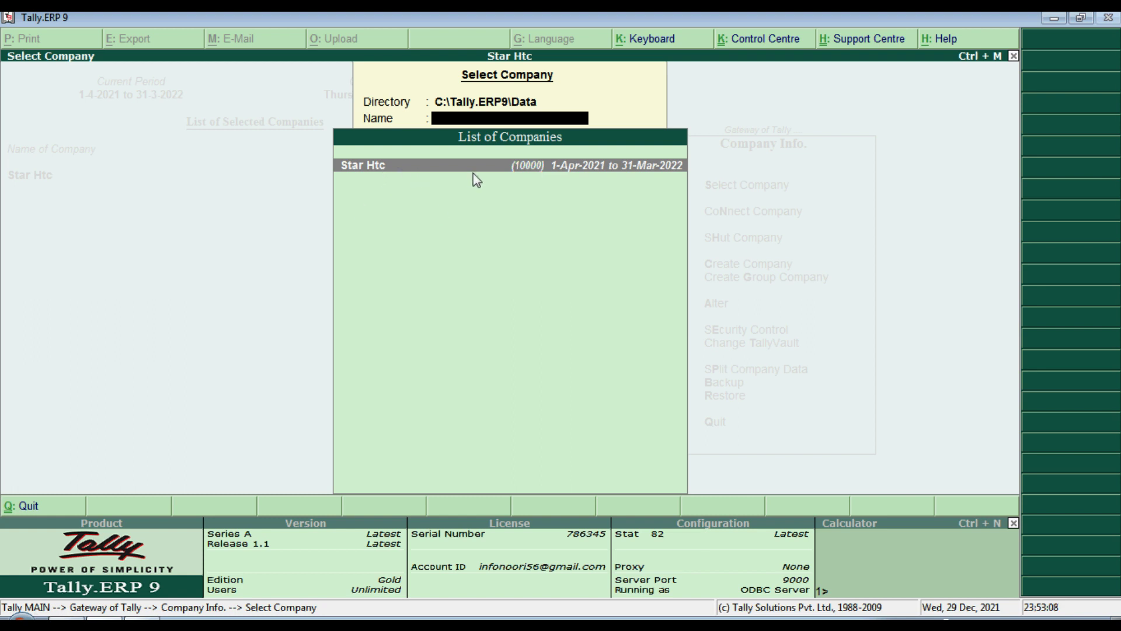
key(Escape)
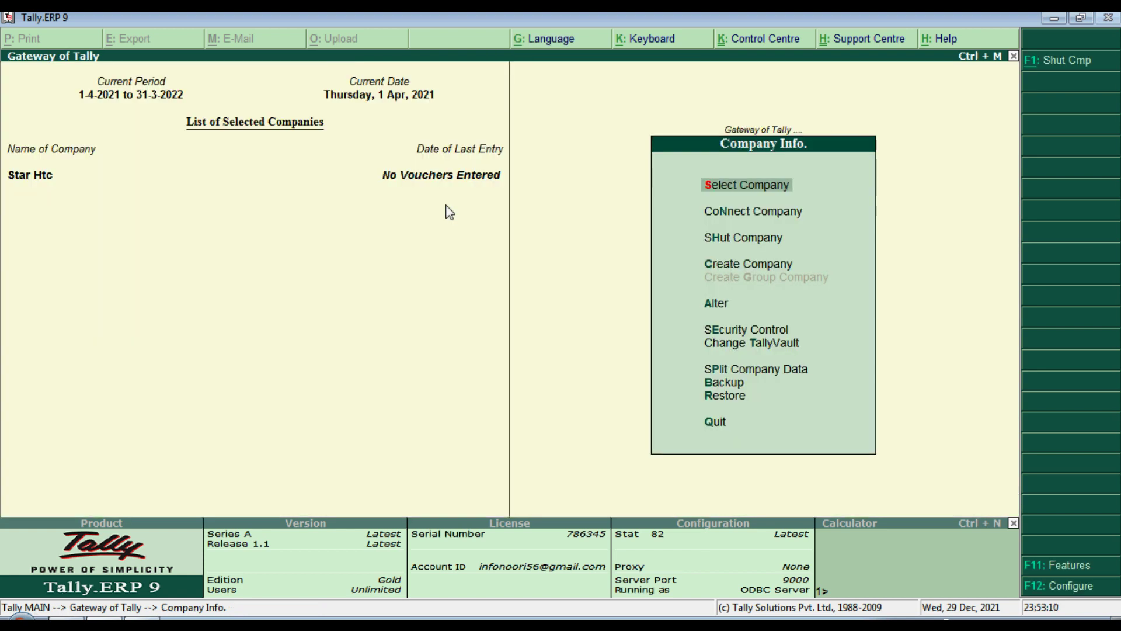
key(Return)
key(Return)
key(Escape)
key(n)
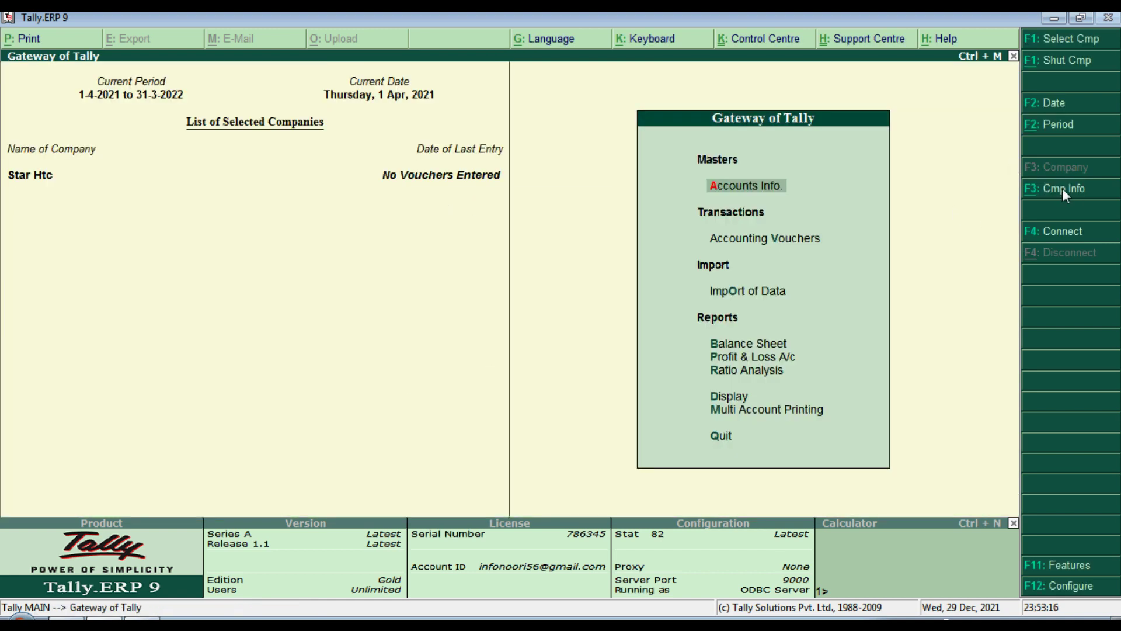
Step: Choose Alter from the company information options
click(1062, 193)
key(Down)
key(Down)
key(Down)
key(Down)
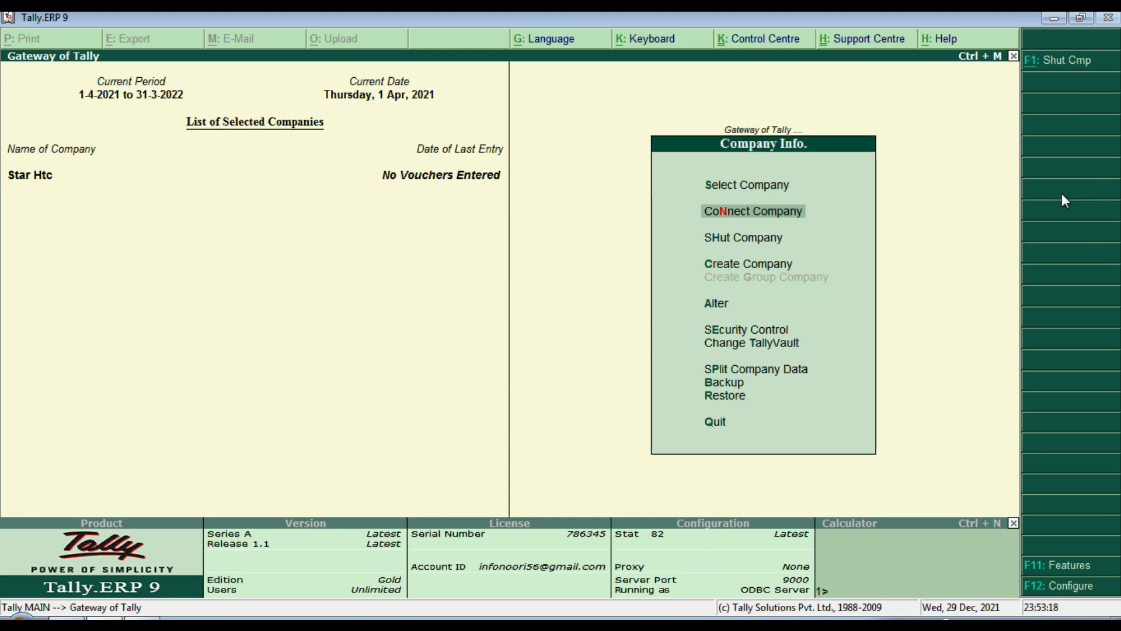
key(Down)
key(Up)
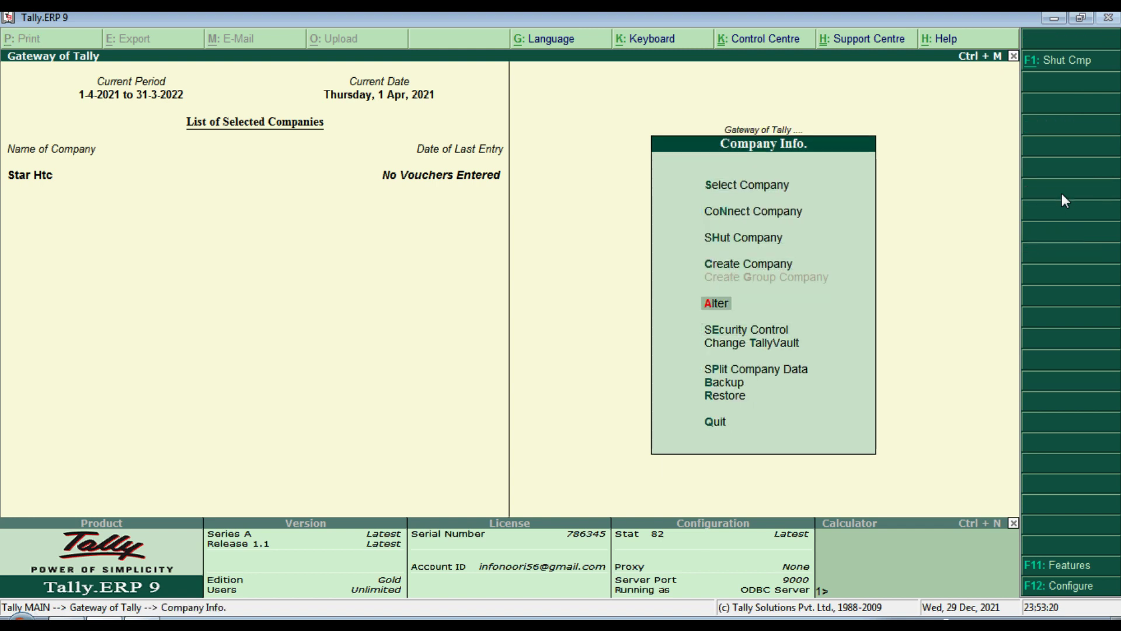
key(Return)
Step: Add 'Uttar Perdesh' as Star Htc's second address line and accept the change
key(Return)
key(Return)
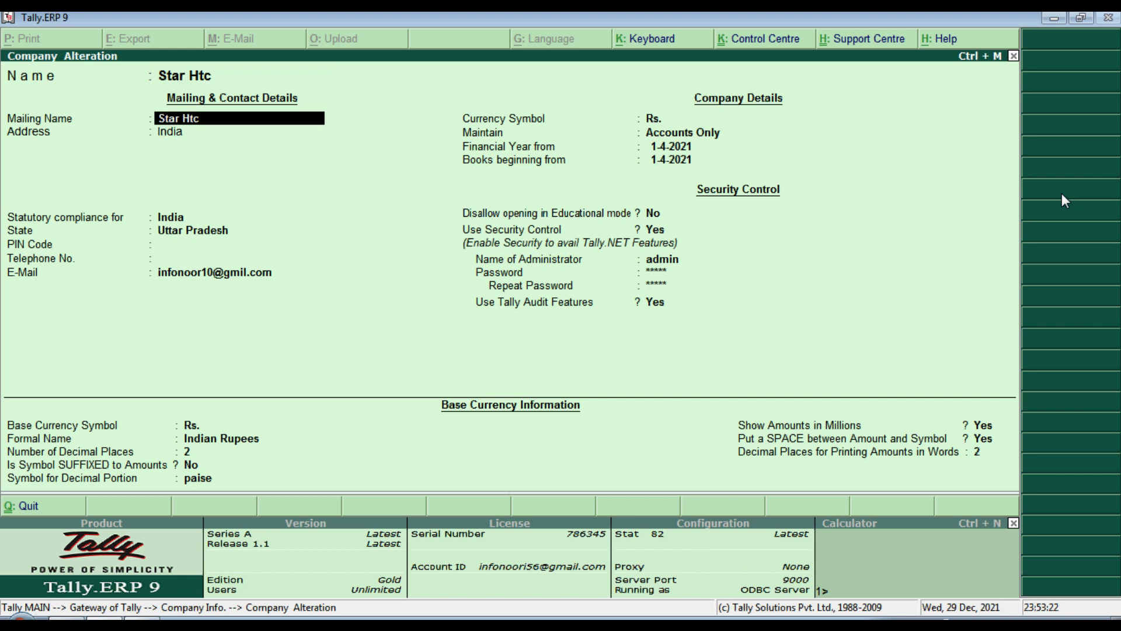
key(Return)
key(Return)
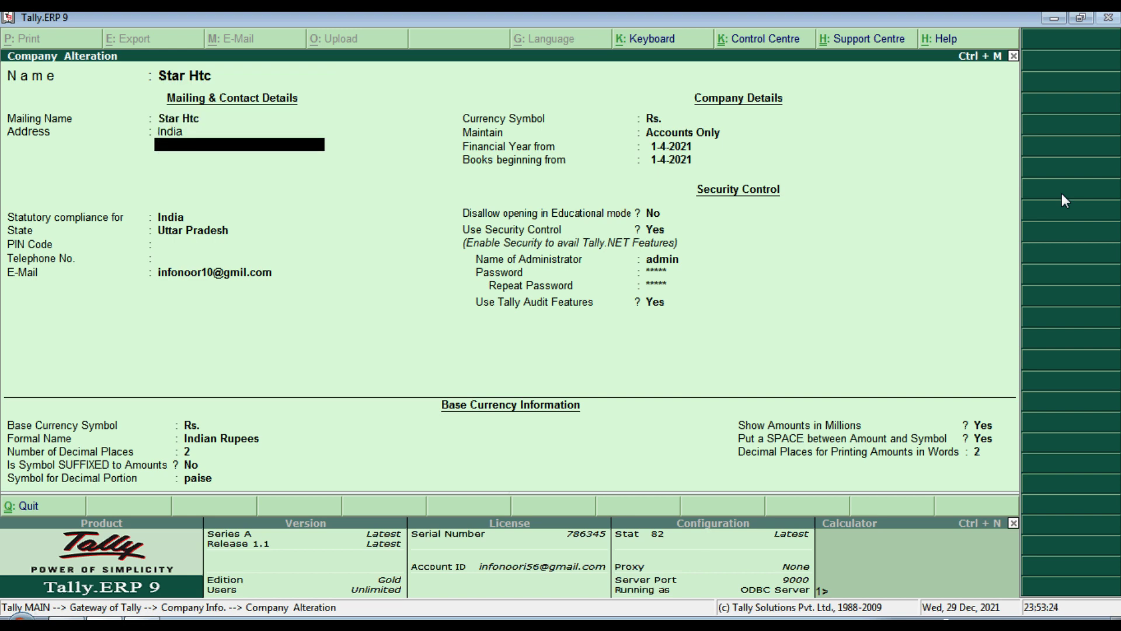
text(Uttar Perdesh)
key(Return)
key(Return)
key(Return)
key(Return)
key(Return)
key(Return)
key(Return)
key(Return)
key(Return)
key(Return)
key(Return)
key(Return)
key(Return)
key(Return)
key(Return)
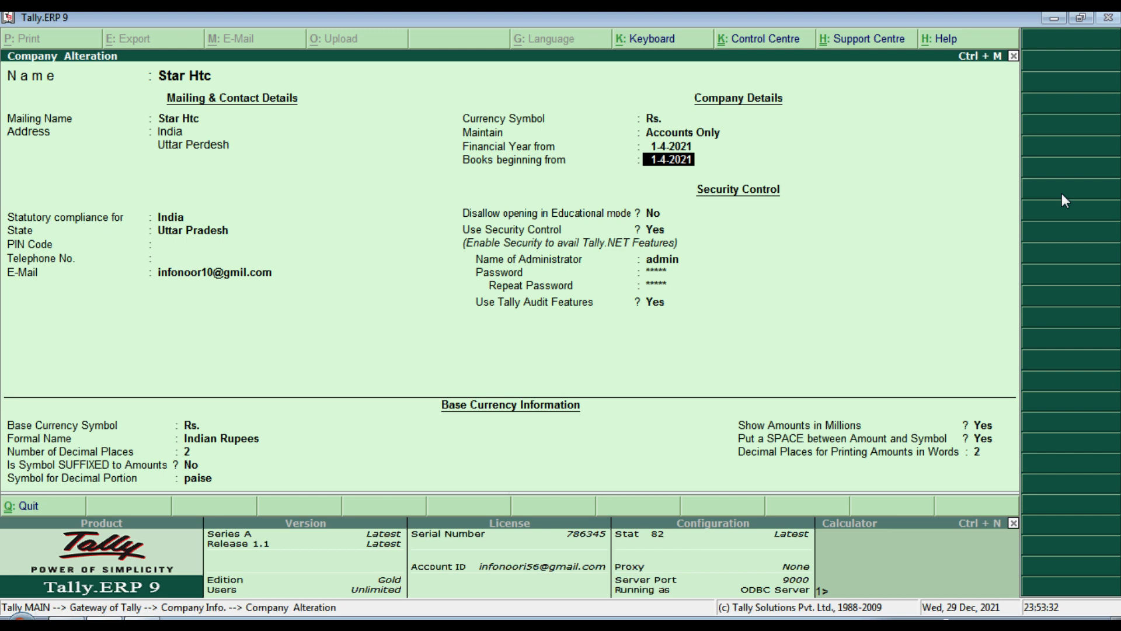
key(Return)
key(Return)
key(Return)
key(Return)
key(Return)
key(Return)
key(Return)
key(Return)
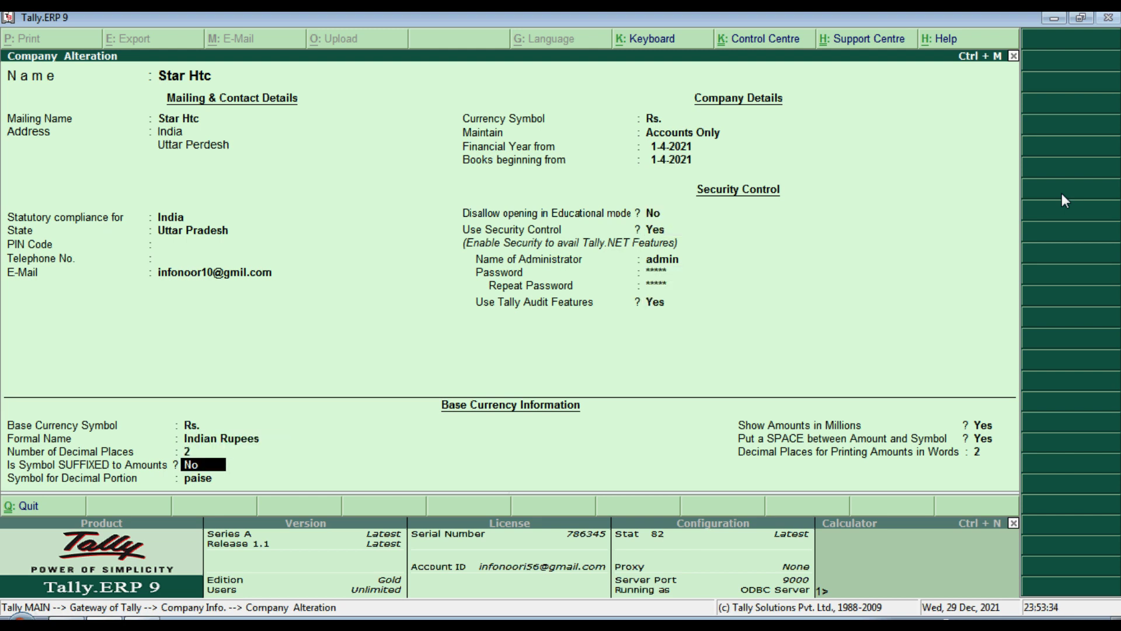
key(Return)
key(Return)
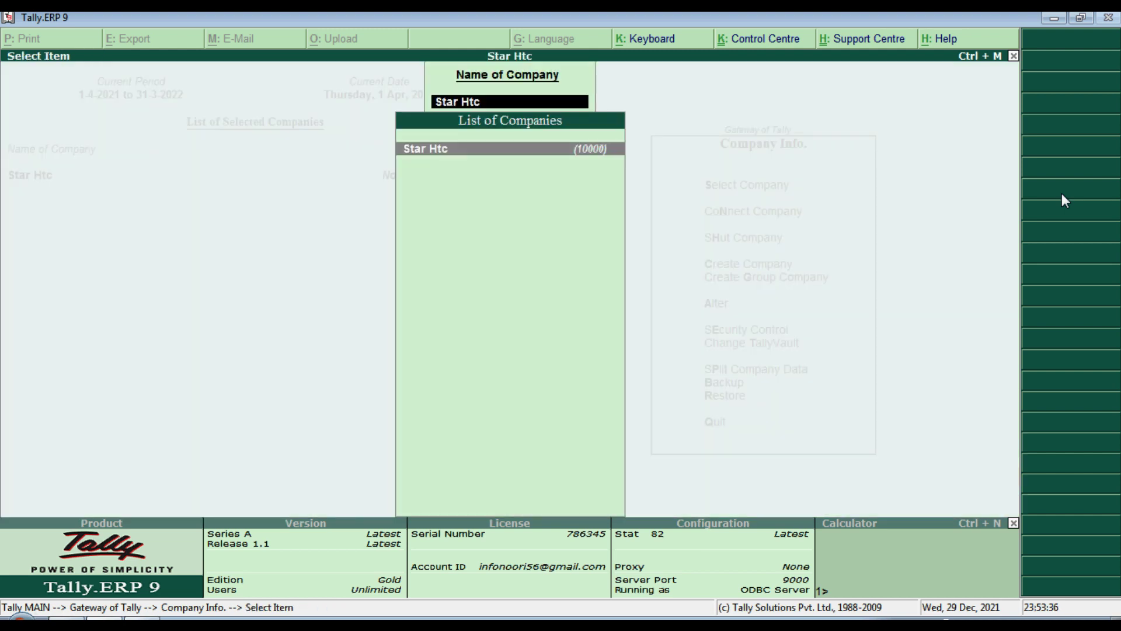
key(Return)
Step: Reopen the company for alteration, then exit without changes to the Gateway of Tally
key(Down)
key(Down)
key(Up)
key(Down)
key(Down)
key(Down)
key(Up)
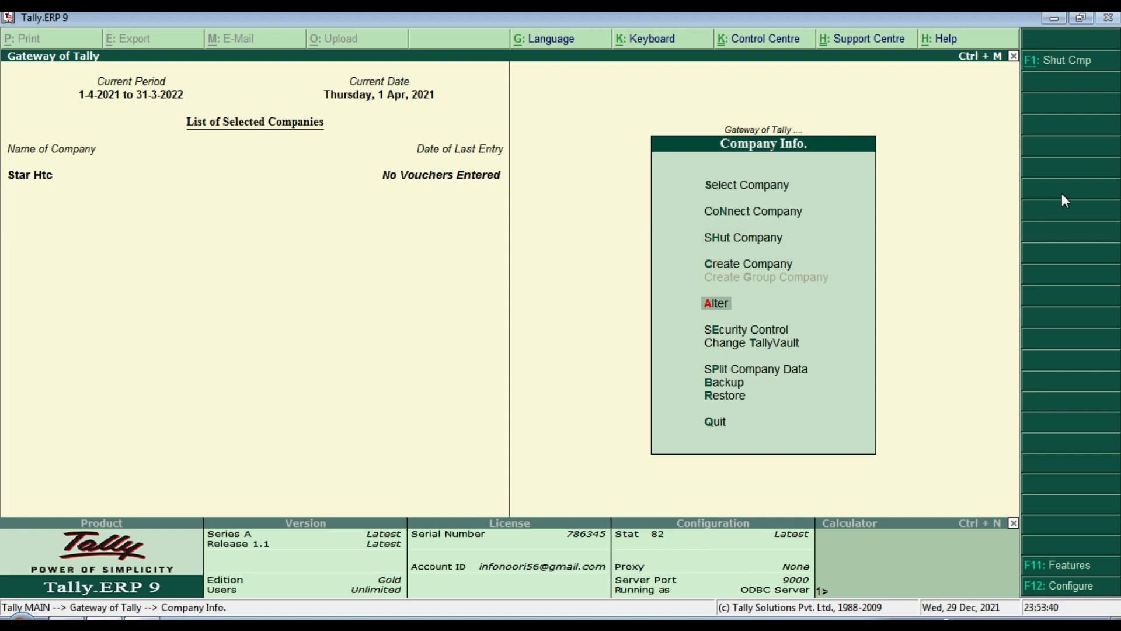
key(Return)
key(Return)
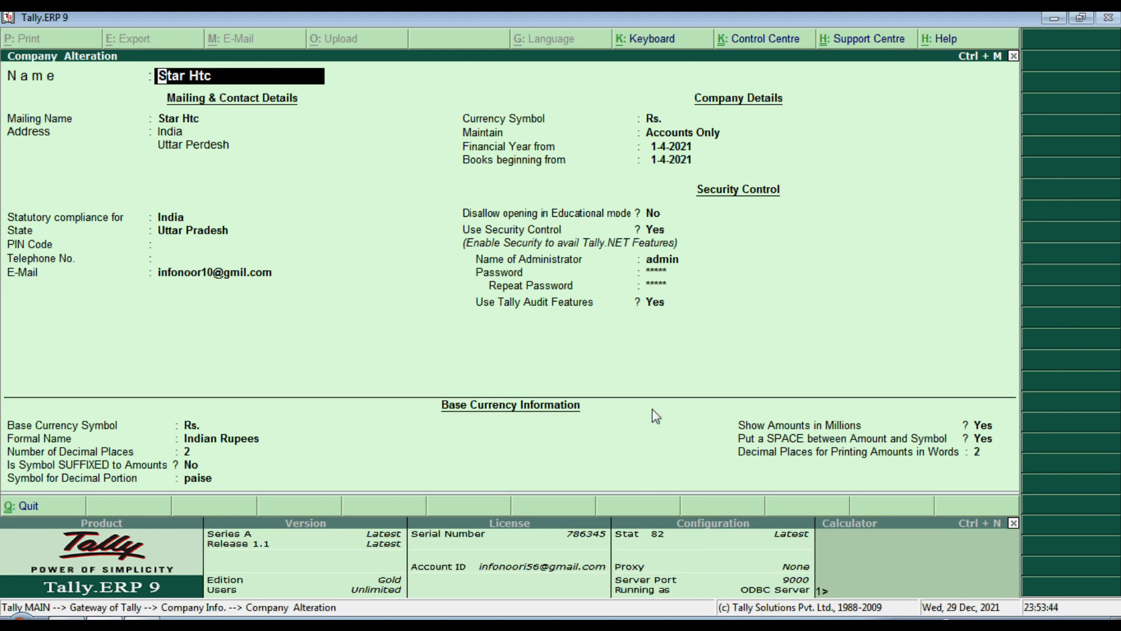
key(Escape)
key(Return)
key(Return)
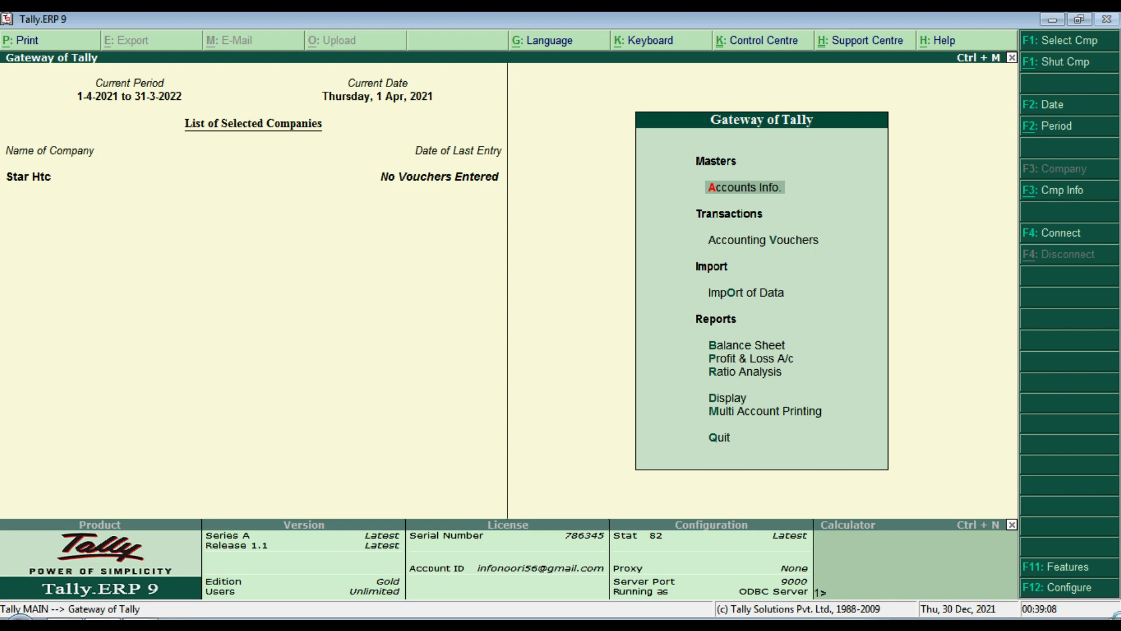
Step: Scroll Word to page 2's Account practical session and highlight the 'Create the following ledger' line
key(alt+Tab)
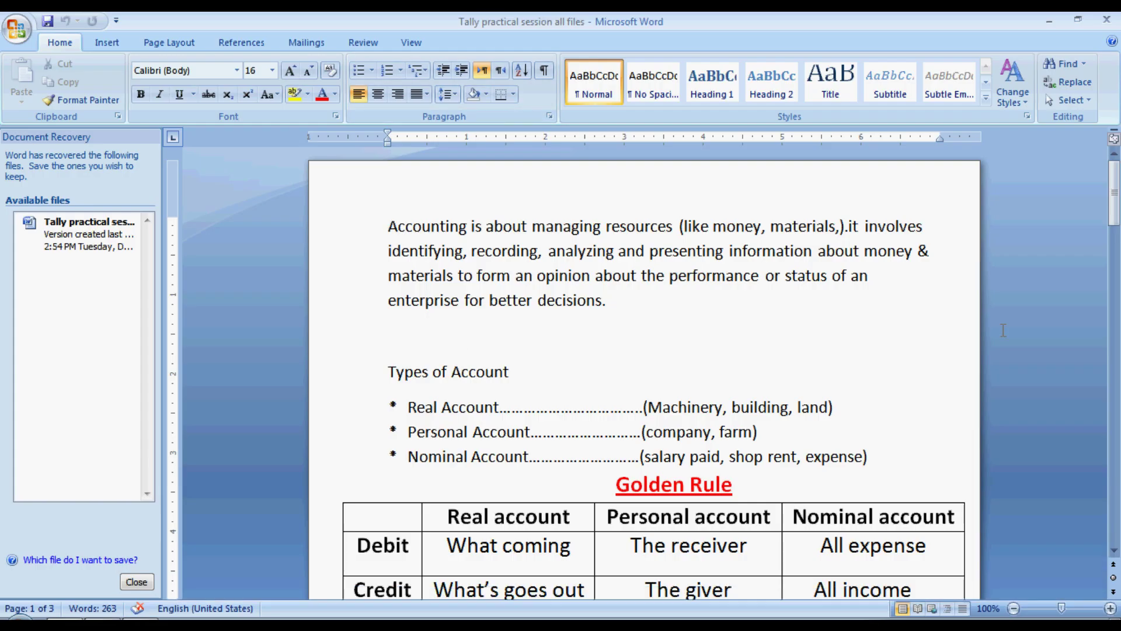
drag(1115, 219, 1116, 310)
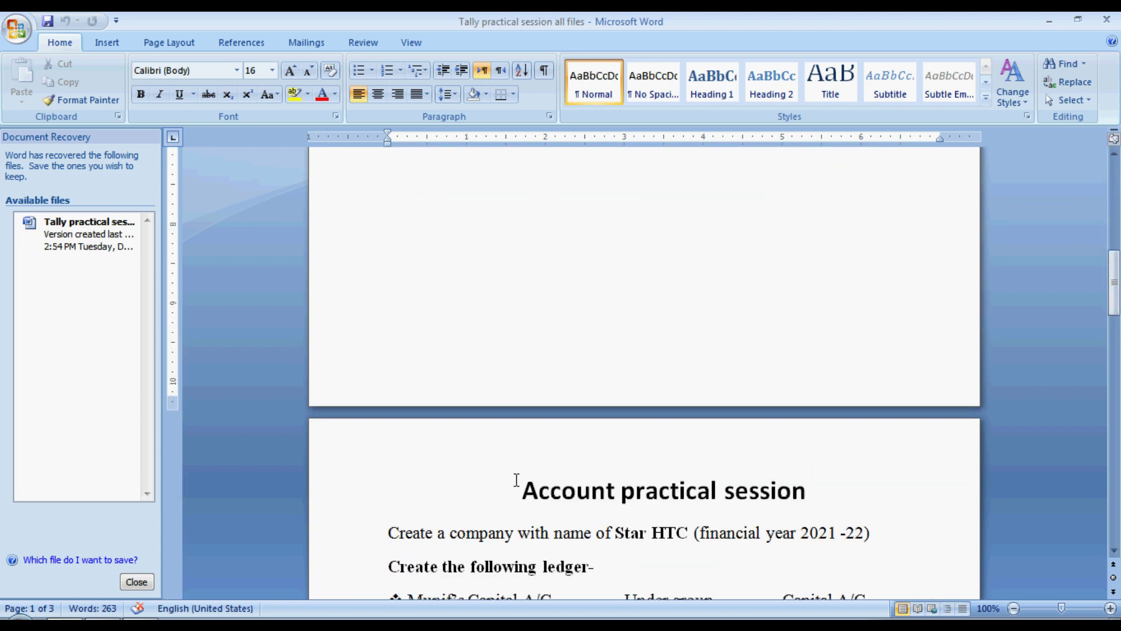
drag(506, 493, 979, 483)
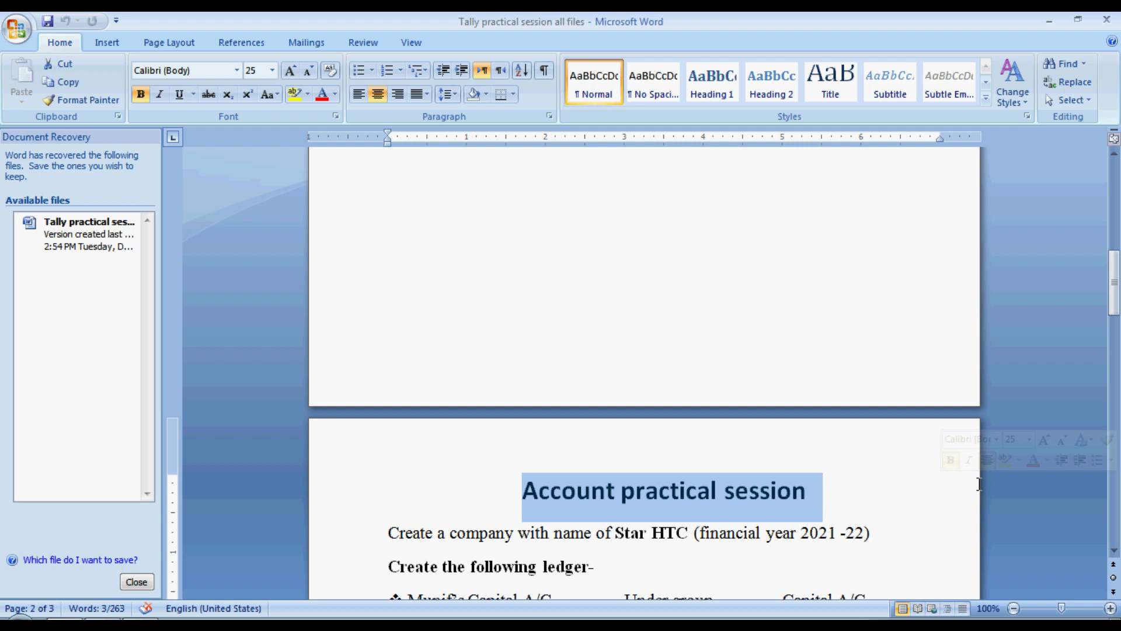
drag(1115, 314, 1115, 360)
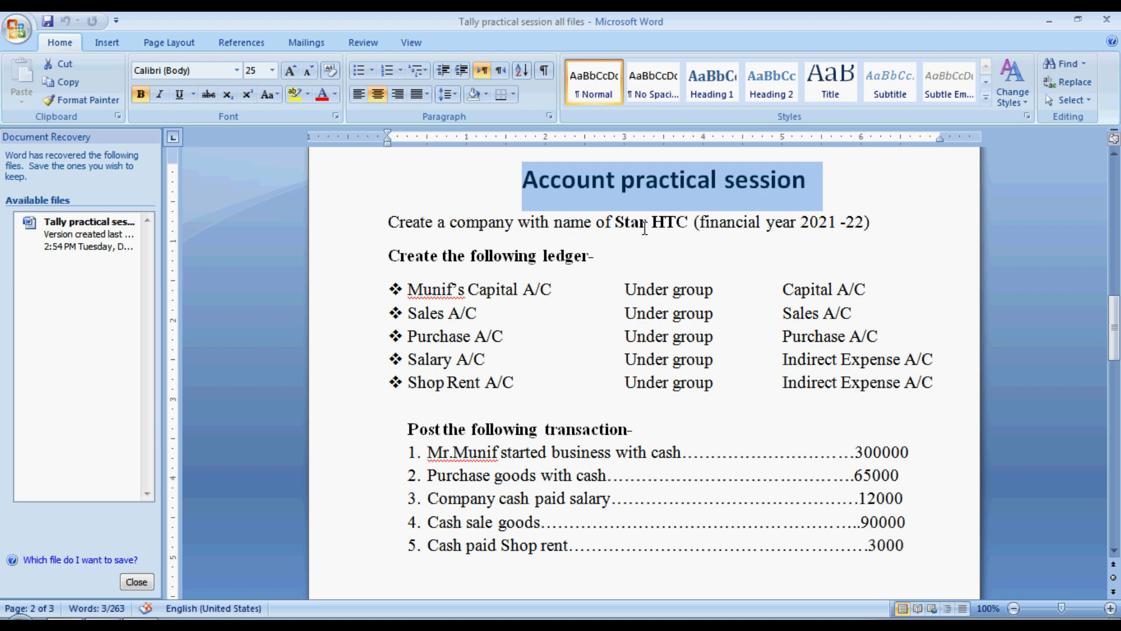
click(392, 261)
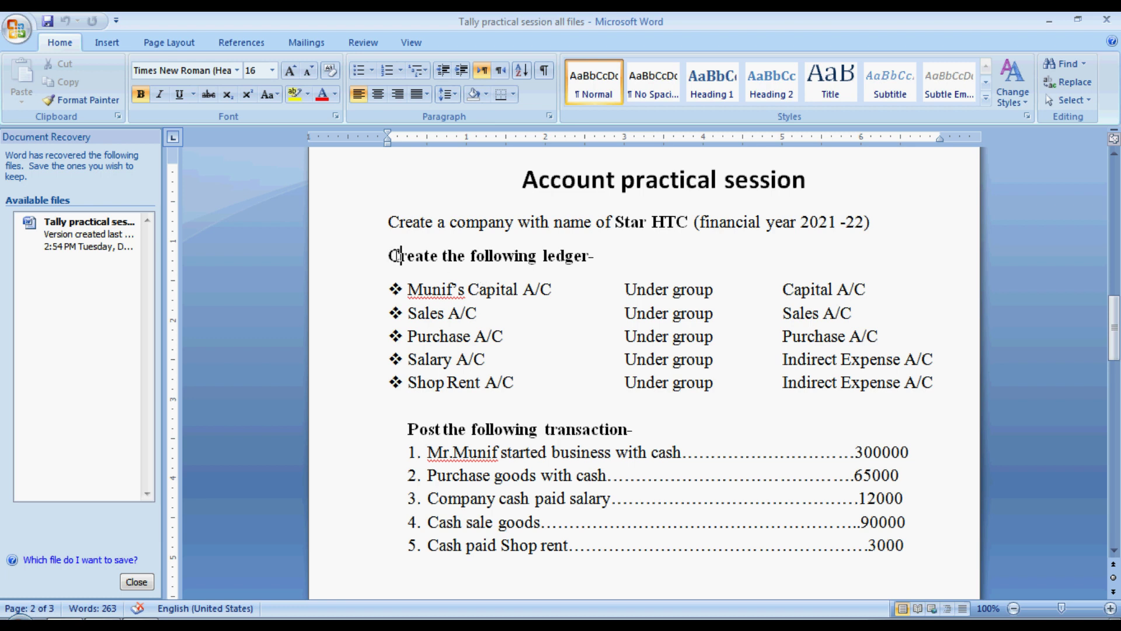
drag(400, 255, 594, 257)
Step: Navigate Accounts Info → Ledgers → Create to get a blank single-ledger form
key(alt+Tab)
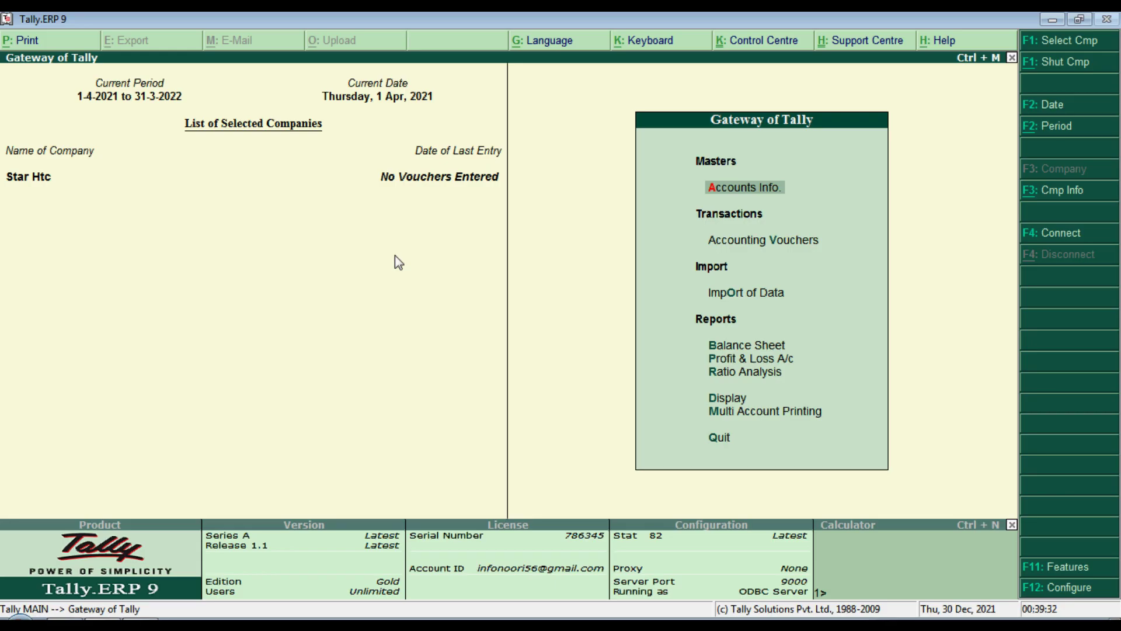
key(Down)
key(Up)
key(Return)
key(Down)
key(Return)
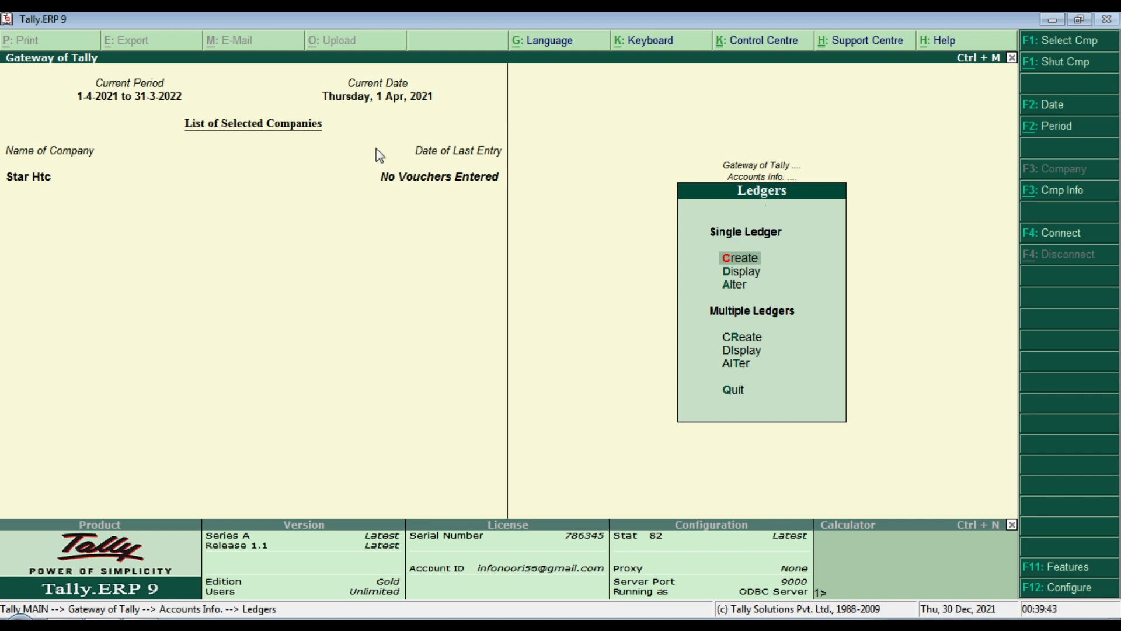
key(Escape)
key(Escape)
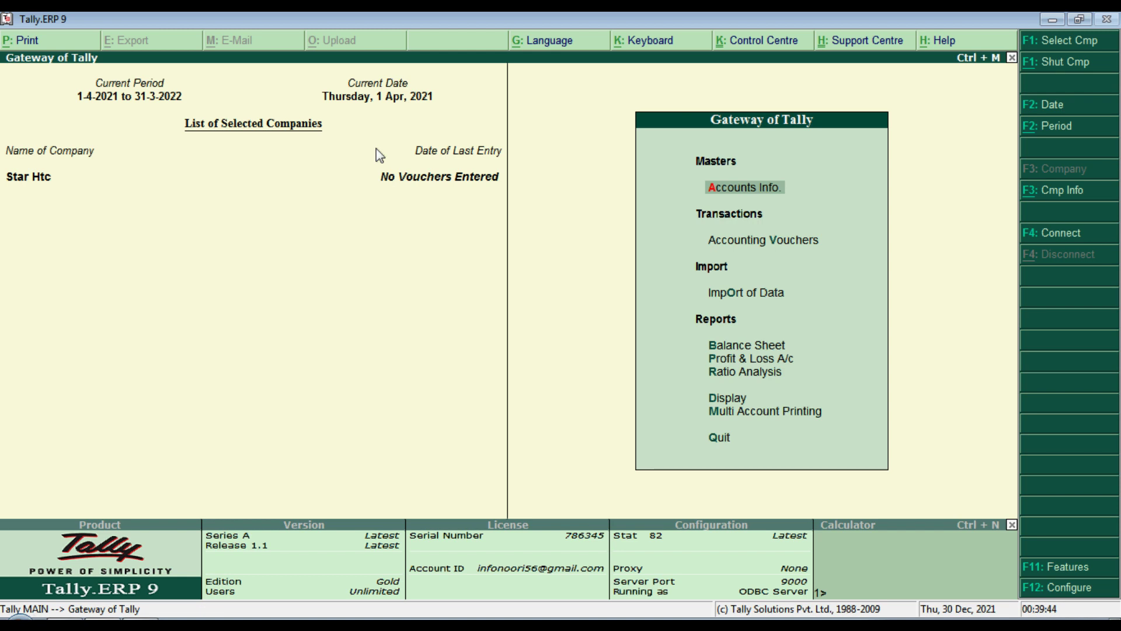
key(a)
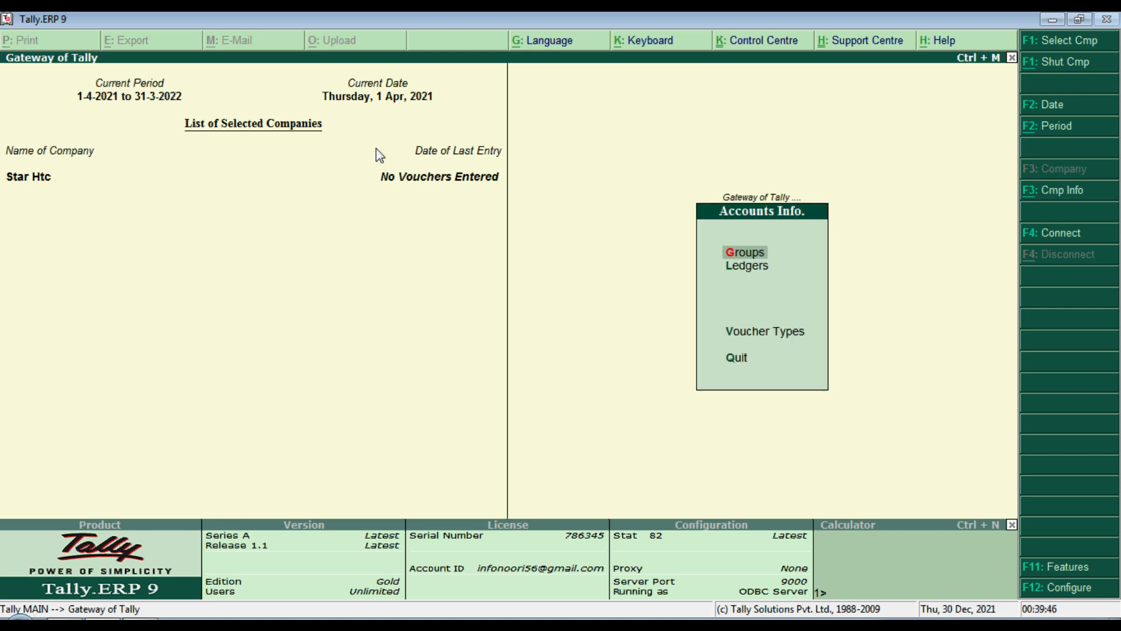
key(Down)
key(Return)
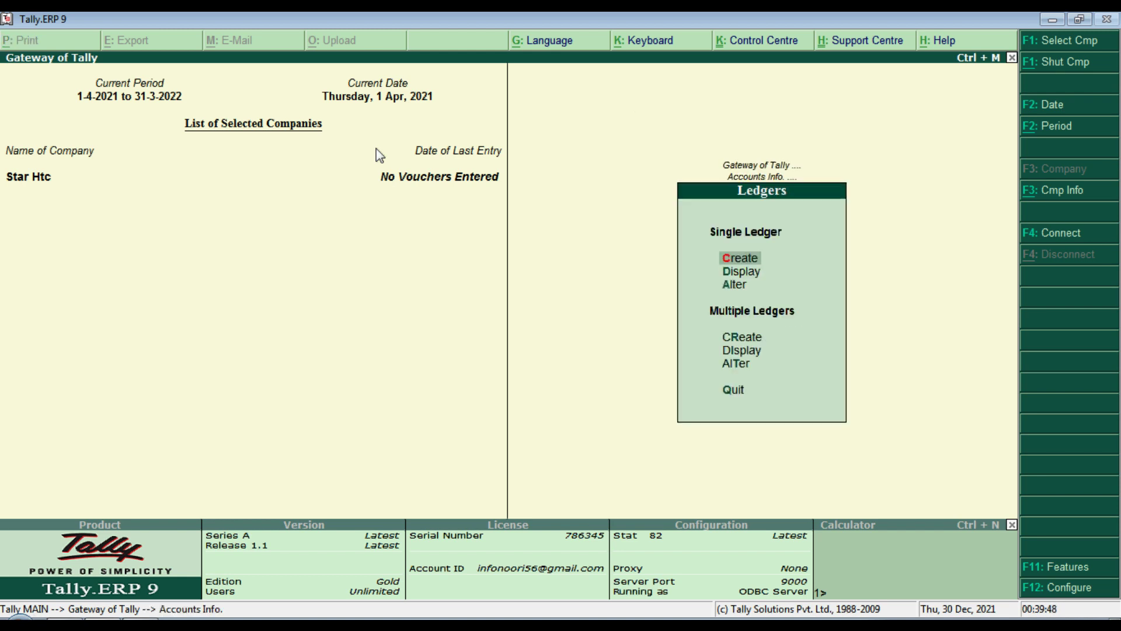
key(Return)
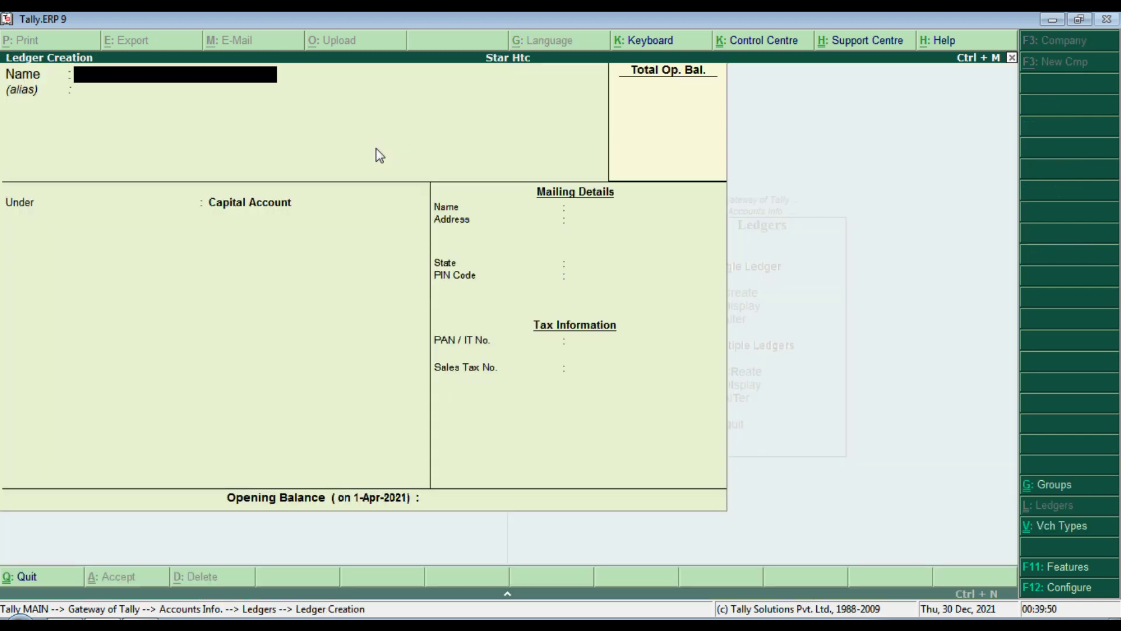
Step: Name the new ledger with the owner's name followed by 'Capital A/c'
key(alt+Tab)
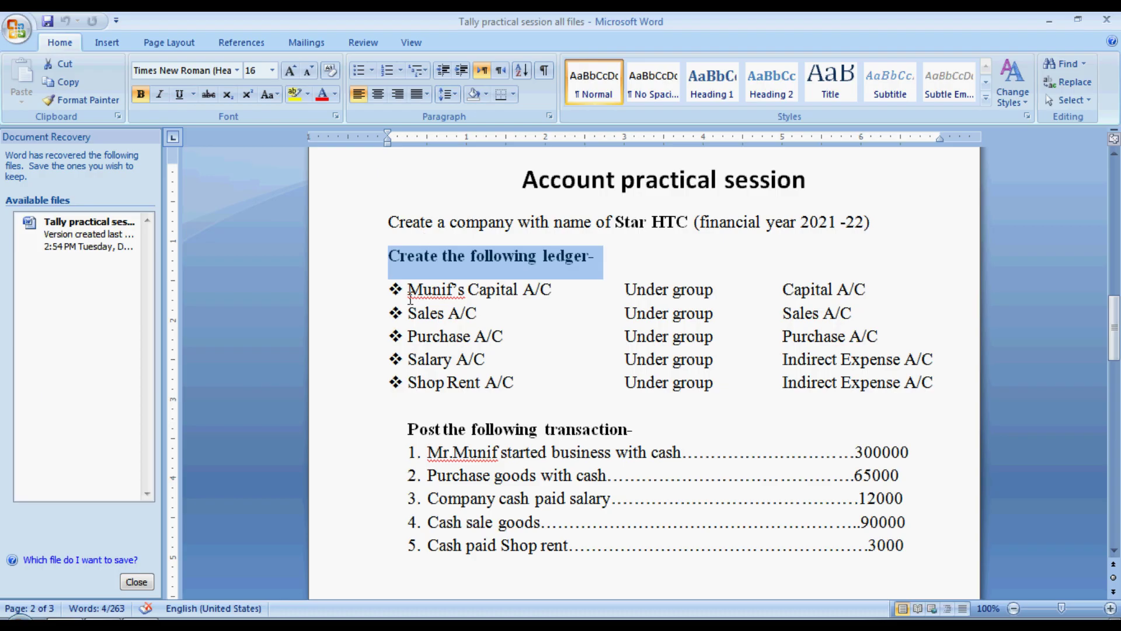
click(408, 294)
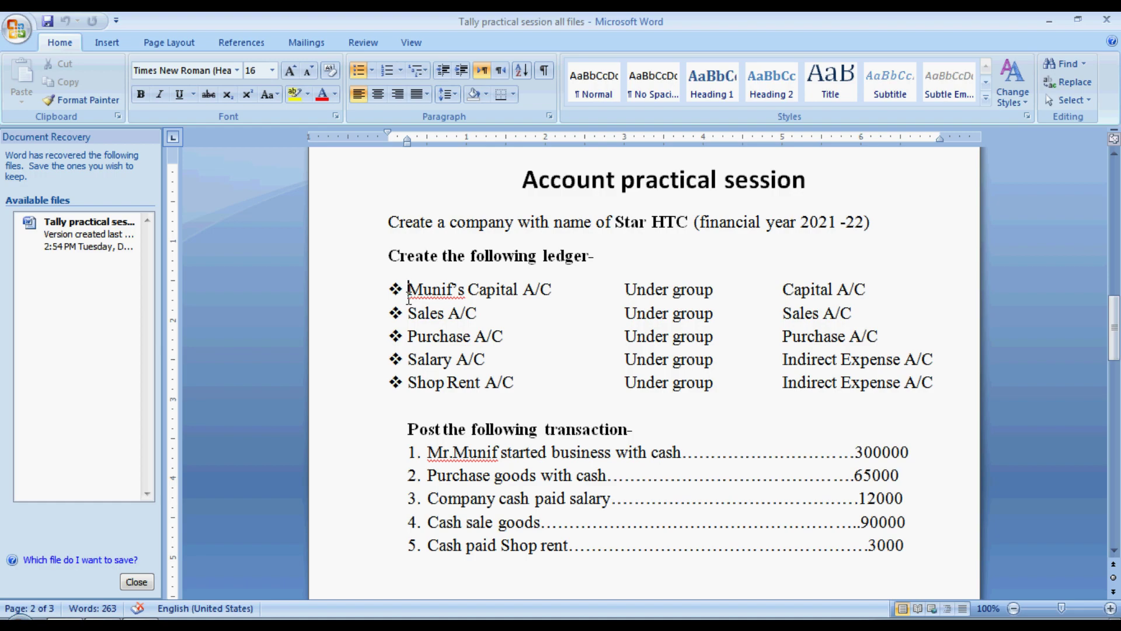
key(alt+Tab)
text(M)
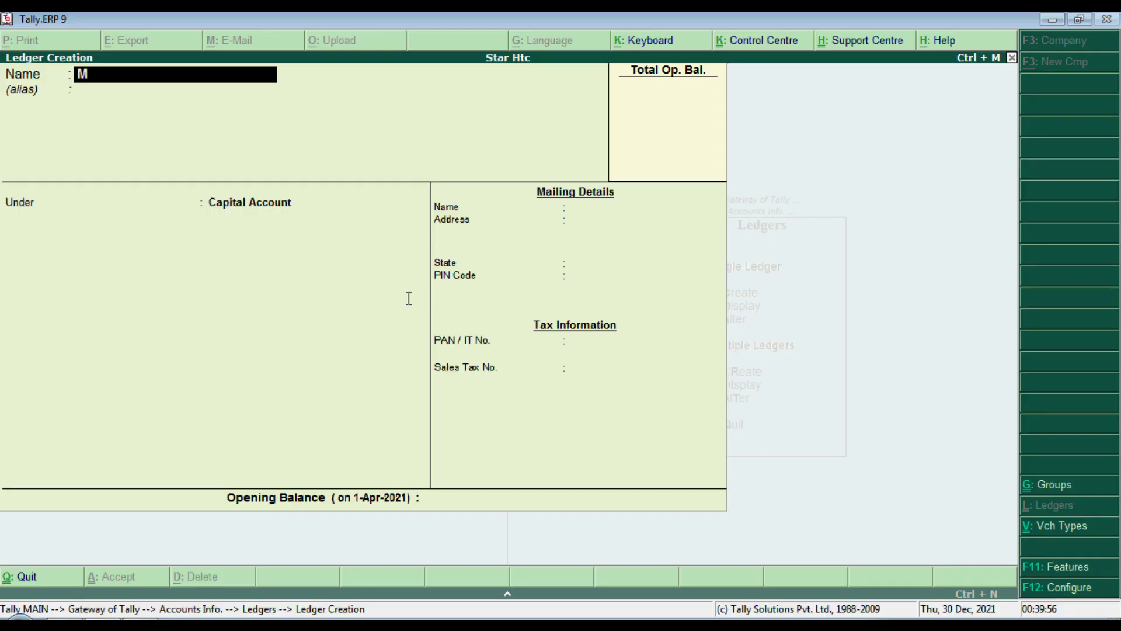
text(unif Capital A/c)
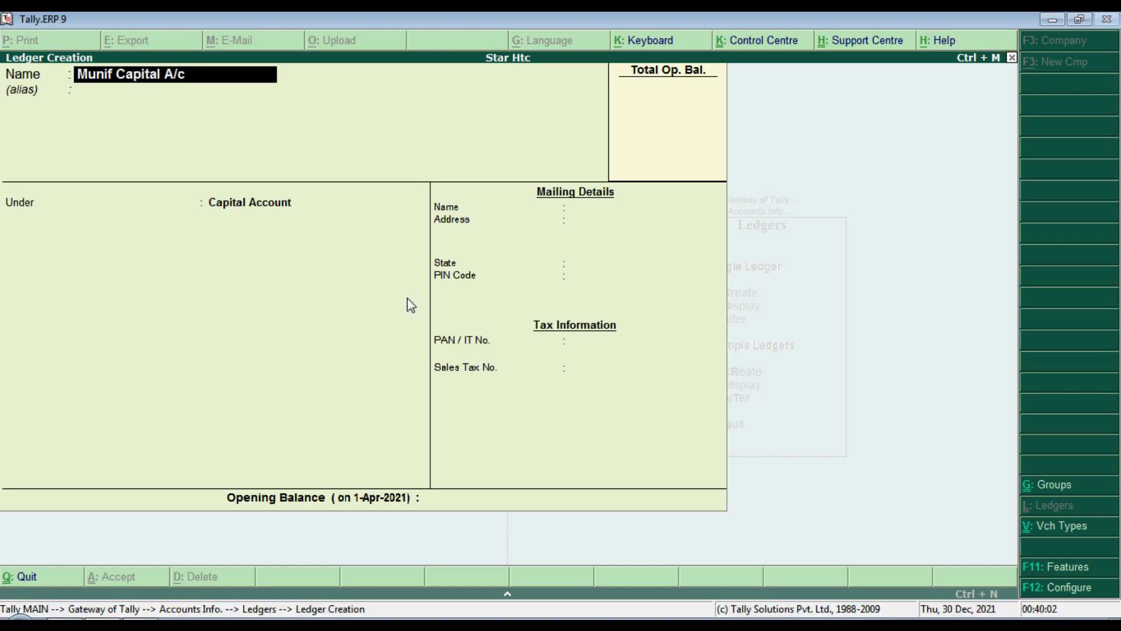
key(Return)
key(Return)
Step: Check the required group in the task sheet and place the ledger under Capital Account
key(alt+Tab)
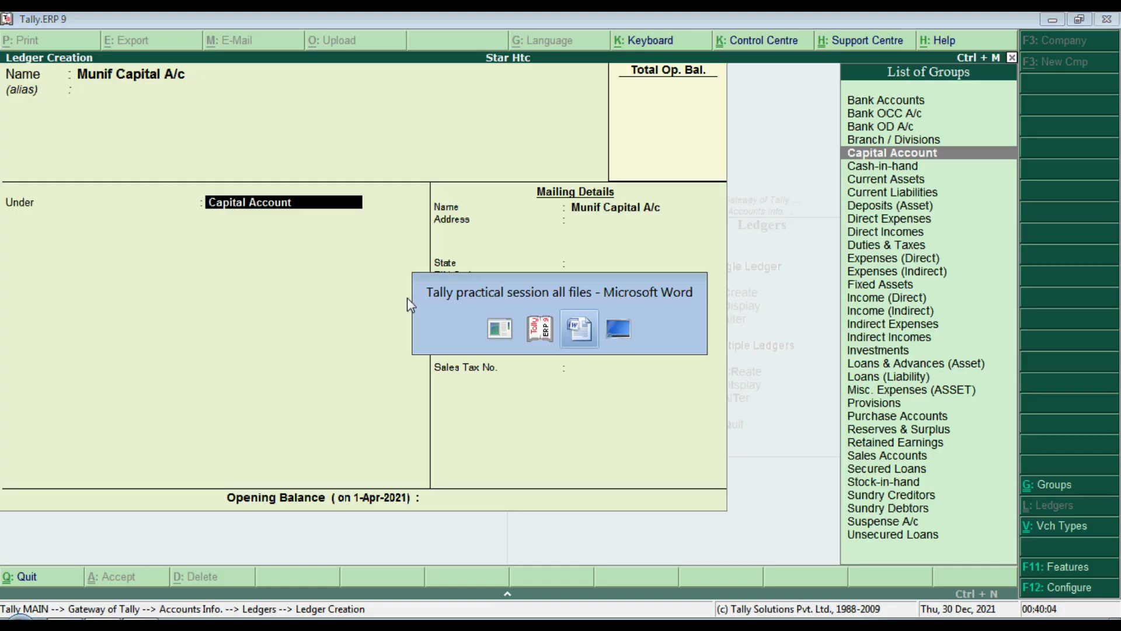
drag(625, 290, 866, 287)
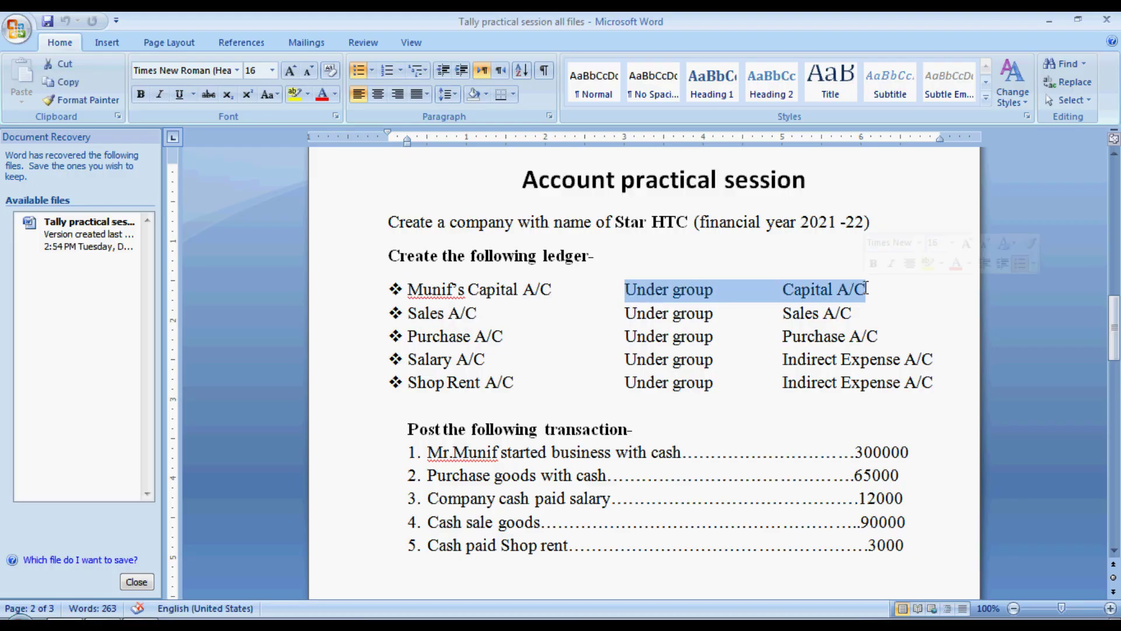
key(alt+Tab)
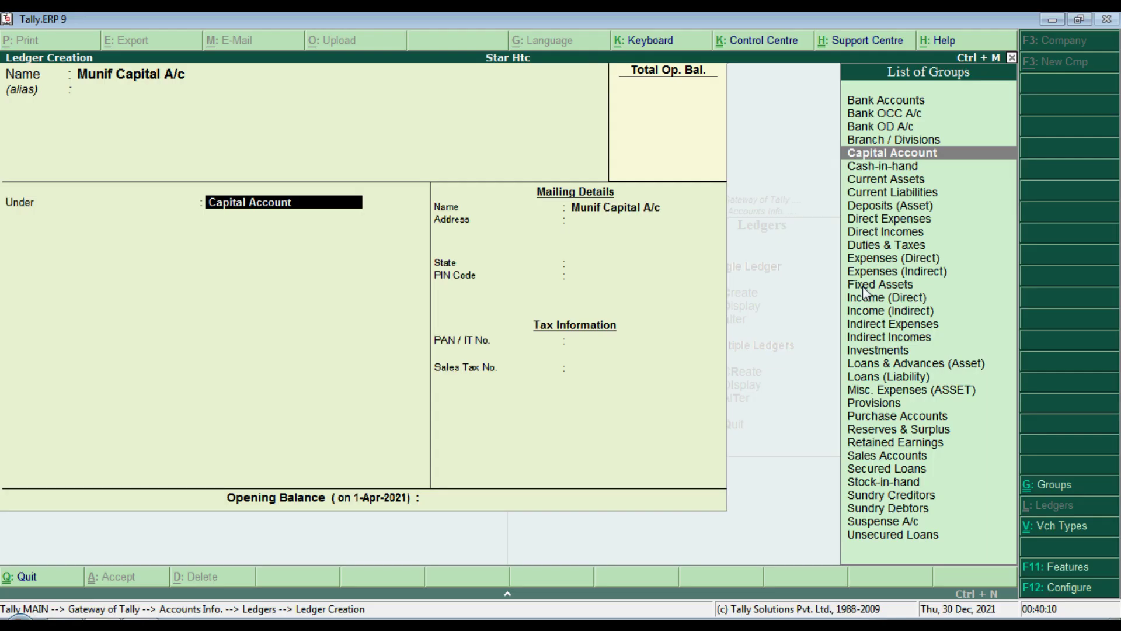
key(Down)
key(Up)
key(Return)
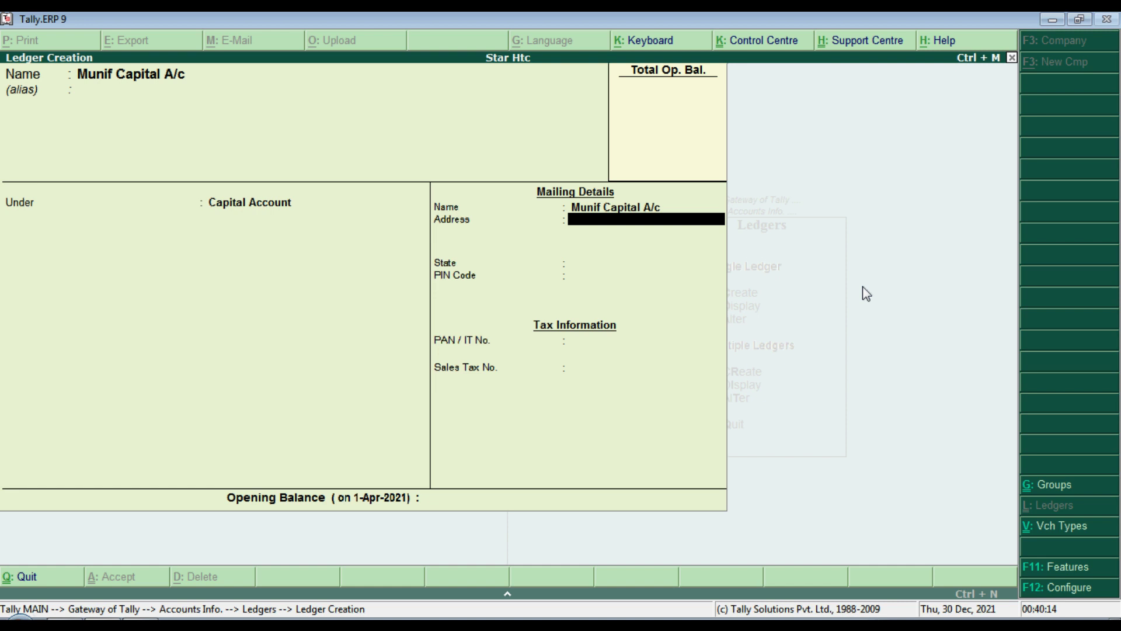
Step: Enter India as the address, save the ledger, and return to the Gateway of Tally
text(India)
key(Return)
key(Return)
key(Return)
key(Return)
key(Return)
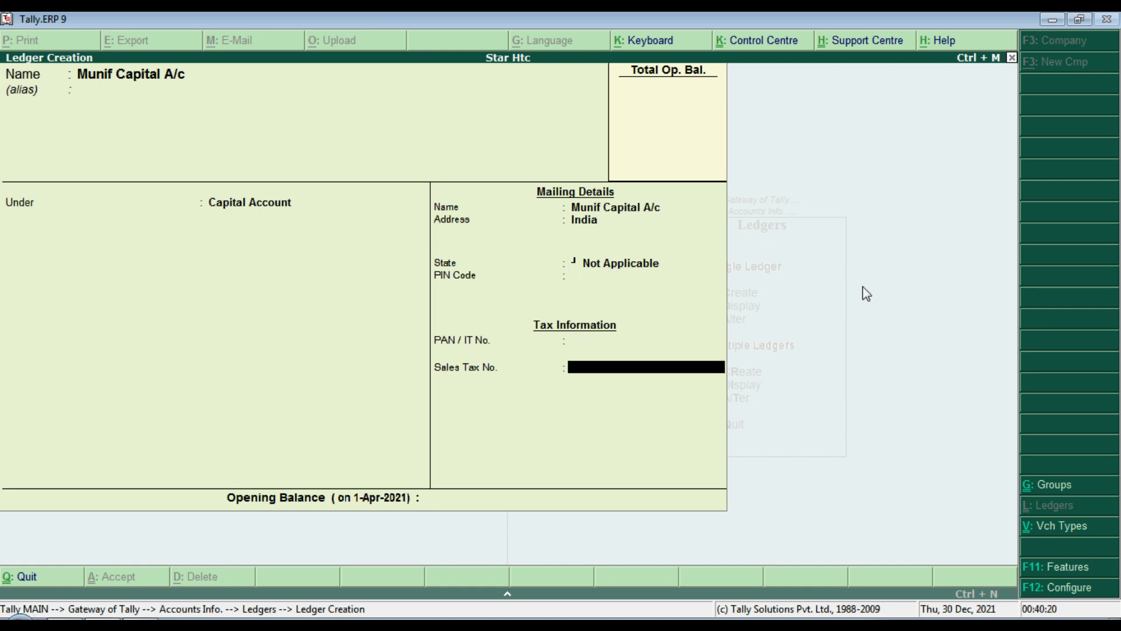
key(Return)
key(Return)
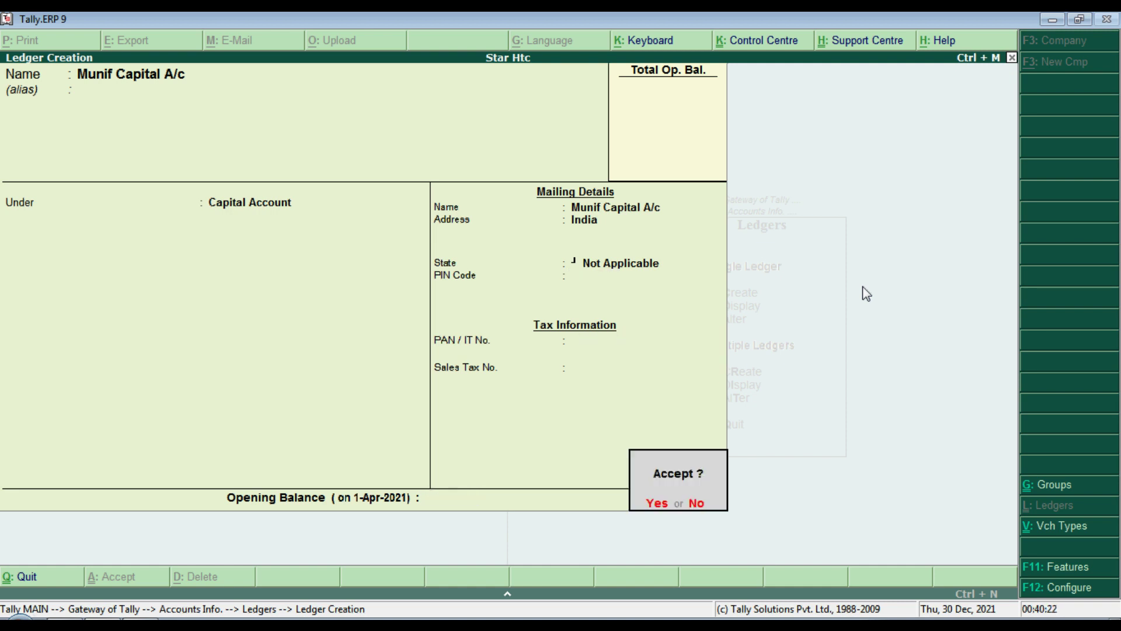
key(Return)
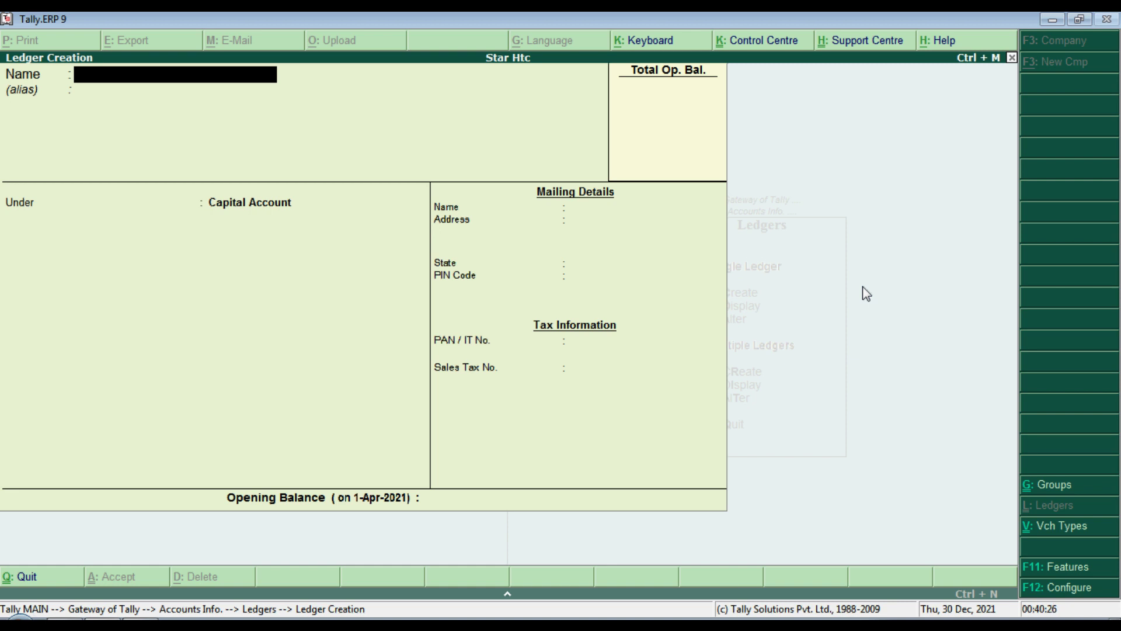
key(Escape)
key(Escape)
key(Escape)
key(Escape)
key(Escape)
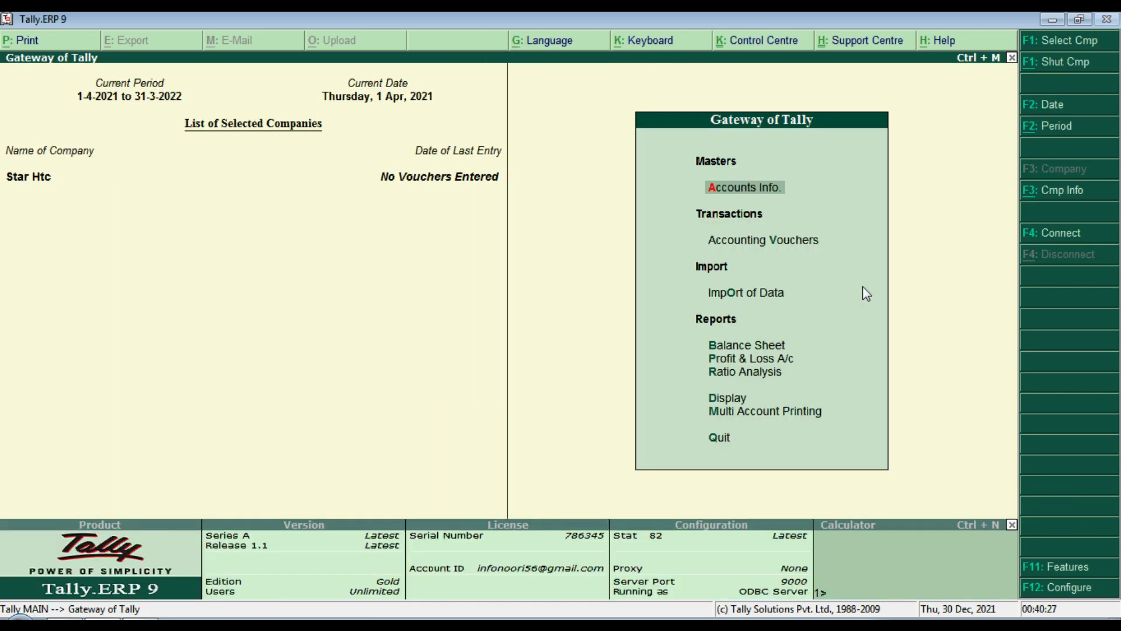
key(Down)
key(Down)
key(Up)
key(Up)
key(Return)
key(Down)
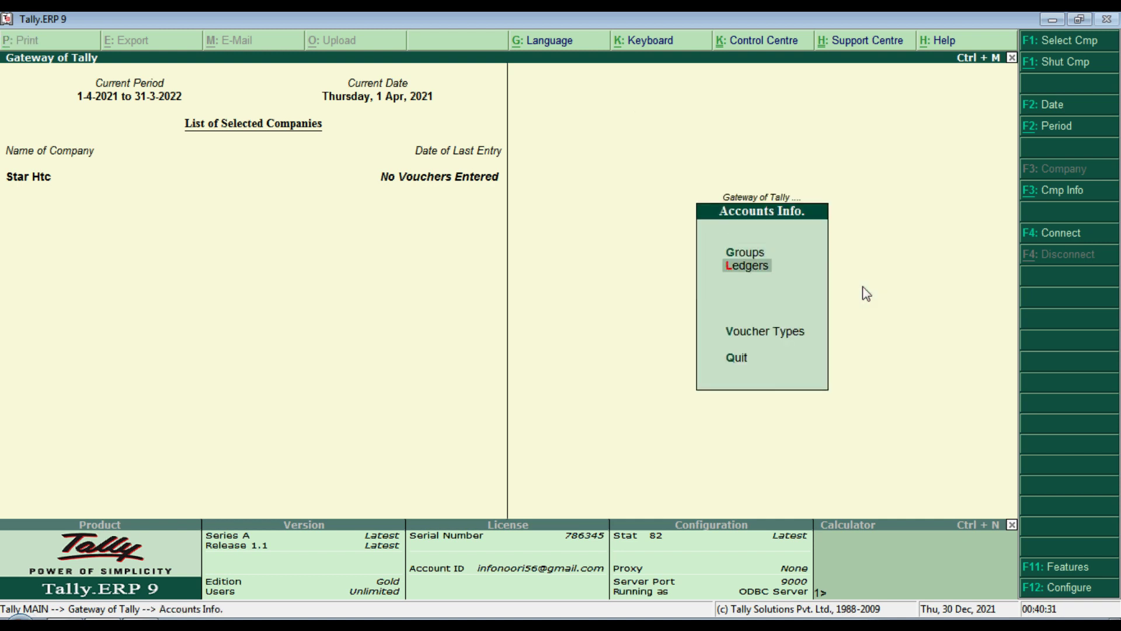
key(Return)
key(Down)
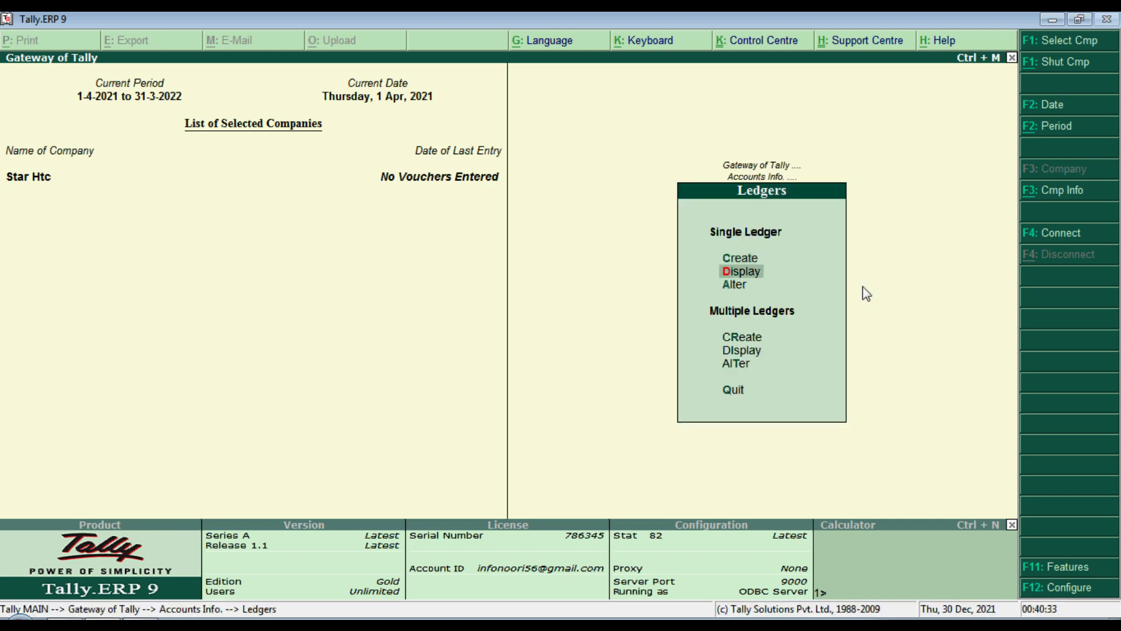
key(Return)
key(Down)
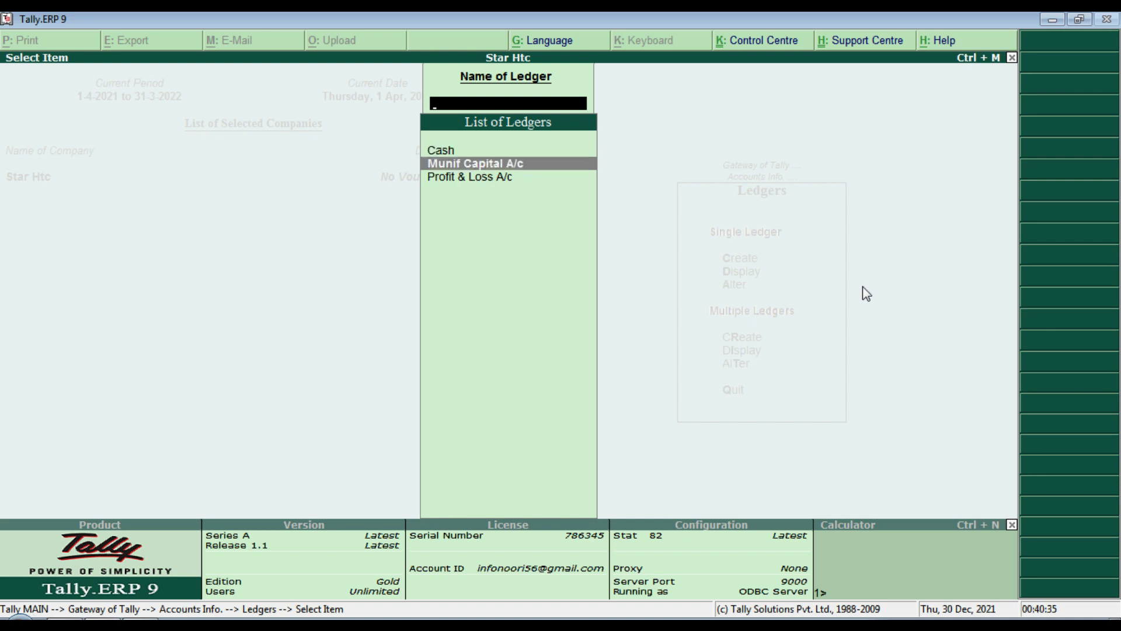
key(Return)
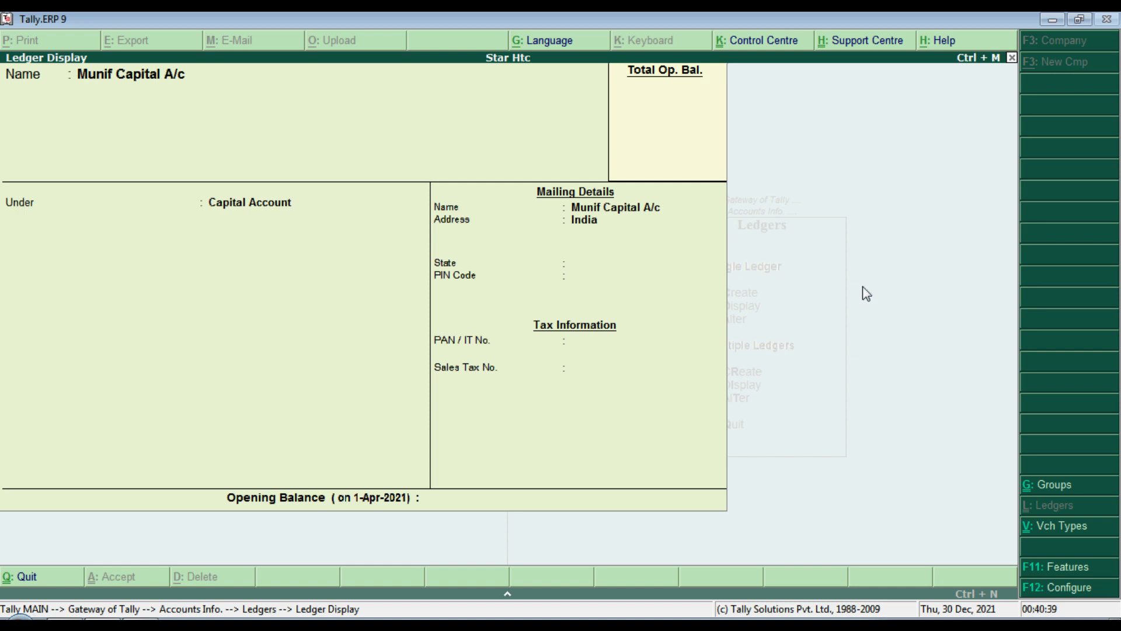
key(Escape)
key(Escape)
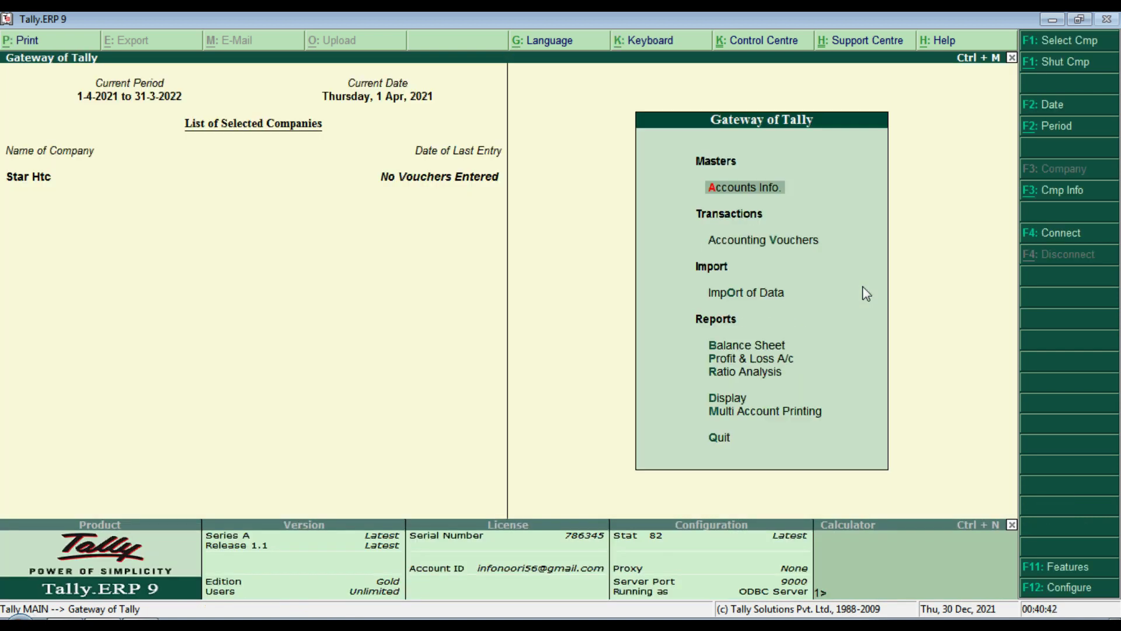
key(Return)
key(Down)
key(Return)
key(Down)
key(Down)
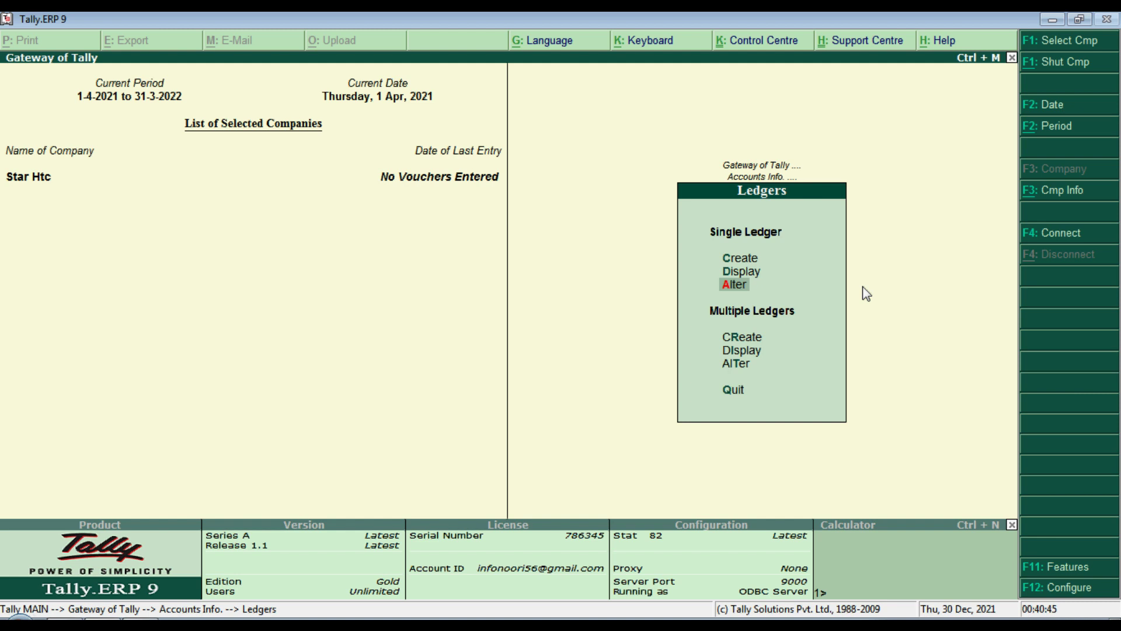
key(Return)
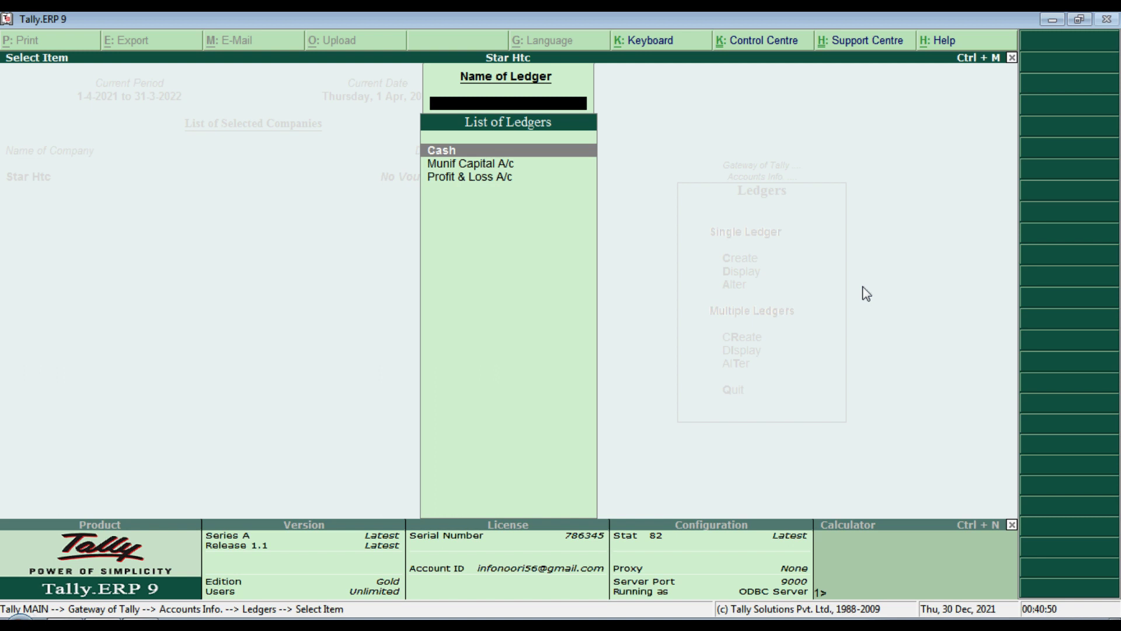
key(Down)
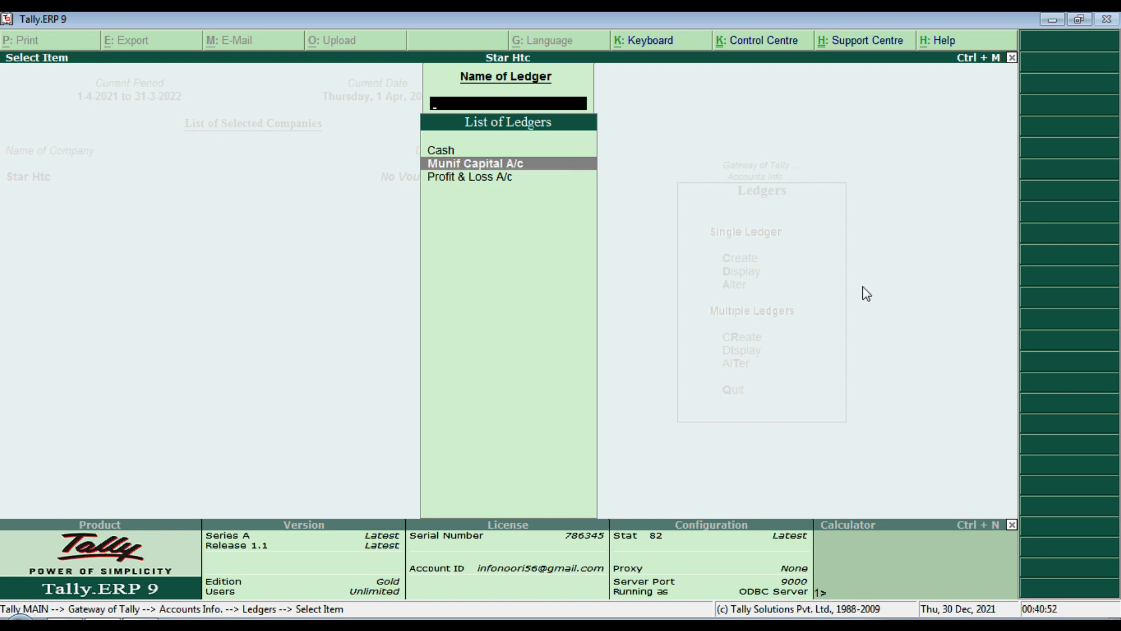
key(Return)
key(Return)
key(Return)
key(Return)
key(Return)
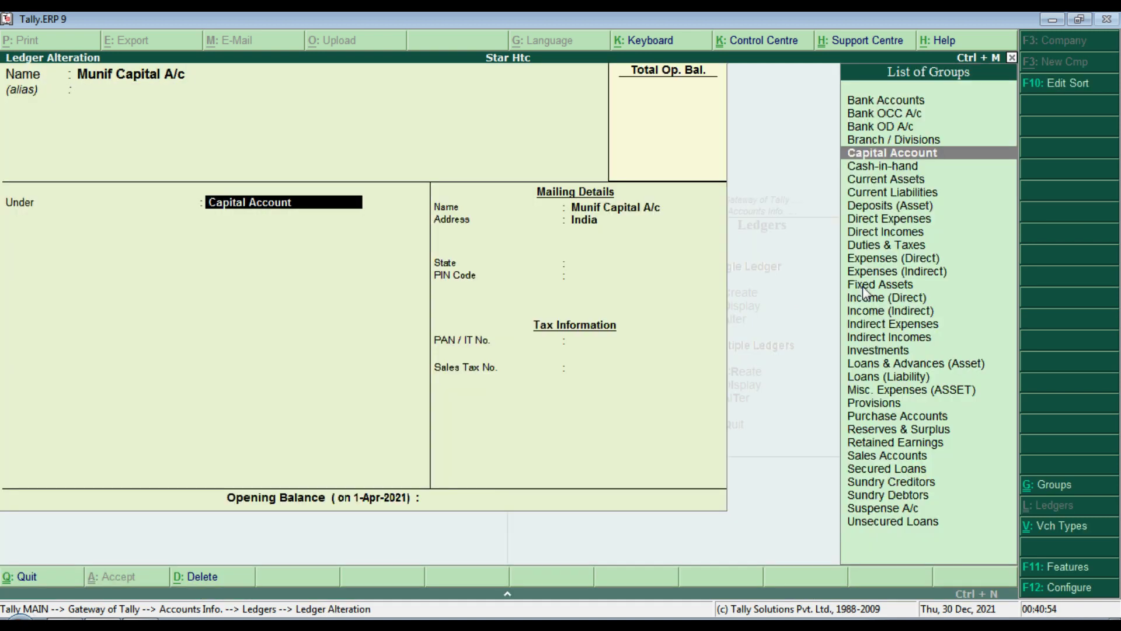
key(Return)
key(Return)
key(Return)
key(Return)
key(Return)
key(Return)
key(Return)
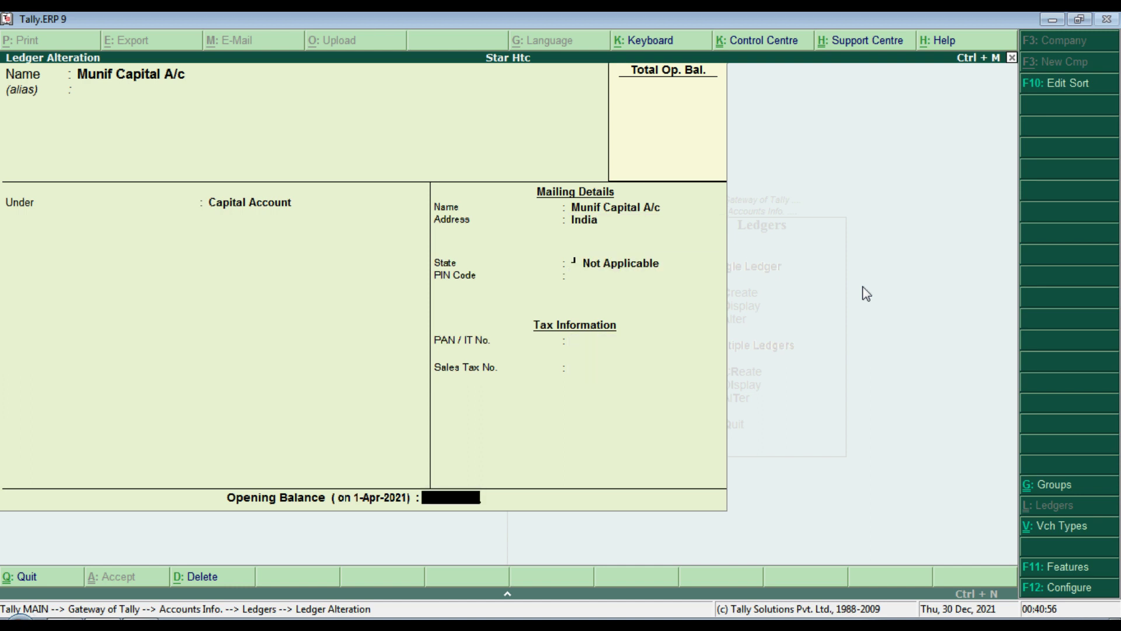
key(Return)
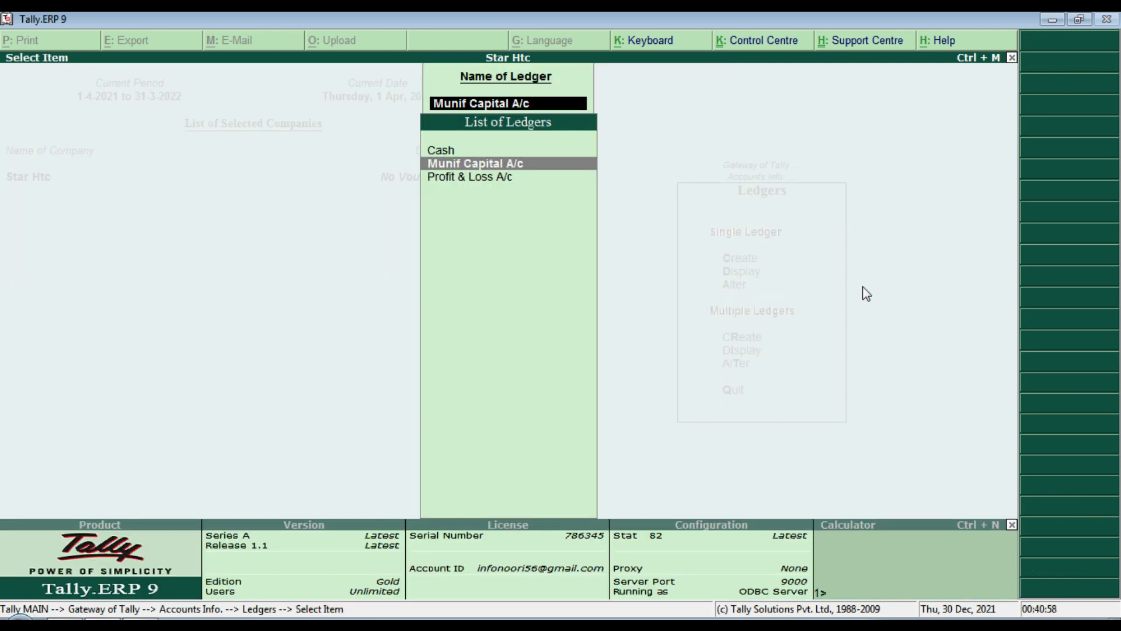
key(Escape)
key(Escape)
key(Escape)
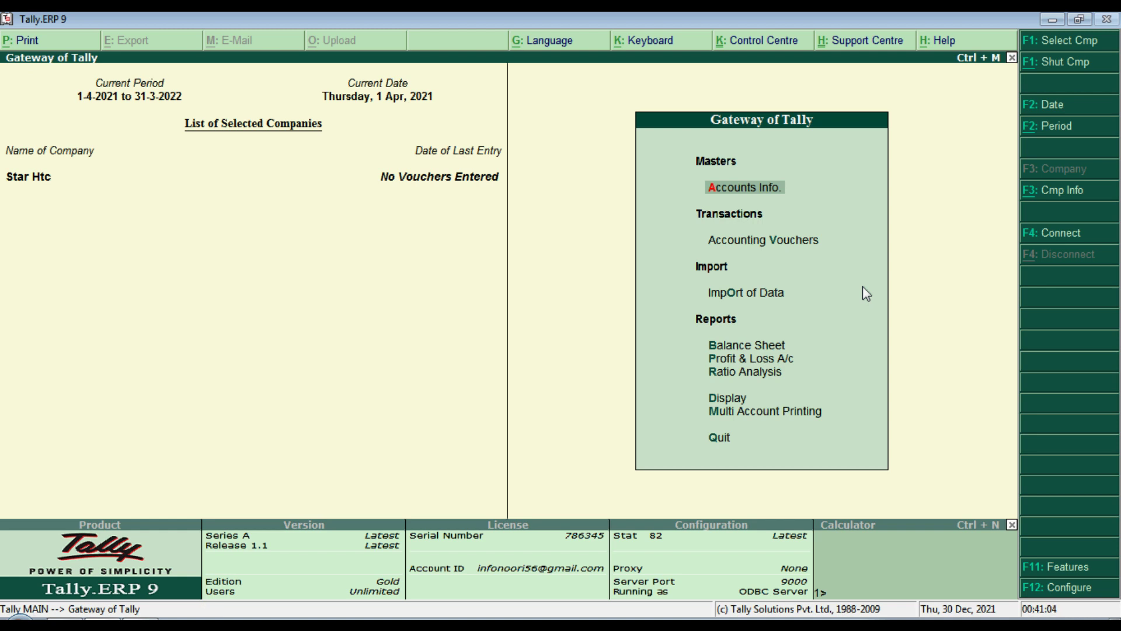
Step: Check the Sales A/c line on the task sheet and start a new ledger named Sales A/c
key(alt+Tab)
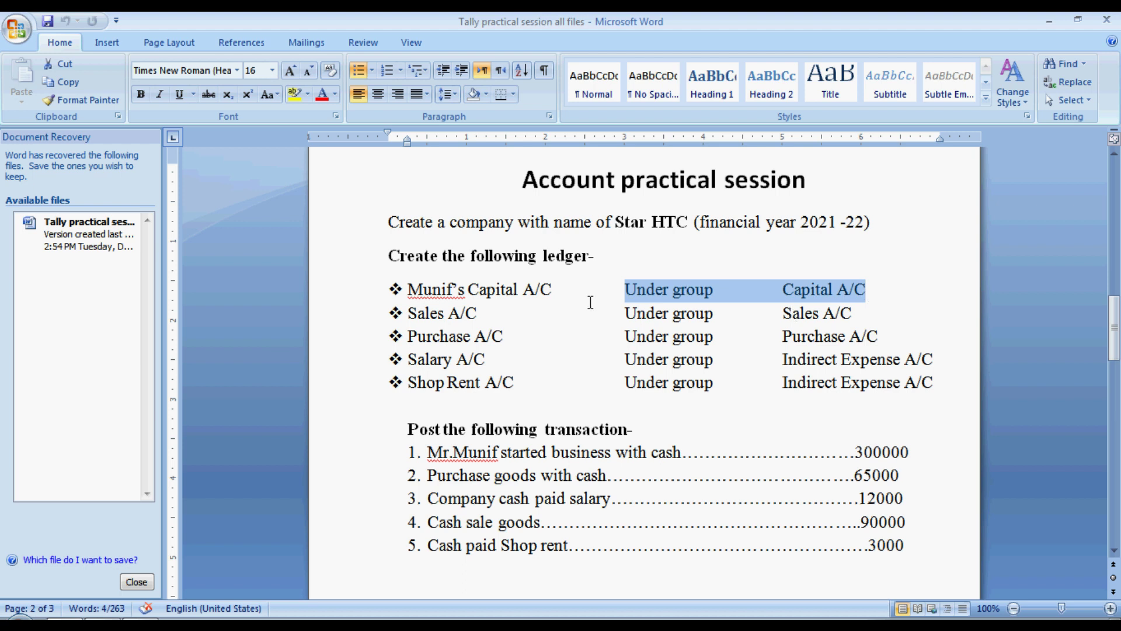
drag(410, 321, 862, 322)
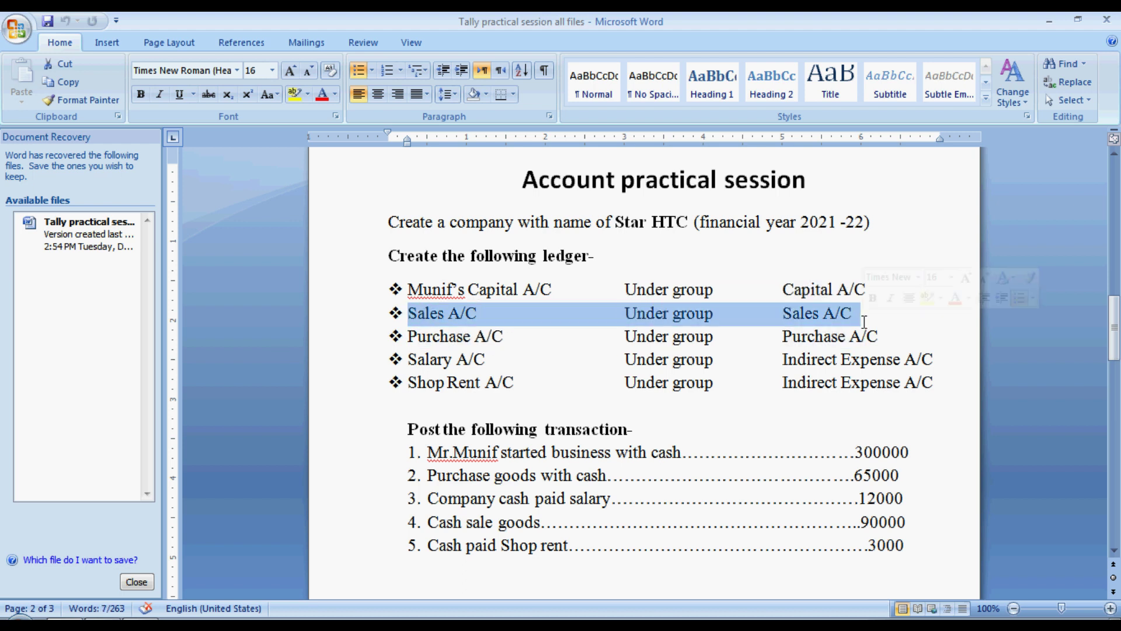
key(alt+Tab)
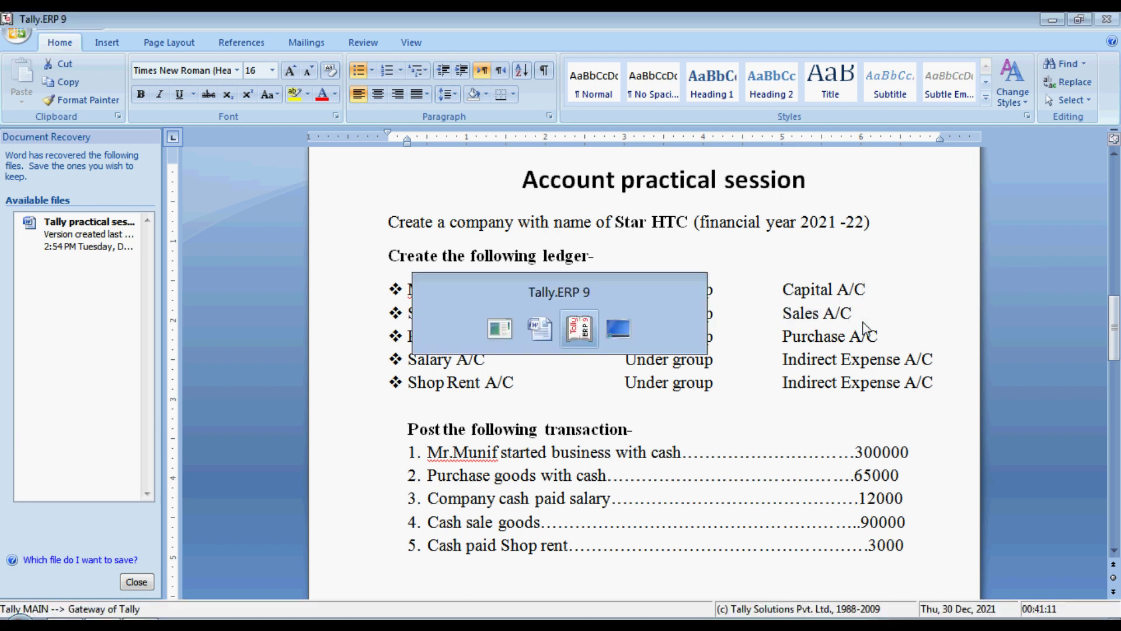
key(Return)
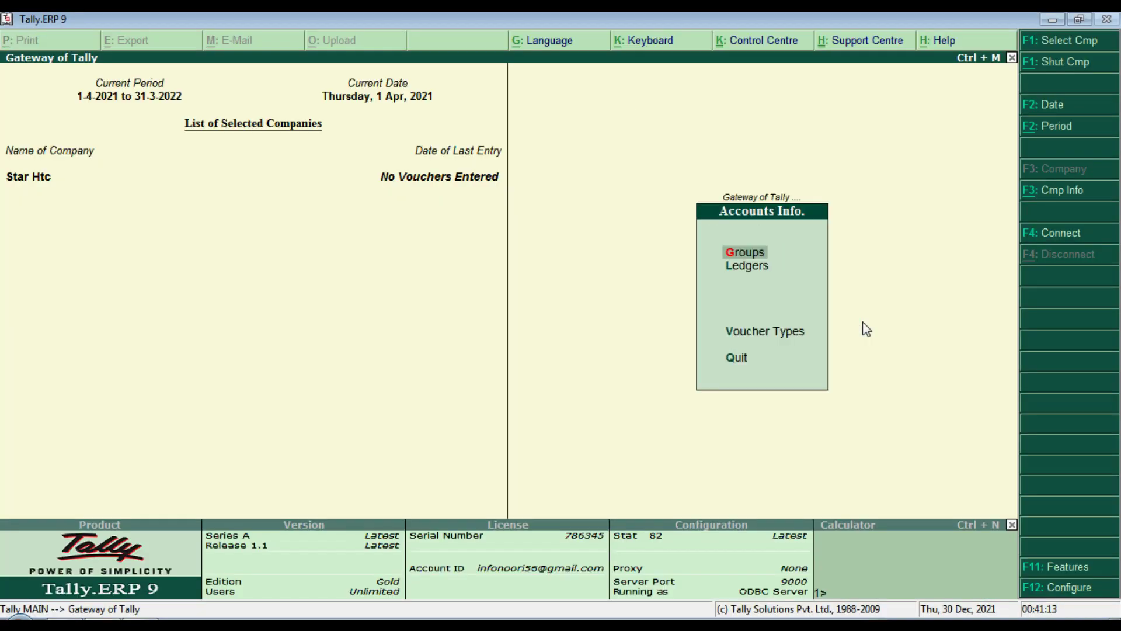
key(Return)
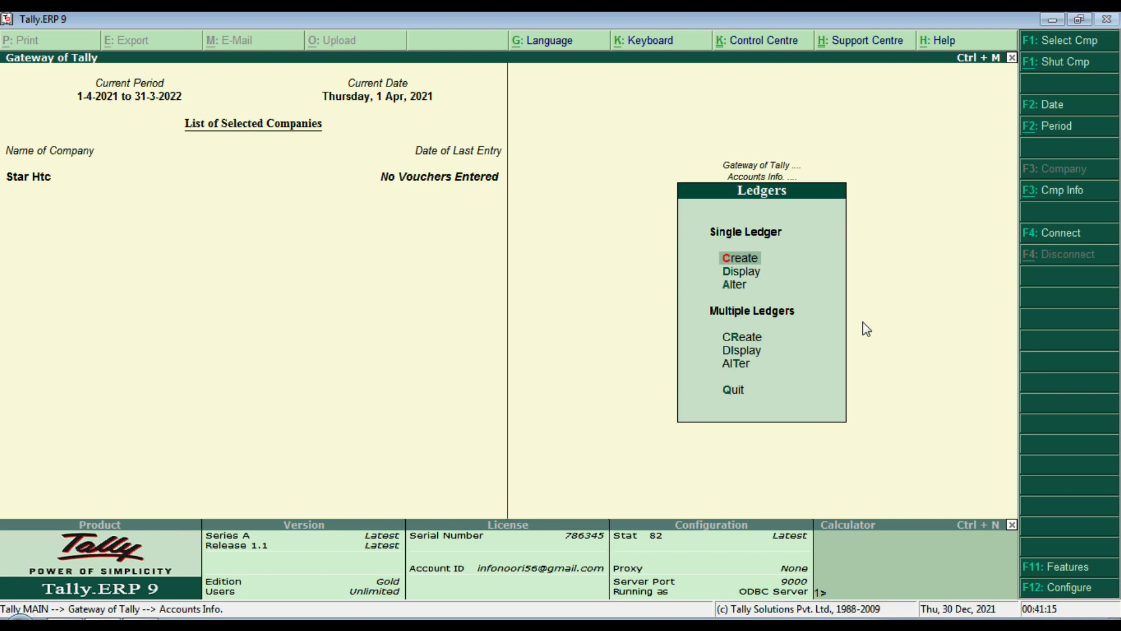
key(Return)
text(Sales a/c)
key(Return)
key(Return)
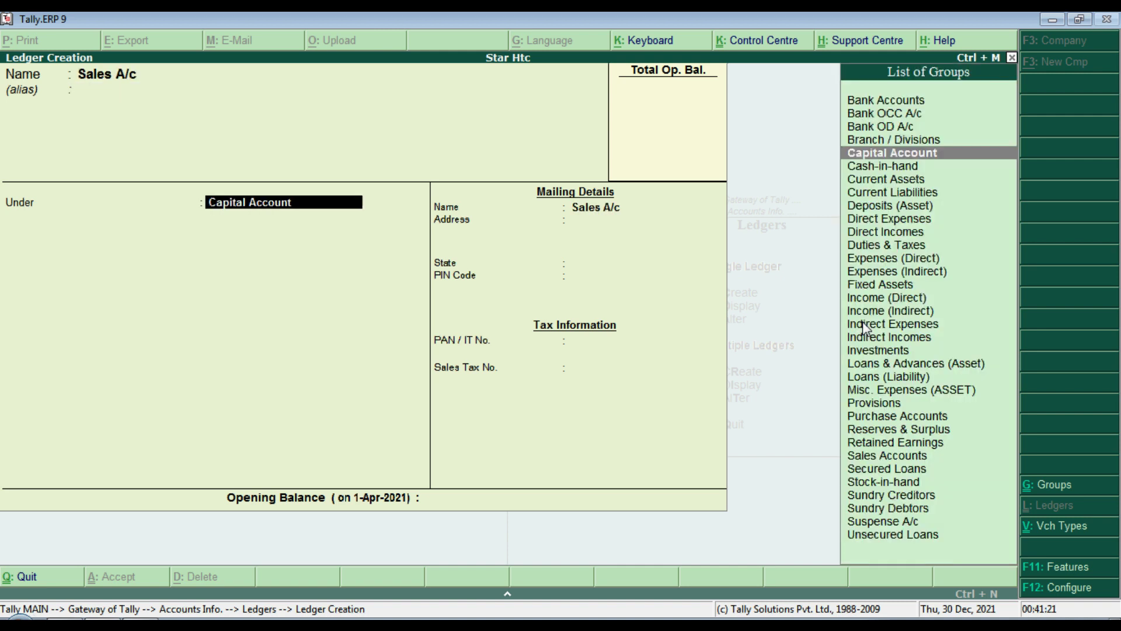
Step: Place Sales A/c under the Sales Accounts group and save the ledger
text(Sa)
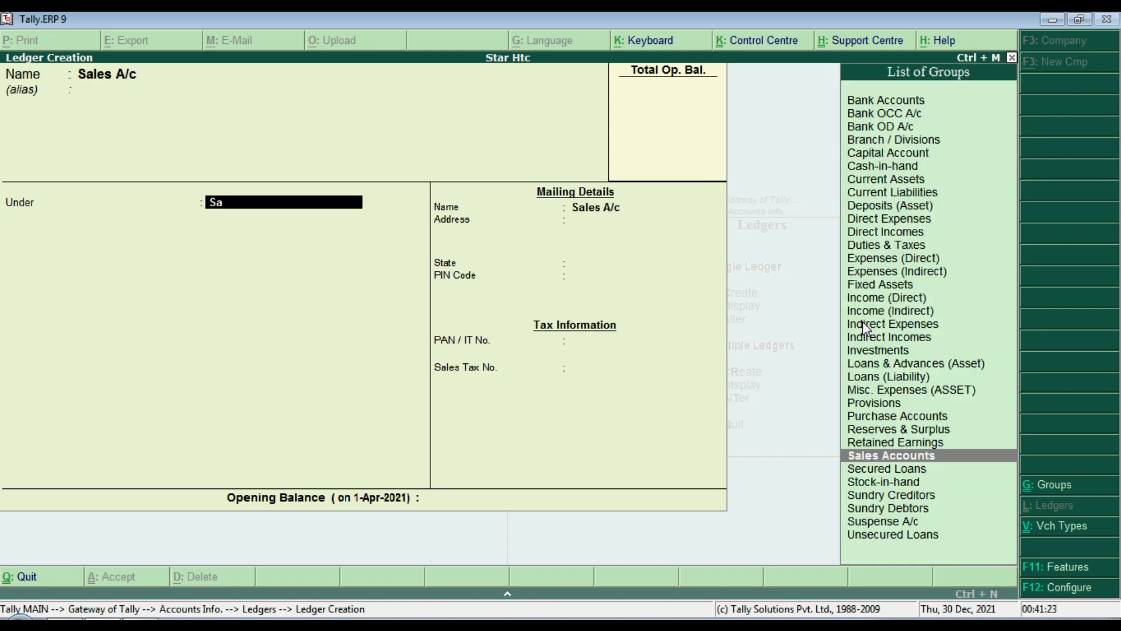
key(Return)
key(Return)
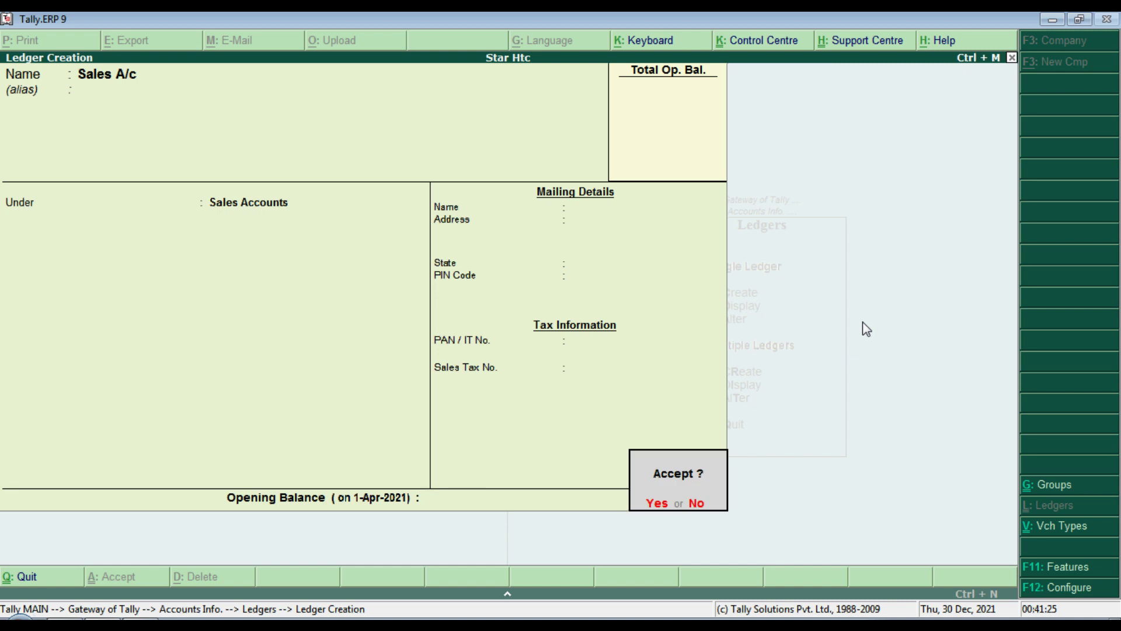
key(Return)
key(Escape)
key(y)
key(Escape)
key(Escape)
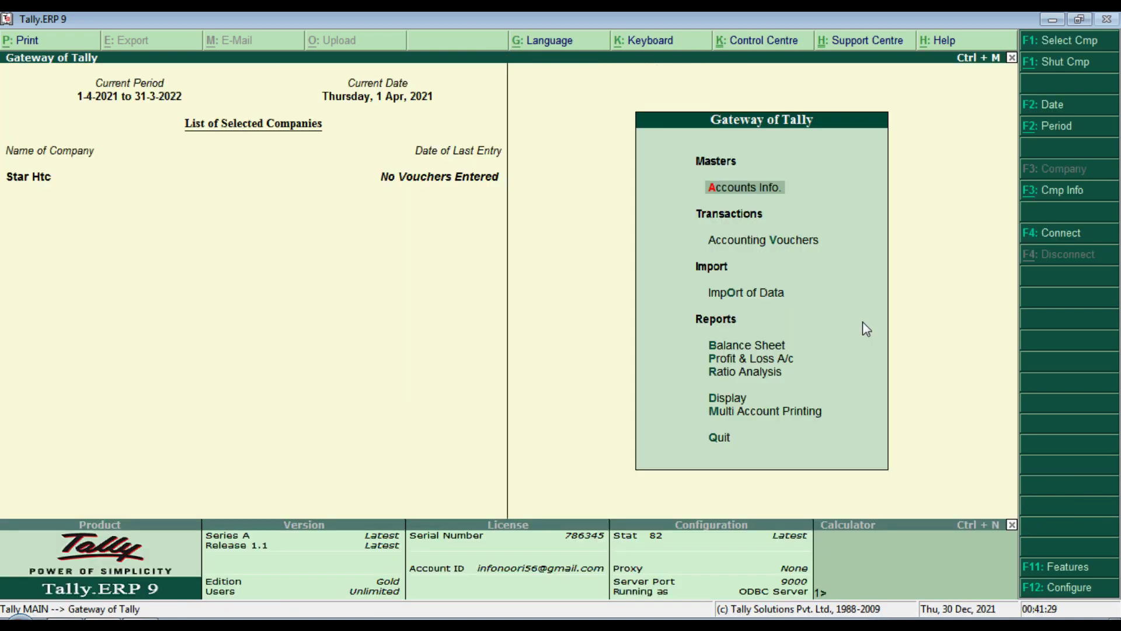
Step: Open Sales A/c in Ledger Display to confirm its Sales Accounts group
key(alt+Tab)
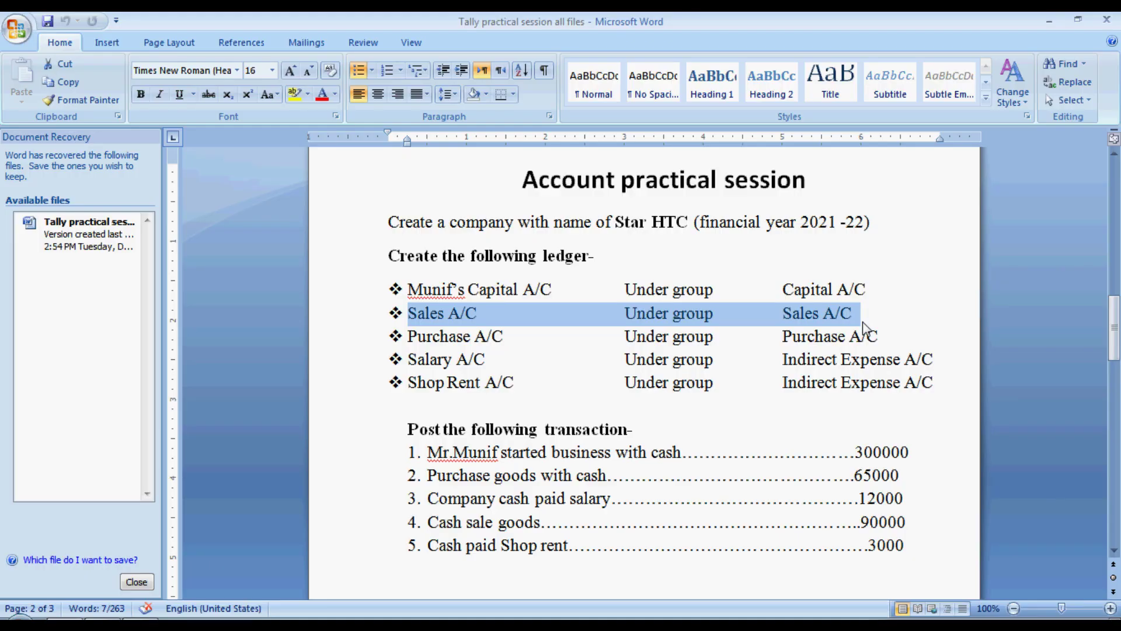
key(alt+Tab)
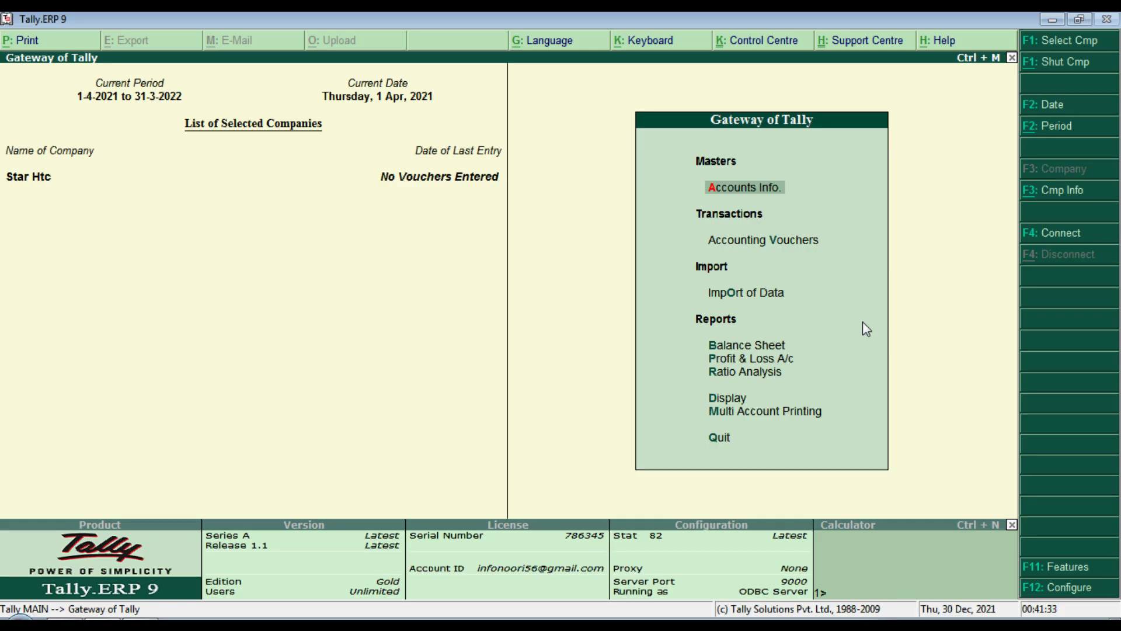
key(Down)
key(Down)
key(Up)
key(Up)
key(Return)
key(Down)
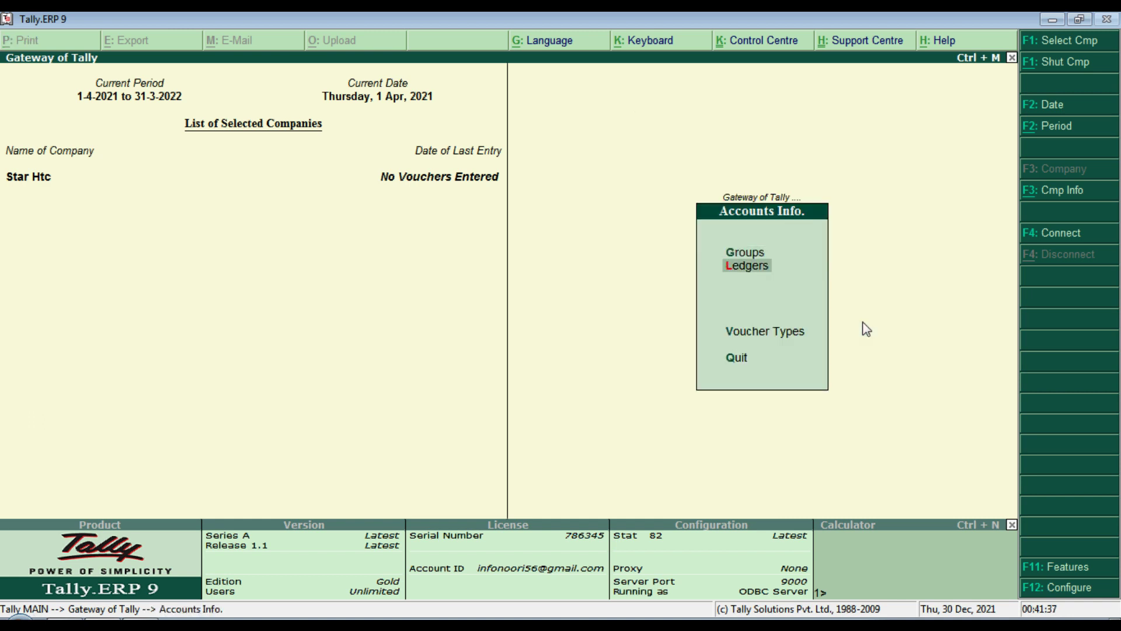
key(Return)
key(Down)
key(Return)
key(Down)
key(Down)
key(Down)
key(Return)
key(Escape)
key(Escape)
key(Escape)
key(Escape)
key(Escape)
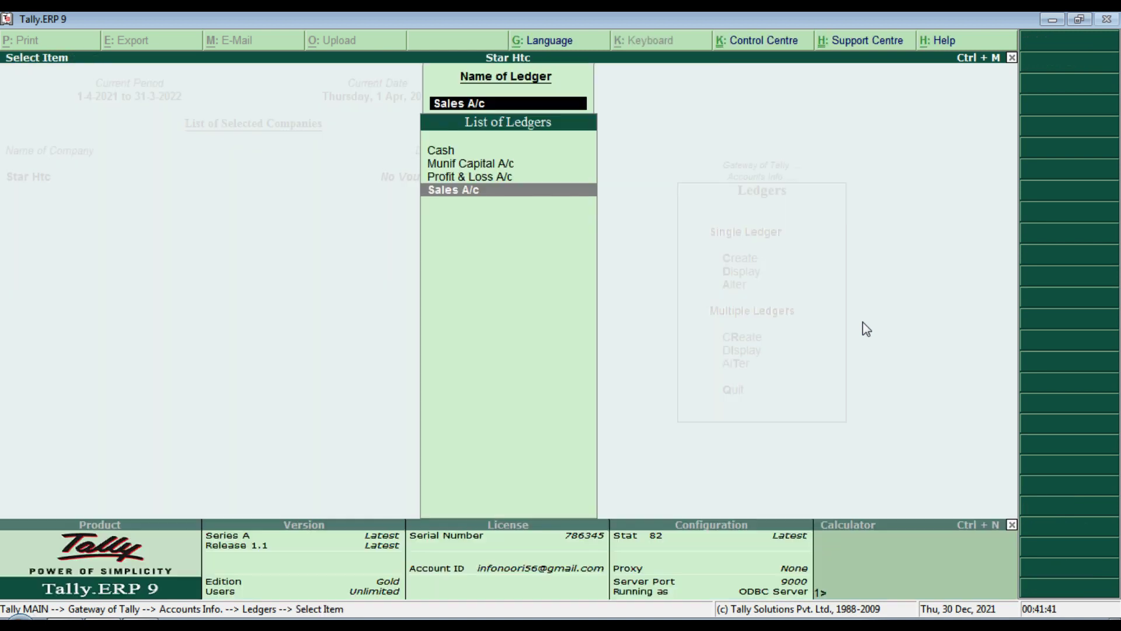
key(Escape)
key(Escape)
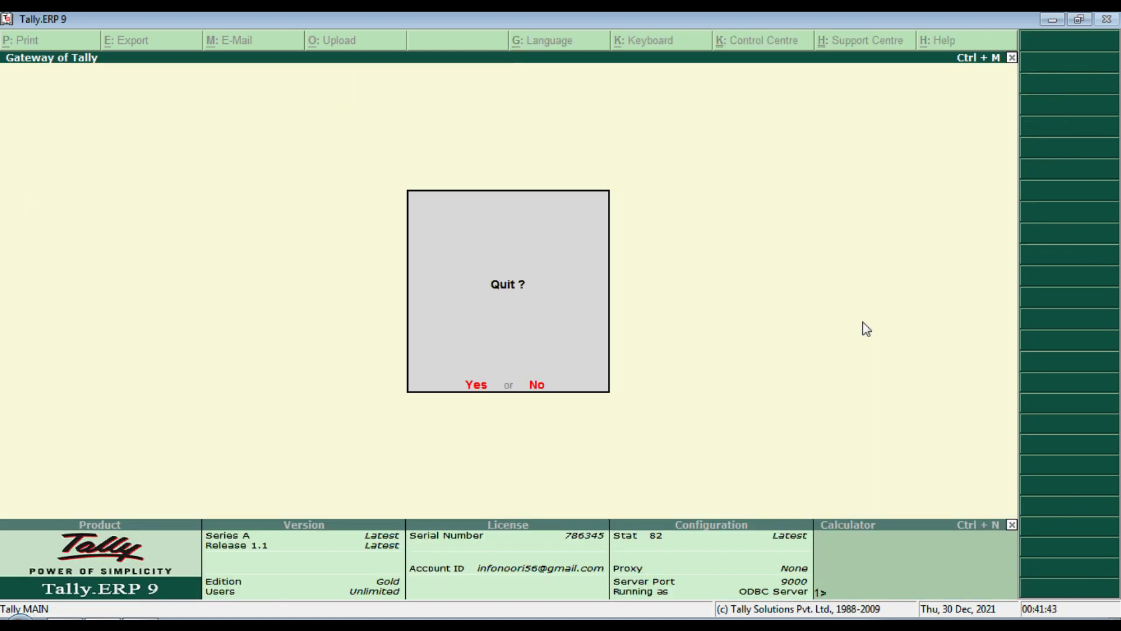
key(alt+Tab)
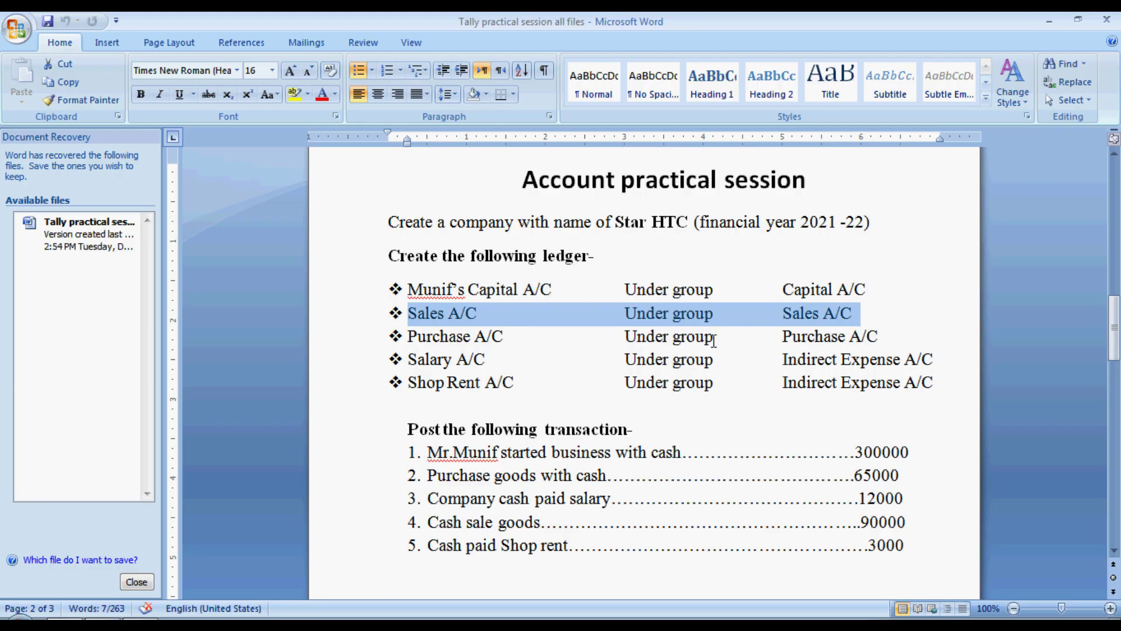
Step: Check the next task line and start a new ledger named Purchase A/c
drag(408, 337, 905, 336)
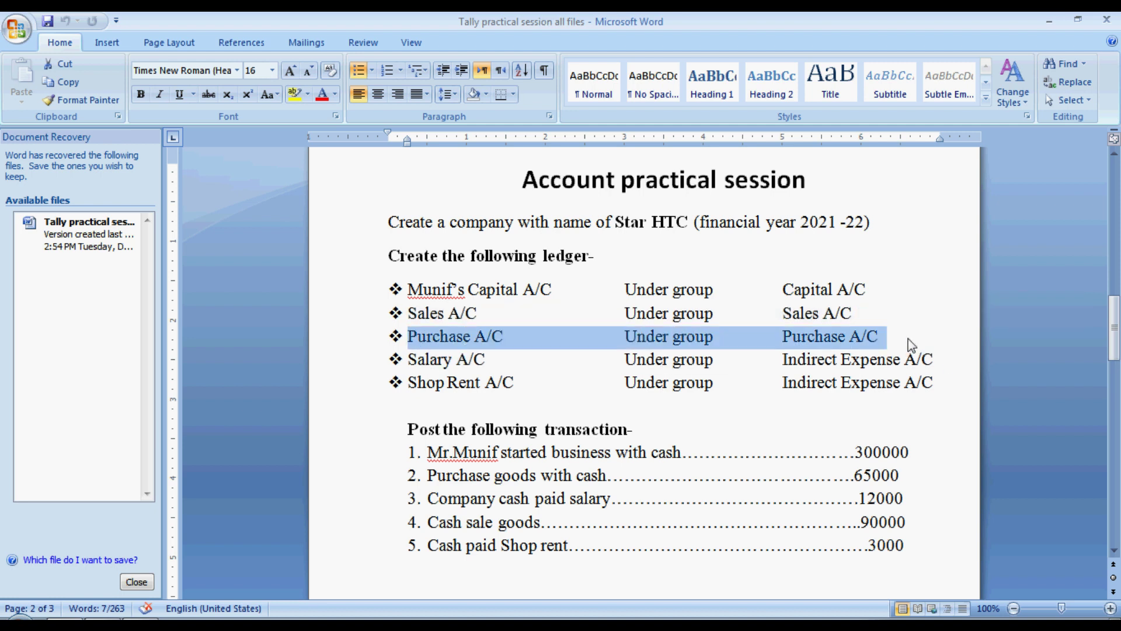
key(alt+Tab)
key(n)
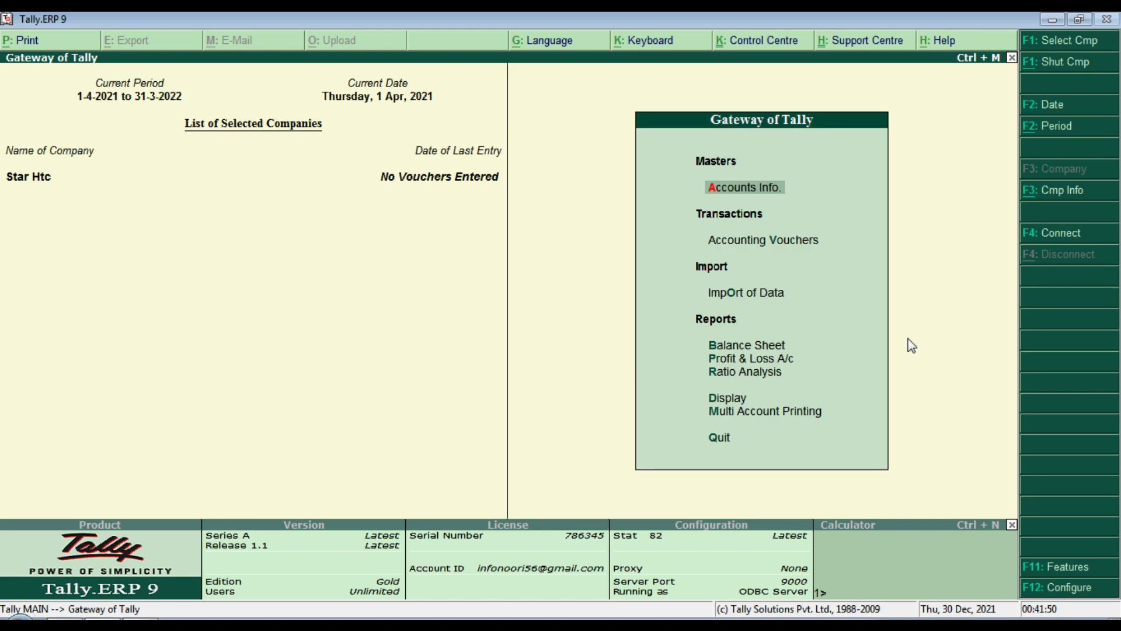
key(Return)
key(Down)
key(Return)
key(Return)
text(P)
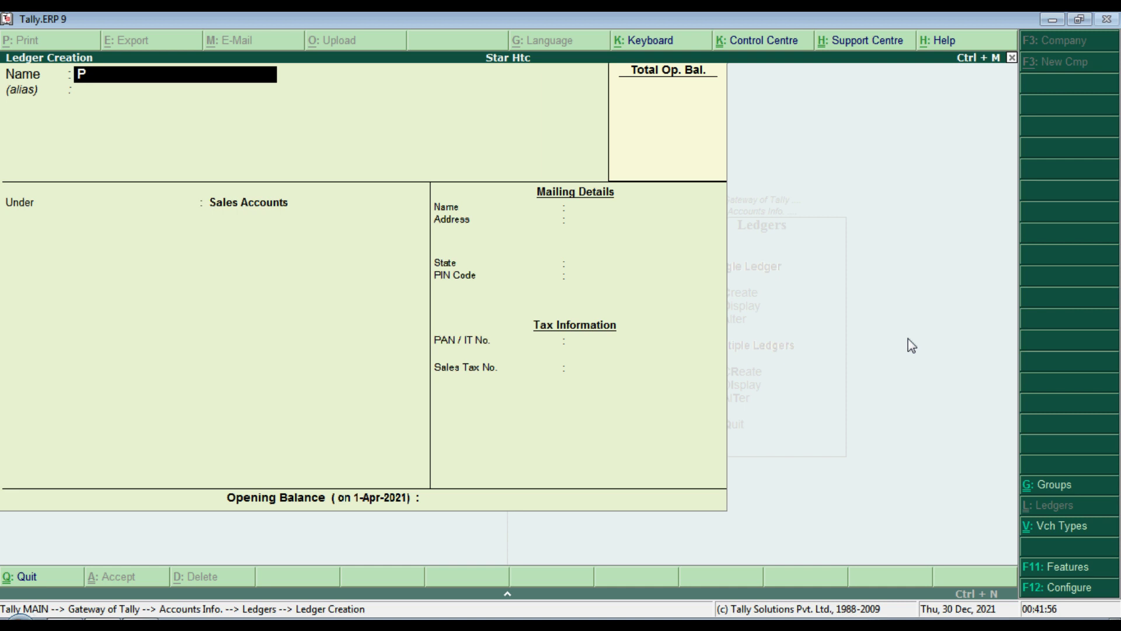
text(urchase a/c)
key(Return)
key(Return)
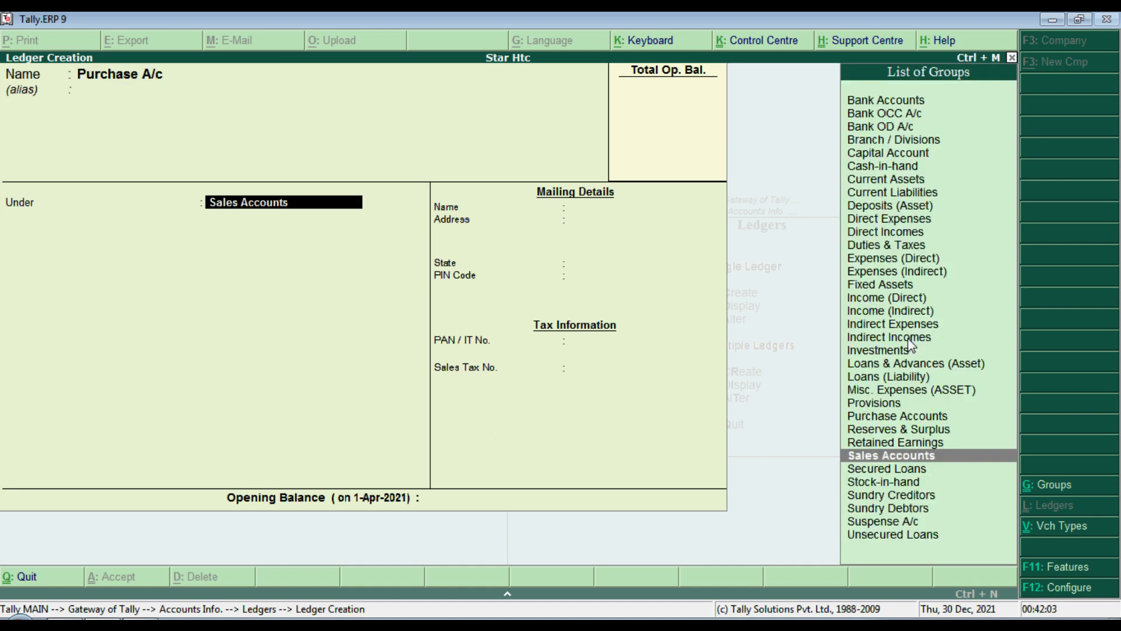
Step: Assign Purchase A/c to the Purchase Accounts group and save it
text(P)
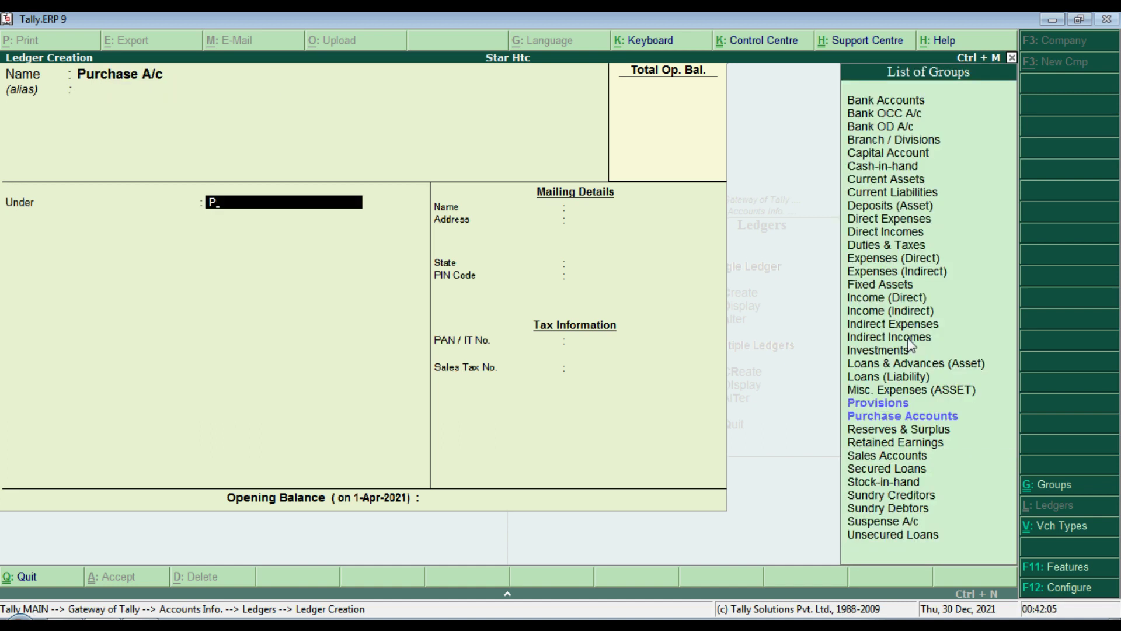
key(Up)
key(Up)
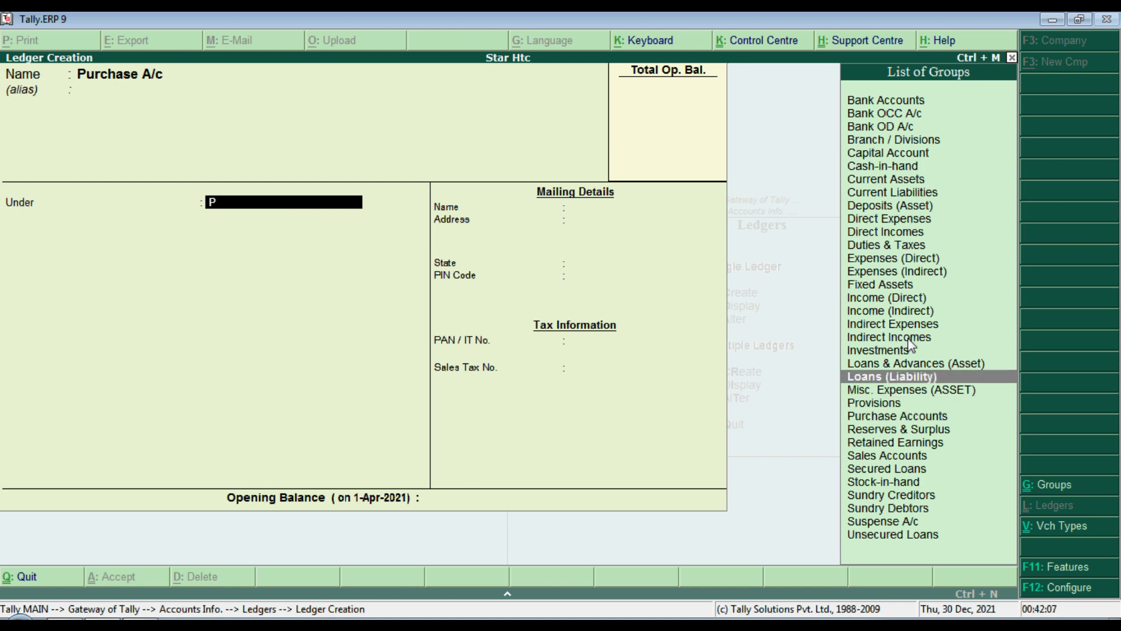
key(Down)
key(Down)
key(Down)
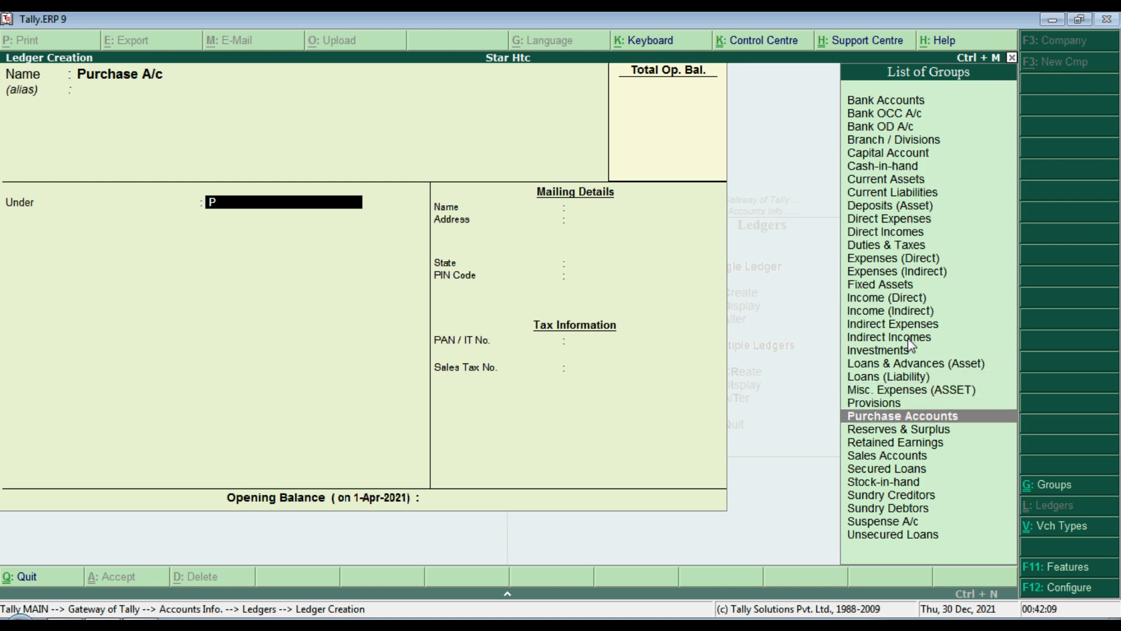
key(Return)
key(Return)
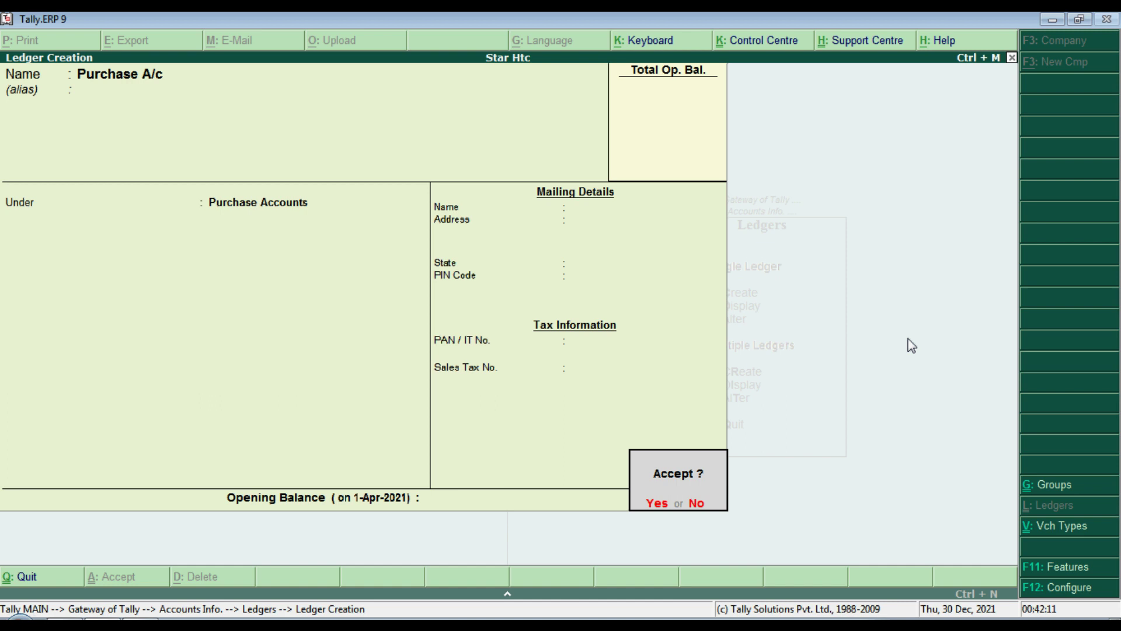
key(Return)
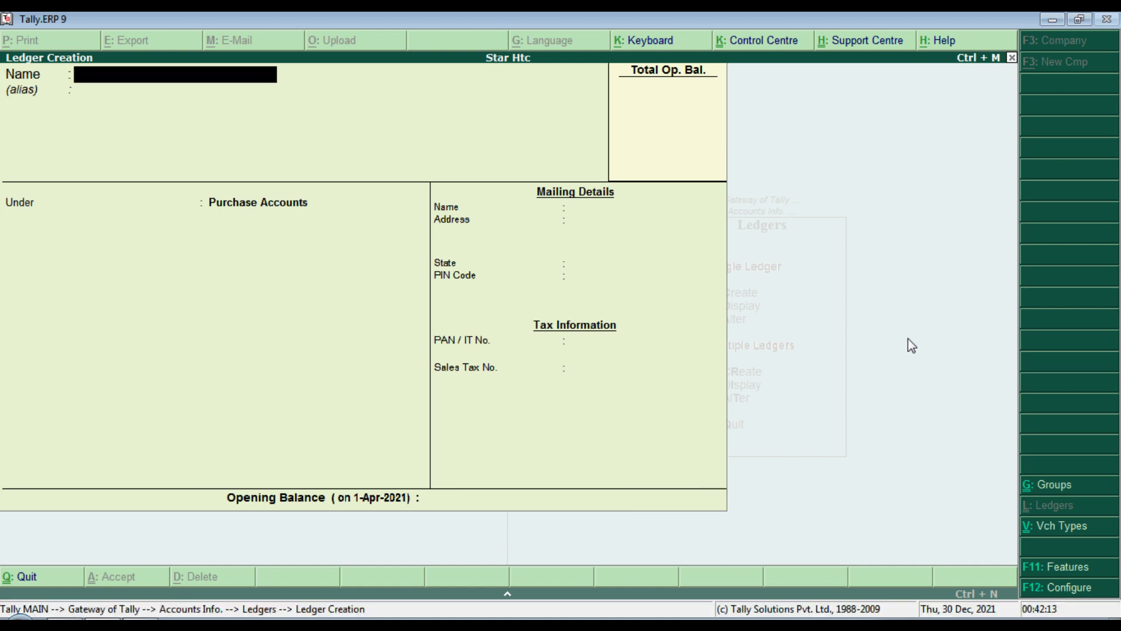
key(Escape)
key(Escape)
key(Escape)
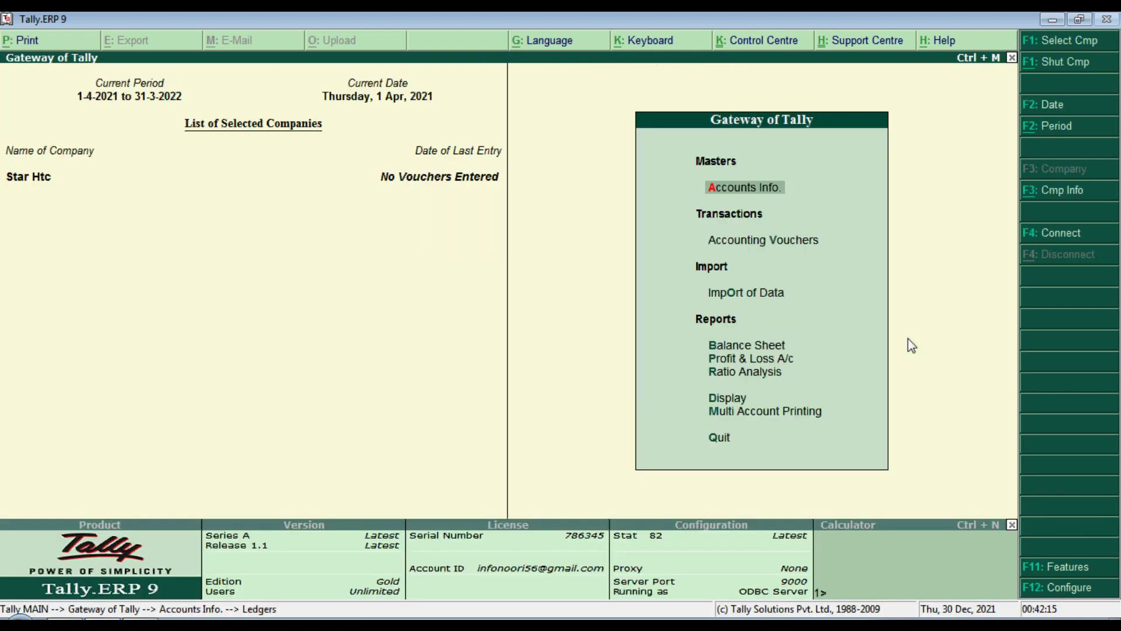
Step: Display the Purchase A/c ledger to verify it was saved under Purchase Accounts
key(Down)
key(Up)
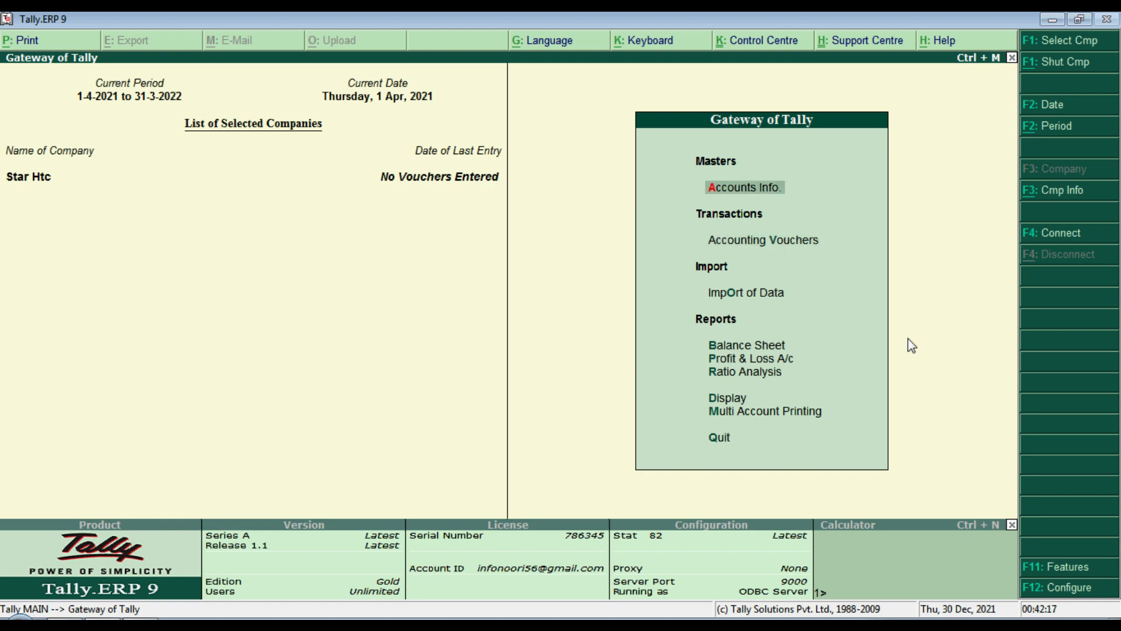
key(Return)
key(Down)
key(Return)
key(Down)
key(Down)
key(Down)
key(Up)
key(Up)
key(Return)
key(Down)
key(Down)
key(Down)
key(Down)
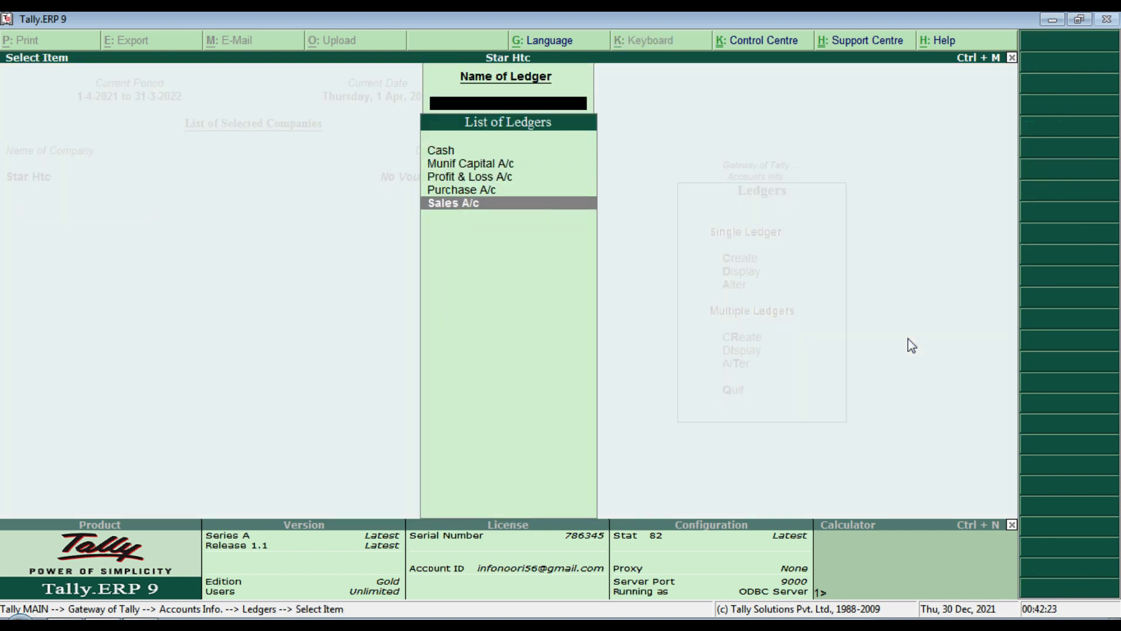
key(Up)
key(Return)
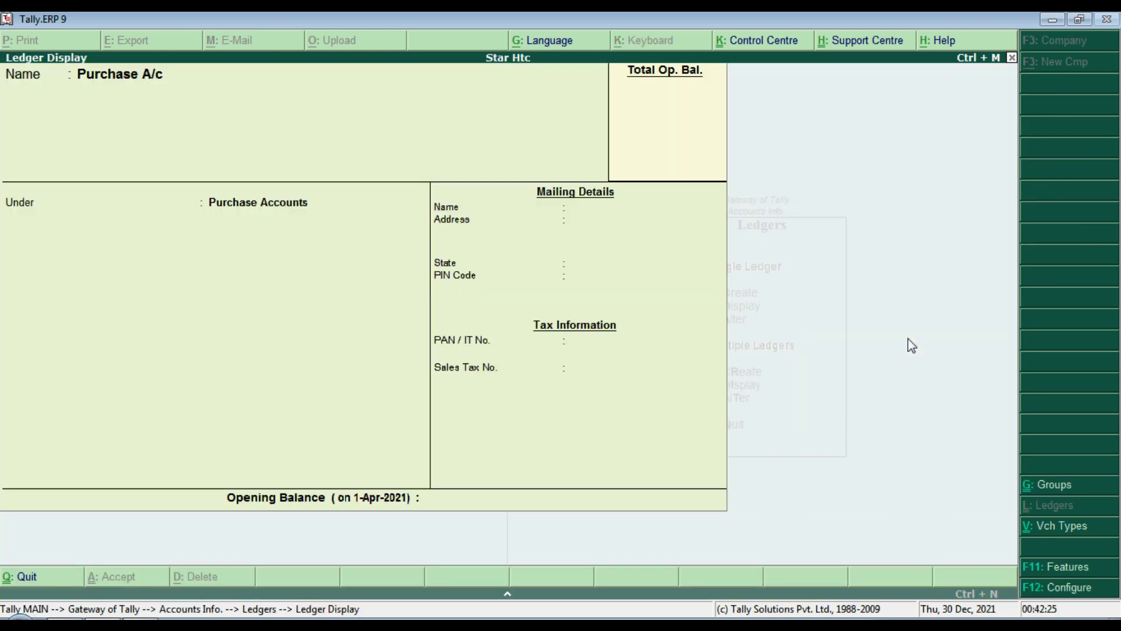
key(Escape)
key(Escape)
key(Escape)
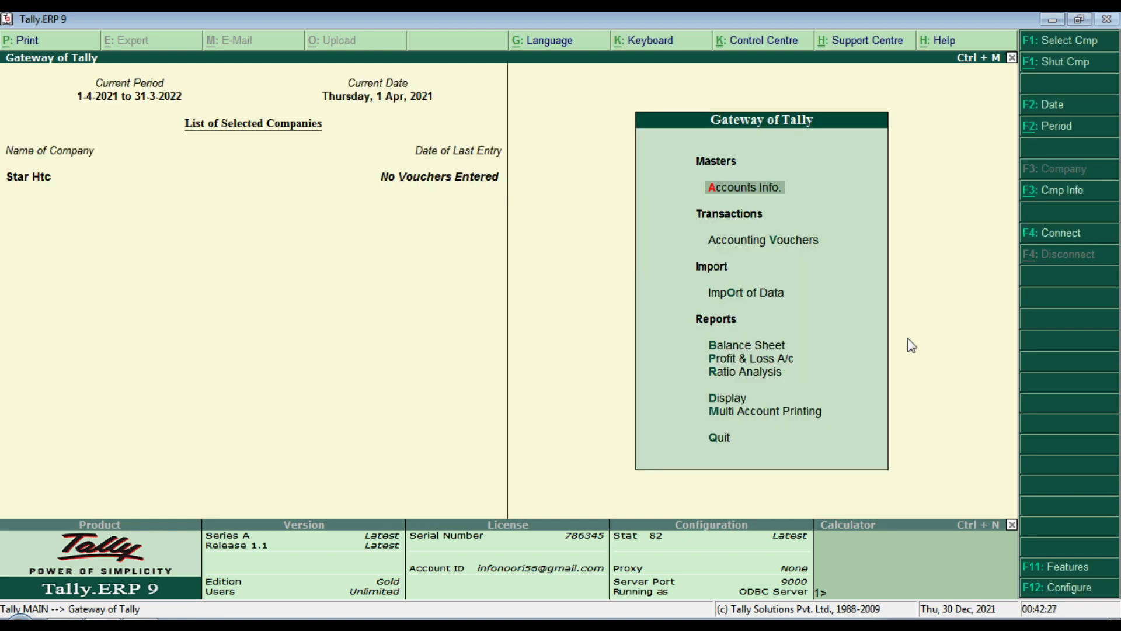
key(alt+Tab)
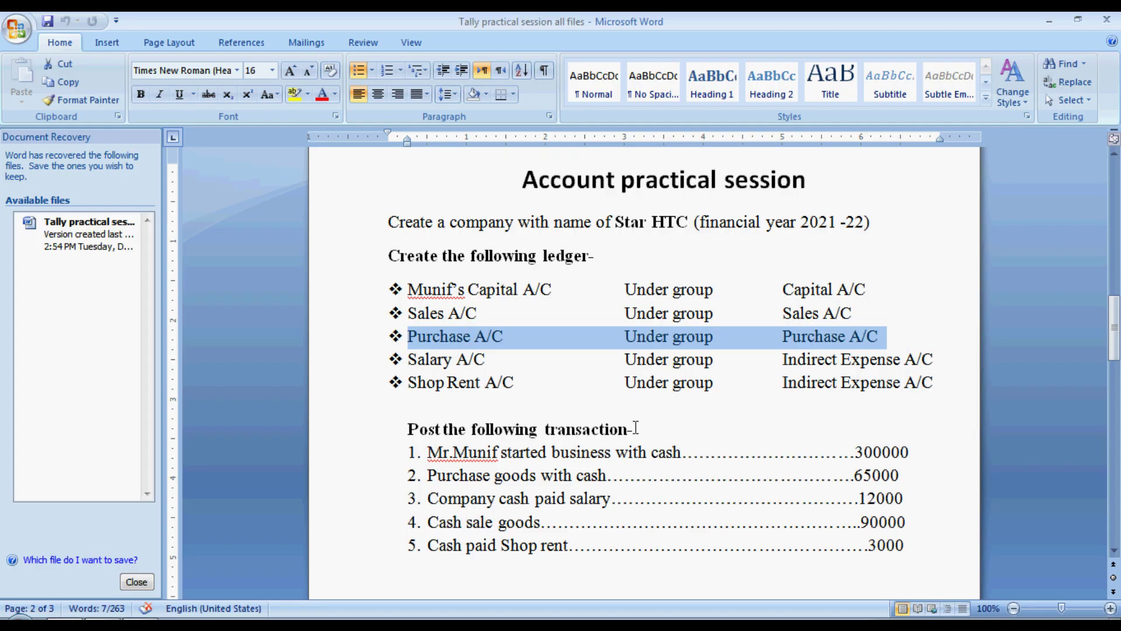
Step: Start a new ledger named Salary A/c
drag(409, 359, 945, 363)
key(alt+Tab)
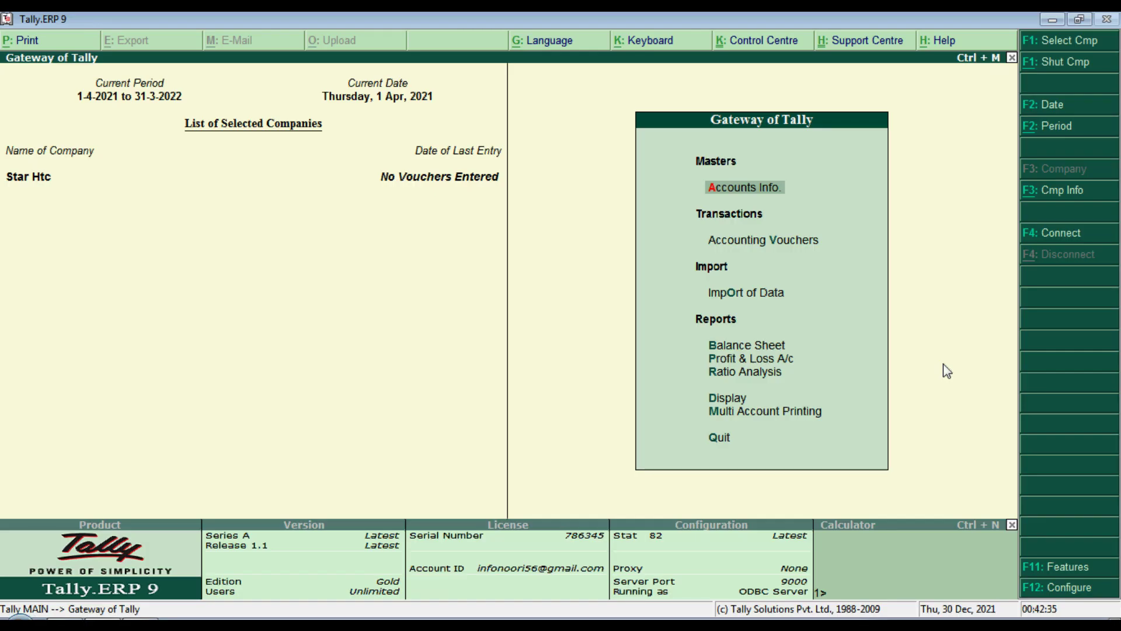
key(Return)
key(Down)
key(Return)
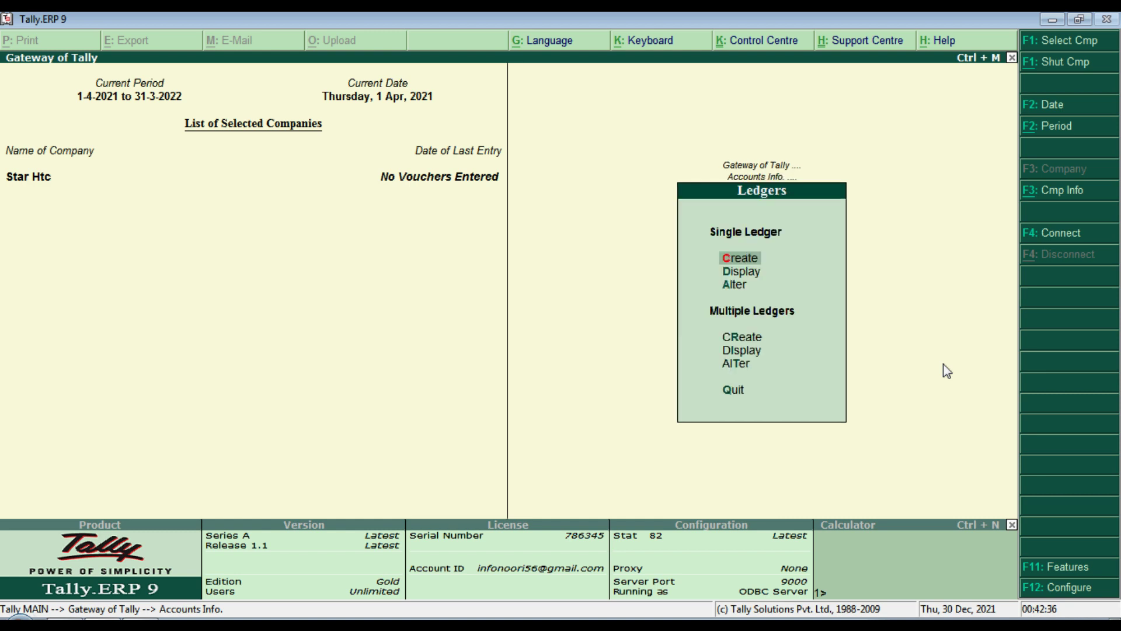
key(Return)
text(S)
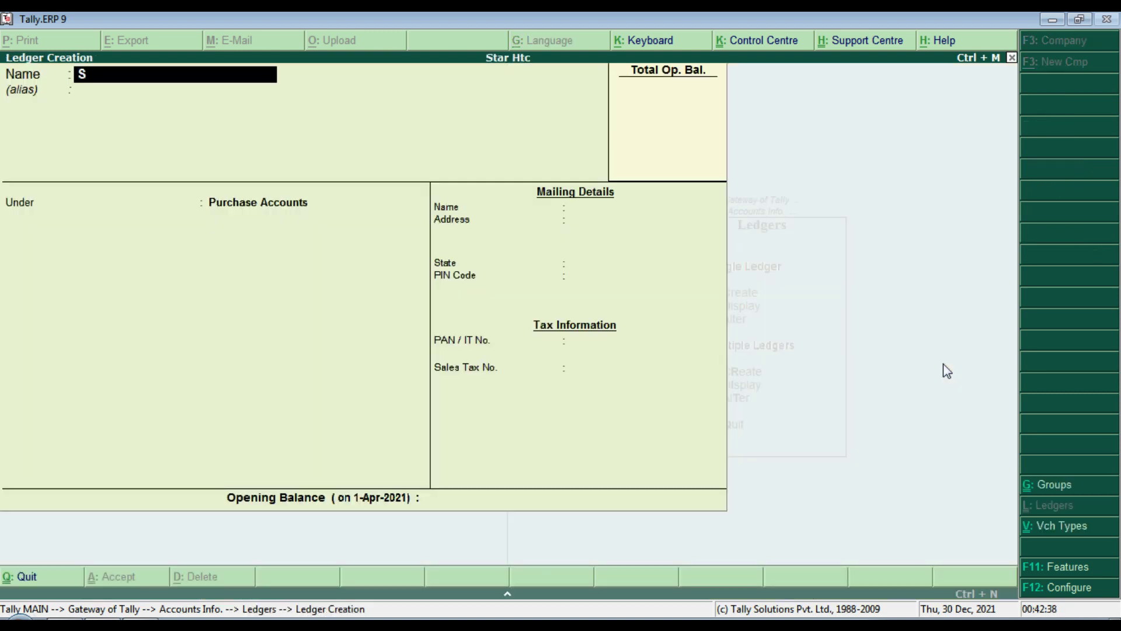
text(alary a/c)
key(Return)
key(Return)
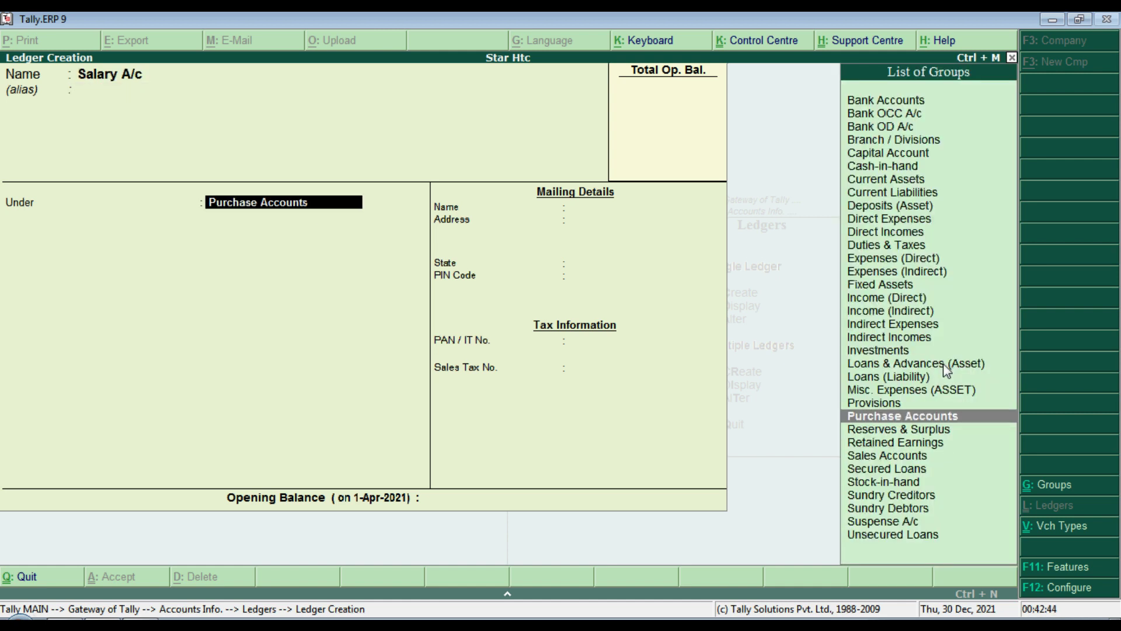
Step: Check the task sheet, then set Salary A/c's group to Indirect Expenses and save it
key(alt+Tab)
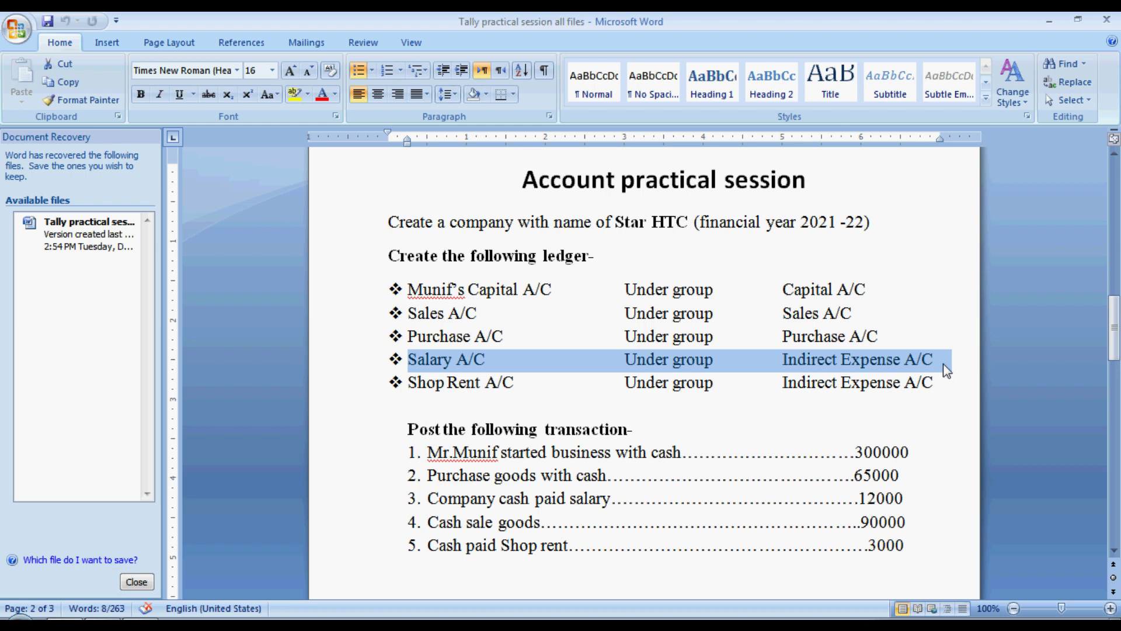
click(825, 360)
drag(779, 361, 932, 360)
key(alt+Tab)
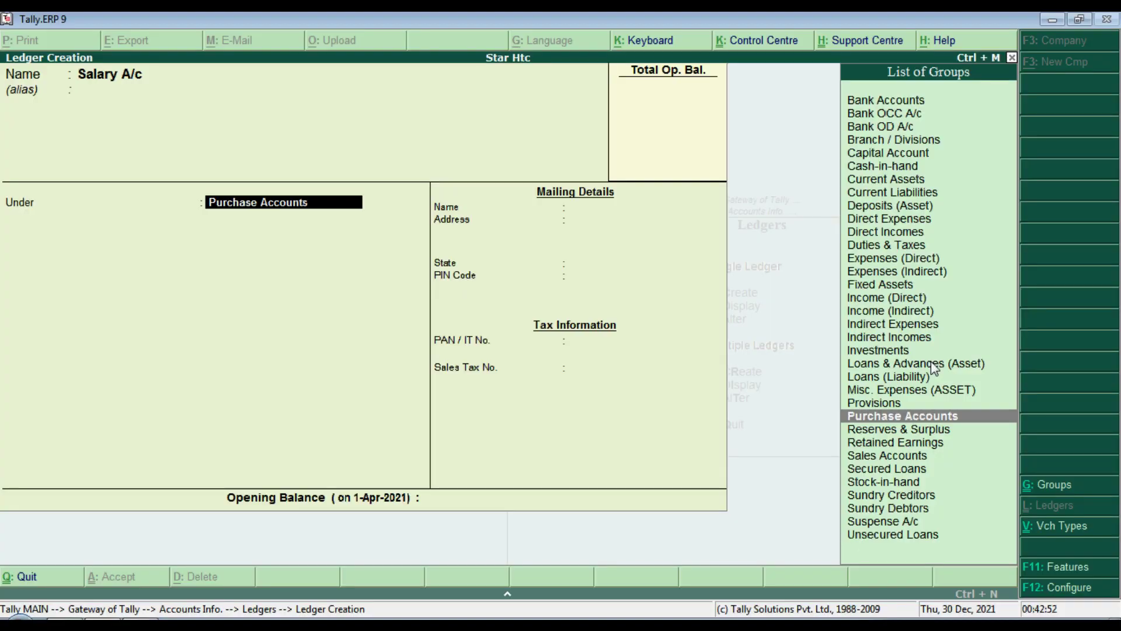
text(I)
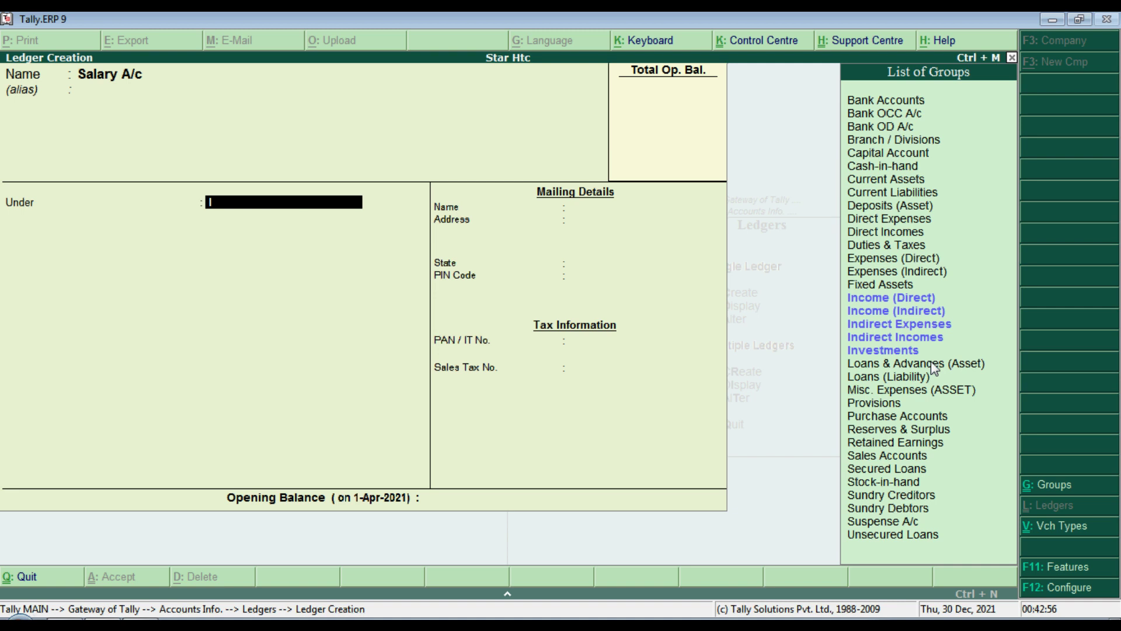
text(nd)
key(Up)
key(Up)
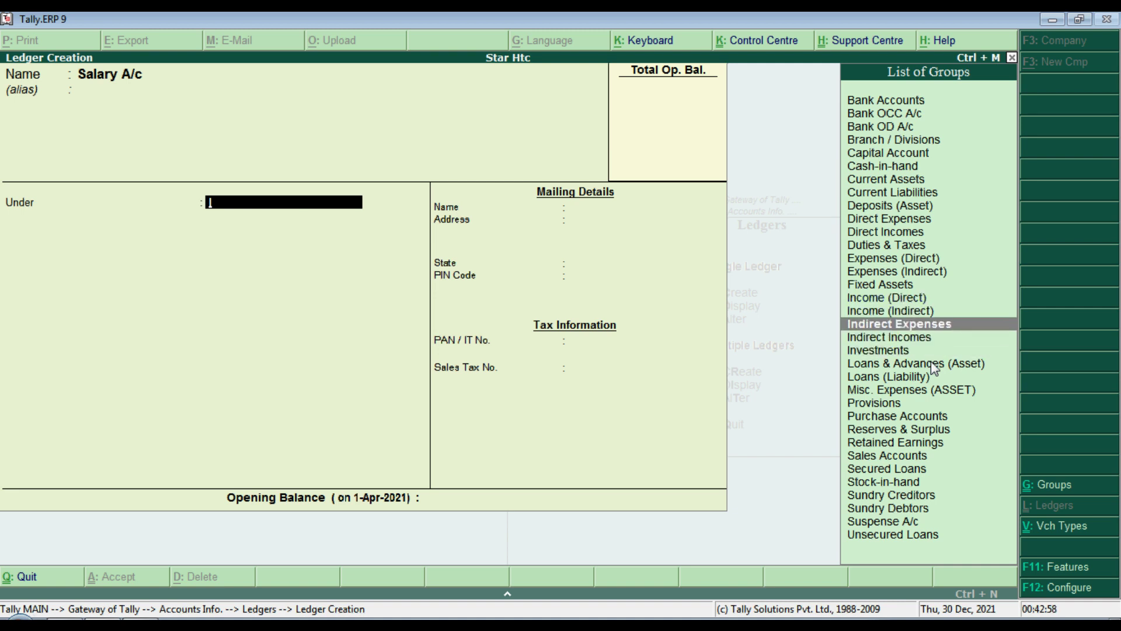
key(Return)
key(Return)
key(Return)
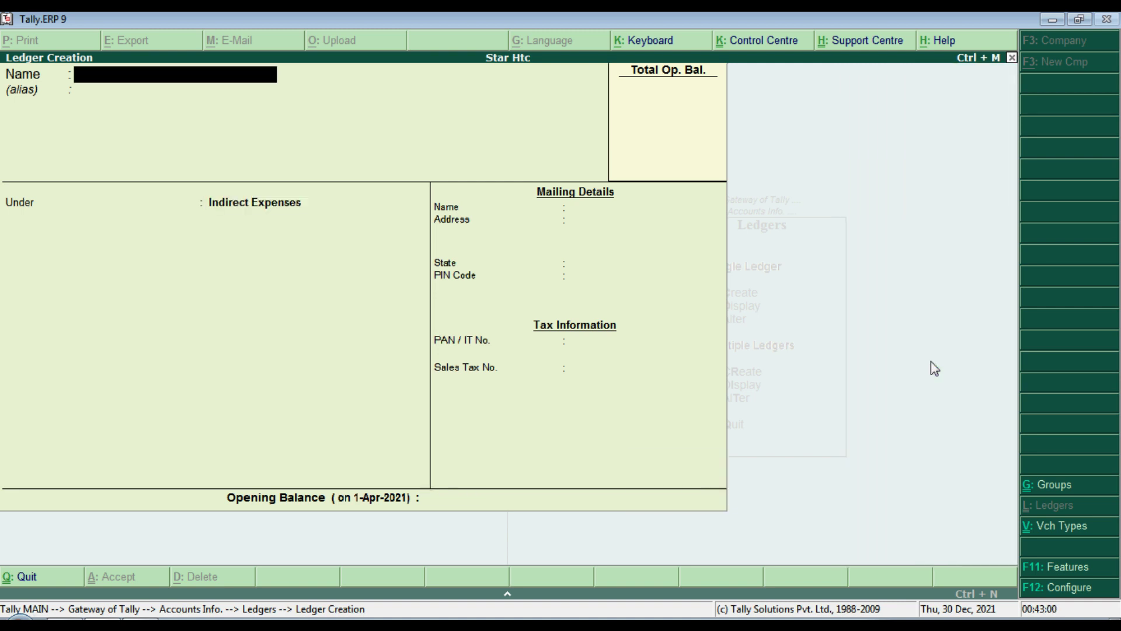
key(Escape)
key(Escape)
key(Escape)
key(Escape)
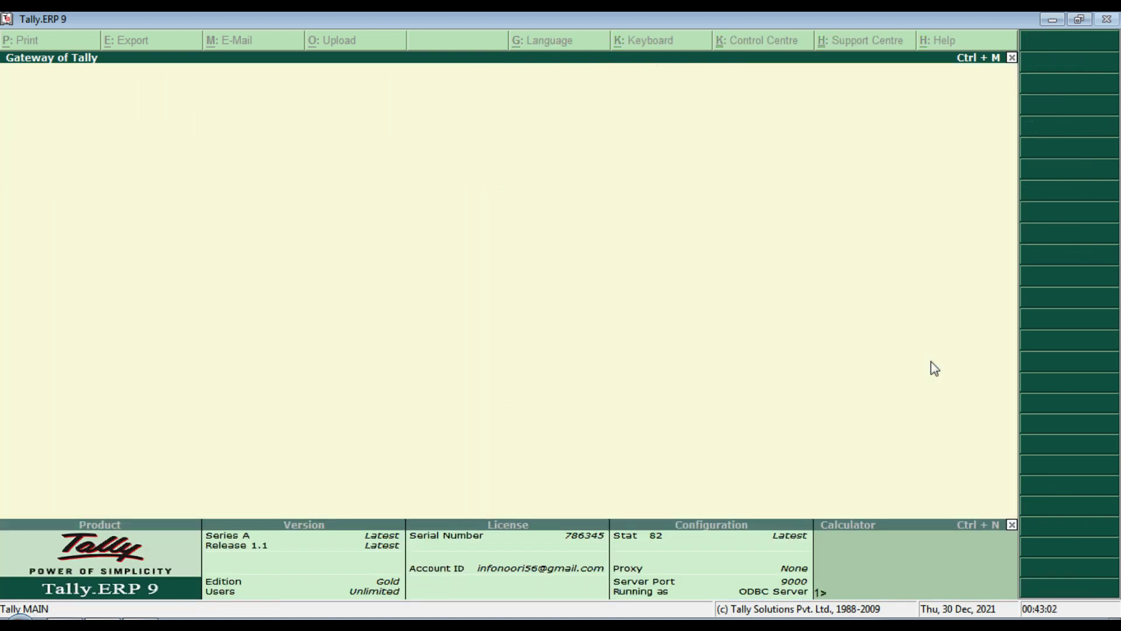
key(alt+Tab)
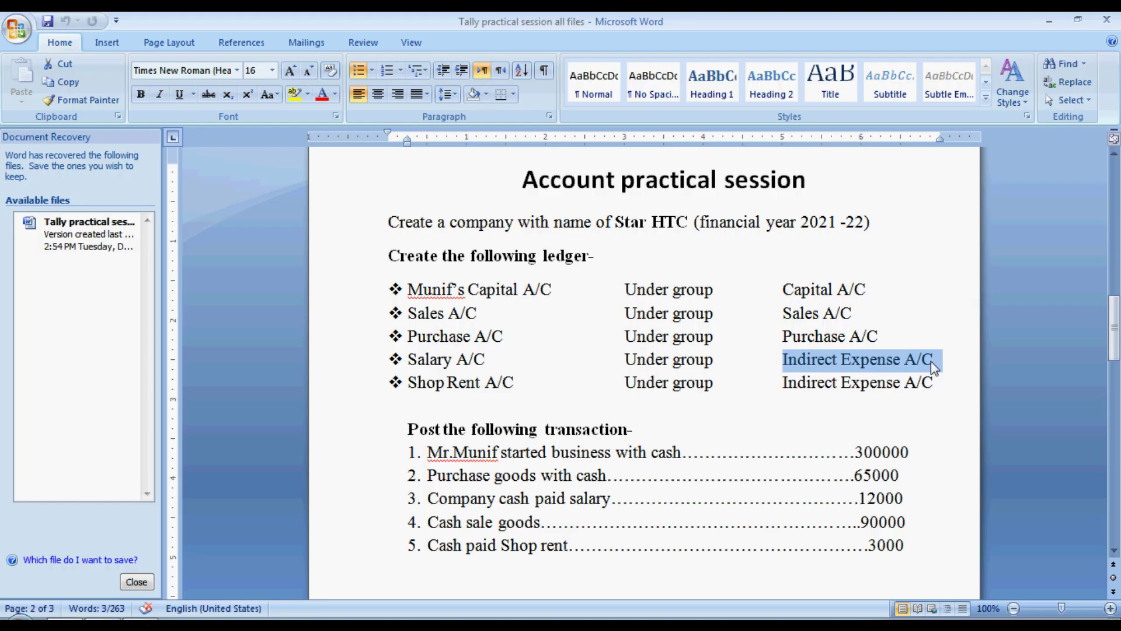
drag(412, 381, 938, 389)
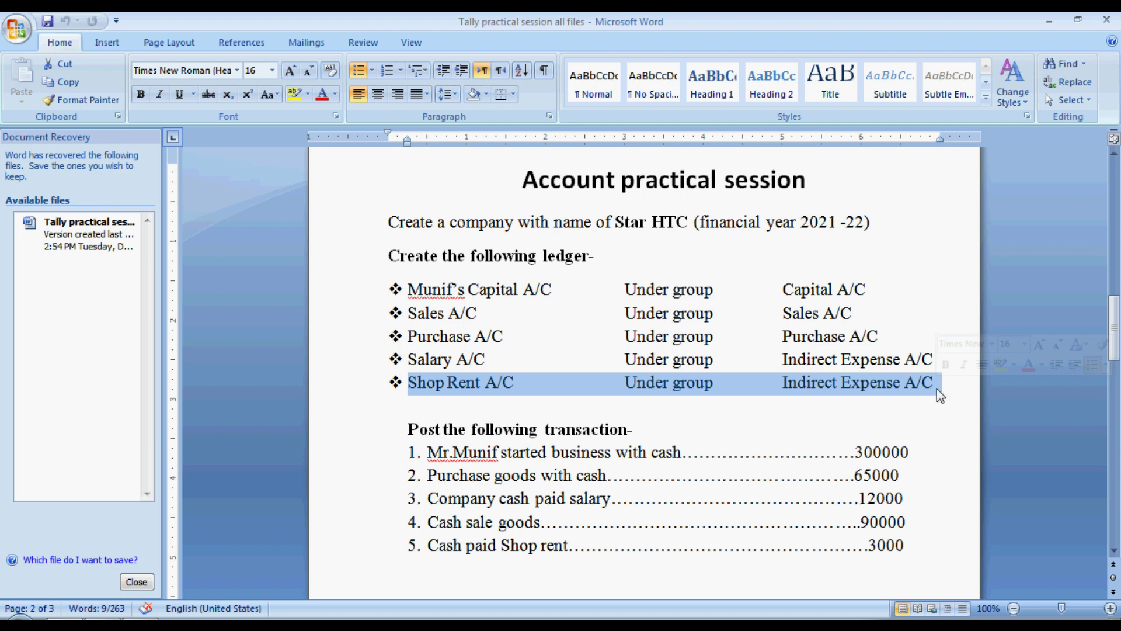
key(alt+Tab)
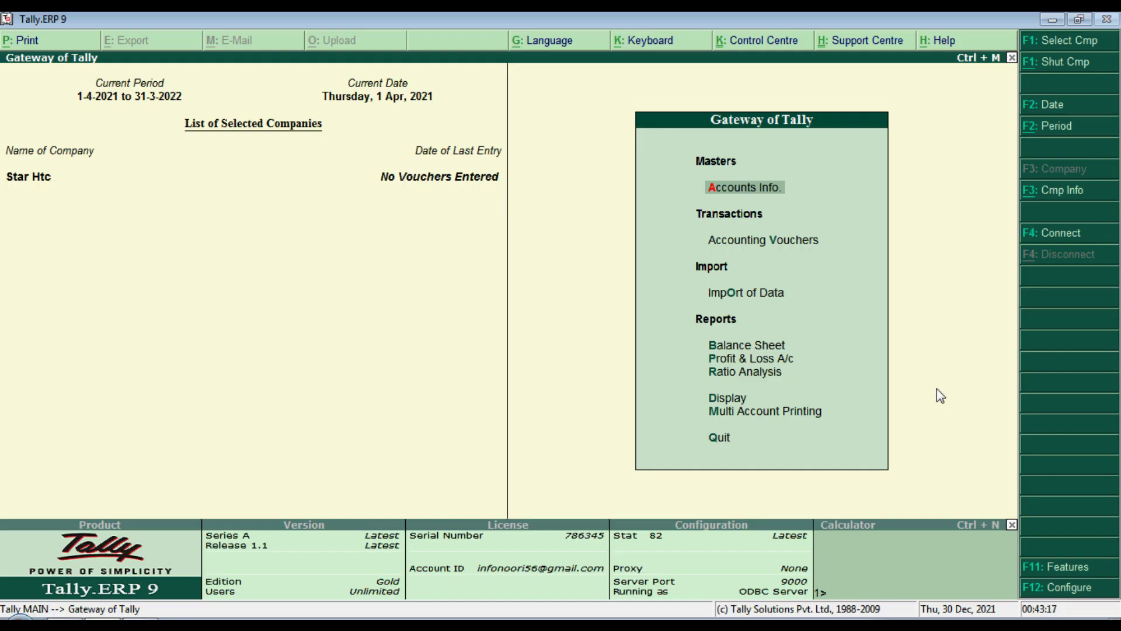
Step: Start a new ledger named Shop Rent
key(Return)
key(Down)
key(Return)
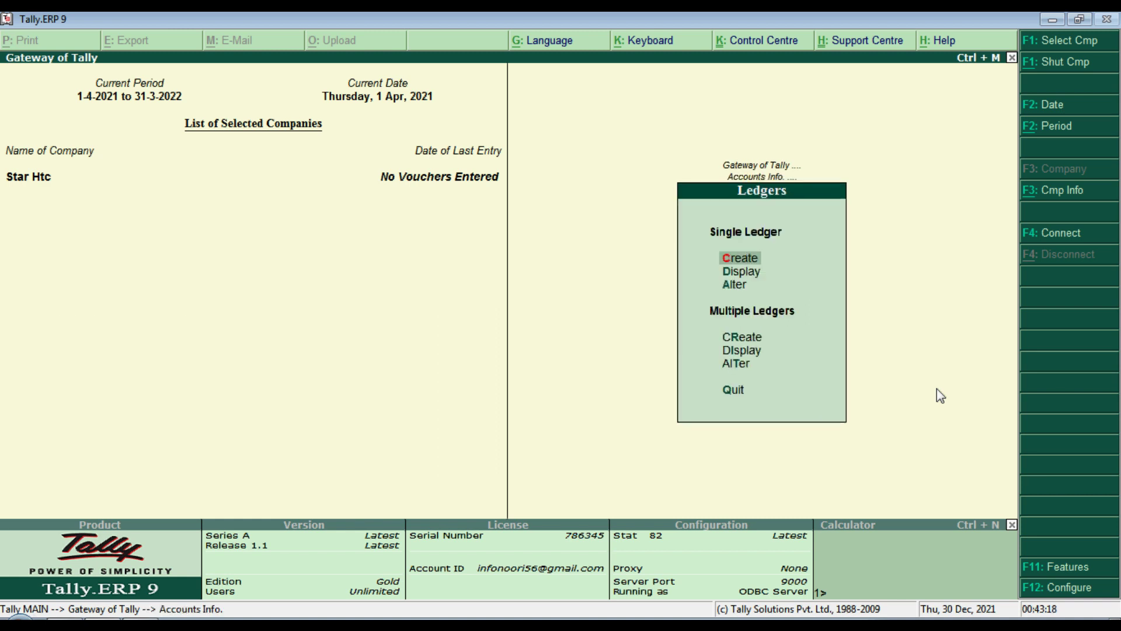
key(Return)
text(Shopr)
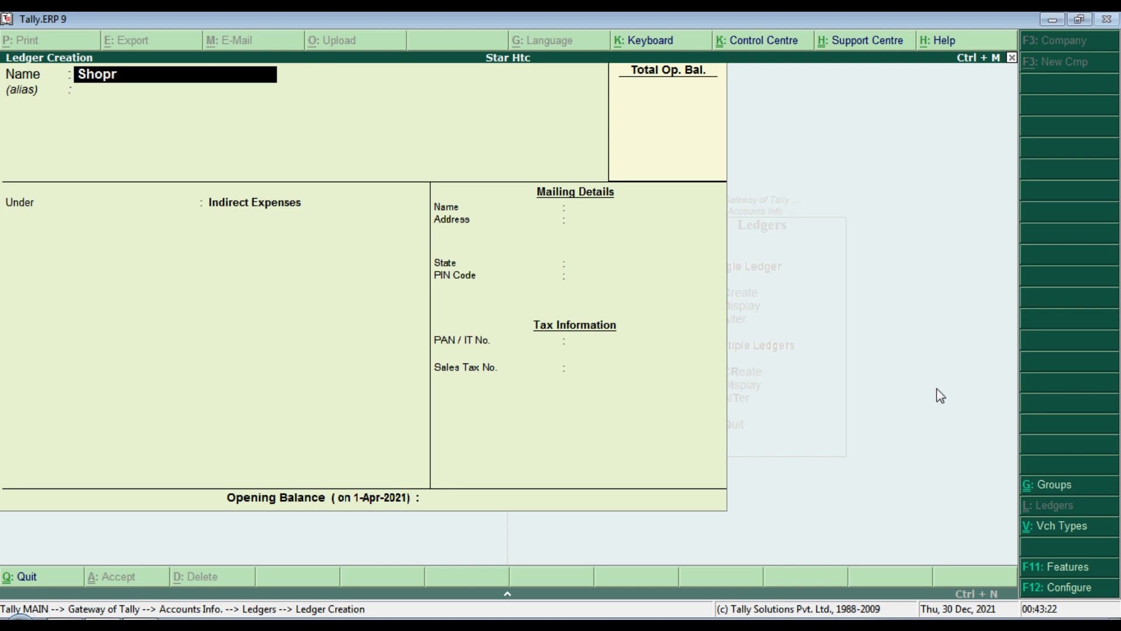
key(BackSpace)
text(Rent)
key(Return)
Step: Put Shop Rent under Indirect Expenses with no opening balance and save it
text(Ind)
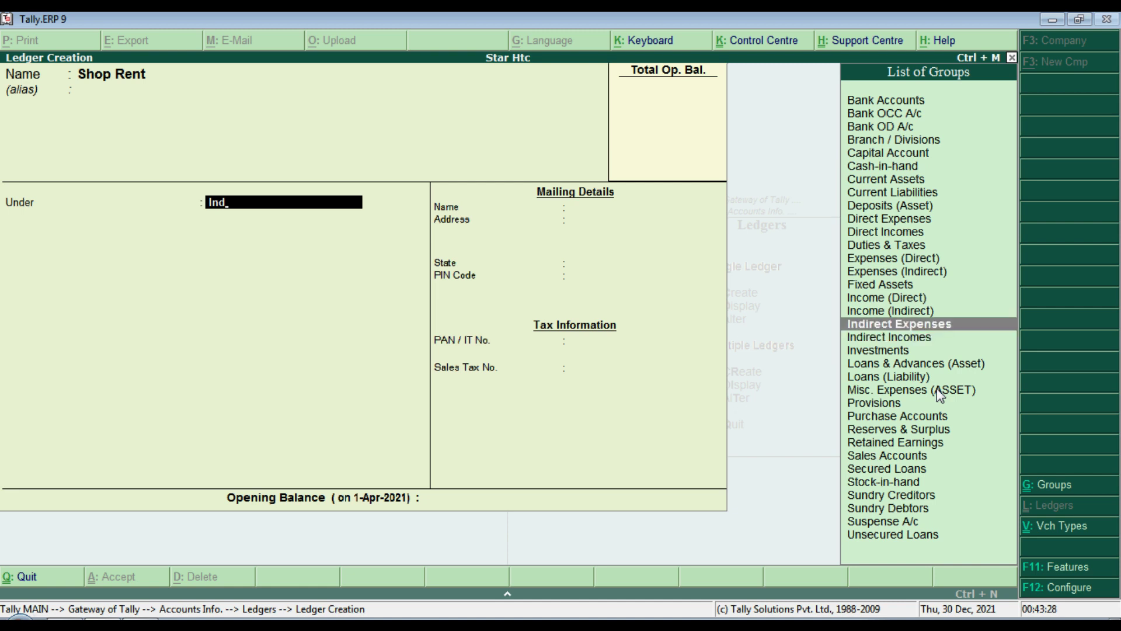
key(Return)
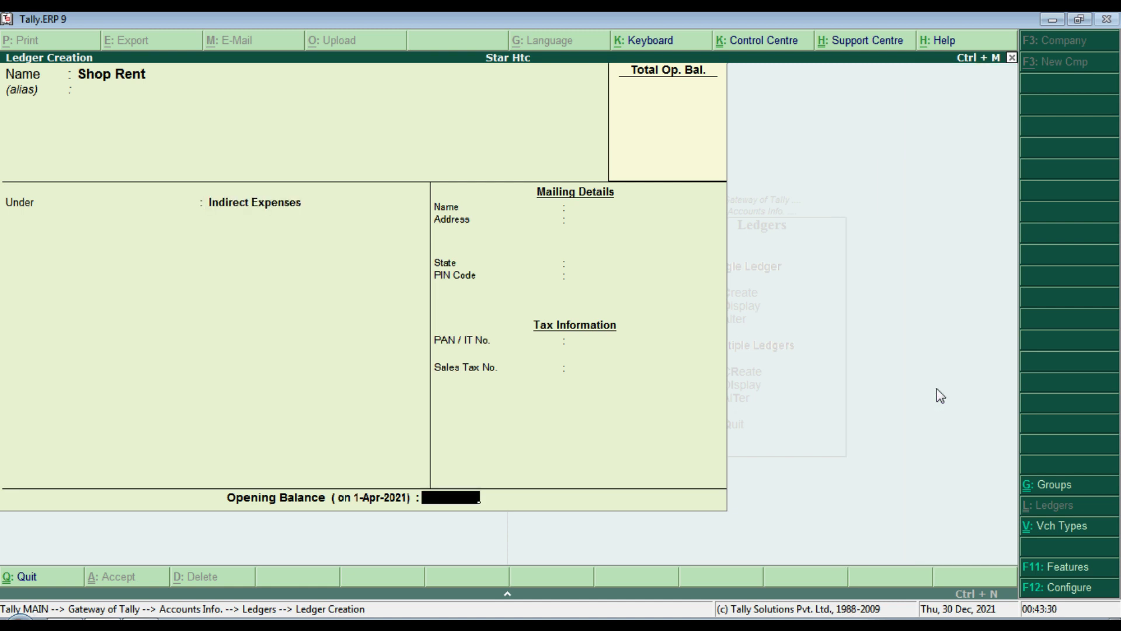
key(Return)
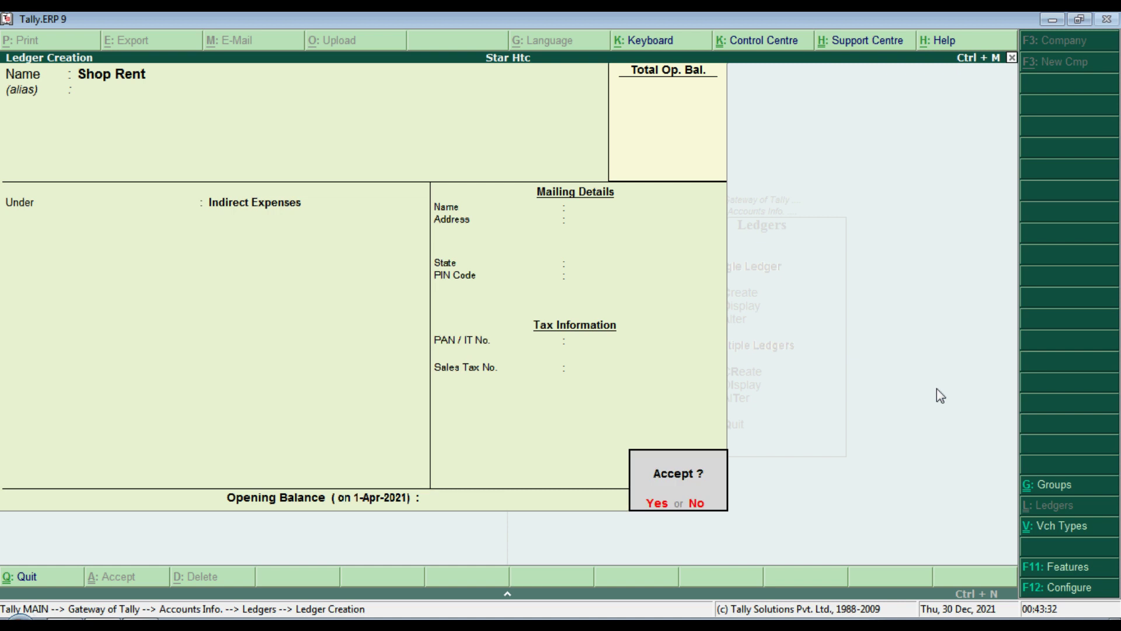
key(Return)
key(Escape)
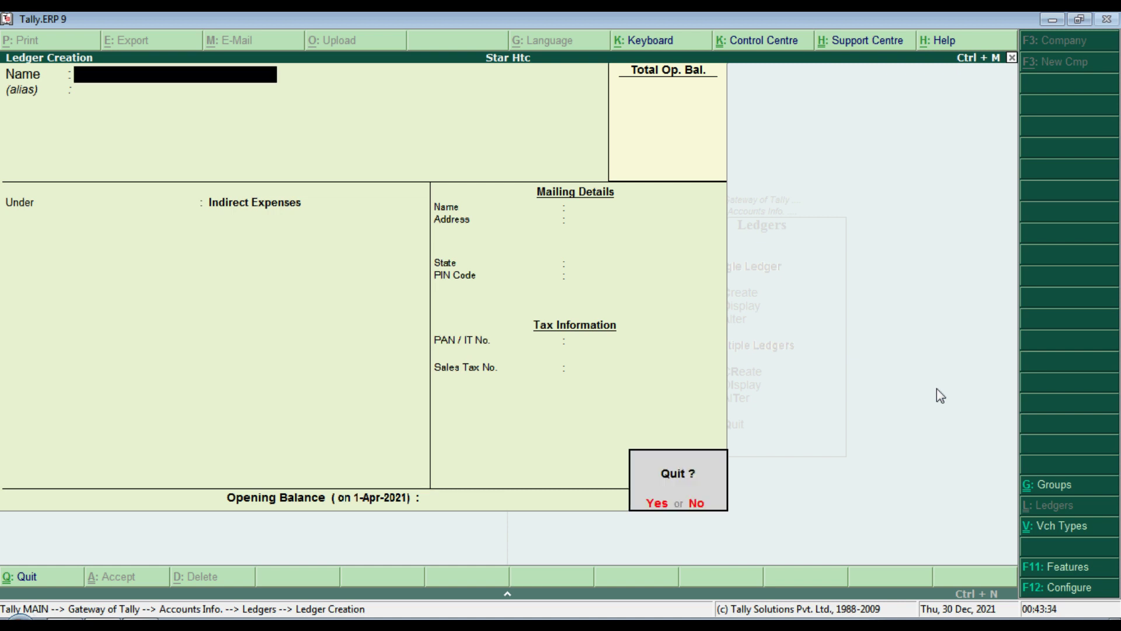
key(y)
key(Escape)
key(Escape)
key(alt+Tab)
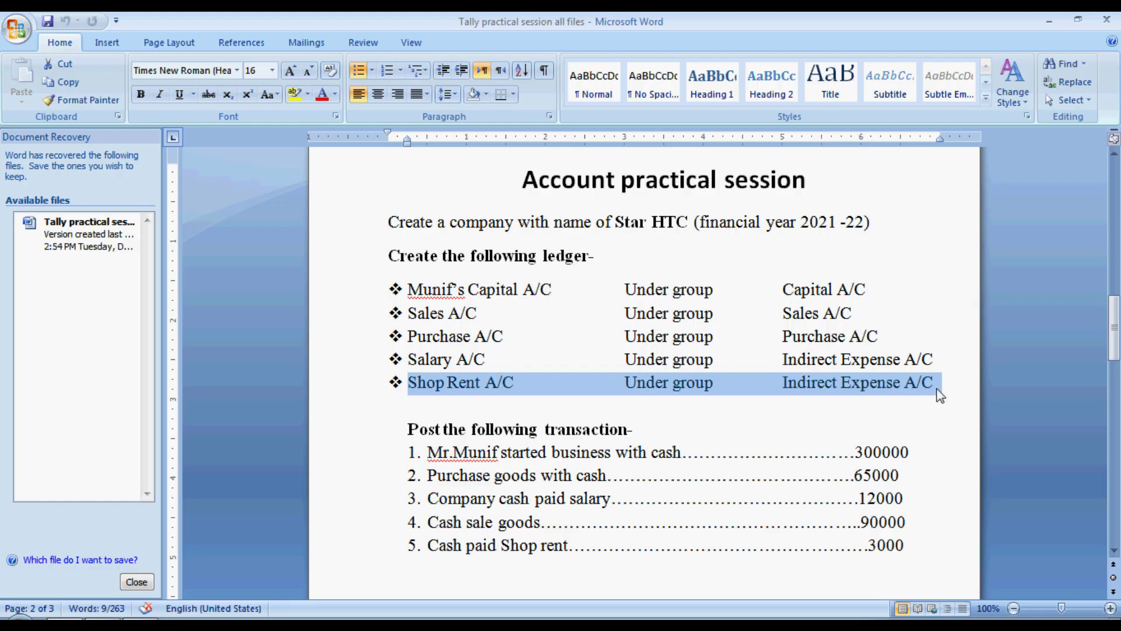
Step: Check the five ledger lines on the task sheet and open Tally's saved-ledger list
drag(411, 288, 941, 384)
key(alt+Tab)
key(Down)
key(Up)
key(Return)
key(Down)
key(Down)
key(Up)
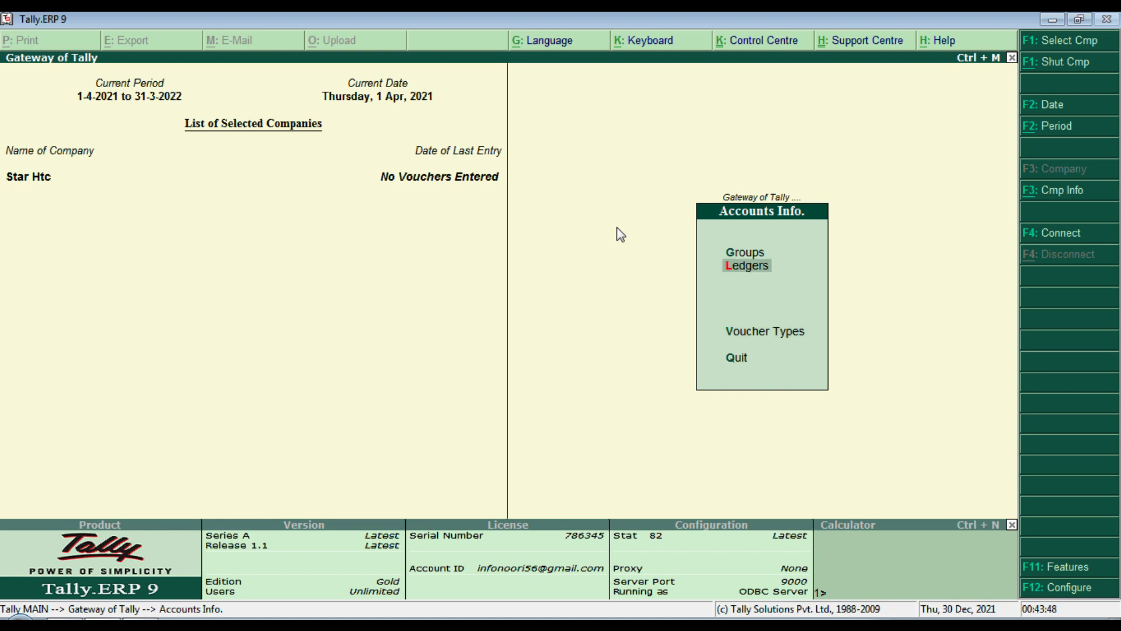
key(Return)
key(Down)
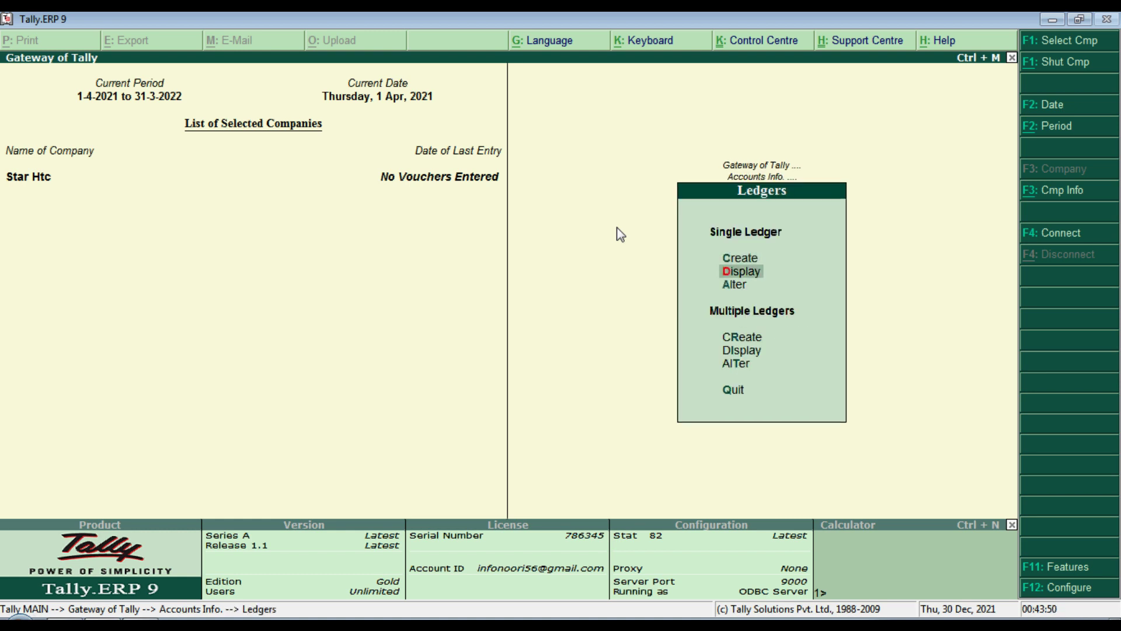
key(Return)
Step: Review the capital, Profit & Loss A/c and Purchase A/c ledger details
key(Down)
key(Down)
key(Down)
key(Down)
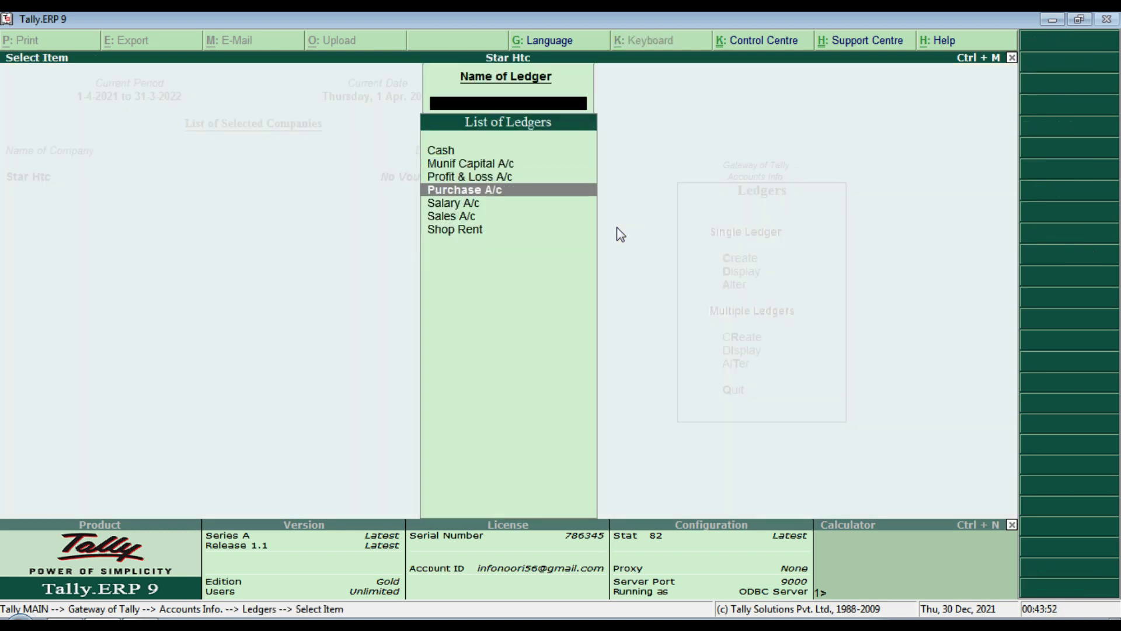
key(Down)
key(Down)
key(Up)
key(Up)
key(Up)
key(Up)
key(Up)
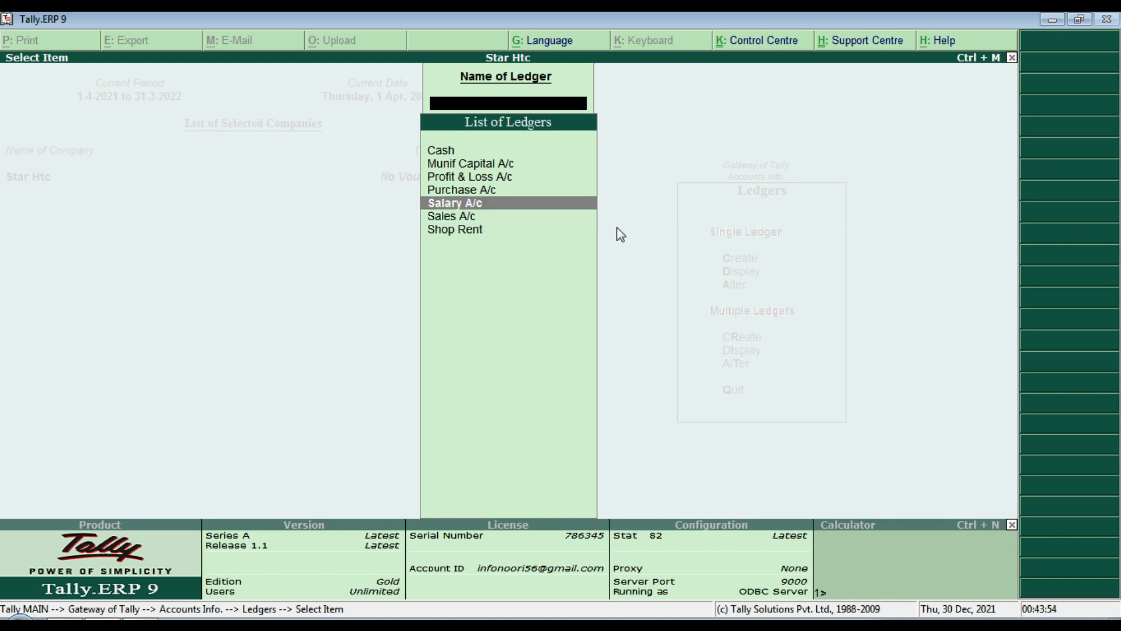
key(Return)
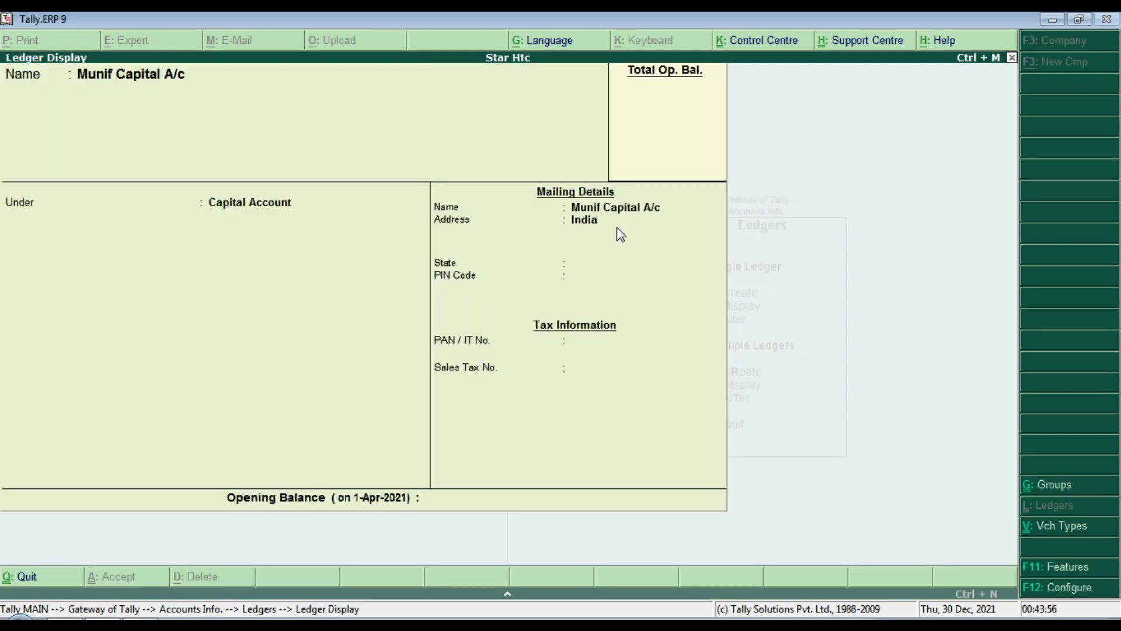
key(Escape)
key(Down)
key(Return)
key(Escape)
key(Down)
key(Return)
key(Escape)
Step: Review the Salary A/c, Sales A/c and Shop Rent ledgers
key(Down)
key(Return)
key(Escape)
key(Down)
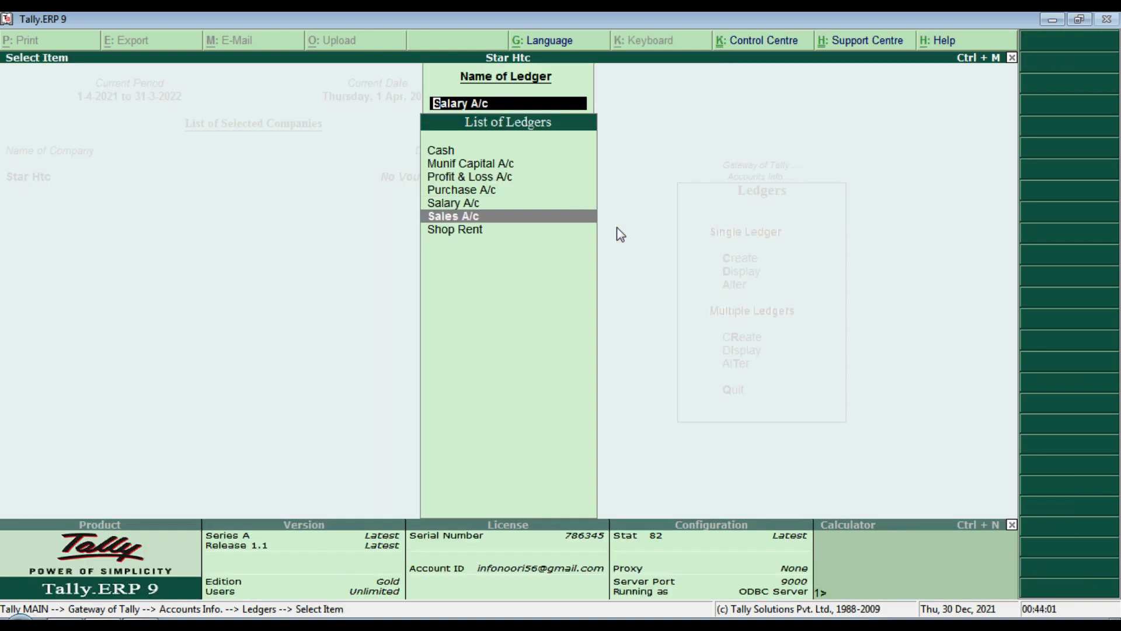
key(Return)
key(Escape)
key(Down)
key(Return)
key(Escape)
key(Escape)
key(Escape)
key(Escape)
key(Escape)
Step: Return from the Gateway to the Ledgers menu
key(Down)
key(Up)
key(Return)
key(Down)
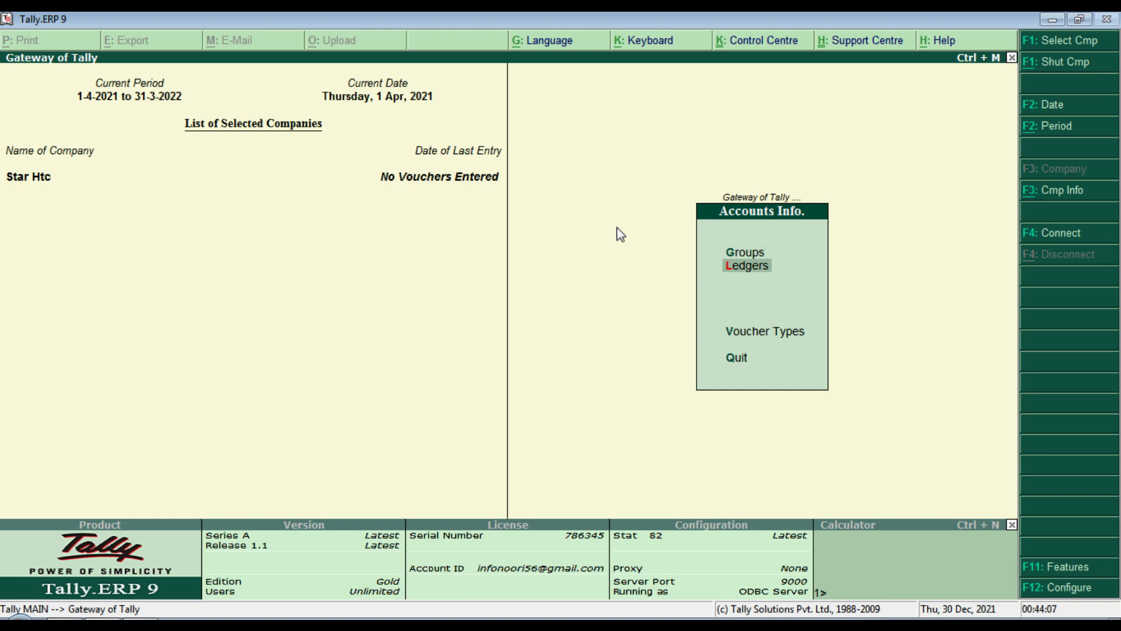
key(Return)
key(Down)
key(Down)
key(Down)
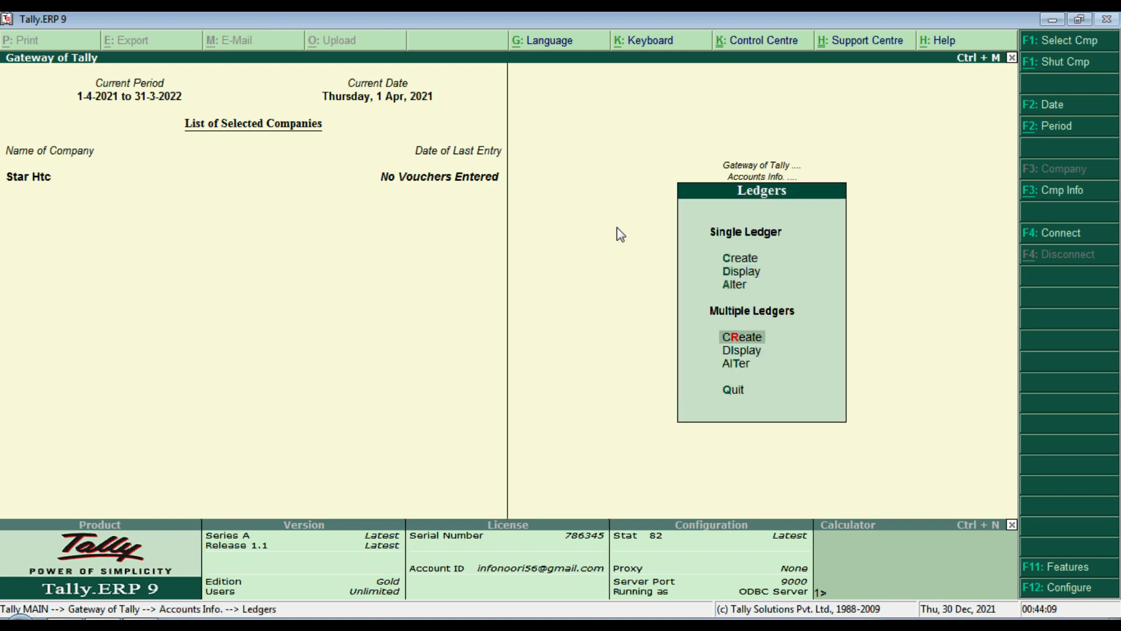
Step: In Multi Ledger Creation under Sundry Debtors, enter Blue Star Trading and New Ytl Trading
key(Return)
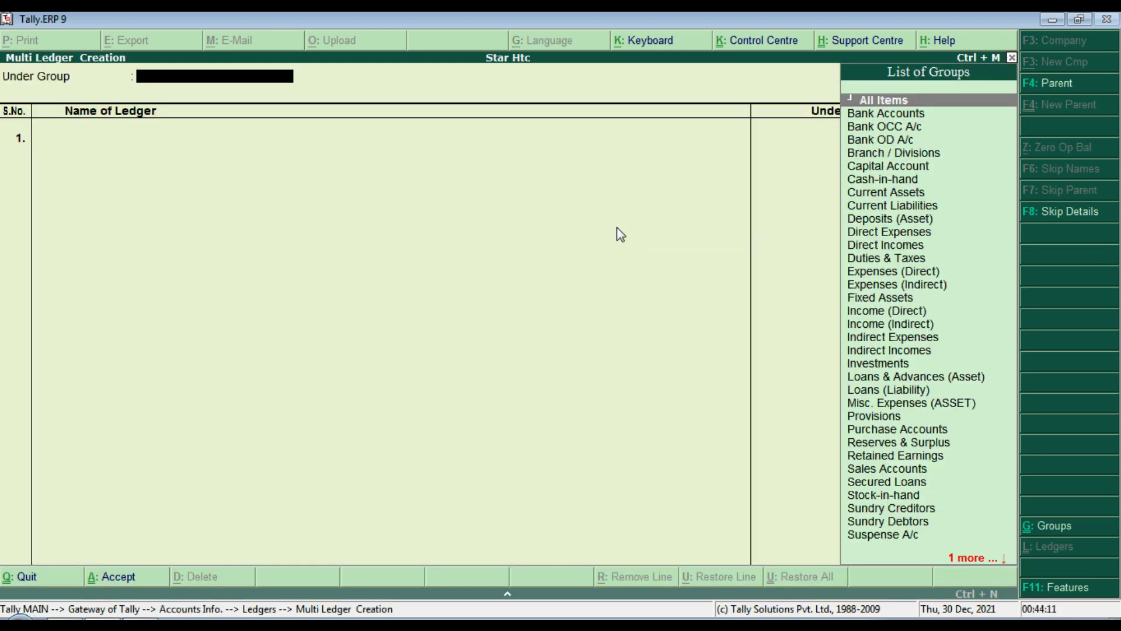
text(S)
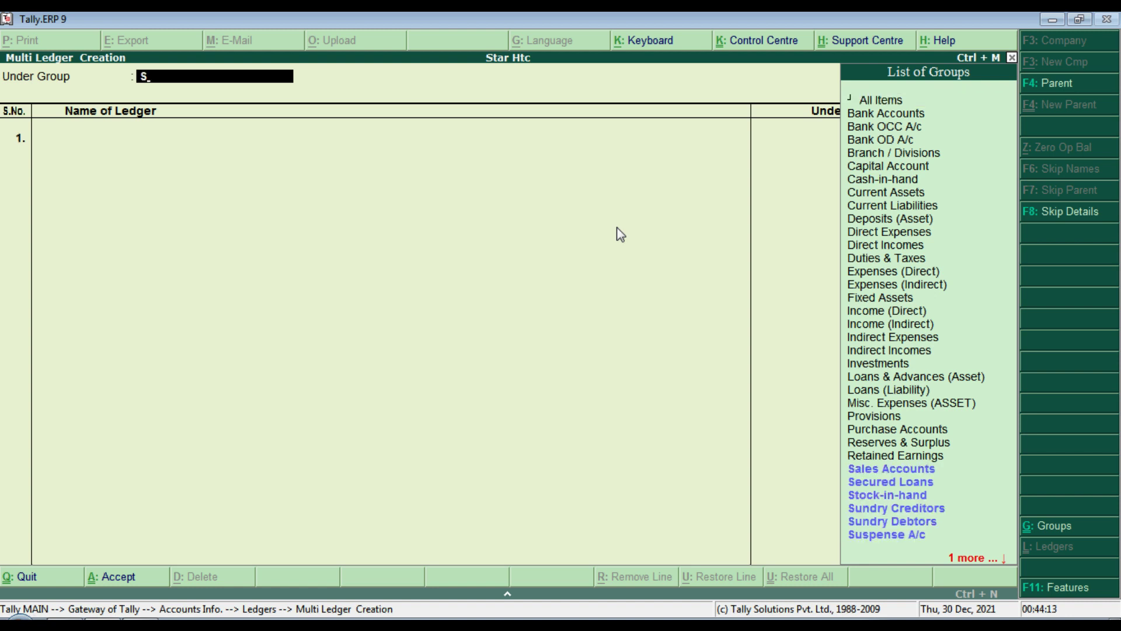
text(un)
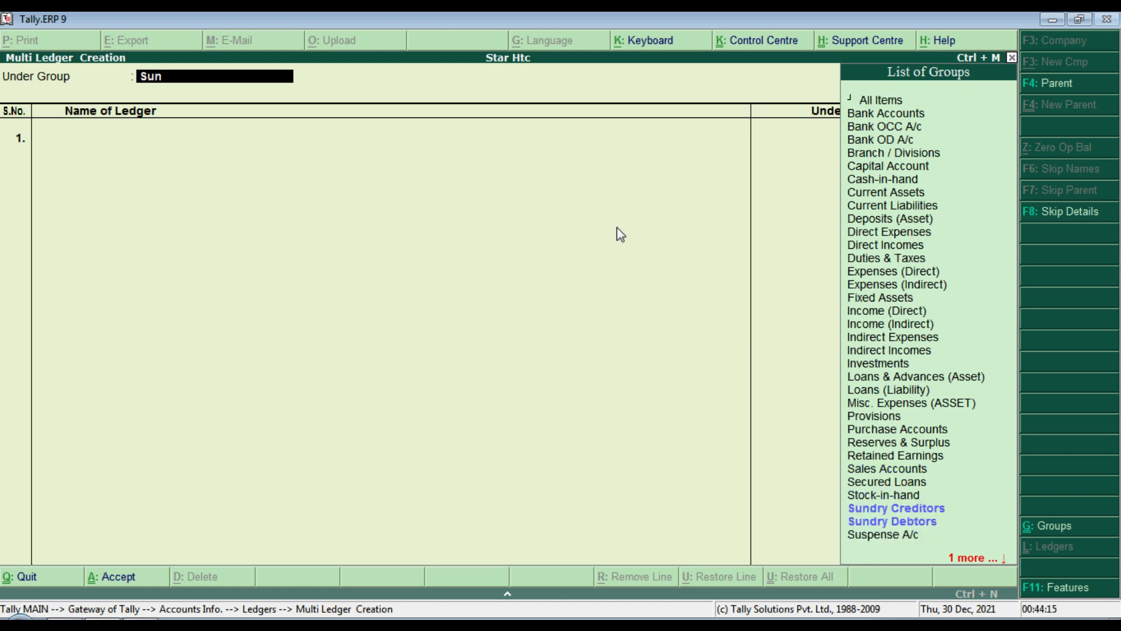
key(Down)
key(Down)
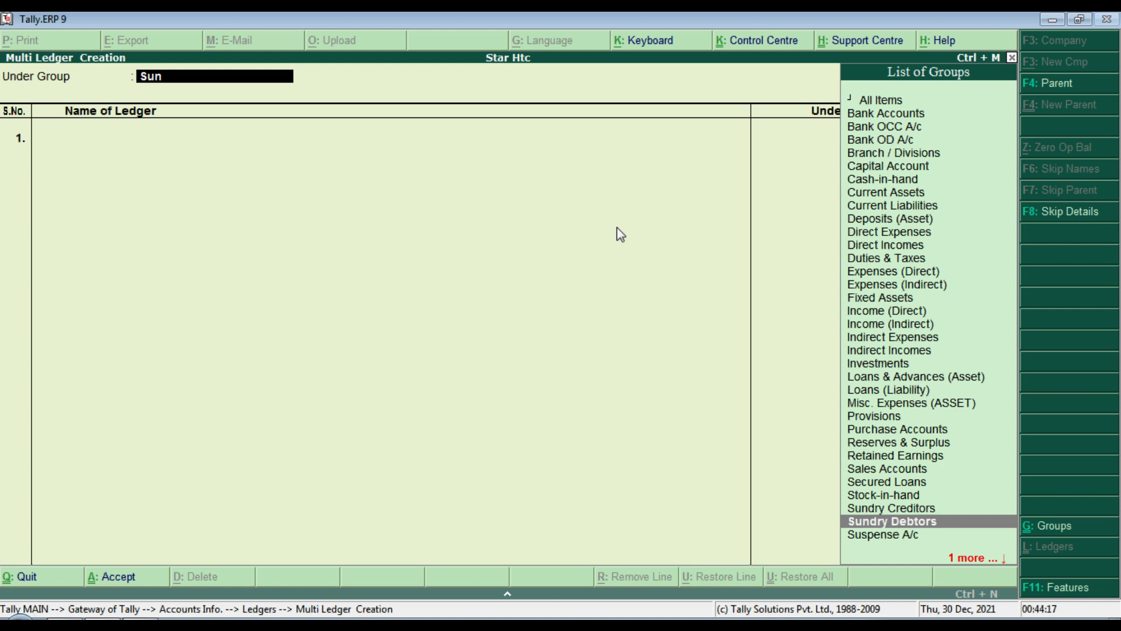
key(Return)
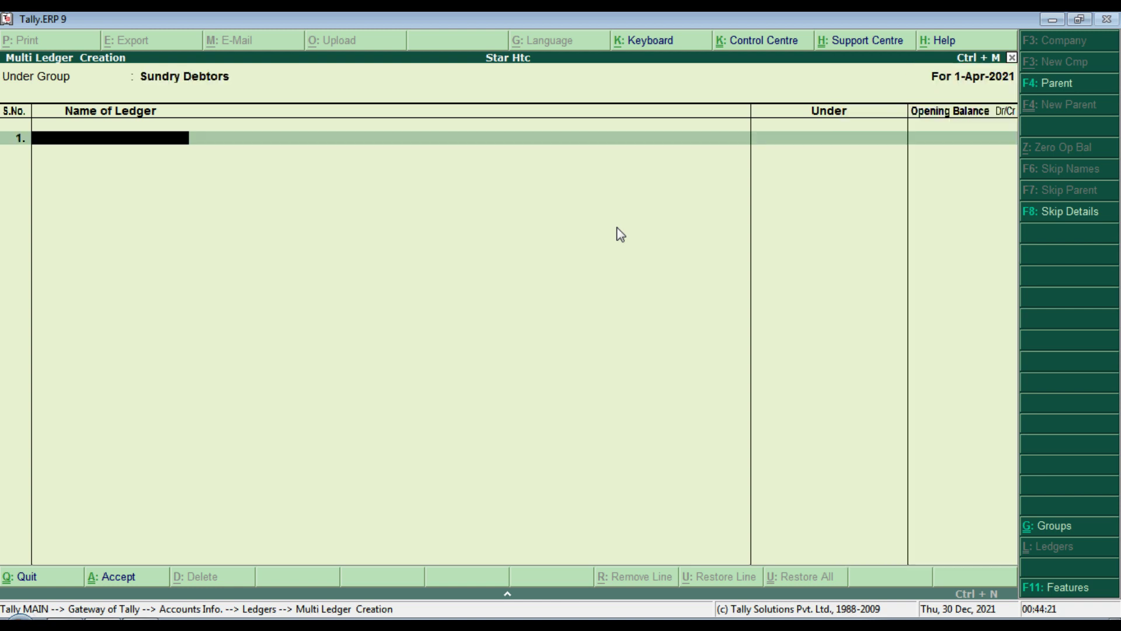
text(Blue Star Trading)
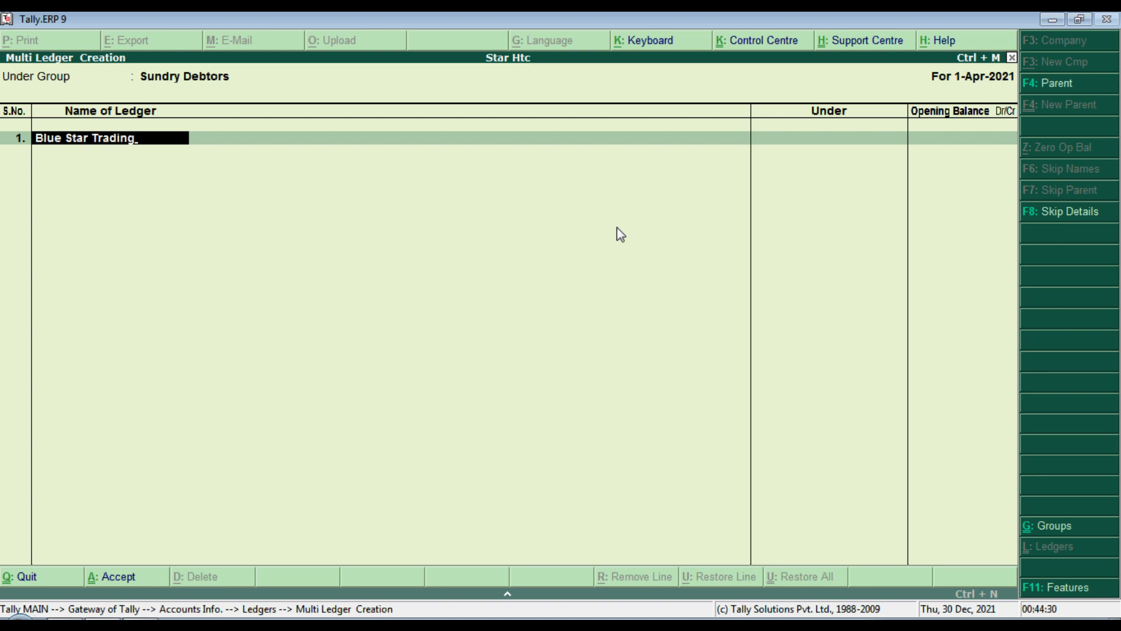
key(Return)
key(Return)
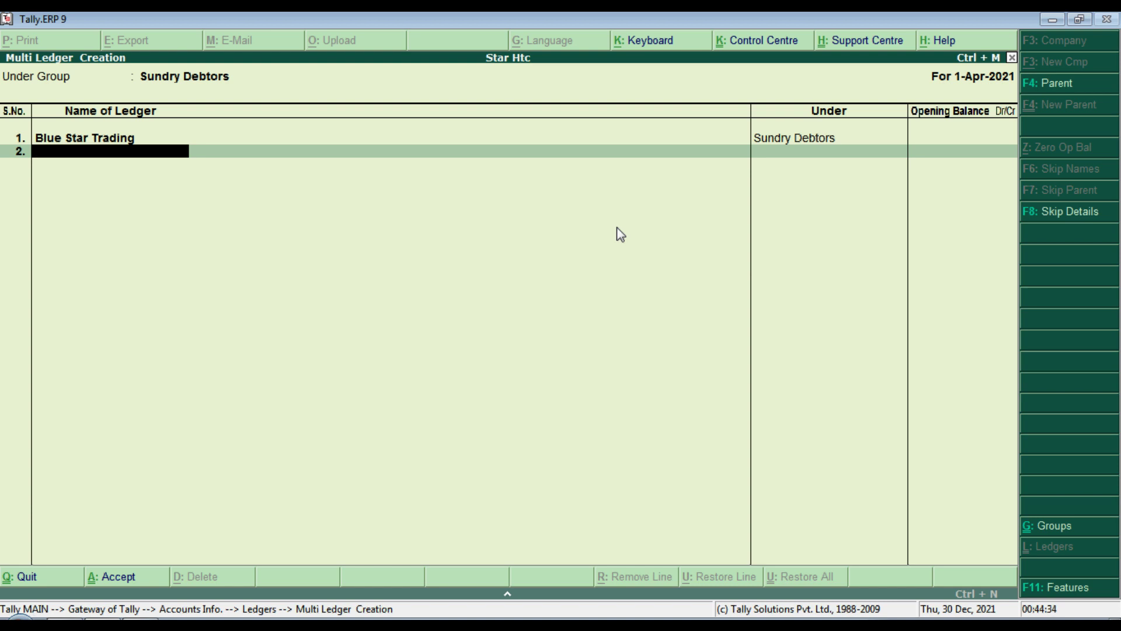
text(New)
text(Ytl Trading)
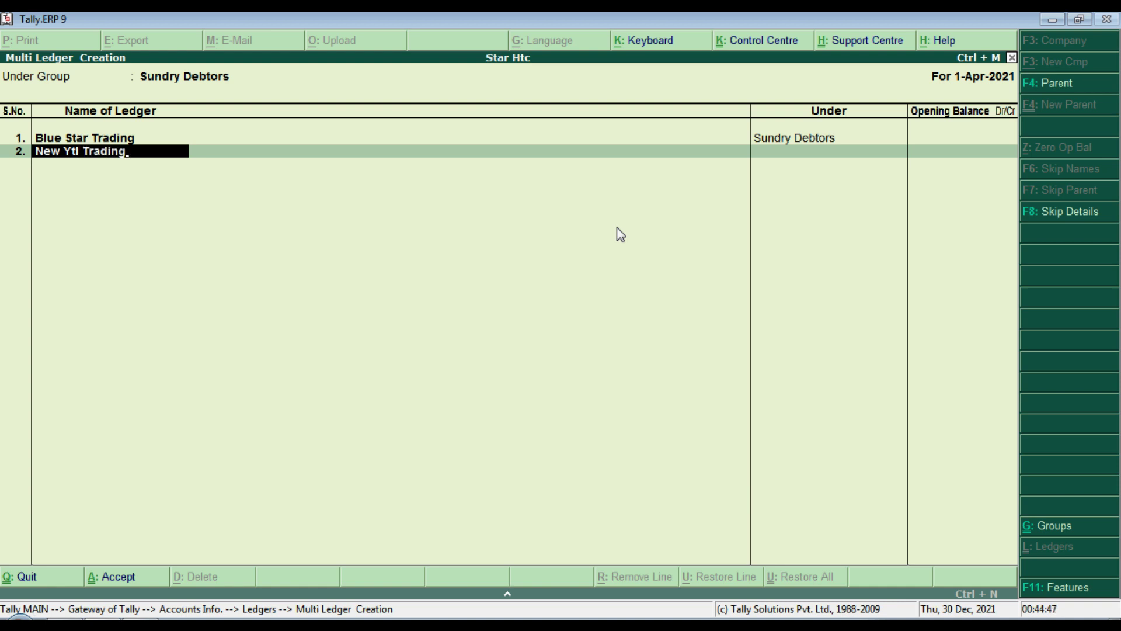
key(Return)
key(Return)
key(Return)
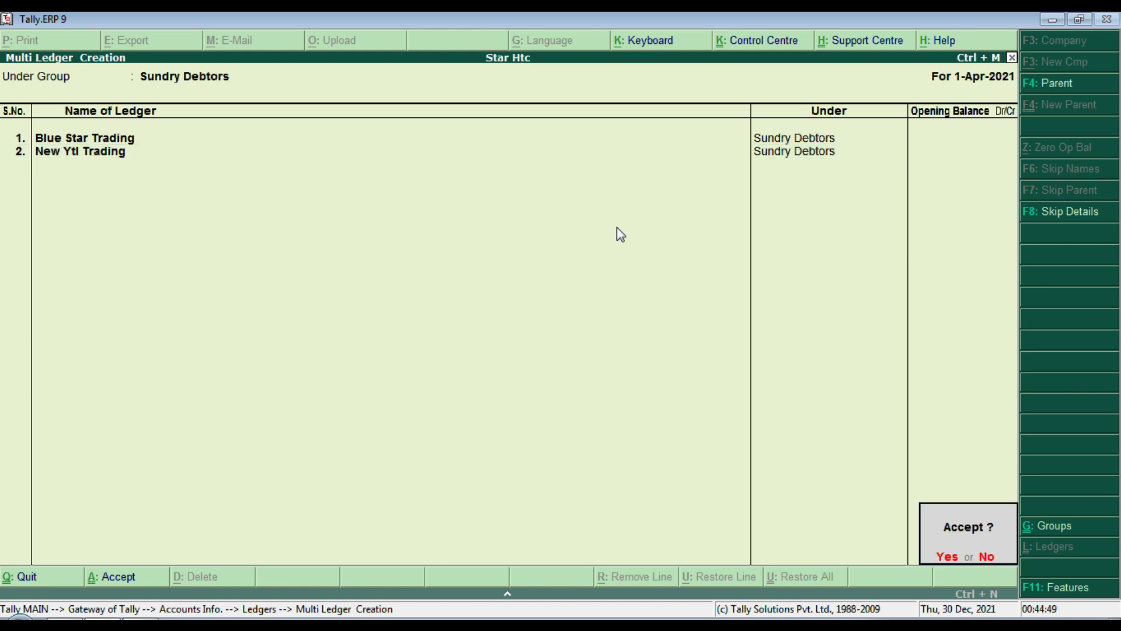
key(Return)
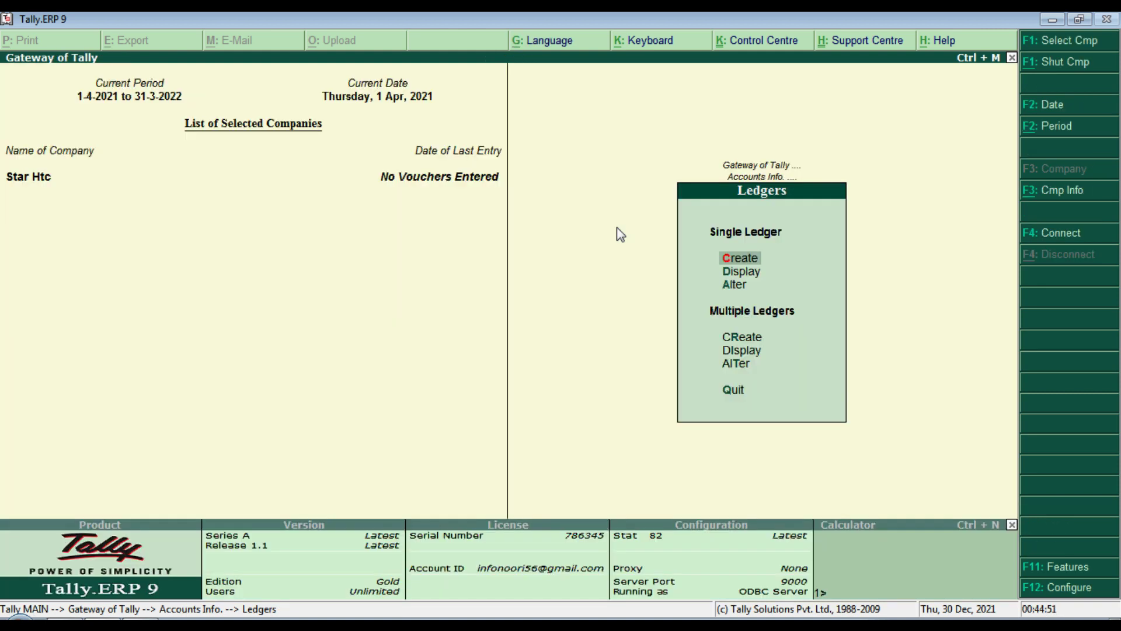
Step: Browse the Display menu of reports, then back out of it
key(Escape)
key(Escape)
key(Escape)
key(Escape)
key(d)
key(Down)
key(Down)
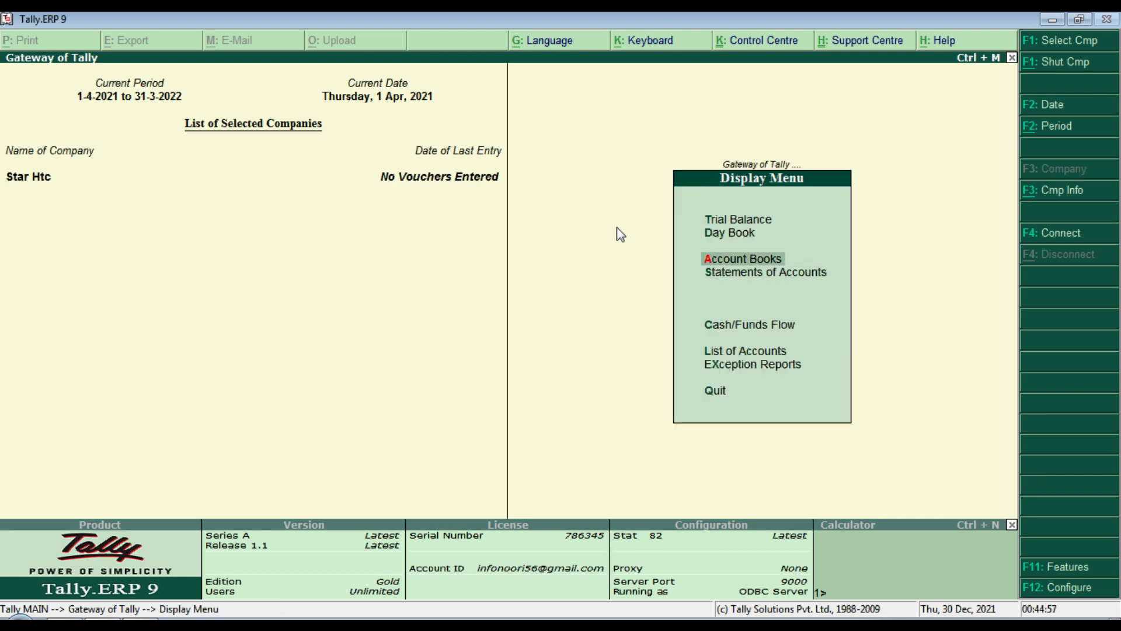
key(Escape)
key(Escape)
key(Escape)
key(d)
key(Down)
key(Down)
Step: View the existing ledger list under Accounts Info > Ledgers > Alter, then return to Gateway of Tally
key(Down)
key(Escape)
key(Up)
key(Up)
key(Up)
key(Up)
key(Up)
key(a)
key(Down)
key(Return)
key(Down)
key(Down)
key(Return)
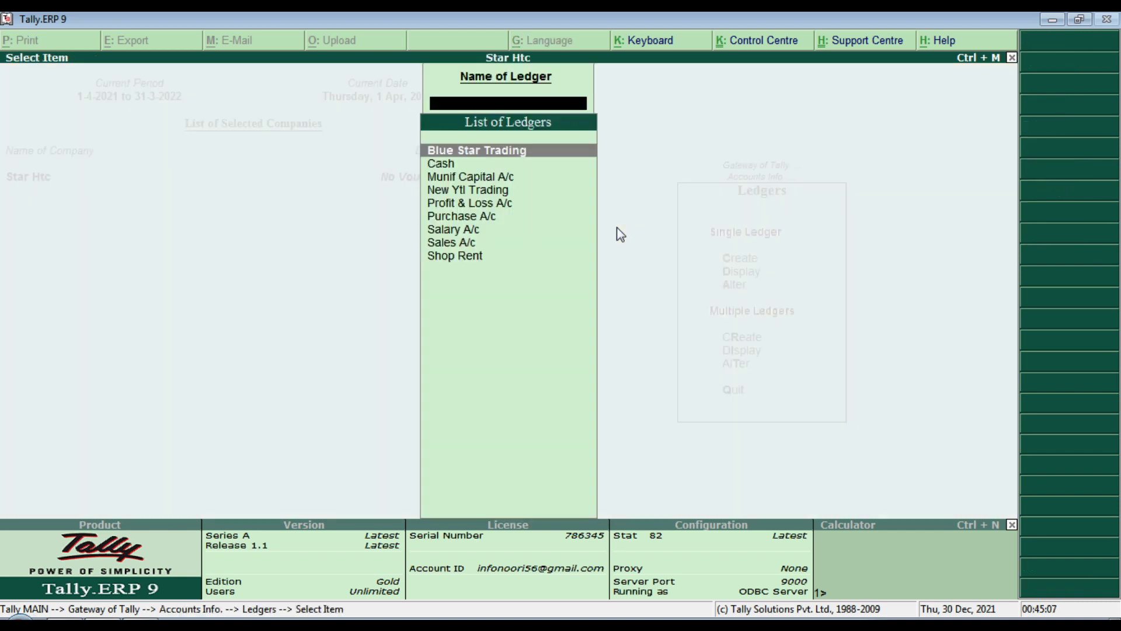
key(Escape)
key(Escape)
key(Escape)
key(Escape)
key(Escape)
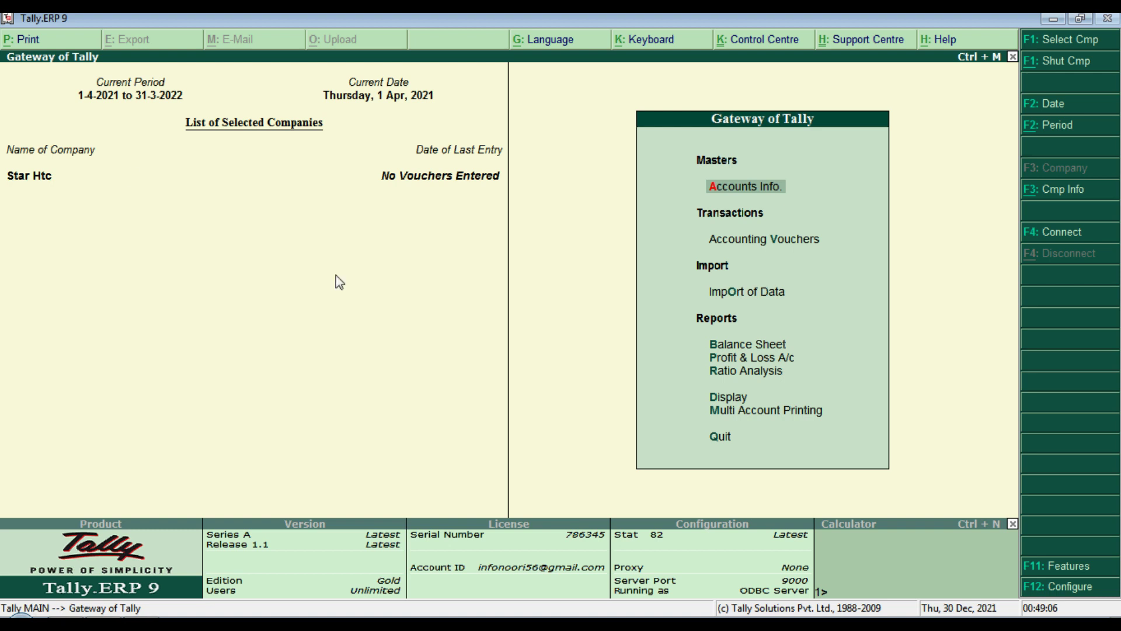
Step: In the Word practice sheet, highlight the first transaction and scroll up to the Golden Rule table
key(alt+Tab)
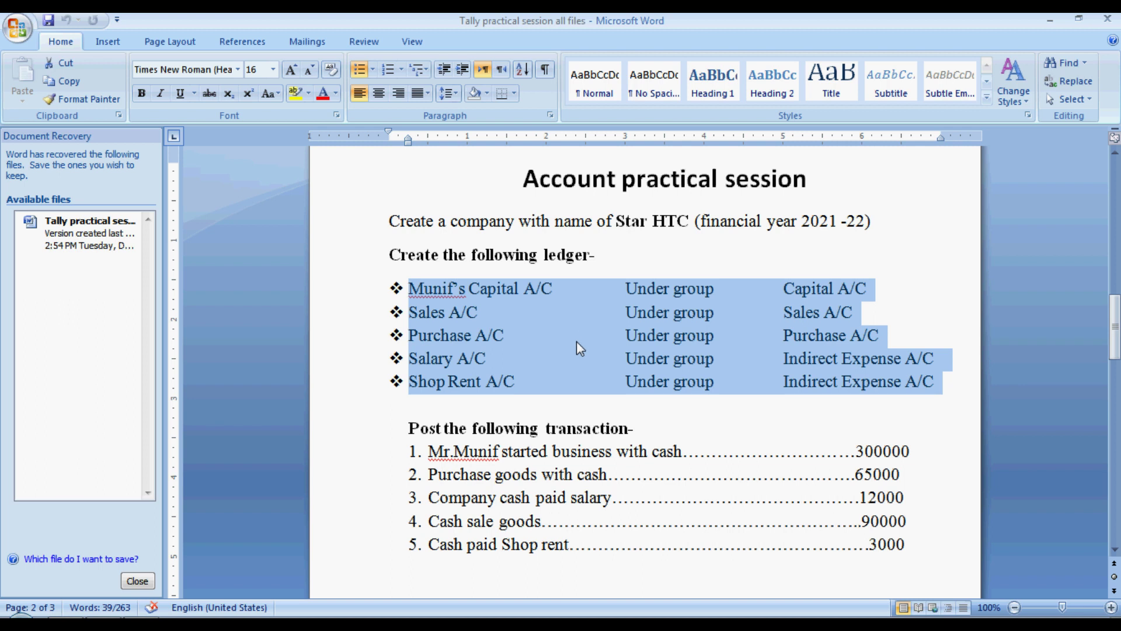
click(411, 431)
drag(411, 431, 650, 432)
click(651, 433)
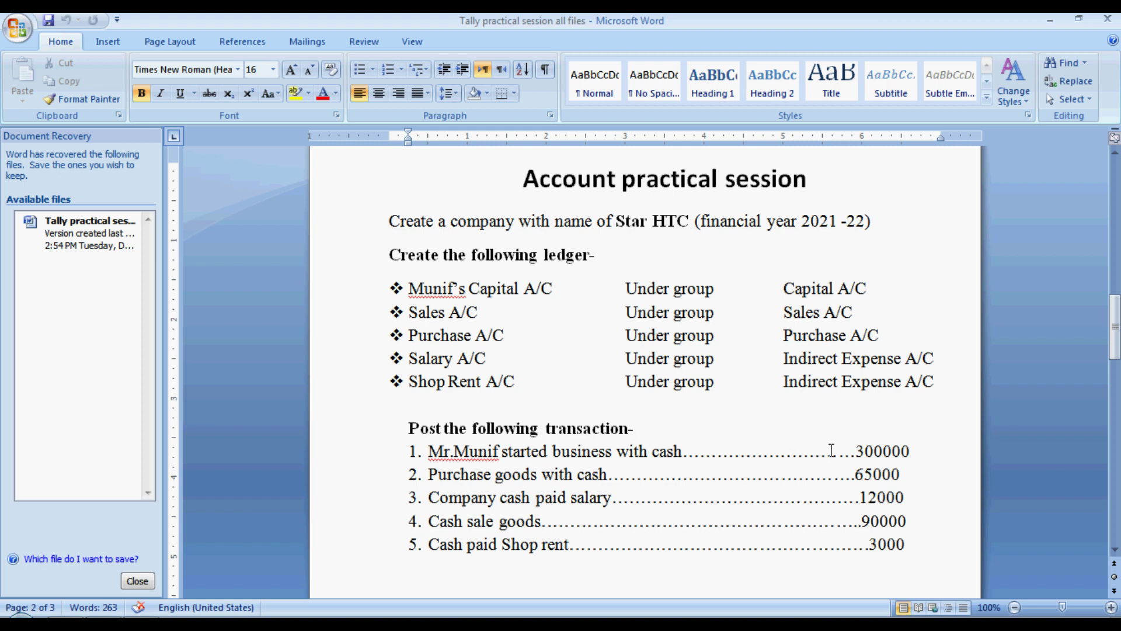
click(407, 454)
drag(407, 454, 886, 452)
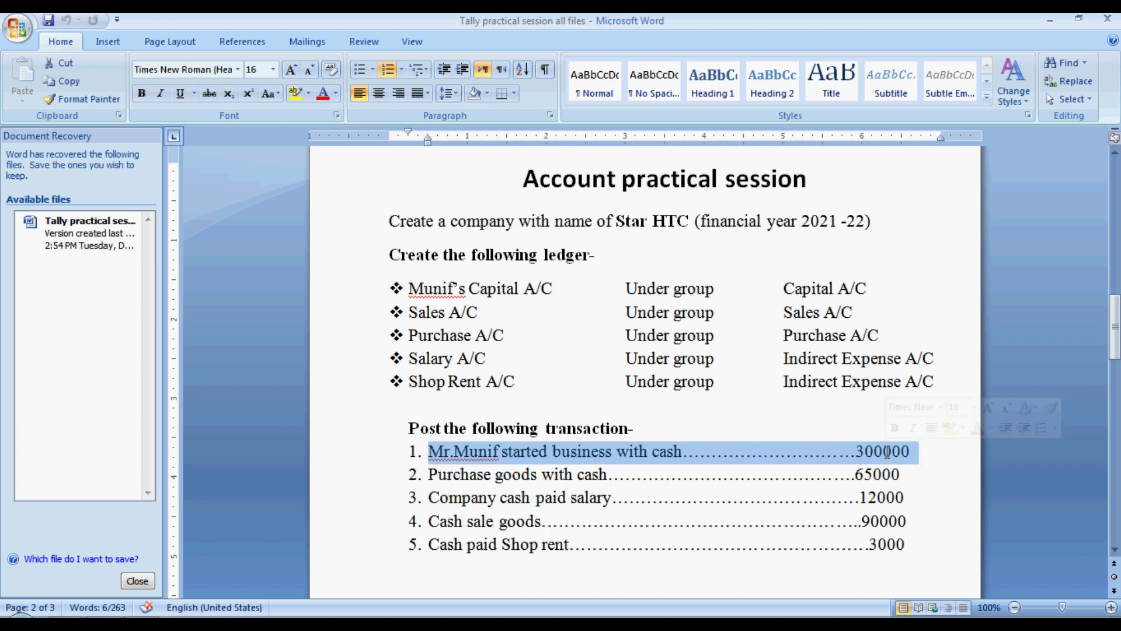
drag(1115, 353, 1118, 242)
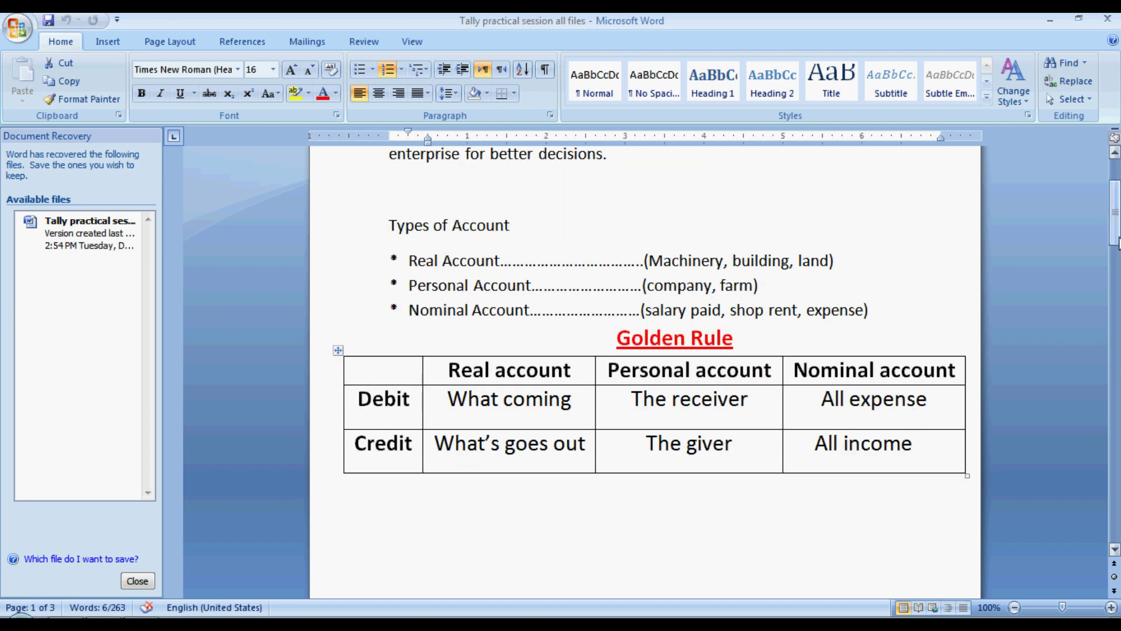
Step: Highlight the Types of Account heading and the Personal and Nominal Account lines
drag(410, 261, 841, 260)
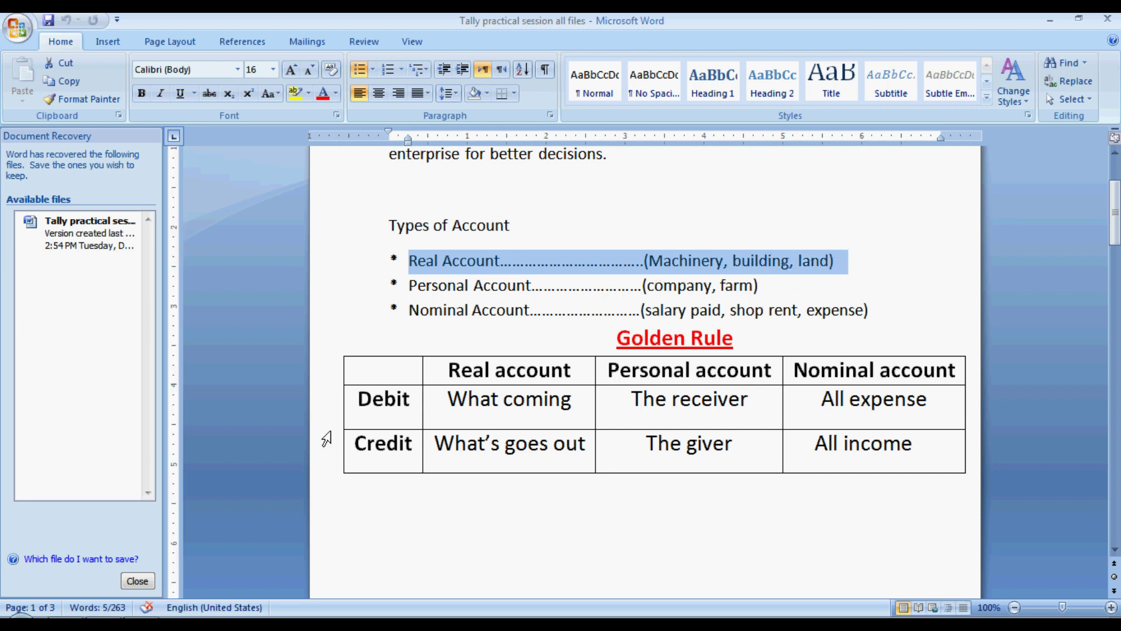
triple_click(410, 287)
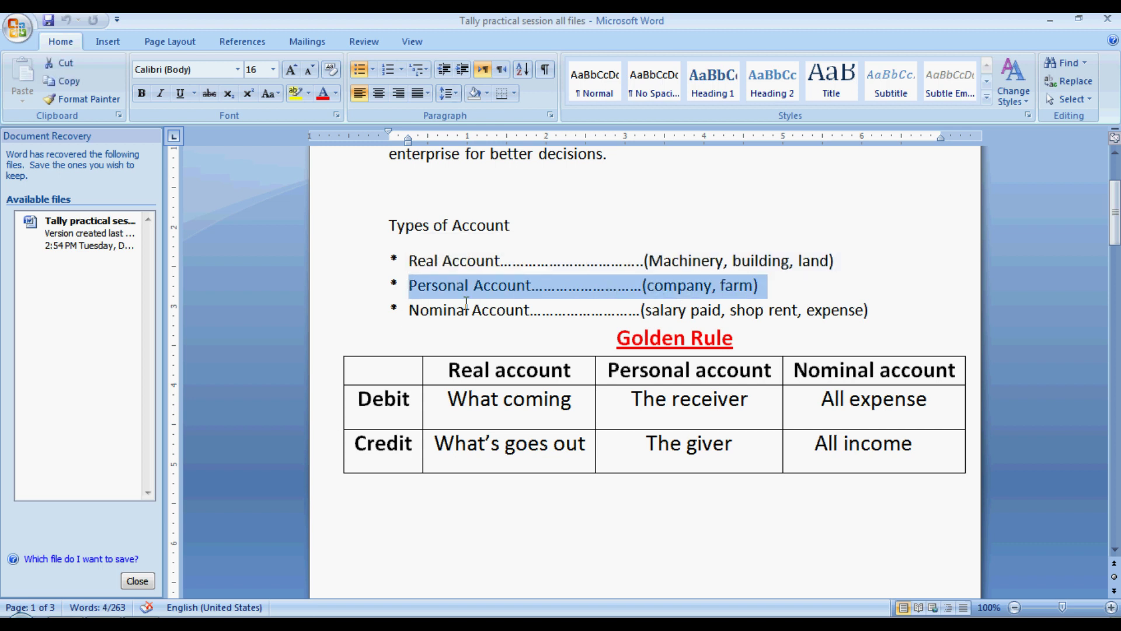
triple_click(411, 312)
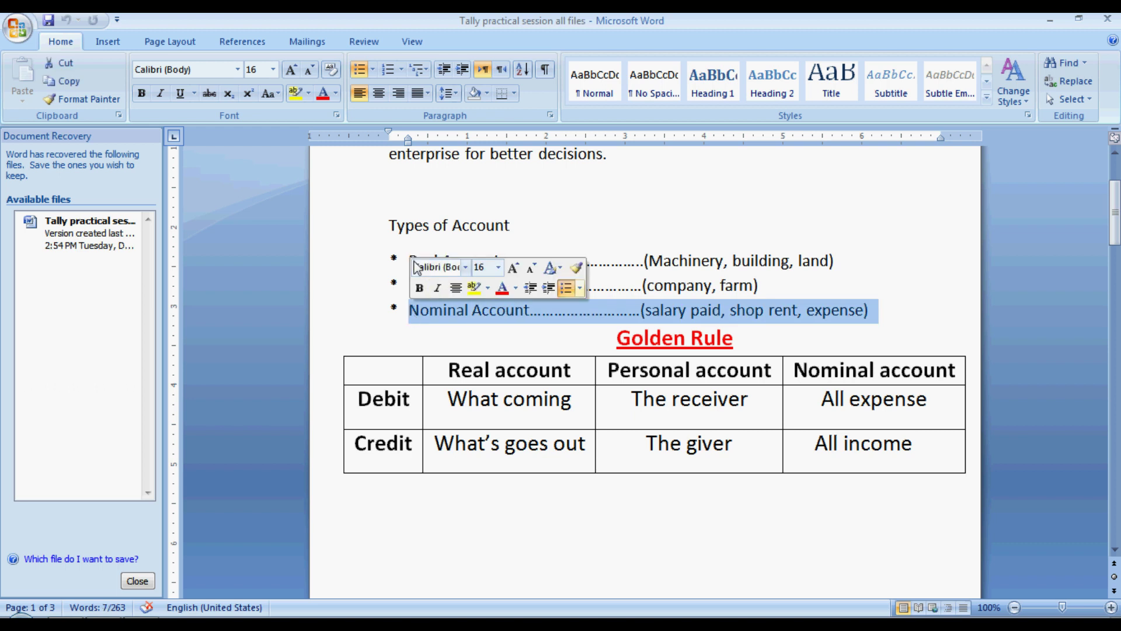
triple_click(383, 229)
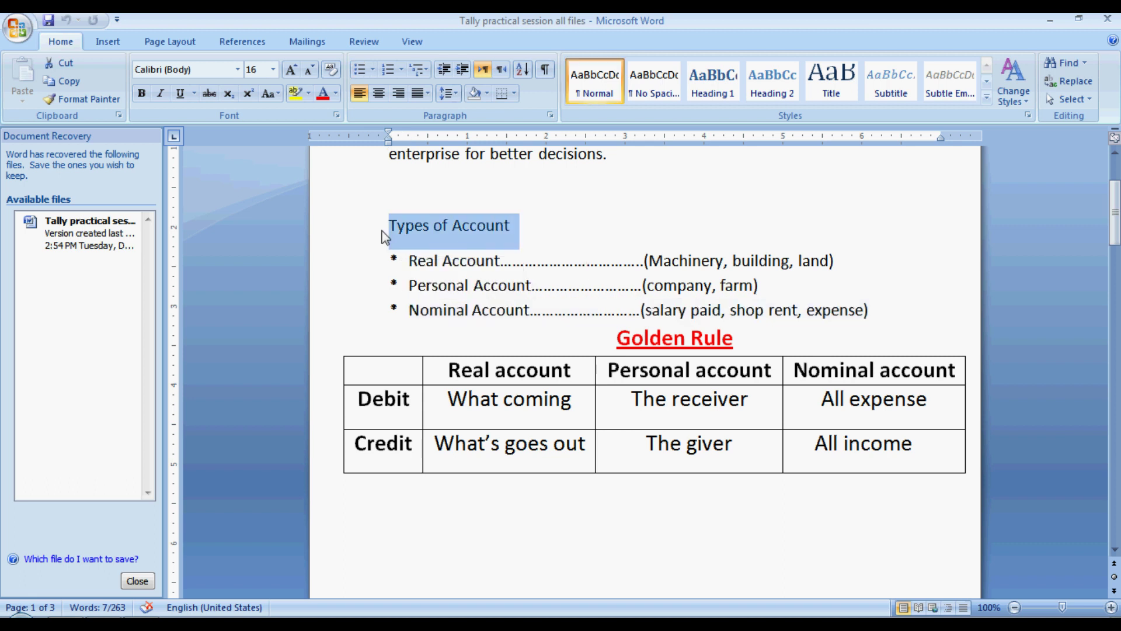
Step: Go through the Golden Rule debit and credit cells, then scroll down to the ledger and transaction list
click(434, 398)
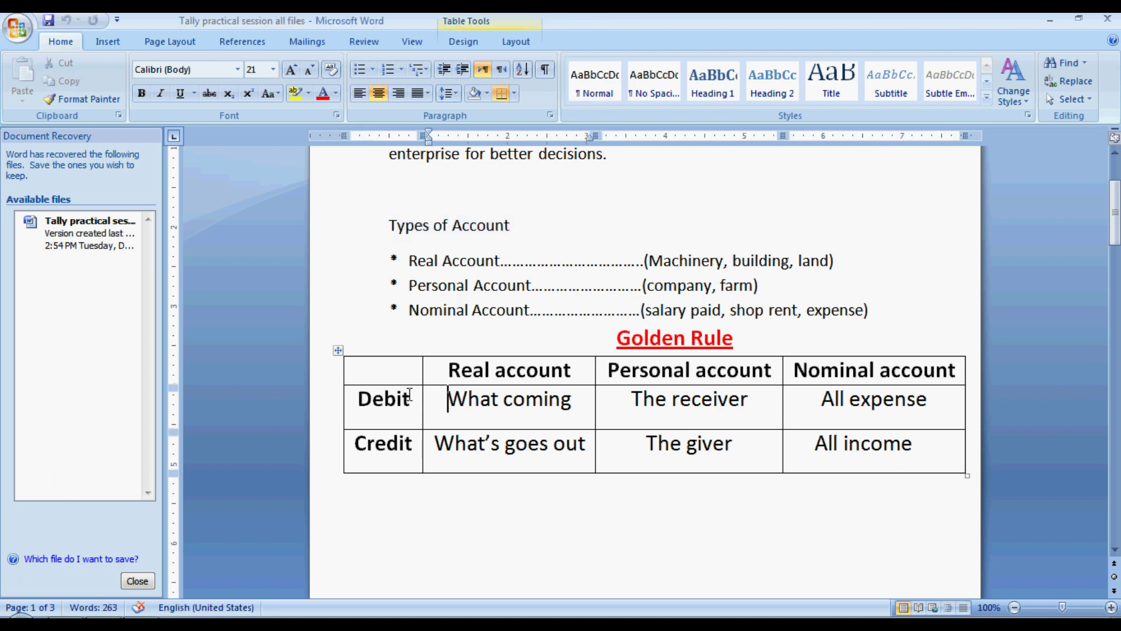
click(413, 399)
click(425, 447)
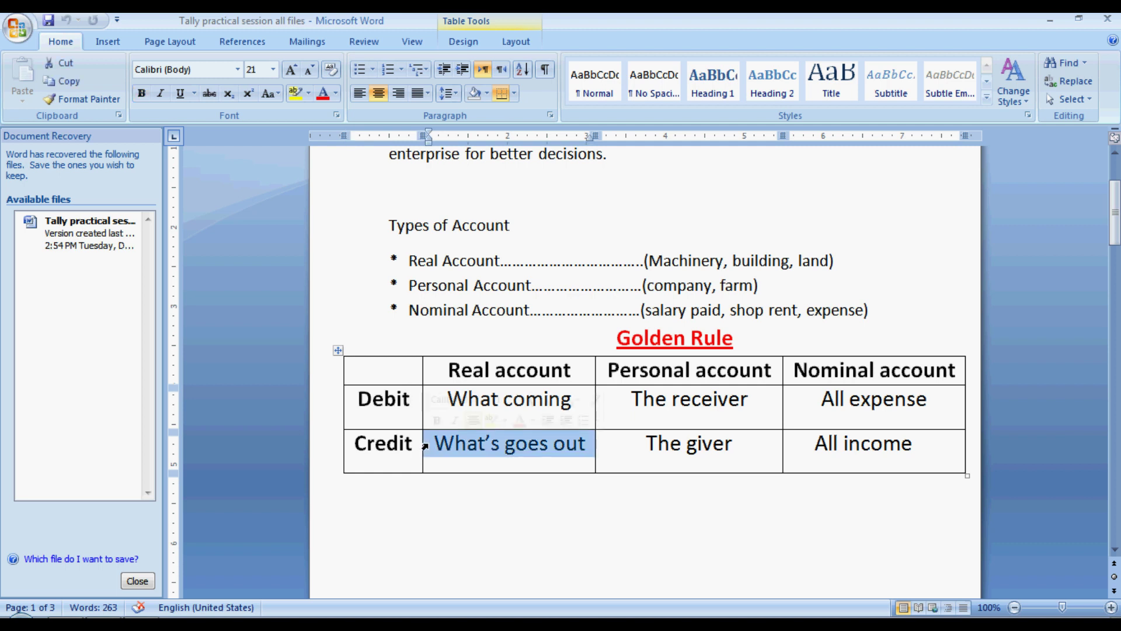
click(405, 447)
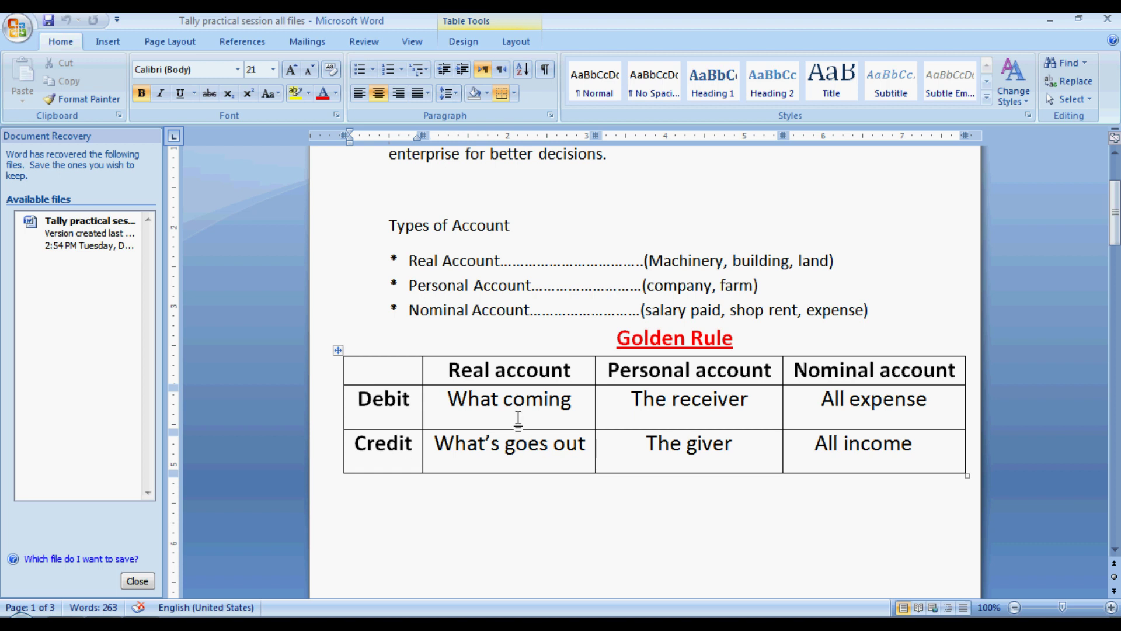
click(627, 401)
click(642, 450)
click(813, 401)
click(806, 447)
triple_click(620, 333)
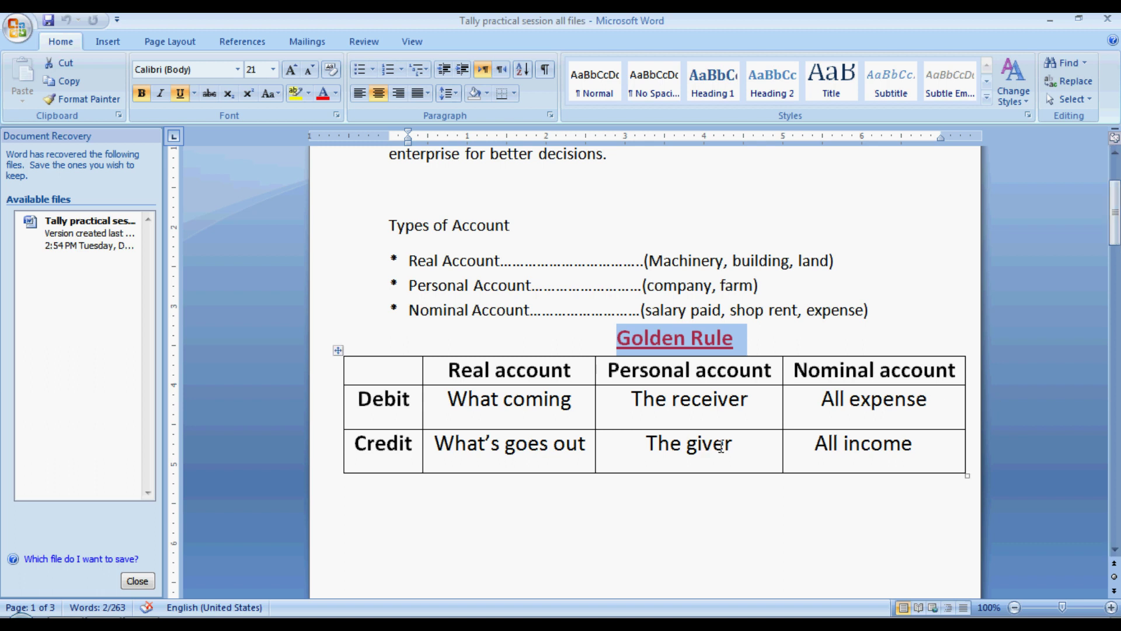
click(743, 450)
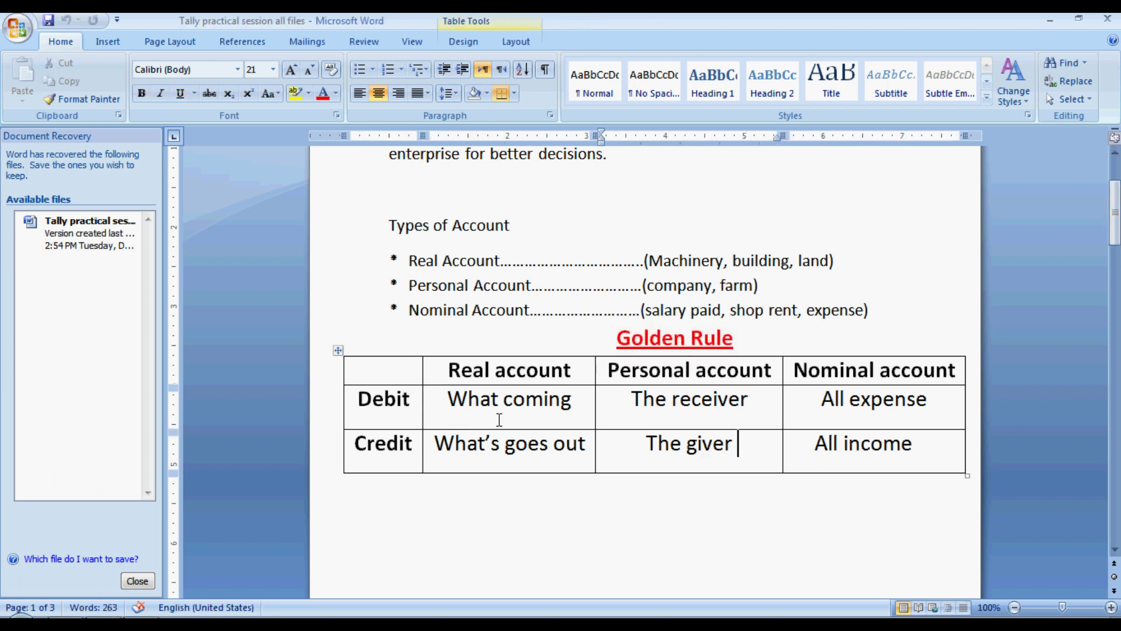
drag(1117, 196, 1117, 308)
click(472, 290)
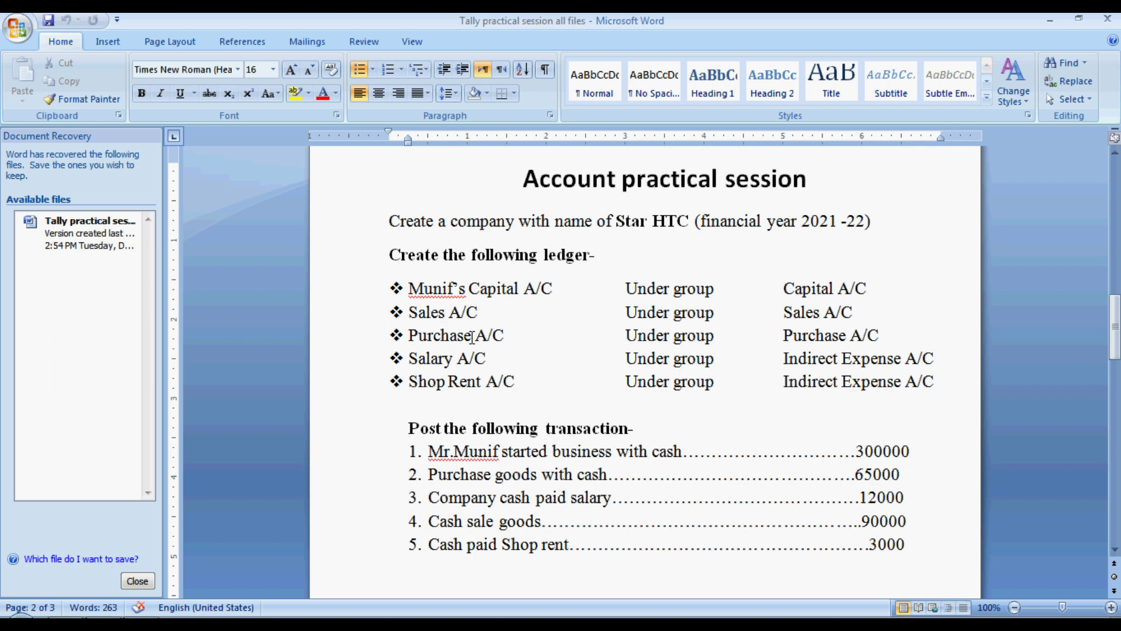
click(472, 337)
click(455, 362)
click(482, 383)
click(565, 379)
click(428, 454)
double_click(439, 453)
triple_click(439, 453)
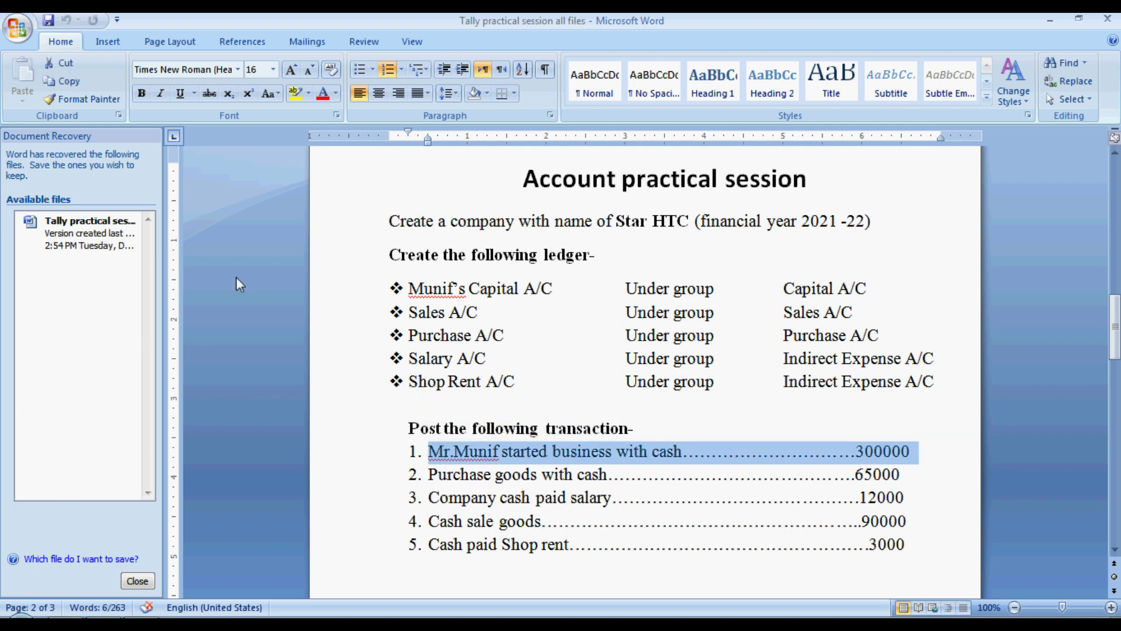
key(alt+Tab)
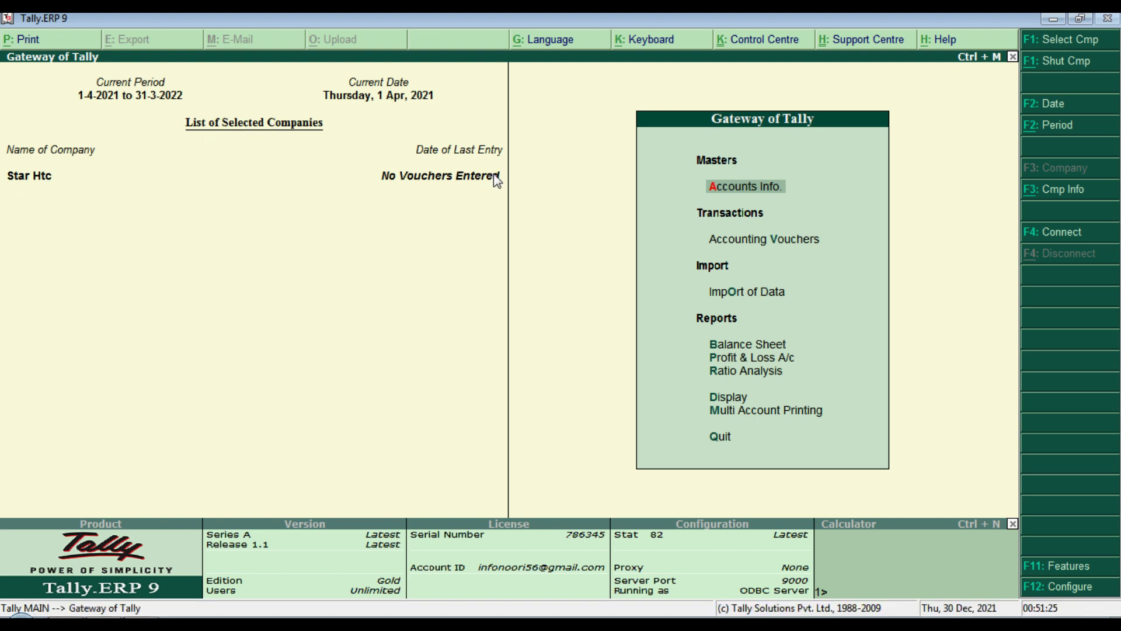
Step: Open the Balance Sheet, browse Capital Account, Loans, Current Liabilities and Current Assets, then return to Gateway
key(b)
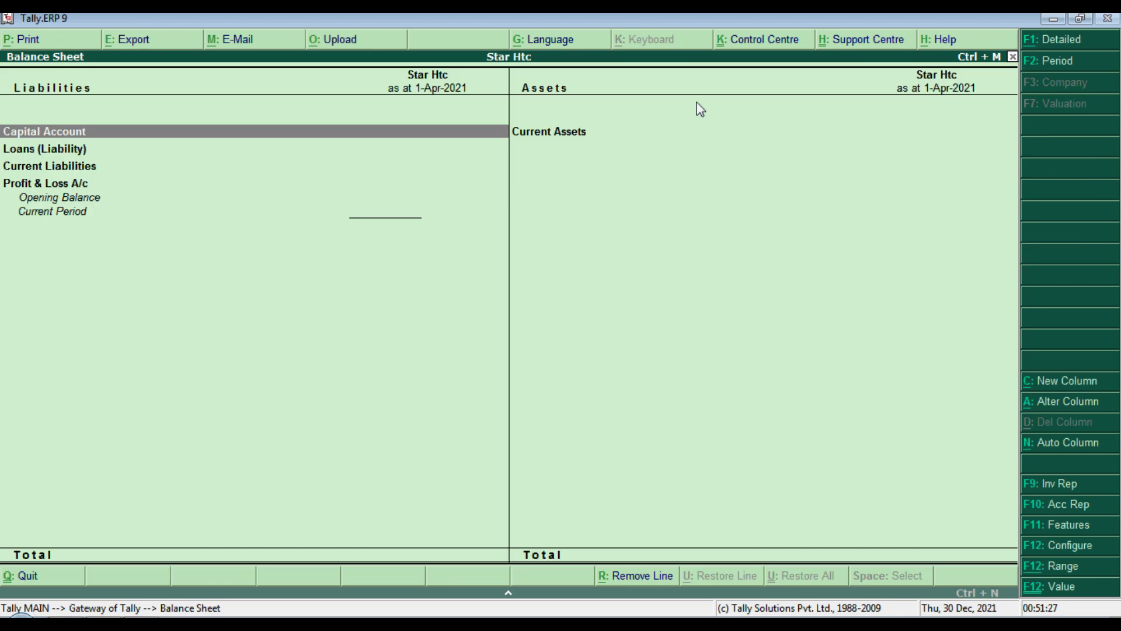
key(Down)
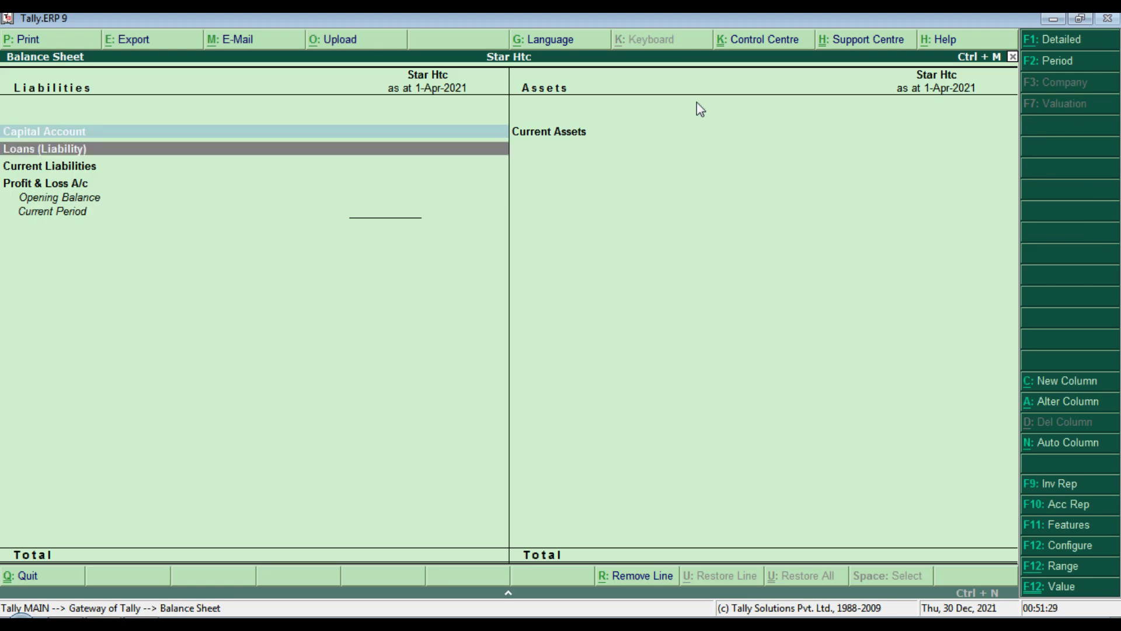
key(Down)
key(Up)
key(Up)
key(Right)
key(Left)
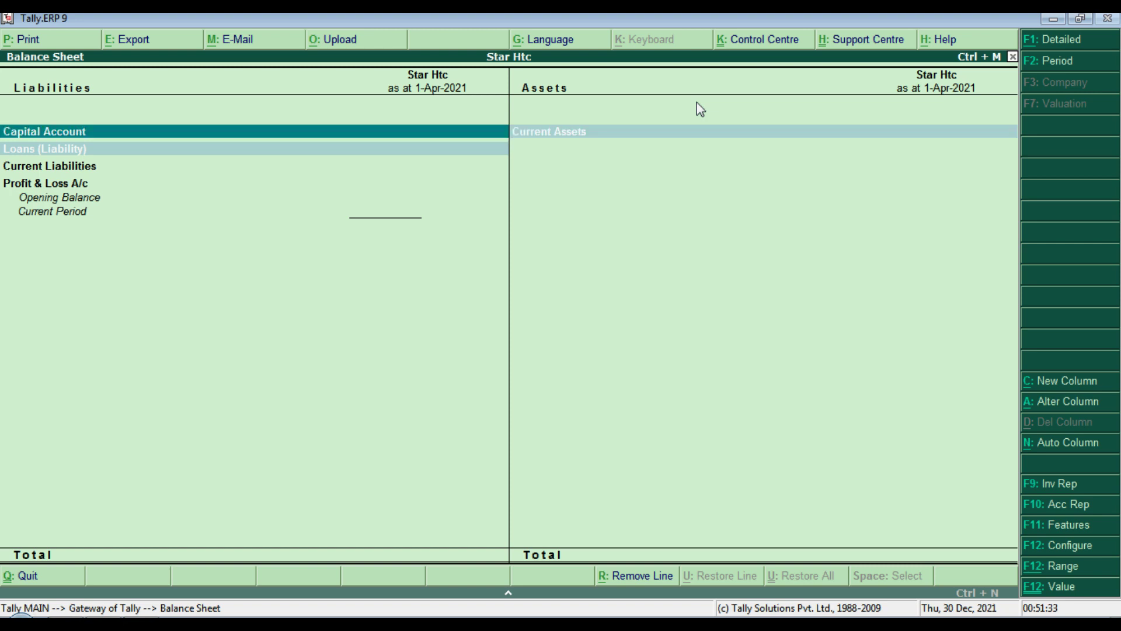
key(Escape)
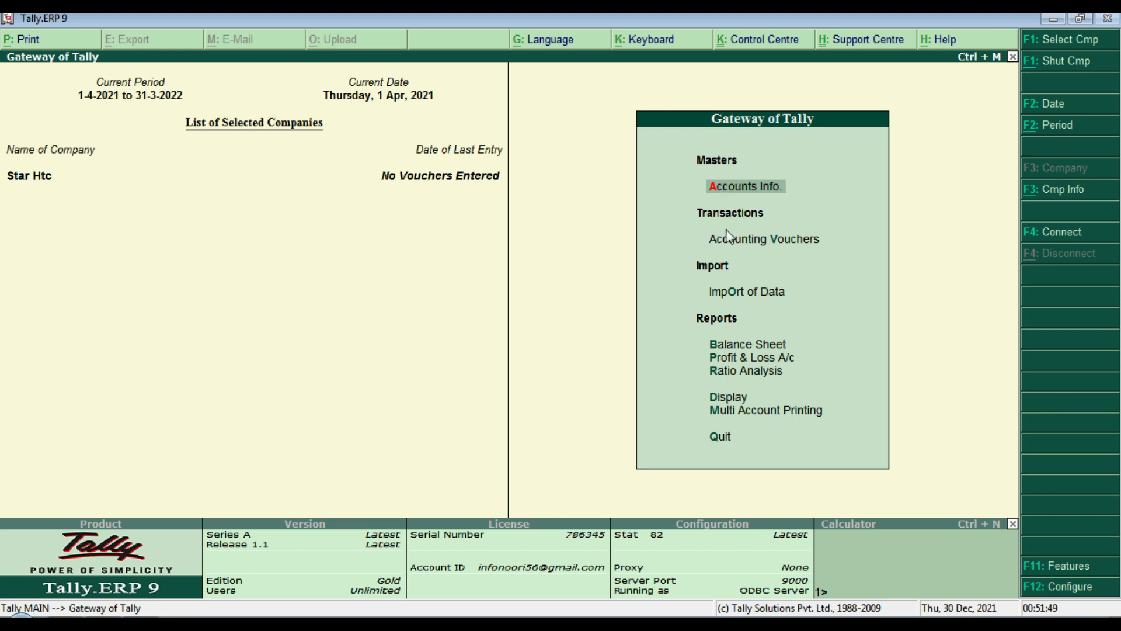
key(Down)
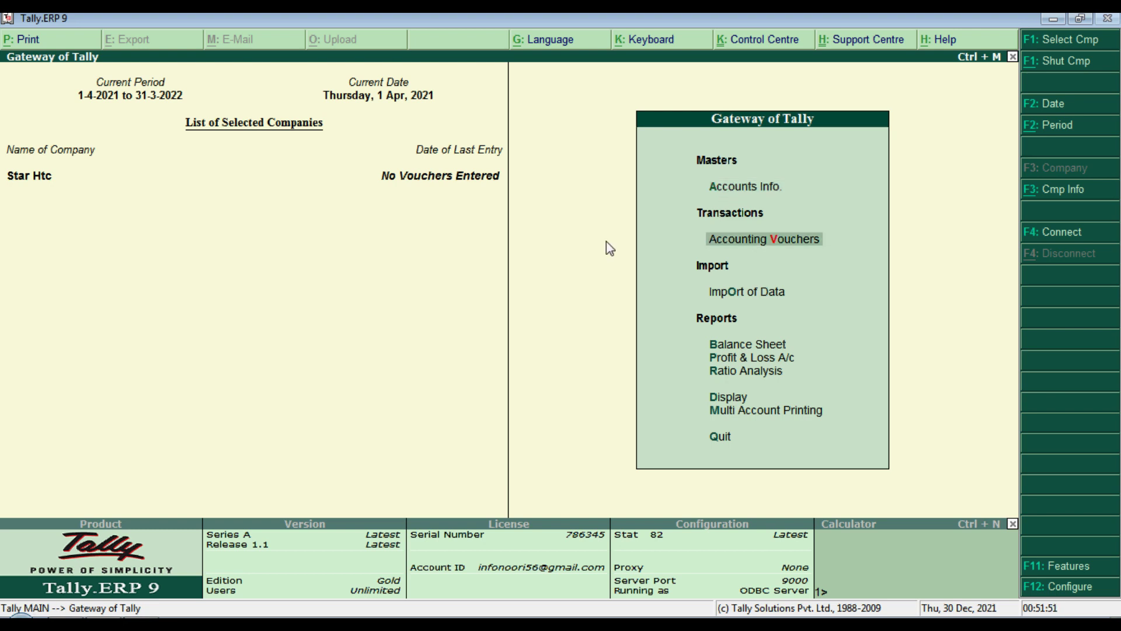
Step: Start a blank Payment voucher and bring up the F11 Accounting Features settings
key(Return)
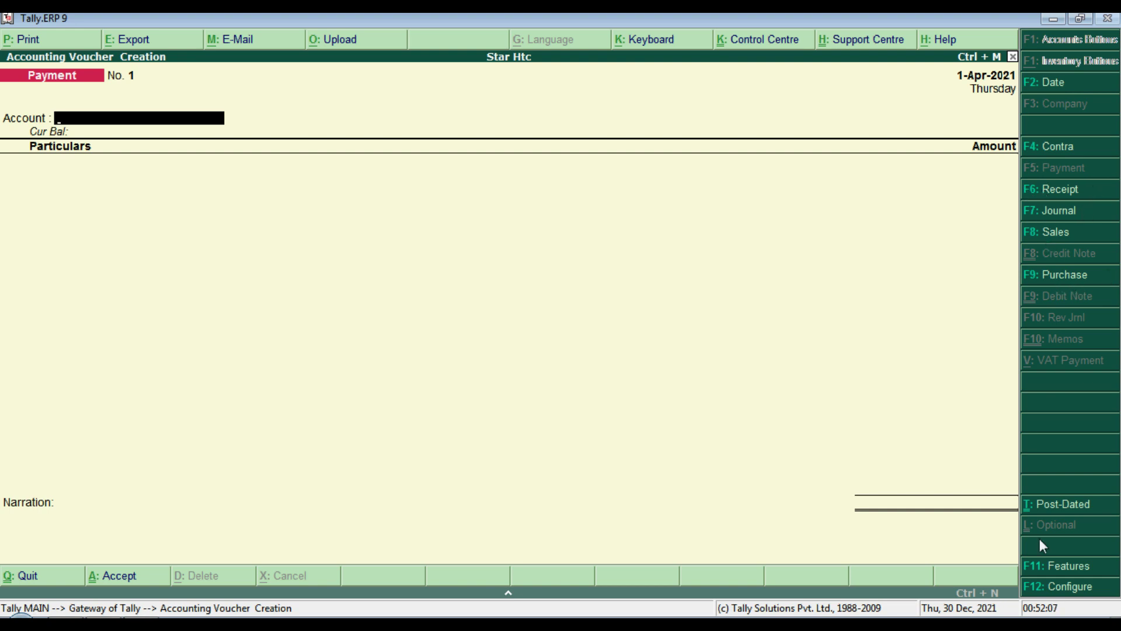
click(1042, 565)
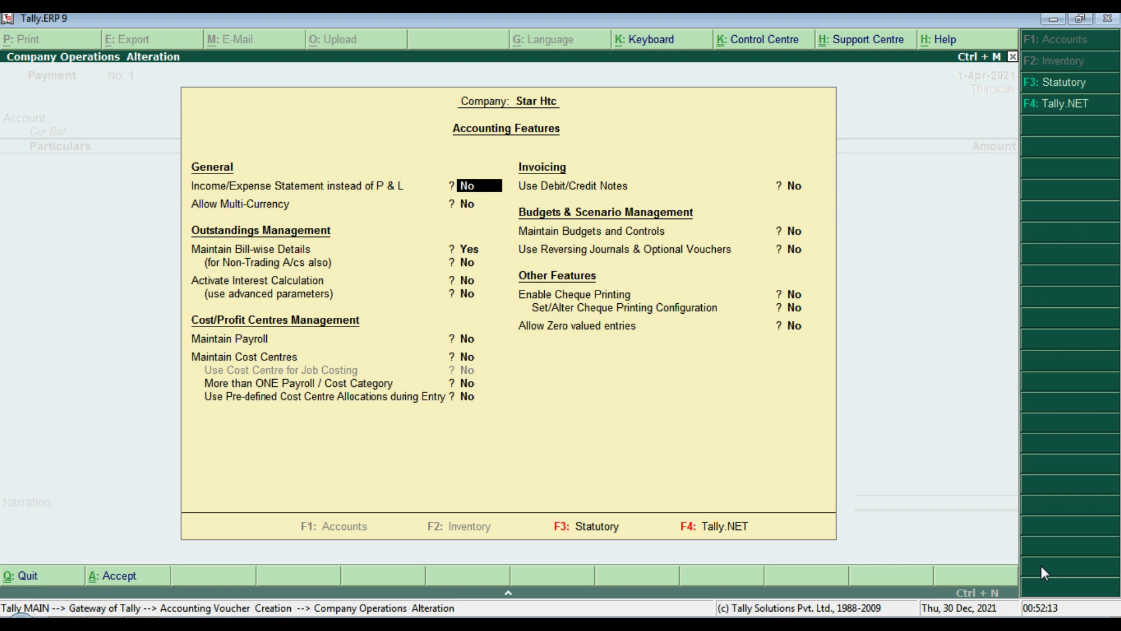
Step: Set Allow Multi-Currency to Yes, then accept the Statutory & Taxation settings unchanged
key(Return)
text(y)
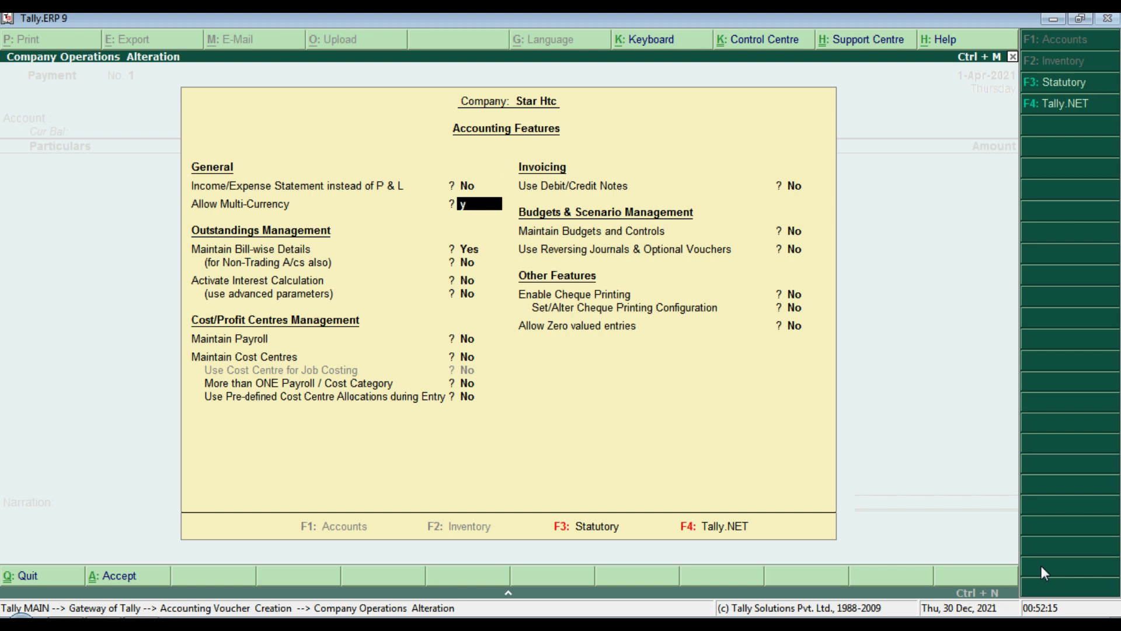
key(Return)
key(Return)
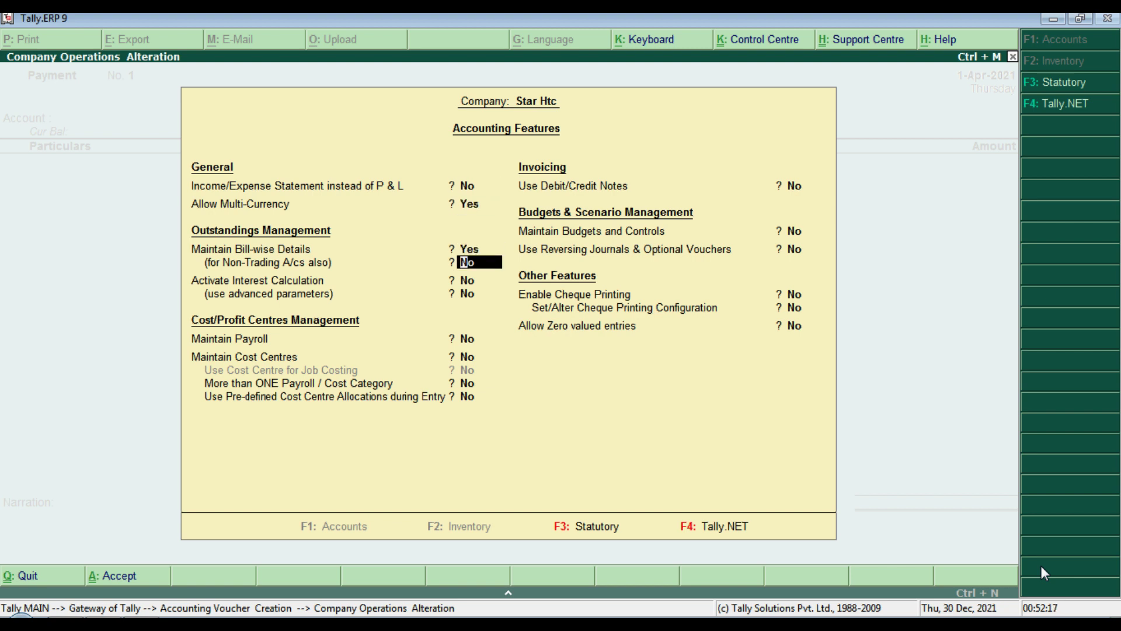
key(Return)
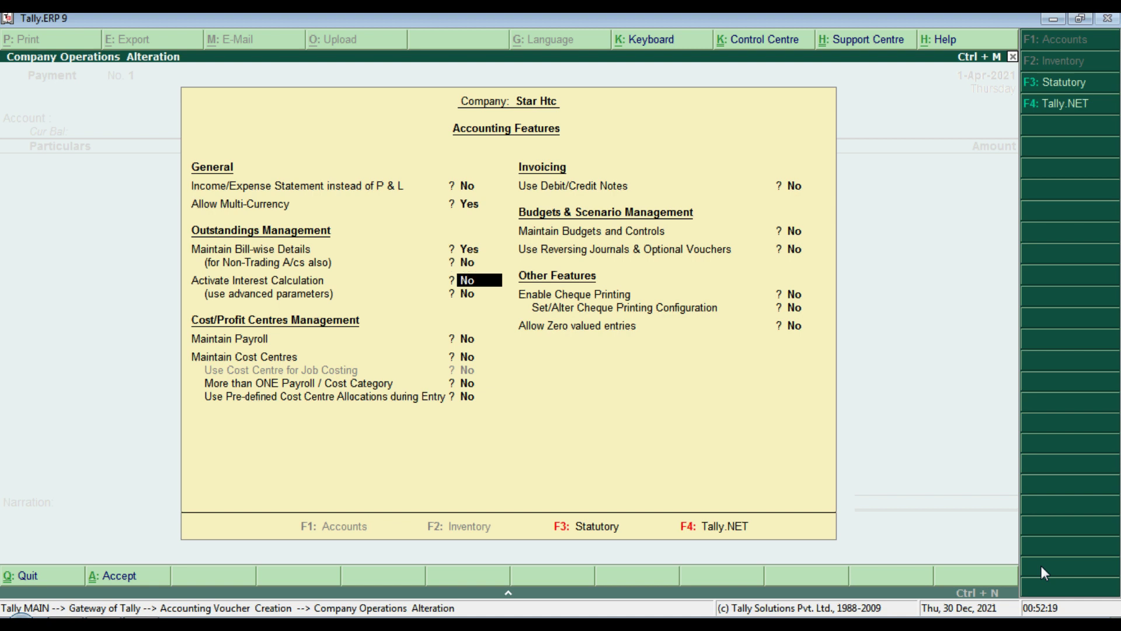
key(Return)
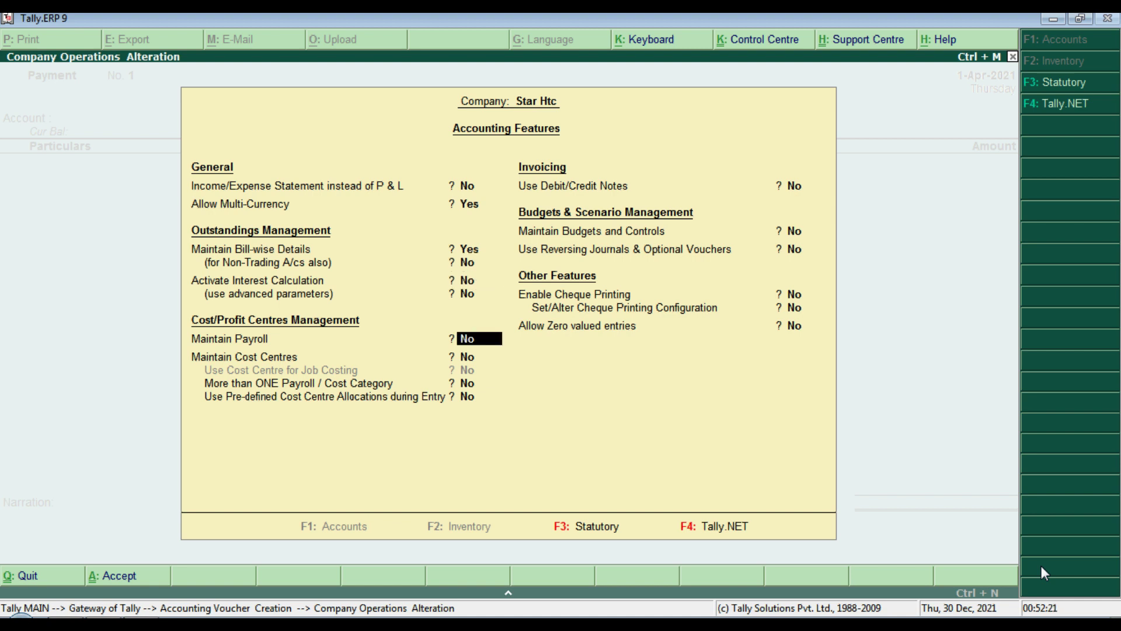
key(Return)
key(Return)
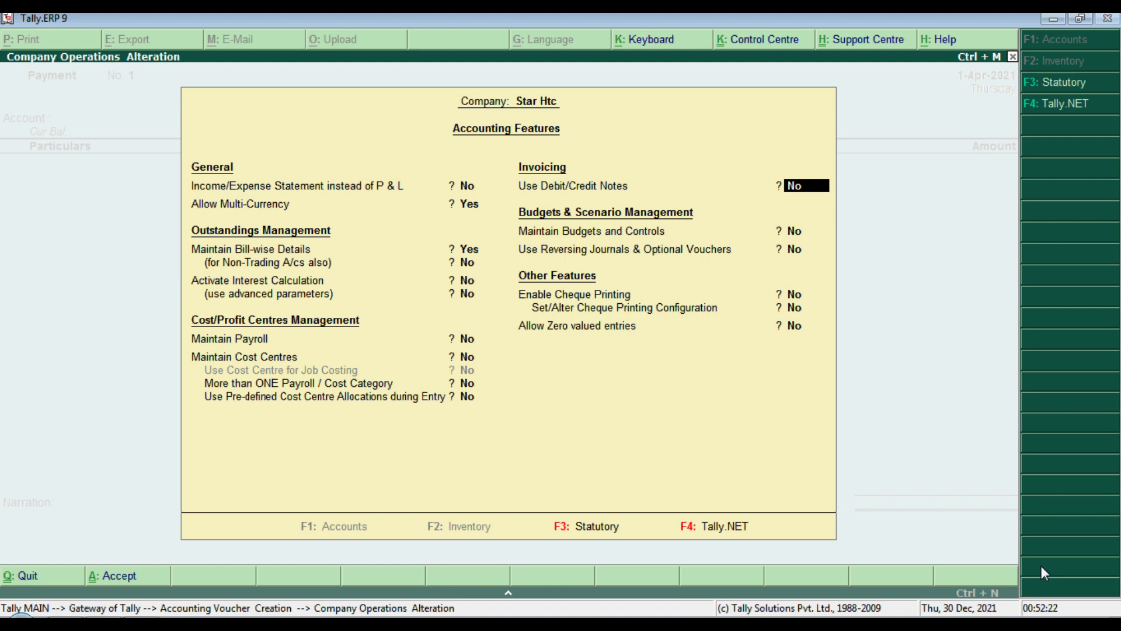
key(Return)
key(Return)
key(Return)
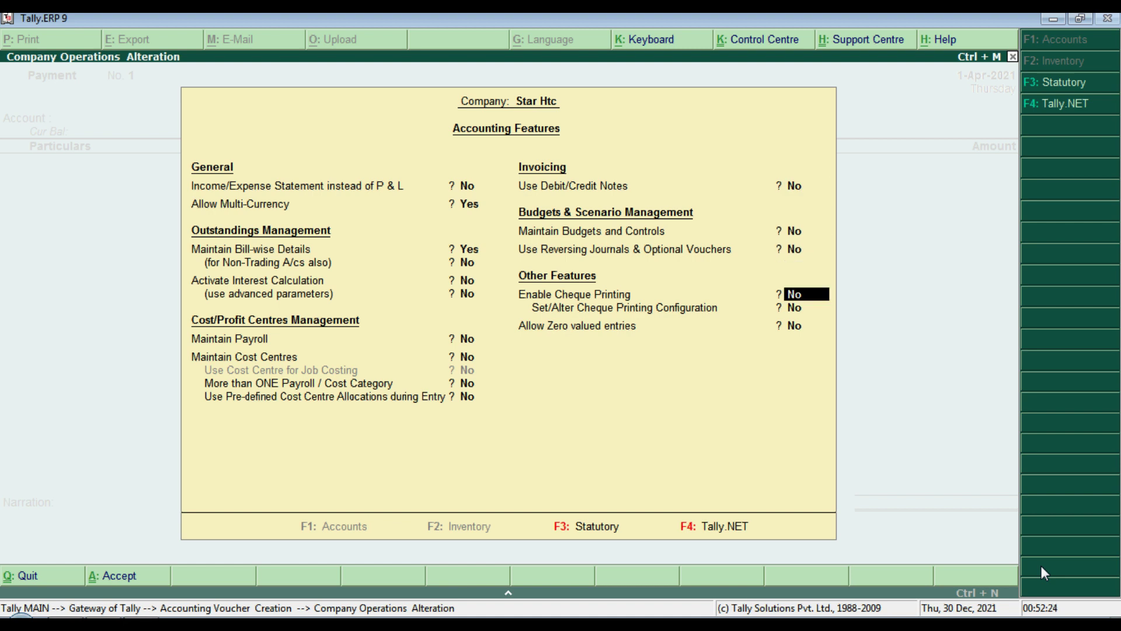
key(Return)
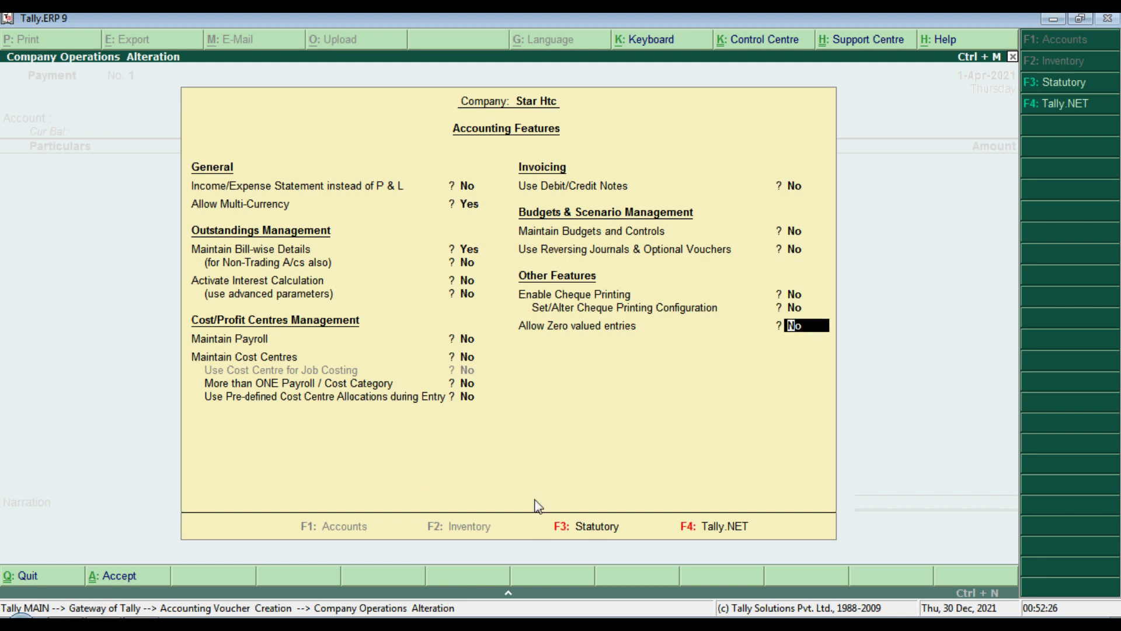
click(1064, 83)
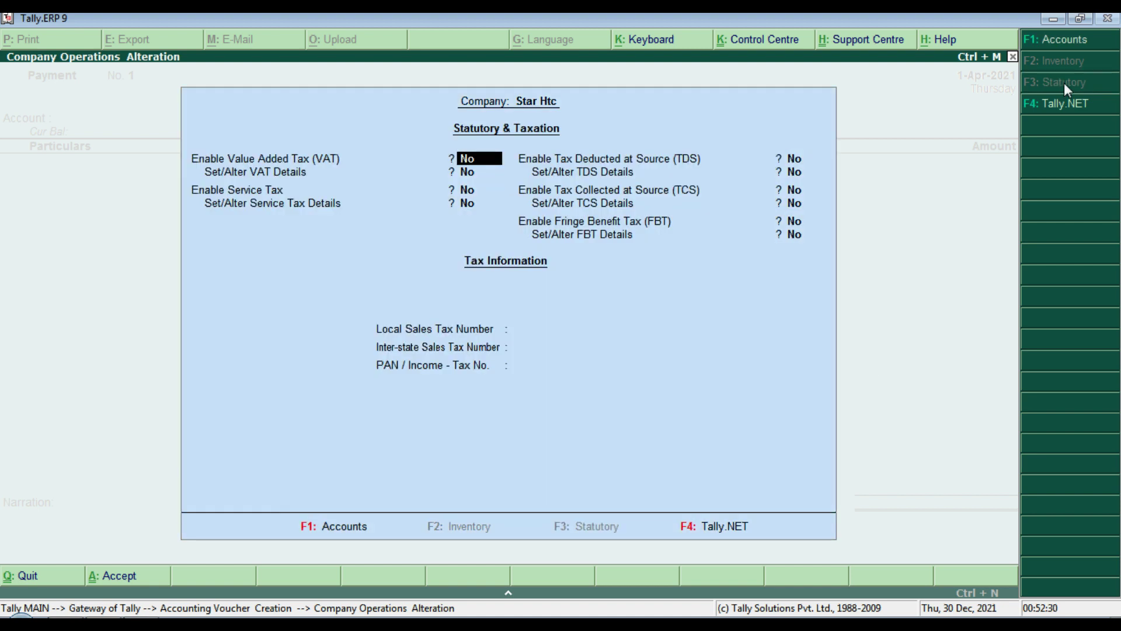
key(Return)
key(Return)
key(Return)
key(Return)
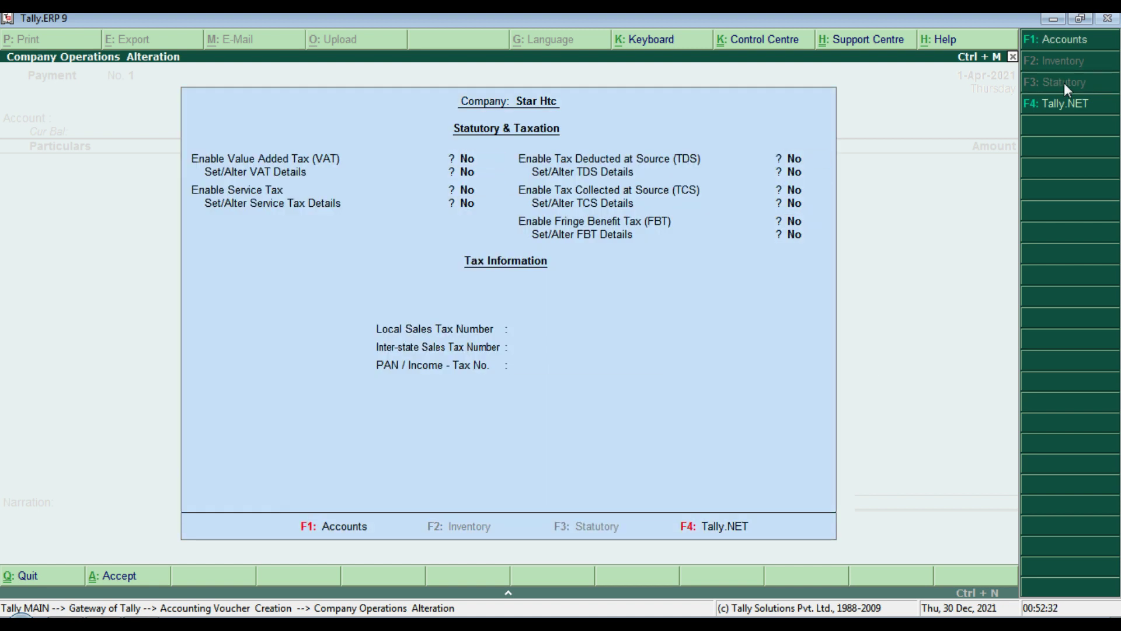
key(Return)
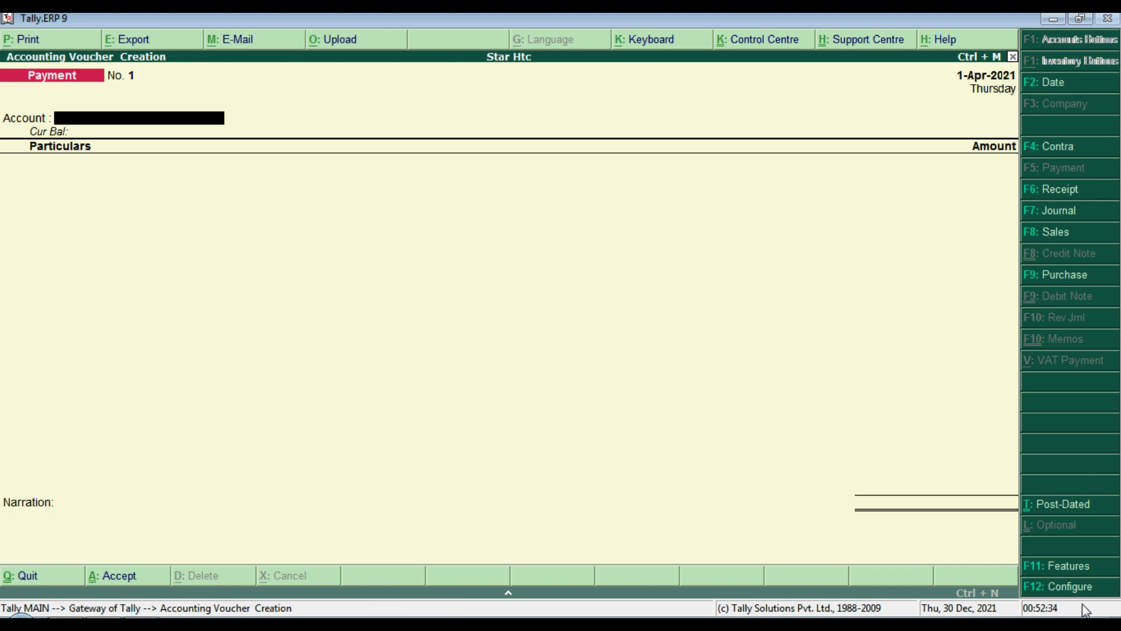
Step: Go through the Payment voucher's F12 Configure options, leaving them unchanged
click(1054, 589)
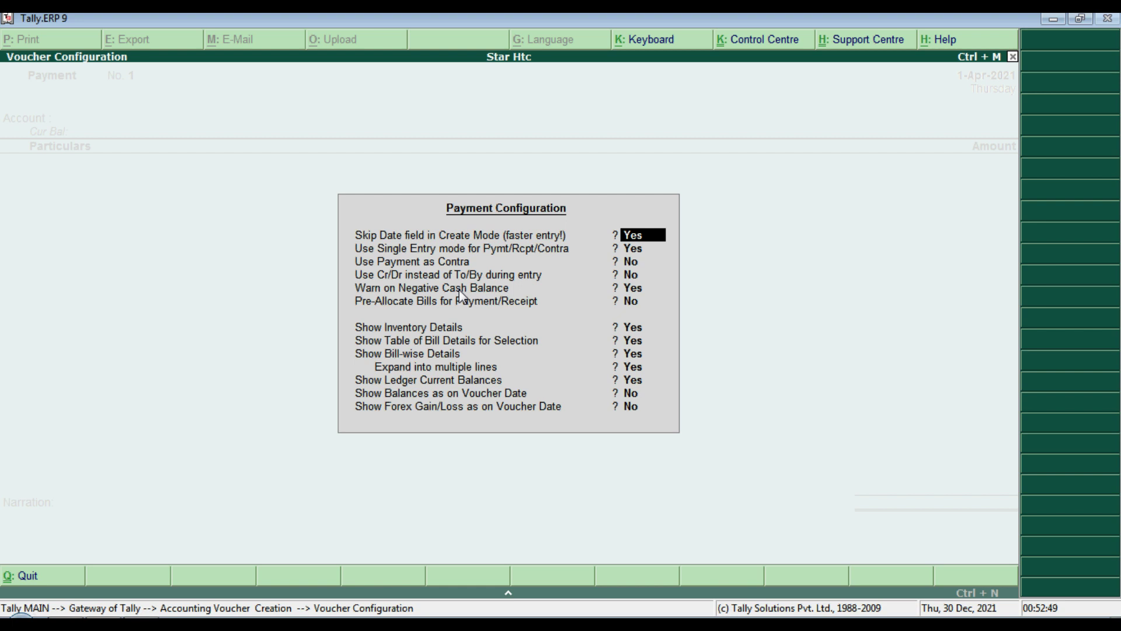
key(Return)
key(Return)
key(Return)
key(Return)
key(Return)
key(Return)
key(Return)
key(Return)
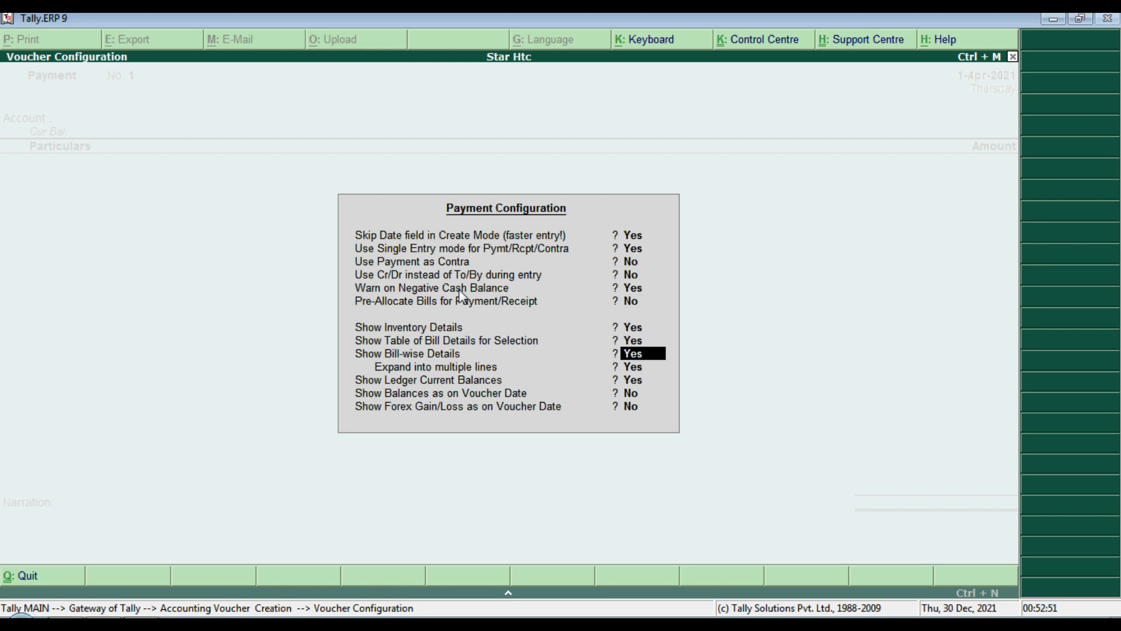
key(Return)
key(Return)
key(Return)
key(Return)
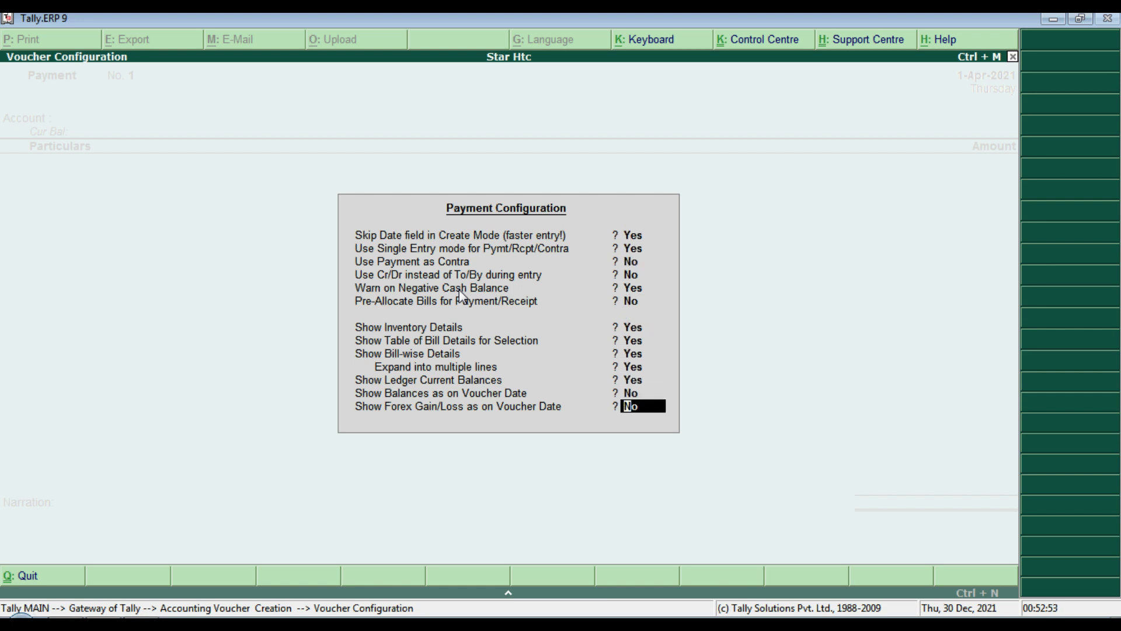
key(Return)
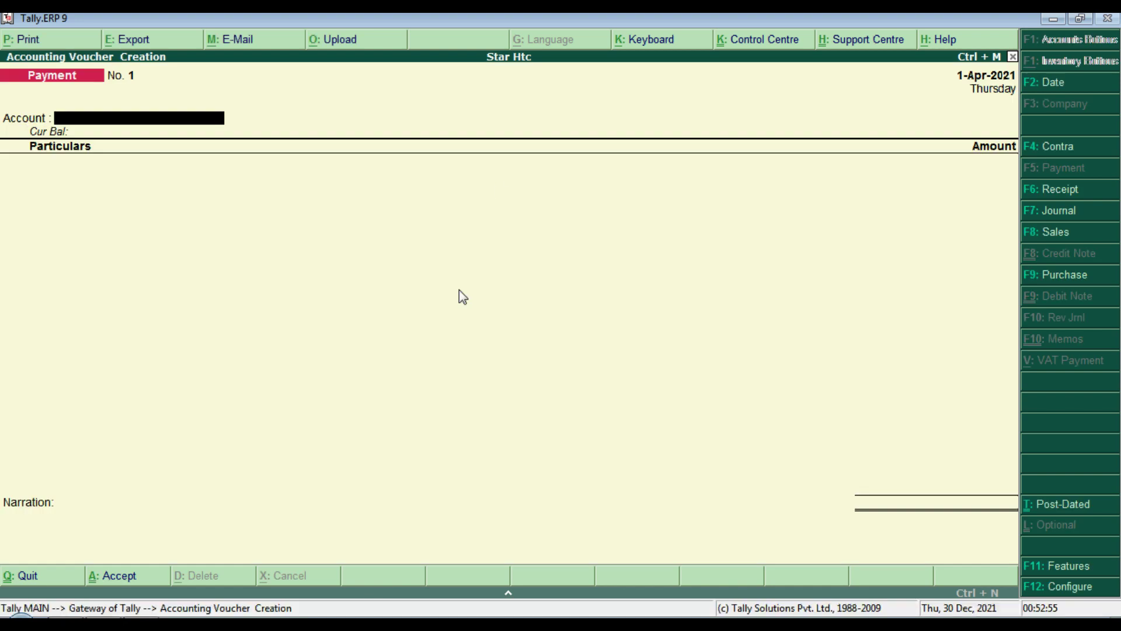
Step: Change the voucher date to 10-Apr-2021 and switch back to the Word practice sheet
click(1046, 83)
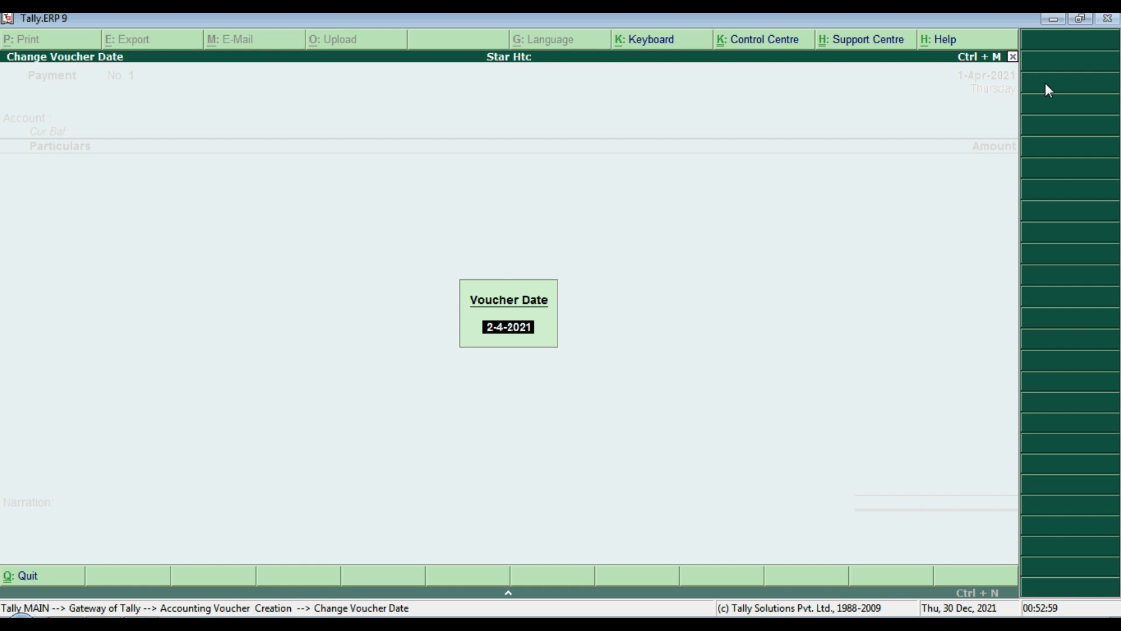
text(10-4)
key(Return)
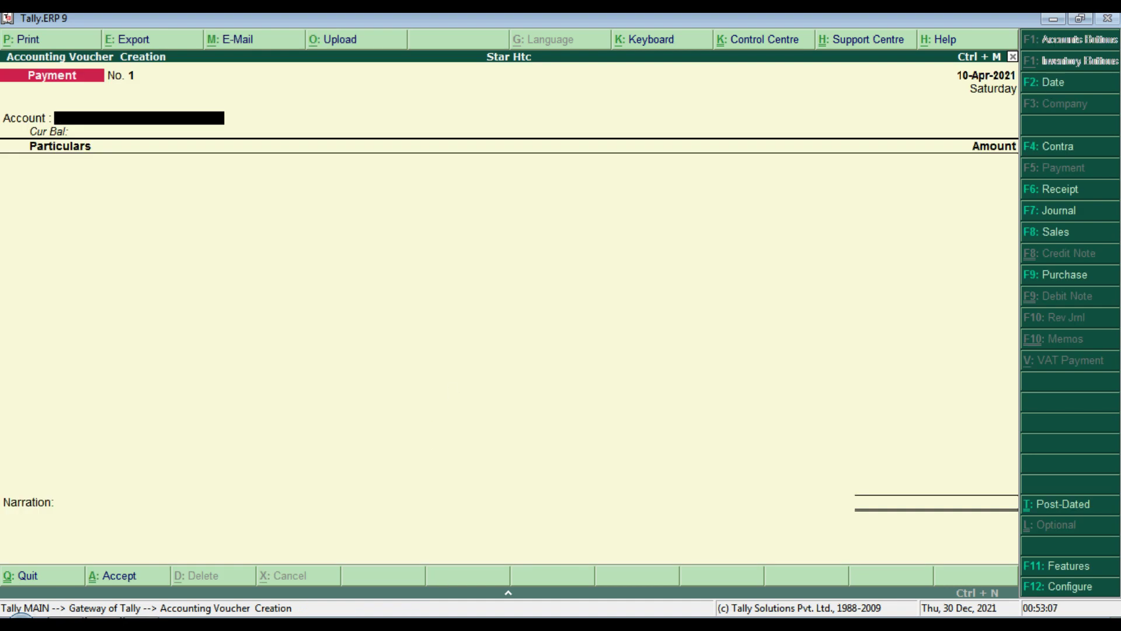
key(alt+Tab)
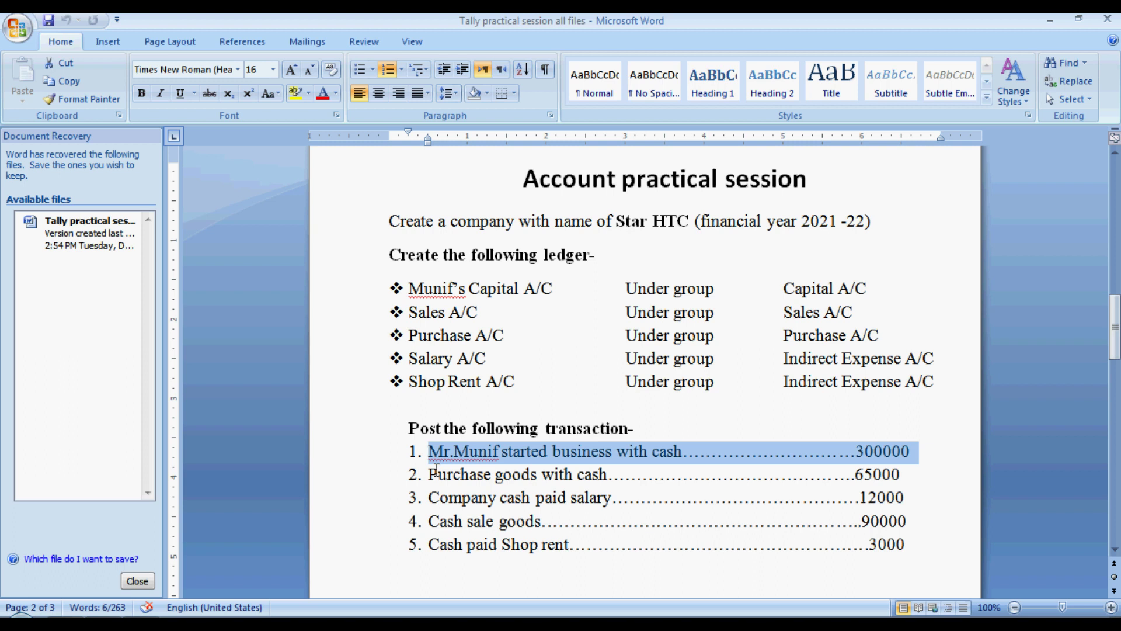
Step: Scroll down to the journal table and highlight the rows for transaction 1
double_click(439, 458)
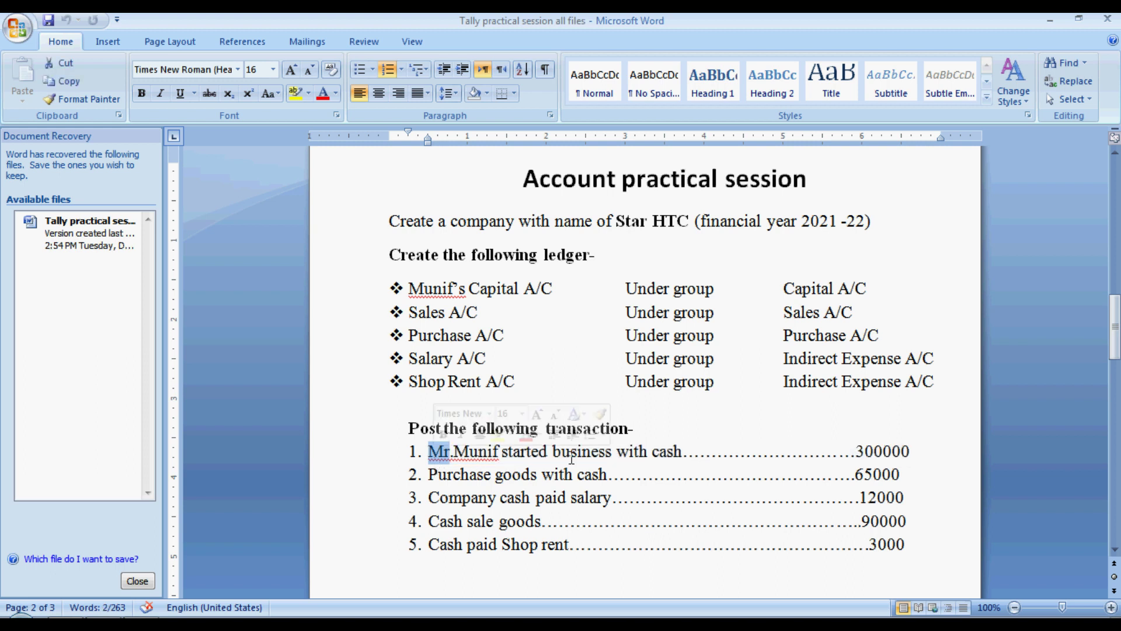
click(607, 458)
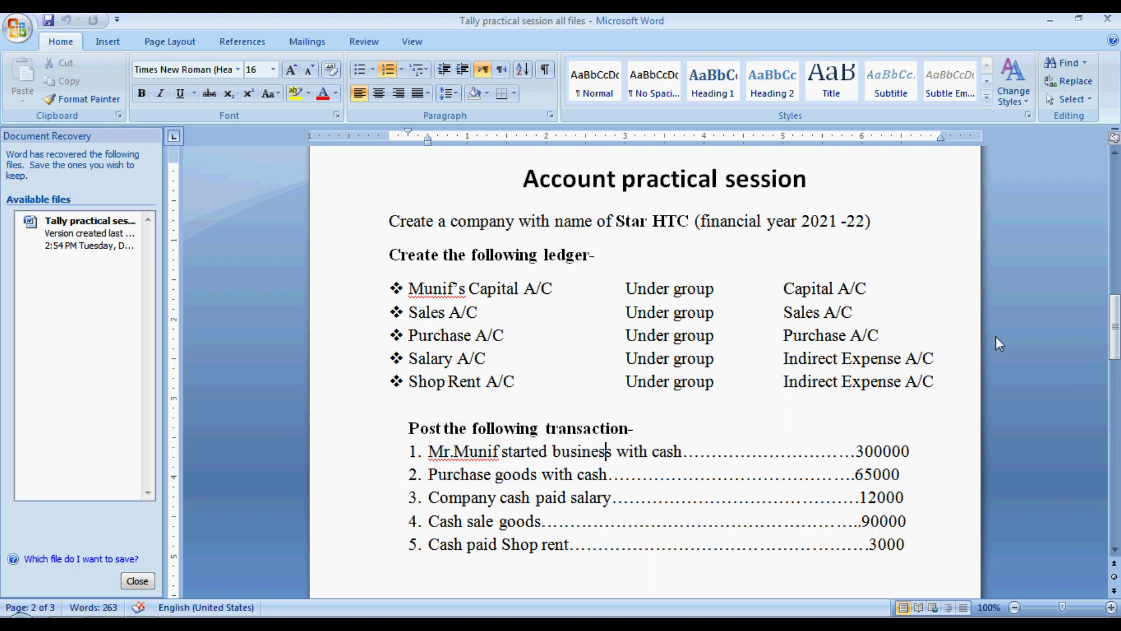
drag(1117, 345, 1115, 439)
drag(359, 424, 909, 442)
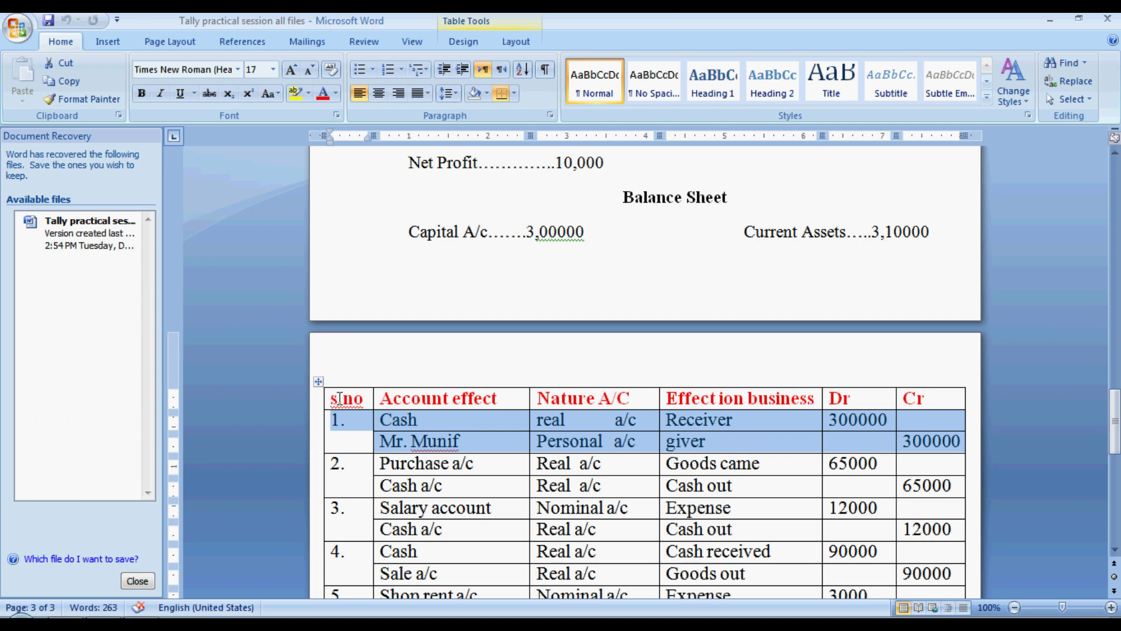
click(415, 400)
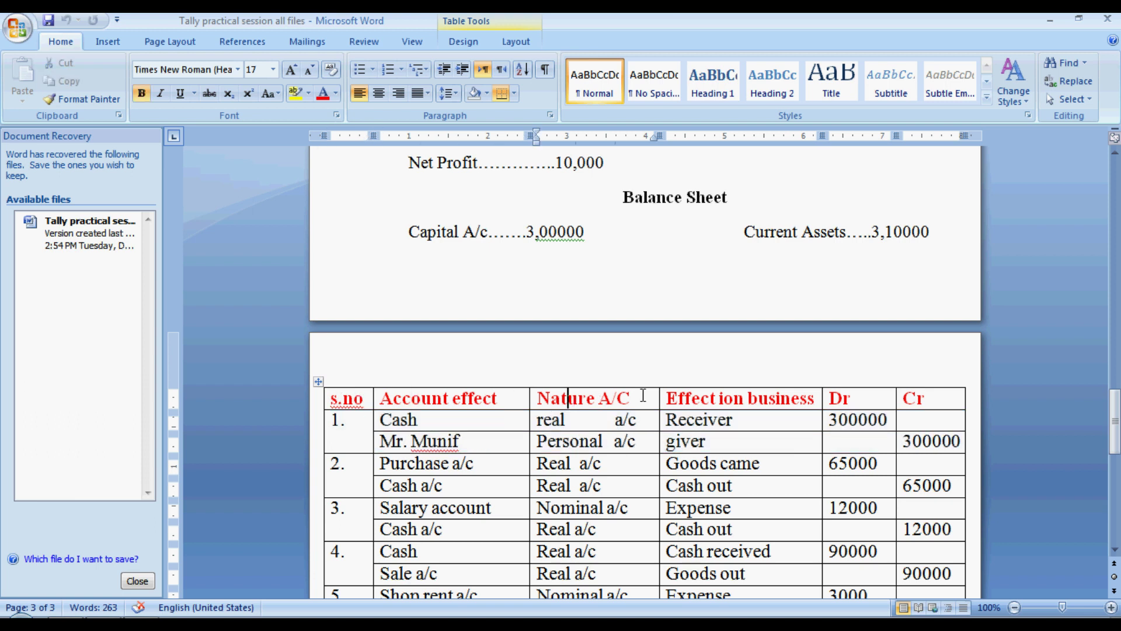
Step: Review the table's column headings and the Cash and proprietor entries, then scroll up to the Golden Rule
click(731, 402)
click(863, 400)
click(938, 402)
click(427, 425)
click(594, 419)
click(464, 445)
click(636, 441)
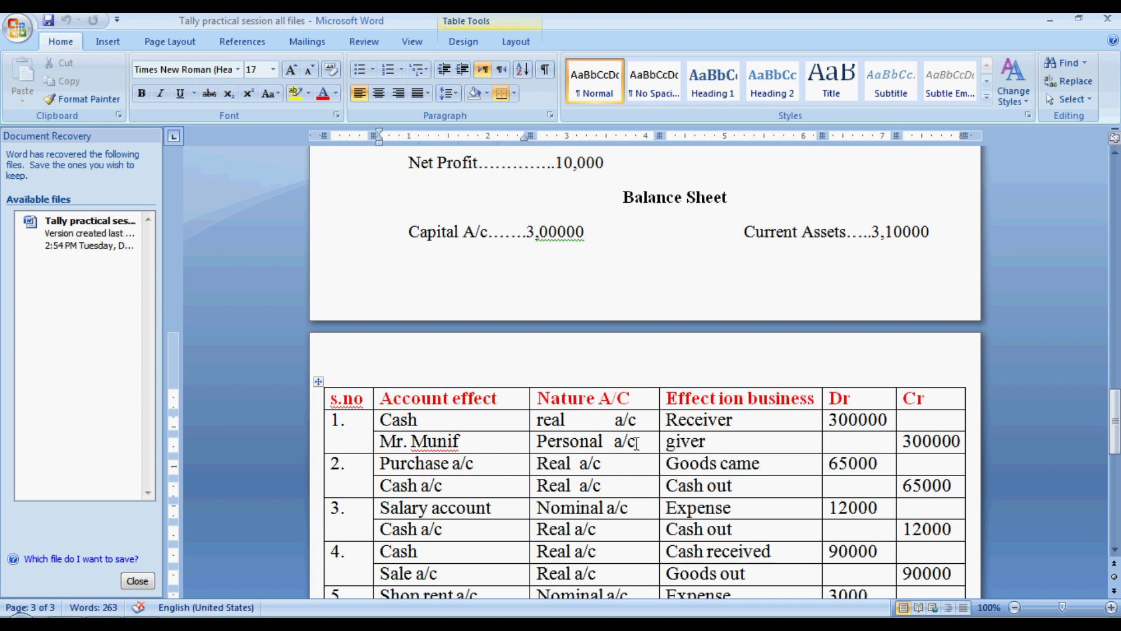
click(733, 444)
drag(1114, 405, 1109, 217)
click(580, 442)
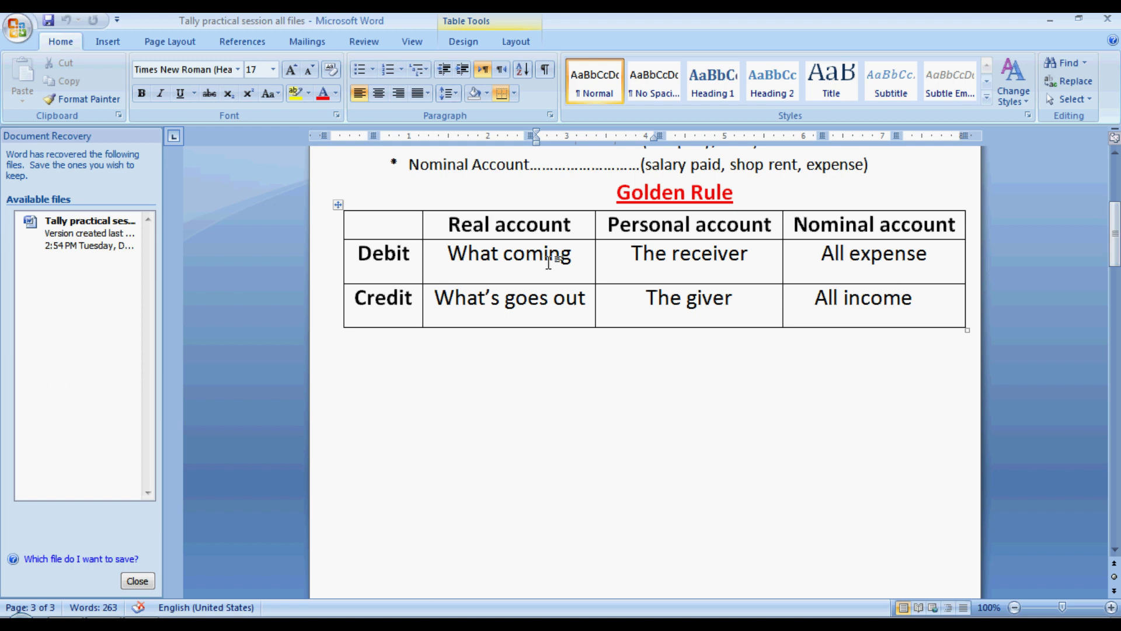
Step: Check the What comes in rule, then return to Tally's blank Payment voucher No. 1
click(574, 255)
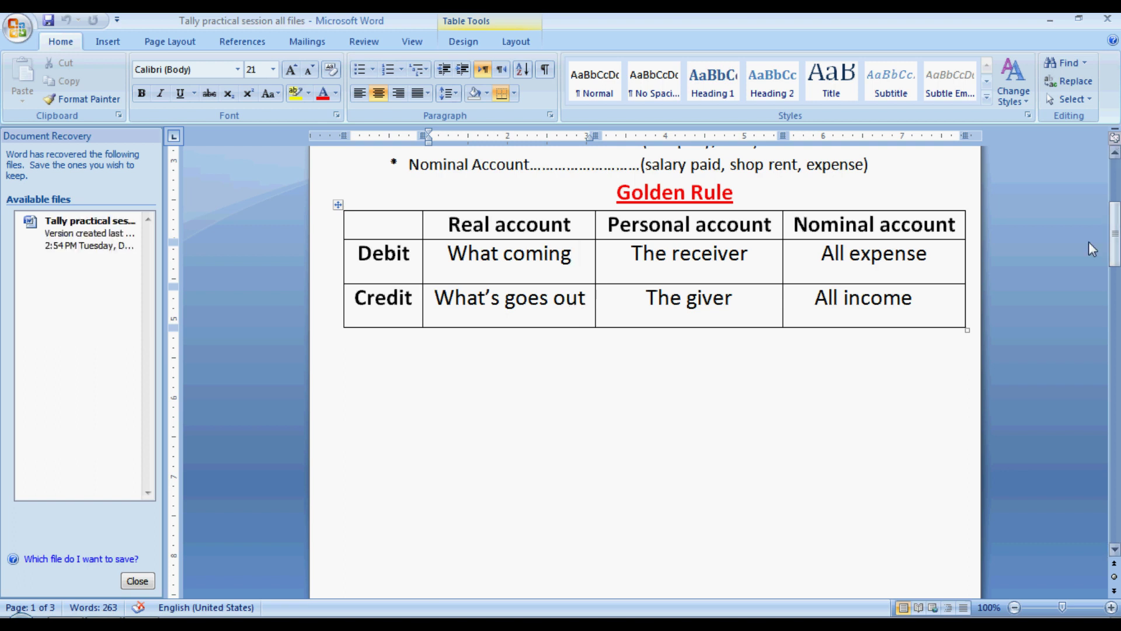
drag(1110, 240, 1111, 324)
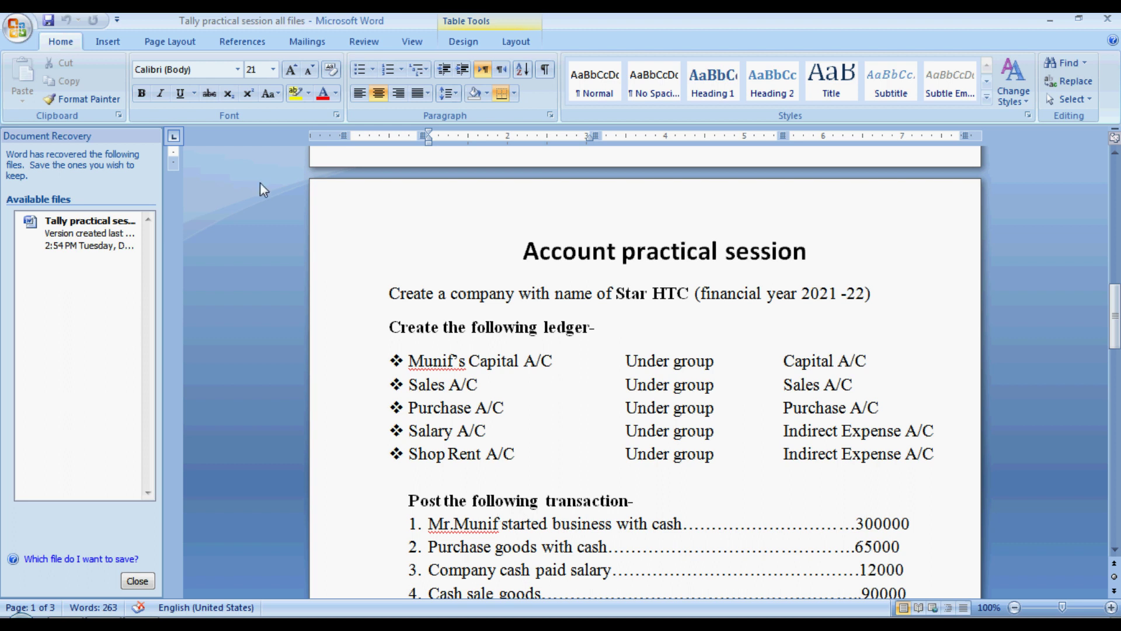
key(alt+Tab)
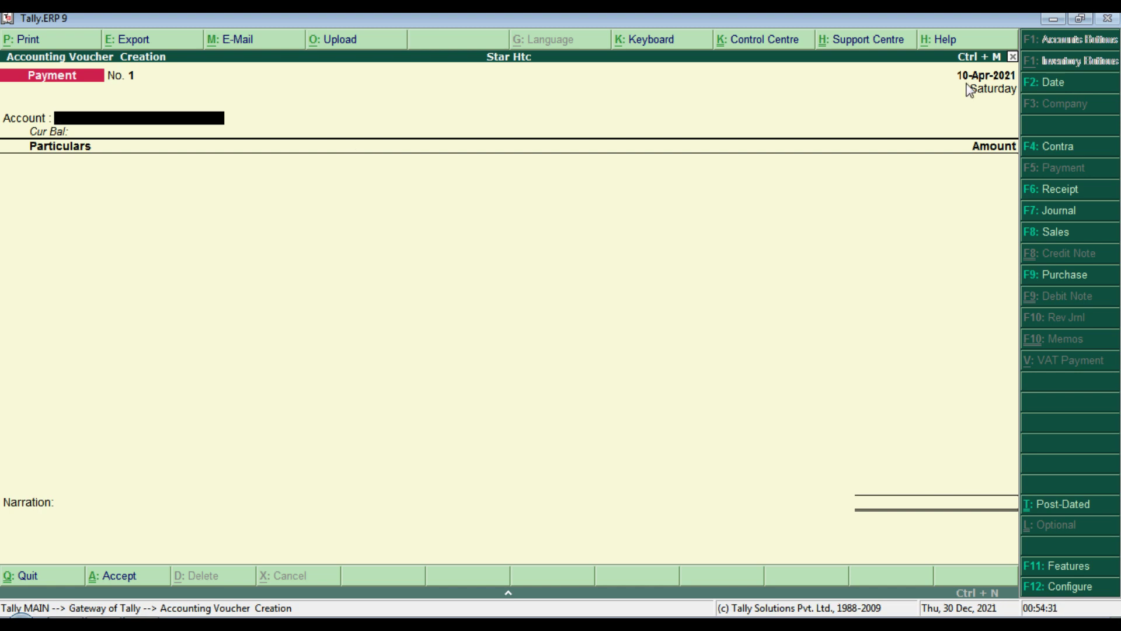
Step: Change to a Receipt voucher with Cash as the account and the proprietor's Capital A/c credited
click(1059, 191)
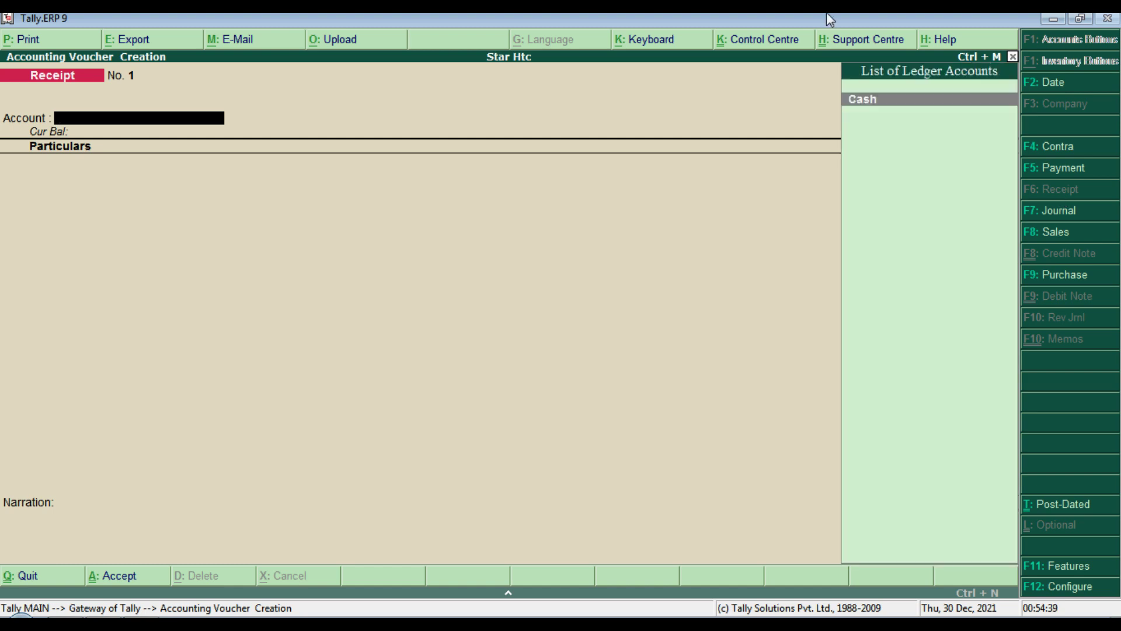
key(Return)
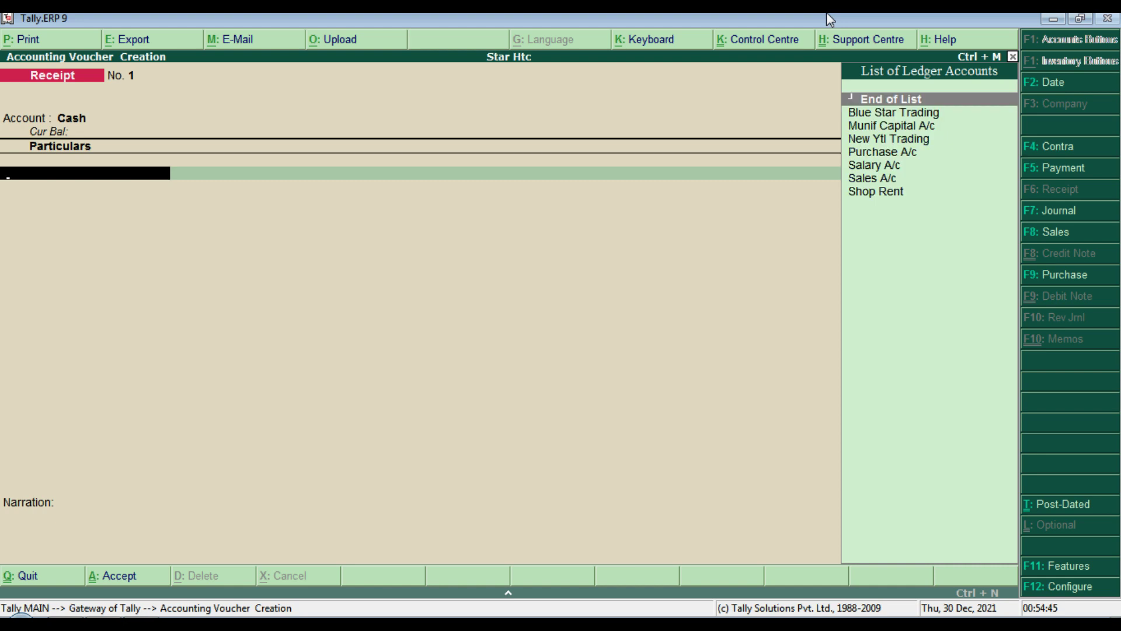
key(Down)
key(Down)
key(Return)
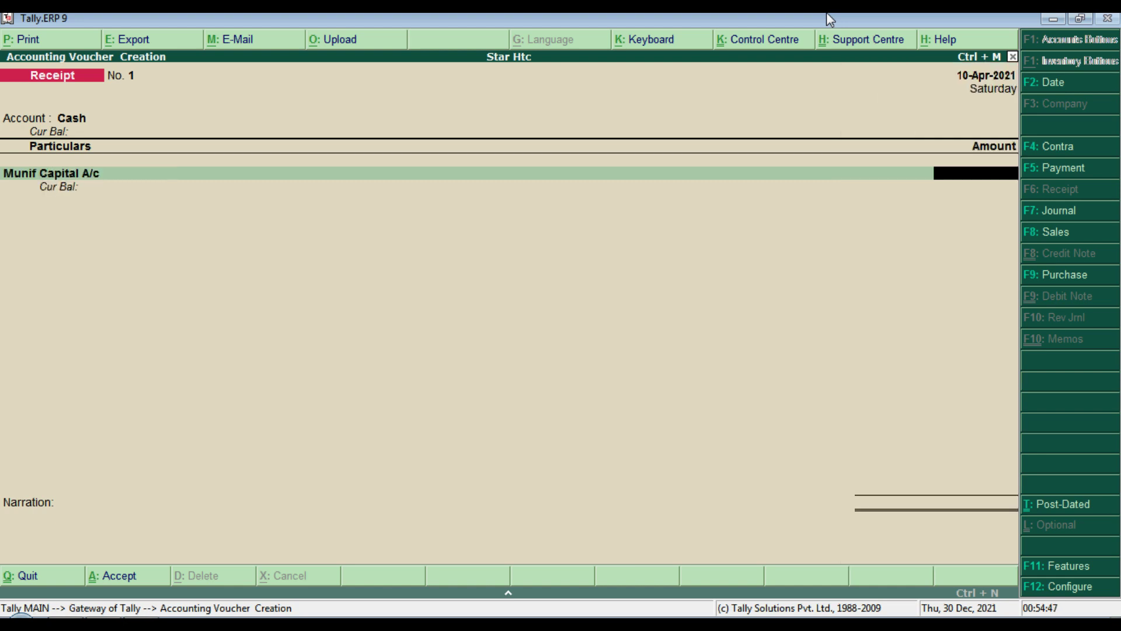
Step: Copy the 300000 amount from the Word sheet and enter it against the Capital A/c
key(alt+Tab)
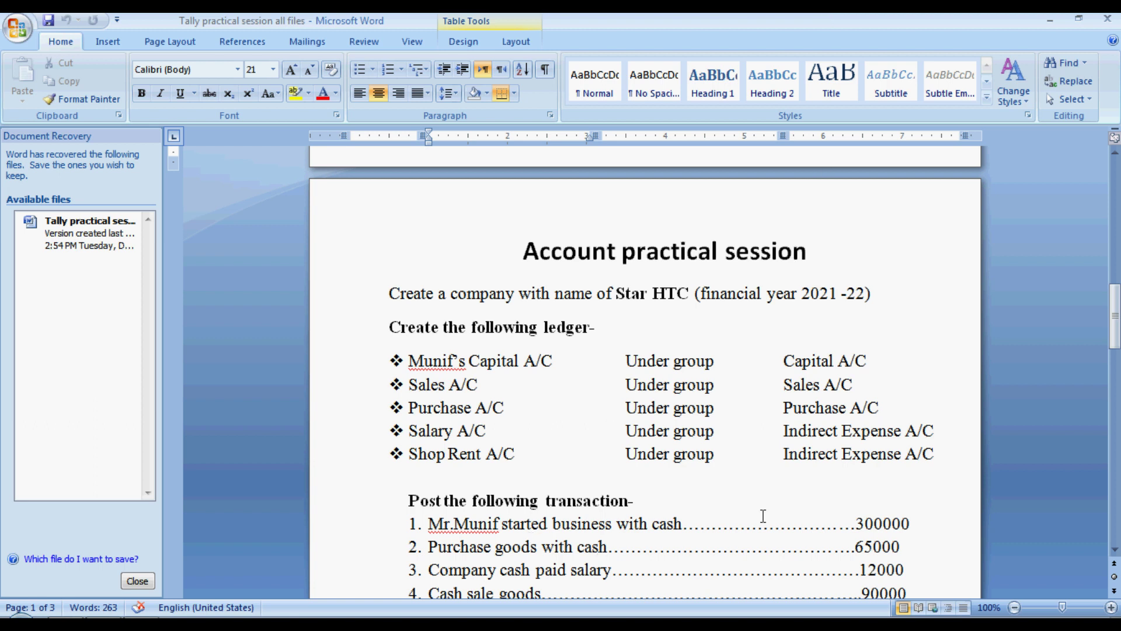
double_click(862, 524)
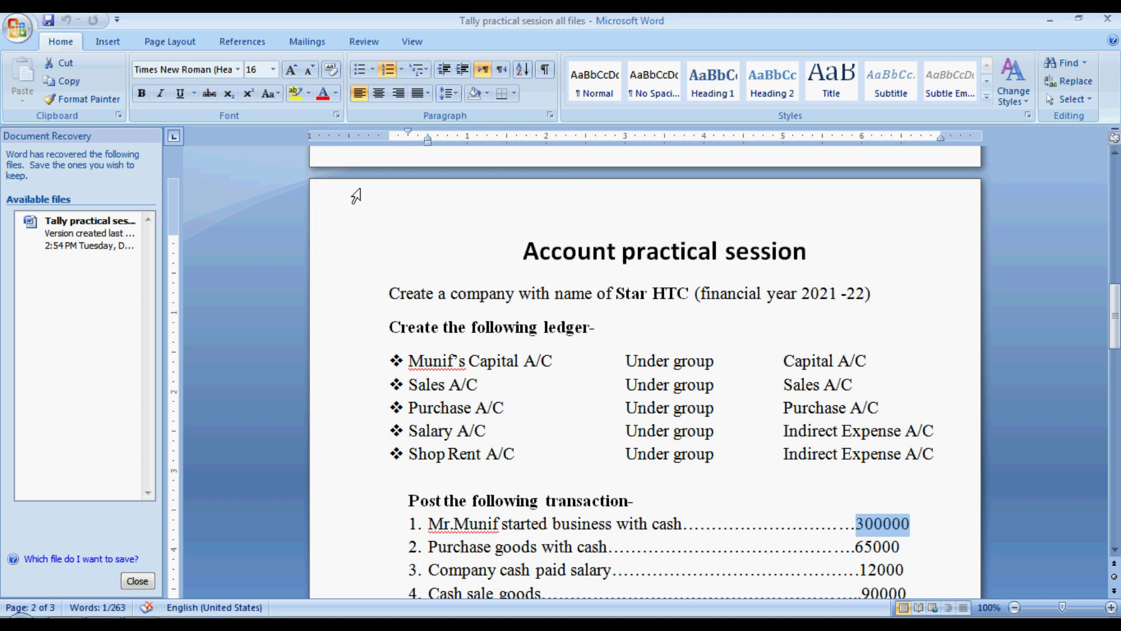
key(ctrl+c)
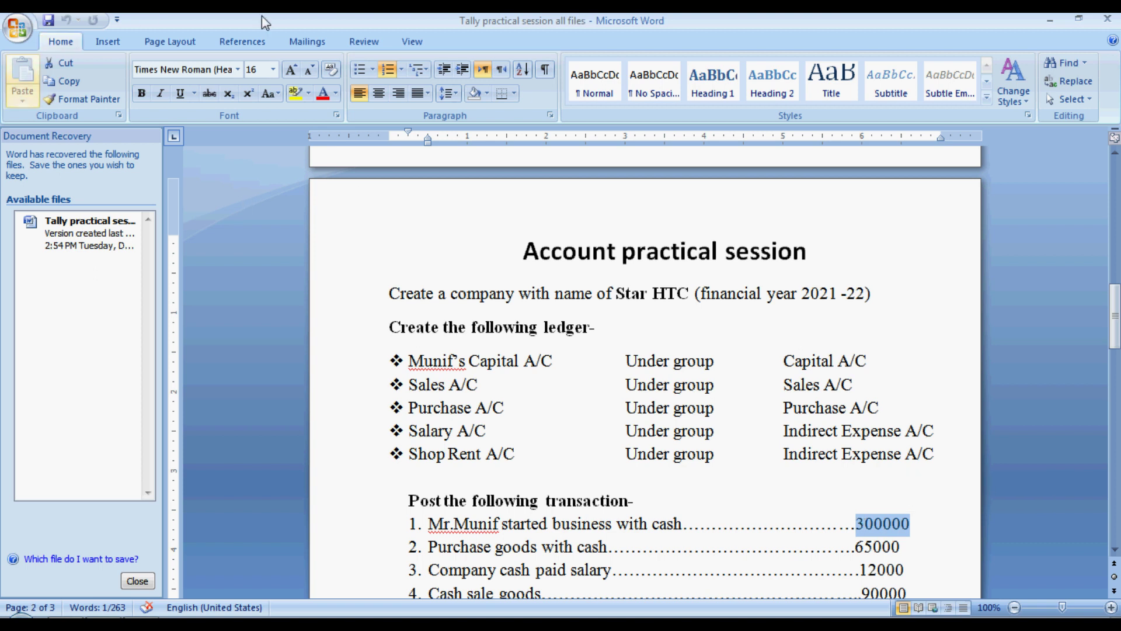
key(alt+Tab)
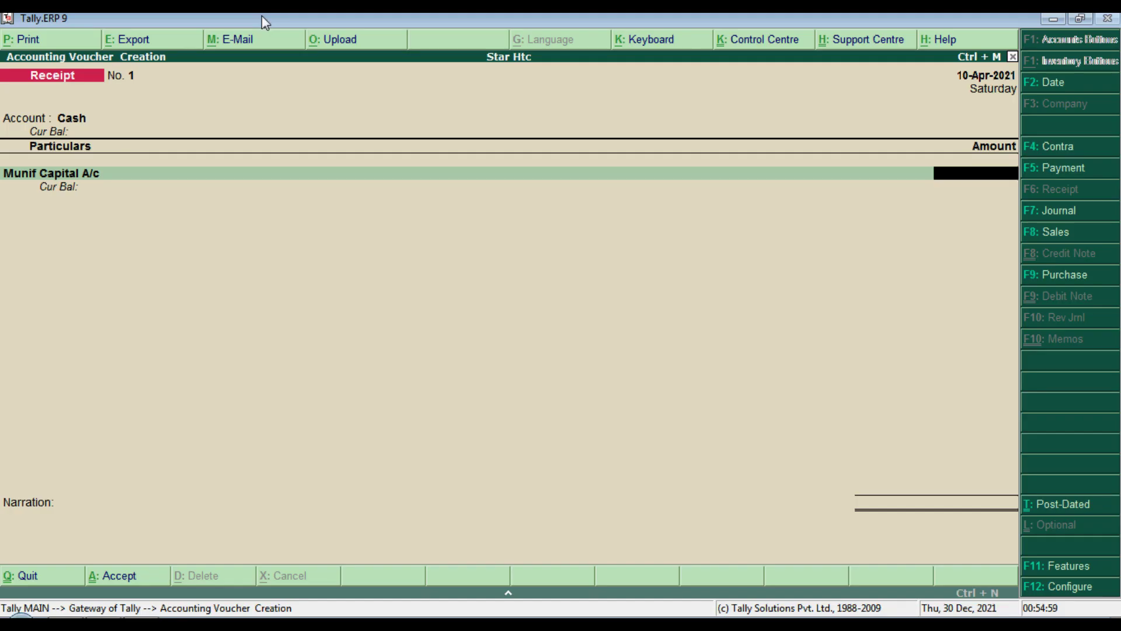
text(300000)
key(Return)
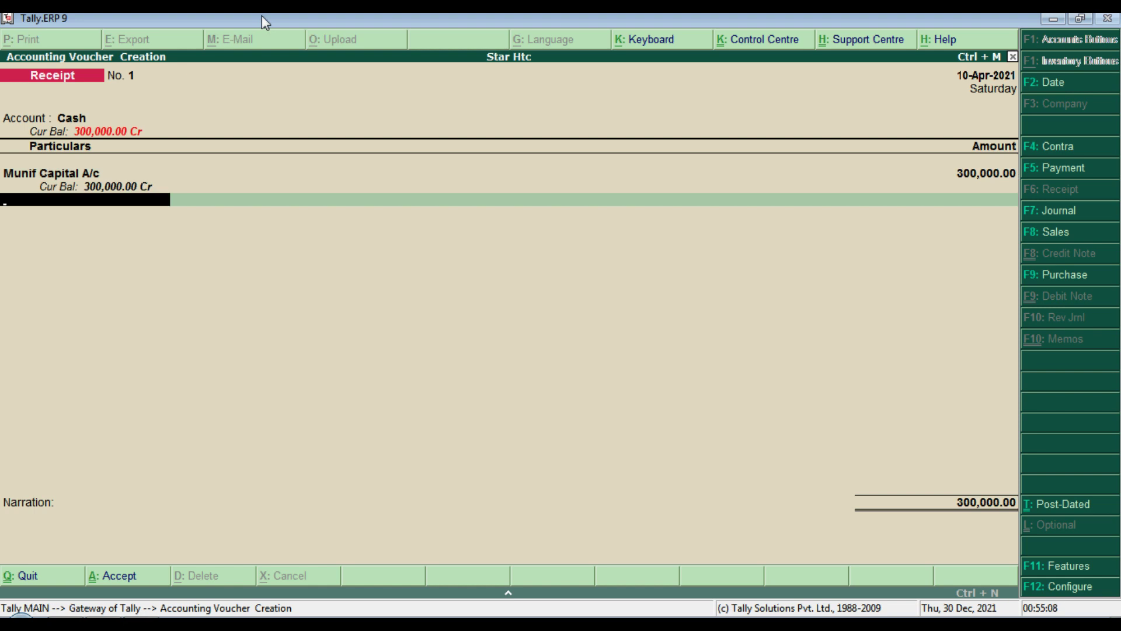
Step: Add the narration 'cash received on company' and save the receipt voucher
key(Return)
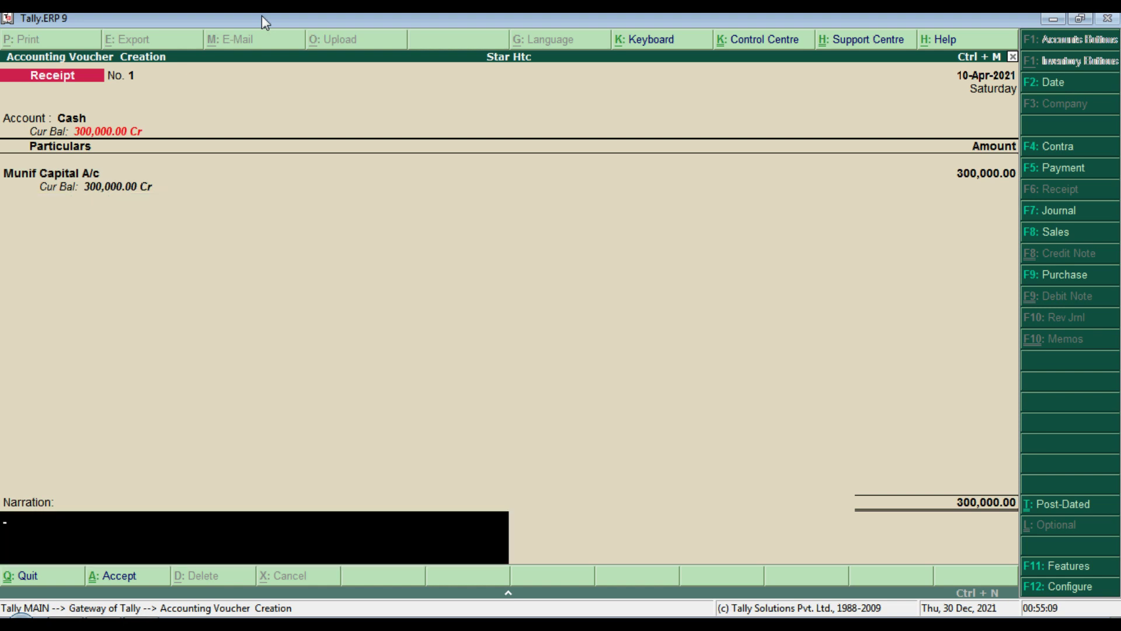
text(cash received on com)
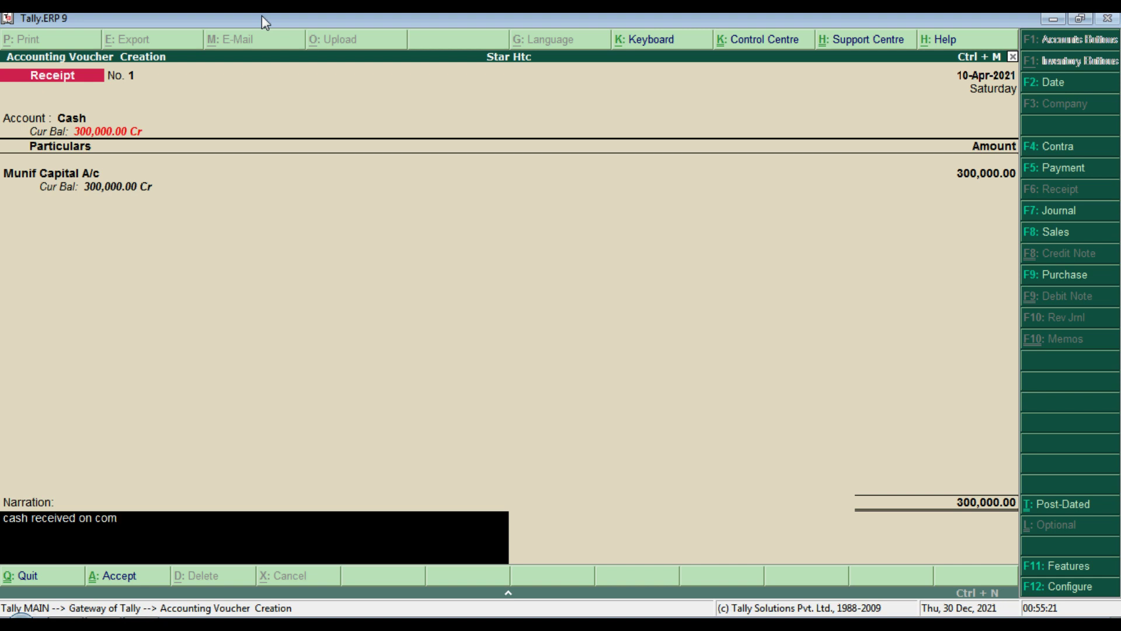
text(pany)
key(Return)
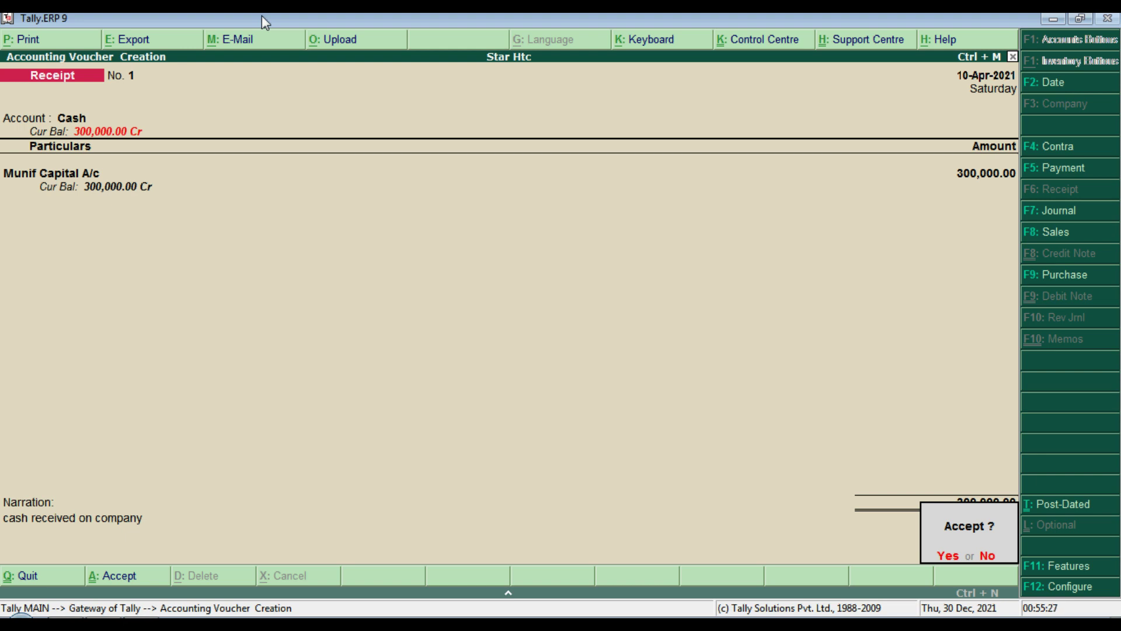
key(Return)
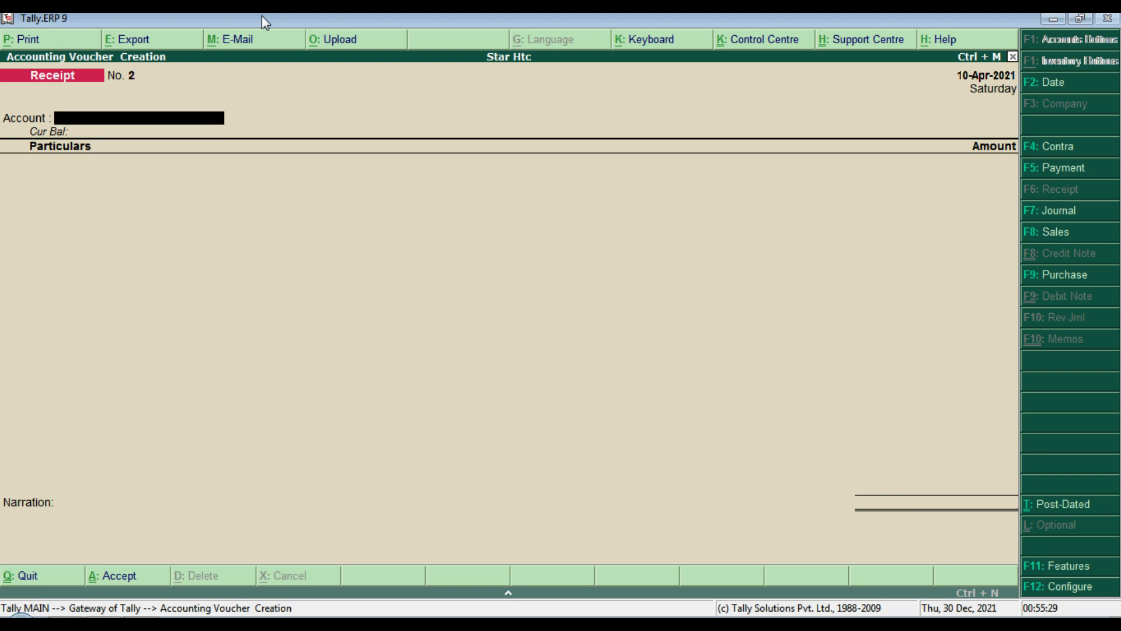
Step: Leave voucher entry and review the 10-Apr-2021 Day Book
key(Escape)
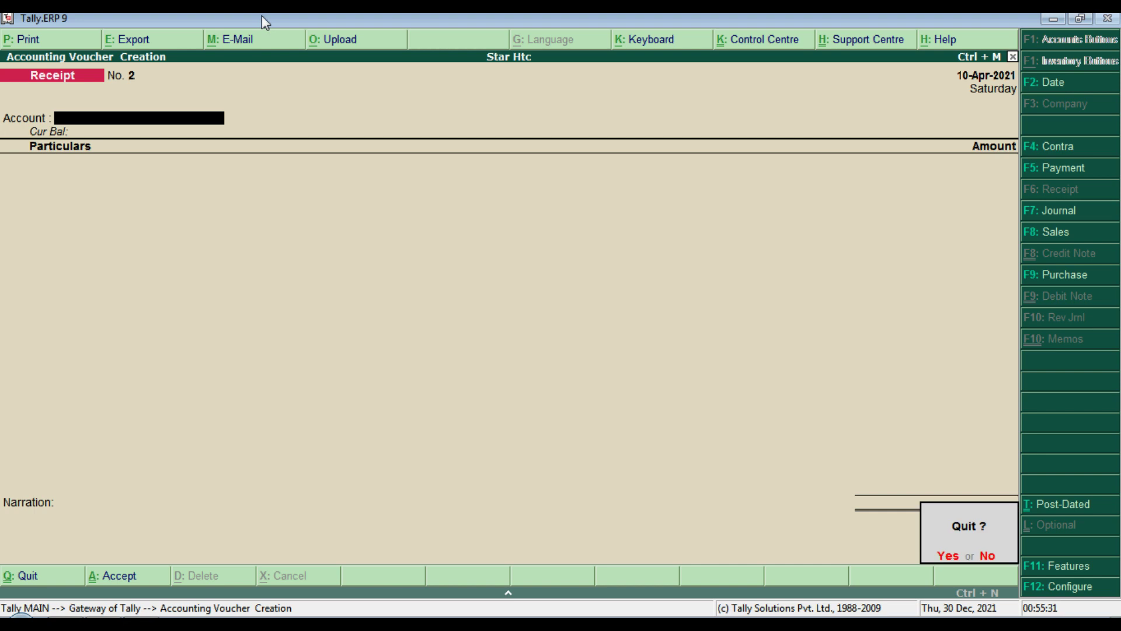
key(Return)
key(Escape)
key(Escape)
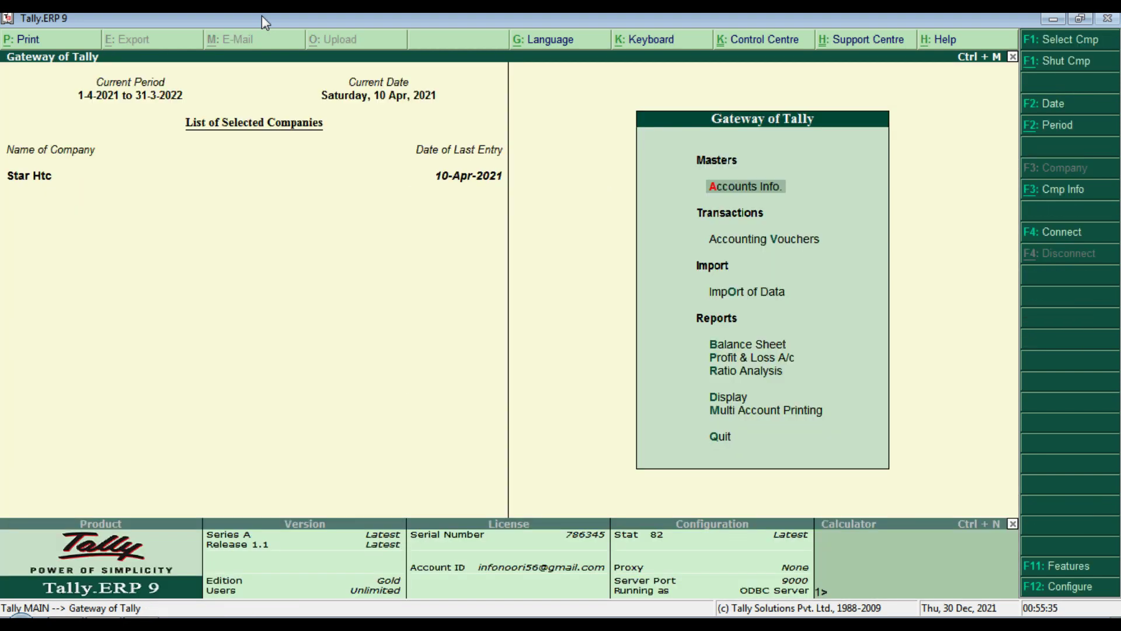
key(d)
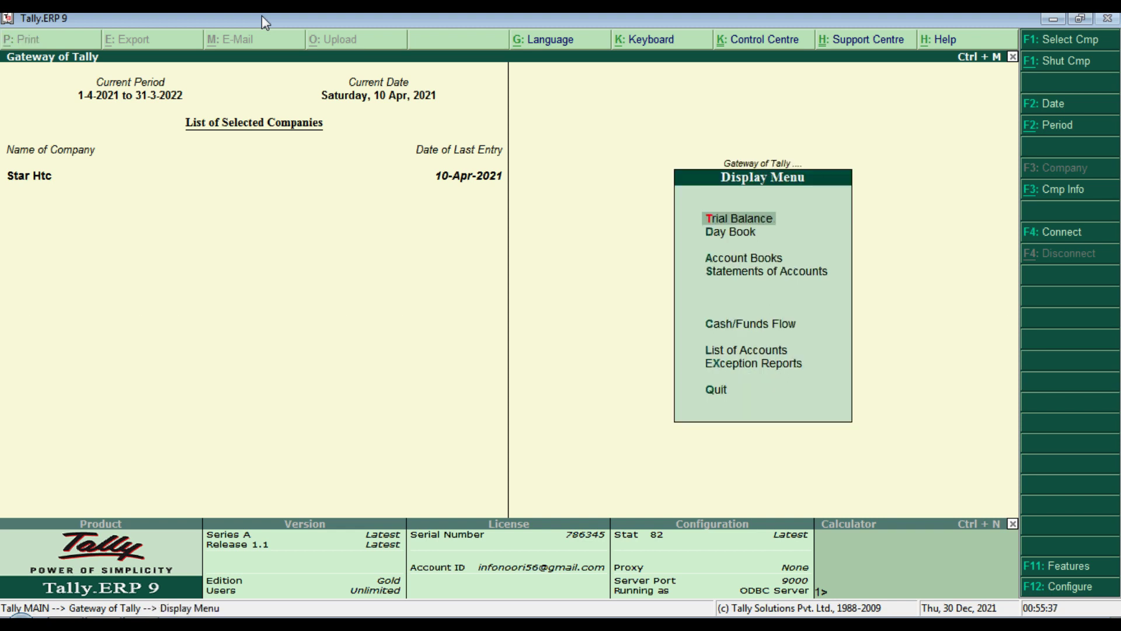
key(a)
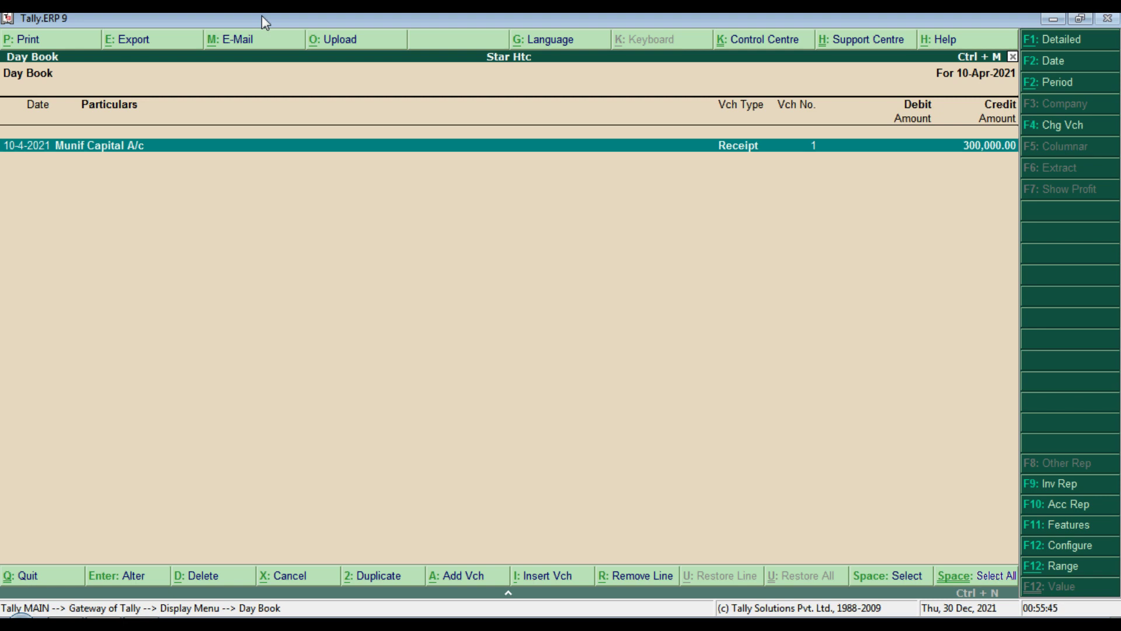
key(Escape)
key(Escape)
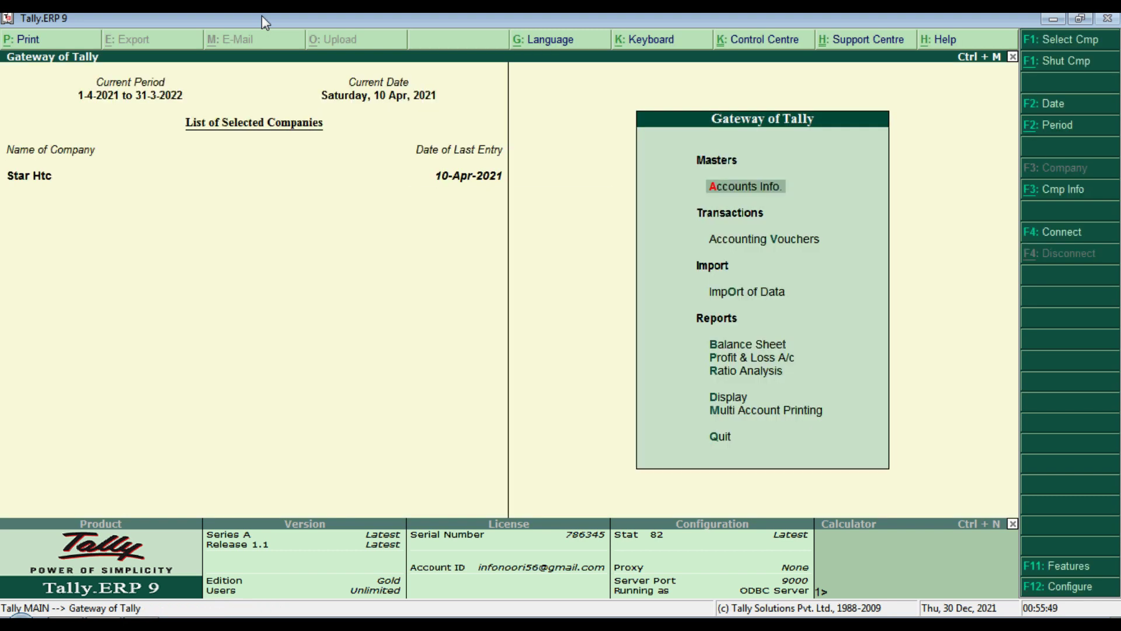
Step: View the Munif Capital A/c ledger with its 300,000.00 cash receipt credit, then back out
key(d)
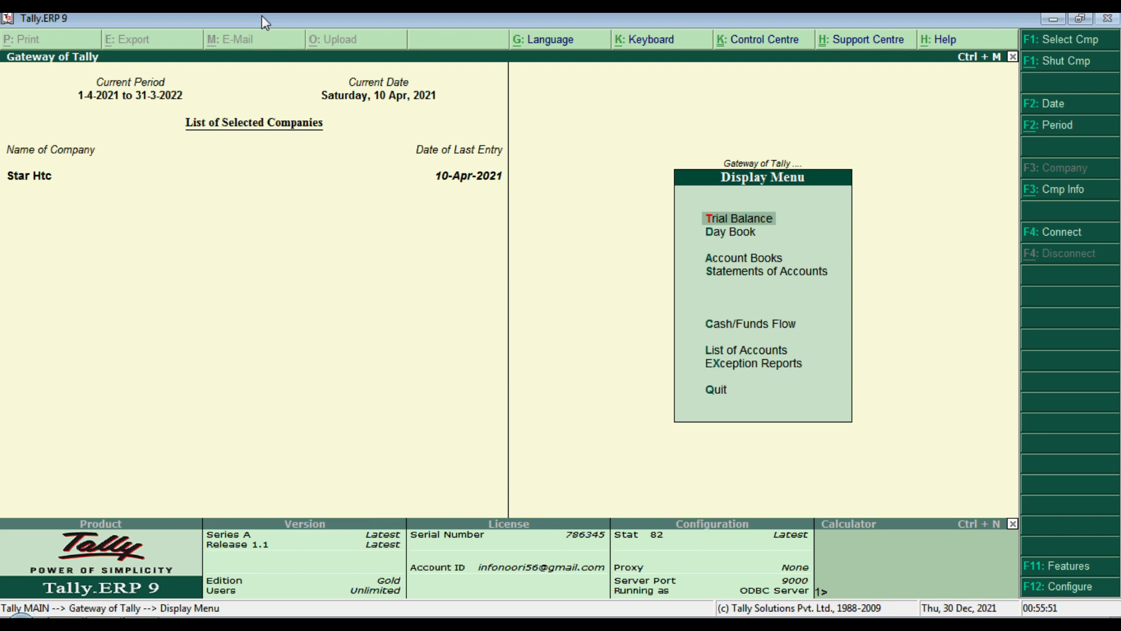
key(a)
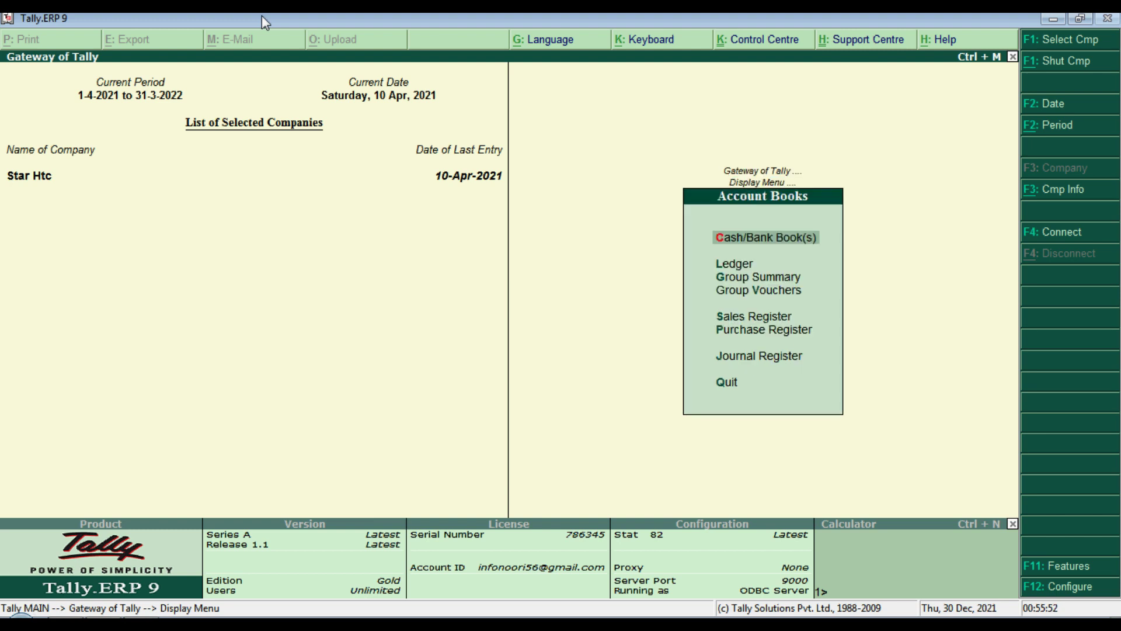
key(Down)
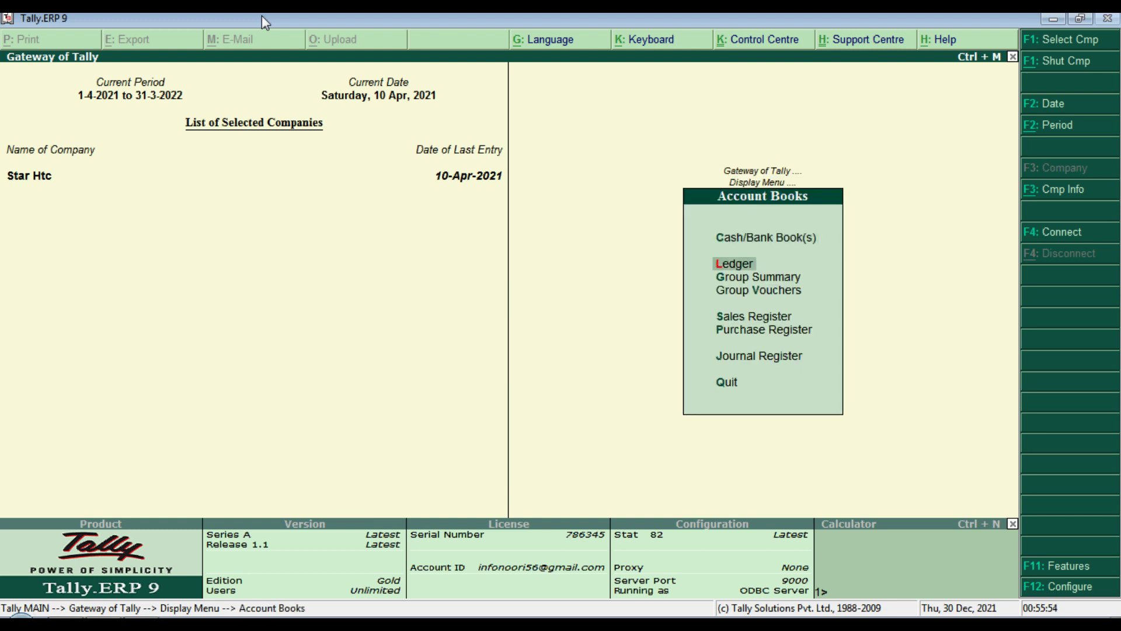
key(Return)
key(Down)
key(Down)
key(Down)
key(Down)
key(Up)
key(Up)
key(Up)
key(Down)
key(Down)
key(Down)
key(Up)
key(Up)
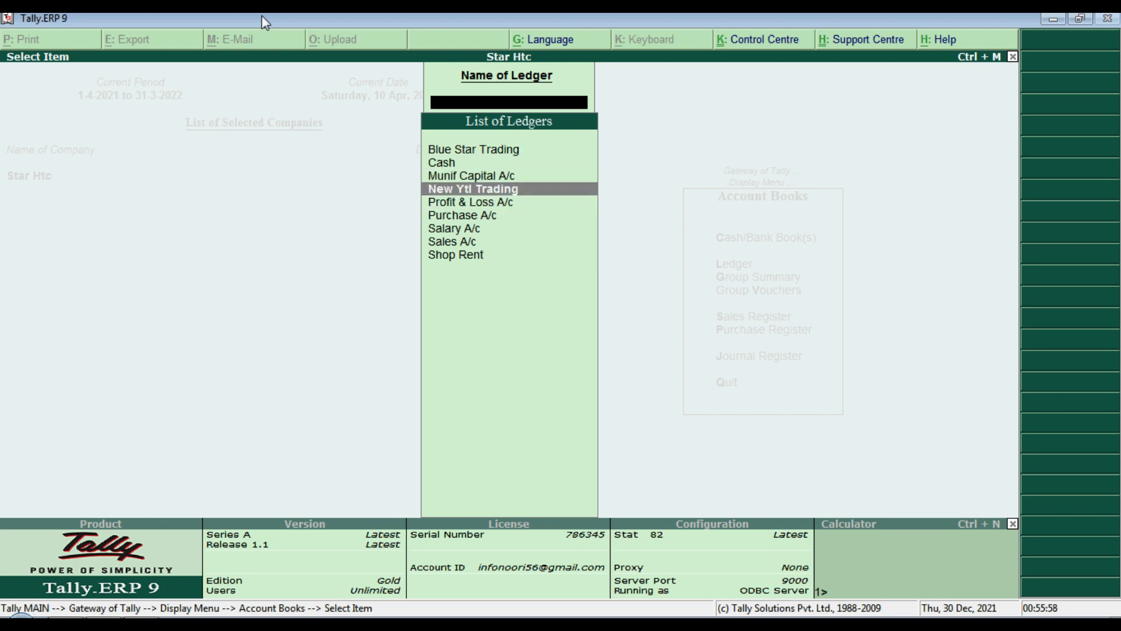
key(Return)
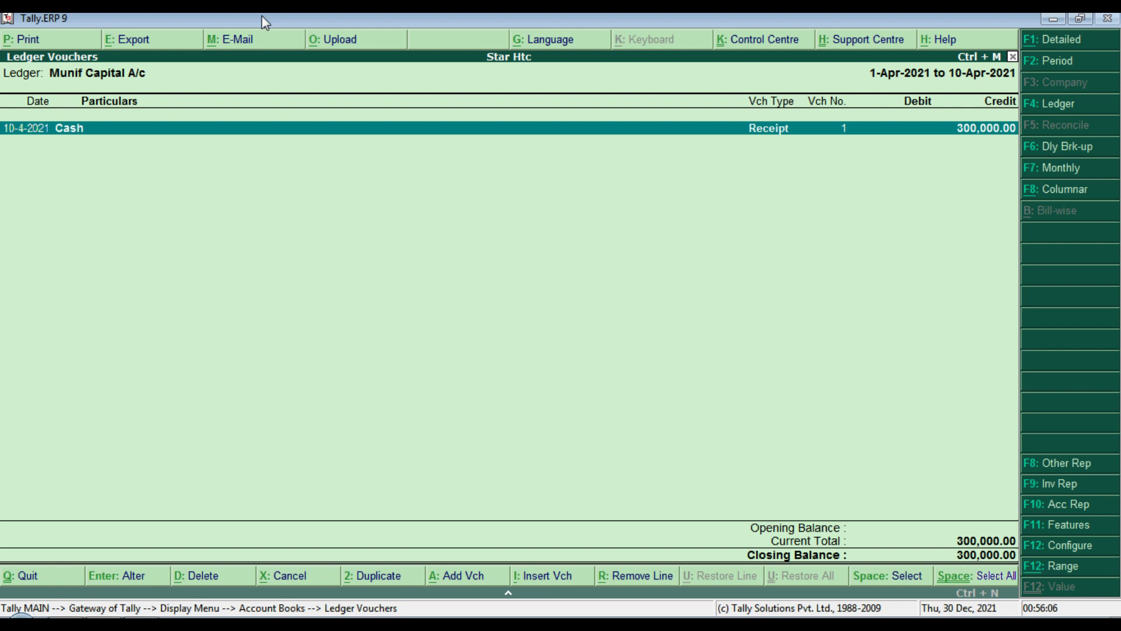
key(Escape)
key(Escape)
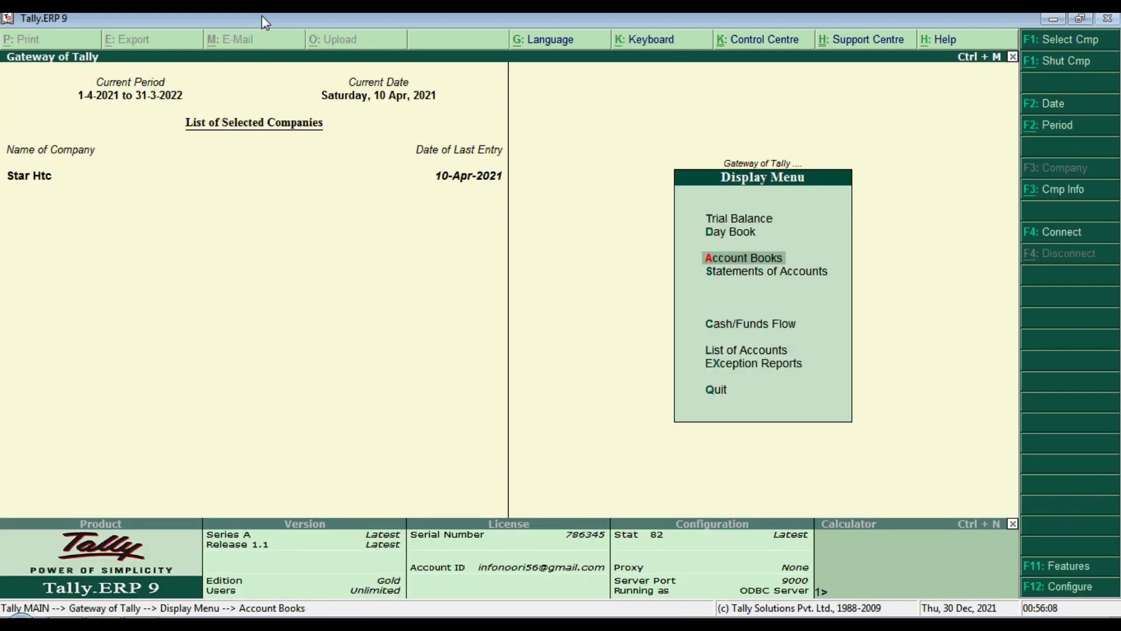
key(Escape)
key(Escape)
key(Escape)
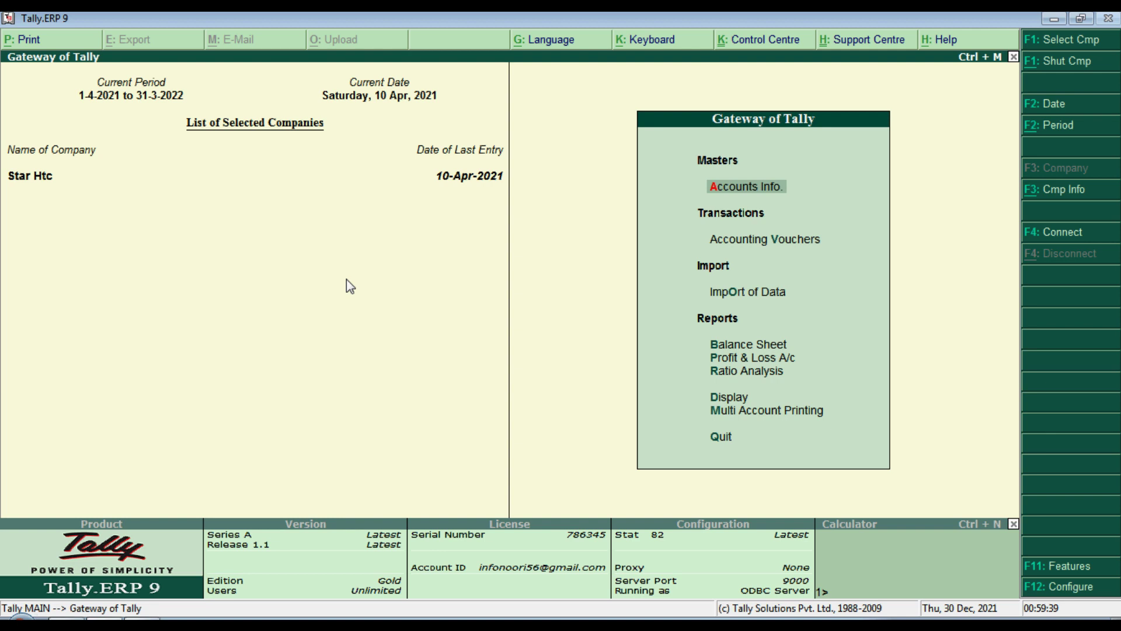
Step: Drill from the Balance Sheet's Capital Account to Munif Capital A/c's April Receipt voucher, quitting unchanged
key(b)
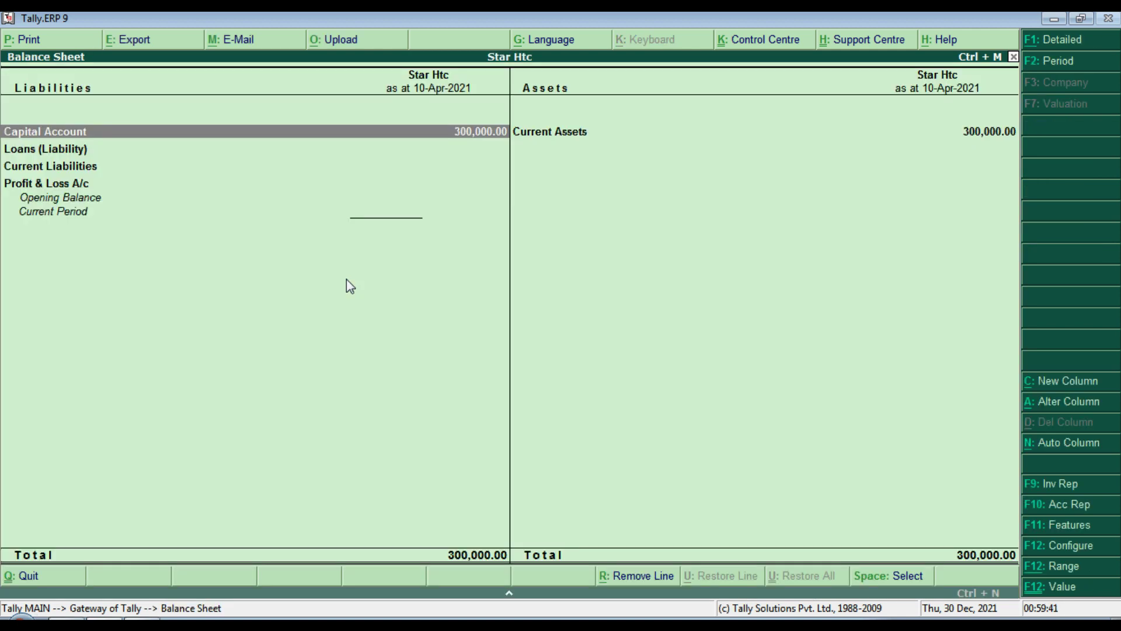
key(Down)
key(Up)
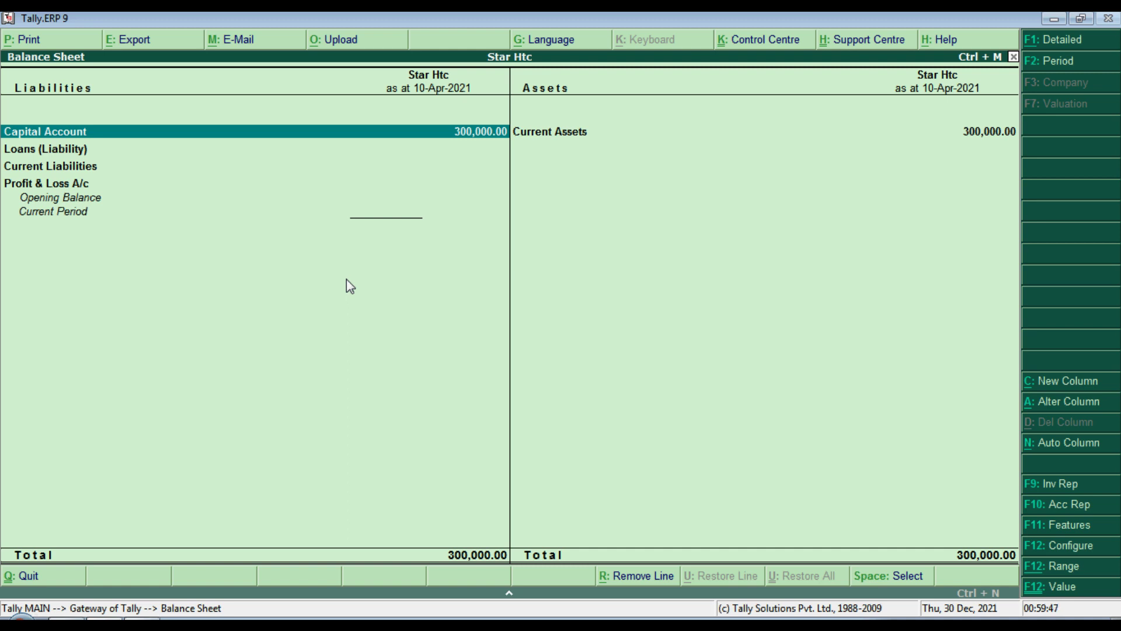
key(Return)
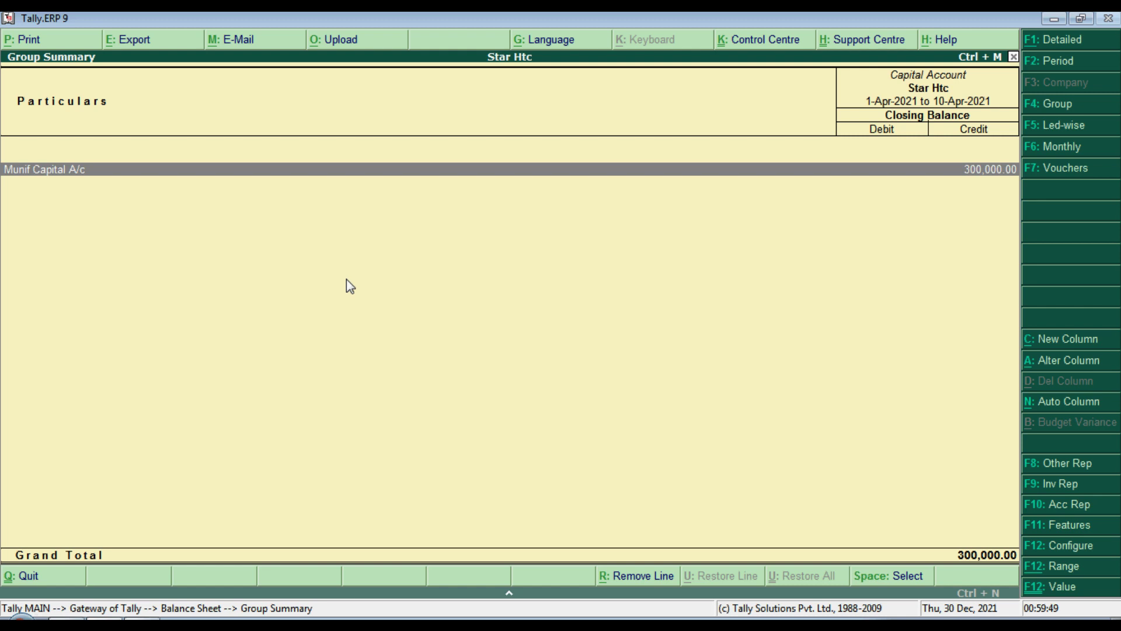
key(Return)
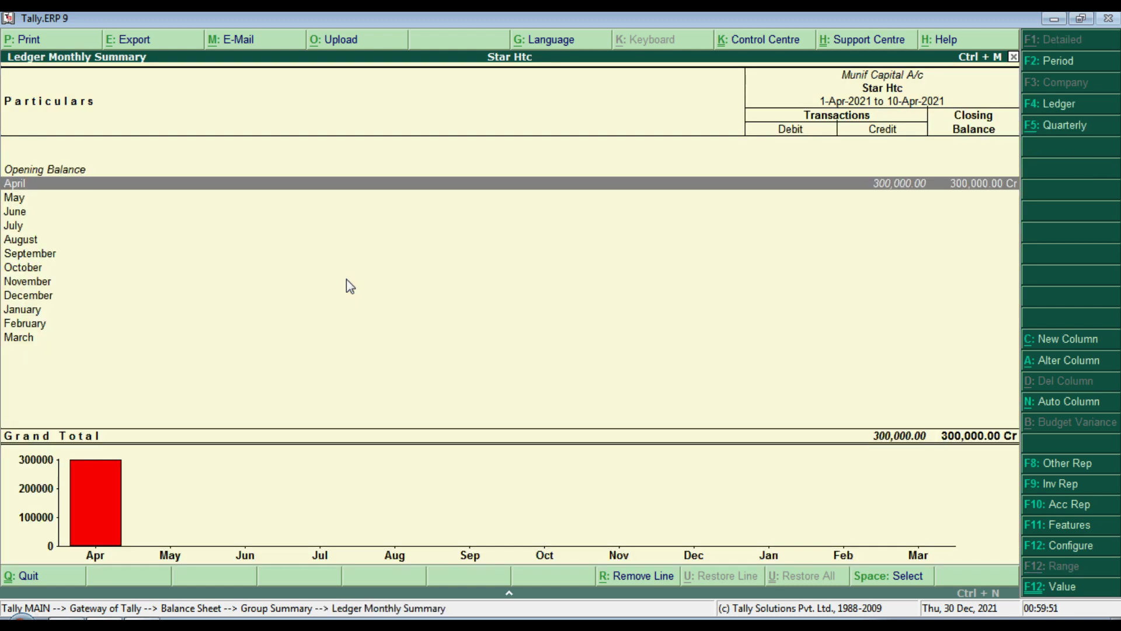
key(Return)
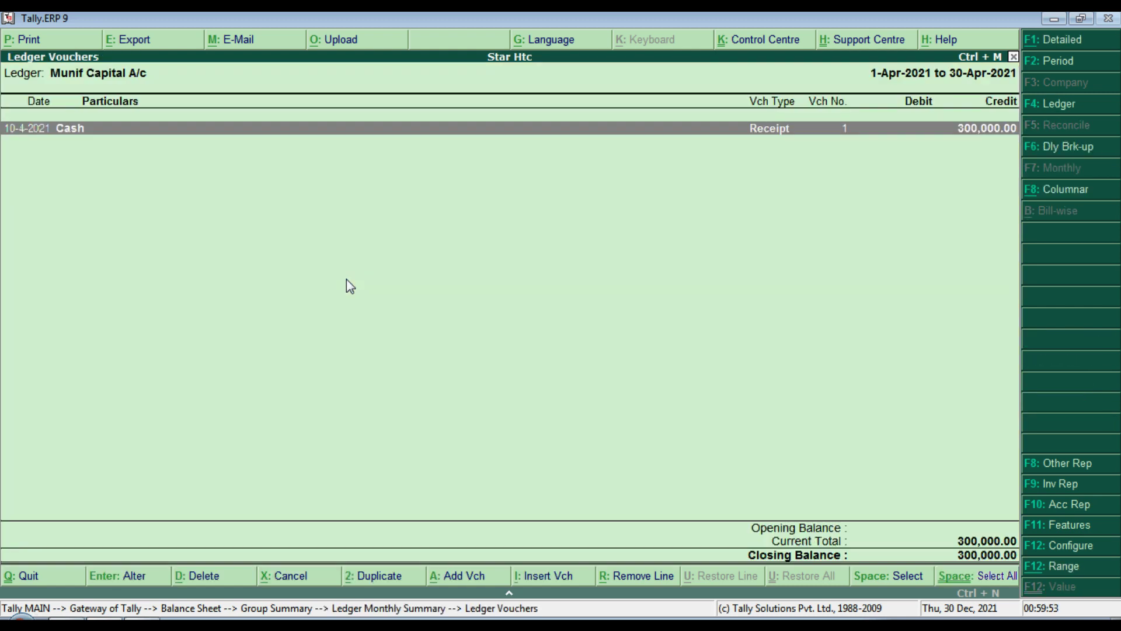
key(Return)
key(Escape)
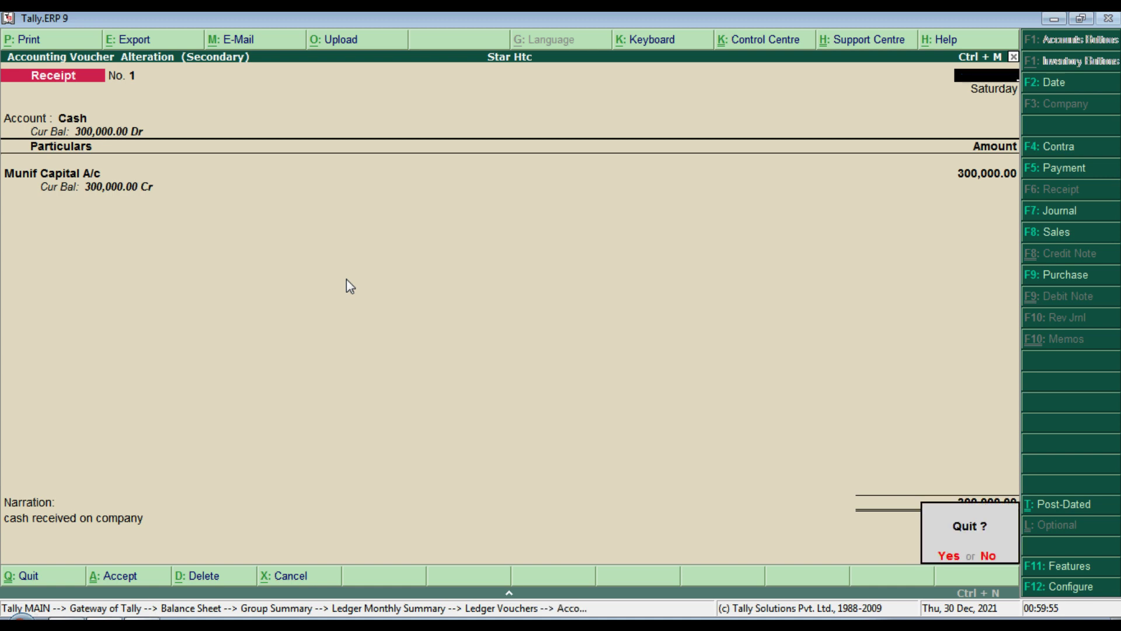
key(y)
key(Escape)
key(Escape)
key(Escape)
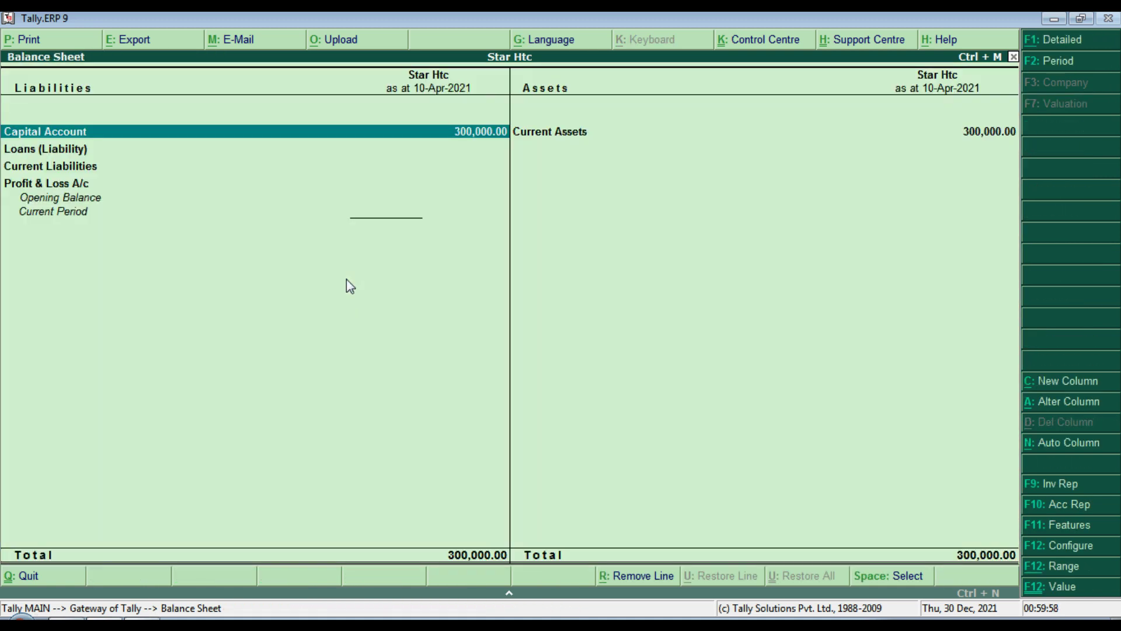
Step: Trace Current Assets through Cash-in-hand to the Cash ledger's 300,000.00 debit, then back out
key(Right)
key(Return)
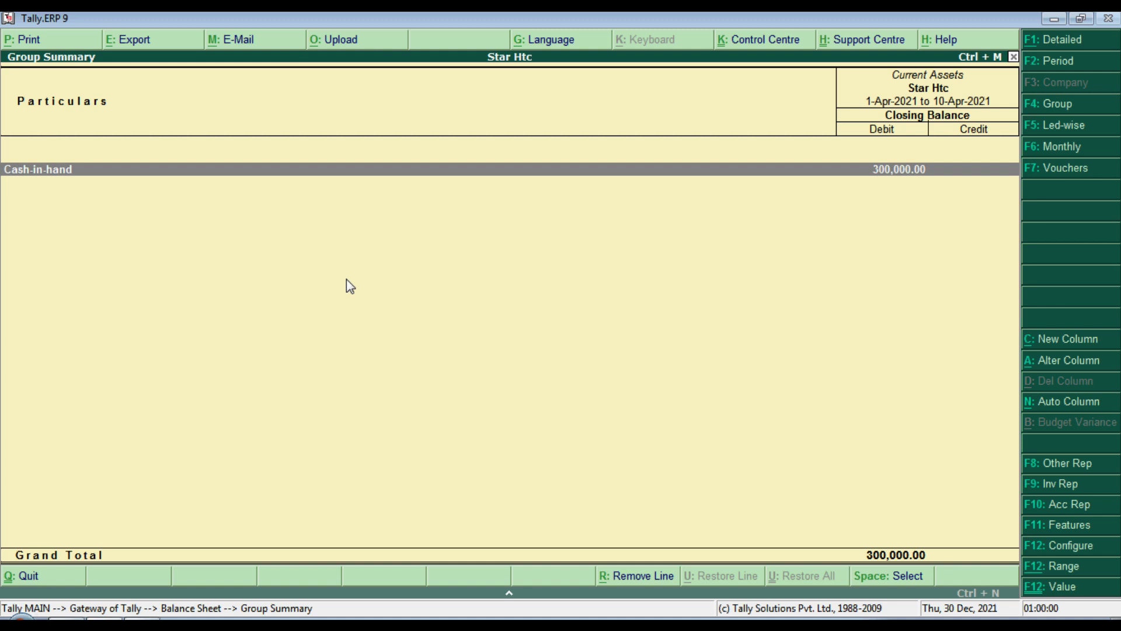
key(Return)
key(Return)
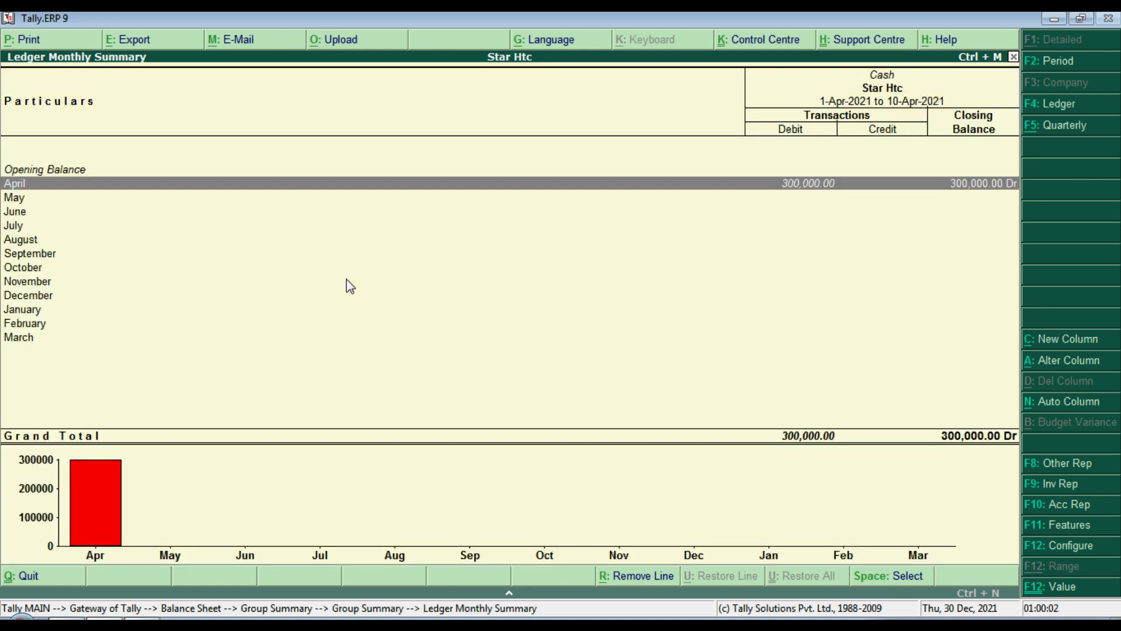
key(Return)
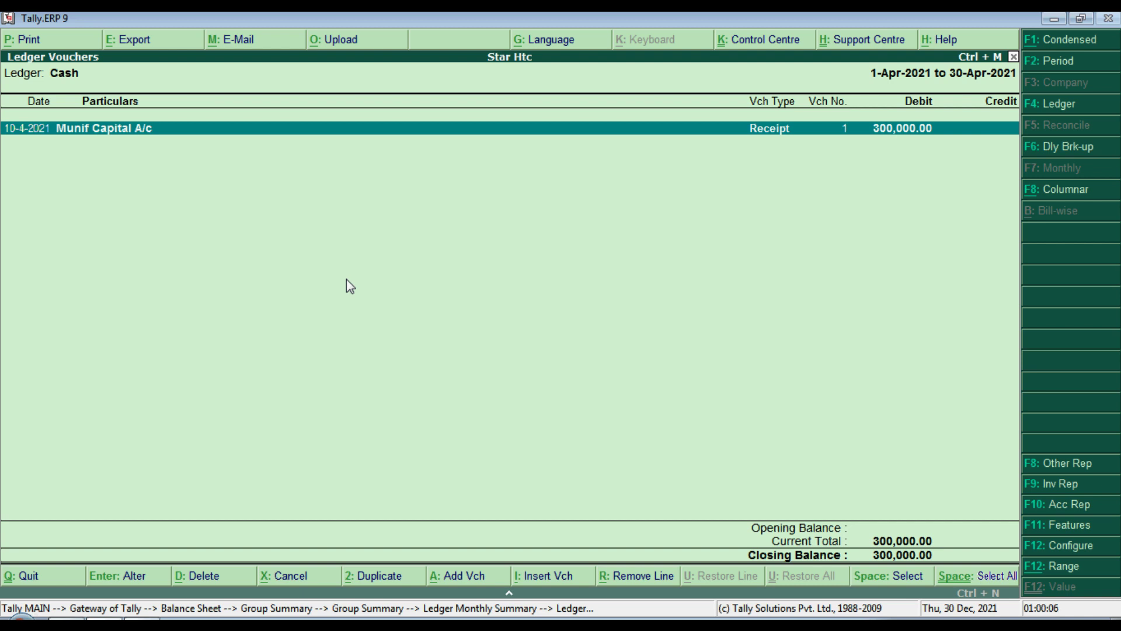
key(Escape)
key(Escape)
key(Escape)
key(Escape)
key(Escape)
key(Escape)
key(Escape)
key(Escape)
key(Escape)
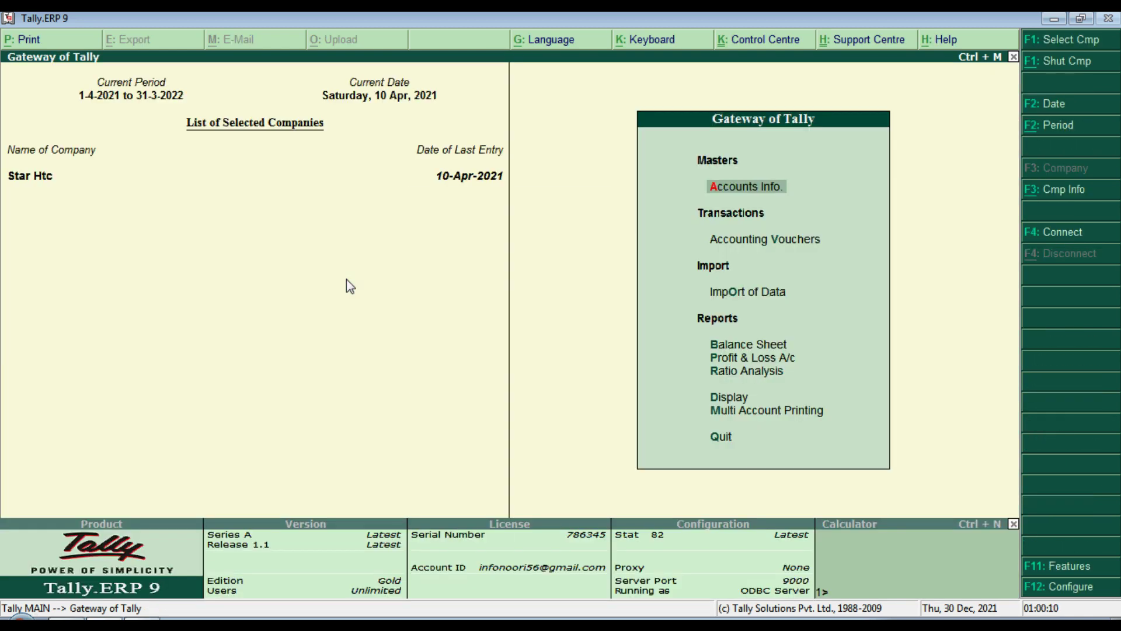
Step: Show the Day Book in detailed form with the capital receipt's Cash debit line
key(d)
key(Down)
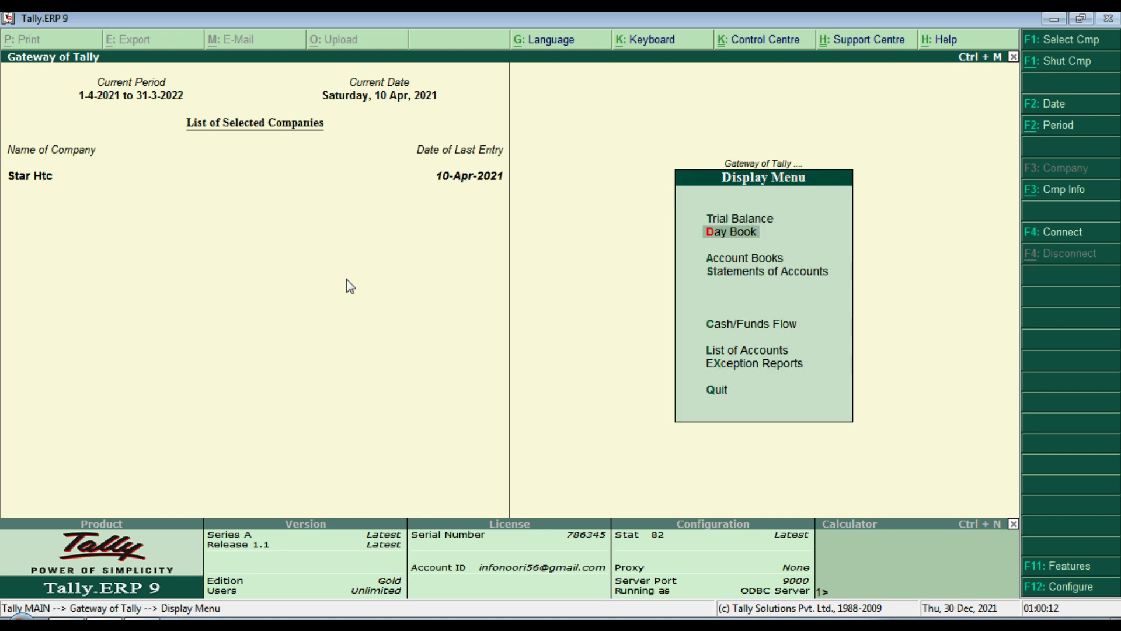
key(Return)
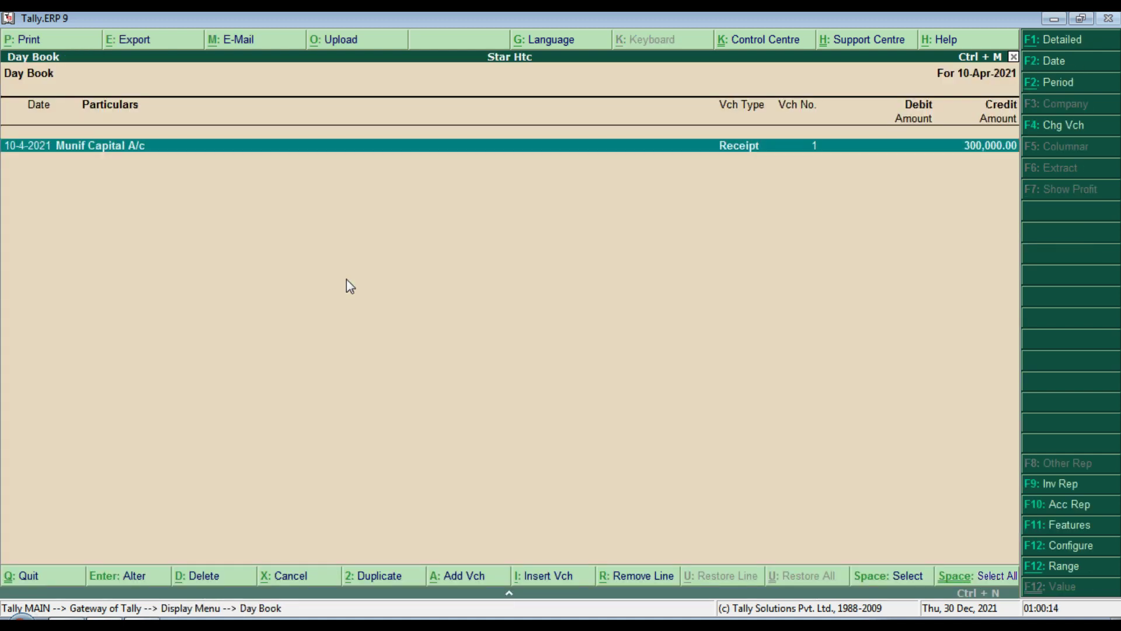
key(Escape)
key(Escape)
key(Escape)
key(Escape)
key(Escape)
key(Escape)
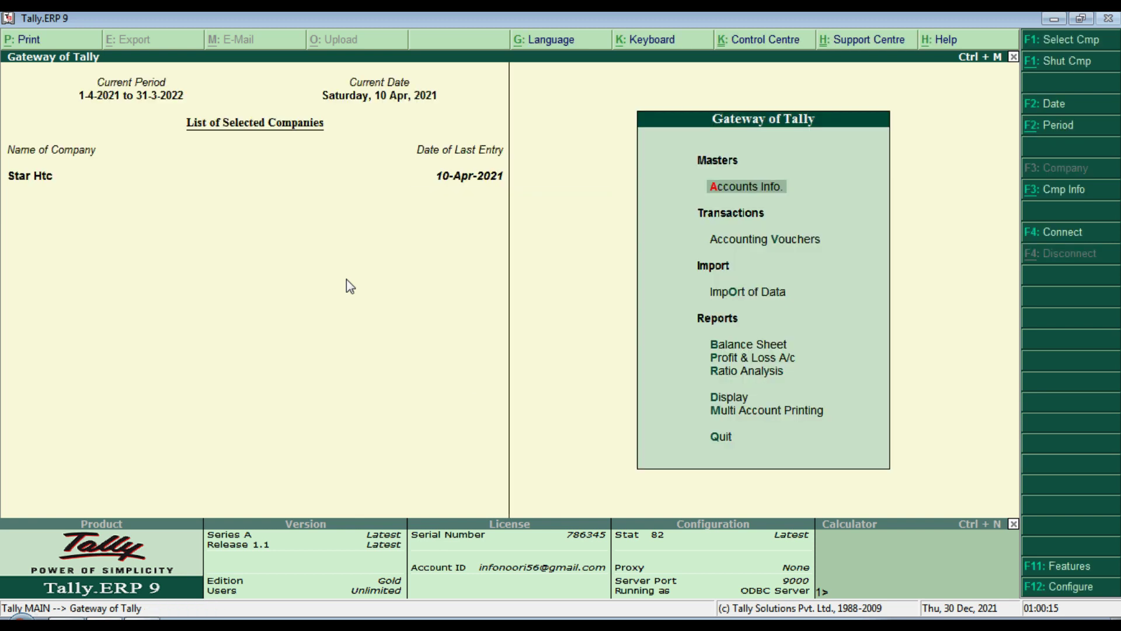
key(d)
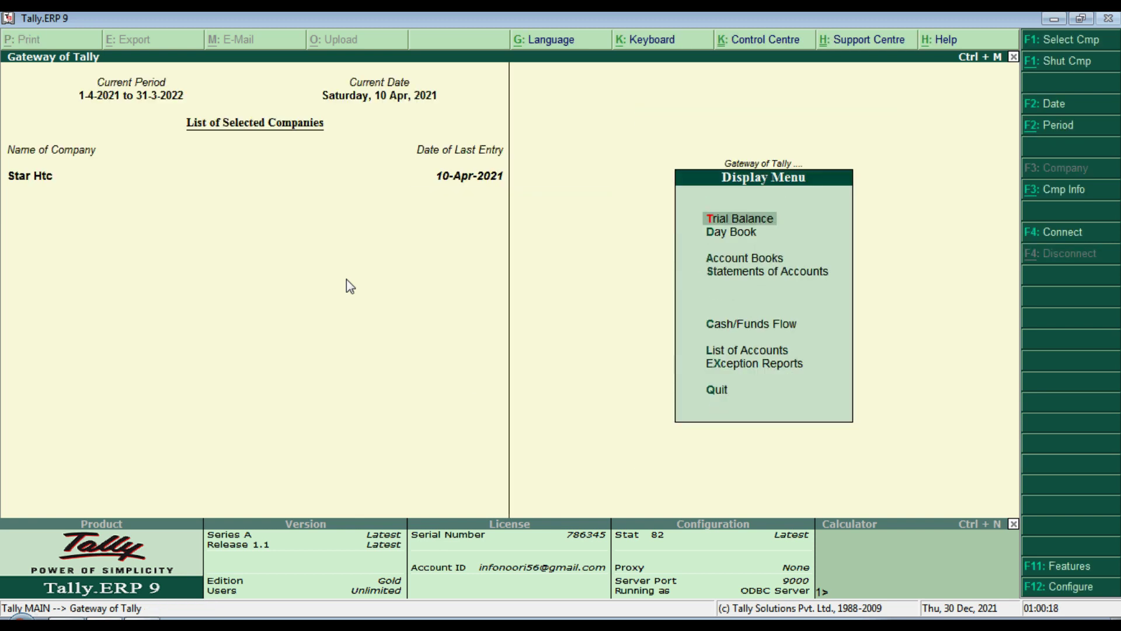
key(Down)
key(Return)
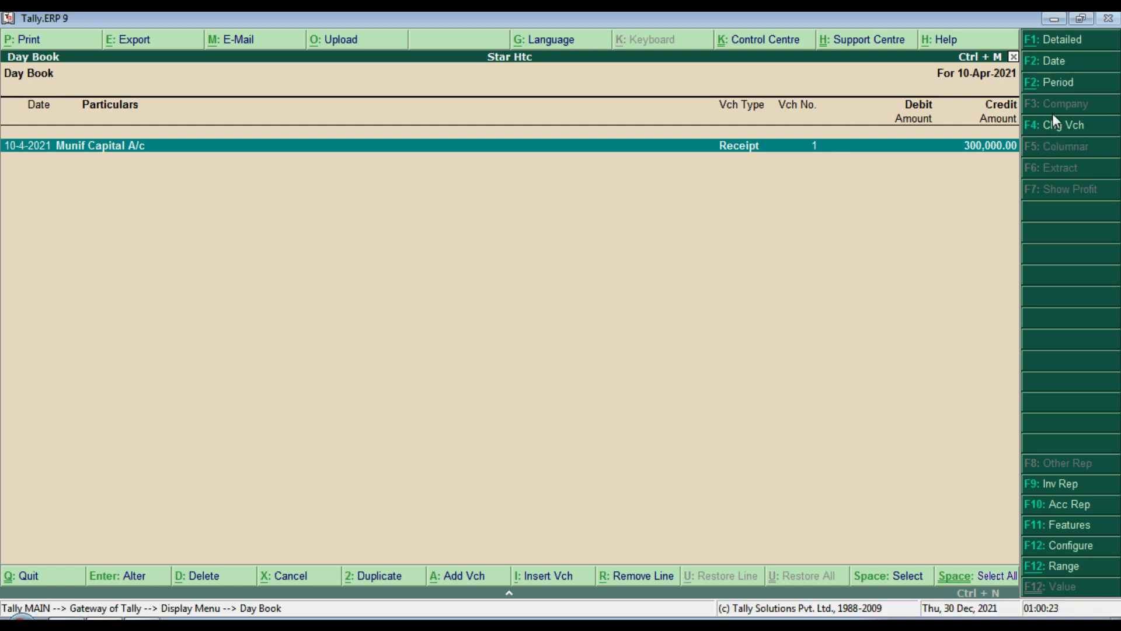
click(1064, 41)
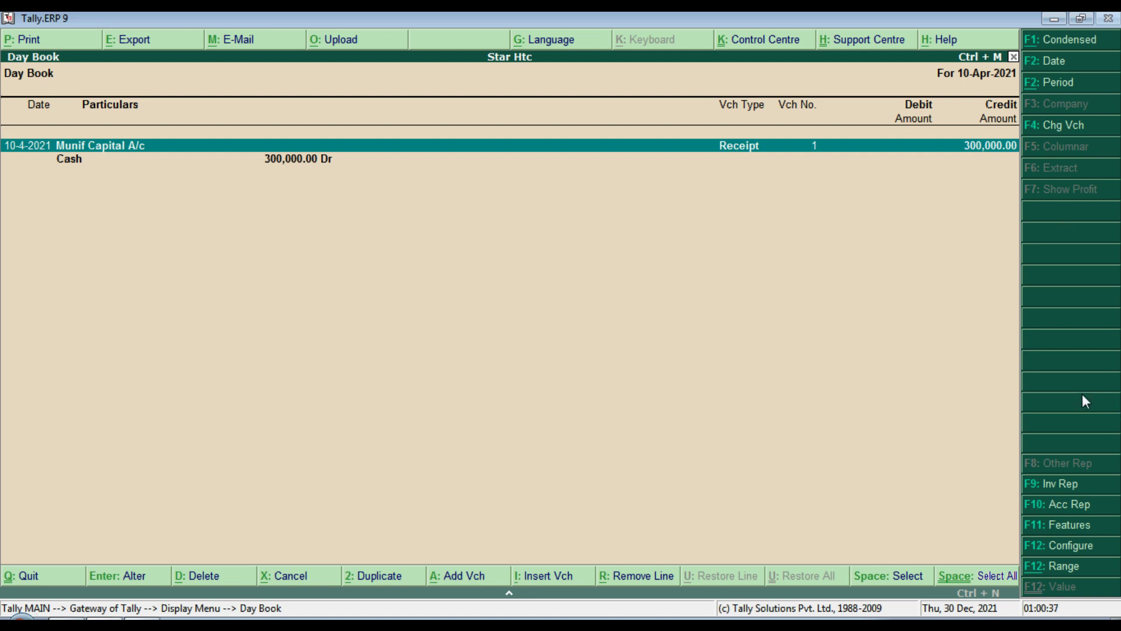
Step: Cancel the Receipt voucher deletion, return to the Gateway, and switch to the Word notes
key(alt+d)
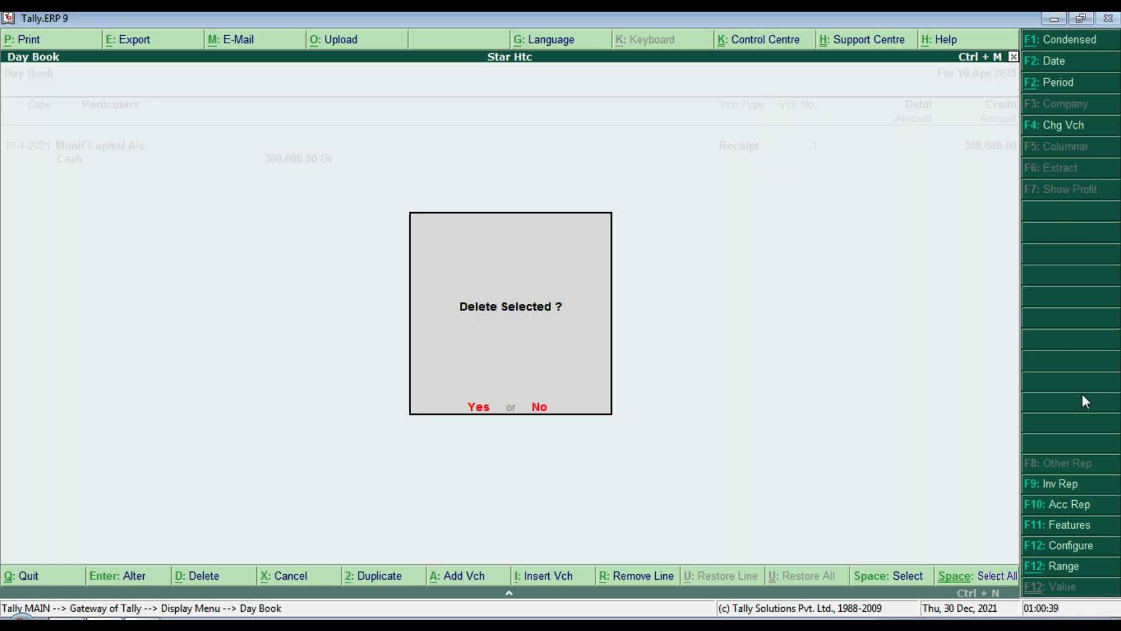
key(y)
key(Escape)
key(Escape)
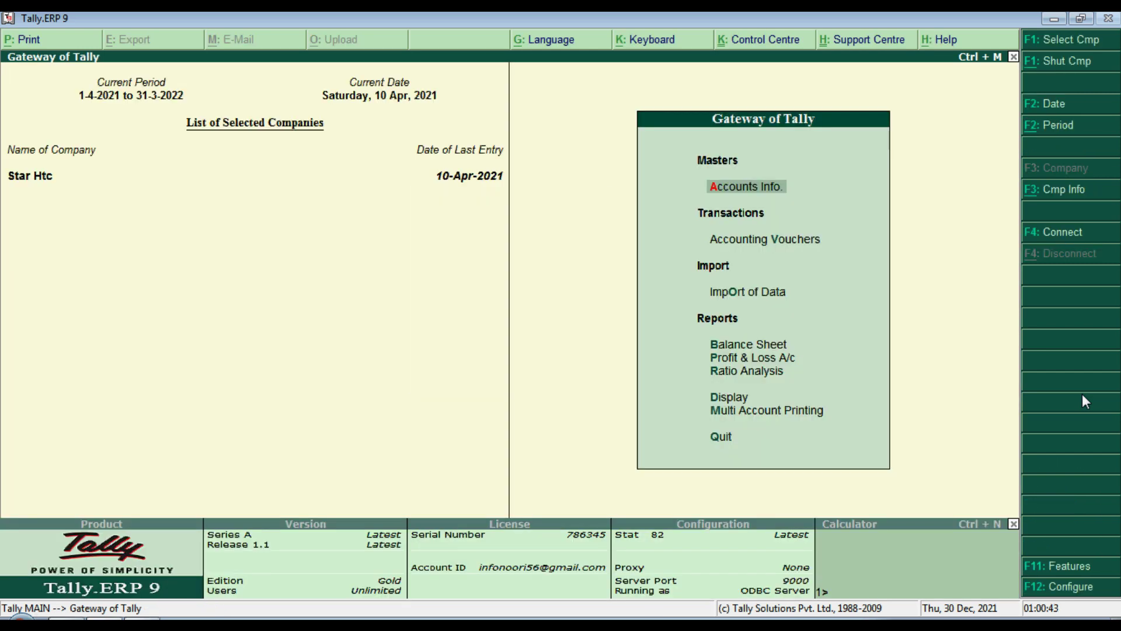
key(alt+Tab)
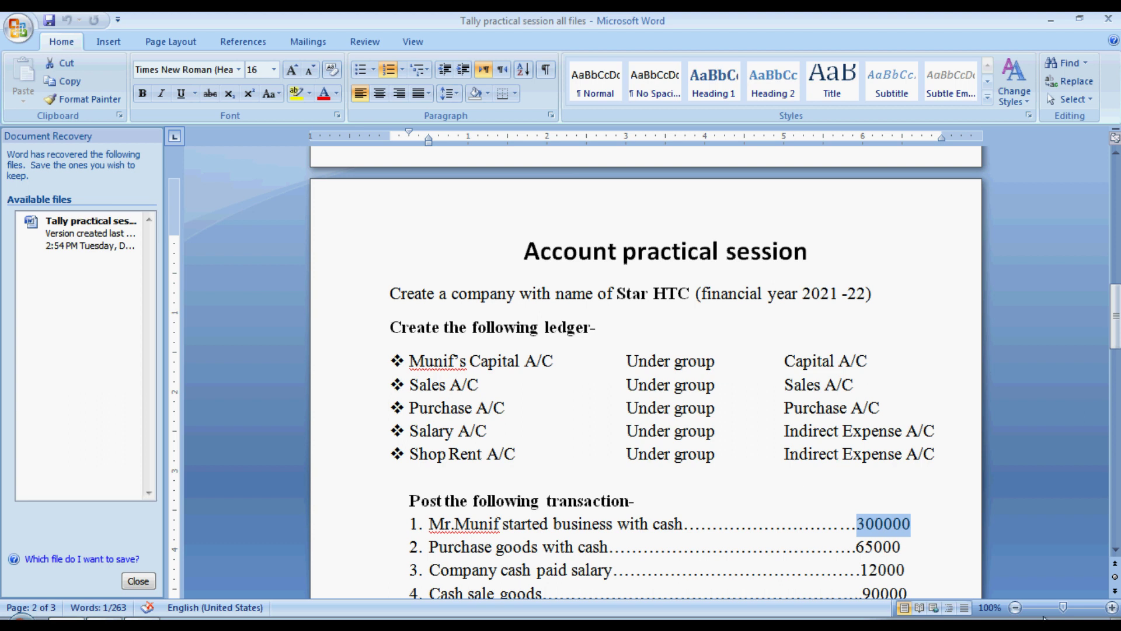
Step: Highlight 'Purchase' in item 2 and 'Purchase A/C' in the ledger list
double_click(430, 551)
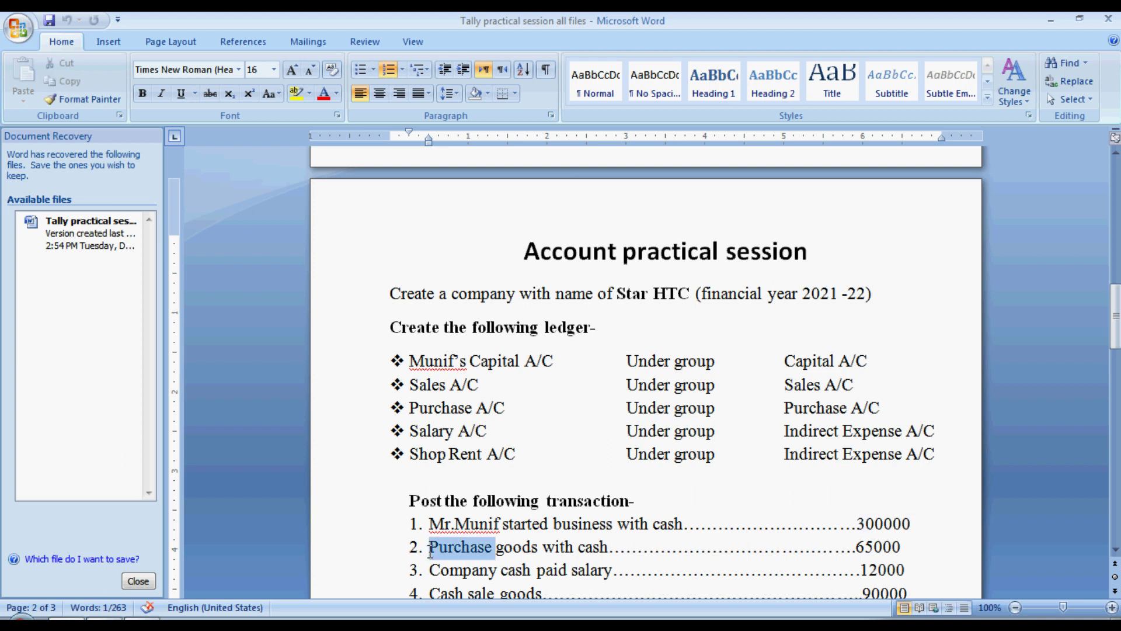
click(430, 551)
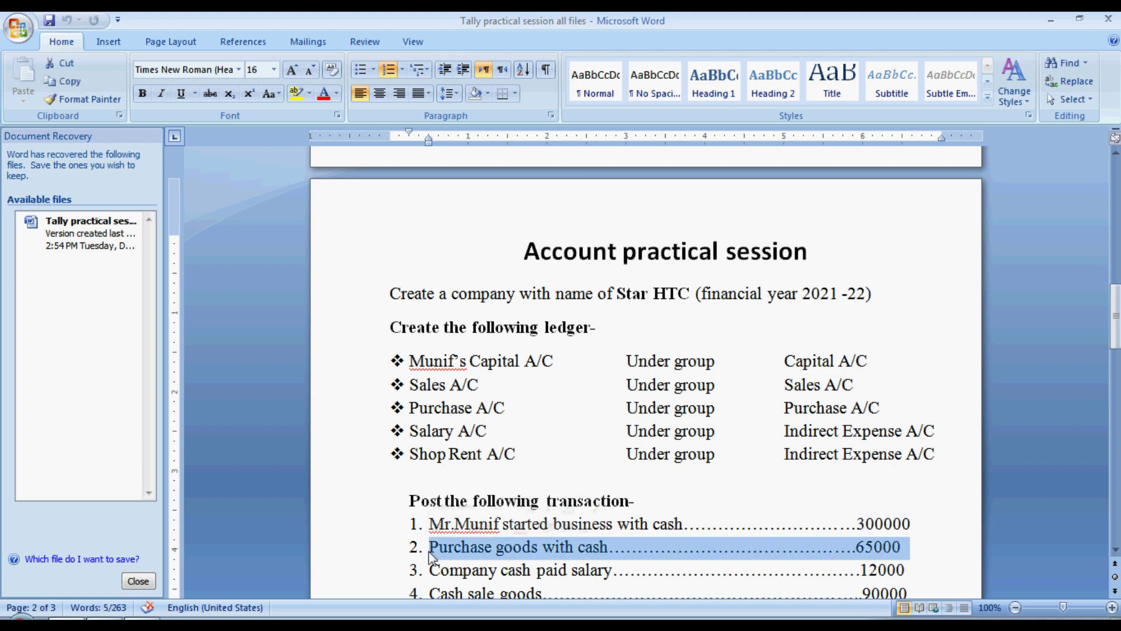
click(487, 553)
drag(495, 553, 435, 555)
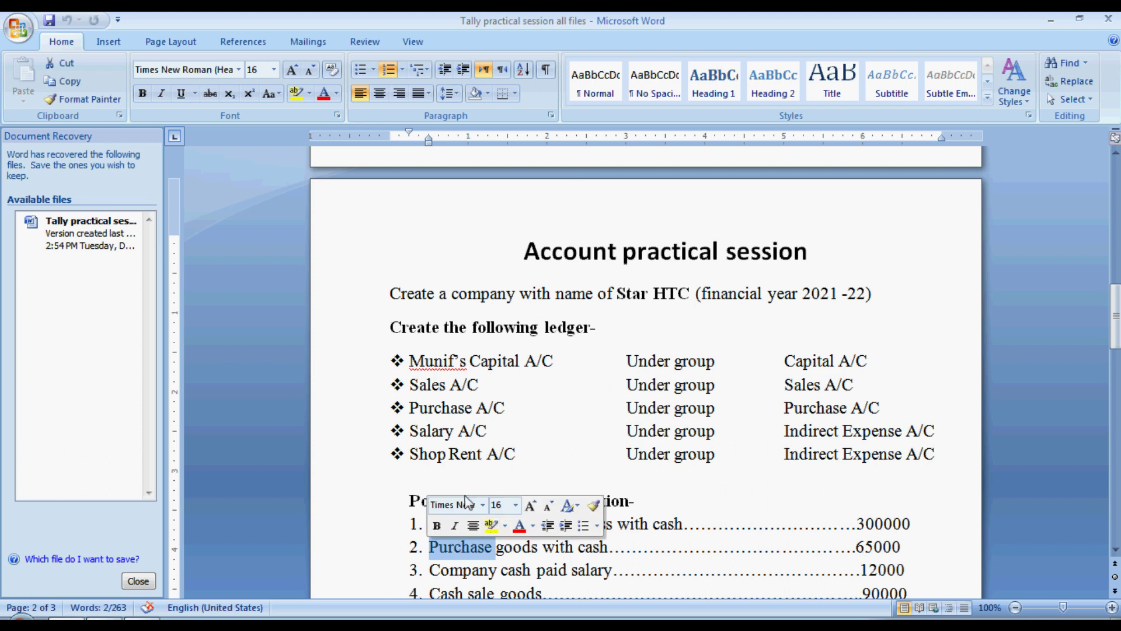
drag(510, 407, 432, 412)
Step: Highlight the Real, Personal and Nominal Account bullets and scroll to the transaction table
drag(1115, 327, 1115, 217)
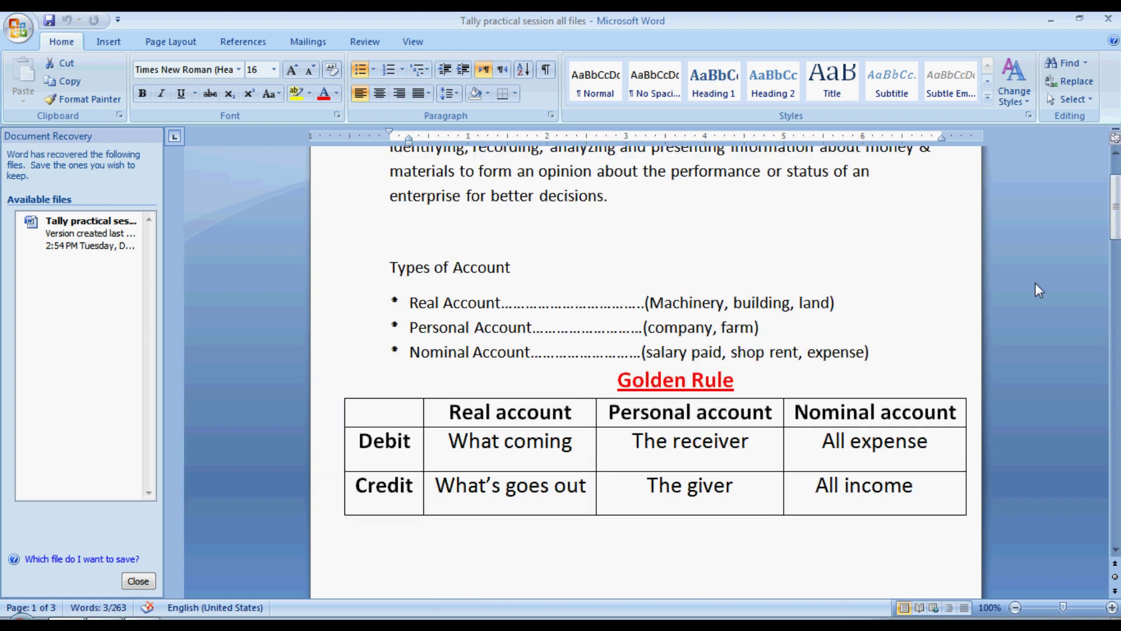
drag(409, 302, 490, 315)
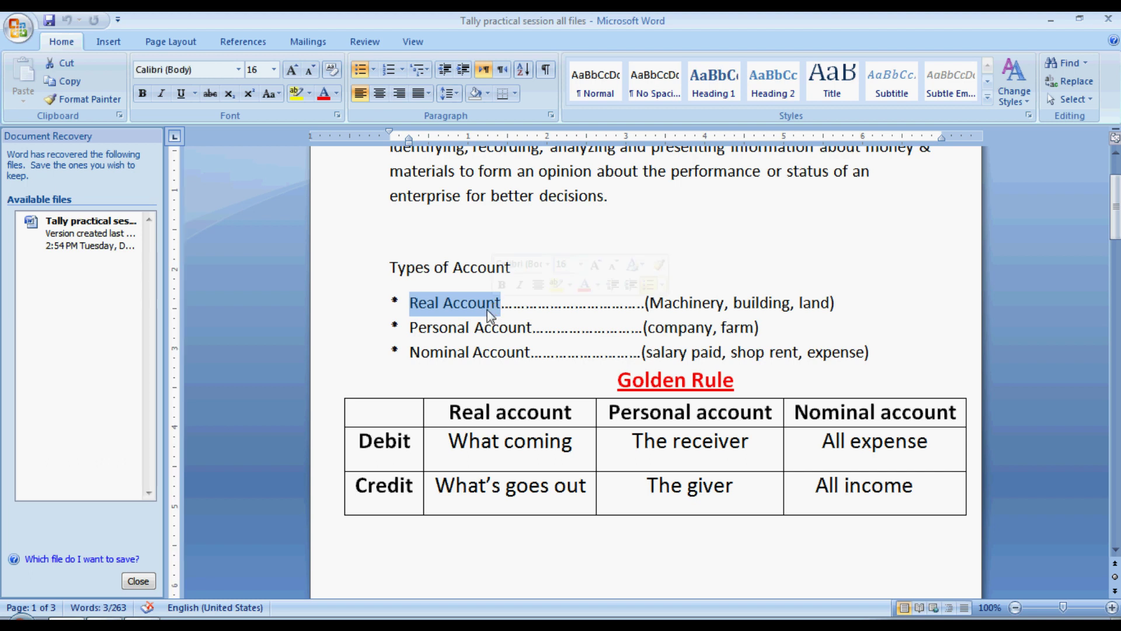
drag(412, 329, 497, 329)
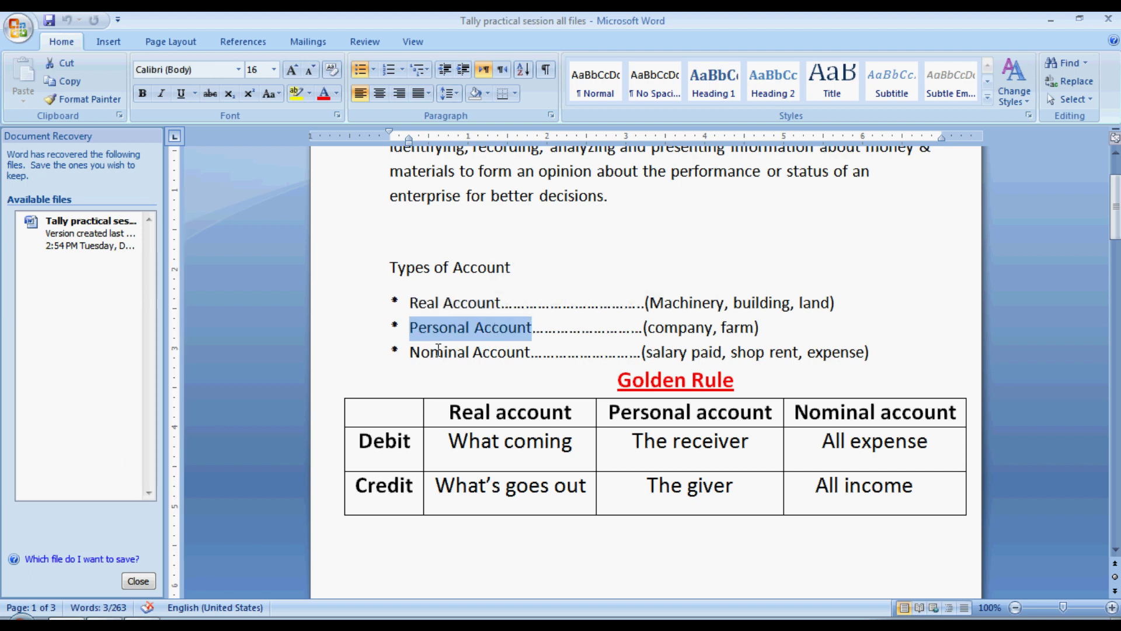
drag(410, 352, 530, 353)
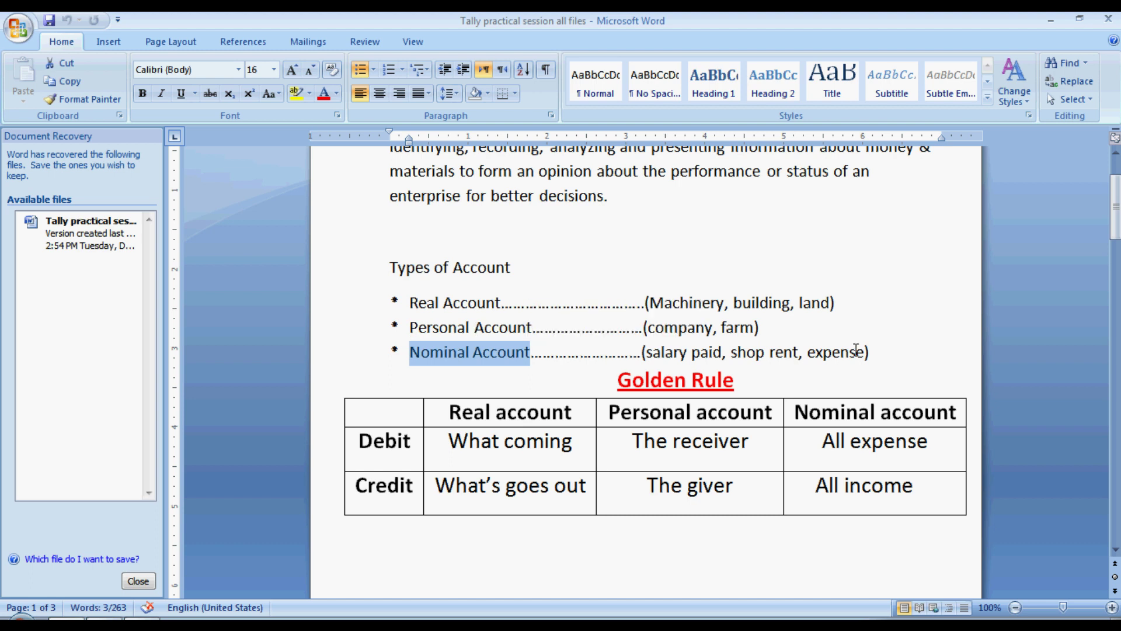
drag(1115, 216, 1115, 443)
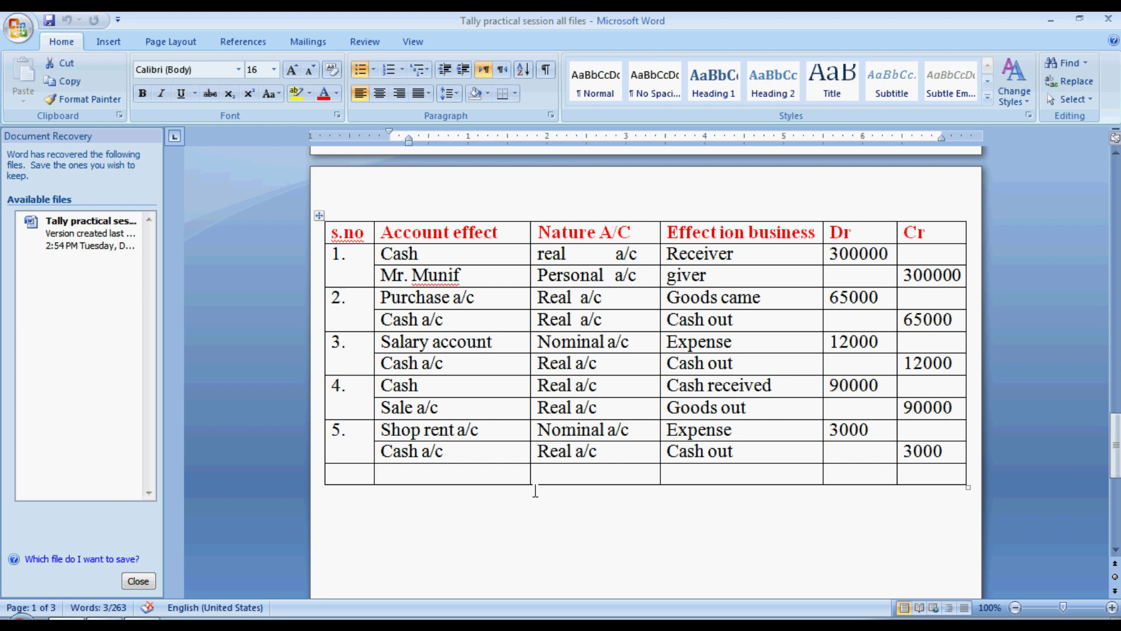
Step: Review the purchase row: Purchase a/c Real, goods came Dr 65000; Cash a/c Real, cash out Cr 65000
click(494, 300)
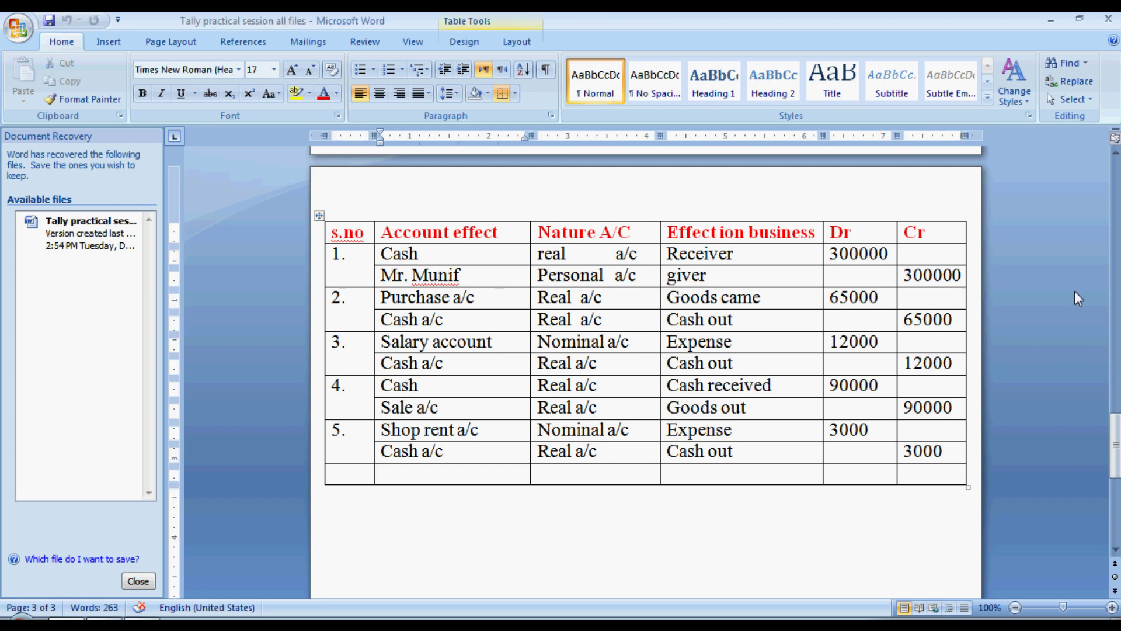
mouse_move(1115, 444)
mouse_down()
mouse_move(1115, 210)
mouse_move(1115, 461)
mouse_move(1115, 444)
mouse_up()
click(501, 308)
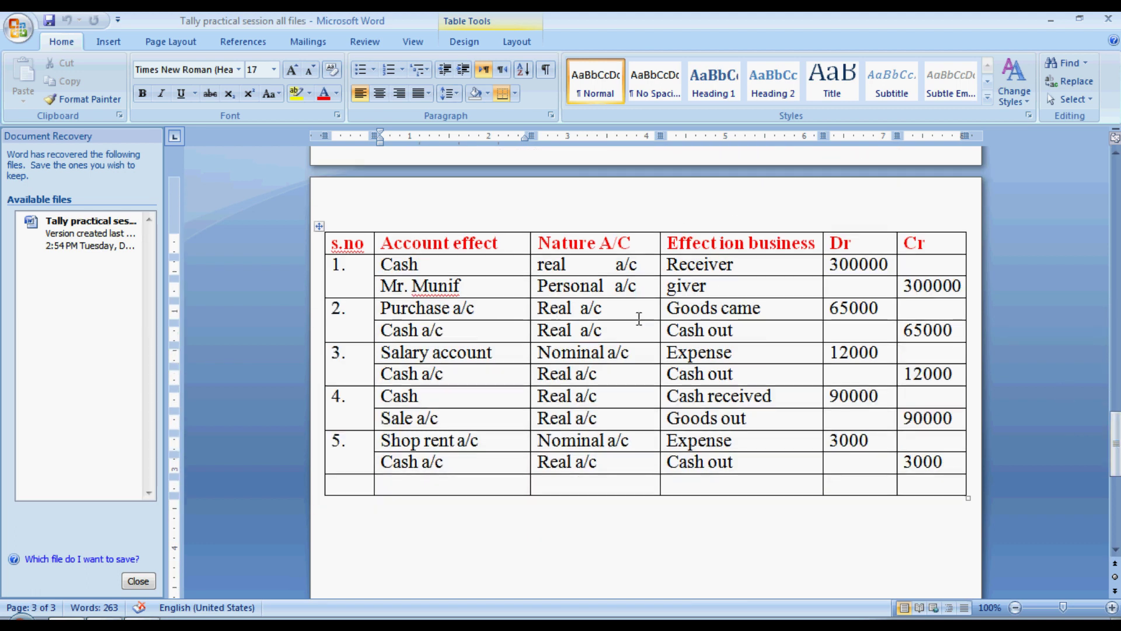
click(607, 308)
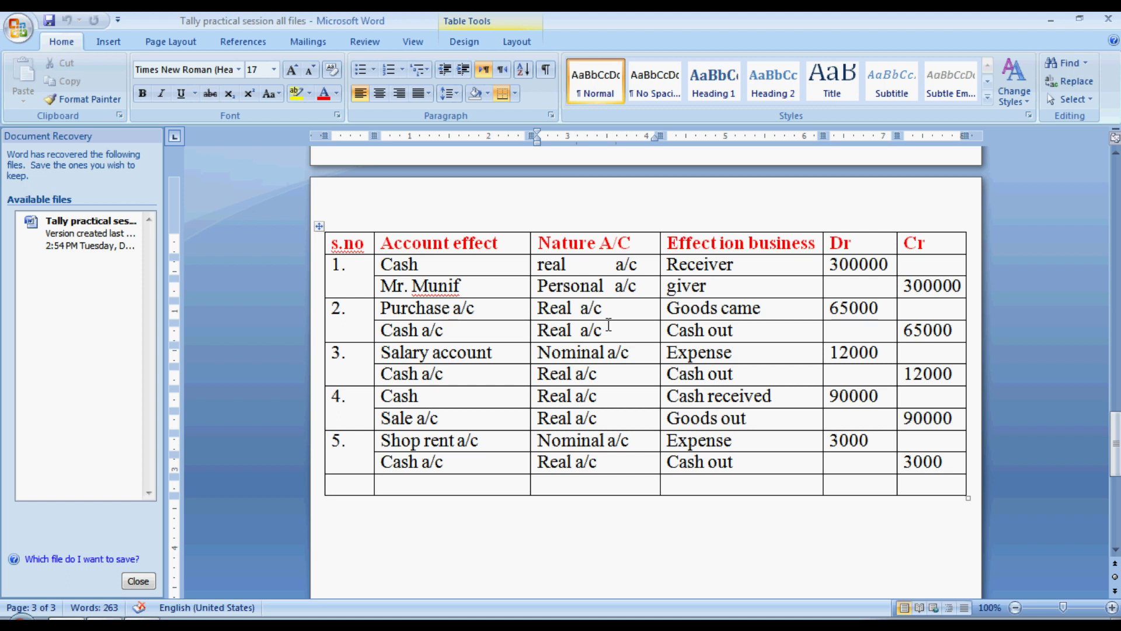
click(785, 315)
click(893, 309)
click(465, 338)
click(613, 336)
click(745, 335)
click(954, 331)
drag(956, 331, 340, 309)
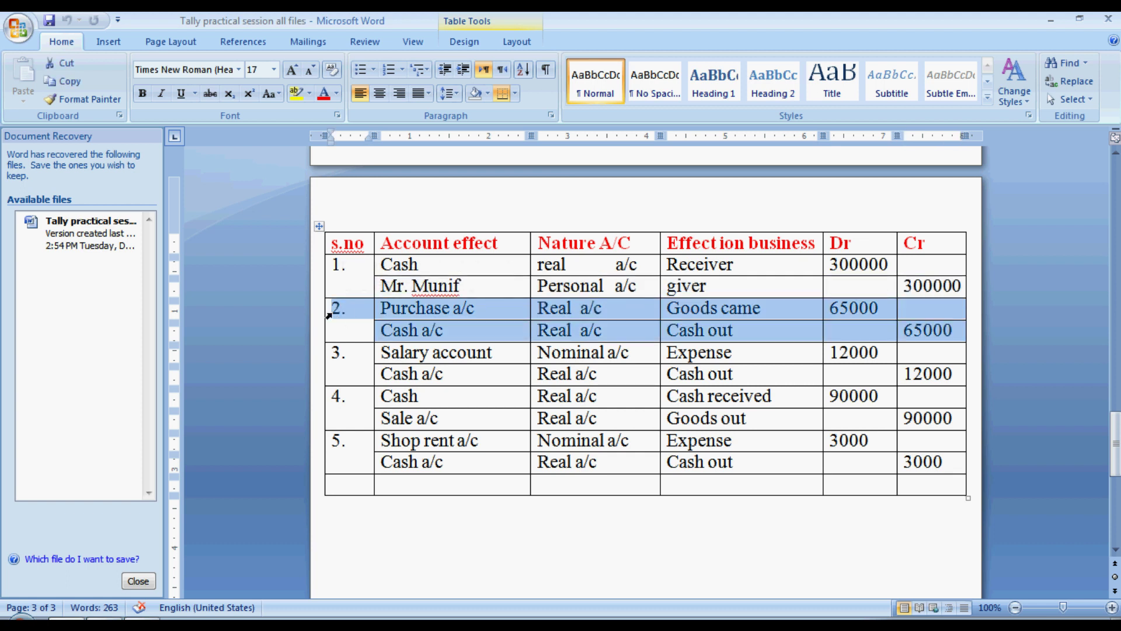
Step: Highlight the 'Purchase goods with cash' transaction line and switch to Tally
drag(1115, 444, 1117, 329)
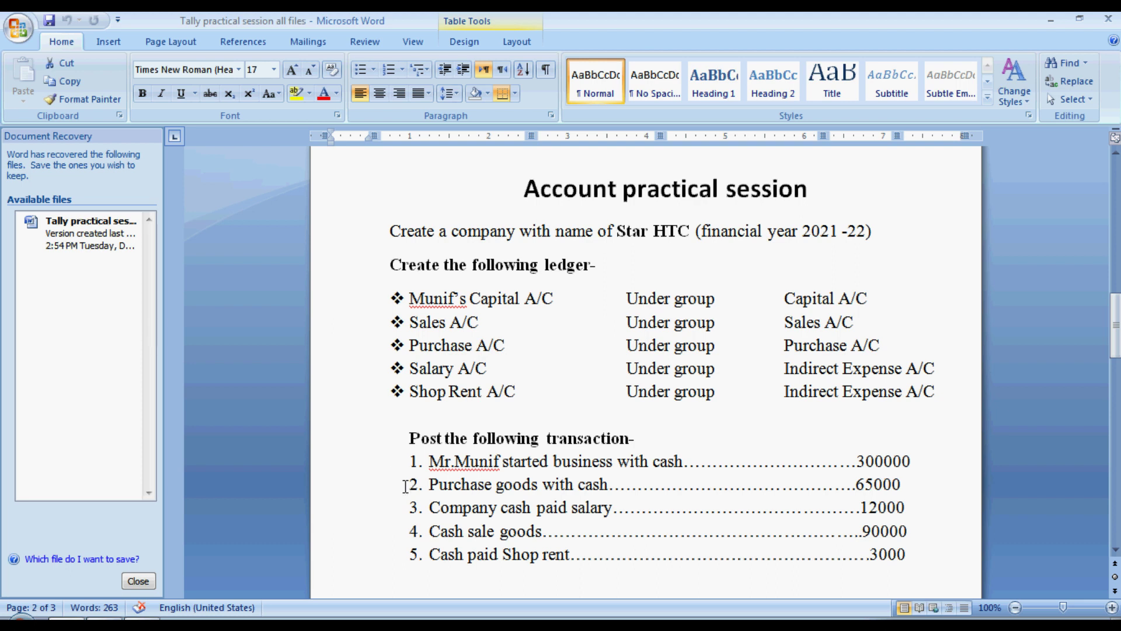
drag(428, 484, 902, 485)
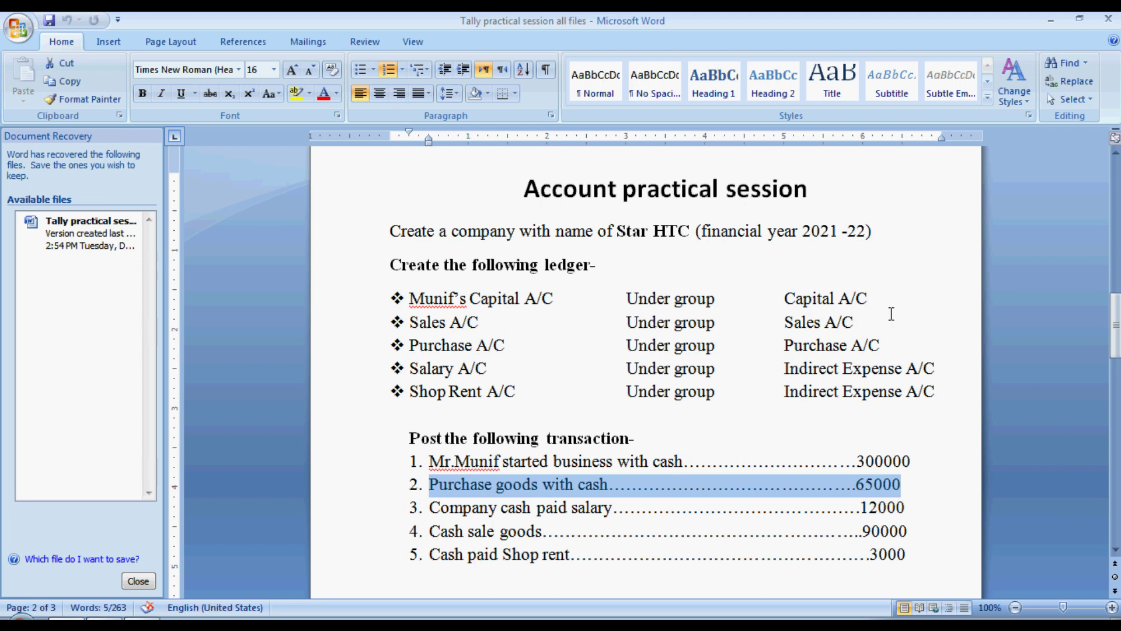
key(alt)
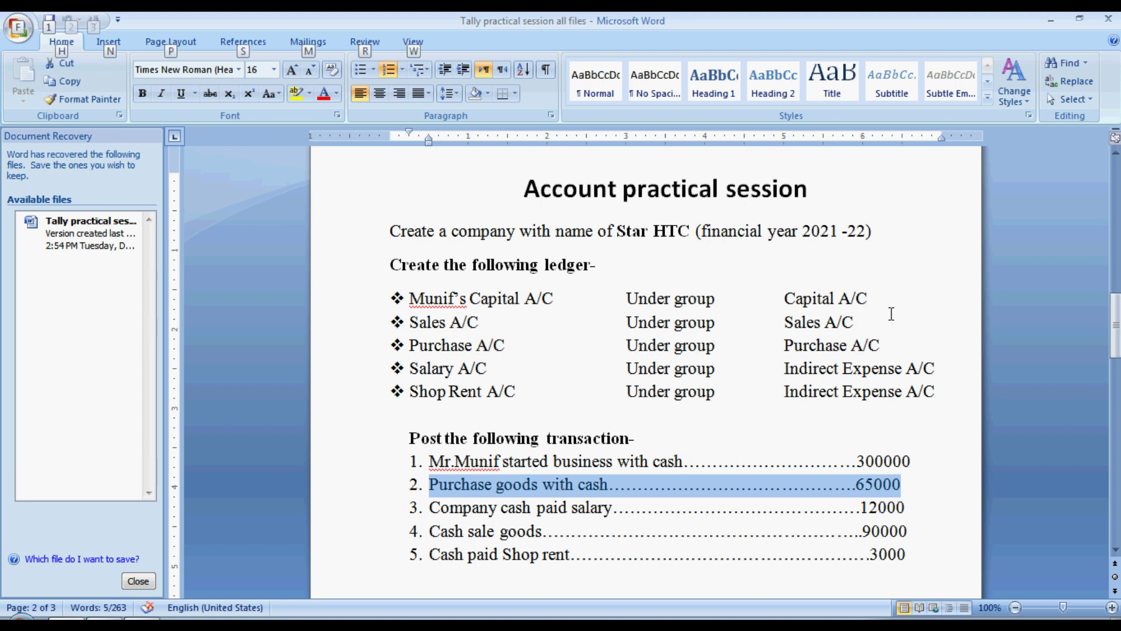
key(alt+Tab)
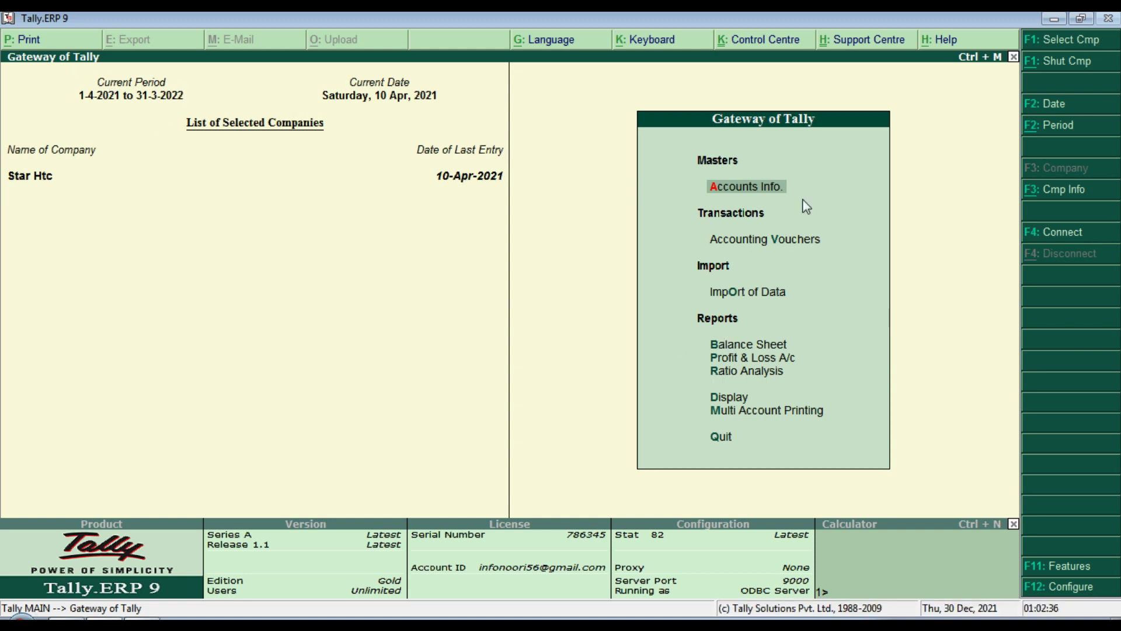
Step: Open Accounting Vouchers entry, checking the Word task list in between
key(Down)
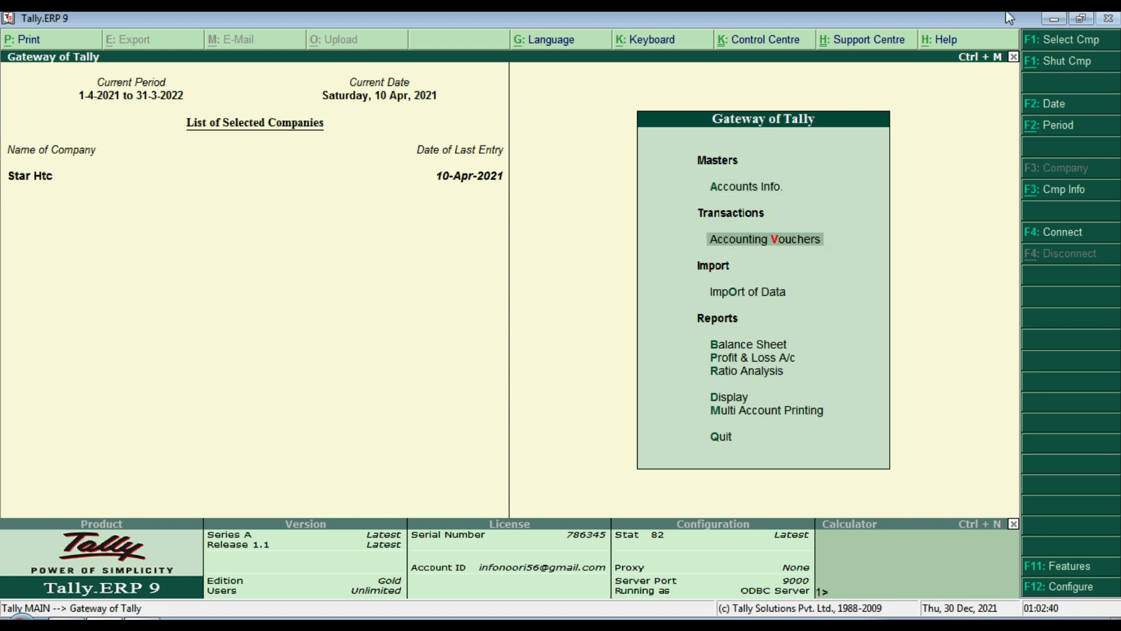
key(Return)
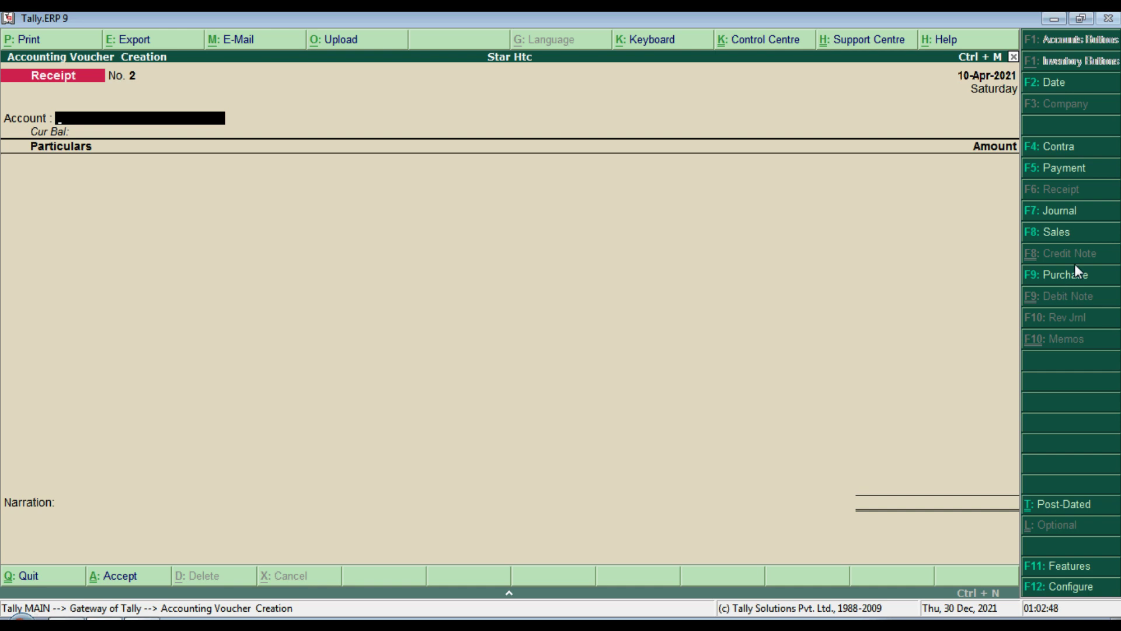
key(alt+Tab)
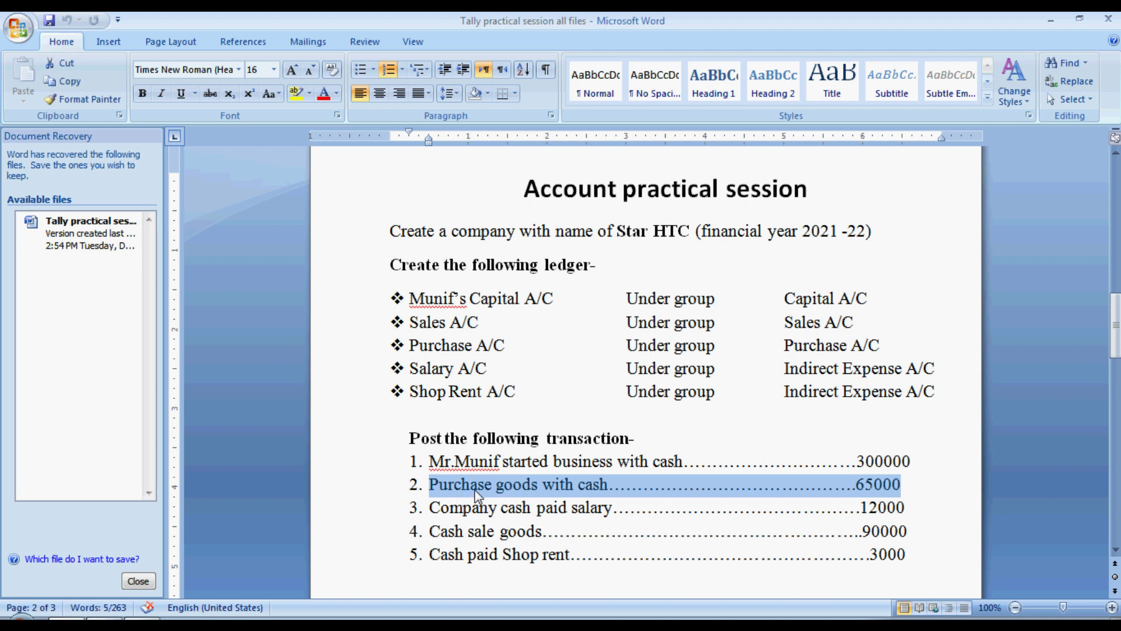
key(alt+Tab)
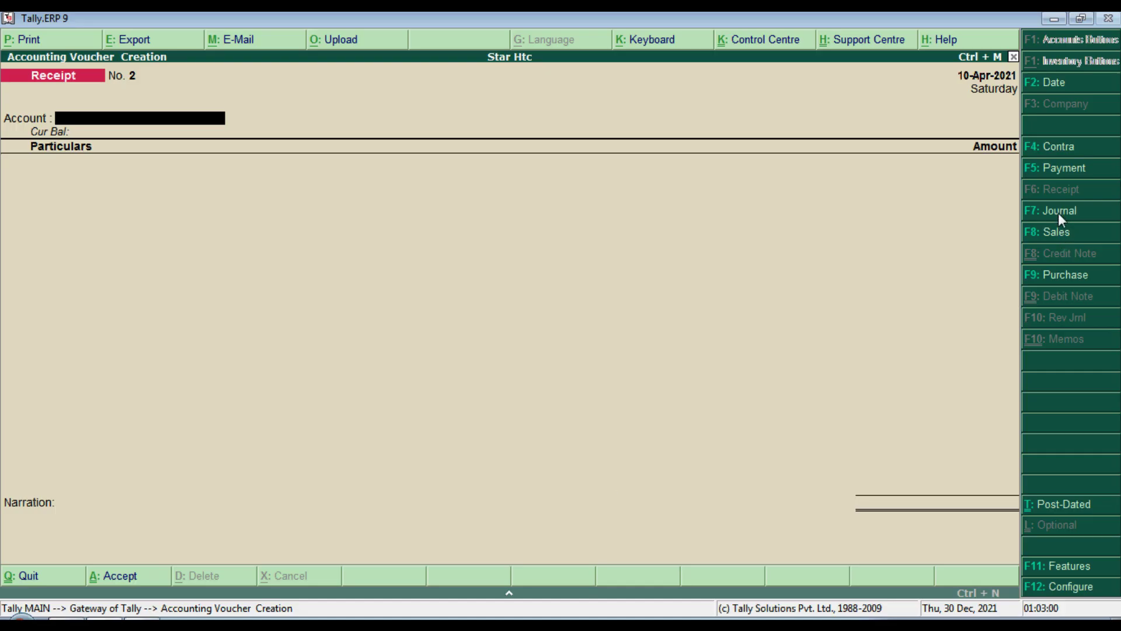
Step: Set up Purchase voucher No. 1 in voucher mode and bring up F11 Accounting Features
click(1053, 279)
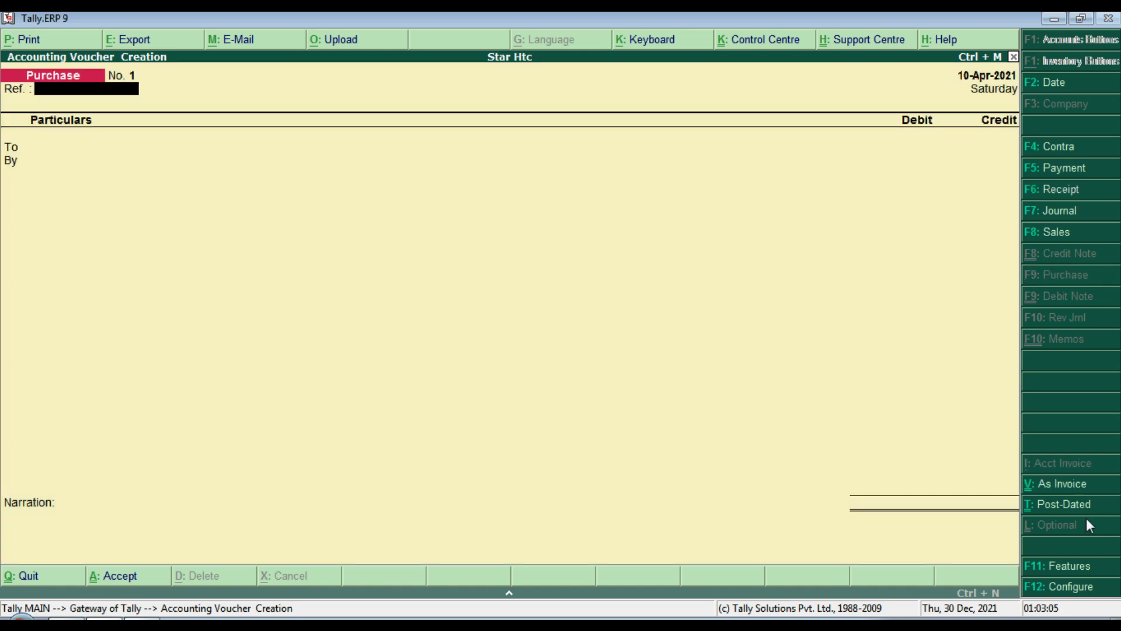
click(1058, 486)
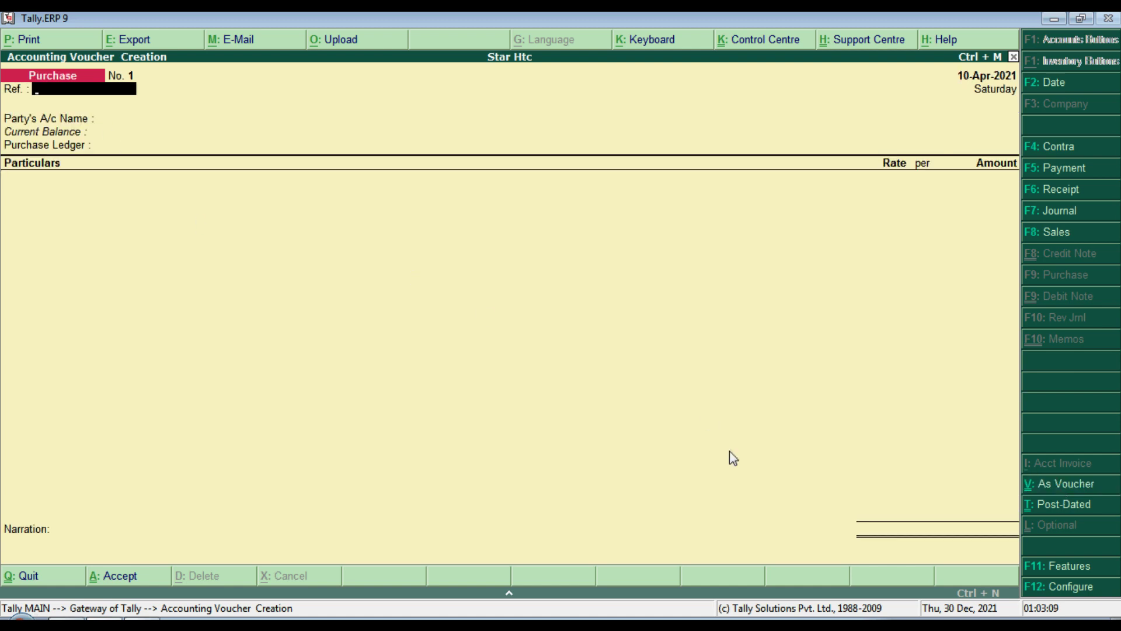
click(1077, 484)
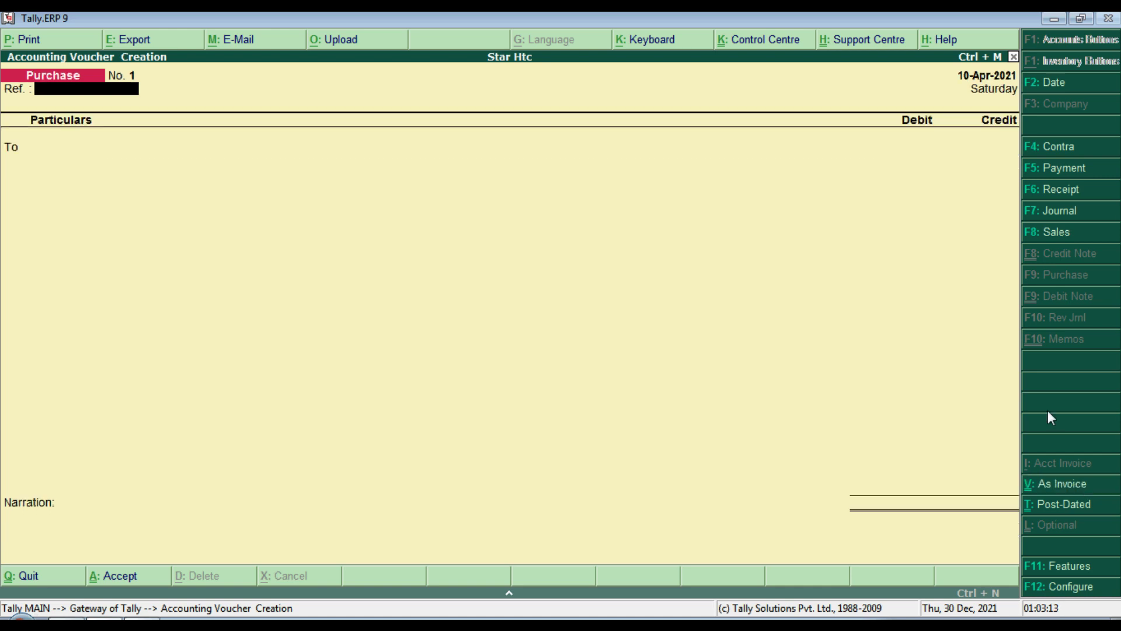
click(1076, 570)
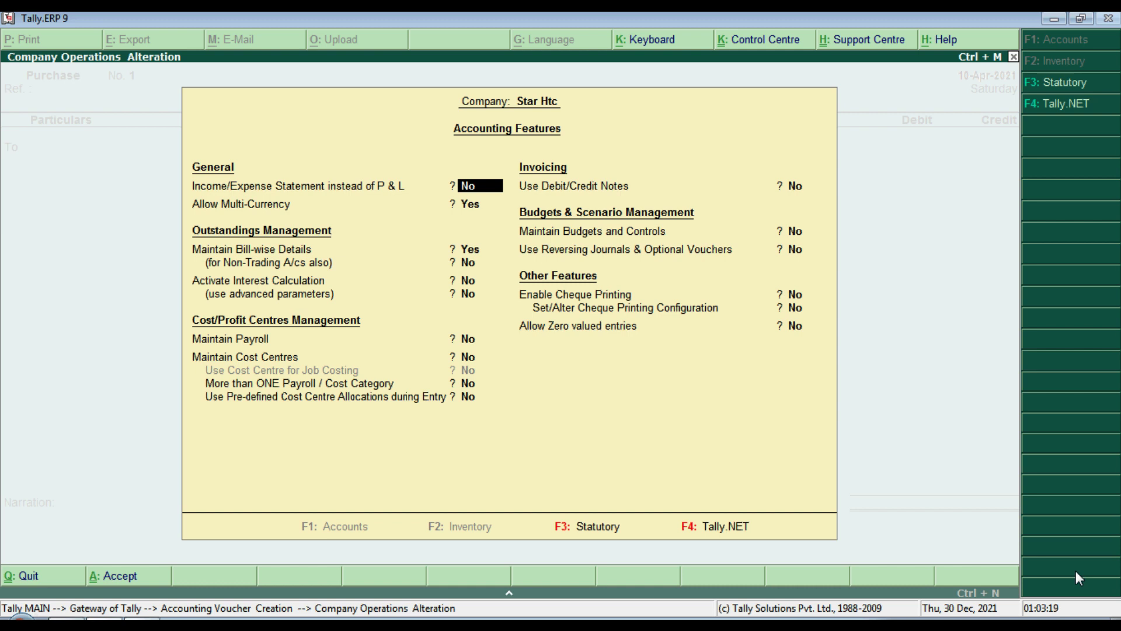
Step: Quit Accounting Features and set Purchase Configuration's 'Use Cr/Dr instead of To/By' to Yes
key(BackSpace)
key(Escape)
key(y)
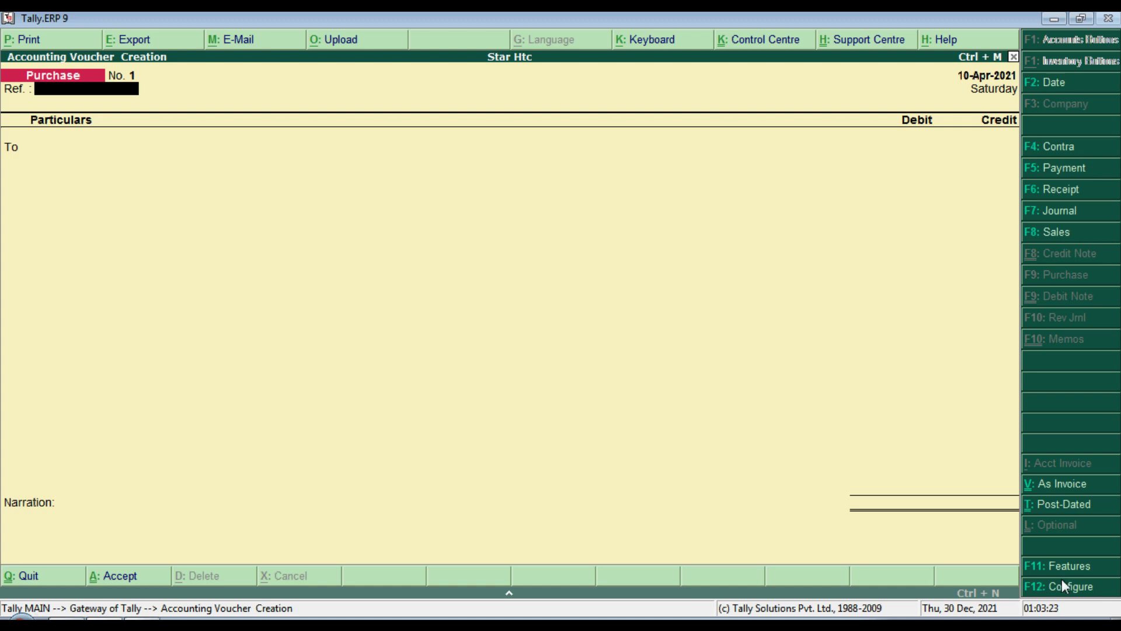
click(1063, 586)
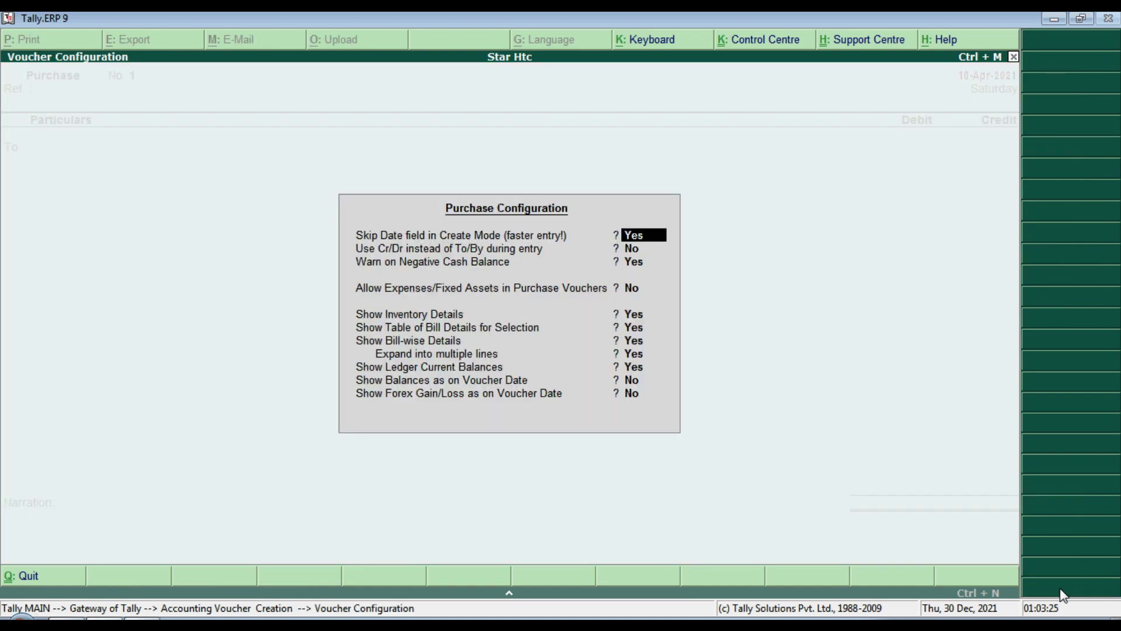
key(Return)
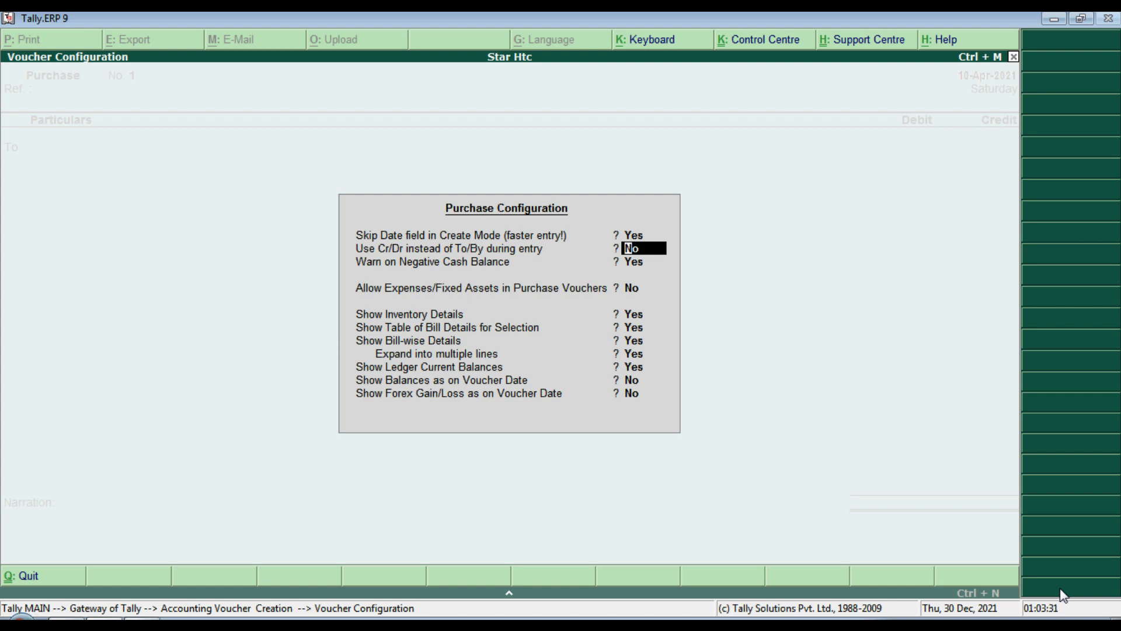
text(y)
key(Return)
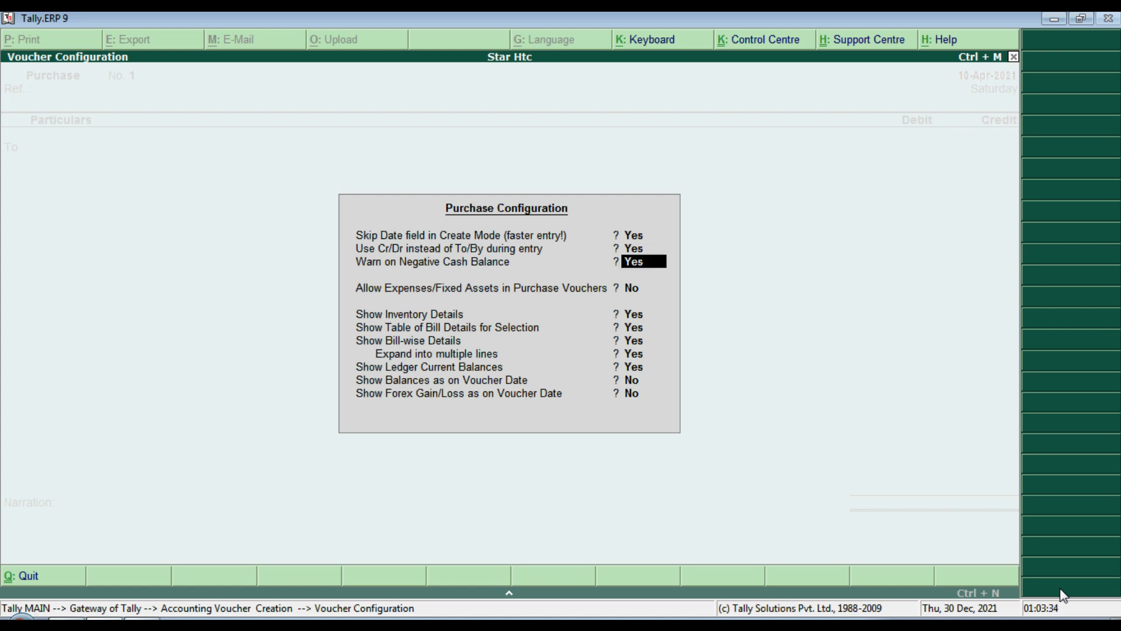
key(Return)
key(Return)
key(Return)
key(Return)
key(Return)
key(Return)
key(Return)
key(Return)
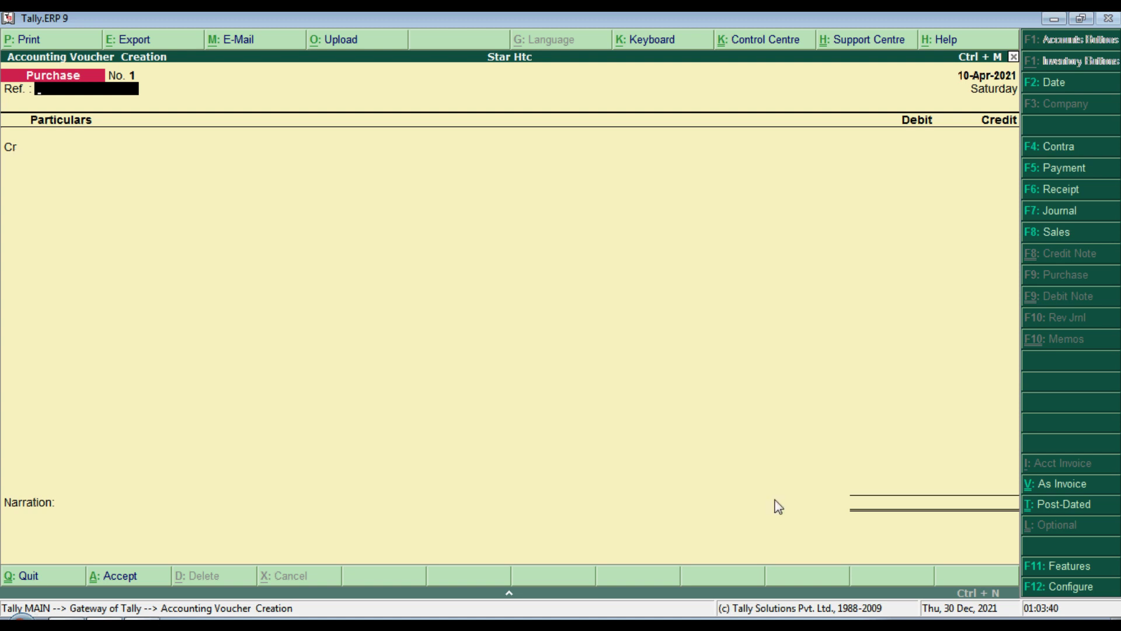
click(1052, 586)
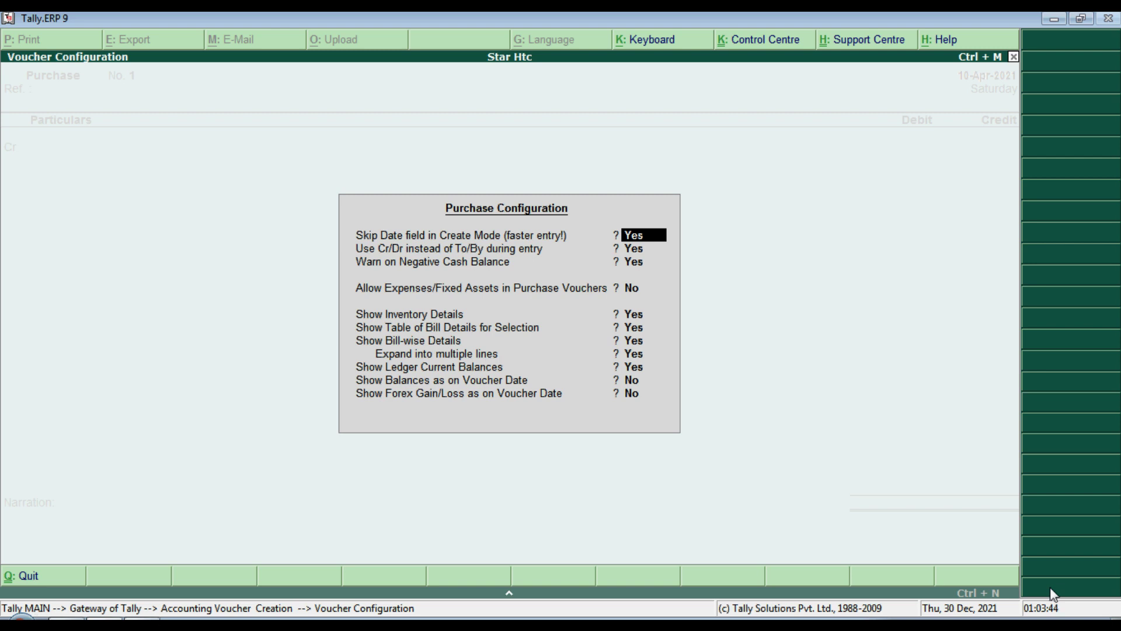
key(Return)
key(Return)
key(Return)
key(Return)
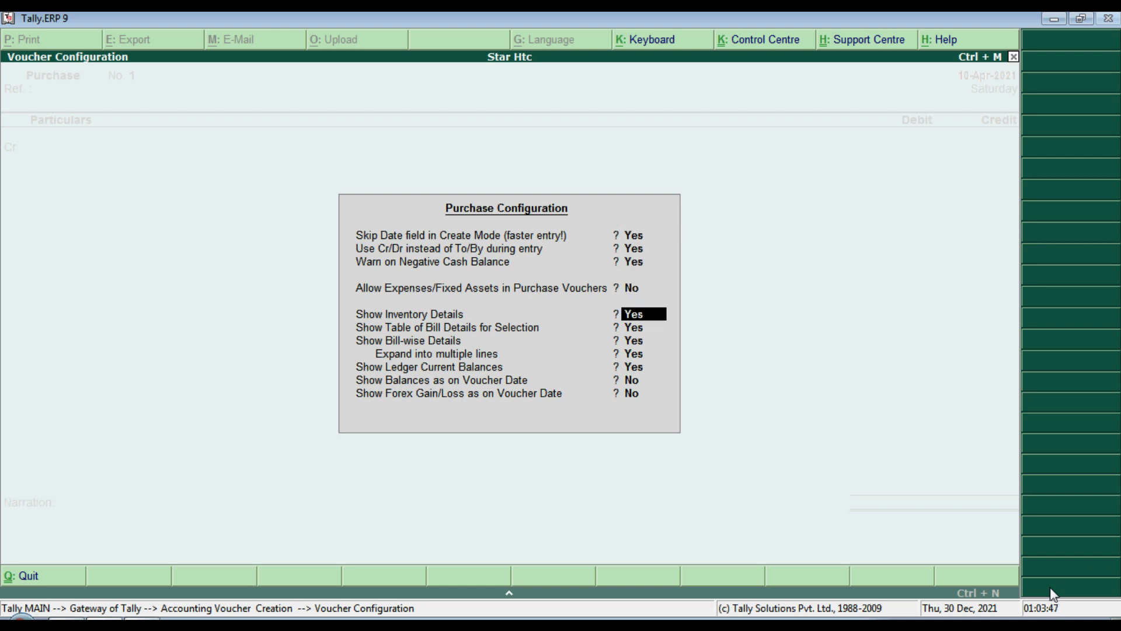
key(Up)
key(Up)
key(Up)
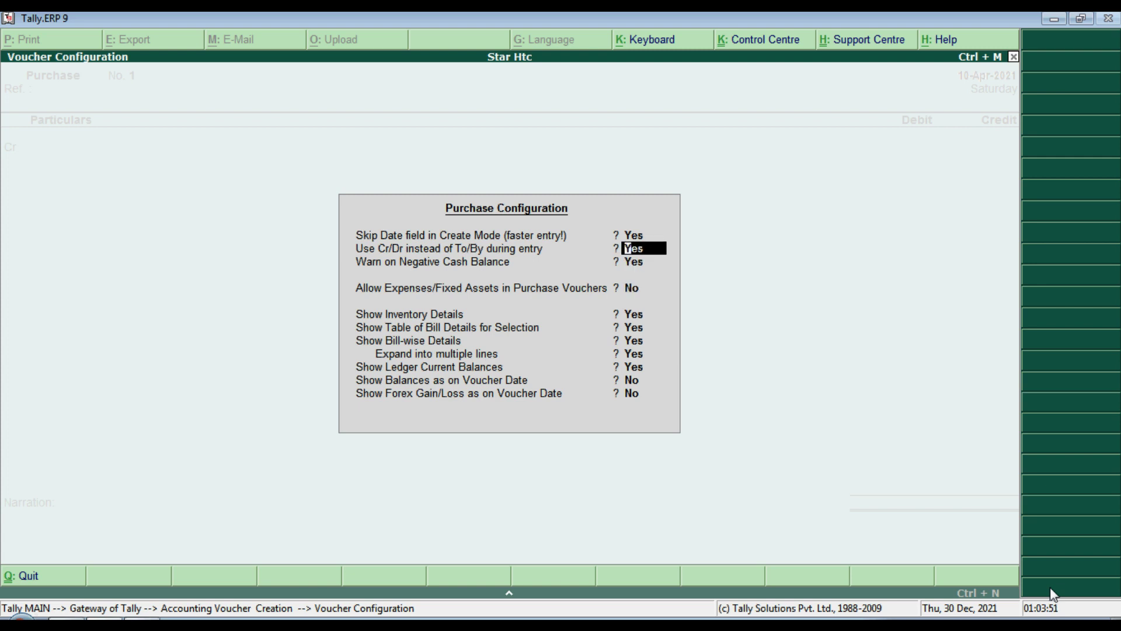
key(n)
key(Return)
key(Return)
key(Return)
key(Return)
key(Return)
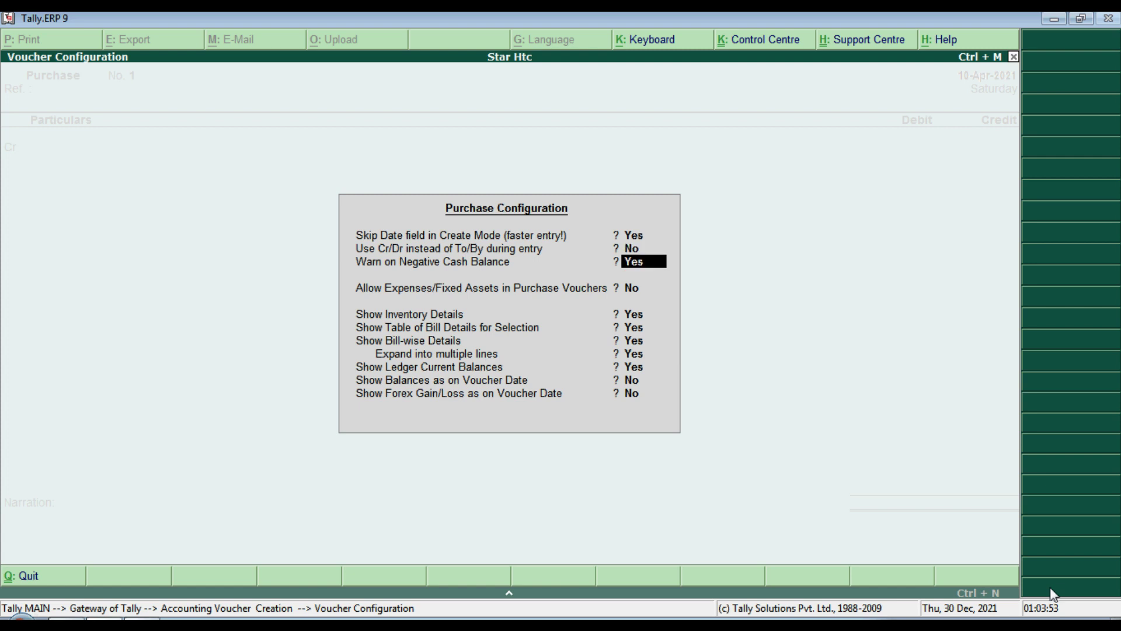
key(Return)
key(Return)
key(Return)
key(Return)
key(Return)
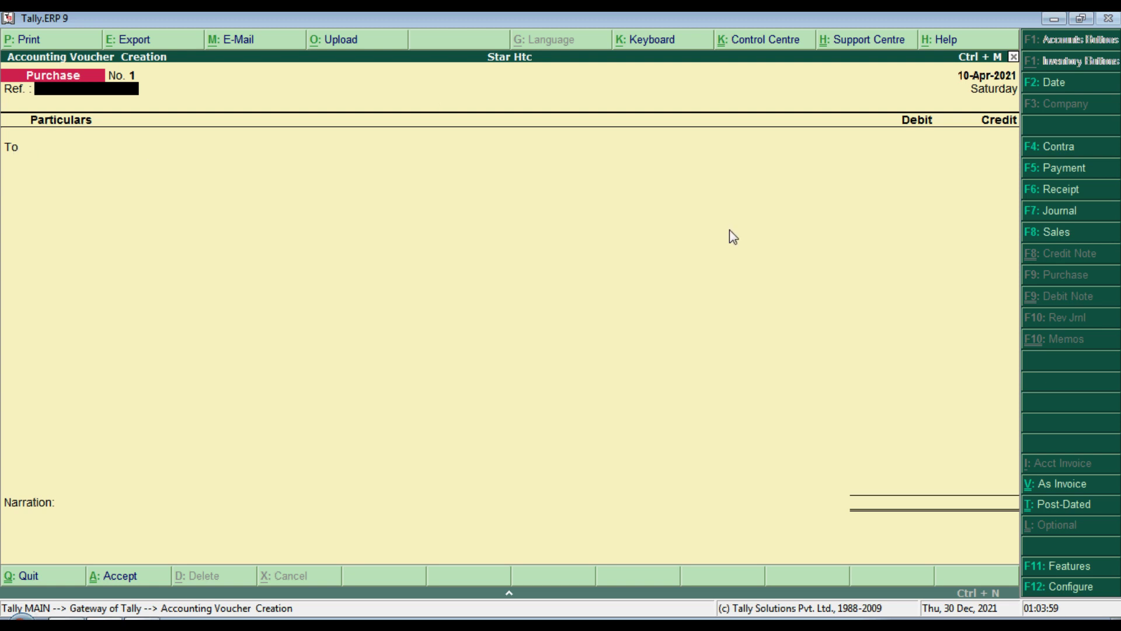
key(F12)
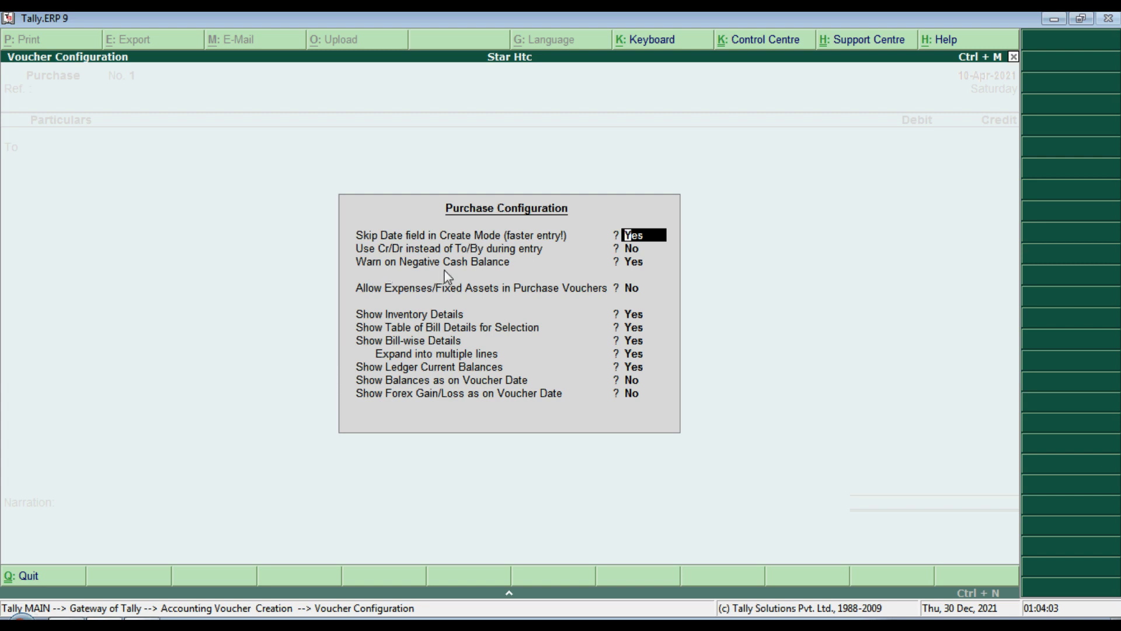
key(Return)
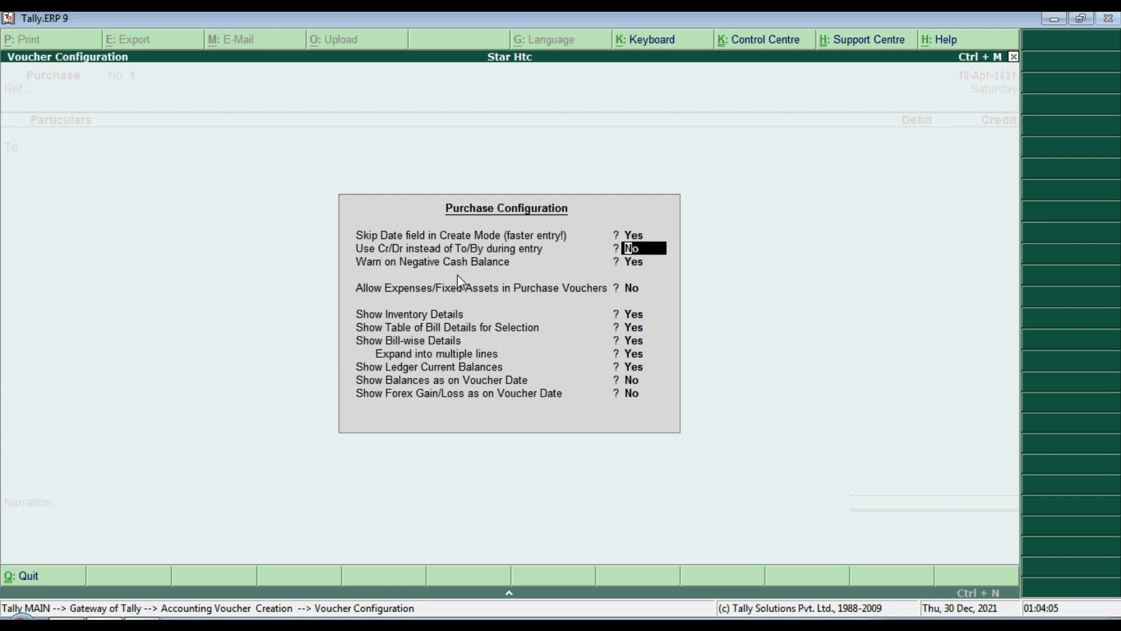
text(y)
key(Return)
key(Return)
key(Return)
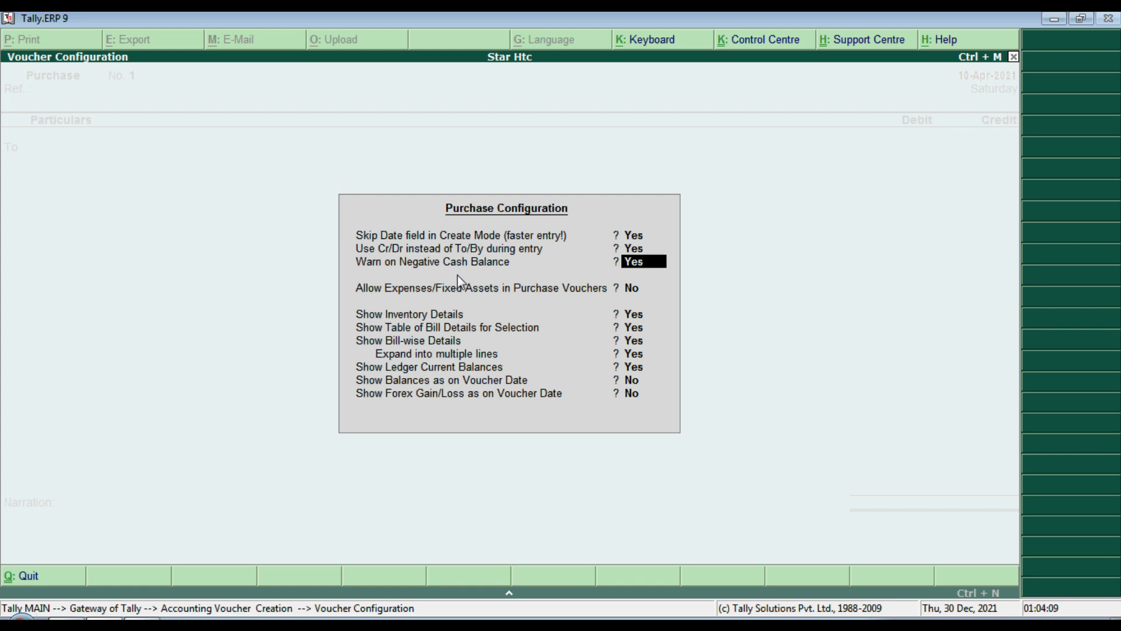
key(Return)
key(Return)
key(Return)
key(Return)
key(Return)
key(Return)
key(Return)
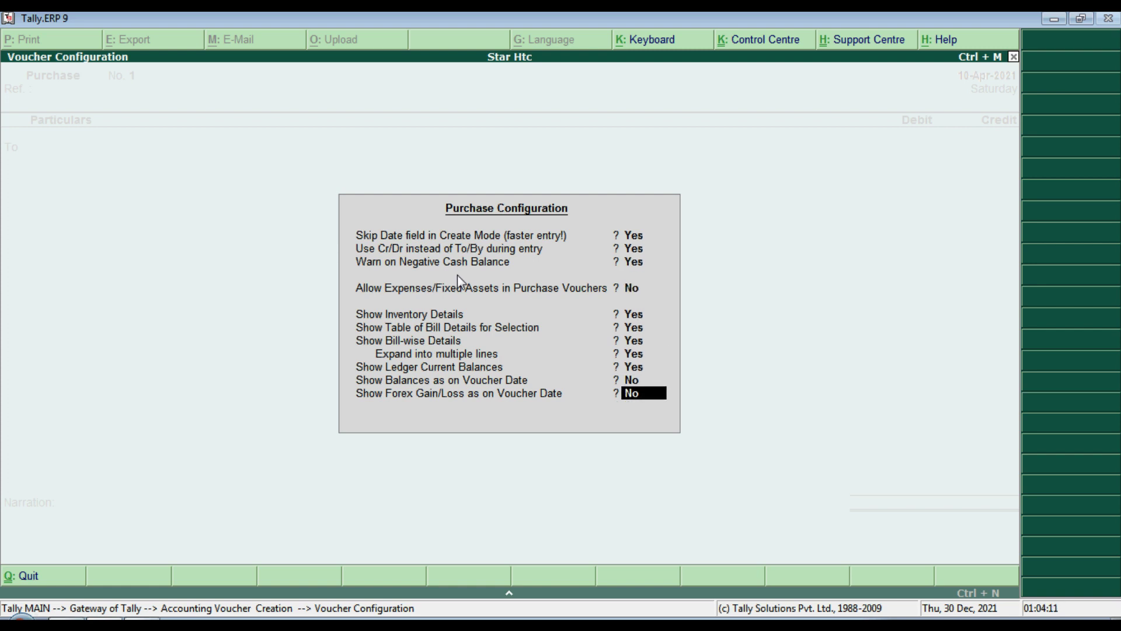
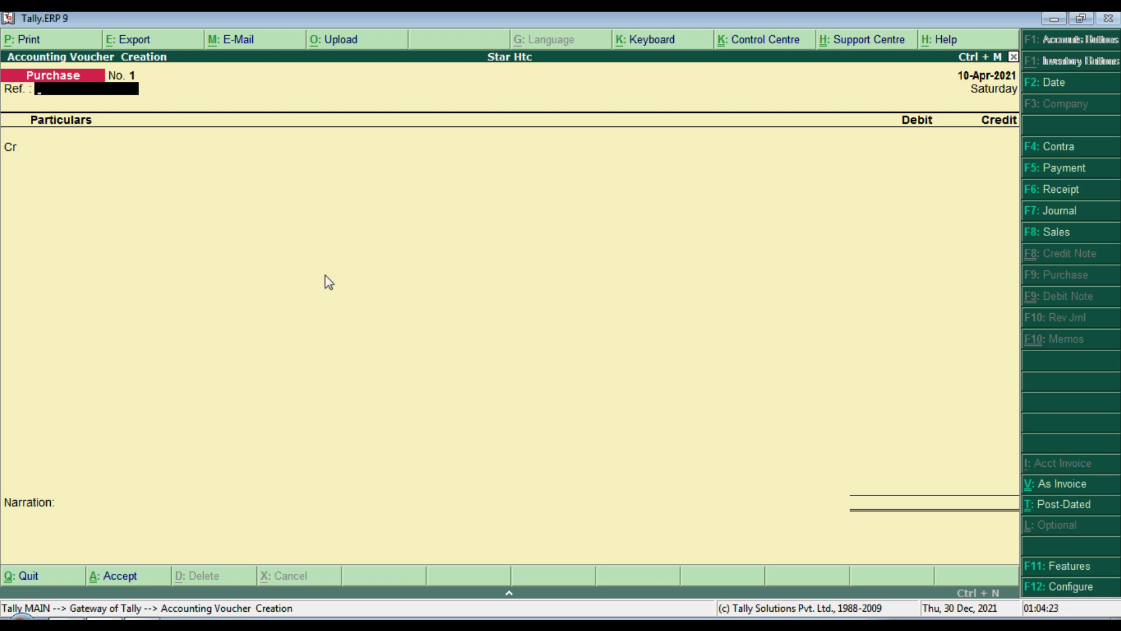
Step: Enter reference 5643 on the purchase voucher and credit Cash with 65,000
key(alt+Tab)
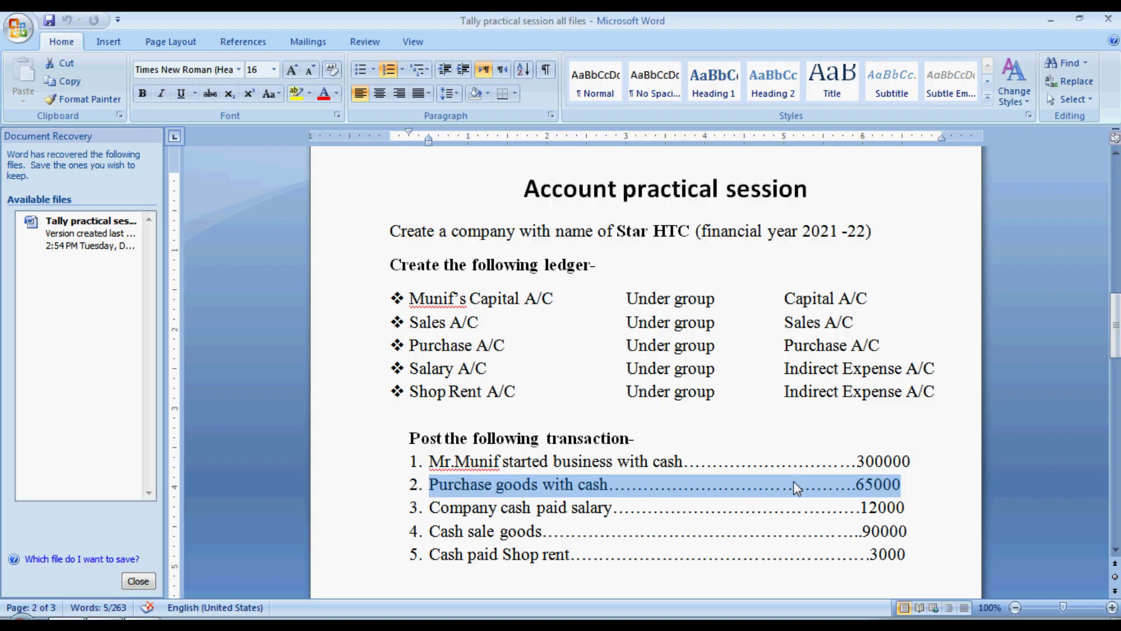
key(alt+Tab)
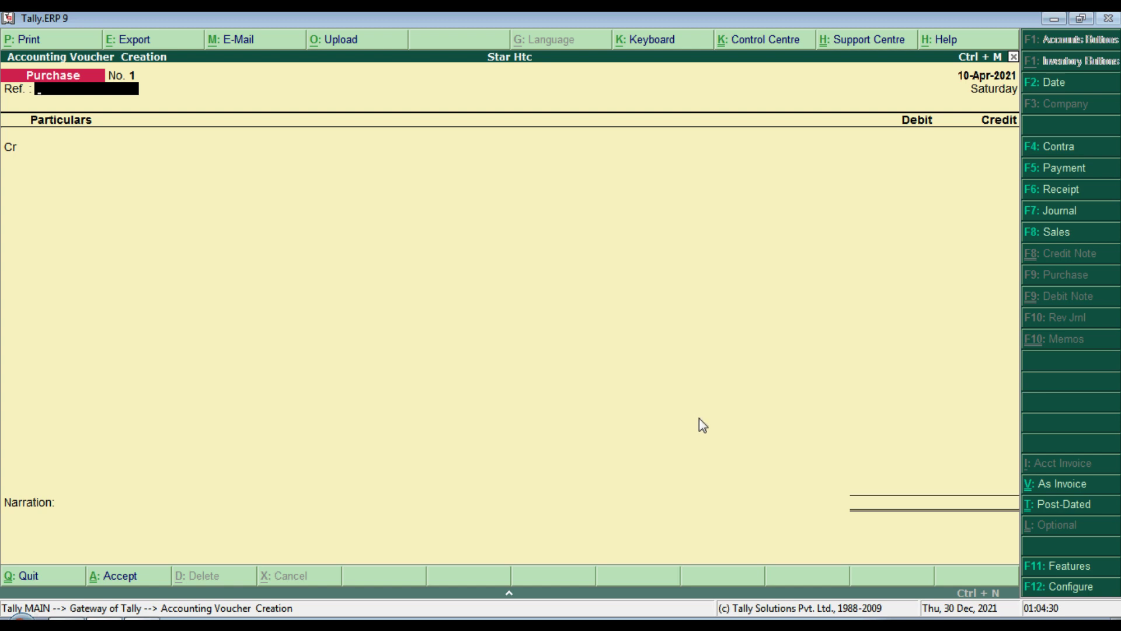
text(5643)
key(Return)
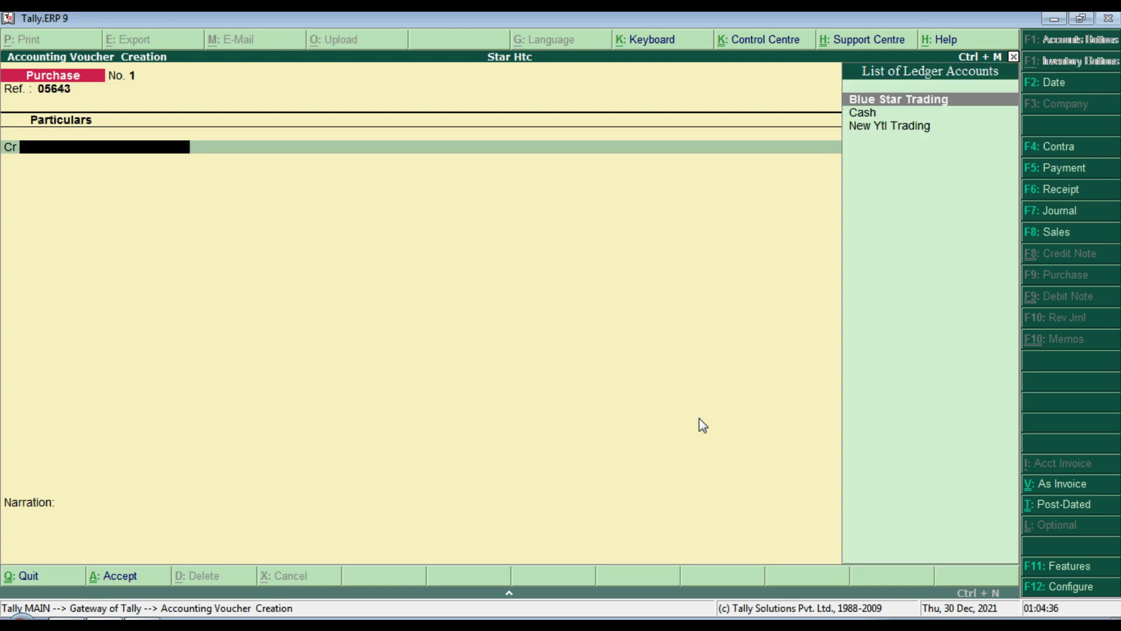
key(Down)
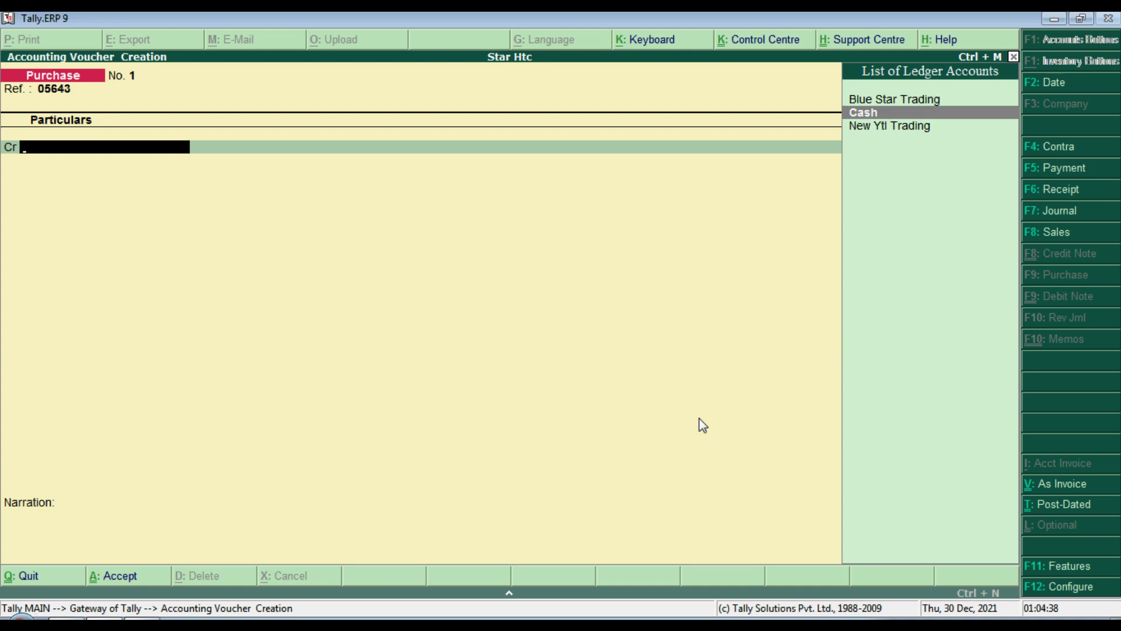
key(Return)
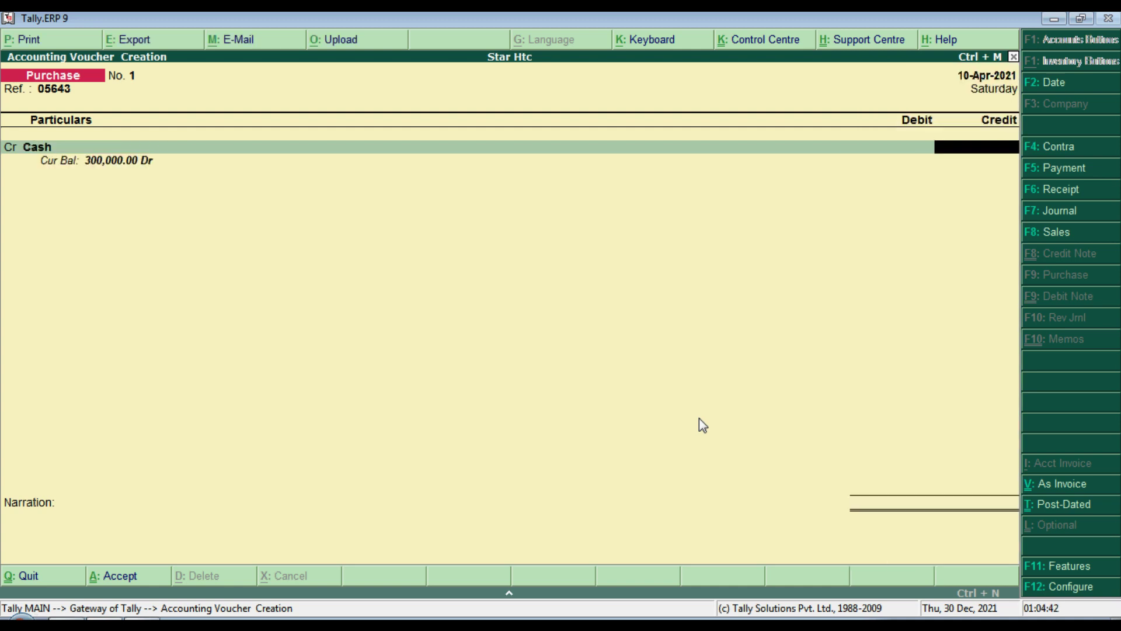
text(65000)
key(Return)
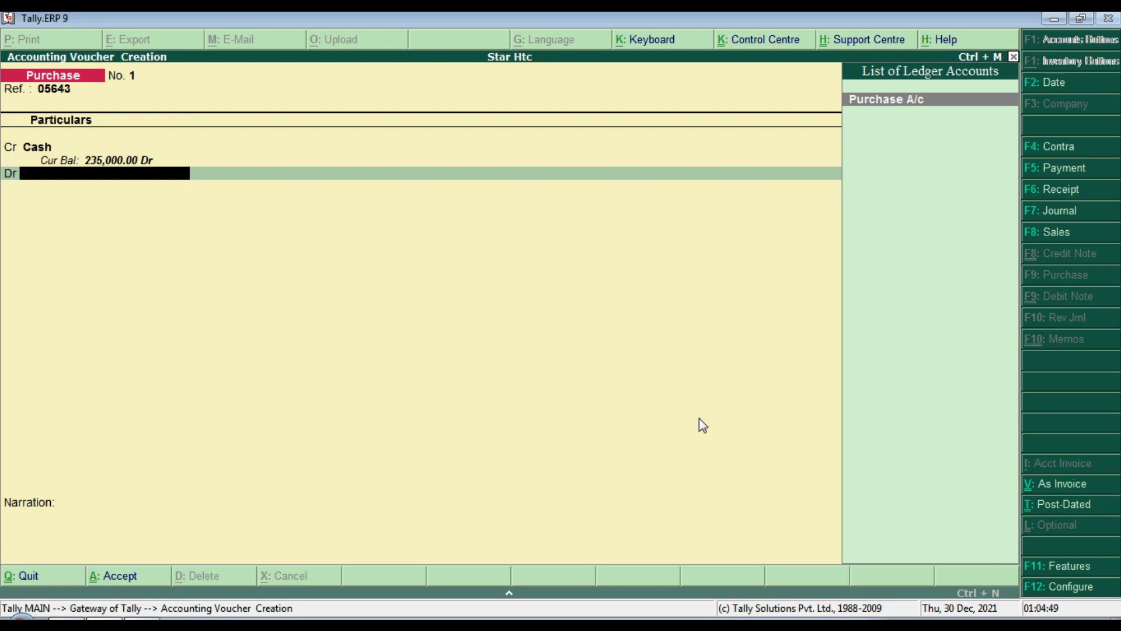
Step: Debit Purchase A/c 65,000, add narration 'goods purchase', and accept the voucher
key(Return)
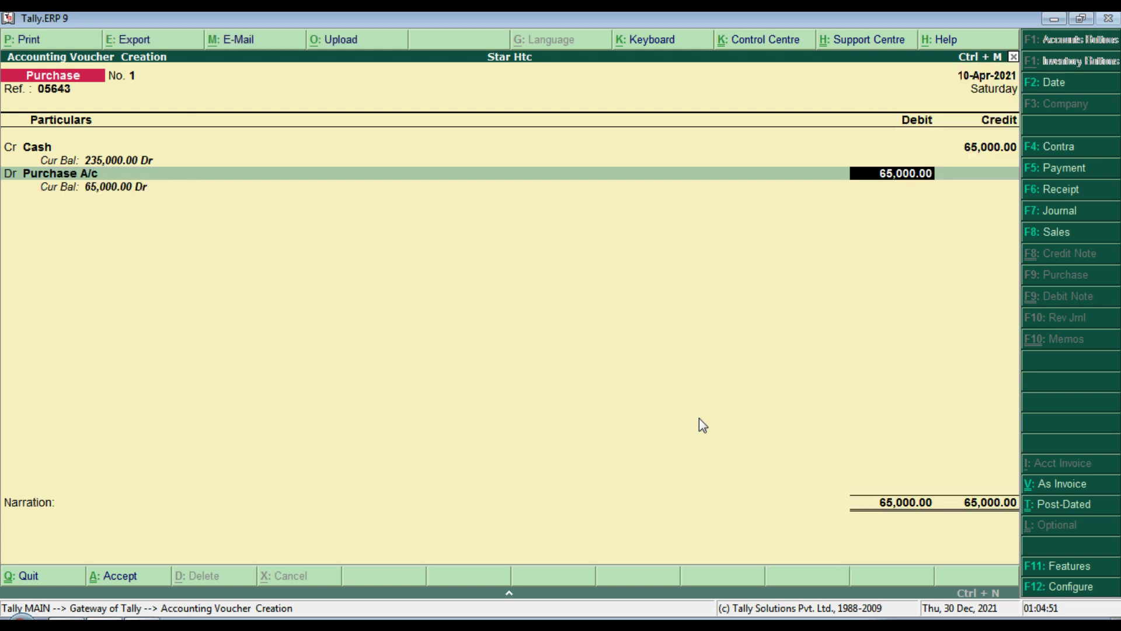
key(Return)
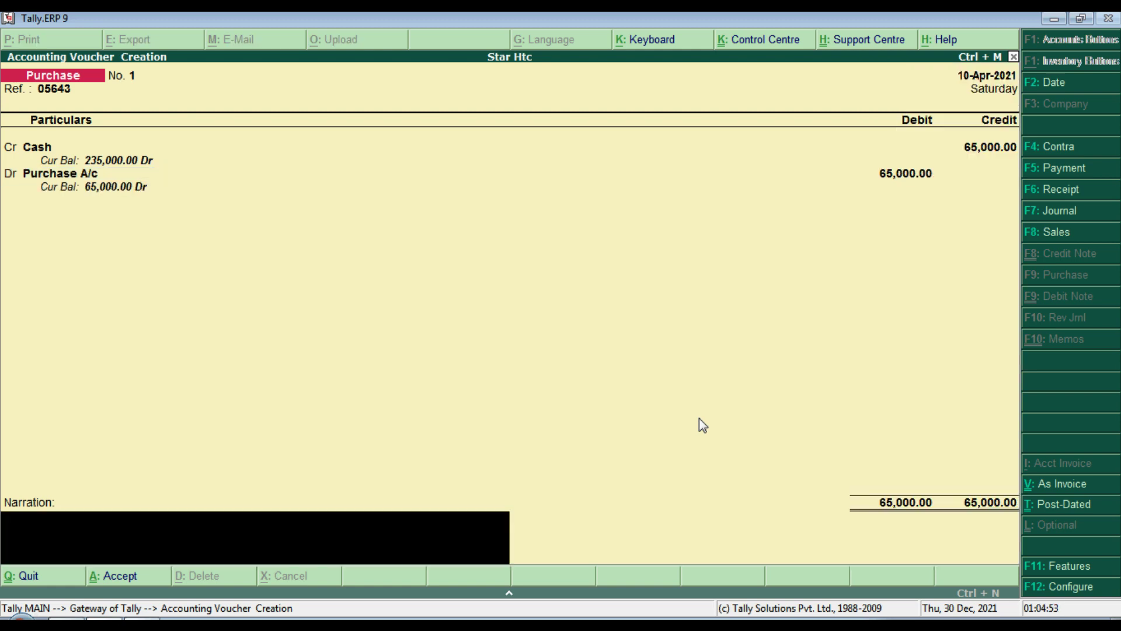
text(goods purchase)
key(Return)
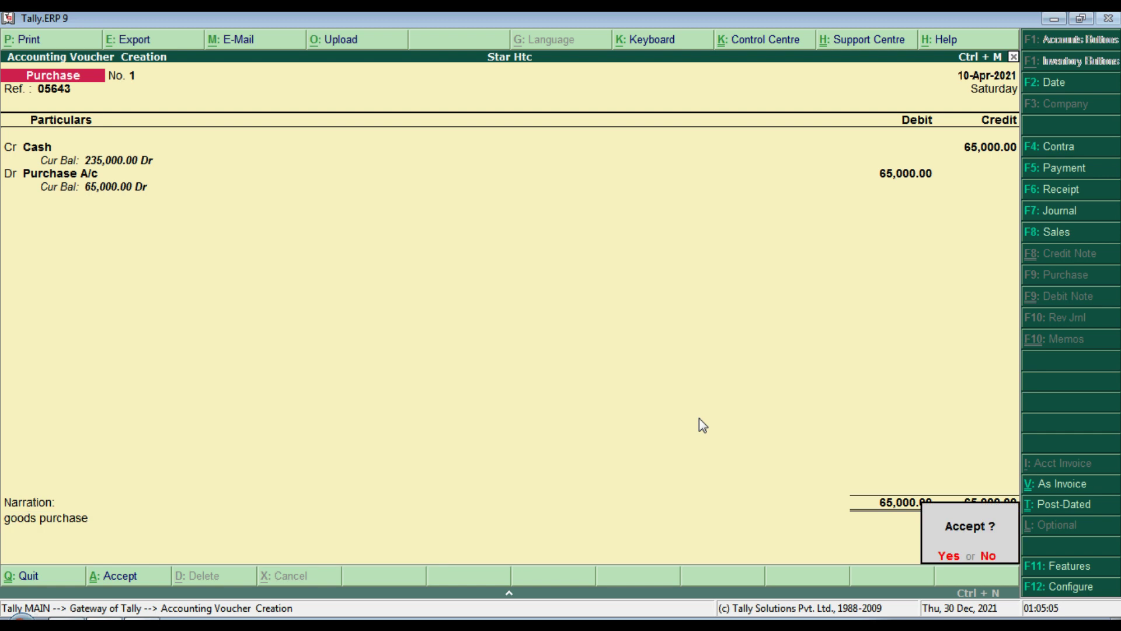
key(Return)
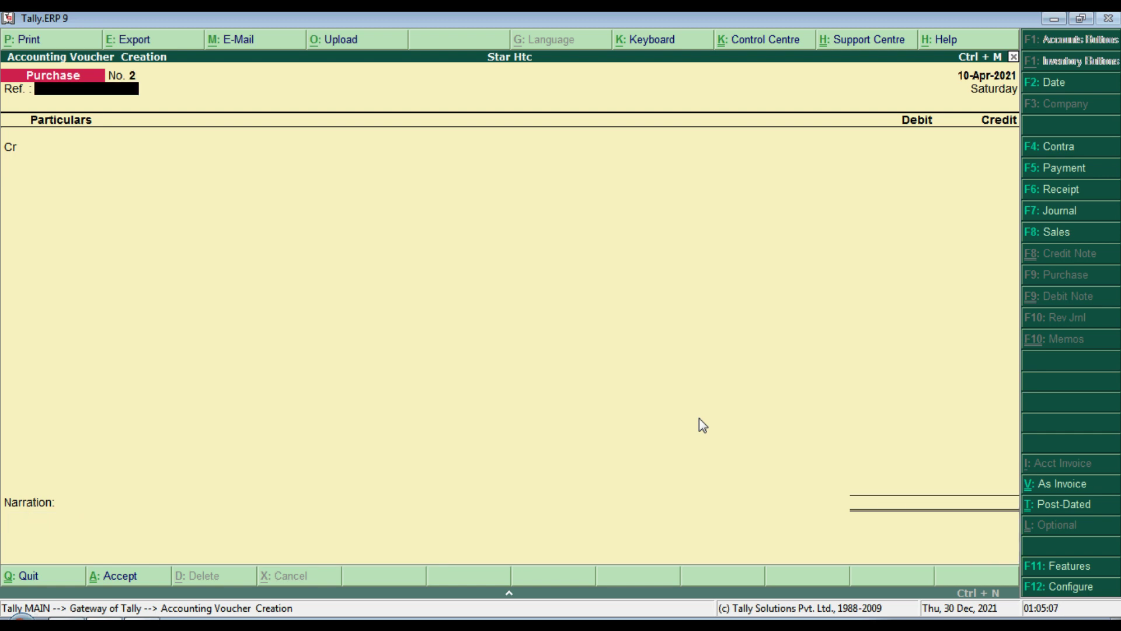
Step: From the Day Book, change the cash purchase voucher's date to 11-Apr-2021
key(Escape)
key(Escape)
key(Escape)
key(d)
key(a)
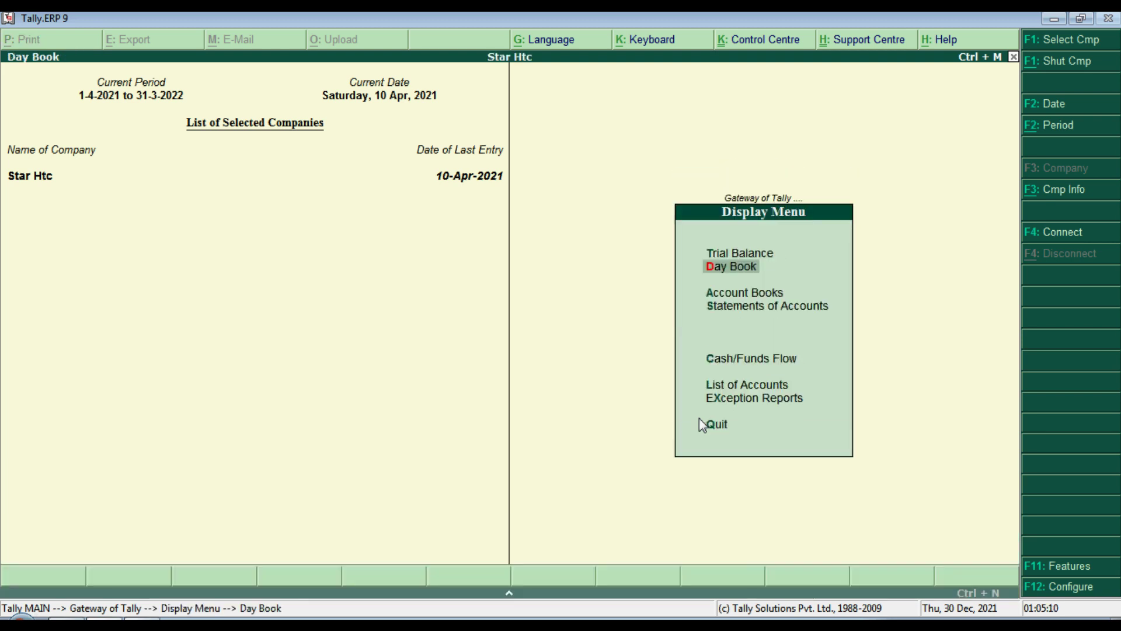
key(Down)
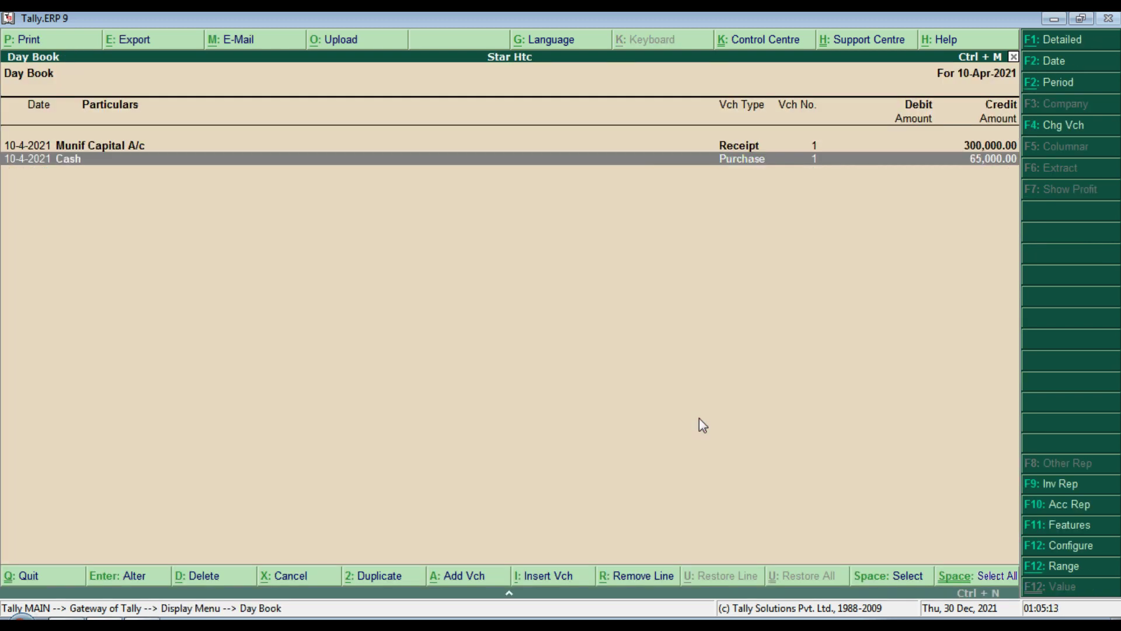
key(Return)
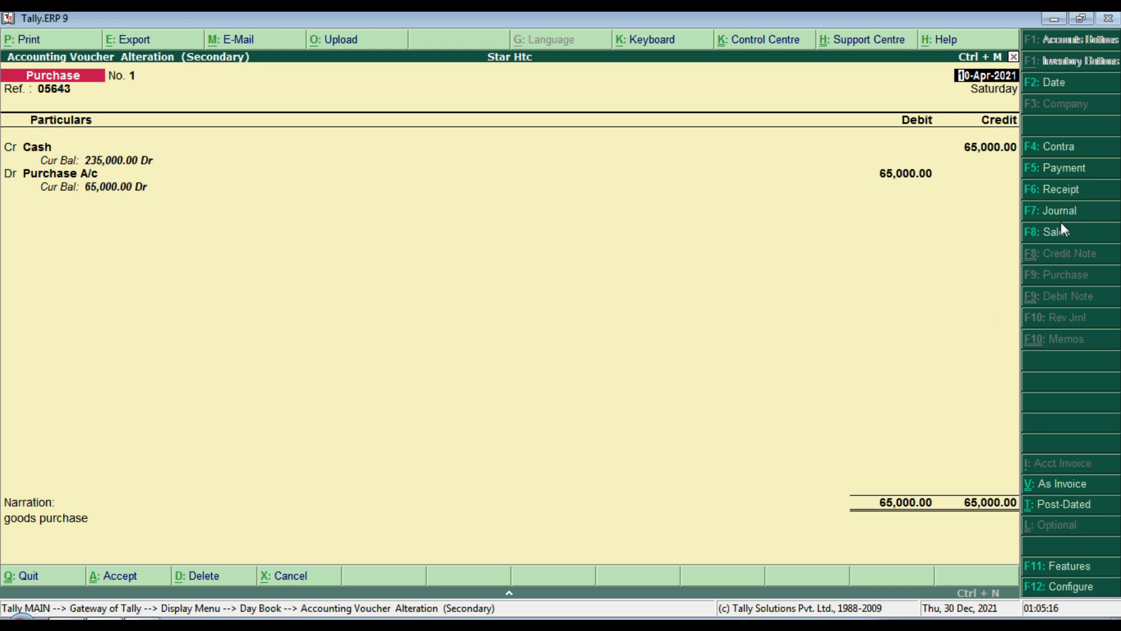
click(1050, 86)
key(Return)
key(Return)
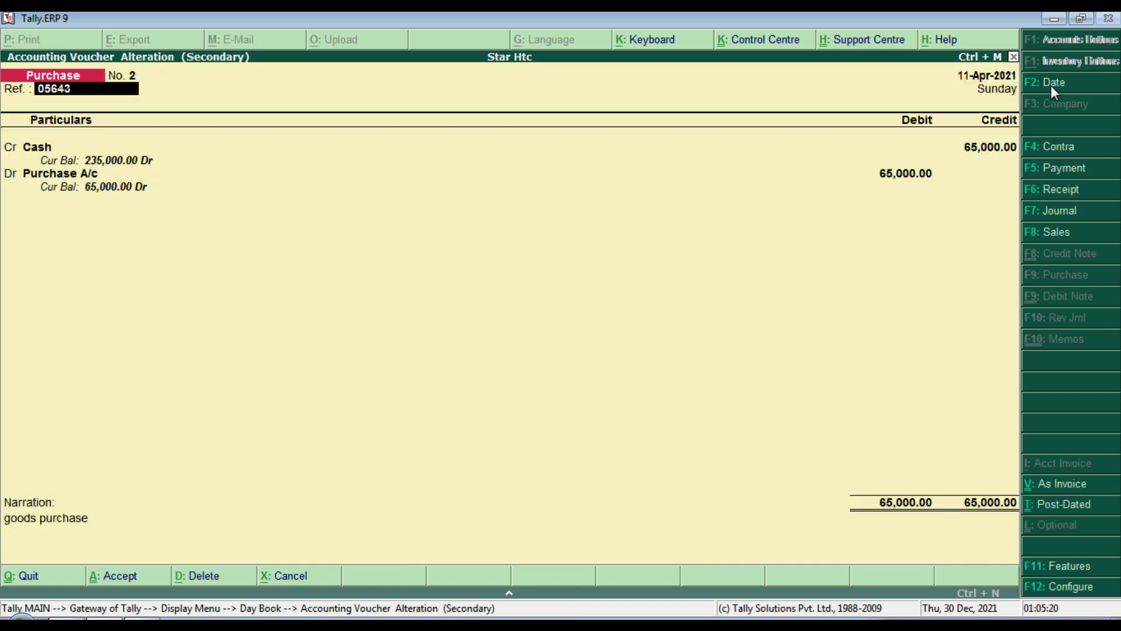
key(Return)
key(Return)
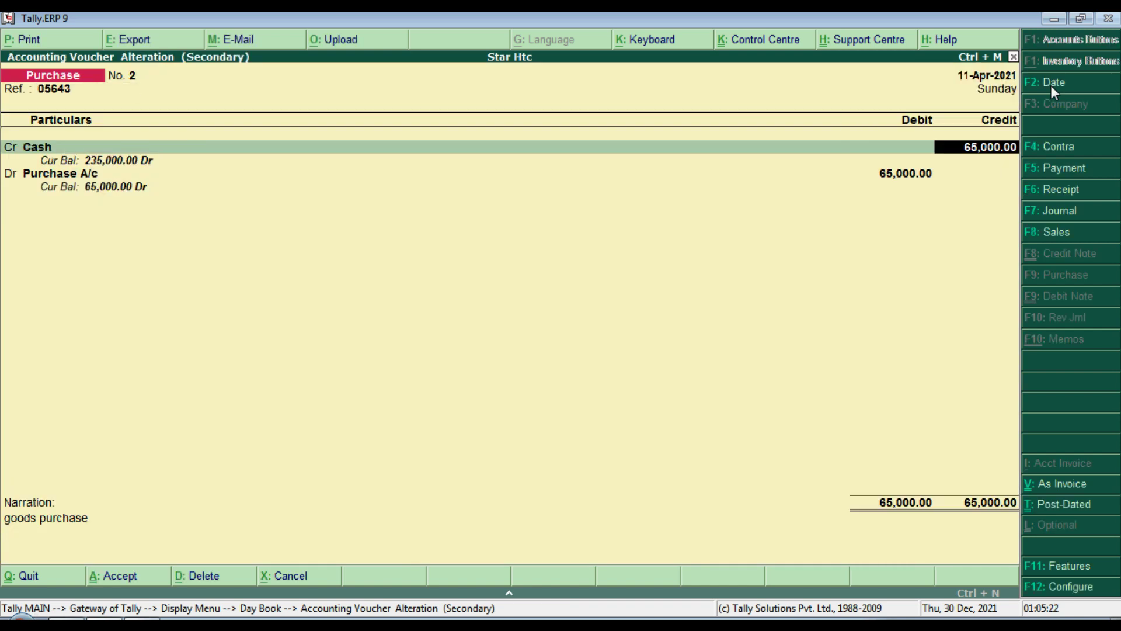
key(Return)
key(Return)
key(Return)
key(Return)
key(Return)
key(Return)
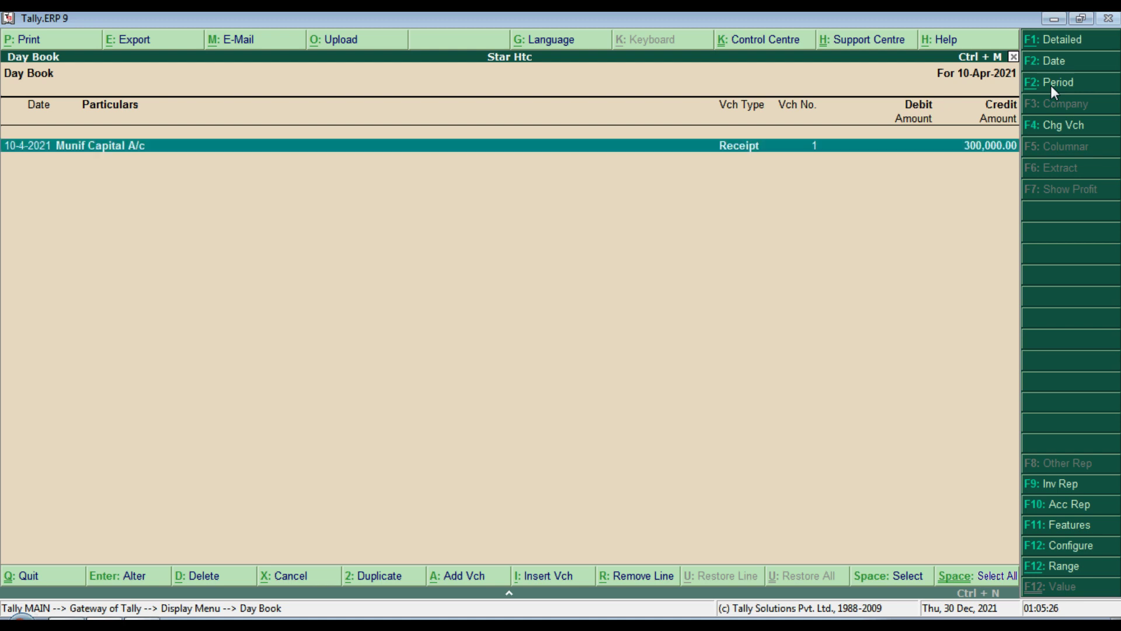
Step: Reopen the purchase voucher from the 11-Apr-2021 Day Book, keep it saved, and return to the Gateway
key(Escape)
key(Escape)
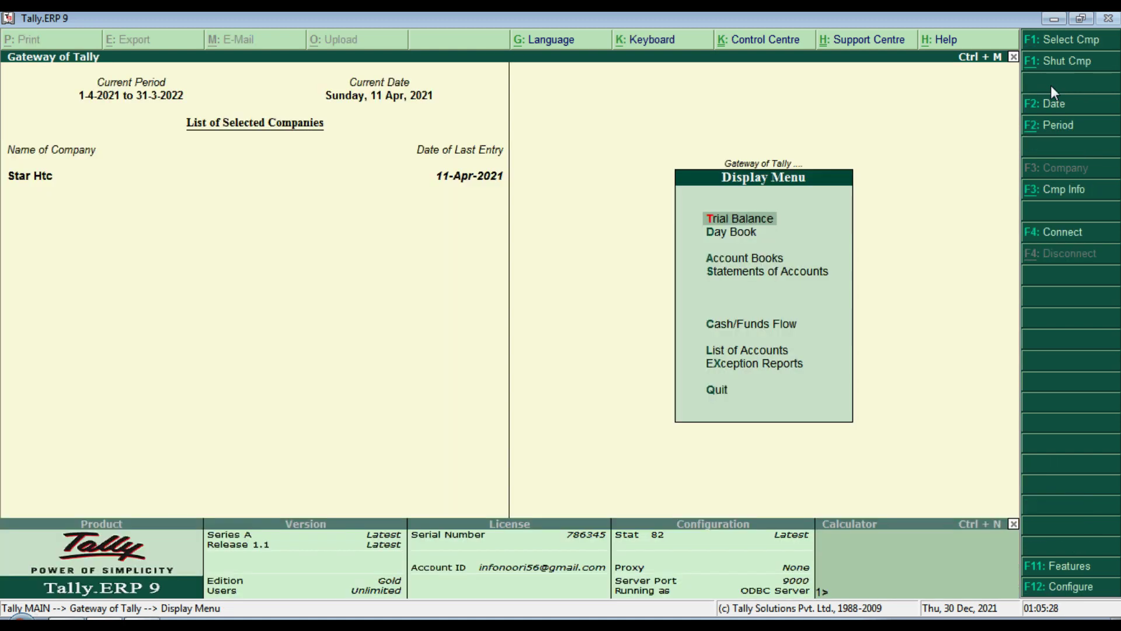
key(d)
key(a)
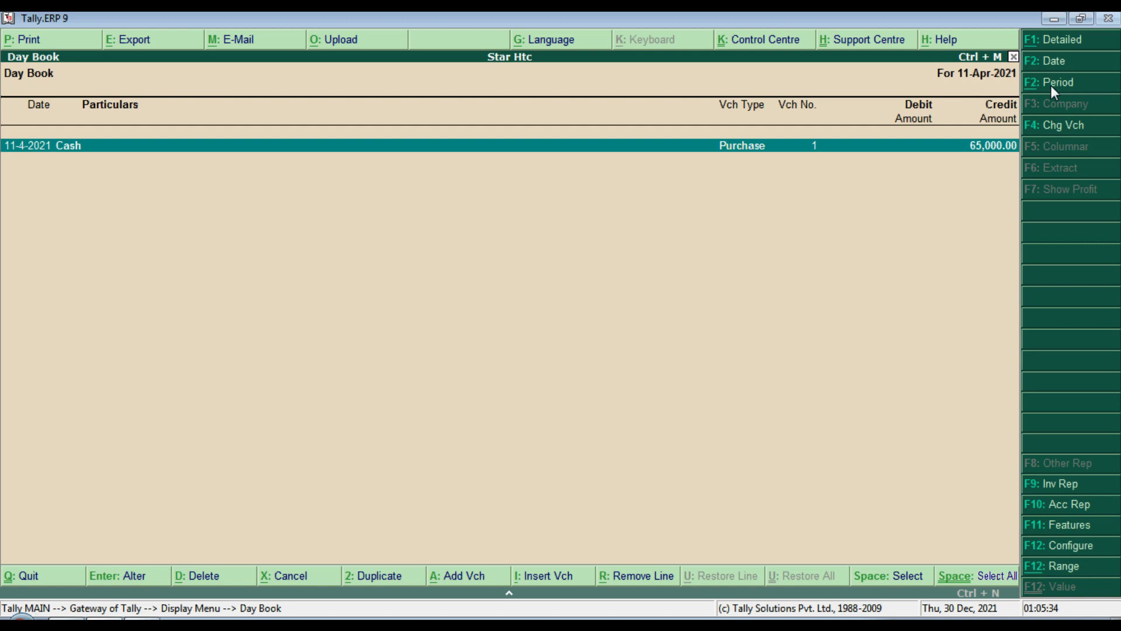
key(Return)
key(Return)
key(Return)
key(Return)
key(Return)
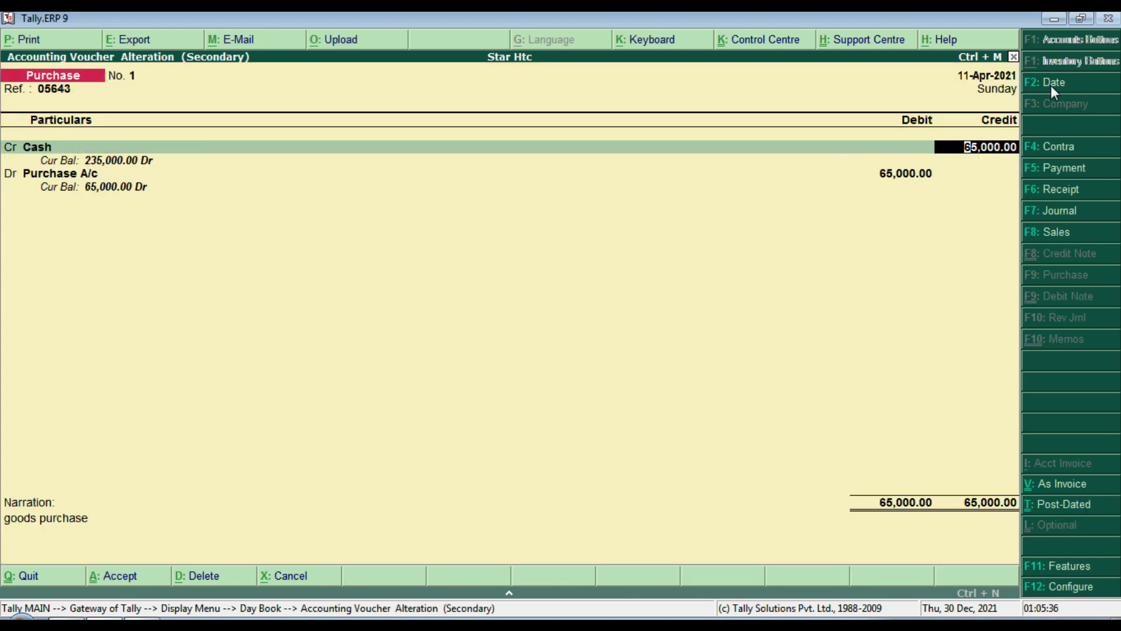
key(Return)
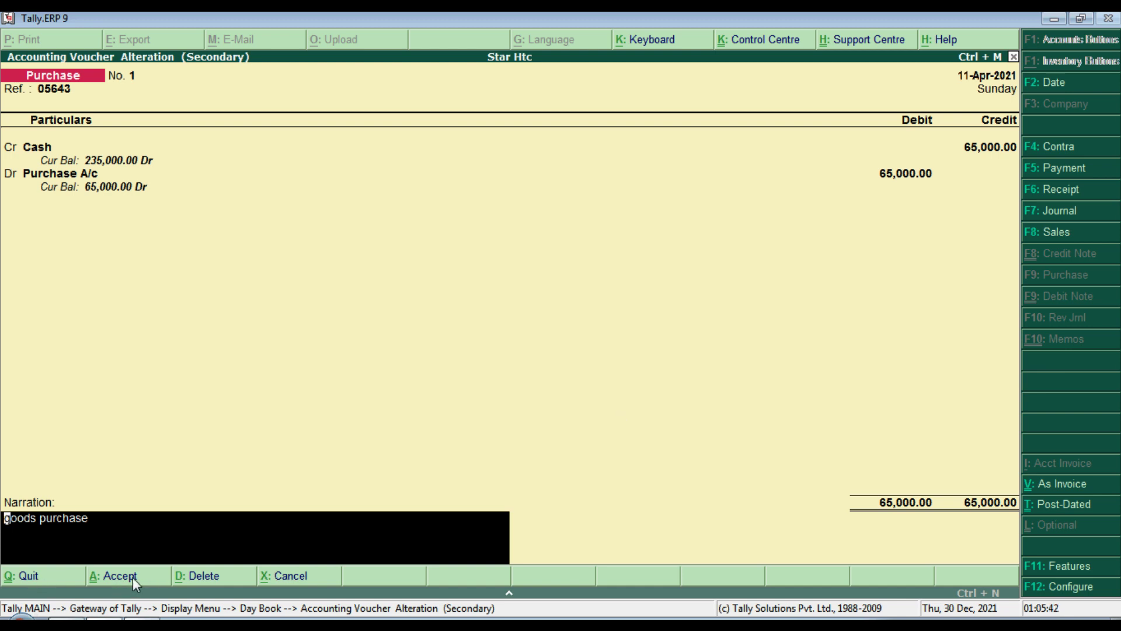
click(198, 576)
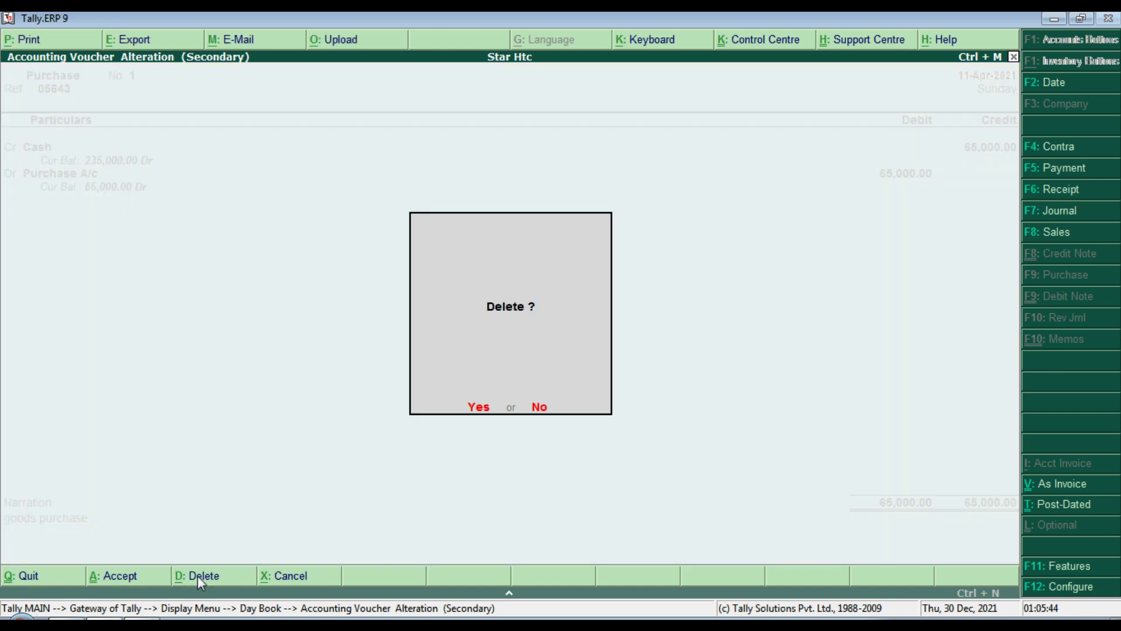
key(Escape)
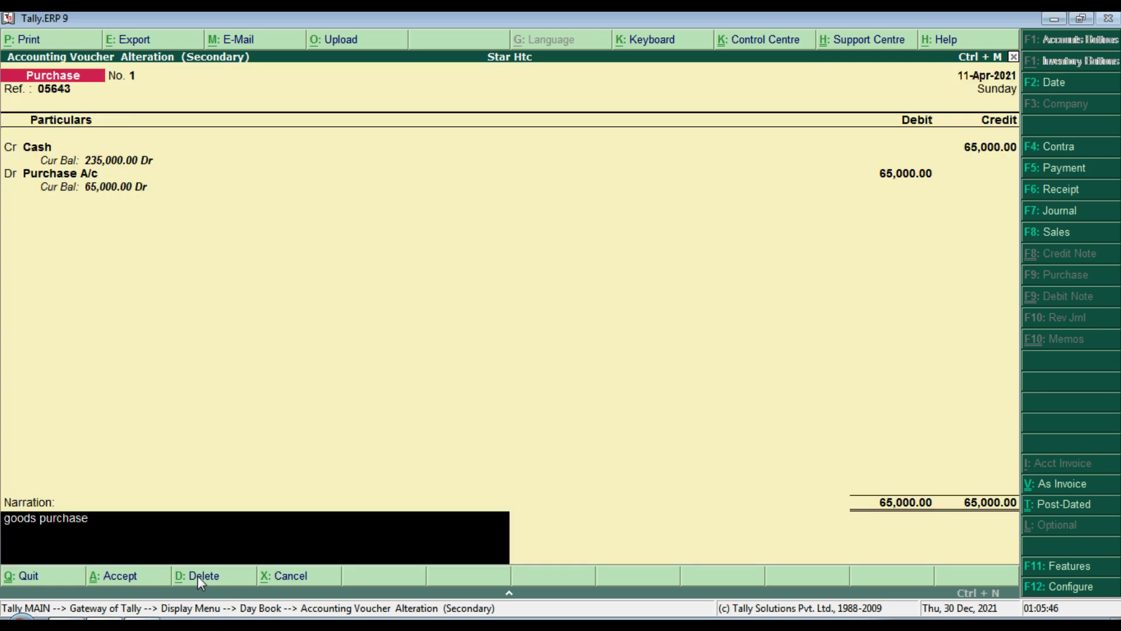
click(111, 580)
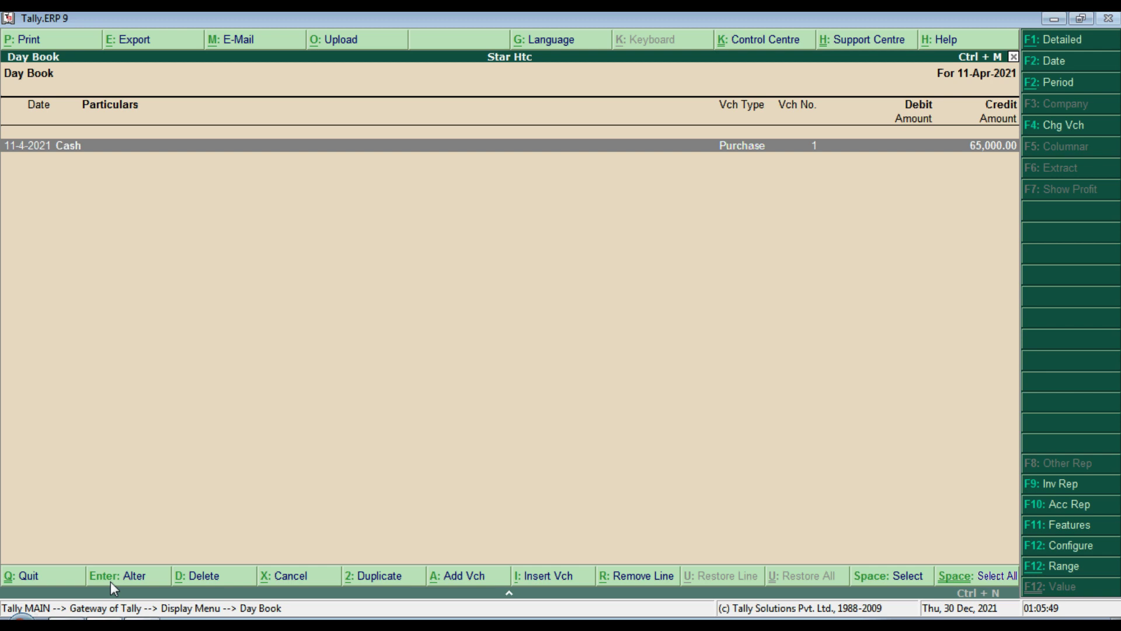
key(Escape)
key(Escape)
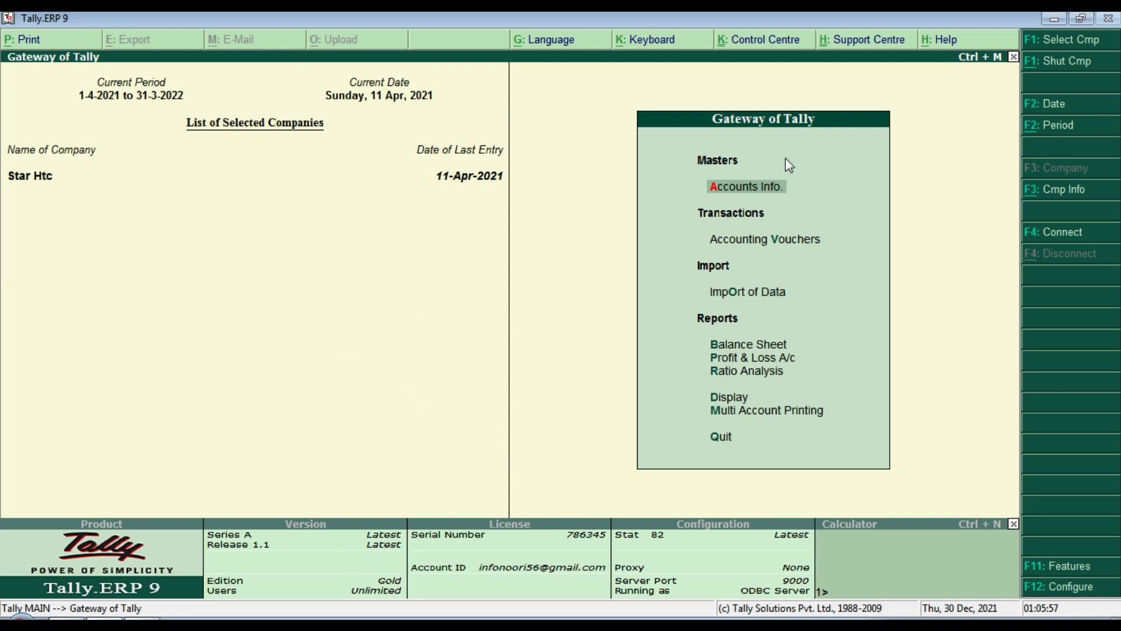
Step: Drill from the Balance Sheet's Profit & Loss A/c into Purchase A/c's April vouchers
key(b)
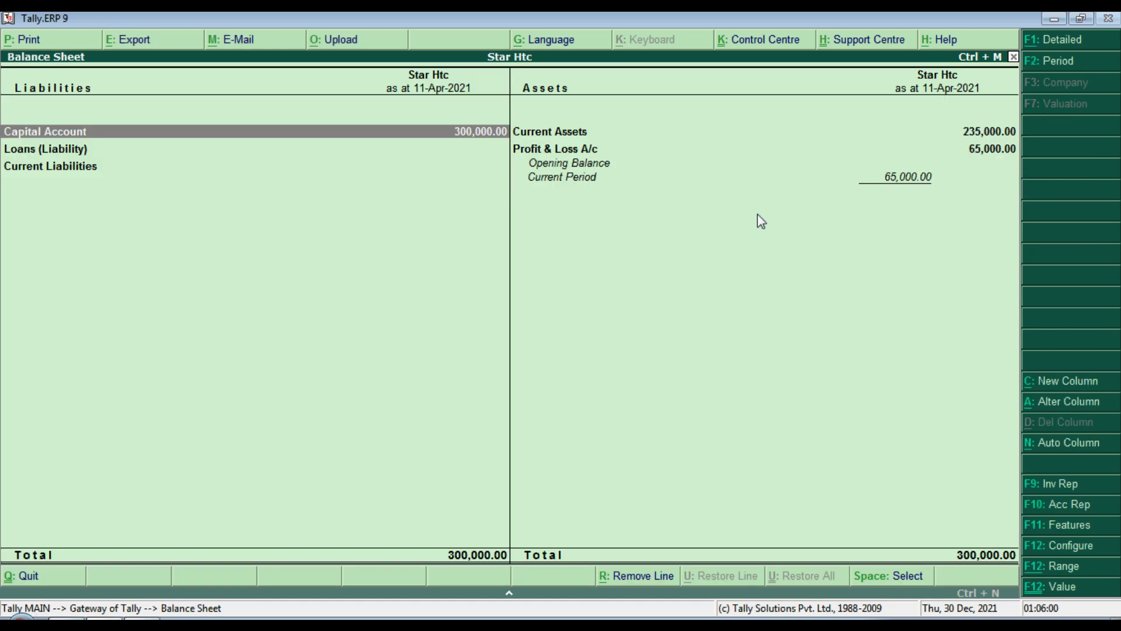
key(Right)
key(Down)
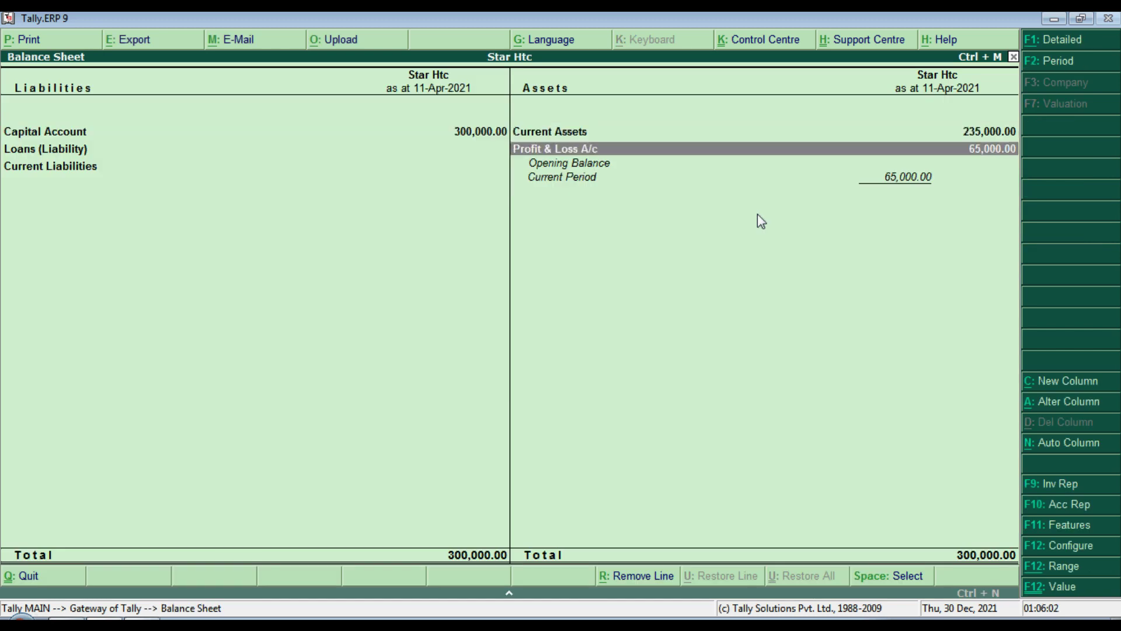
key(Up)
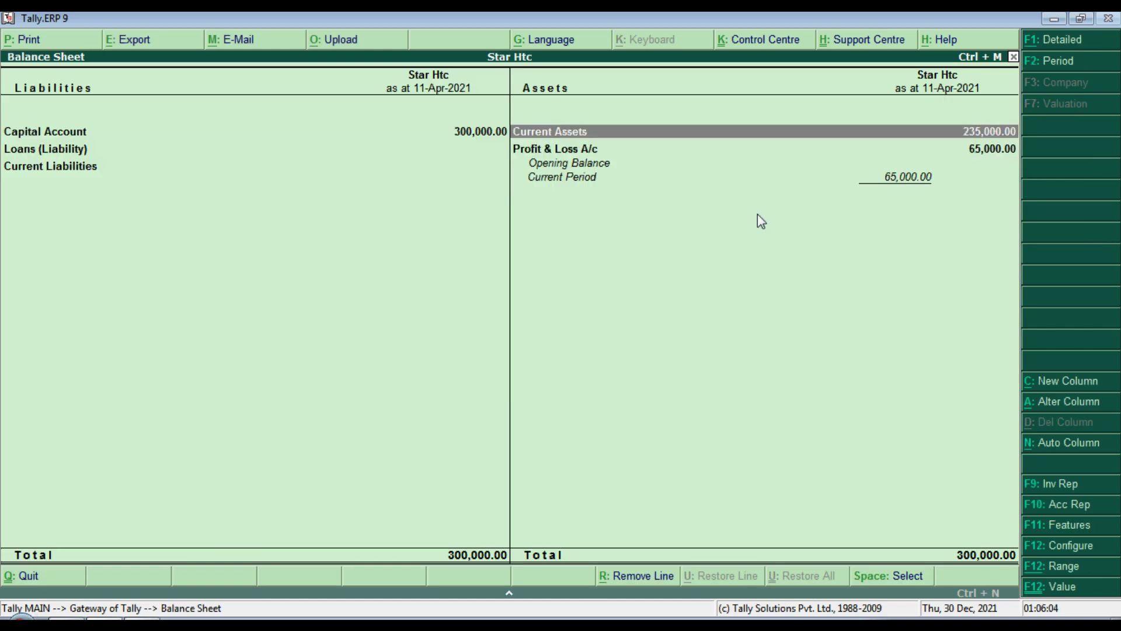
key(Down)
key(Up)
key(Down)
key(Return)
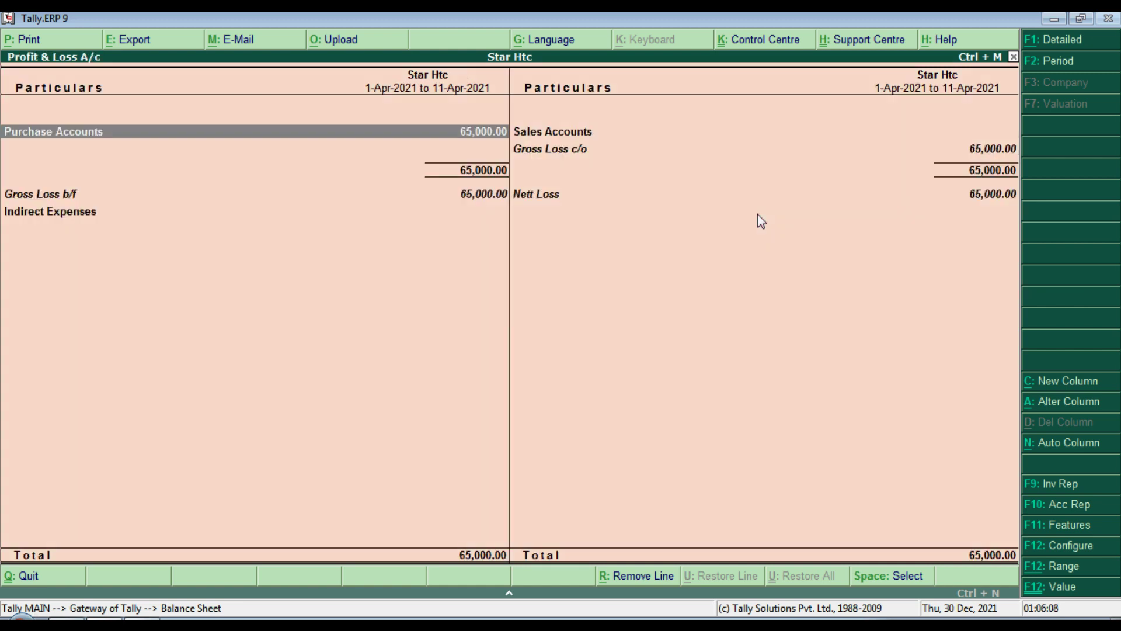
key(Return)
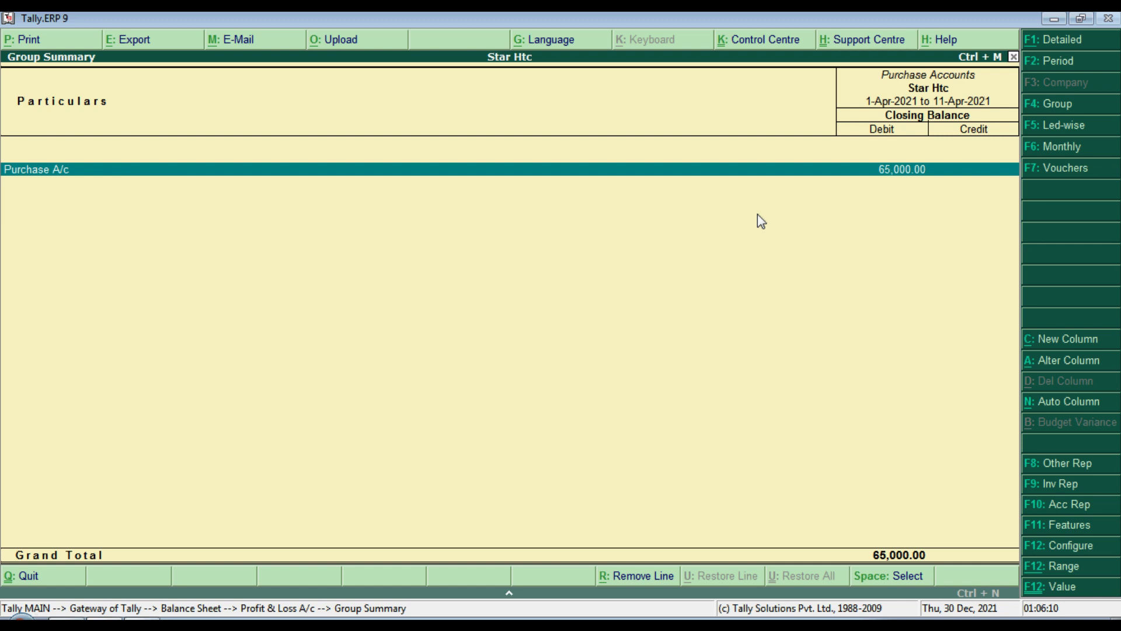
key(Return)
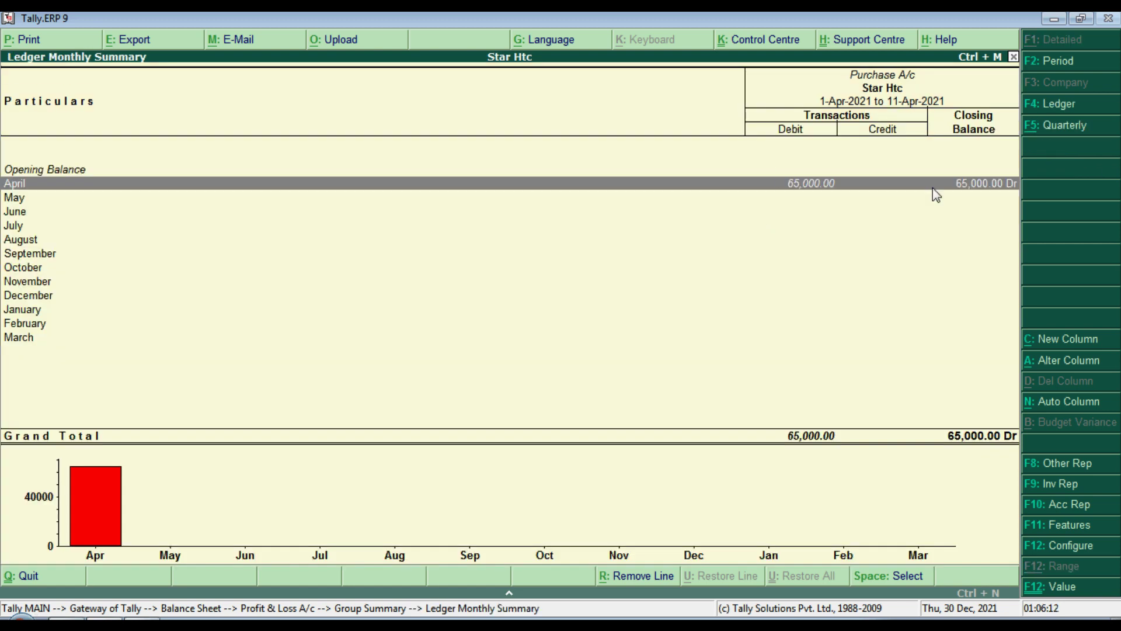
key(Return)
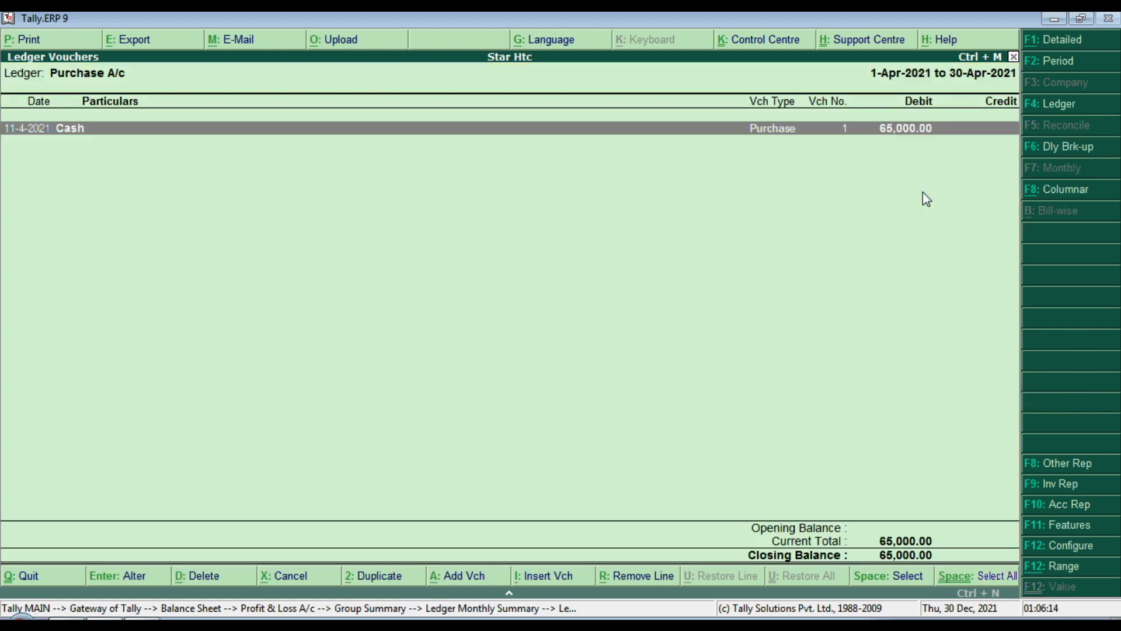
Step: Toggle Purchase A/c reports between detailed and condensed views, then return to the Gateway and Word
key(Escape)
key(Escape)
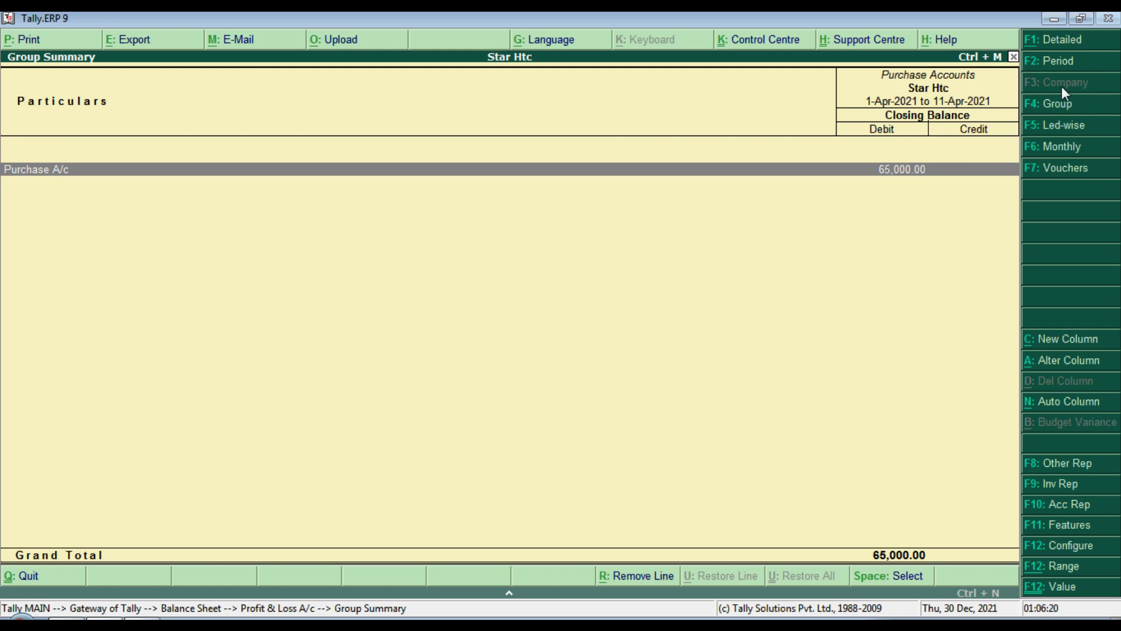
click(1057, 39)
key(Return)
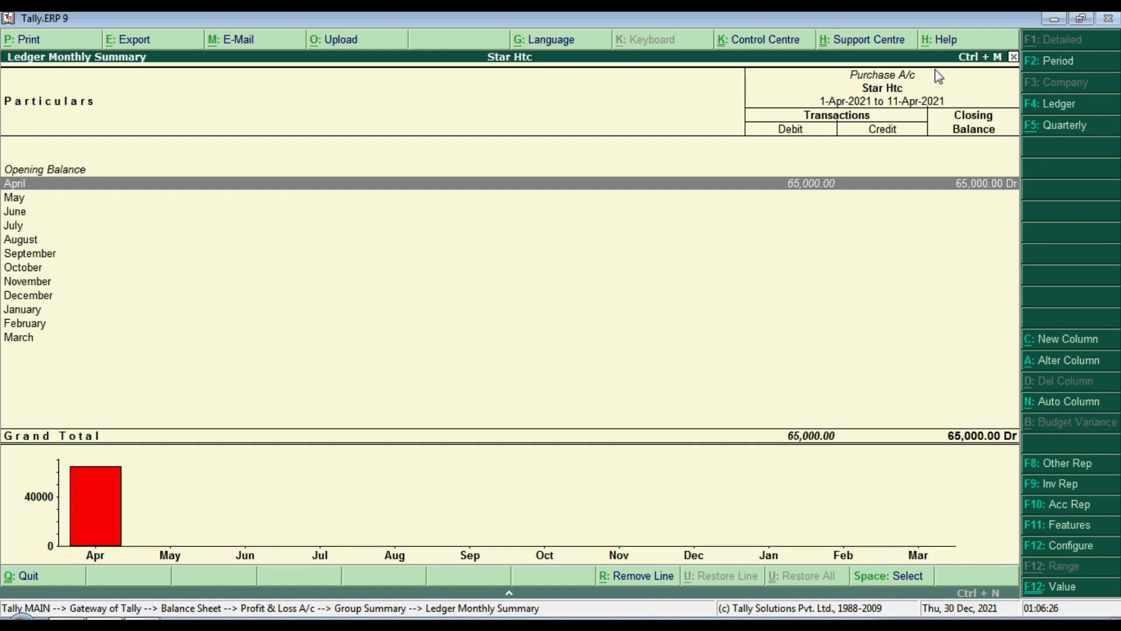
key(Return)
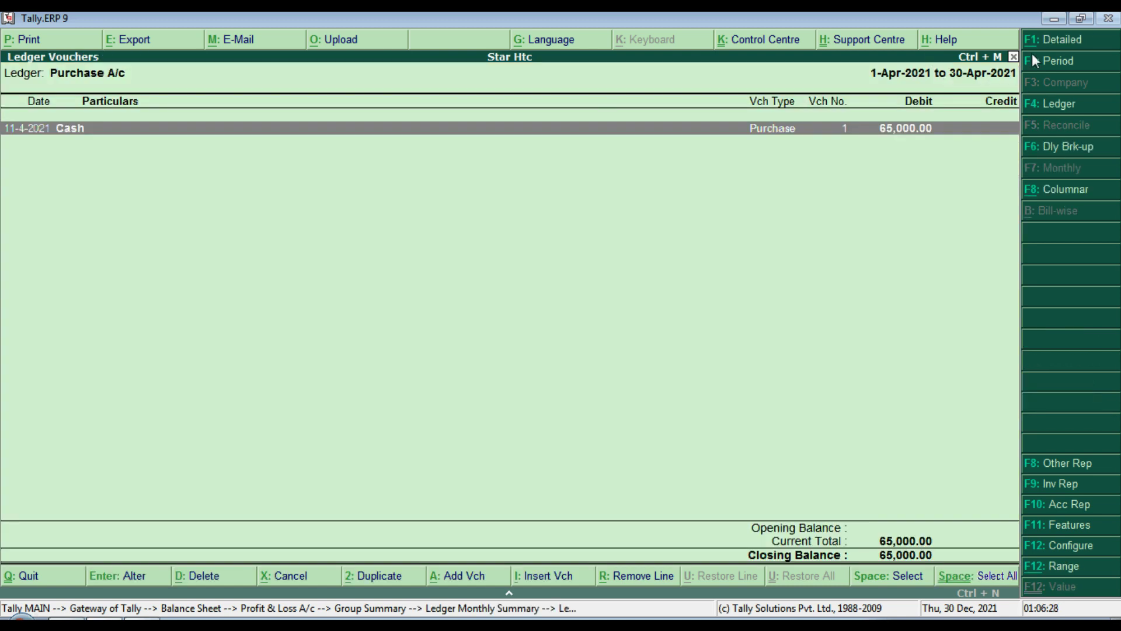
click(1055, 39)
key(Escape)
key(Escape)
key(Escape)
key(Escape)
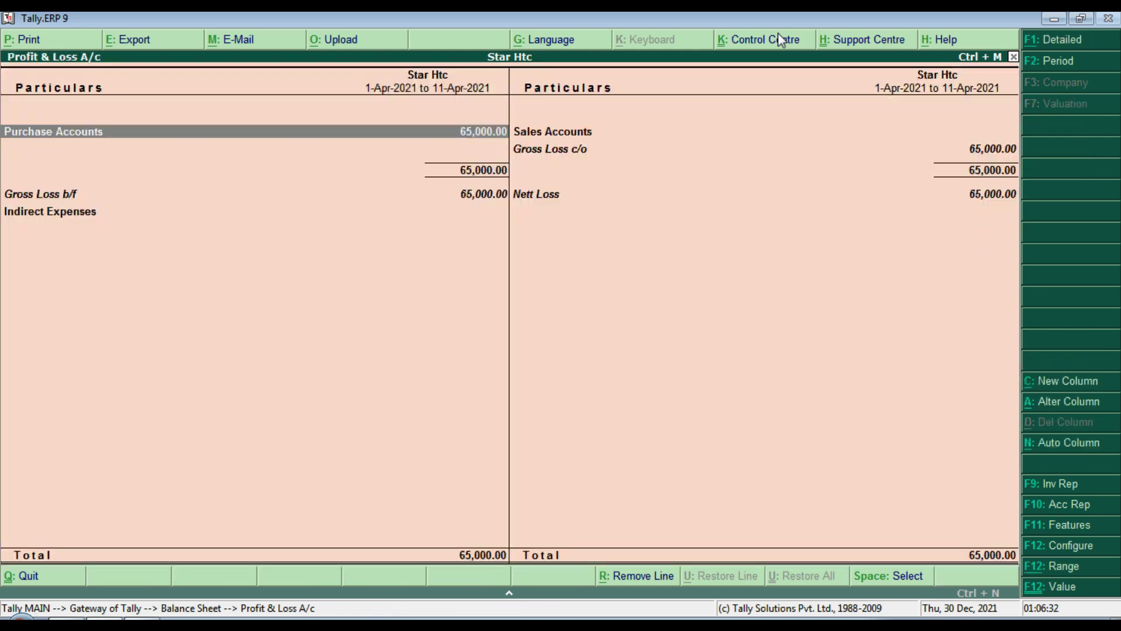
key(Escape)
key(Escape)
key(Escape)
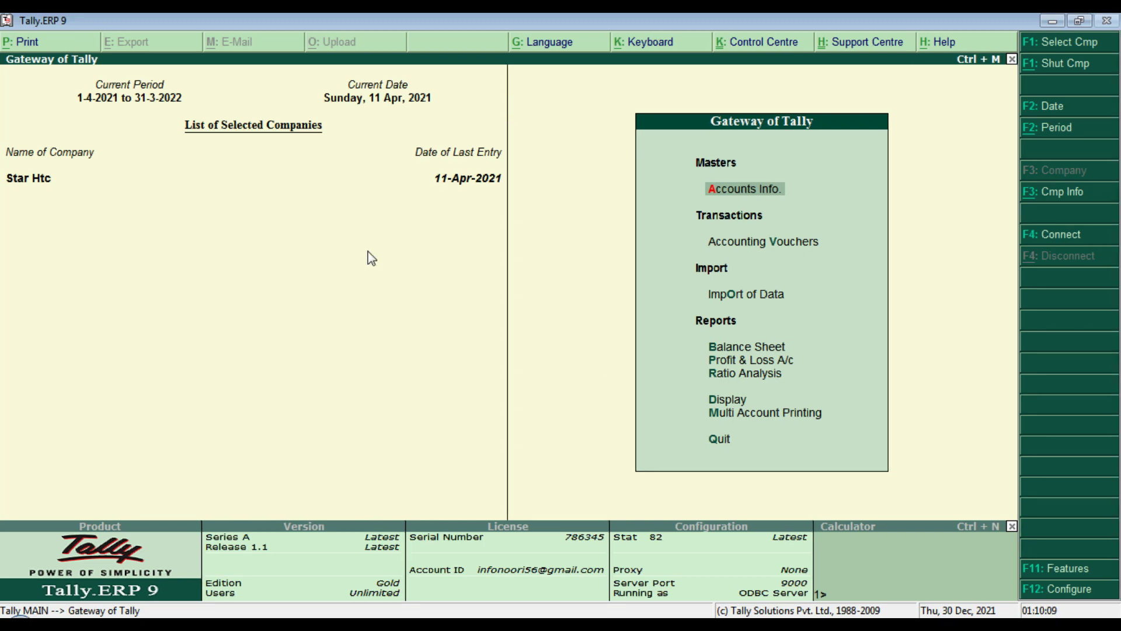
key(alt+Tab)
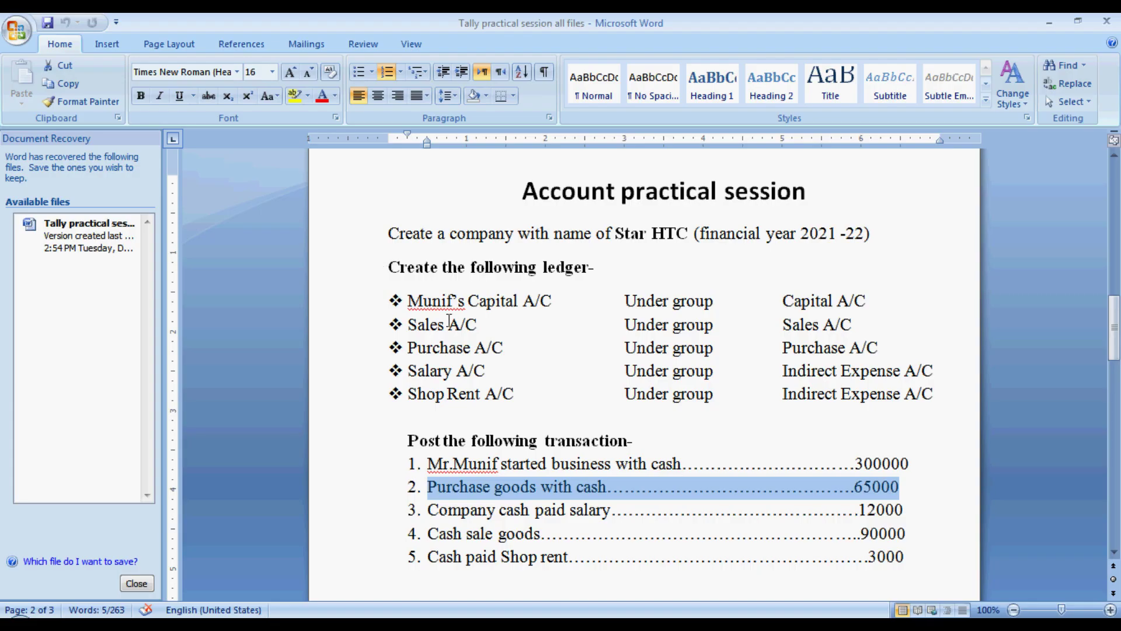
click(429, 509)
drag(429, 509, 907, 517)
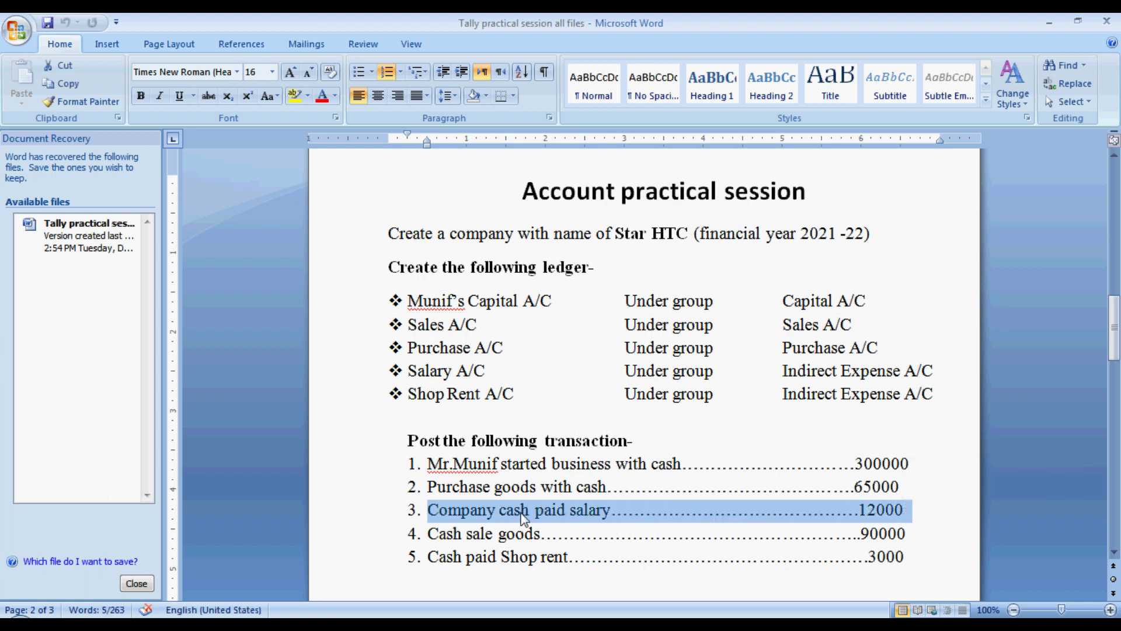
drag(408, 372, 955, 365)
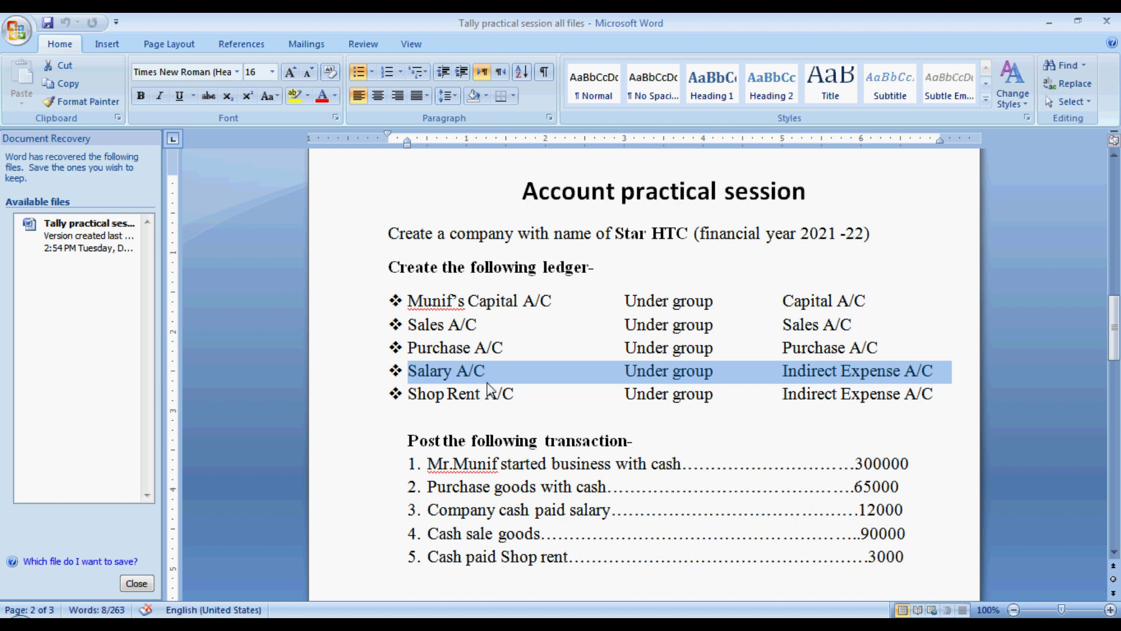
click(451, 374)
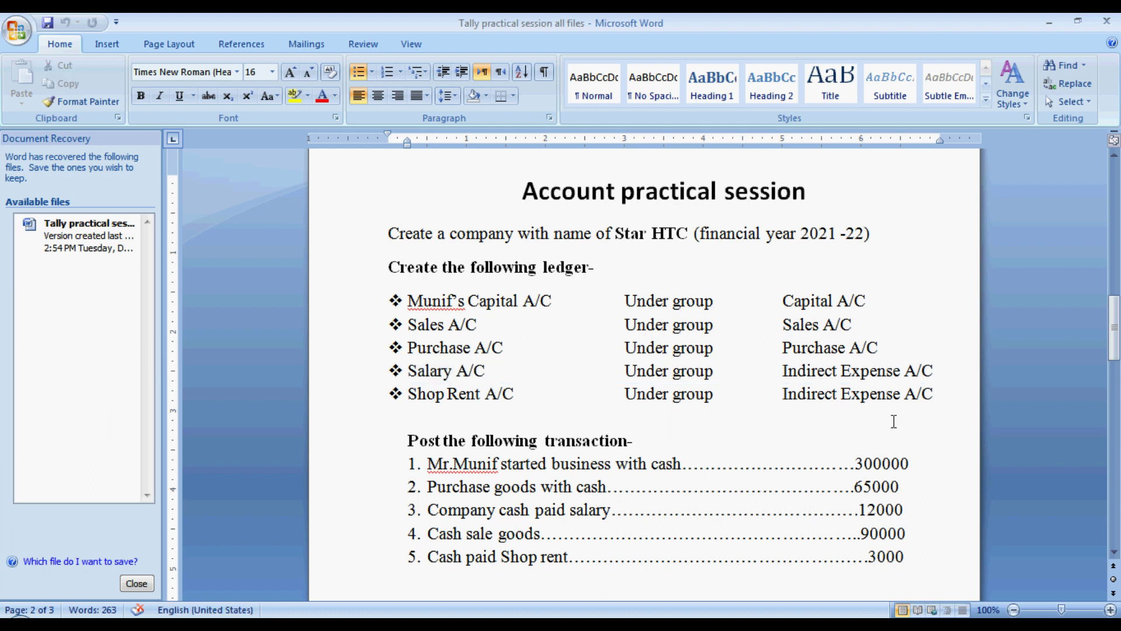
drag(1119, 338, 1119, 456)
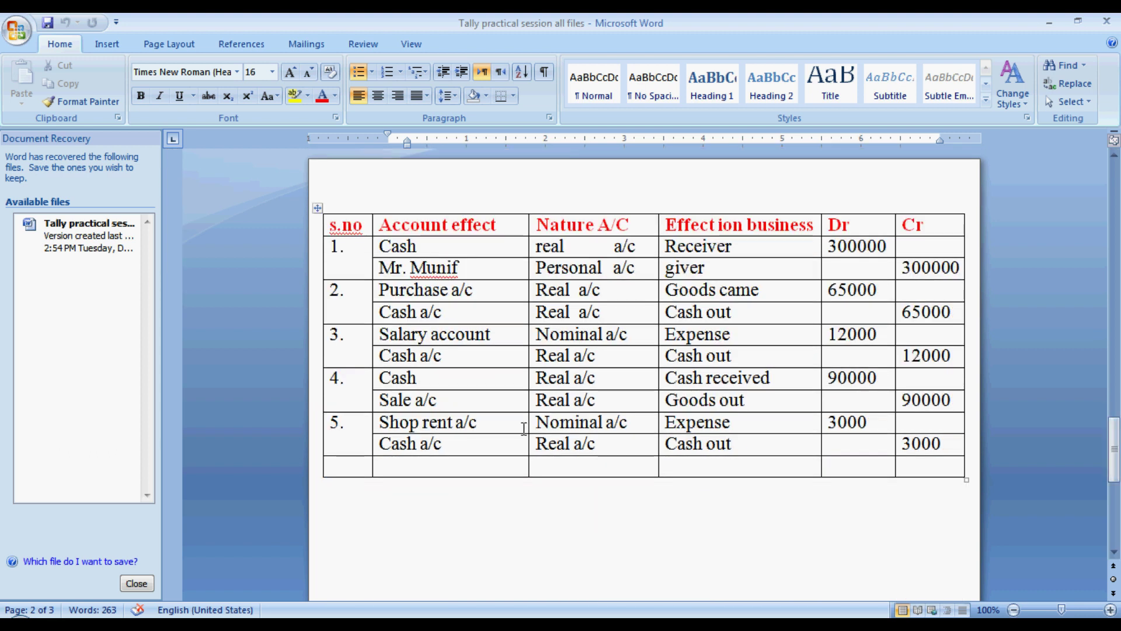
click(368, 342)
drag(369, 342, 946, 336)
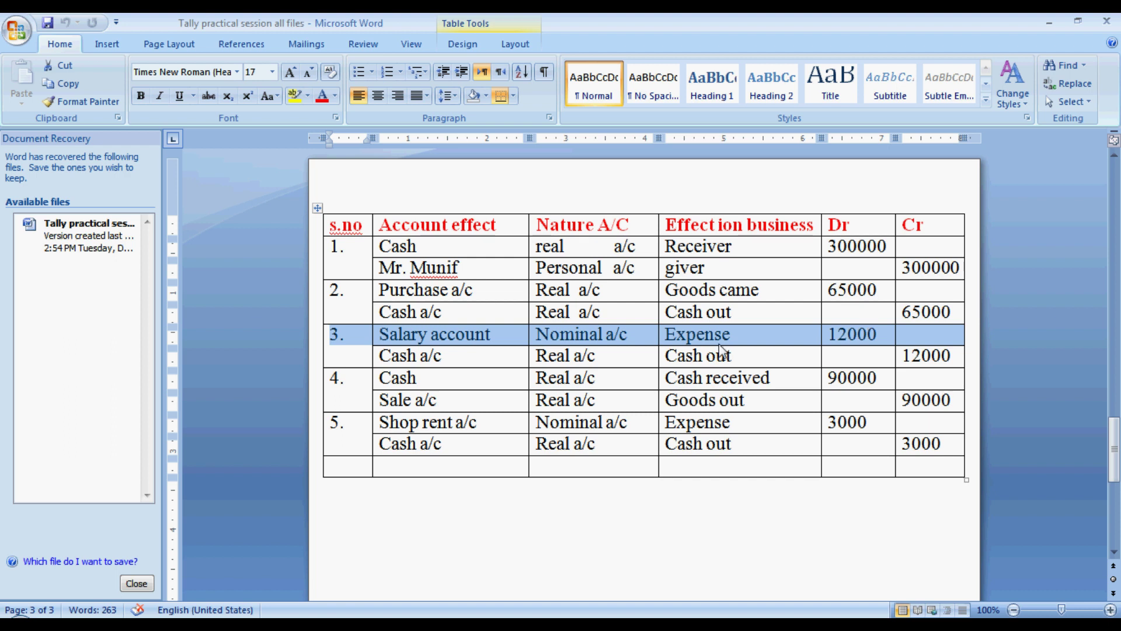
click(444, 356)
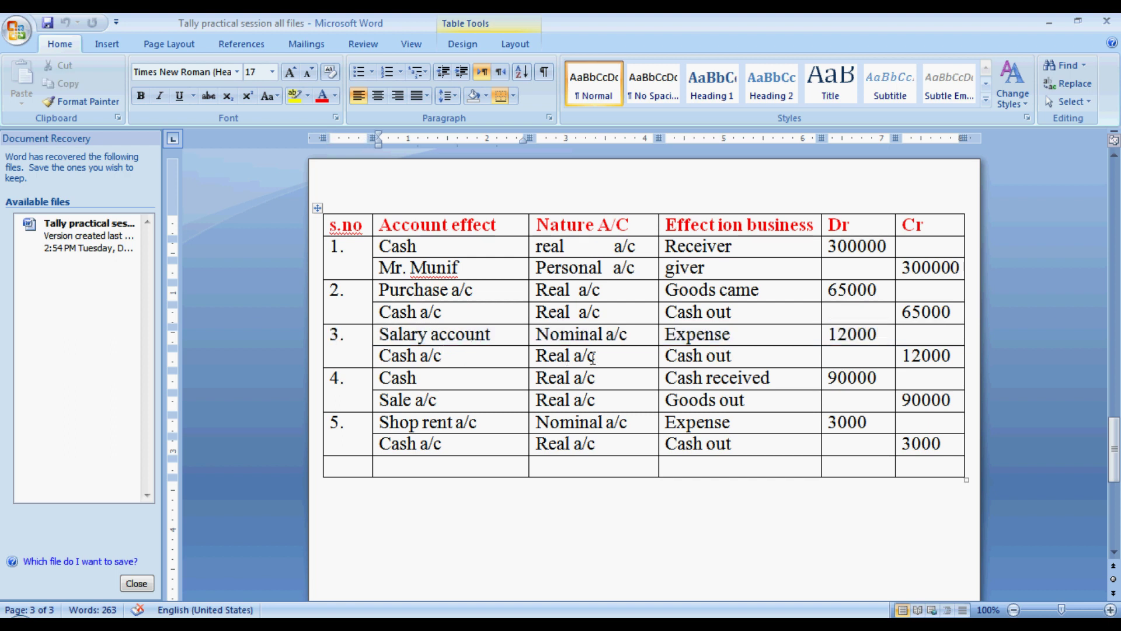
click(606, 359)
click(755, 356)
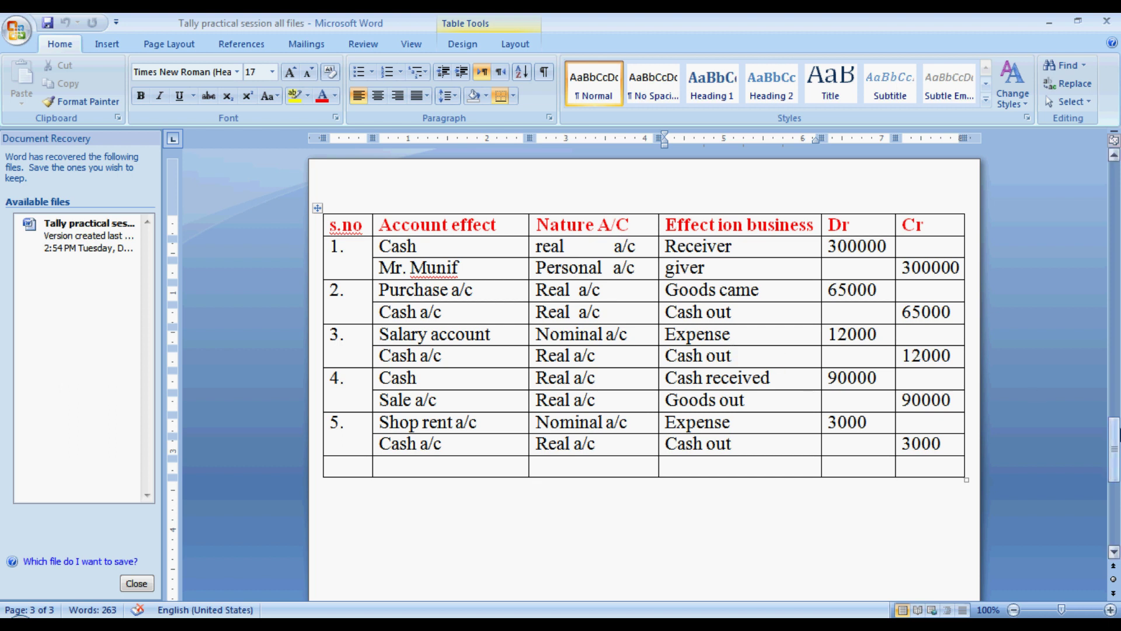
click(1116, 433)
drag(1117, 433, 1115, 331)
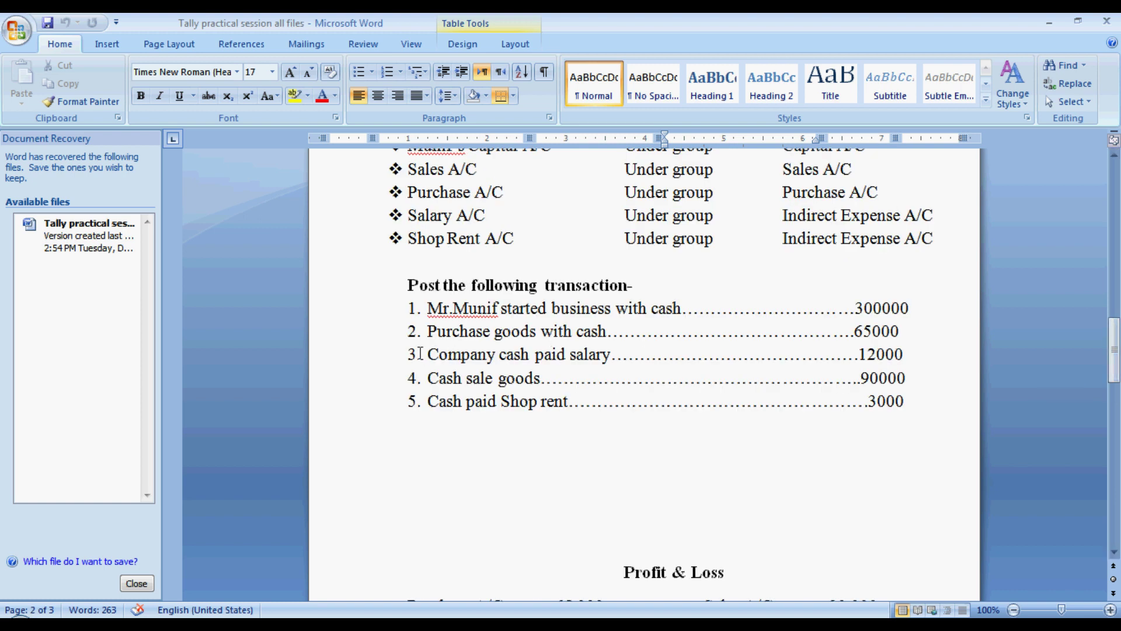
click(420, 353)
double_click(433, 353)
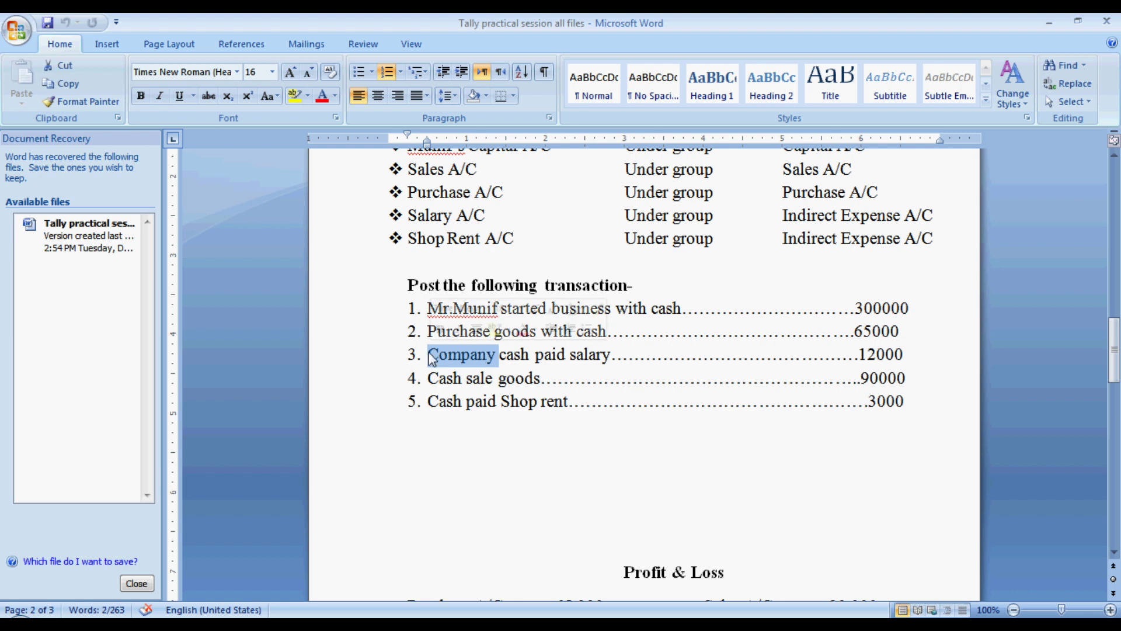
triple_click(432, 357)
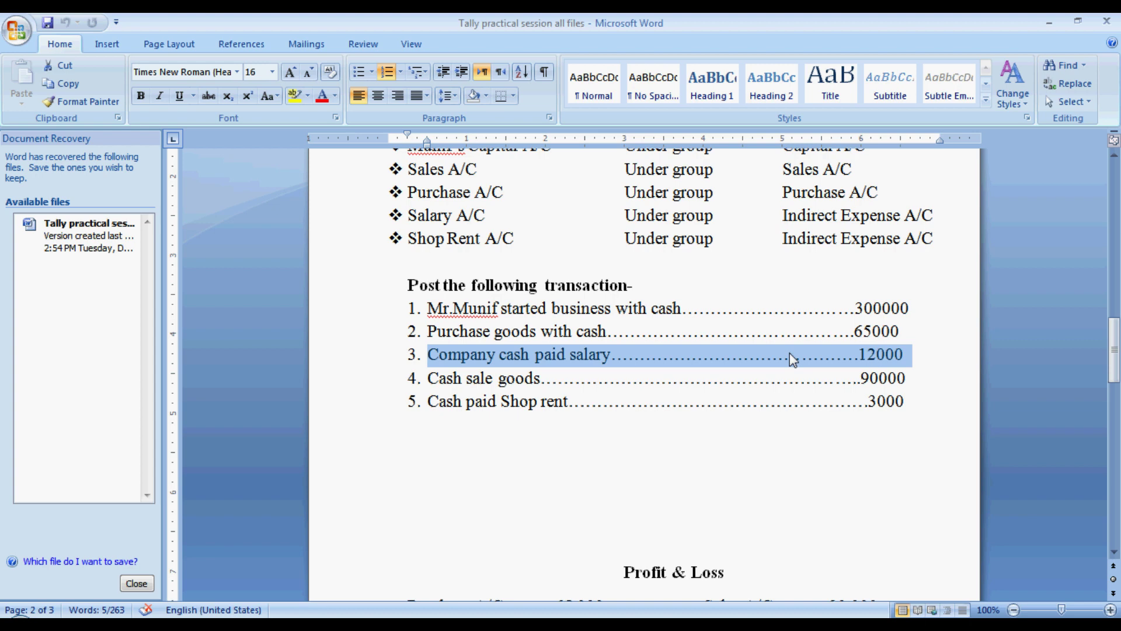
key(alt+Tab)
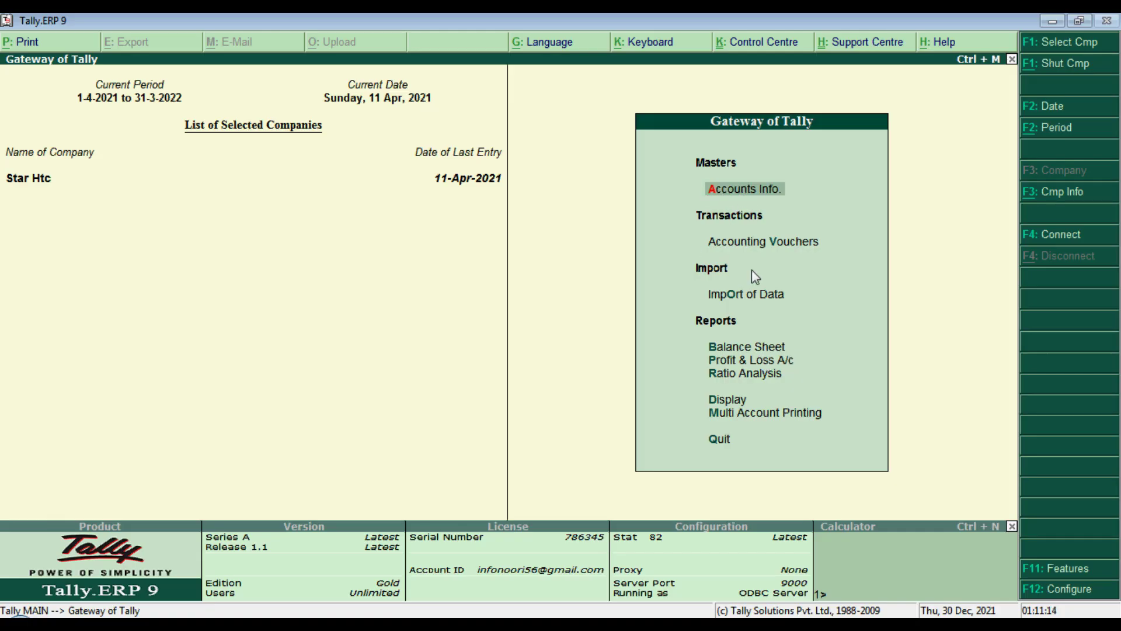
Step: Start a Payment voucher dated 30-Apr-2021
click(739, 244)
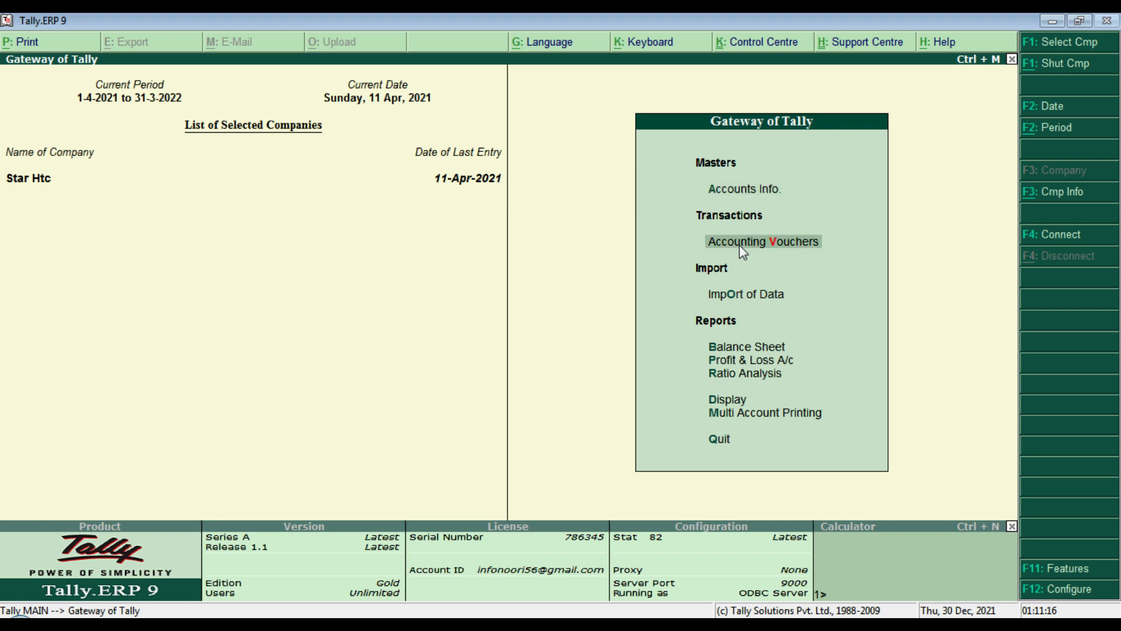
key(Return)
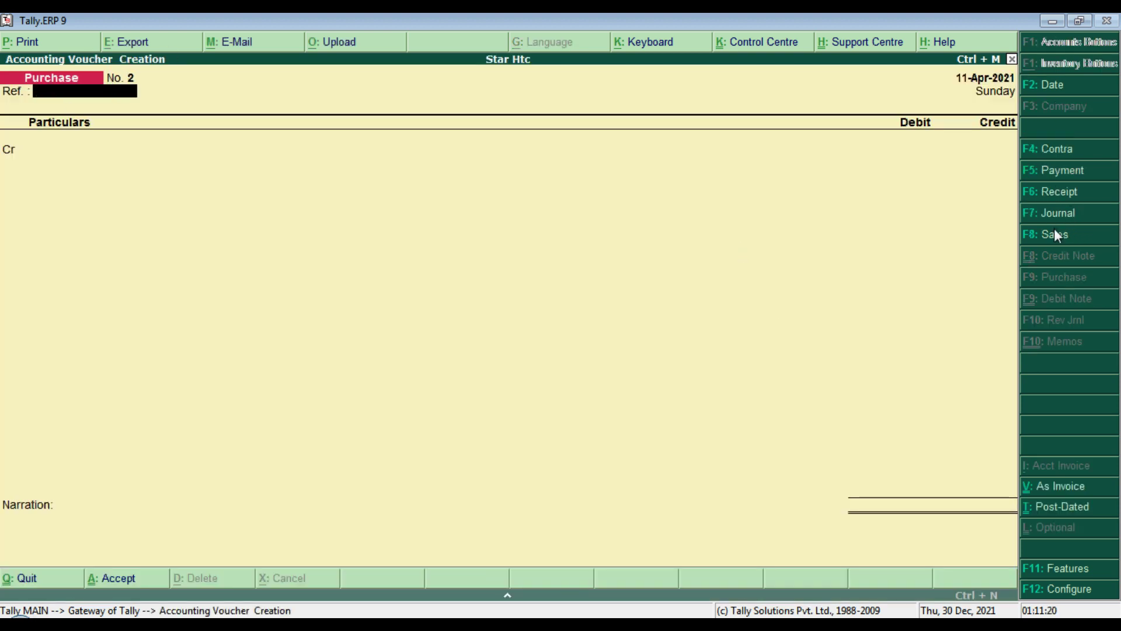
click(1057, 176)
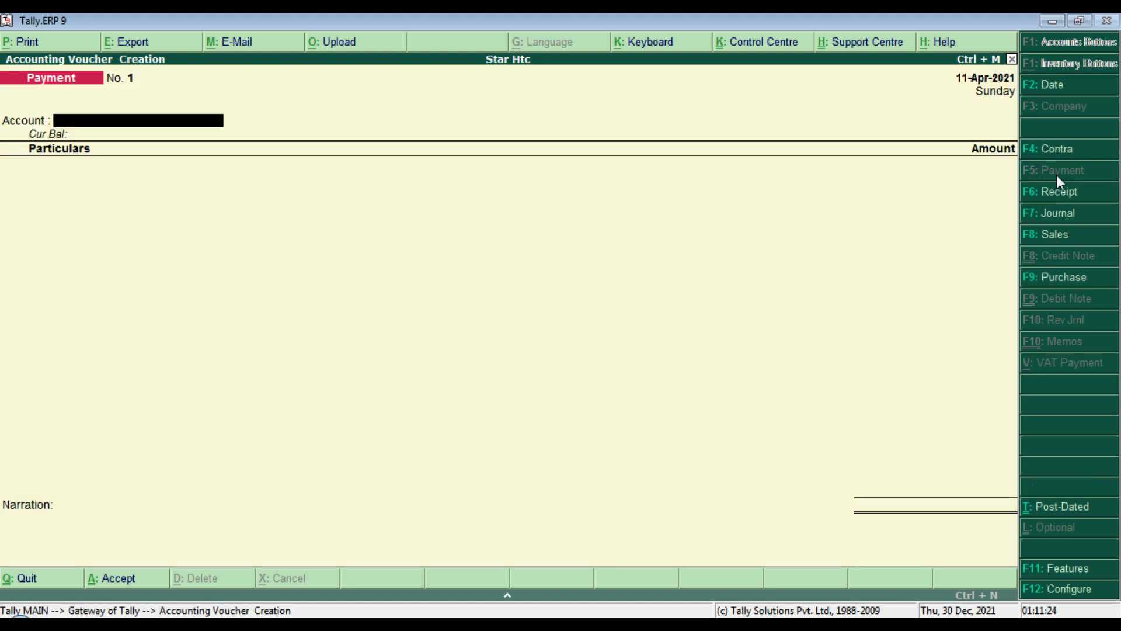
click(1045, 87)
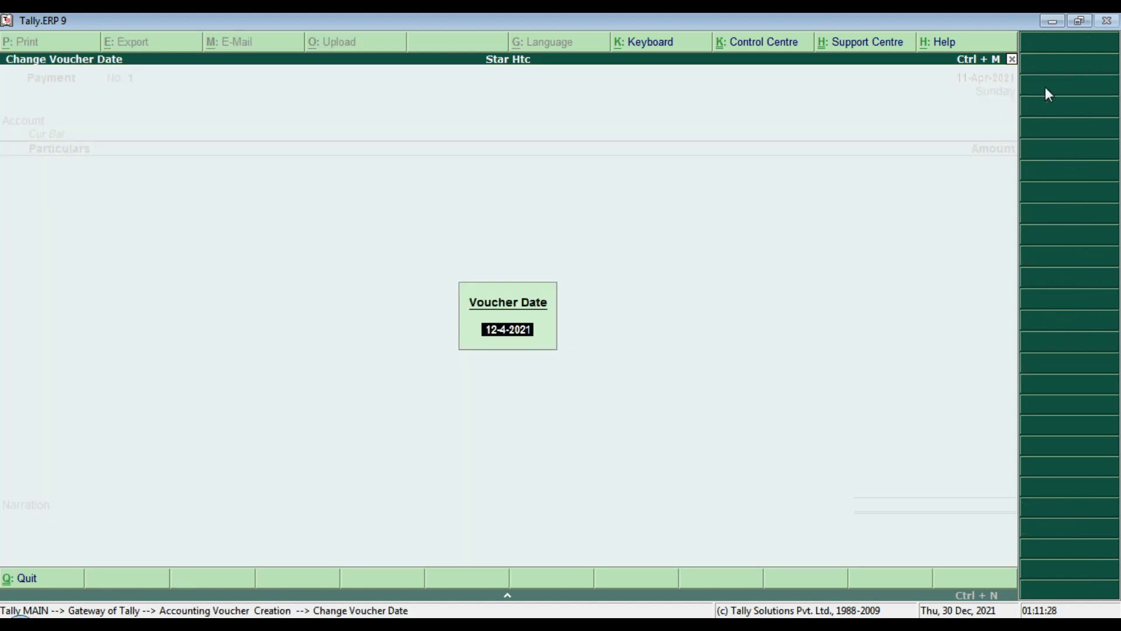
text(30-4)
key(Return)
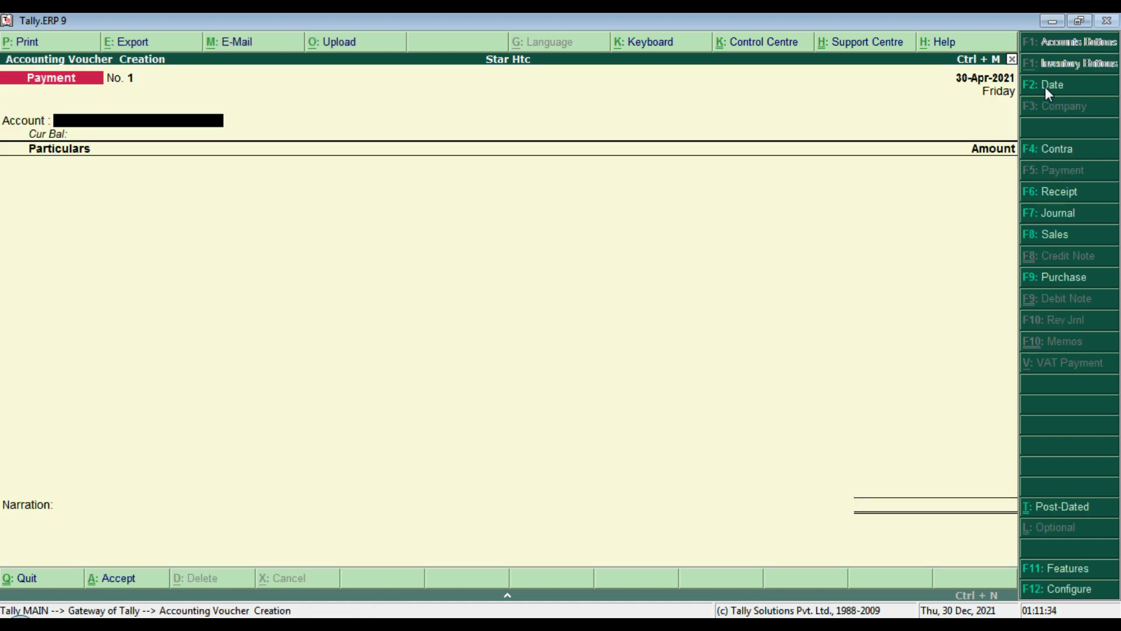
click(1045, 87)
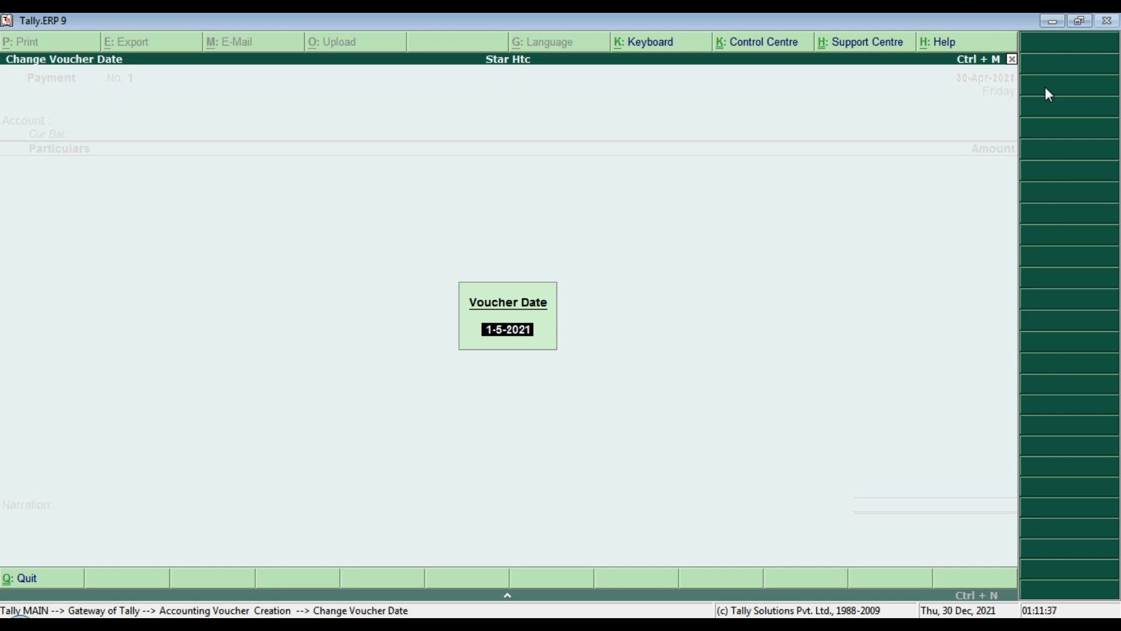
text(30-4)
key(Return)
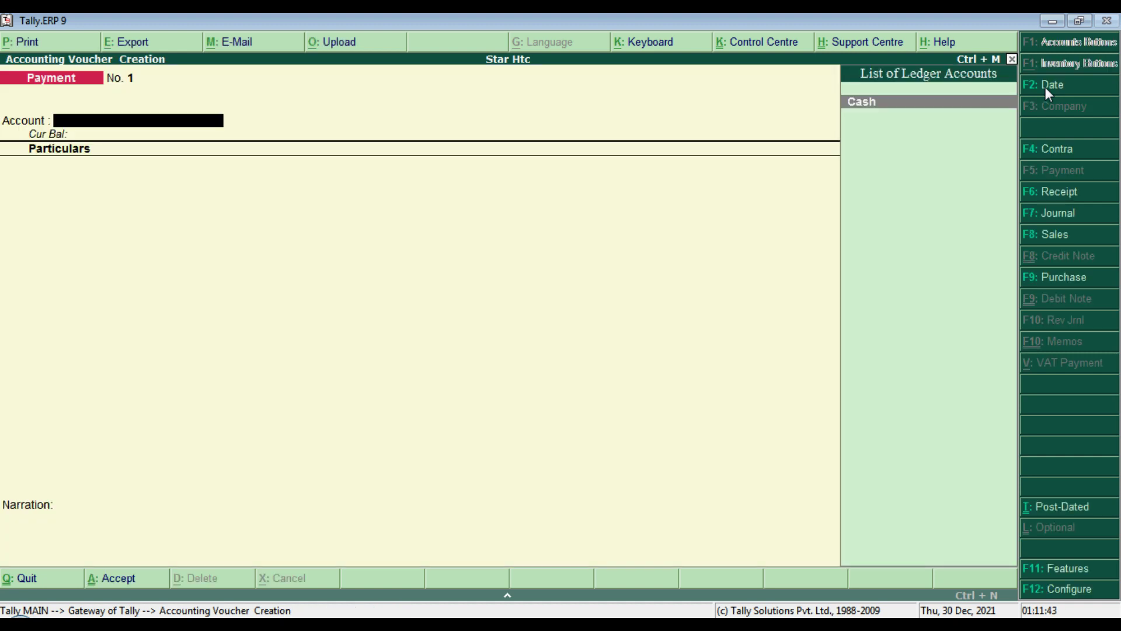
Step: Pay Salary A/c 12,000 from Cash and bring up Payment Configuration
key(Return)
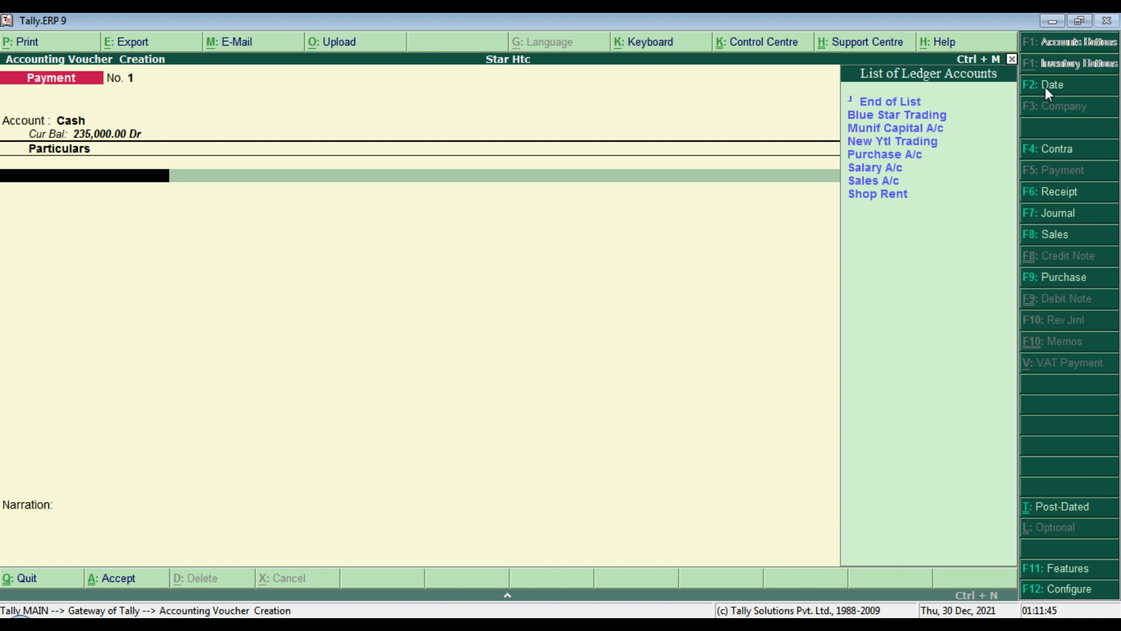
key(Down)
key(Down)
key(Down)
key(Down)
key(Down)
key(Down)
key(Up)
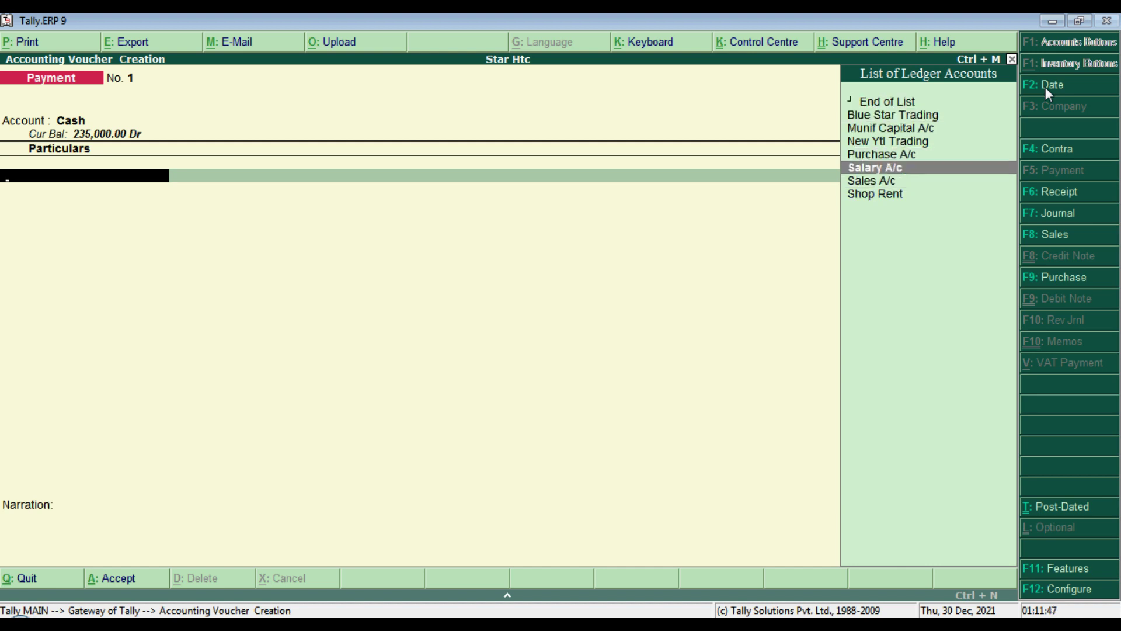
key(Return)
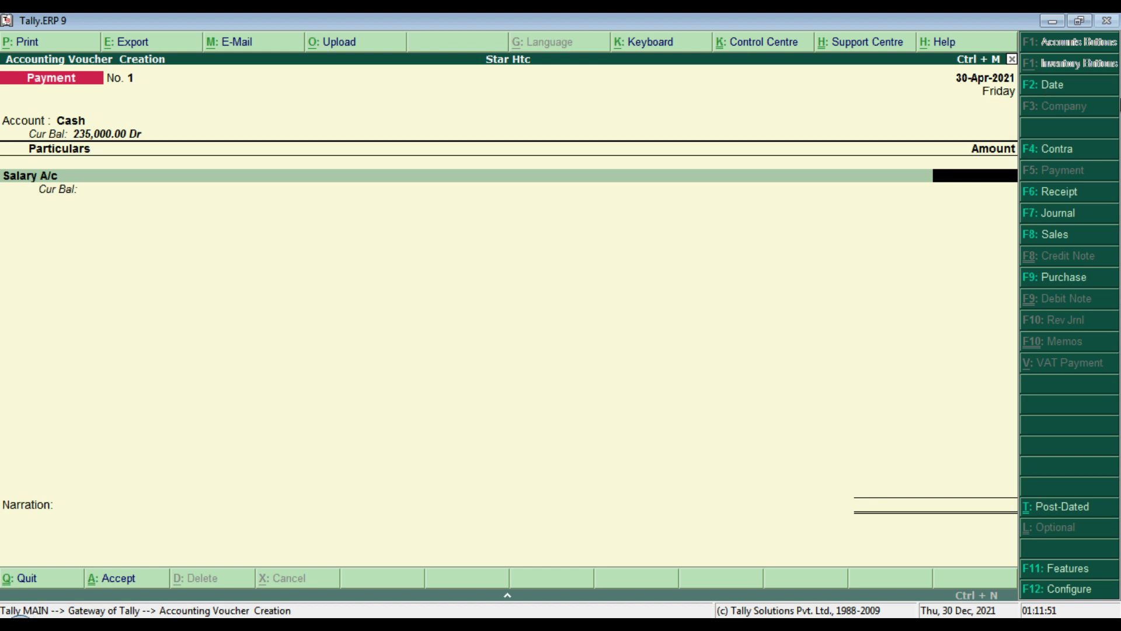
text(12000)
key(Return)
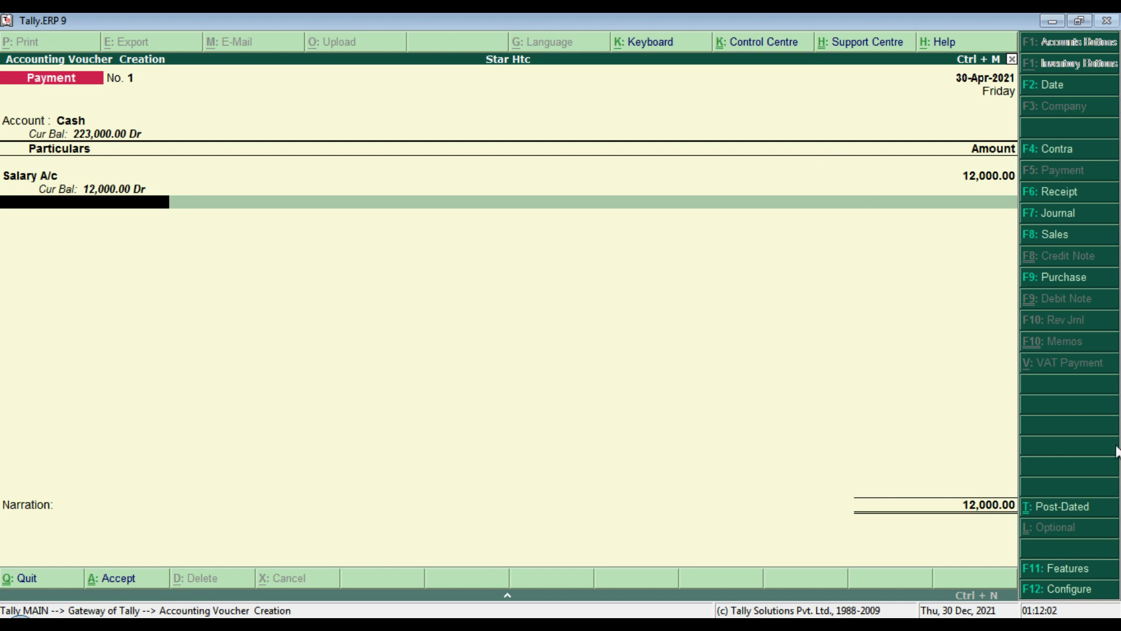
click(1058, 590)
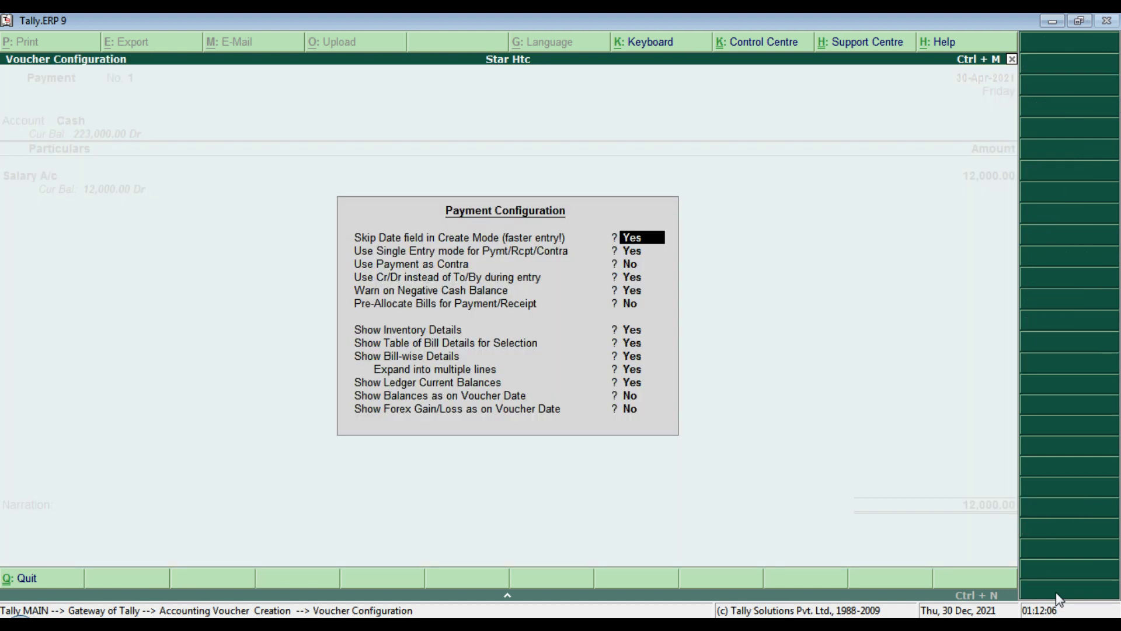
Step: Pass through the Payment Configuration options unchanged and return to the voucher
key(Return)
key(Return)
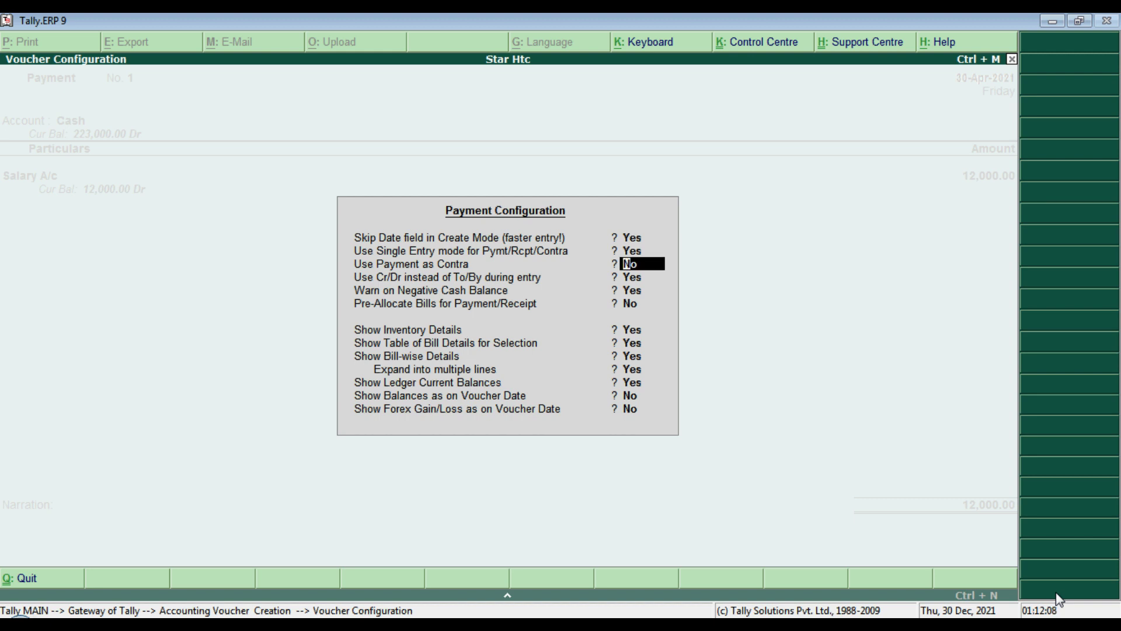
key(Return)
key(Return)
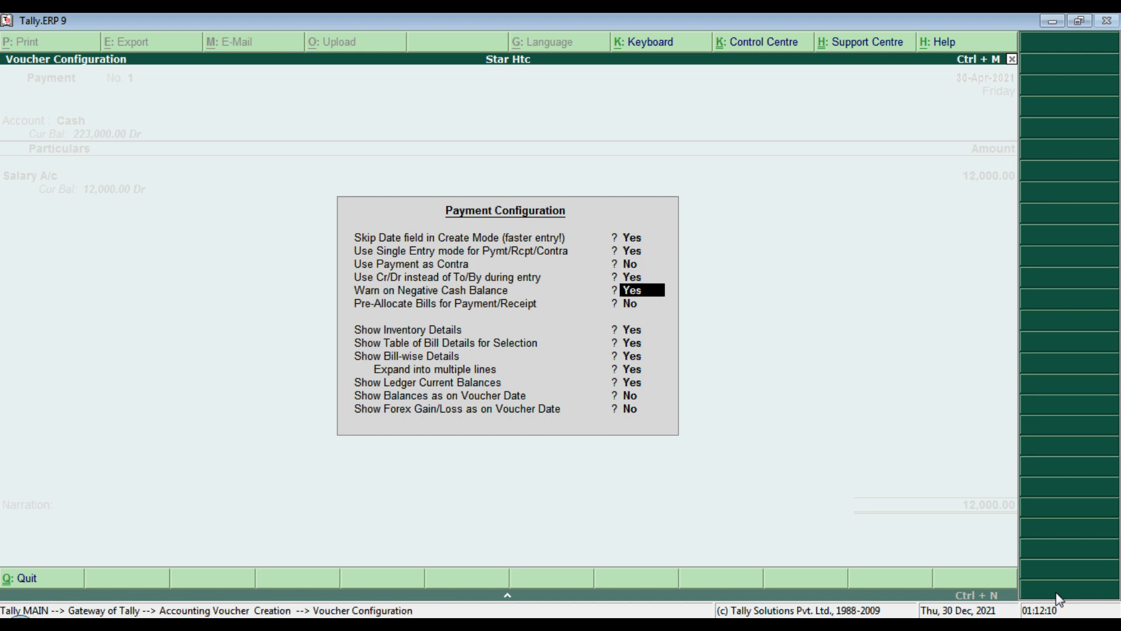
key(Return)
key(Return)
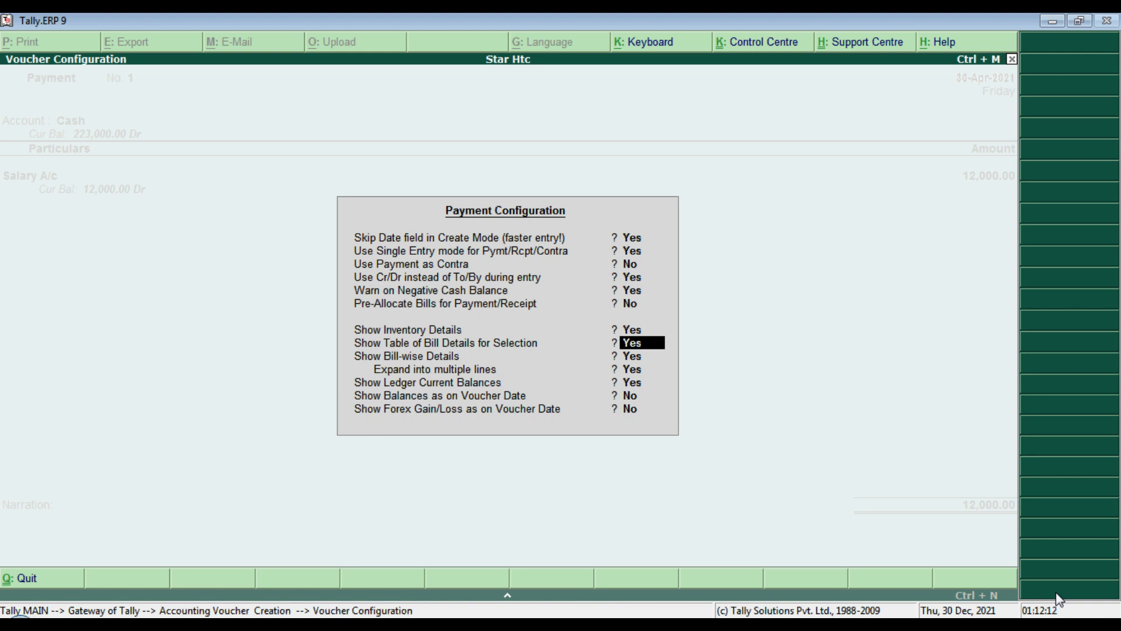
key(Return)
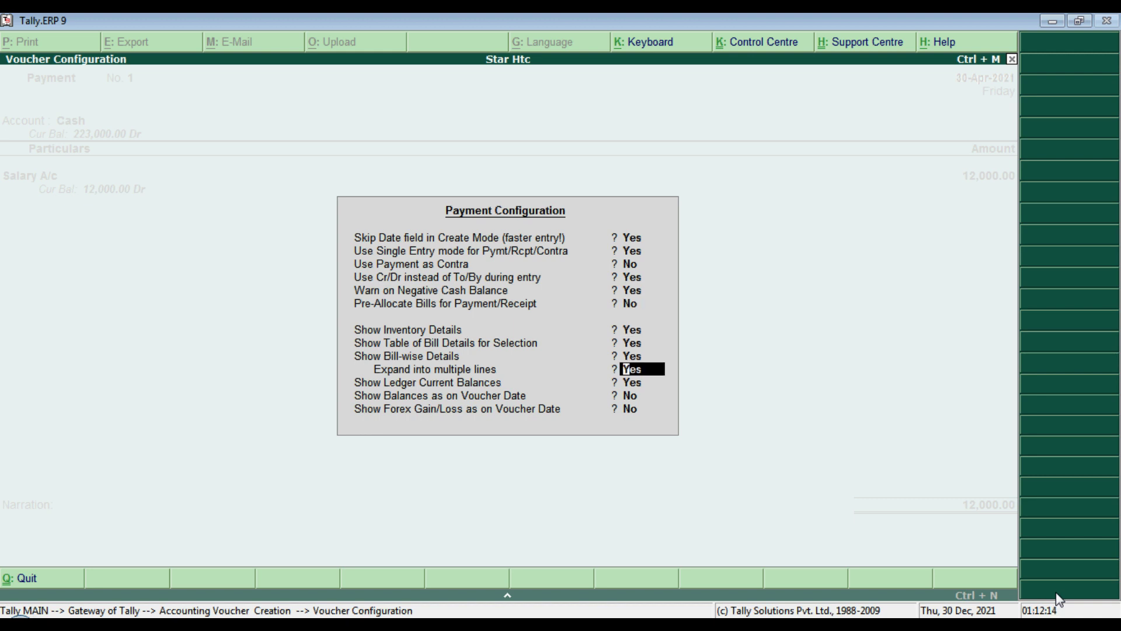
key(Return)
key(Return)
key(Return)
key(Return)
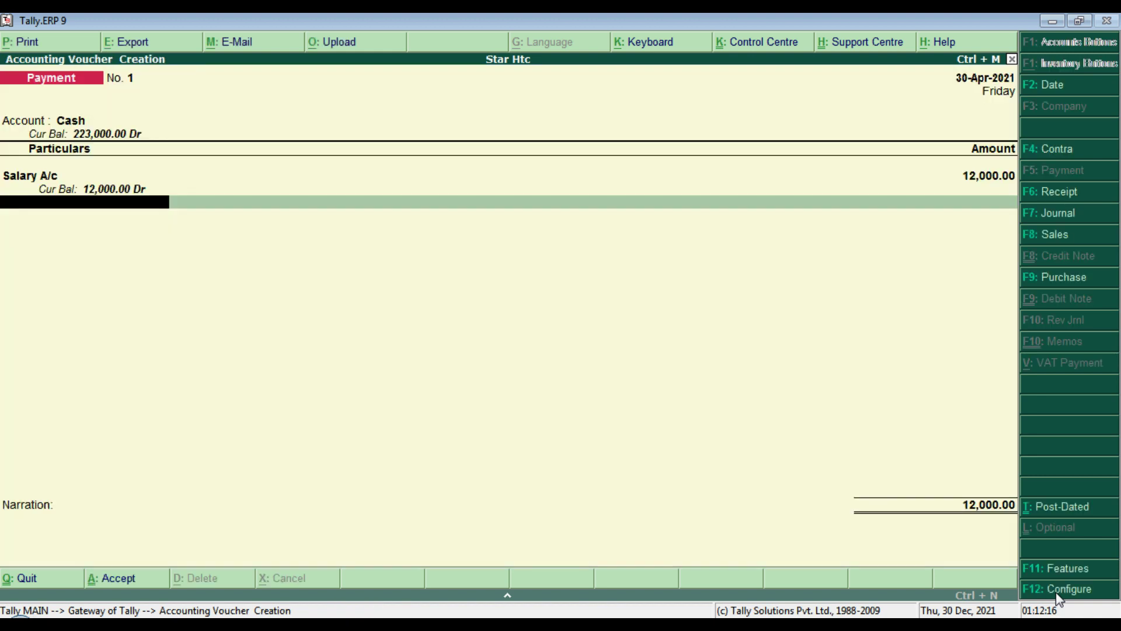
key(Return)
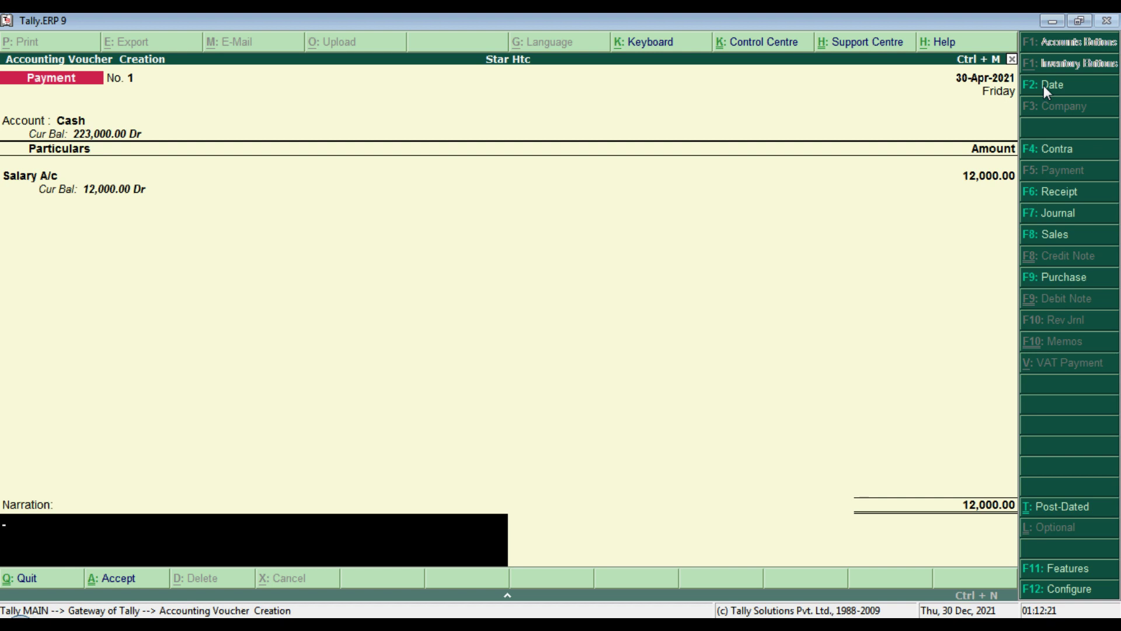
Step: Add the narration 'salary paid april 2021' and accept payment voucher No. 1
text(salary paid april 2021.)
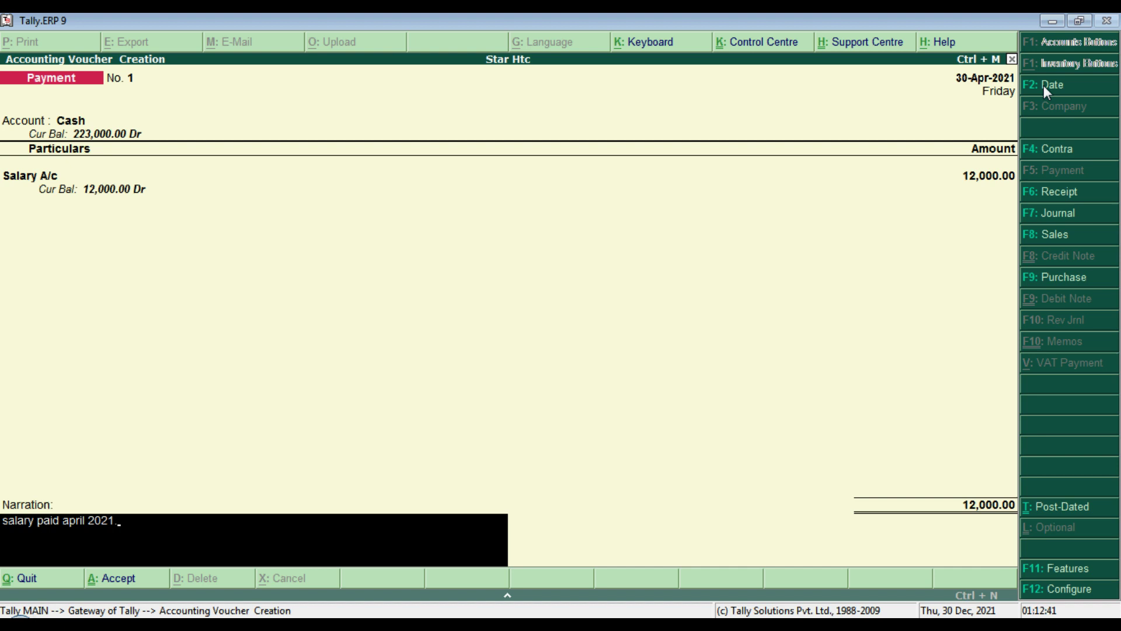
key(Return)
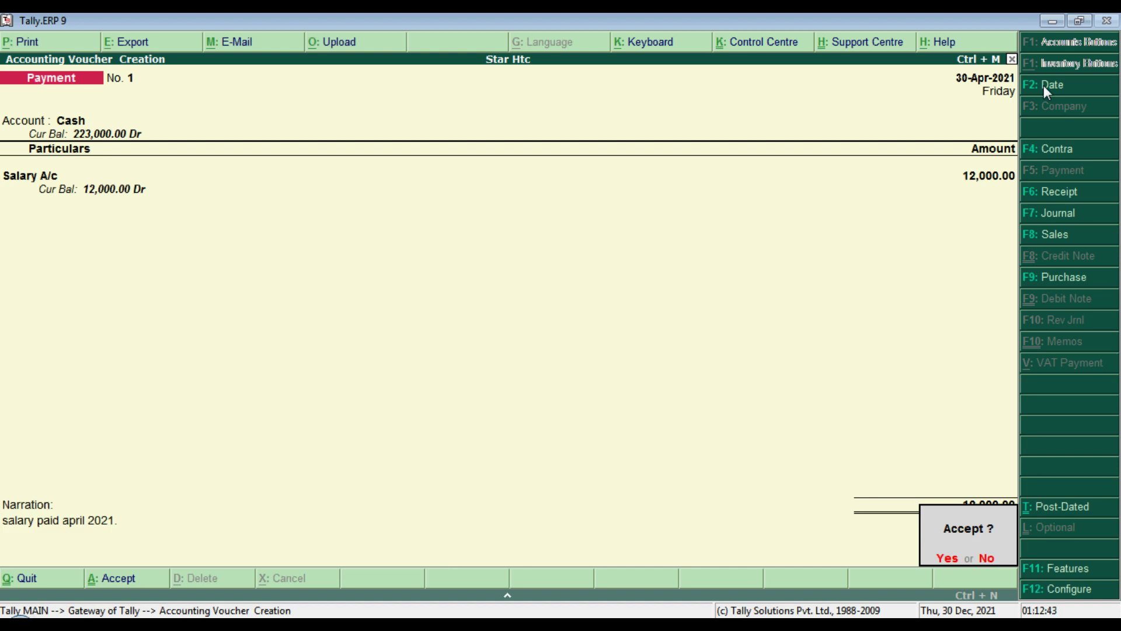
key(Return)
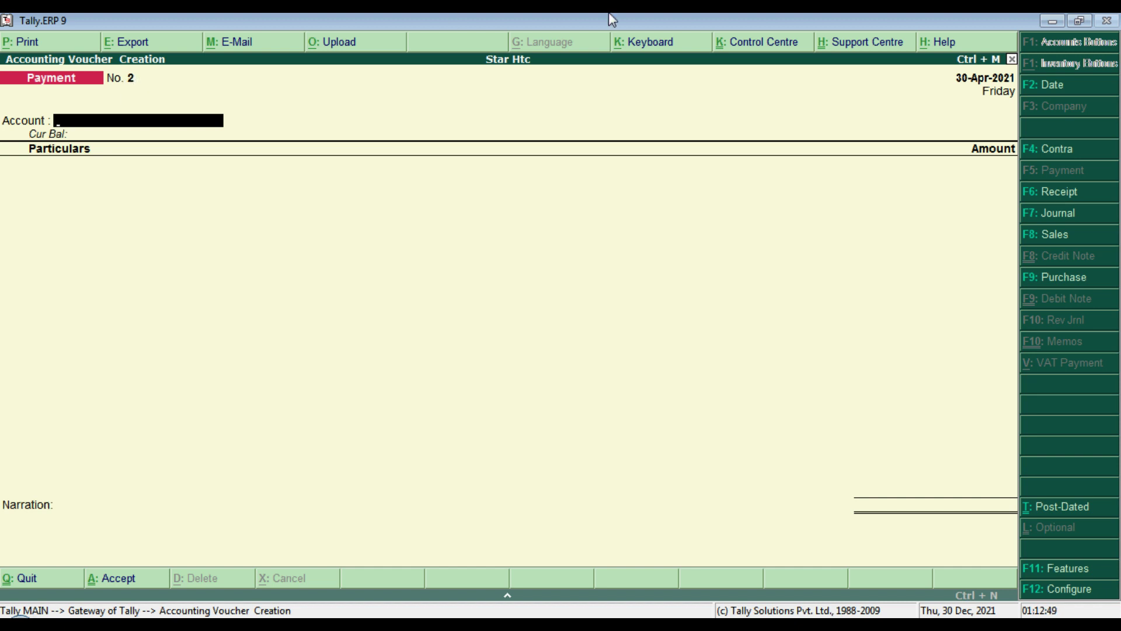
key(Escape)
key(Escape)
key(Escape)
key(Escape)
key(Escape)
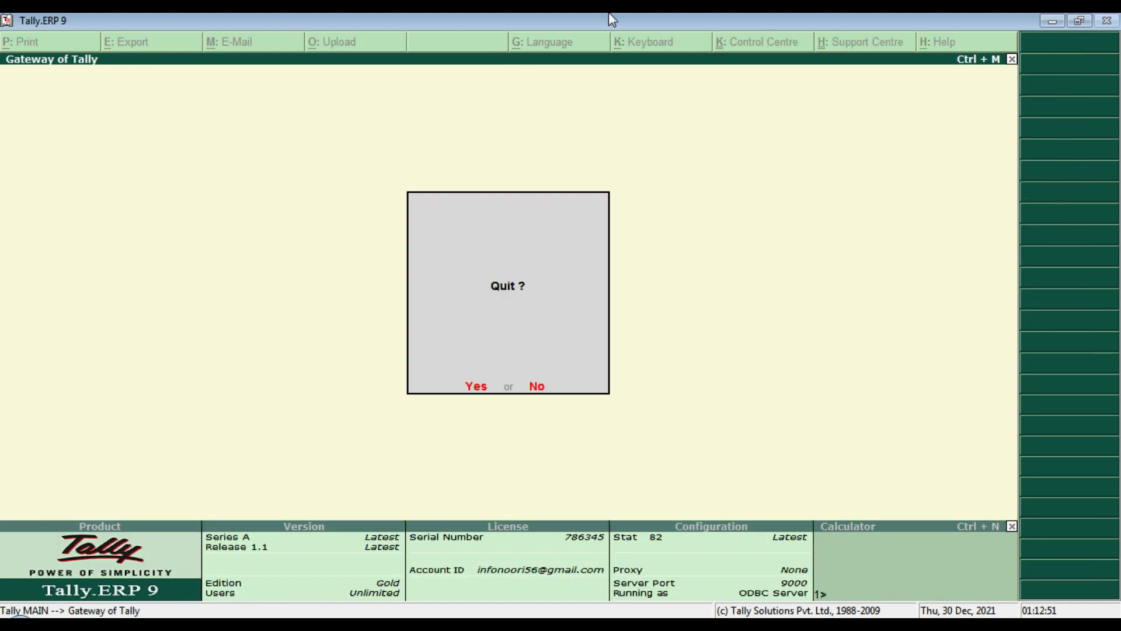
Step: Review the 12,000 salary payment voucher in the Day Book
key(d)
key(d)
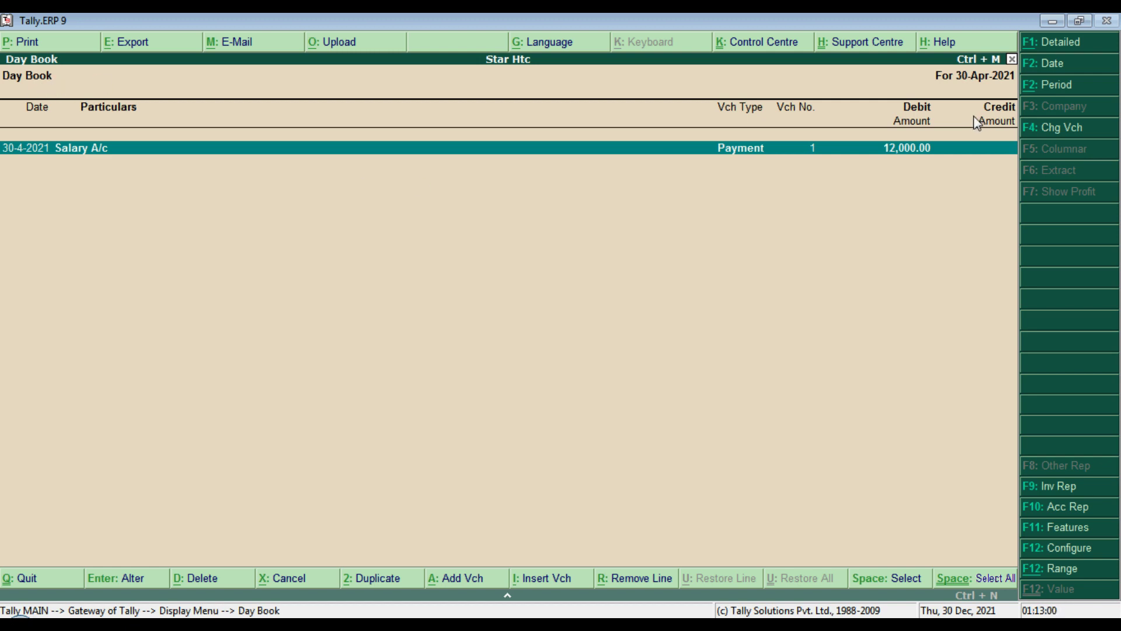
key(Return)
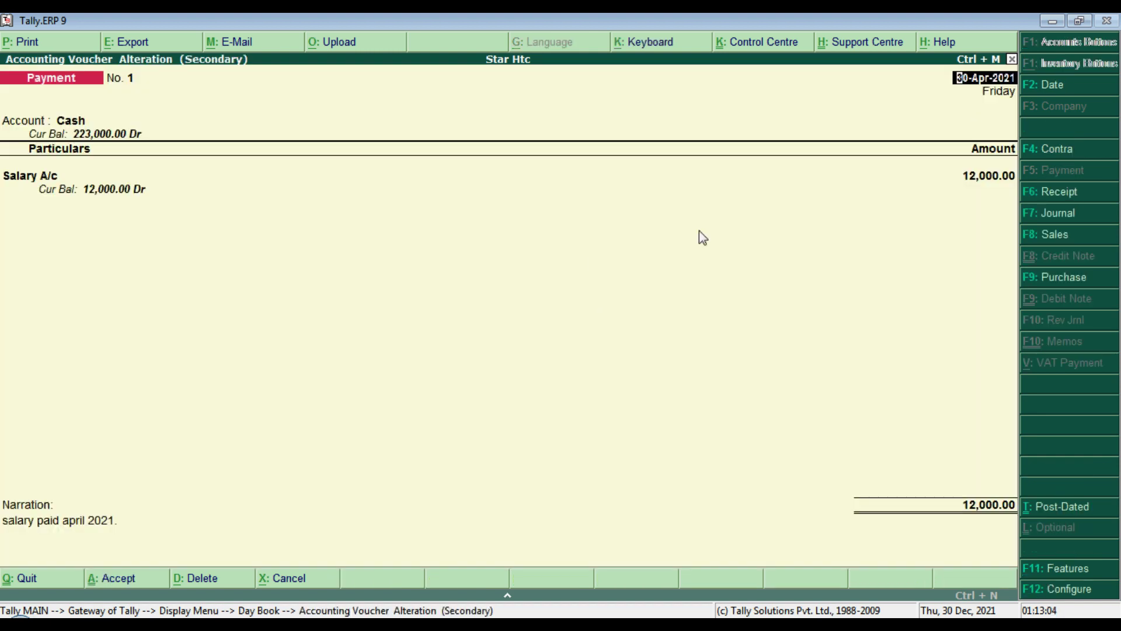
key(Return)
key(Return)
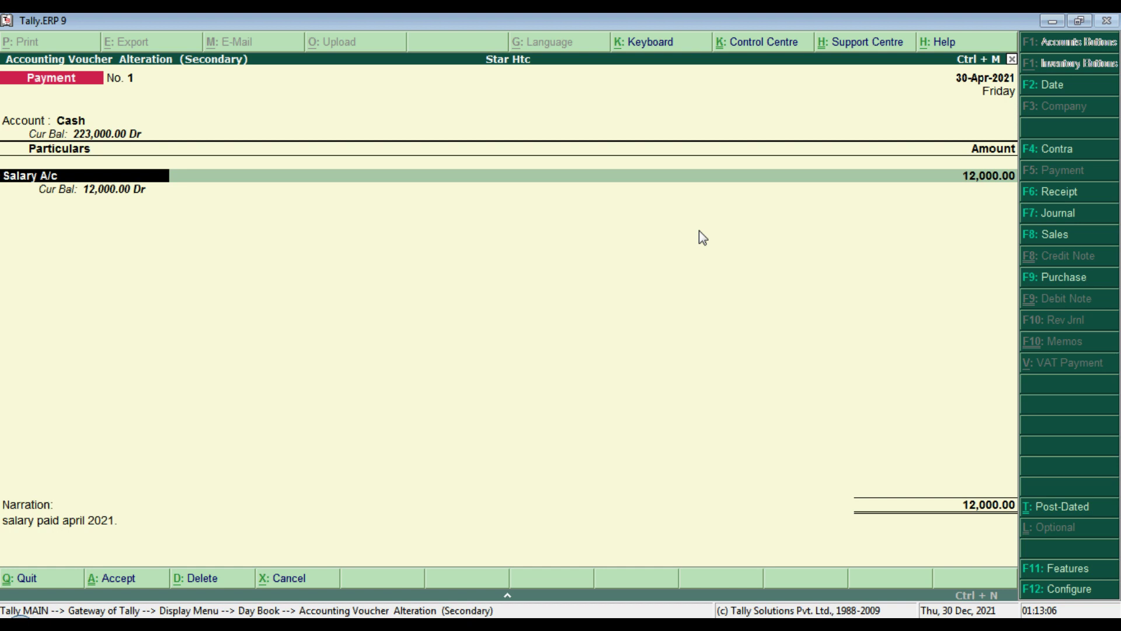
key(Return)
key(Return)
key(Return)
key(Return)
key(Return)
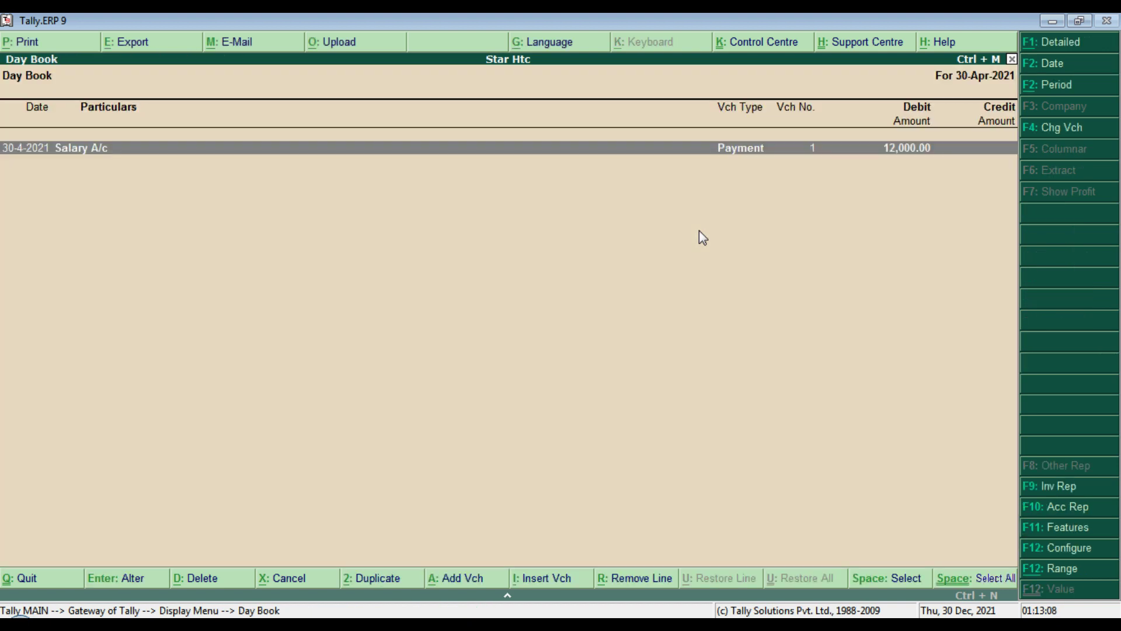
key(Escape)
key(Escape)
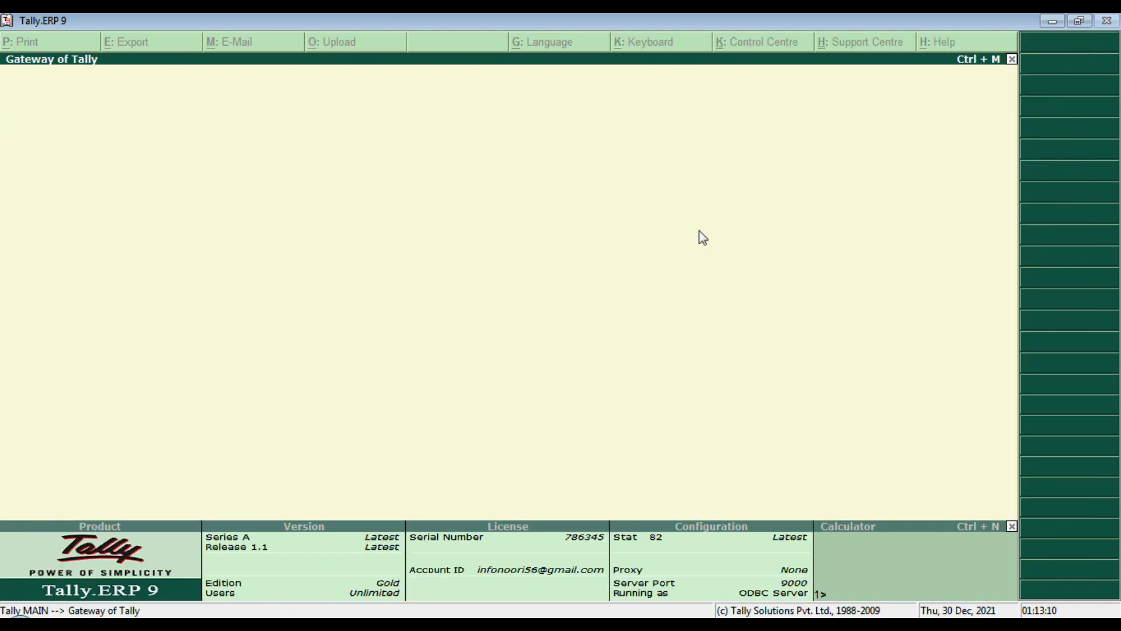
Step: Check the Salary A/c ledger for the 12,000 cash payment dated 30-4-2021
key(d)
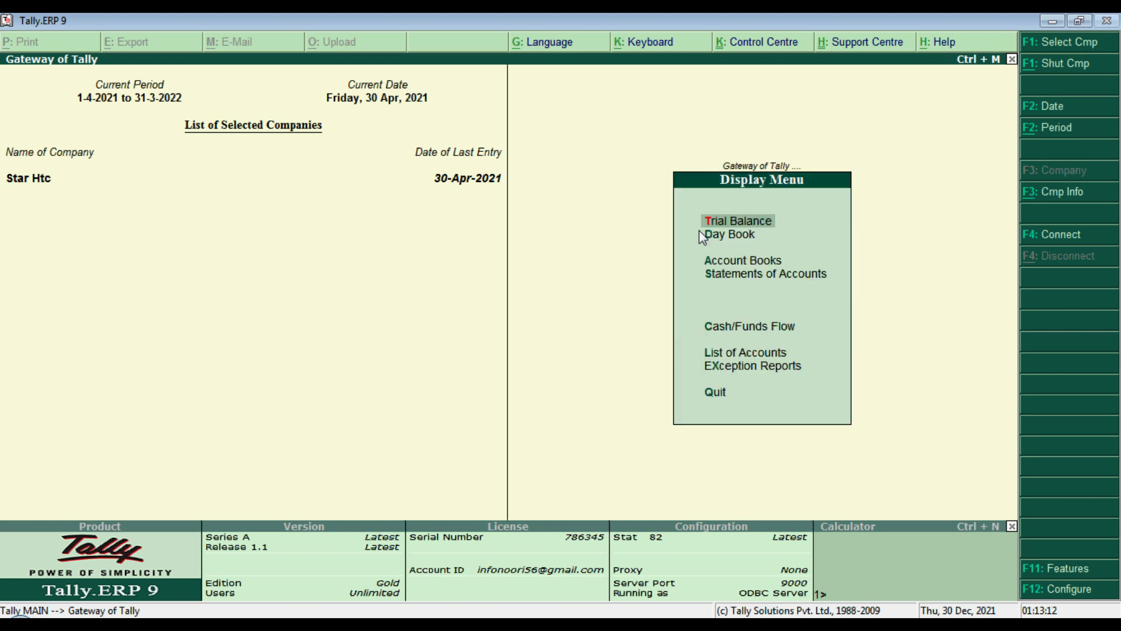
key(a)
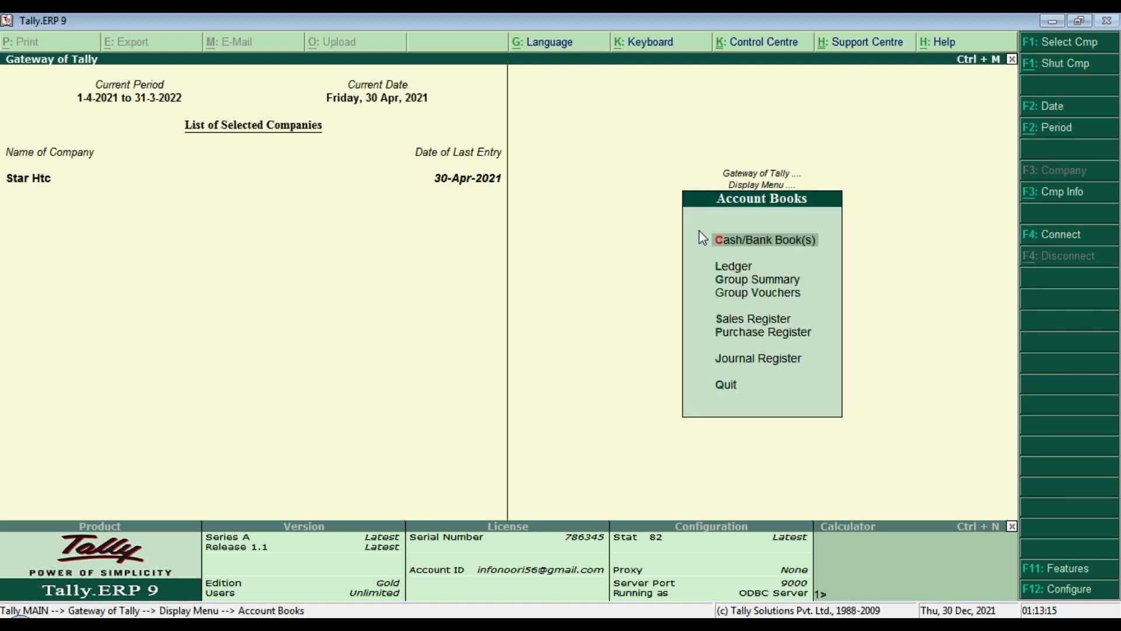
key(l)
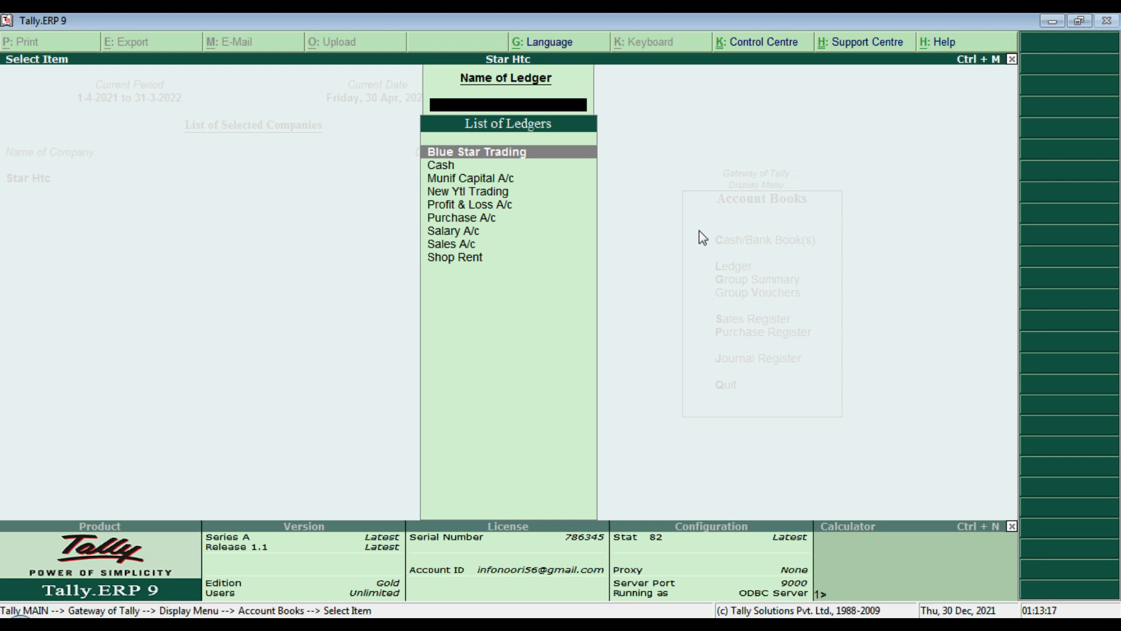
text(Sa)
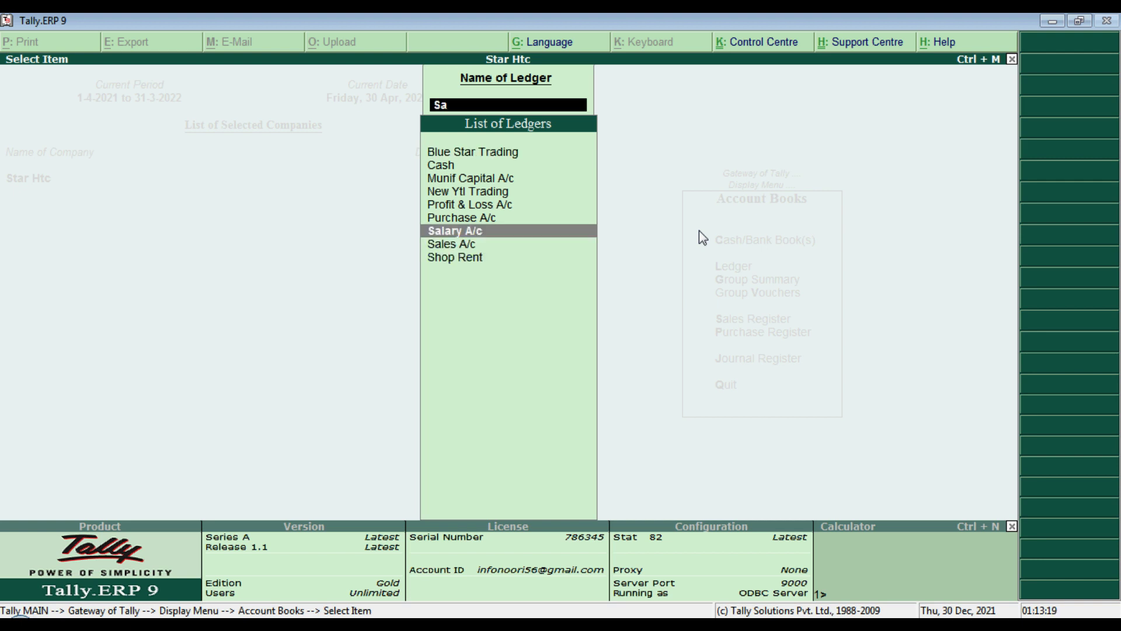
key(Return)
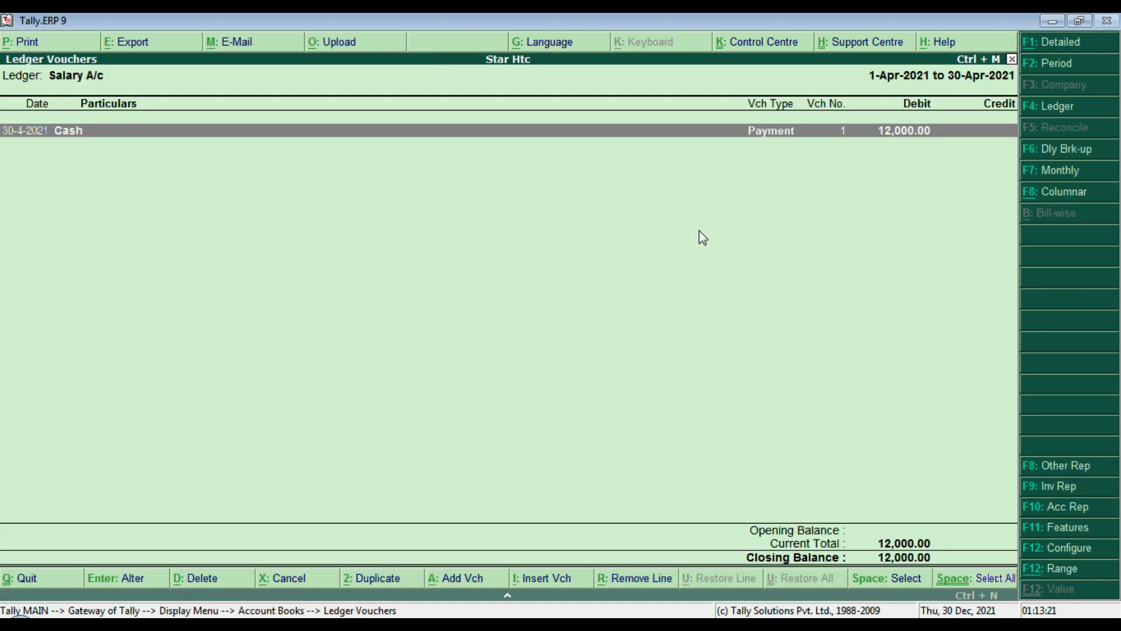
click(816, 122)
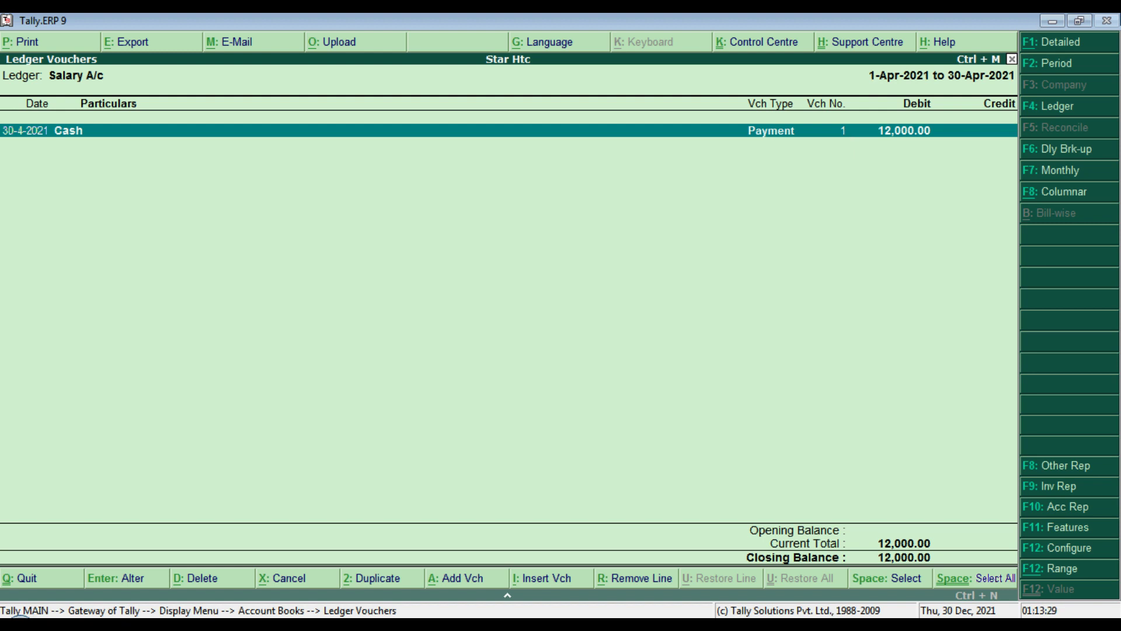
key(Escape)
key(Escape)
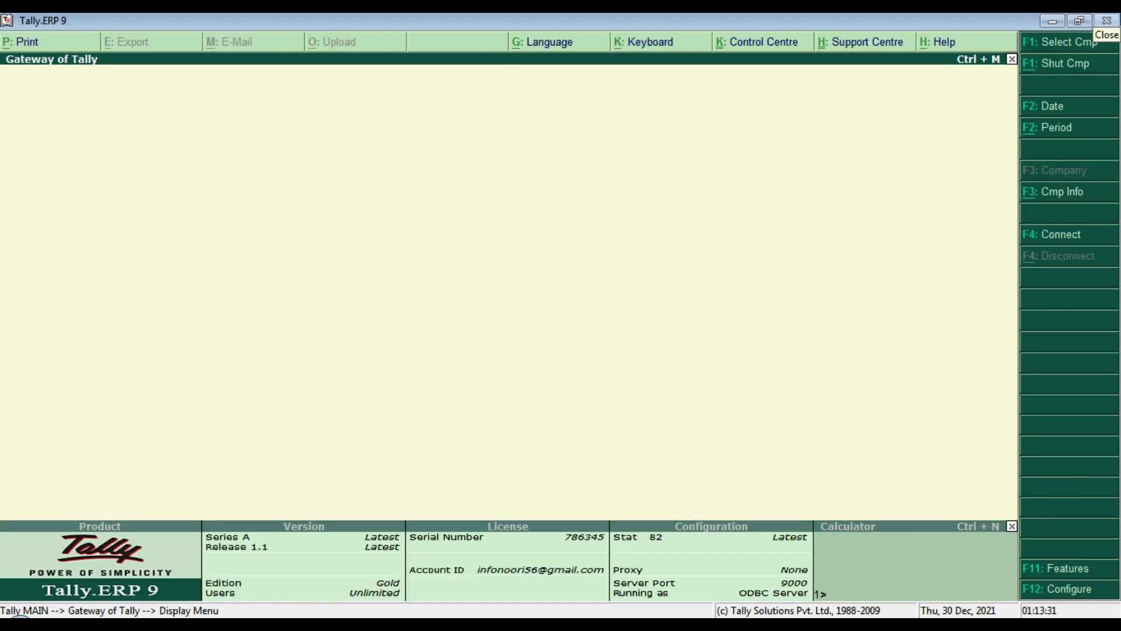
Step: Leave the empty voucher entry and return to the Gateway of Tally
key(Escape)
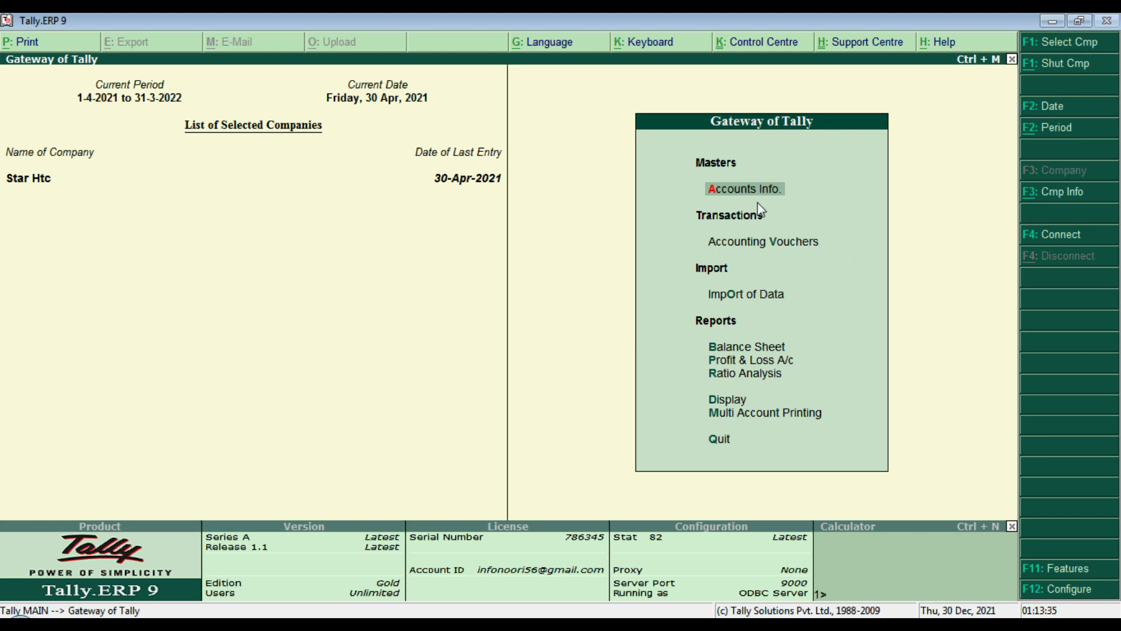
key(Down)
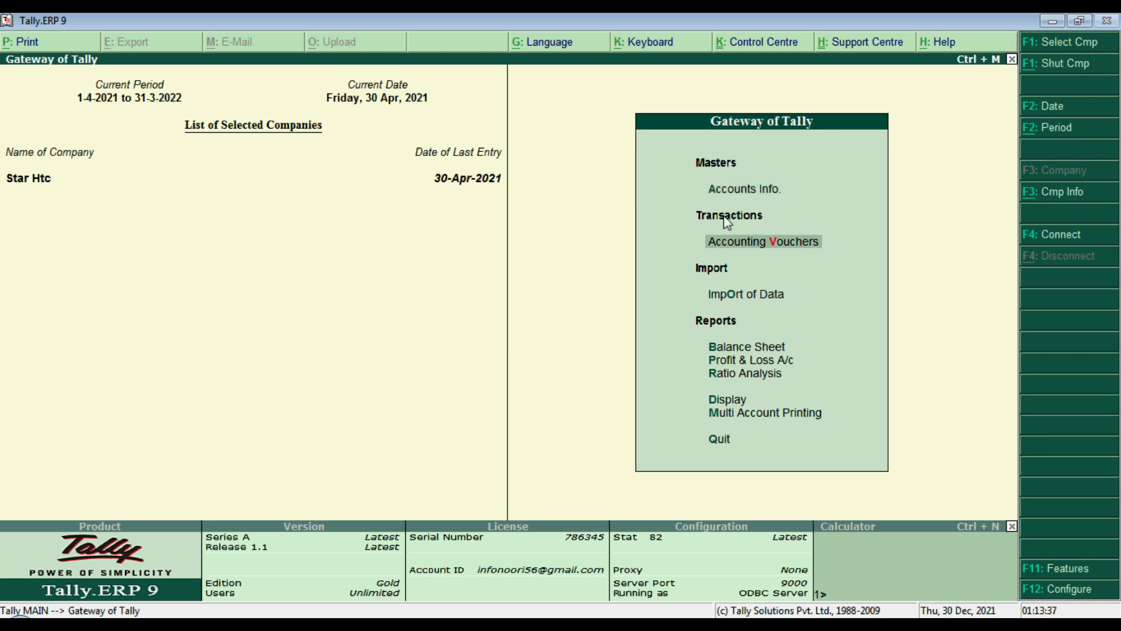
key(Return)
key(Escape)
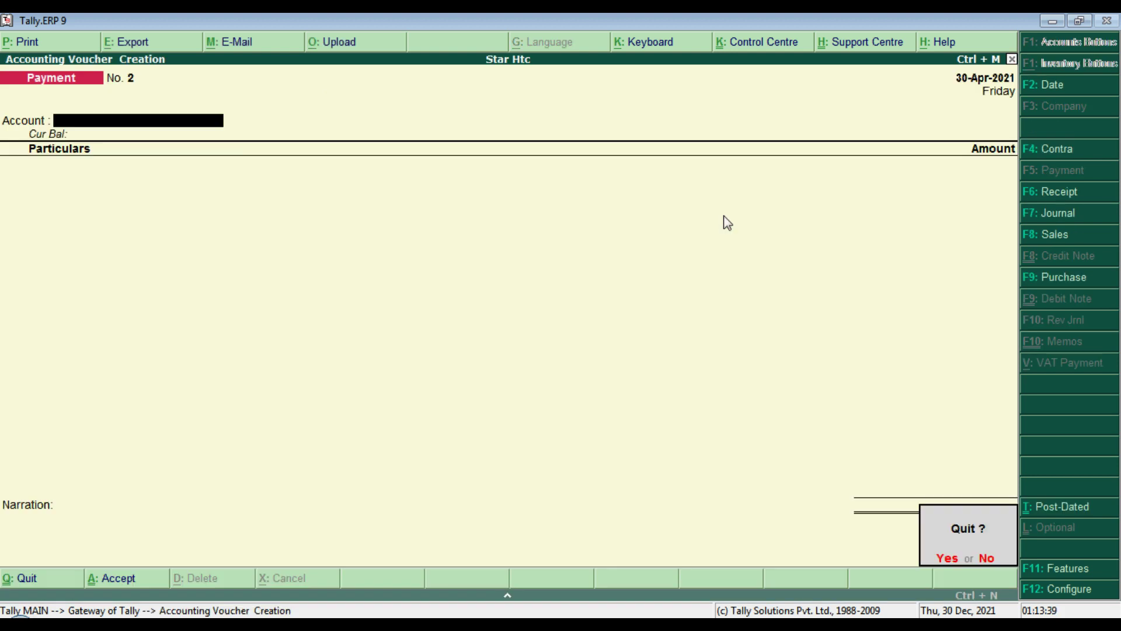
key(Return)
key(Escape)
key(n)
Step: Bring up the Receipt voucher type for alteration under Accounts Info > Voucher Types
key(Return)
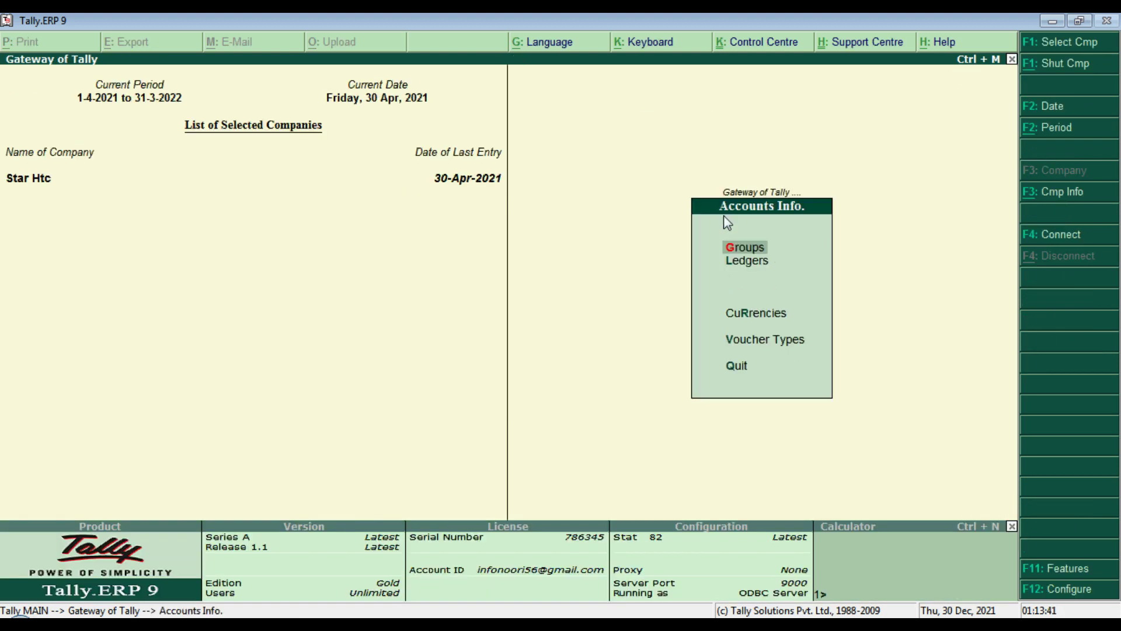
key(Down)
key(Down)
key(Down)
key(Return)
key(Down)
key(Down)
key(Return)
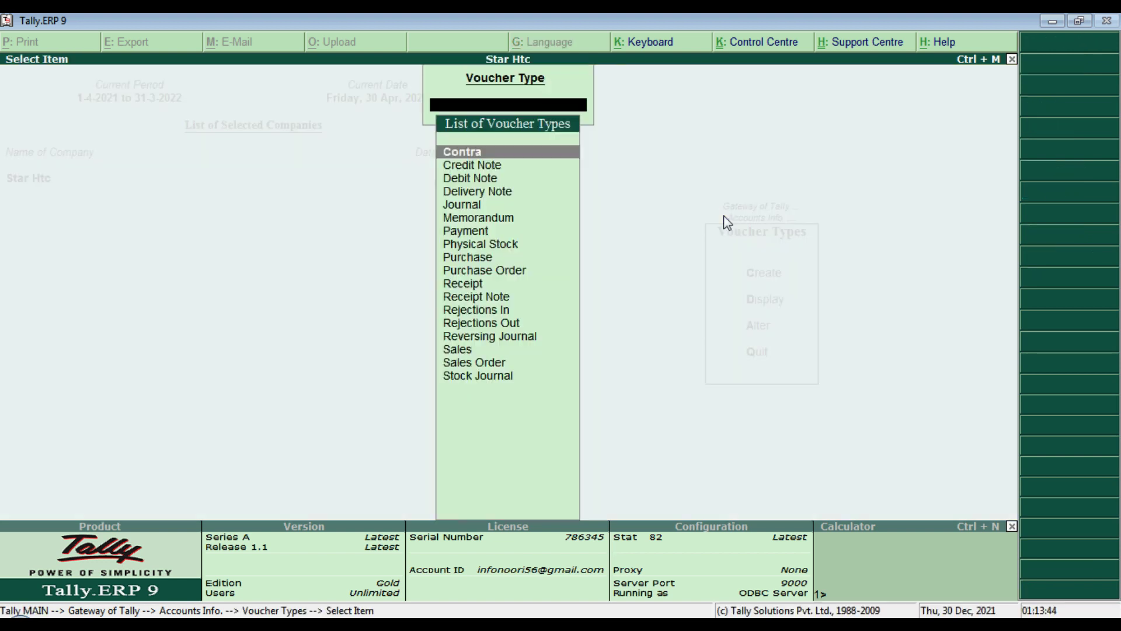
text(Re)
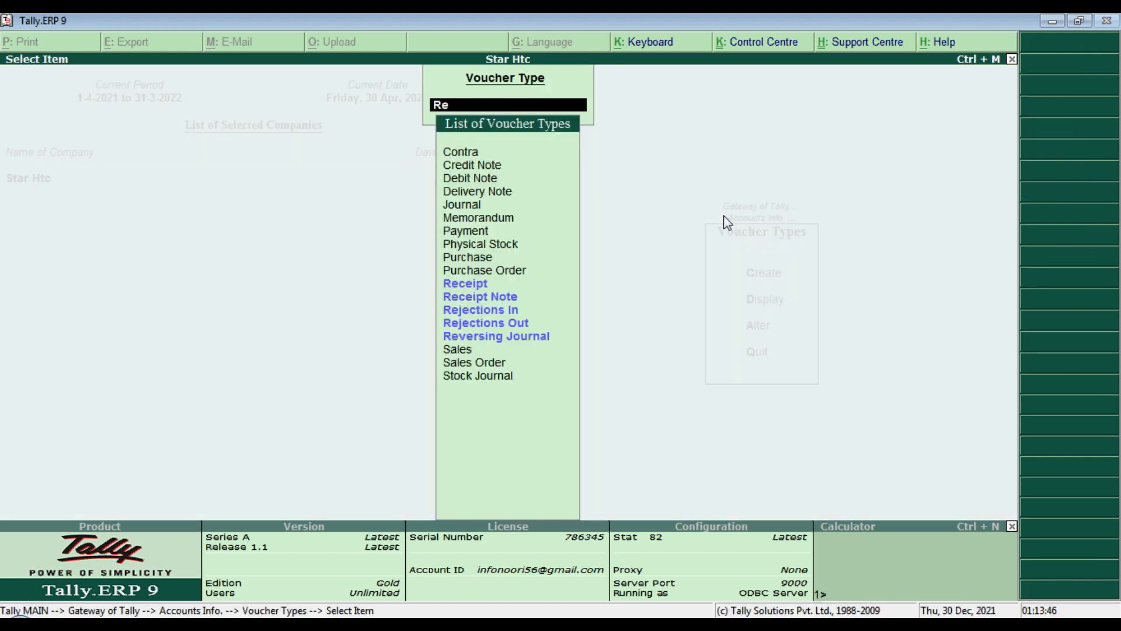
key(Return)
Step: Set Receipt numbering to Manual with Prevent Duplicates Yes and accept the change
key(Return)
key(Return)
key(Return)
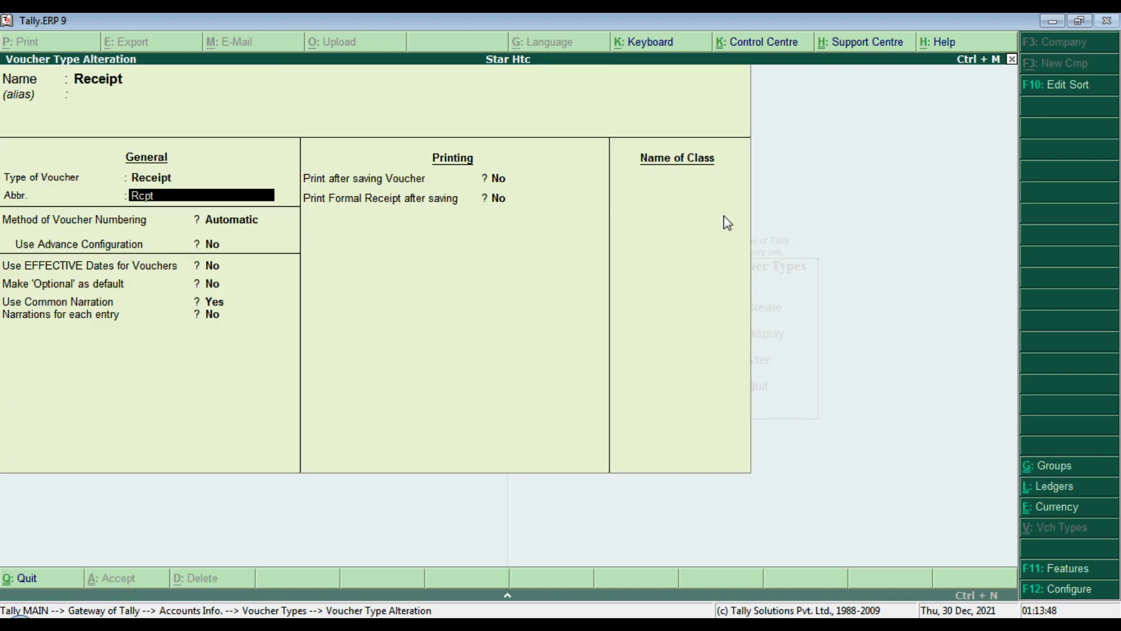
key(Down)
key(Return)
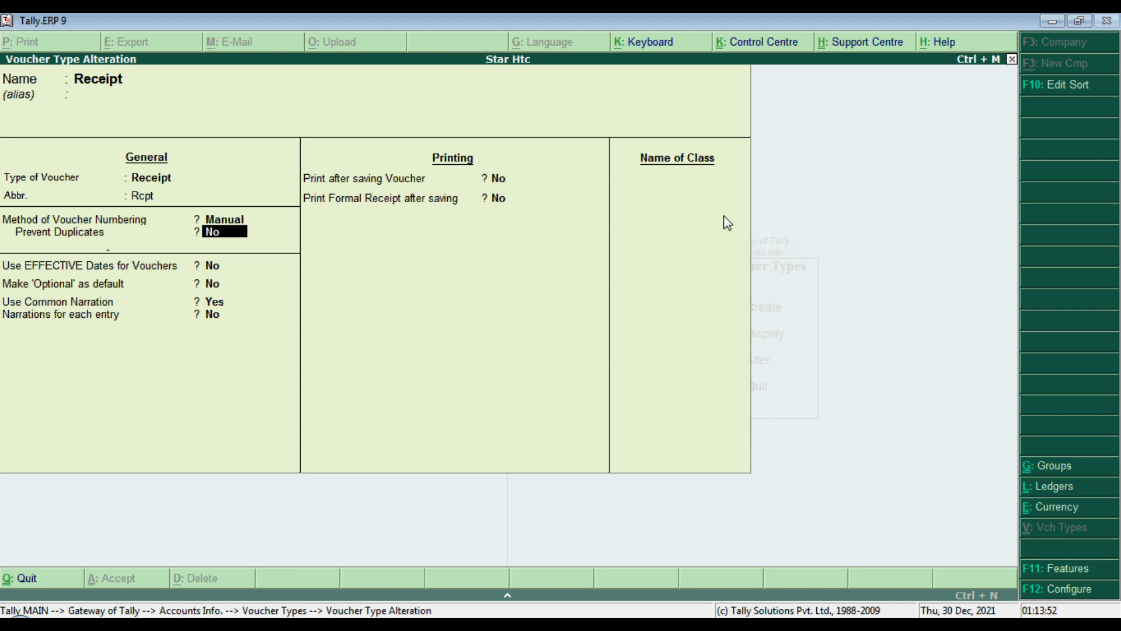
key(y)
key(Return)
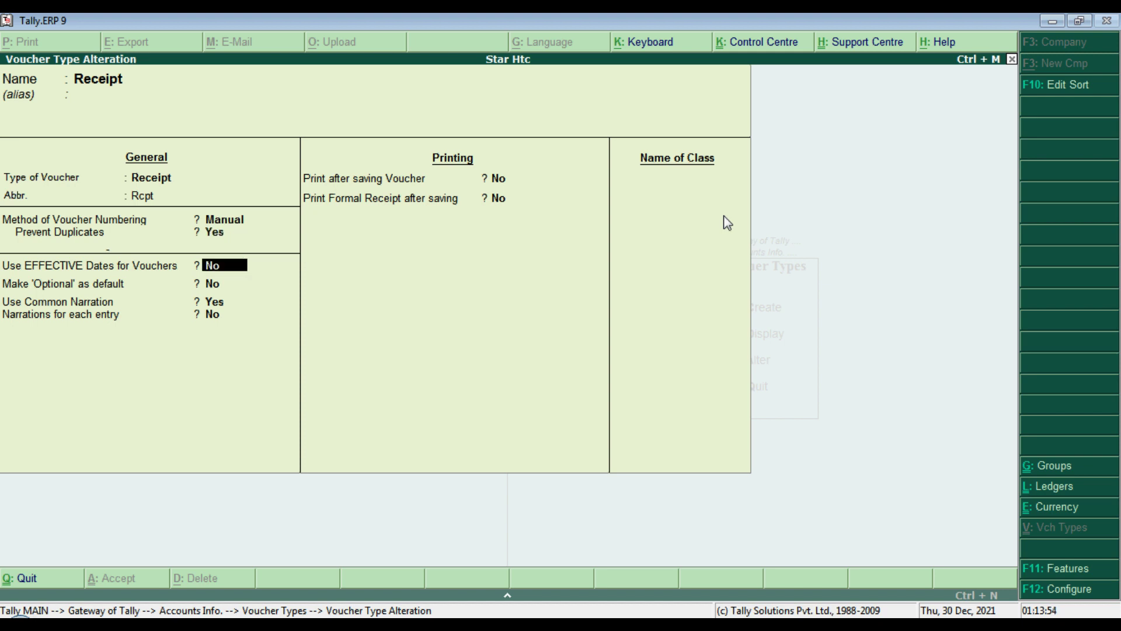
key(Return)
key(Return)
key(Return)
key(Return)
key(Return)
key(Return)
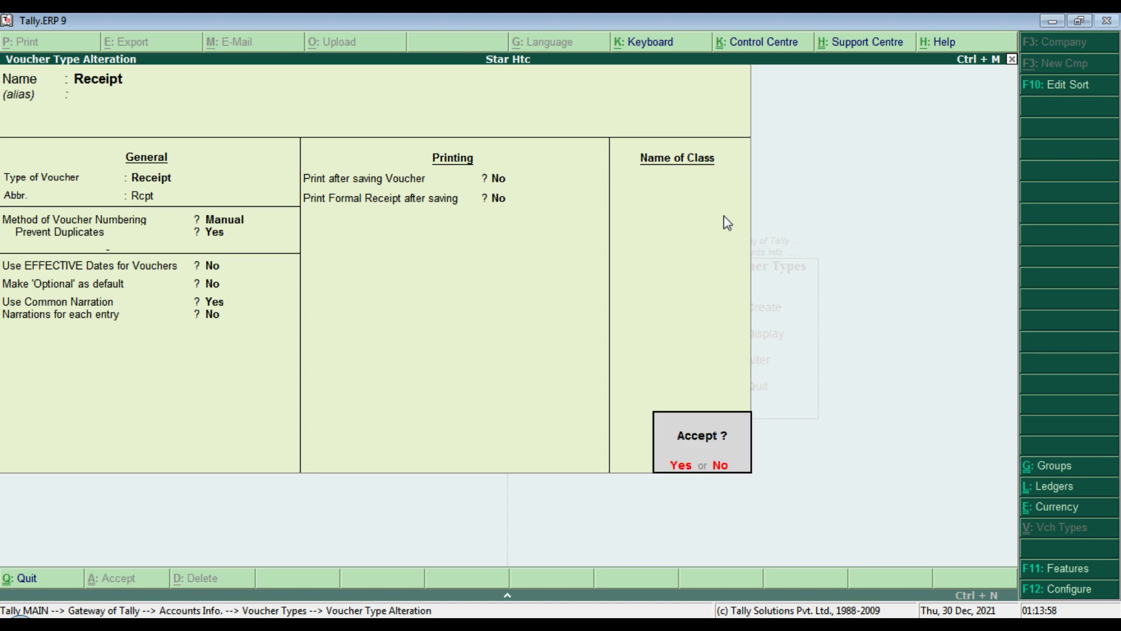
key(Return)
key(BackSpace)
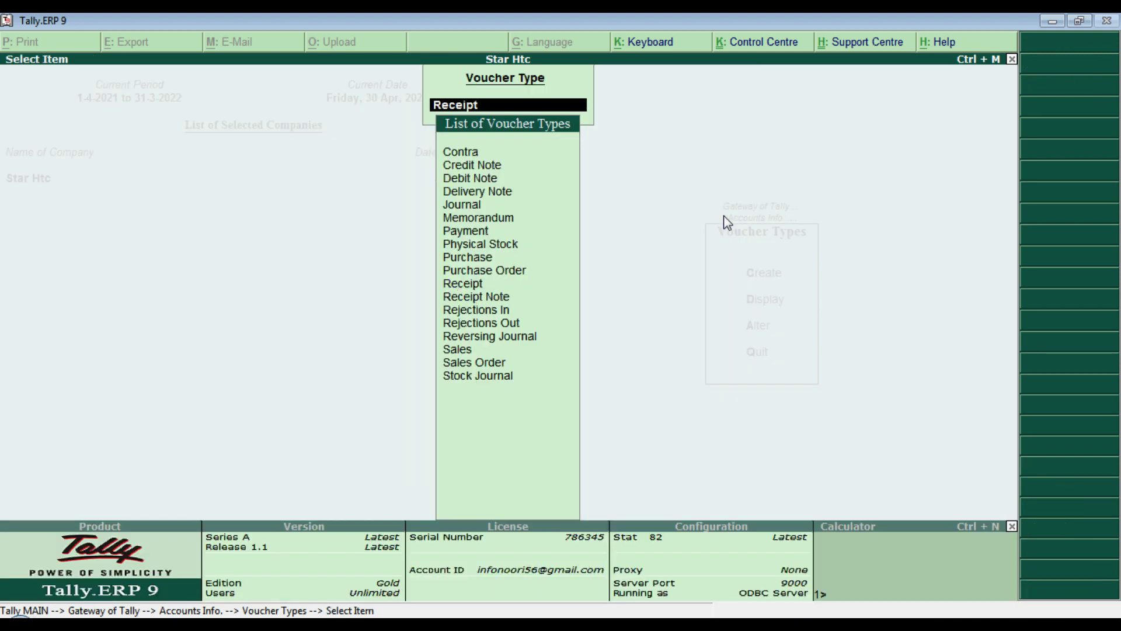
key(BackSpace)
key(BackSpace)
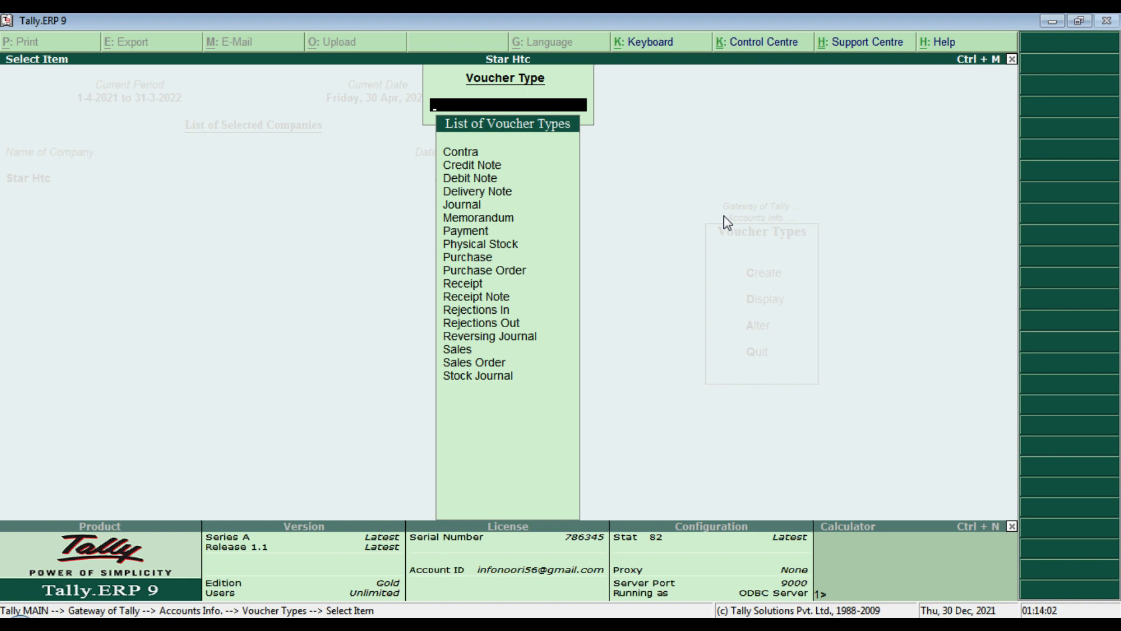
key(BackSpace)
key(Escape)
key(Escape)
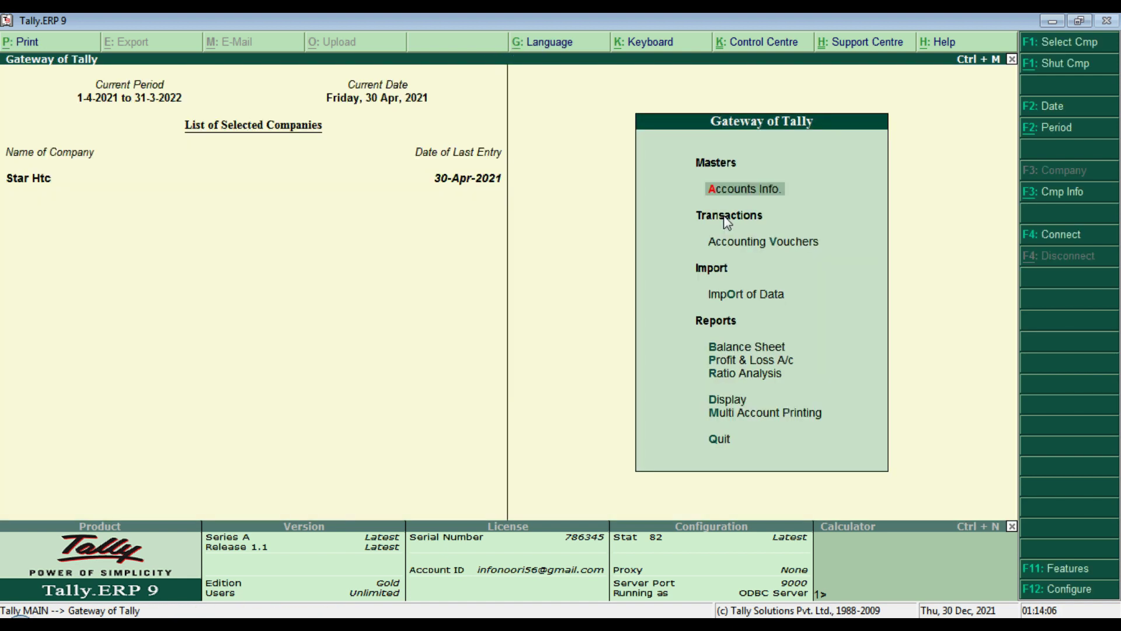
Step: Return to the Voucher Types alter list to pick another voucher type
key(Return)
key(Down)
key(Down)
key(Down)
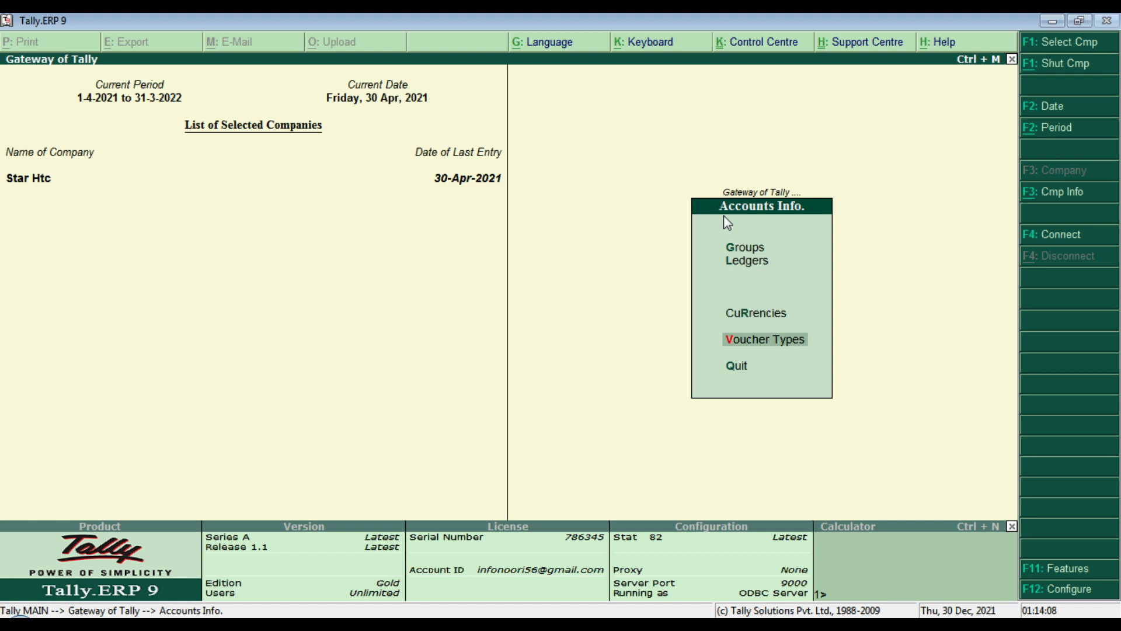
key(Return)
key(Down)
key(Down)
key(Return)
key(Down)
key(Down)
key(Down)
key(Down)
key(Down)
key(Down)
key(Down)
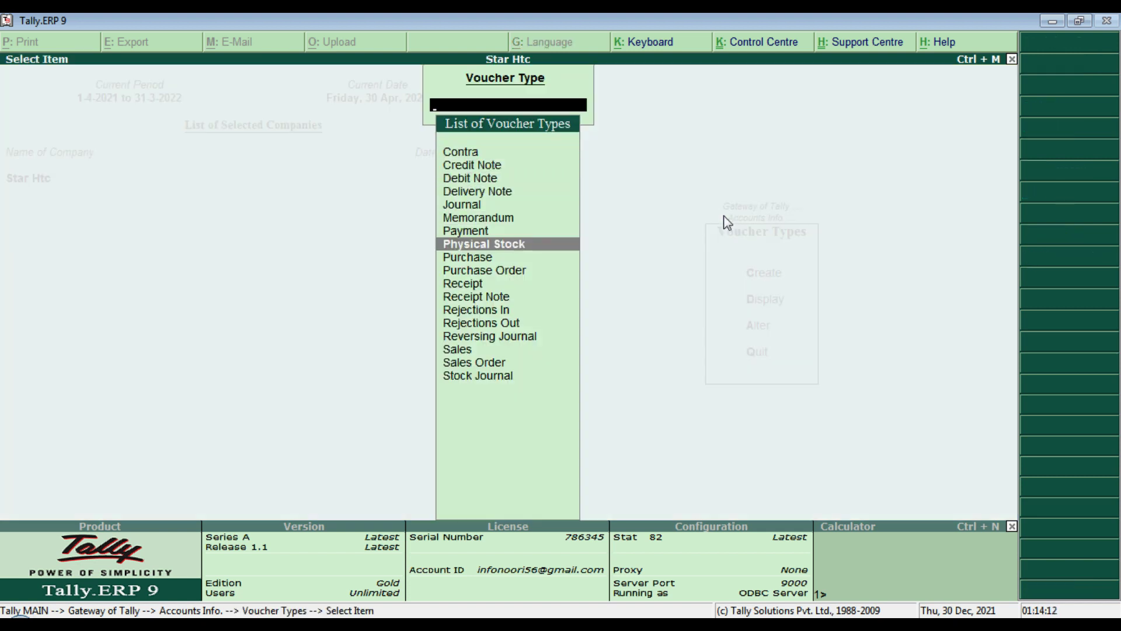
Step: Alter the Sales voucher type to Manual numbering with Prevent Duplicates set to Yes
text(Sa)
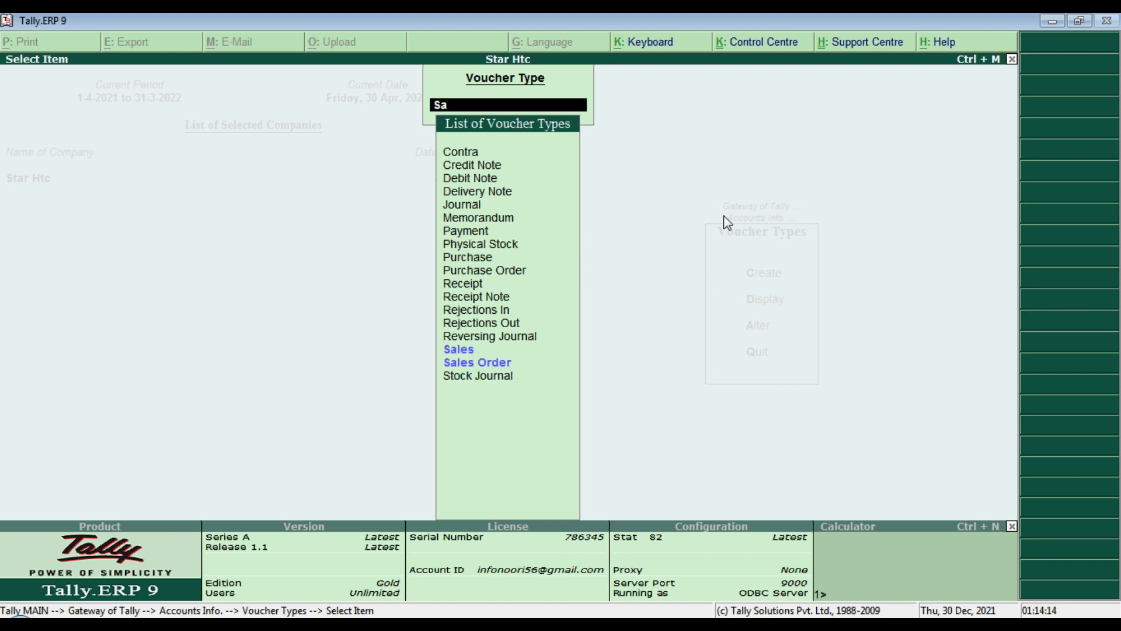
key(Return)
key(Return)
key(Return)
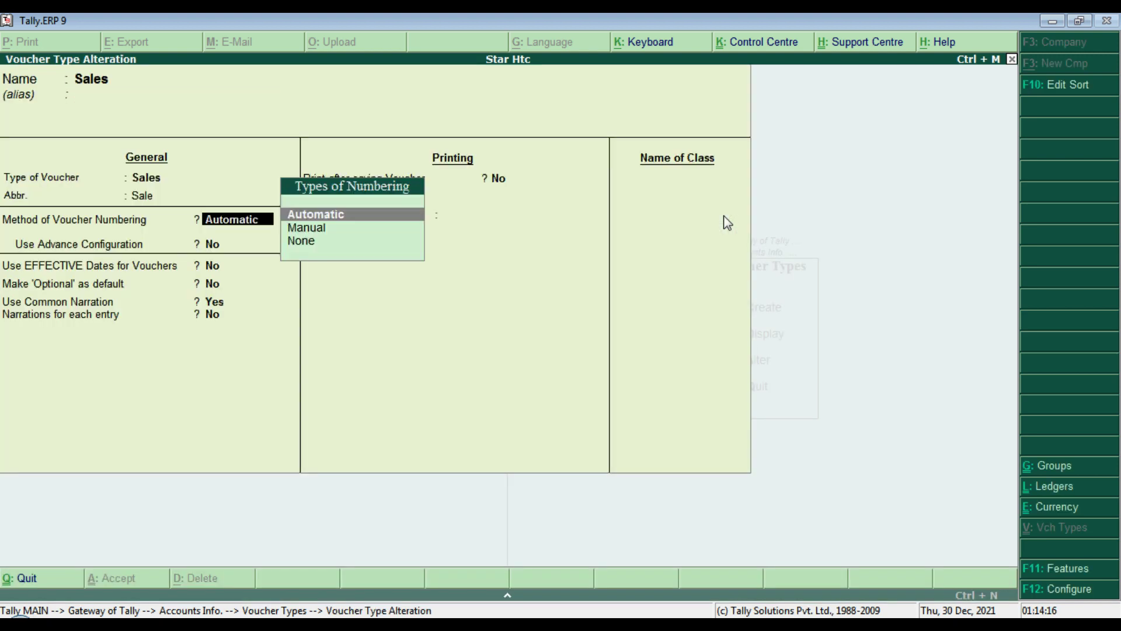
key(Down)
key(Return)
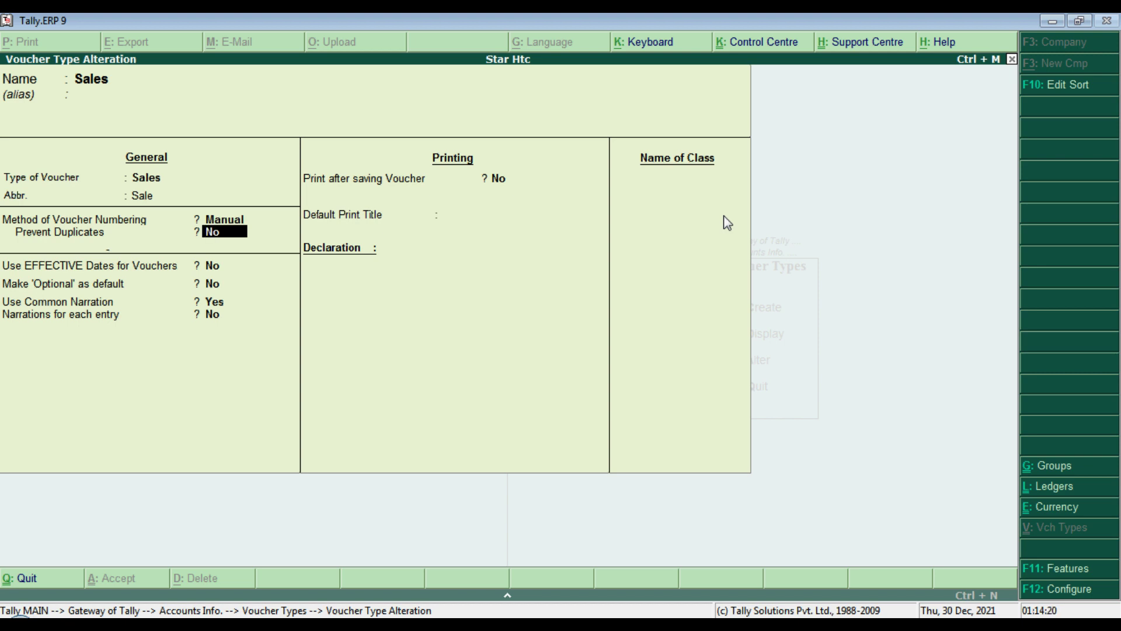
text(y)
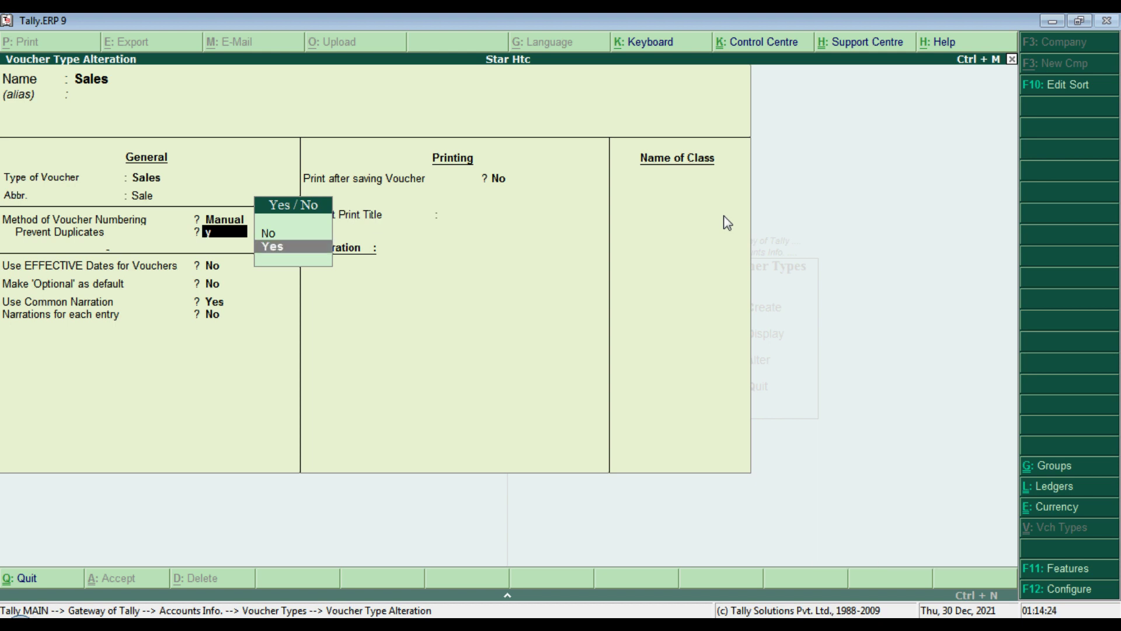
key(Return)
key(Return)
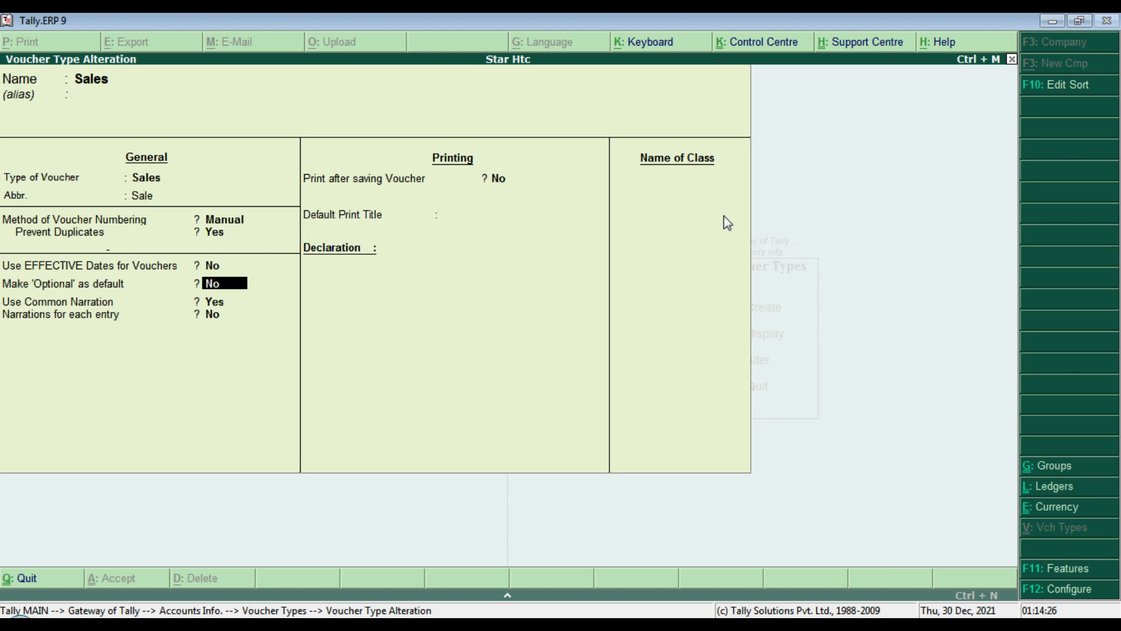
key(Return)
key(Return)
key(Return)
key(Return)
key(Return)
key(Return)
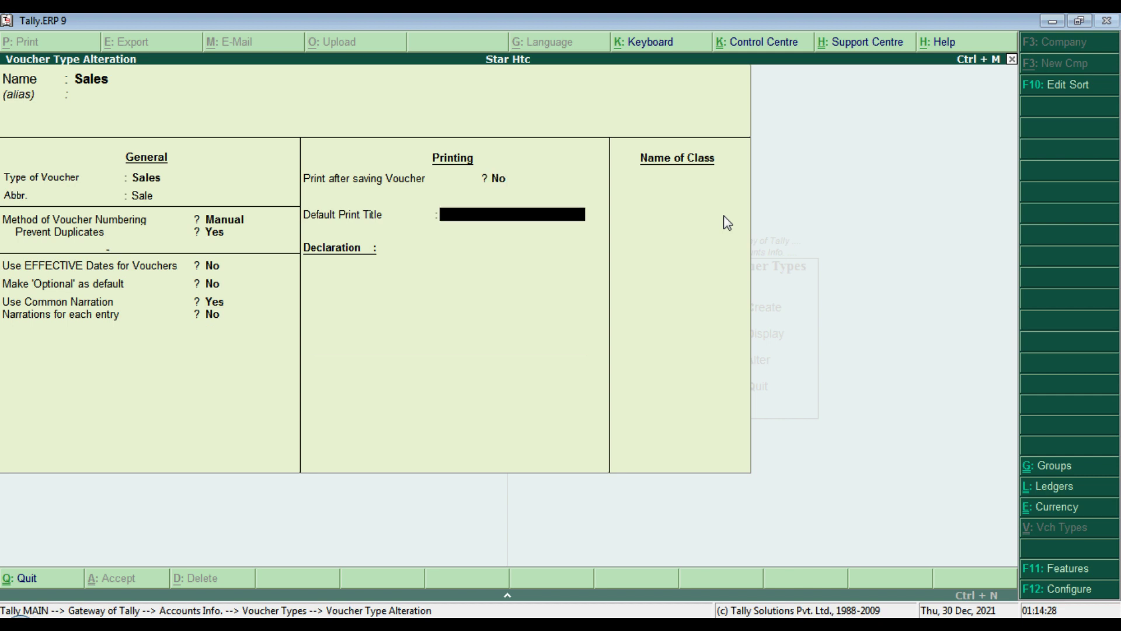
key(Return)
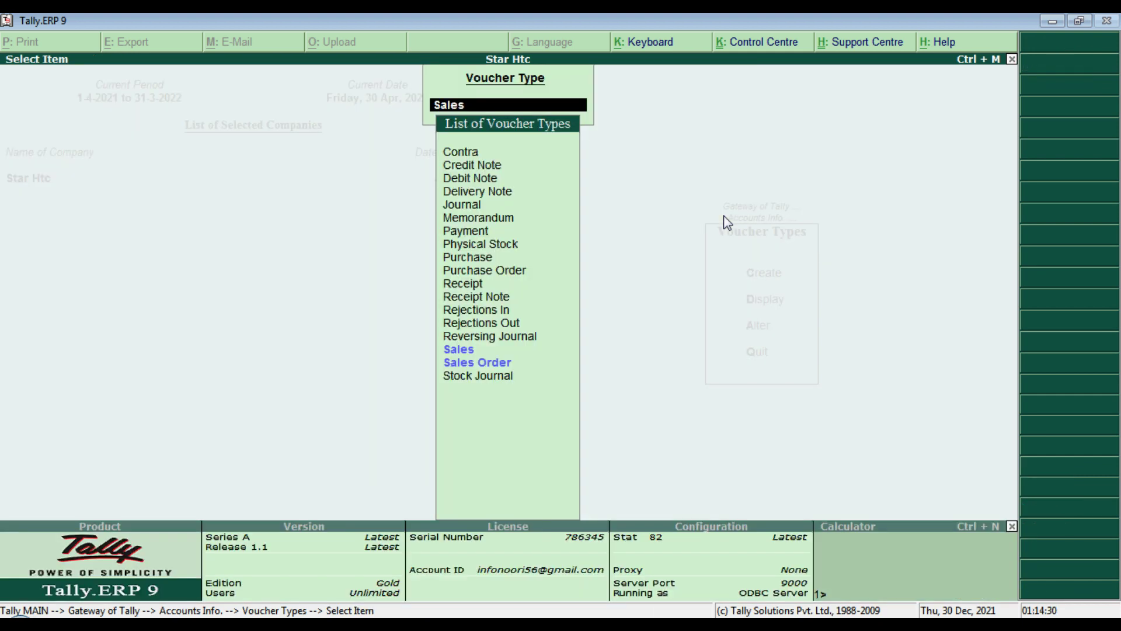
key(Escape)
key(Escape)
key(Escape)
key(Escape)
key(Escape)
key(Escape)
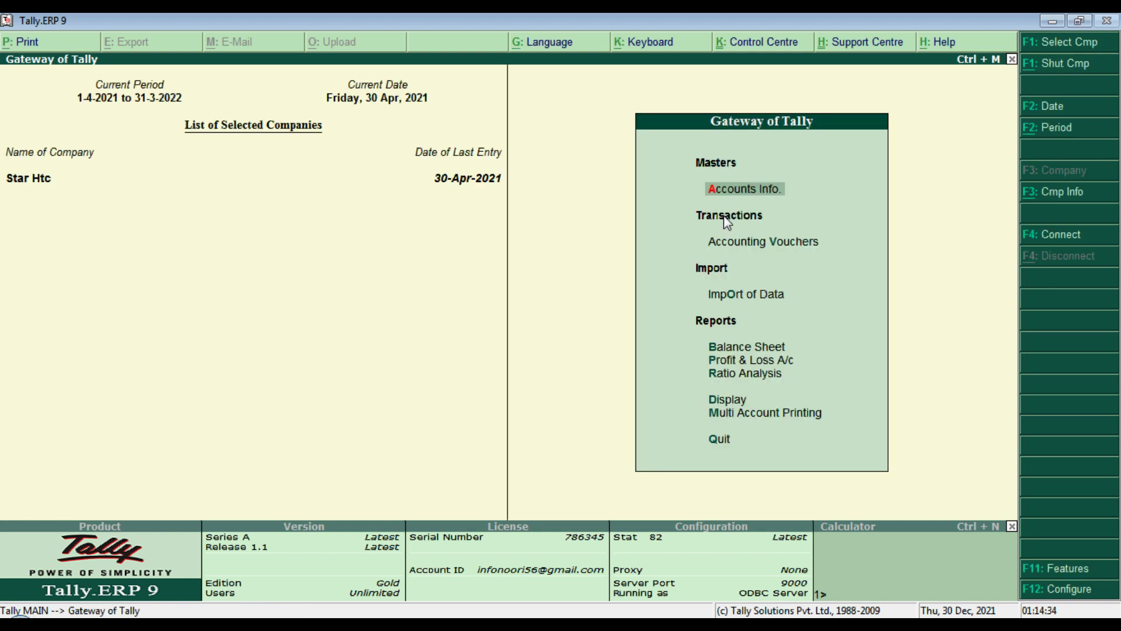
Step: Open the Day Book, then back out to the Gateway of Tally
key(d)
key(a)
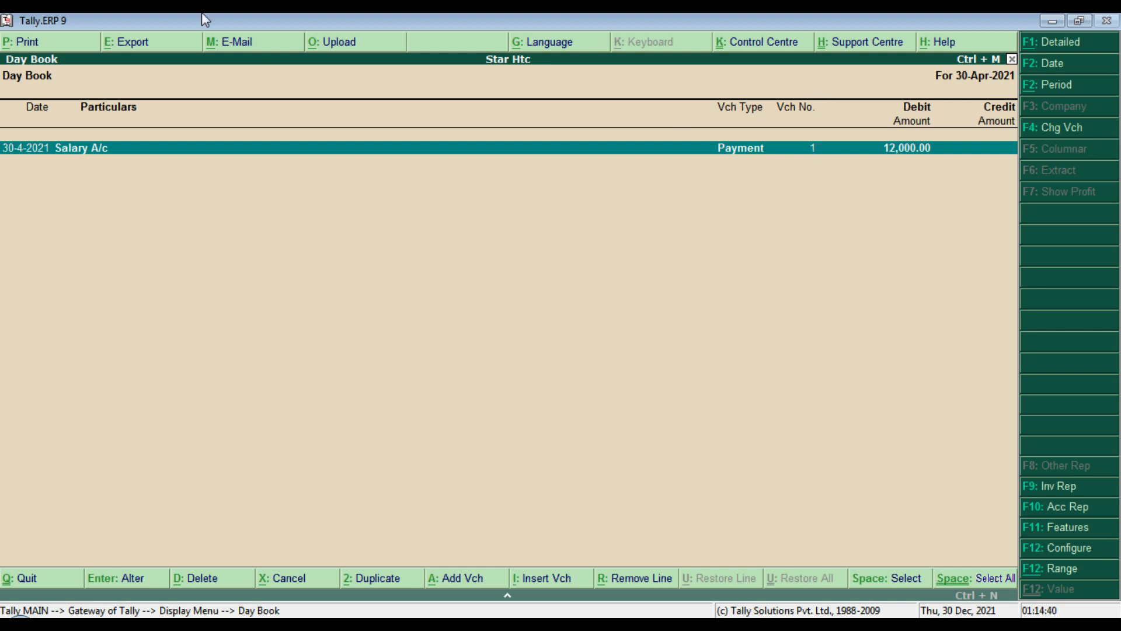
key(Escape)
key(Escape)
key(Escape)
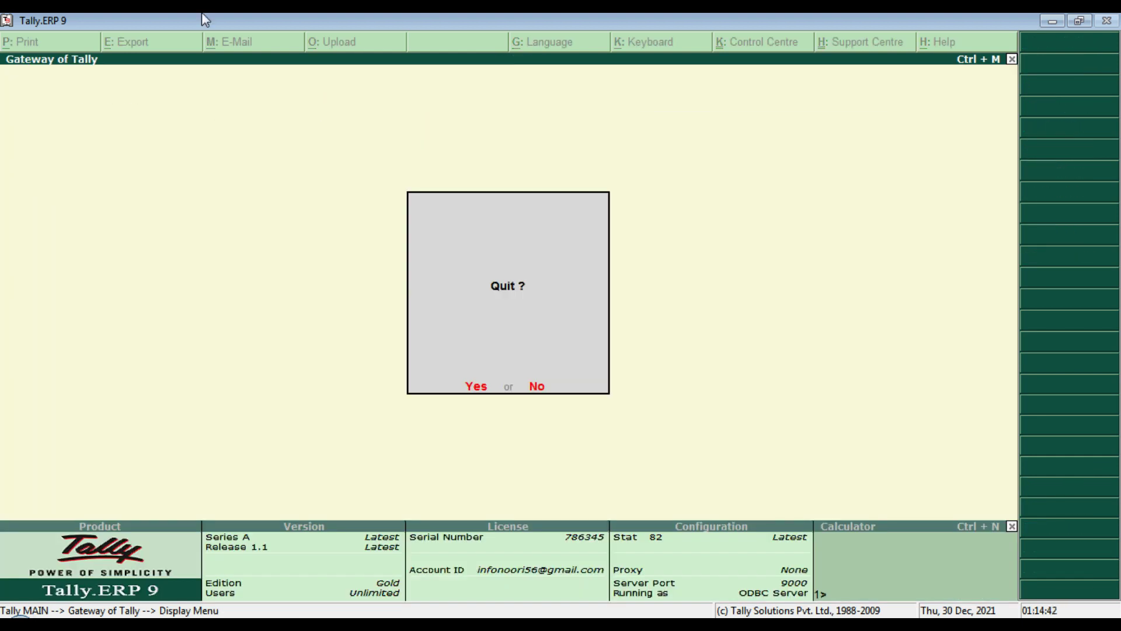
key(Escape)
Step: Drill from the Balance Sheet through Profit & Loss and Indirect Expenses to April's Salary A/c vouchers
key(b)
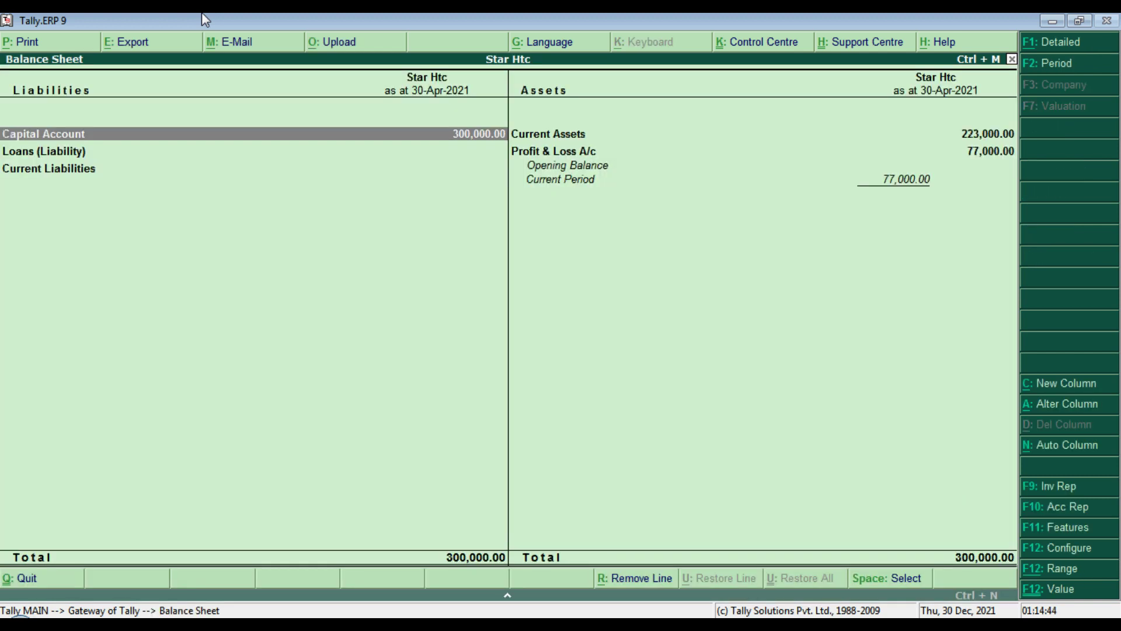
key(Down)
key(Down)
key(Right)
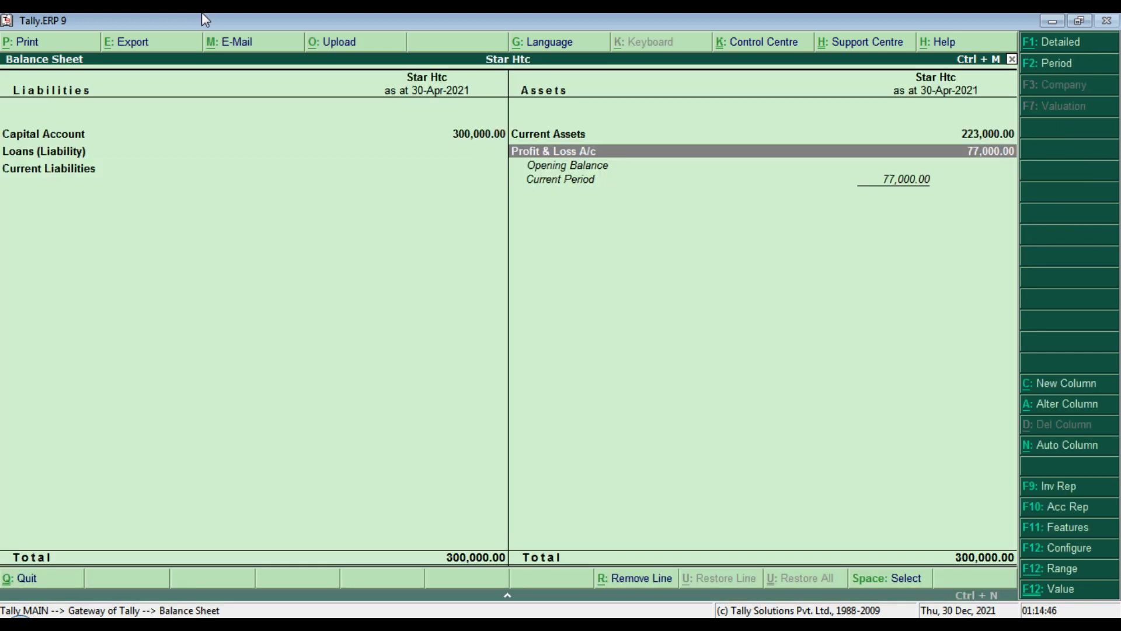
key(Return)
key(Down)
key(Down)
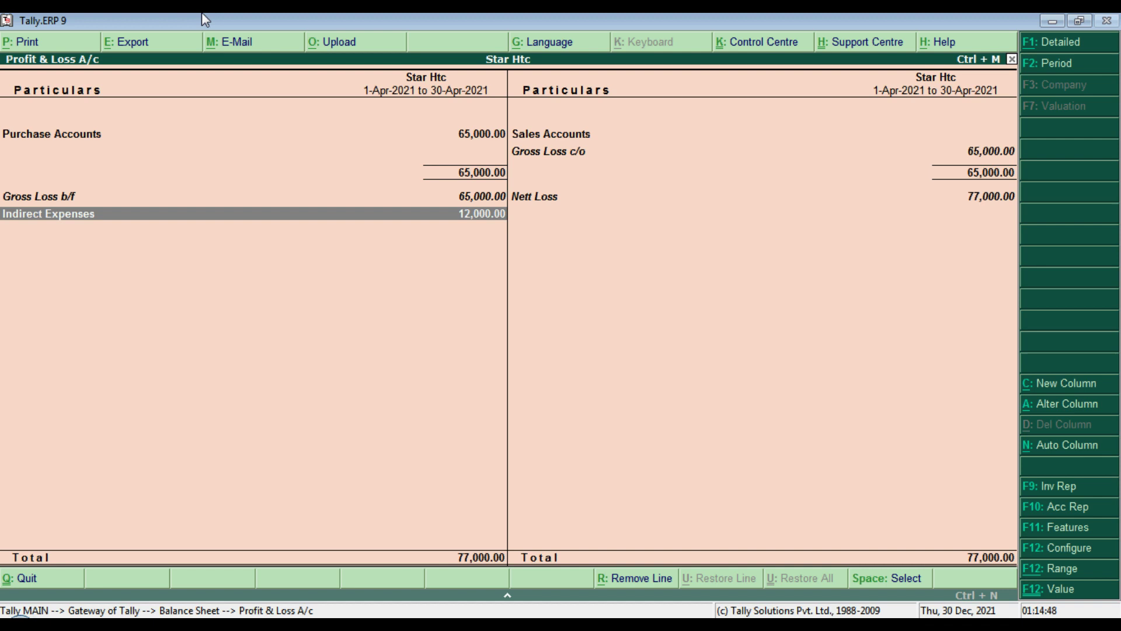
key(Return)
key(Return)
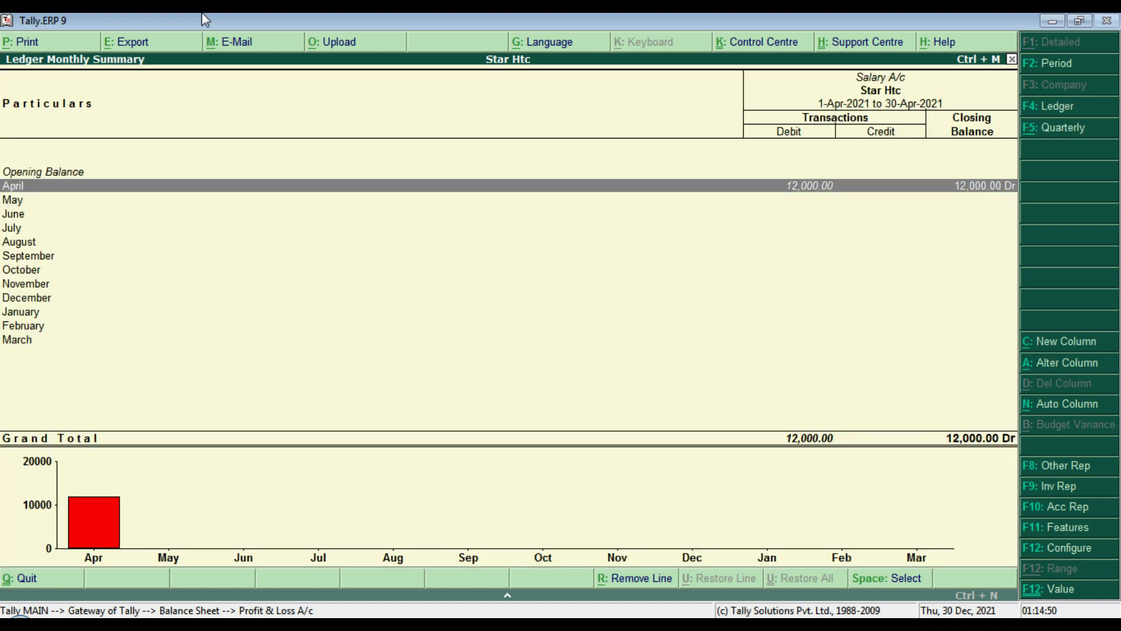
key(Return)
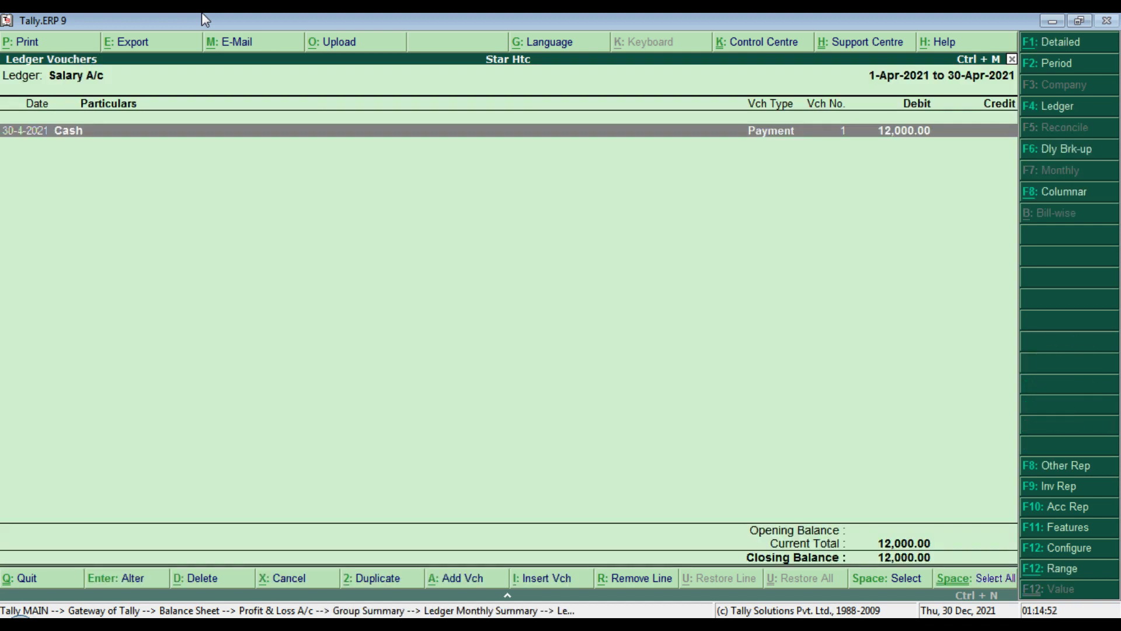
key(Escape)
key(Escape)
key(Escape)
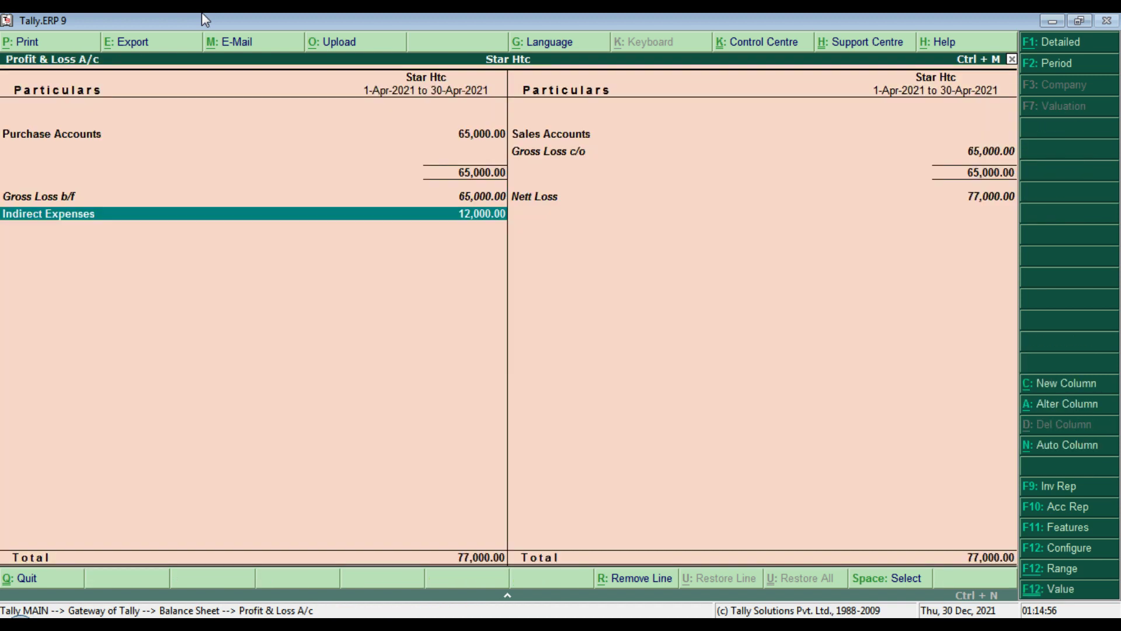
key(Escape)
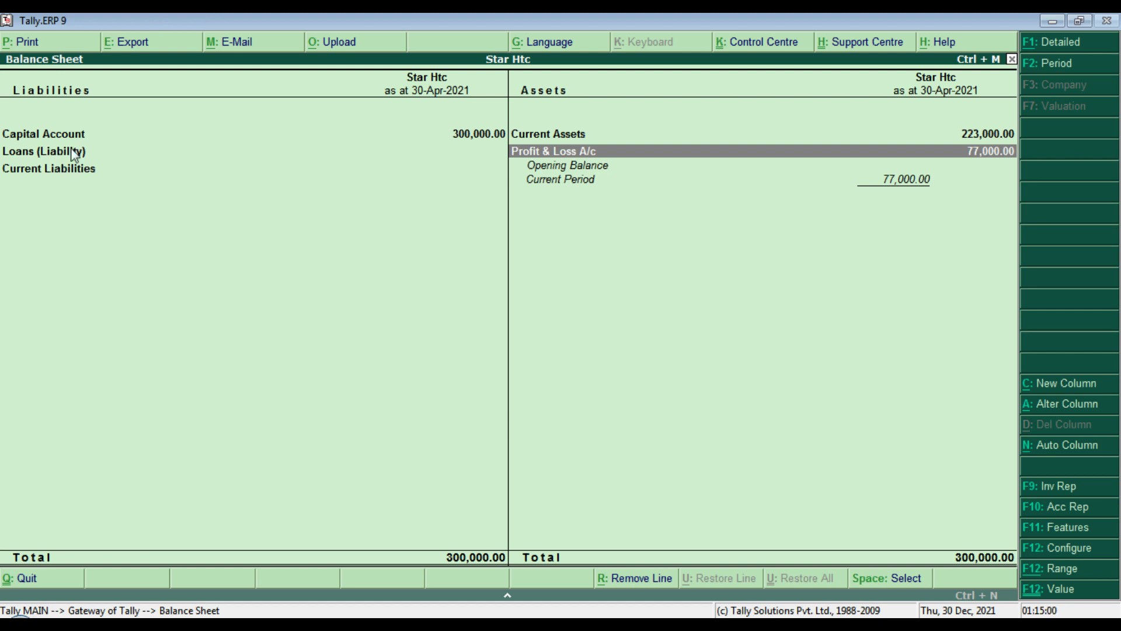
key(Up)
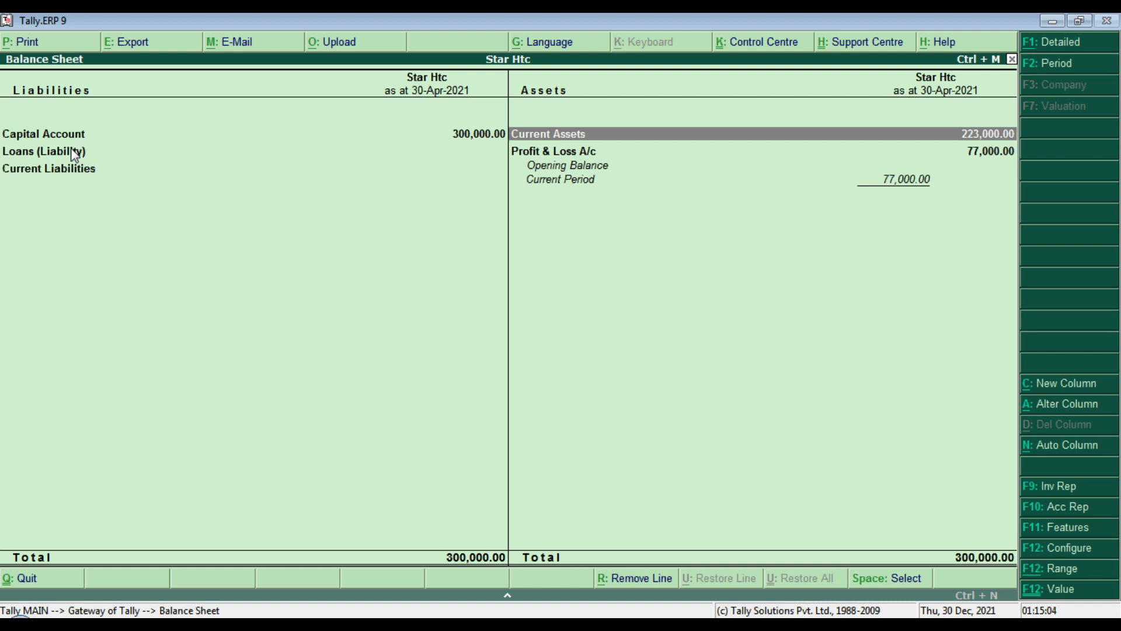
key(Escape)
key(Escape)
key(Escape)
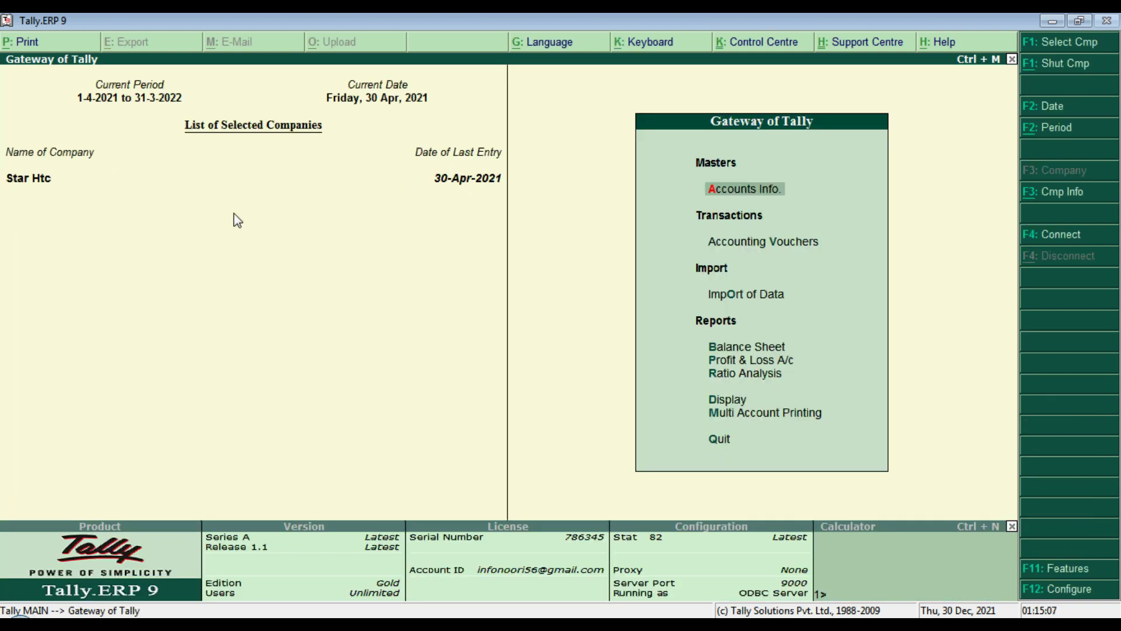
key(Down)
key(Down)
key(Down)
key(Down)
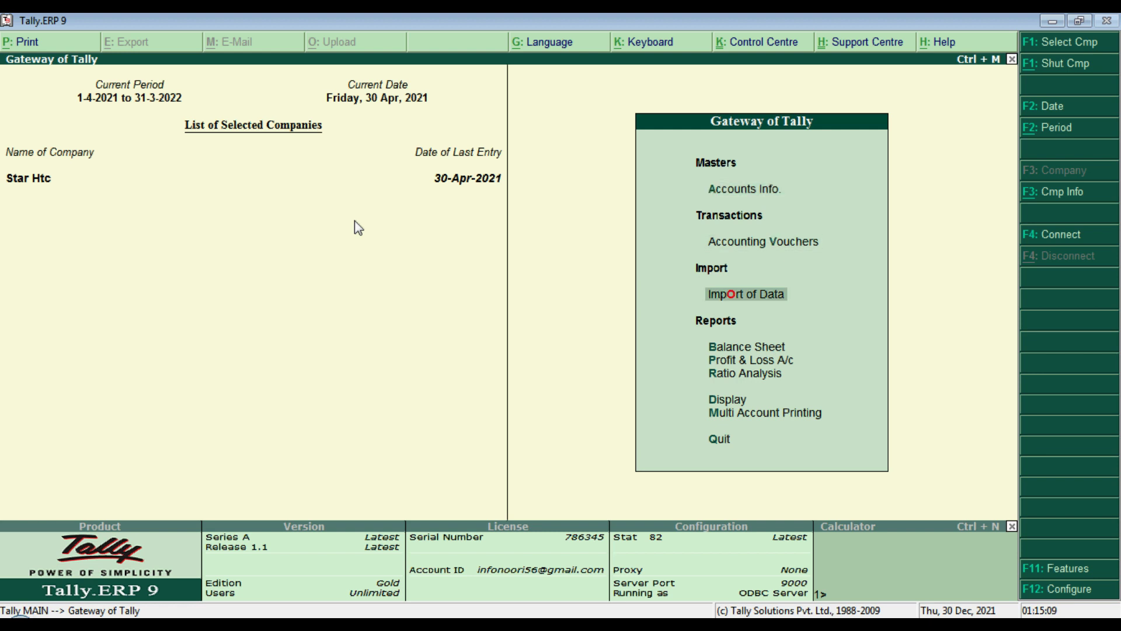
key(Down)
key(Down)
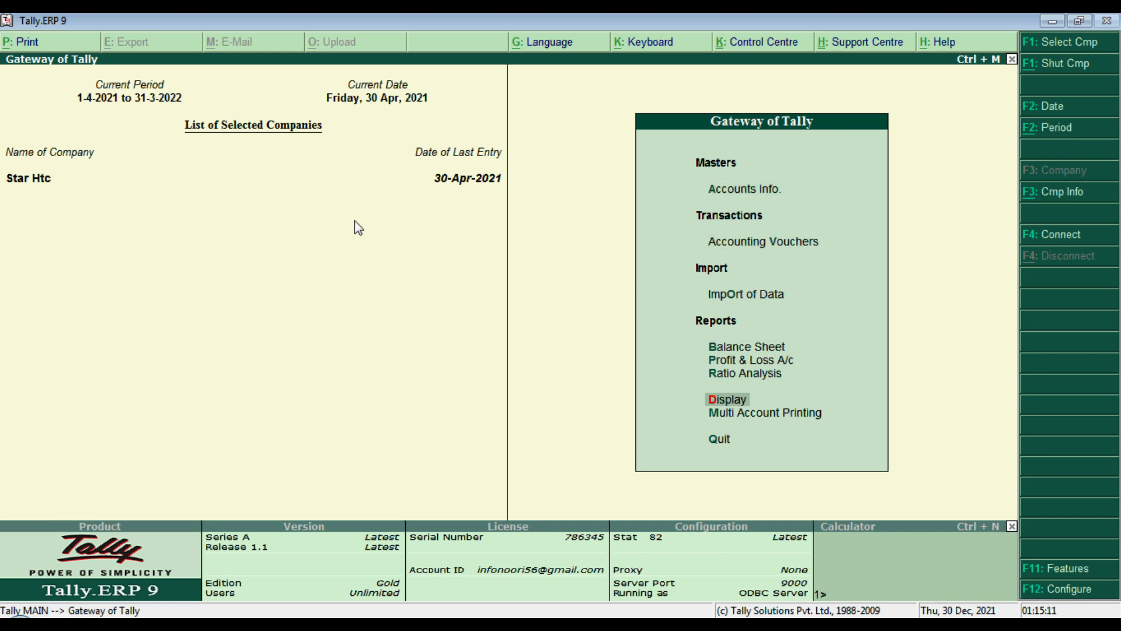
key(Return)
key(Down)
key(Down)
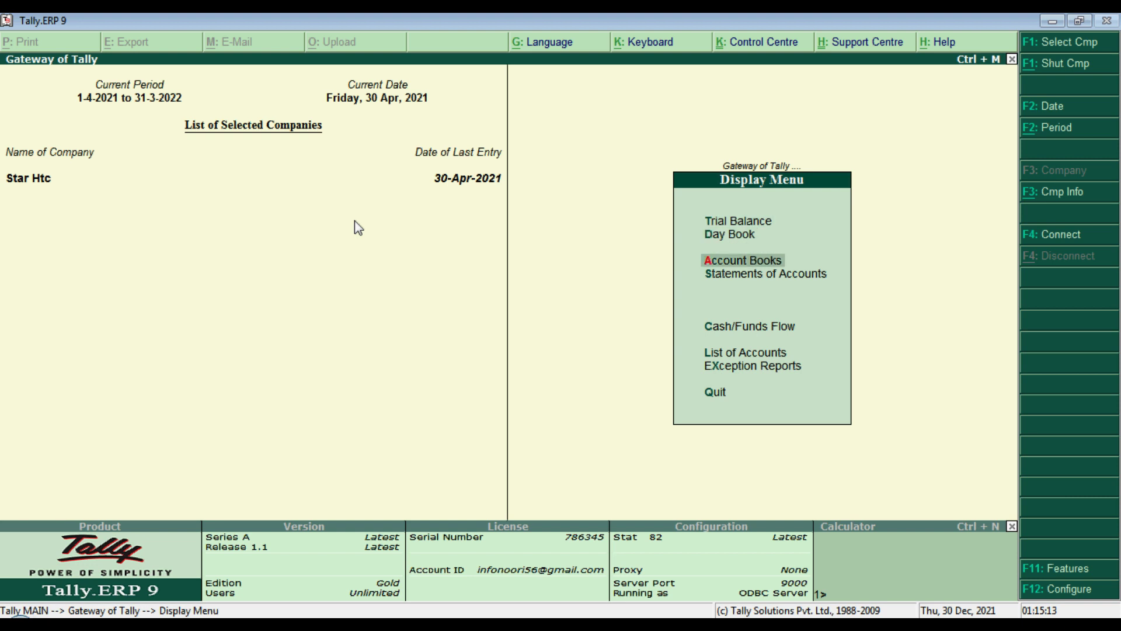
key(Up)
key(Down)
key(Down)
key(Return)
key(Return)
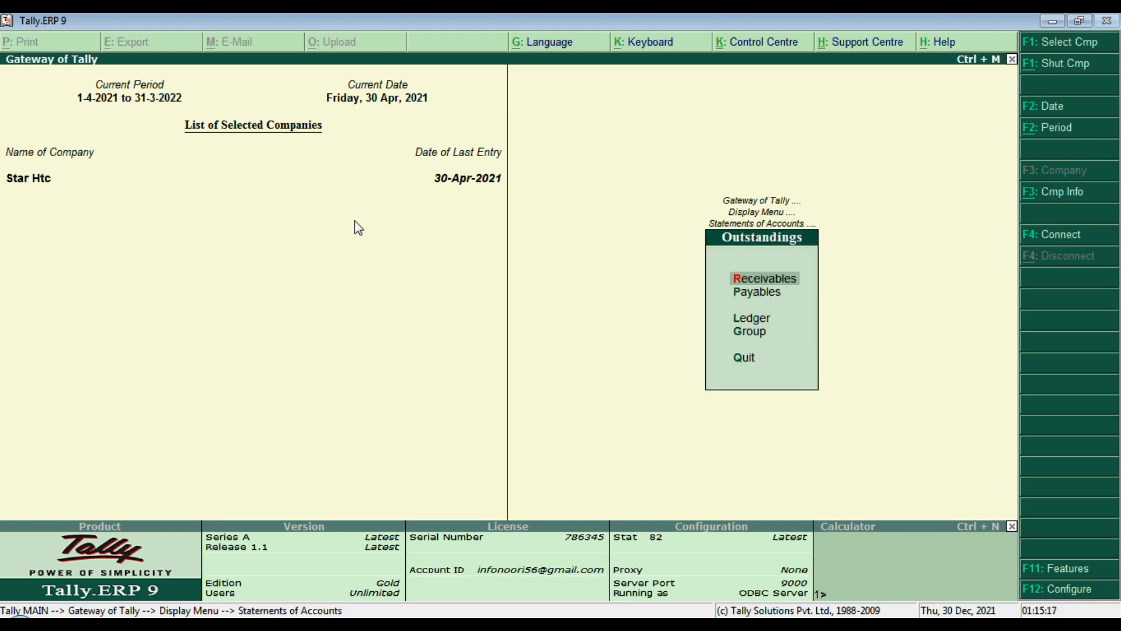
key(Down)
key(Down)
key(Return)
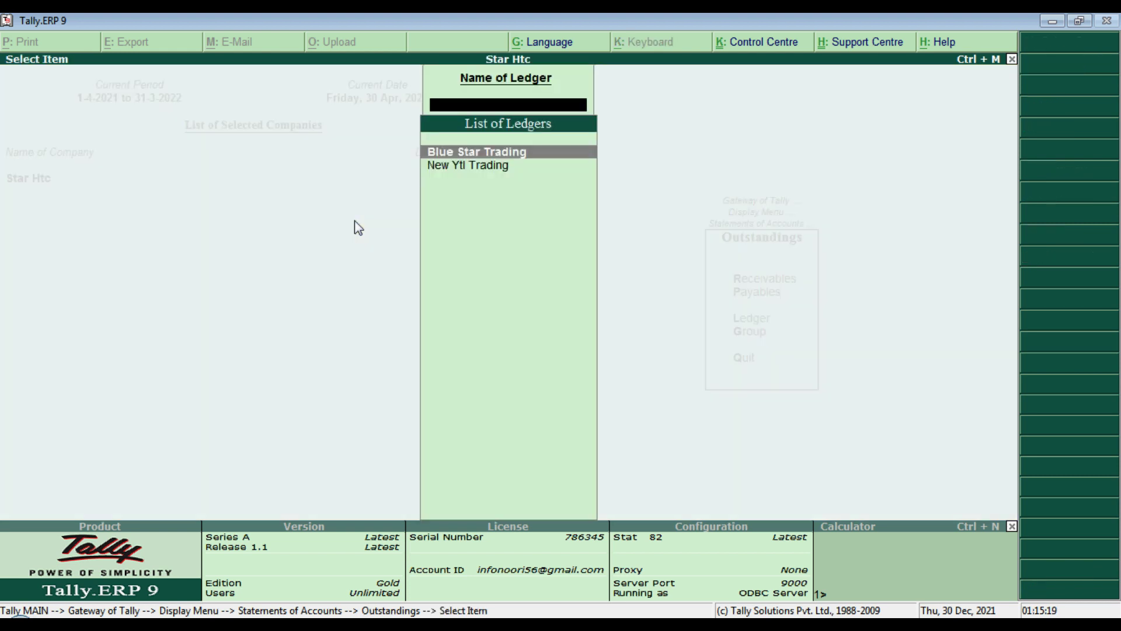
key(Escape)
key(Escape)
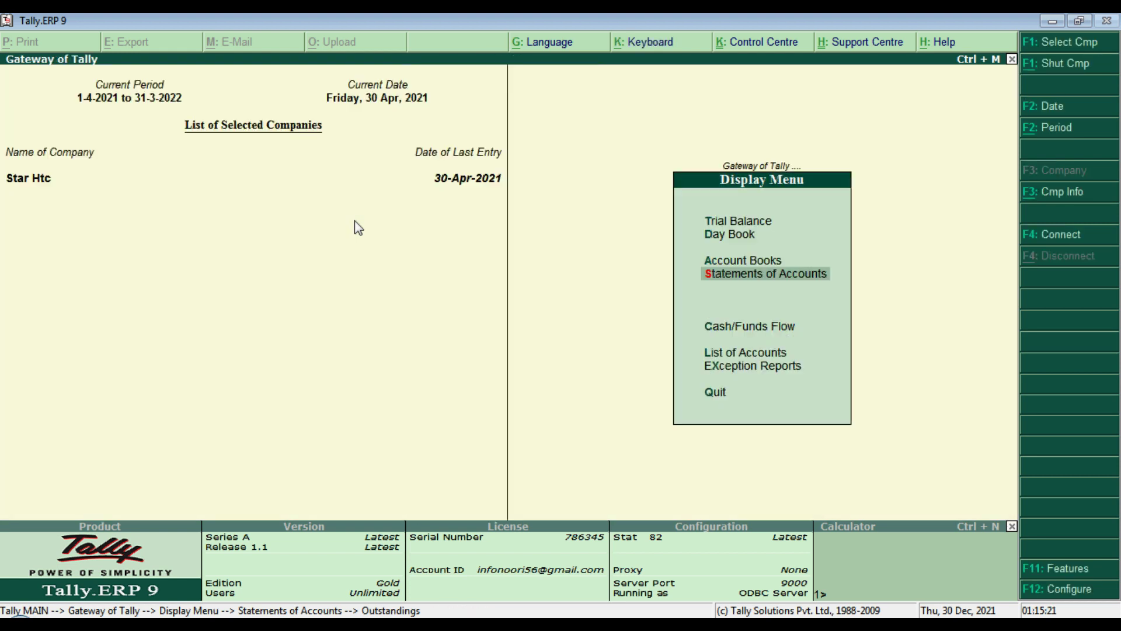
key(Escape)
key(Escape)
key(Escape)
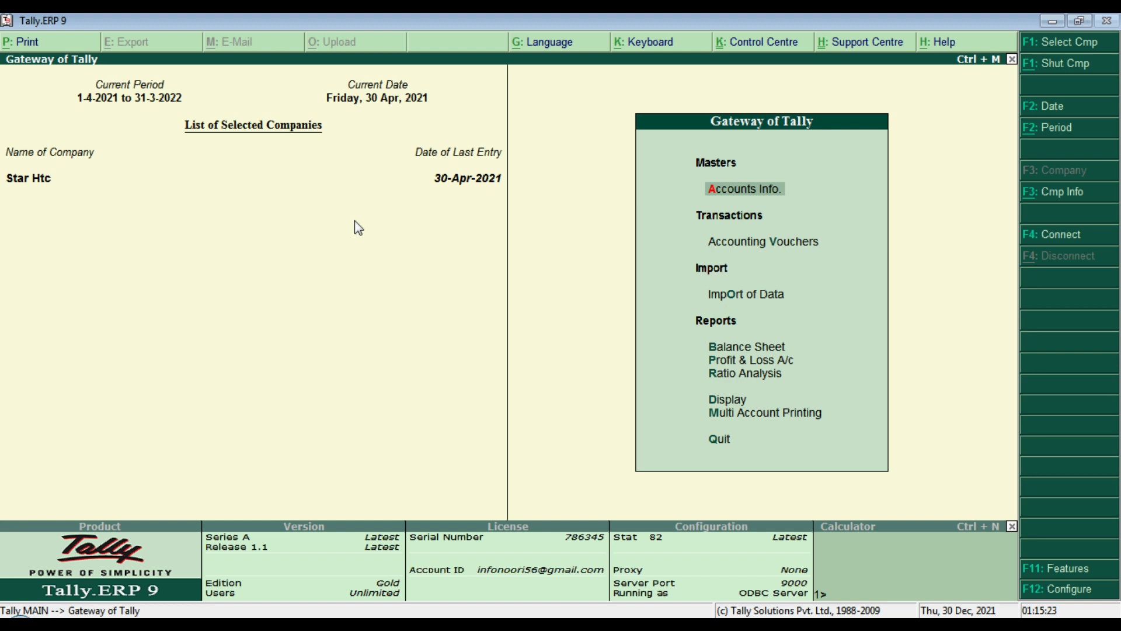
key(d)
key(a)
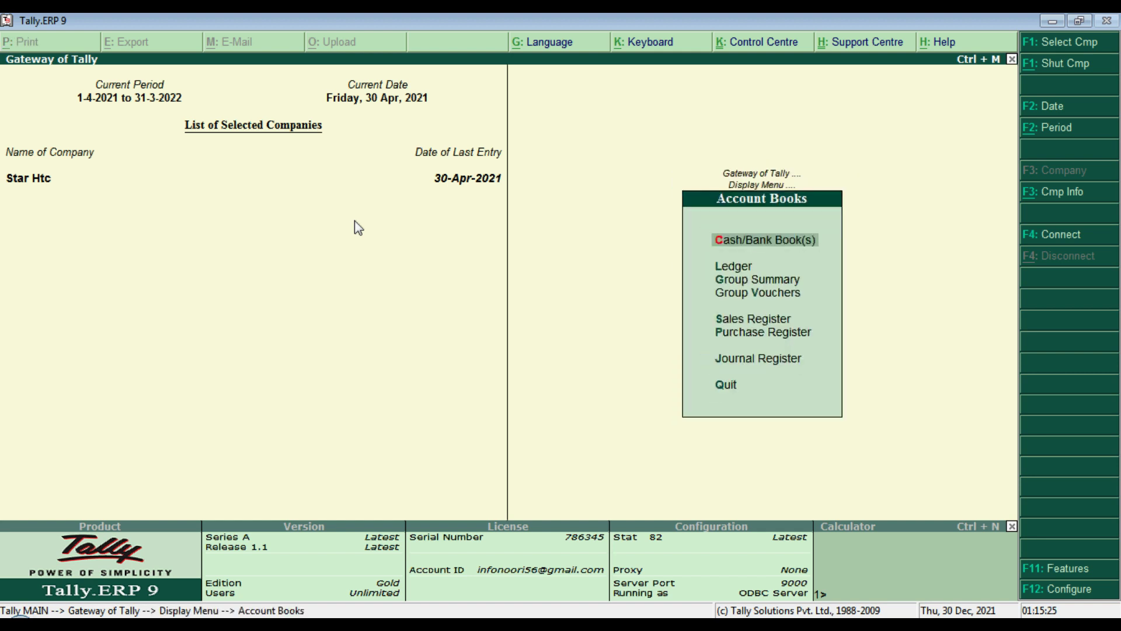
text(l)
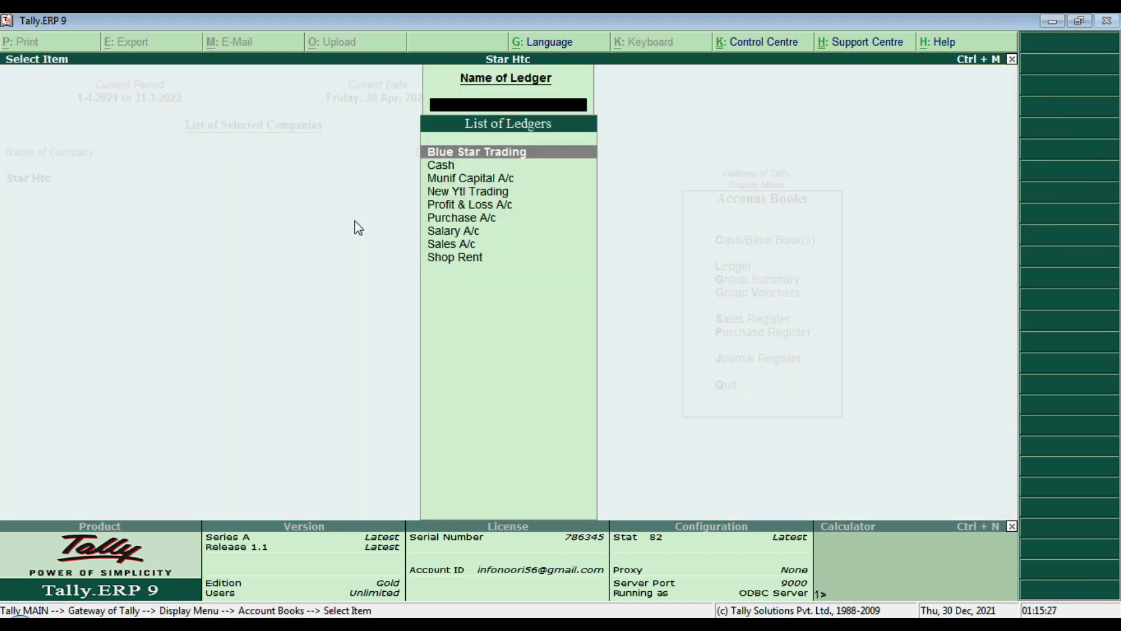
text(Sal)
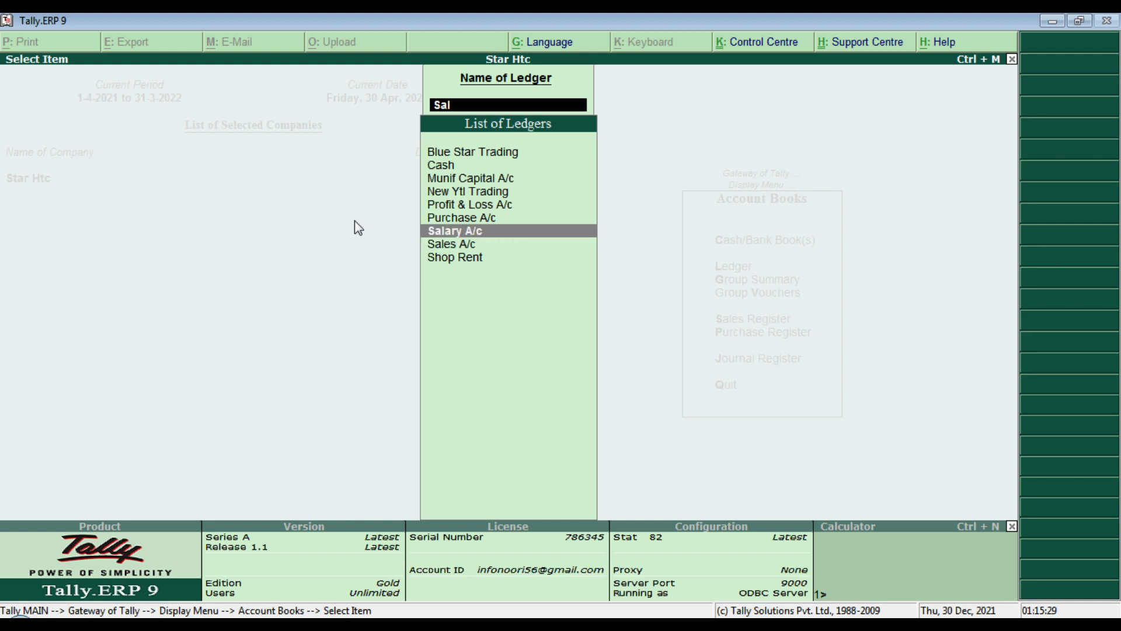
key(Return)
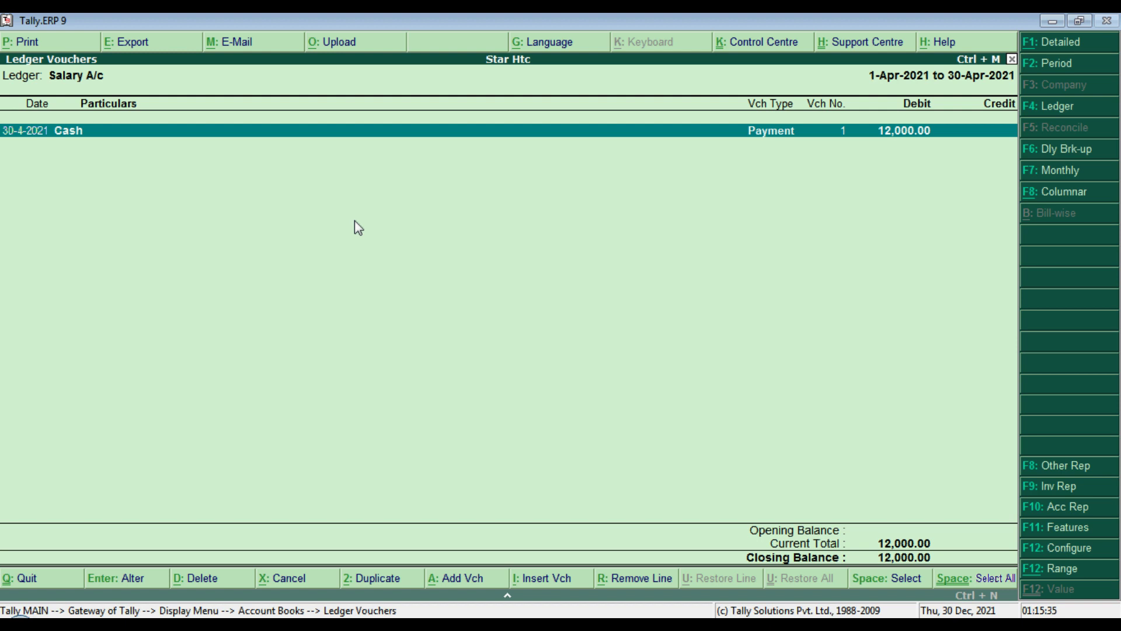
key(Escape)
key(Escape)
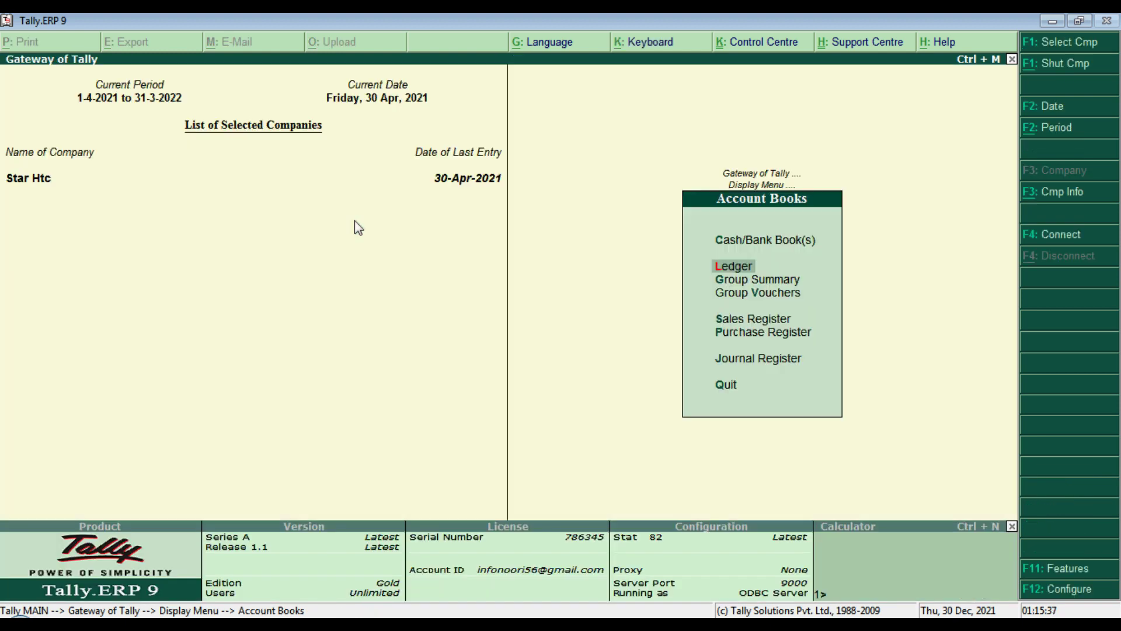
key(Escape)
key(Home)
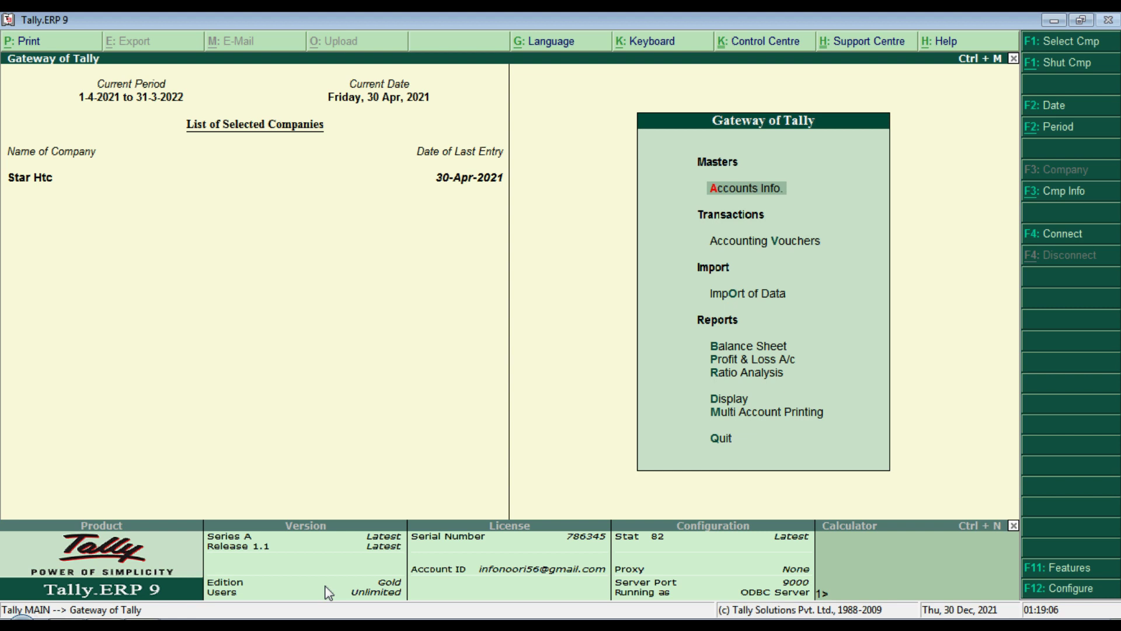
key(alt+Tab)
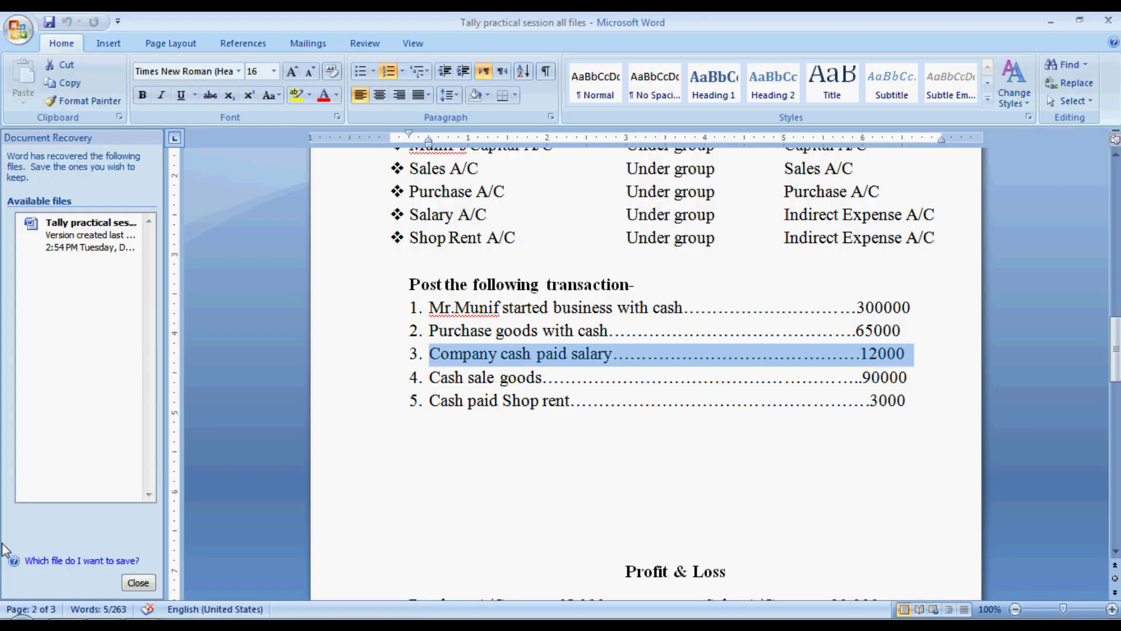
click(431, 377)
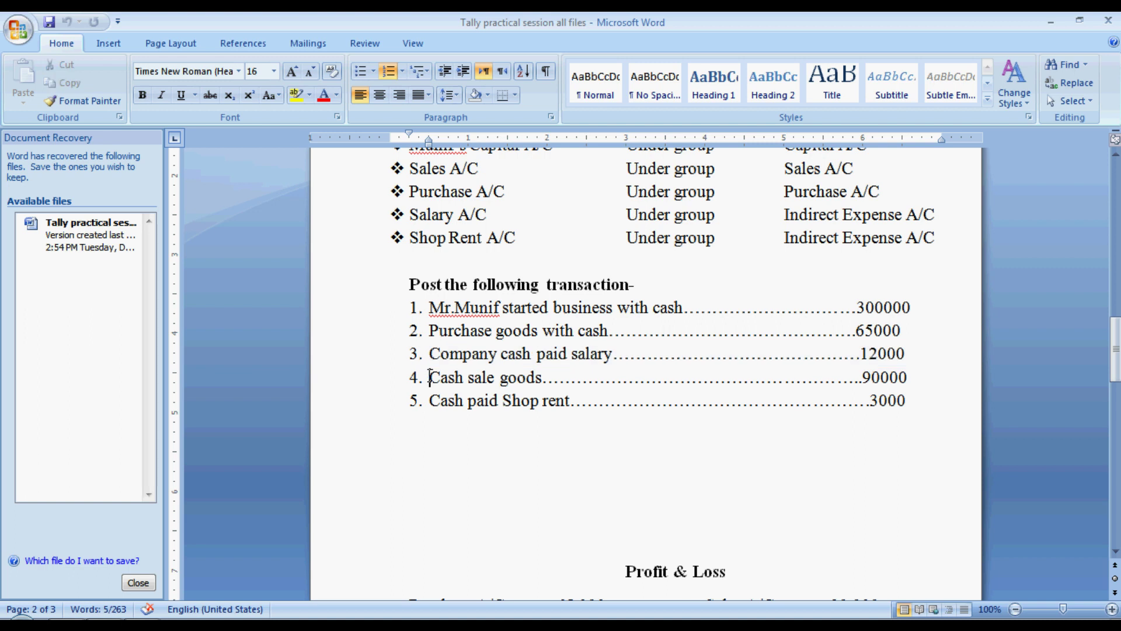
drag(431, 377, 578, 373)
drag(467, 376, 909, 377)
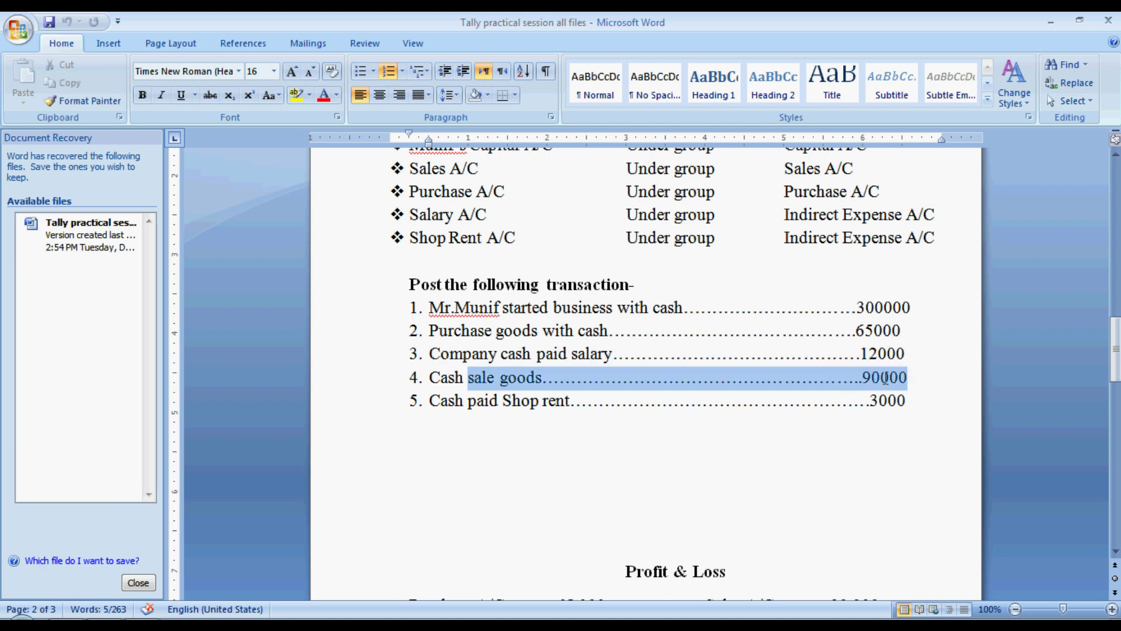
double_click(429, 376)
click(429, 377)
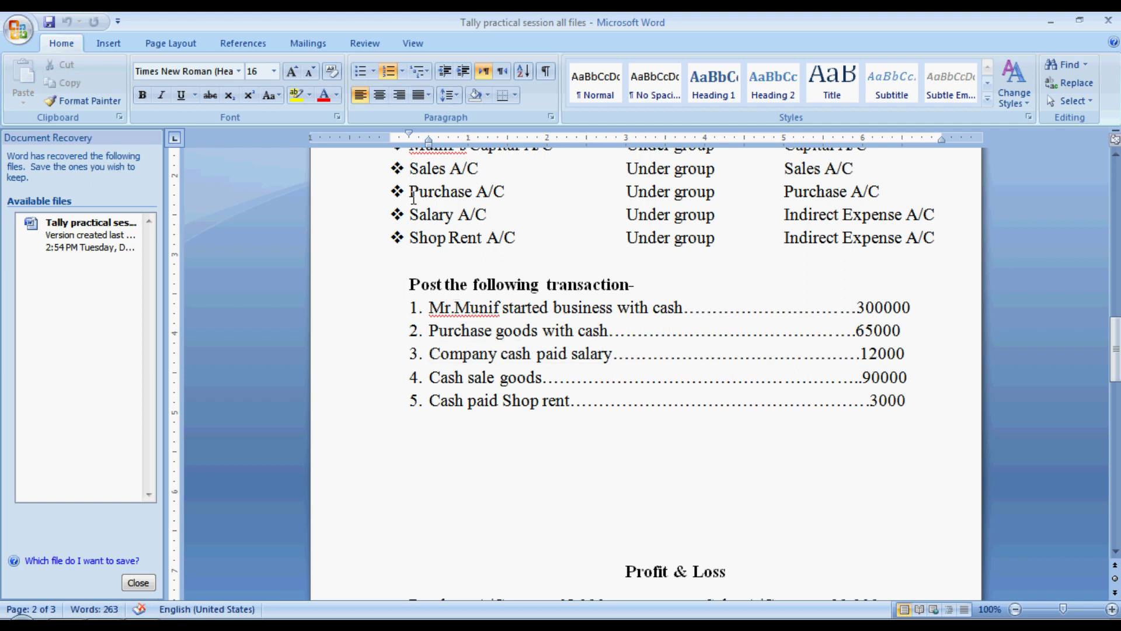
drag(410, 168, 479, 170)
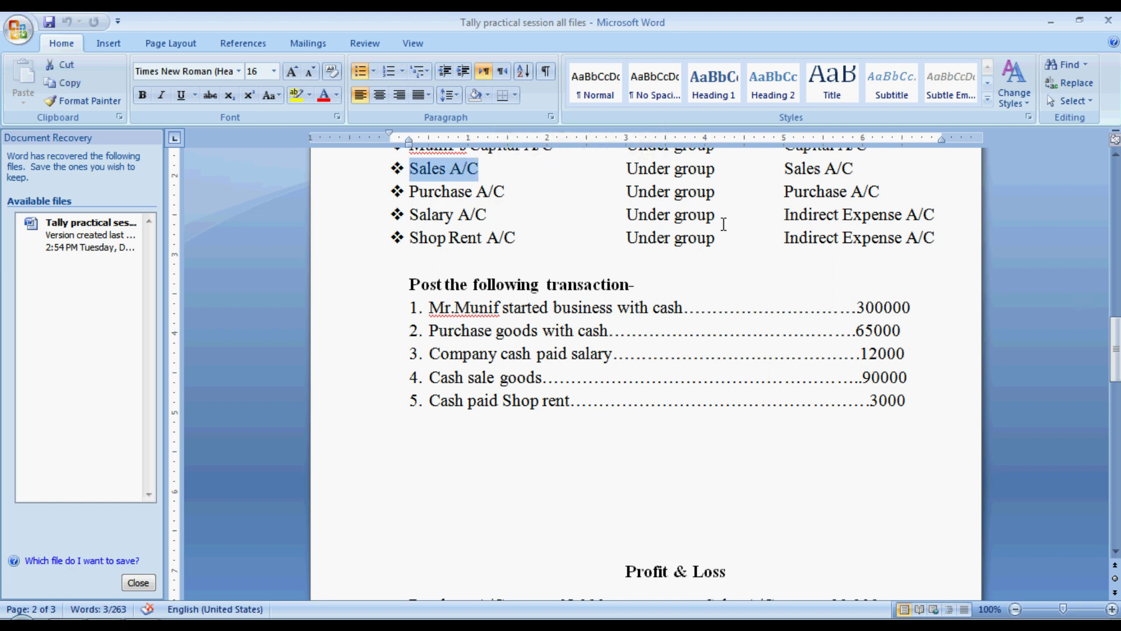
drag(1115, 334, 1116, 429)
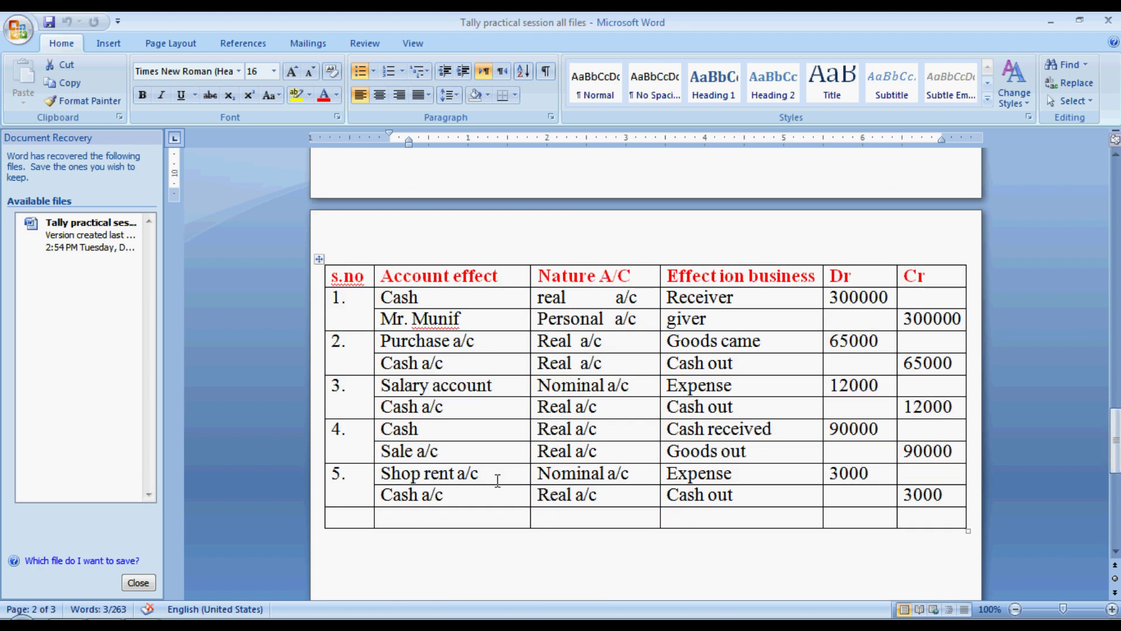
click(442, 431)
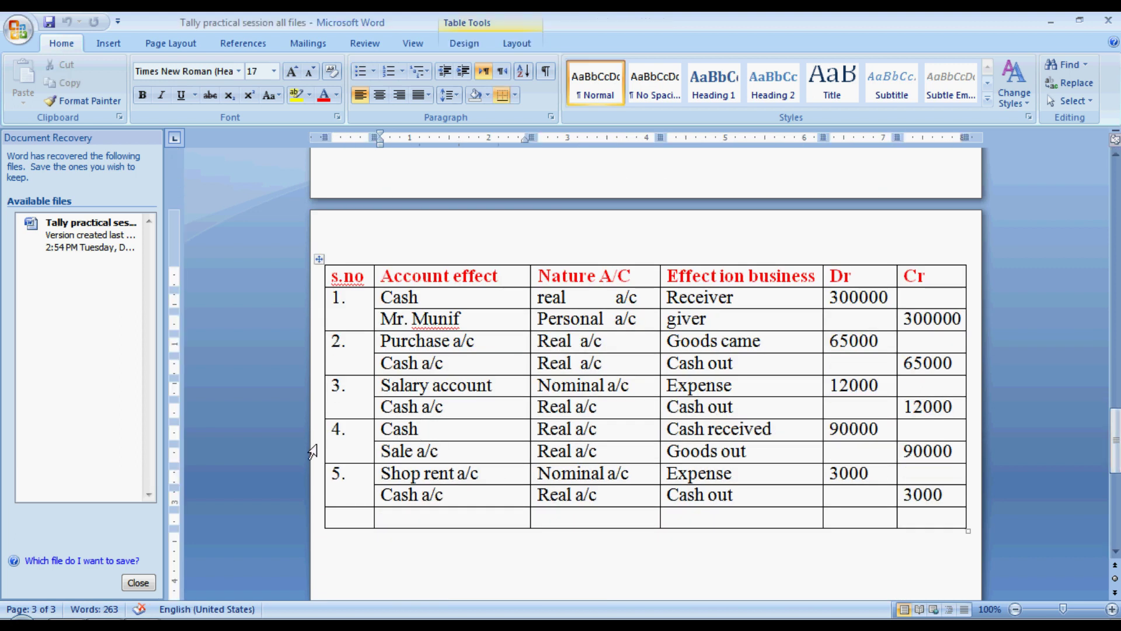
drag(358, 437, 996, 448)
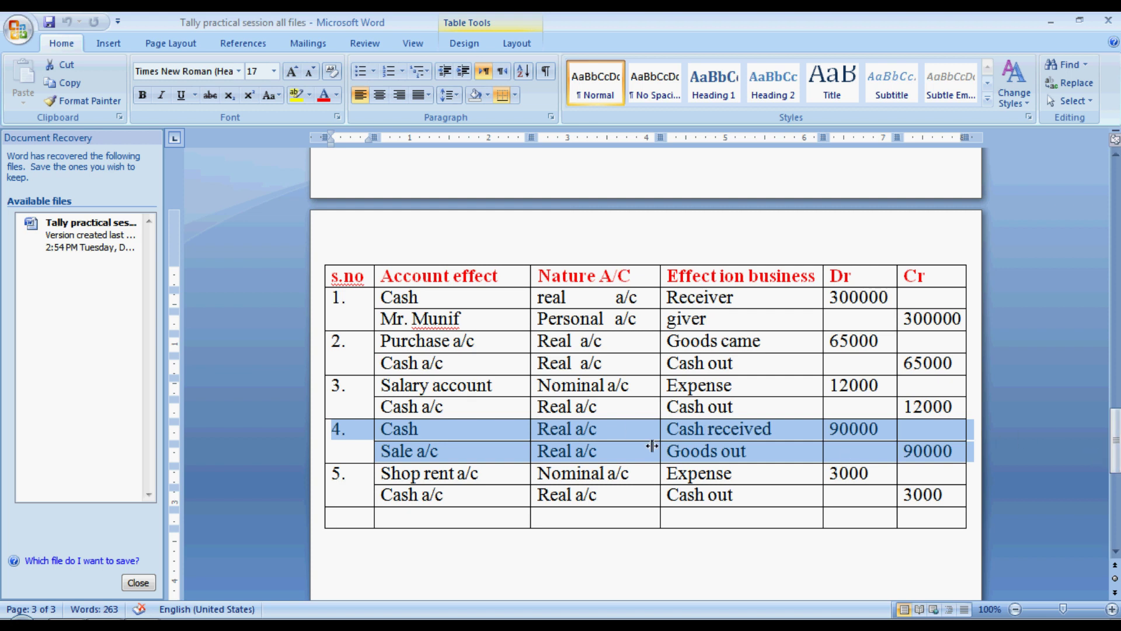
drag(1115, 455, 1092, 222)
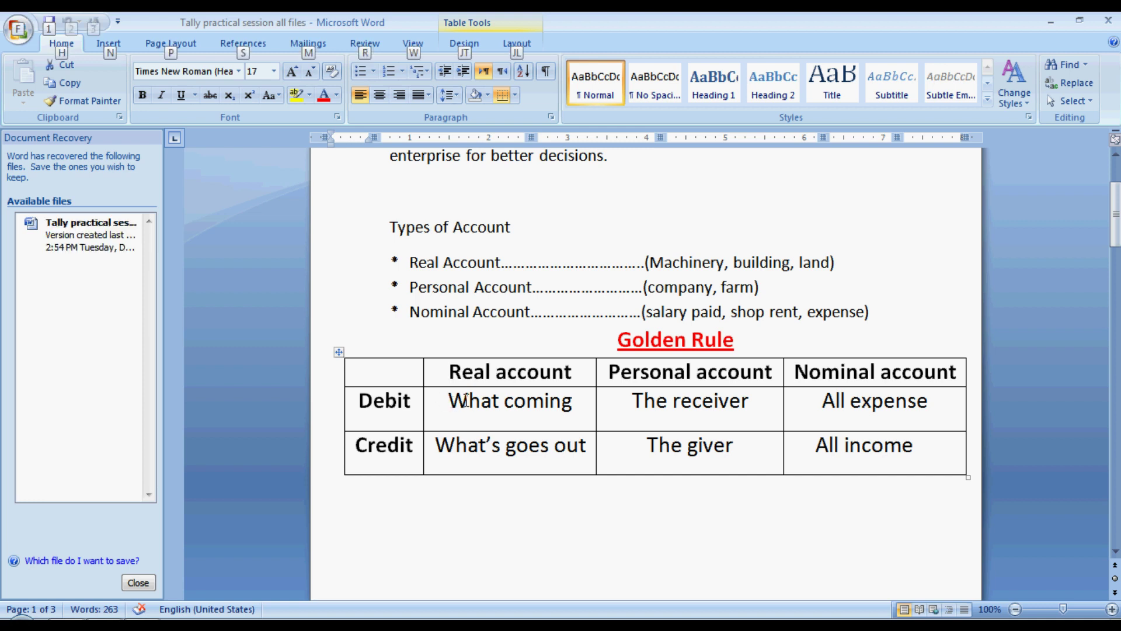
key(alt+Tab)
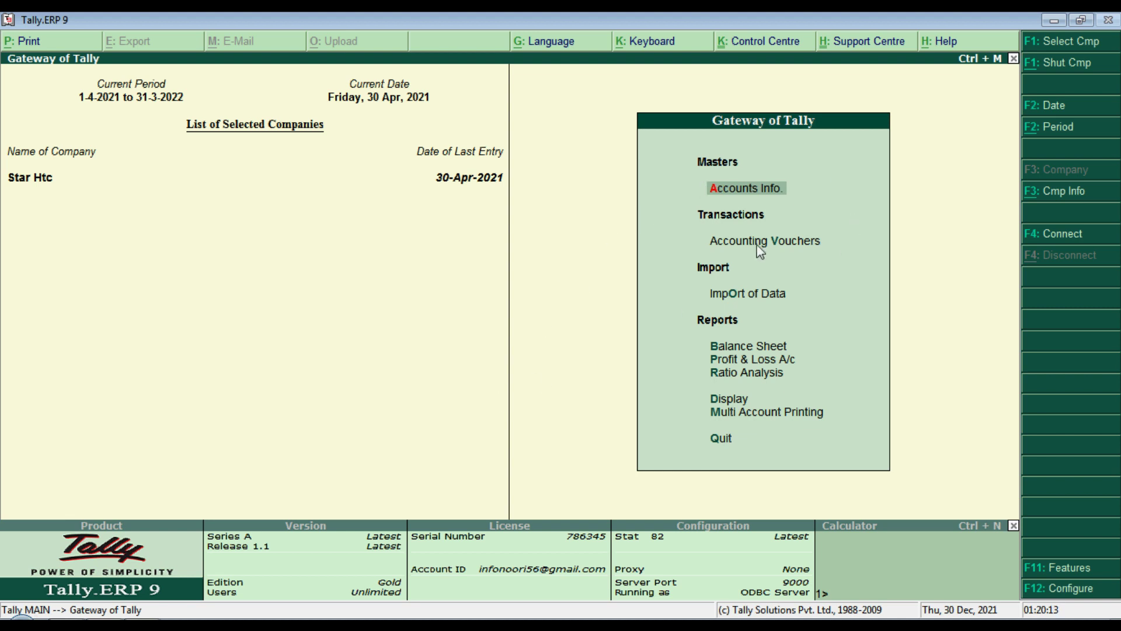
Step: Start a Sales voucher in Accounting Vouchers with voucher number 876500
click(780, 249)
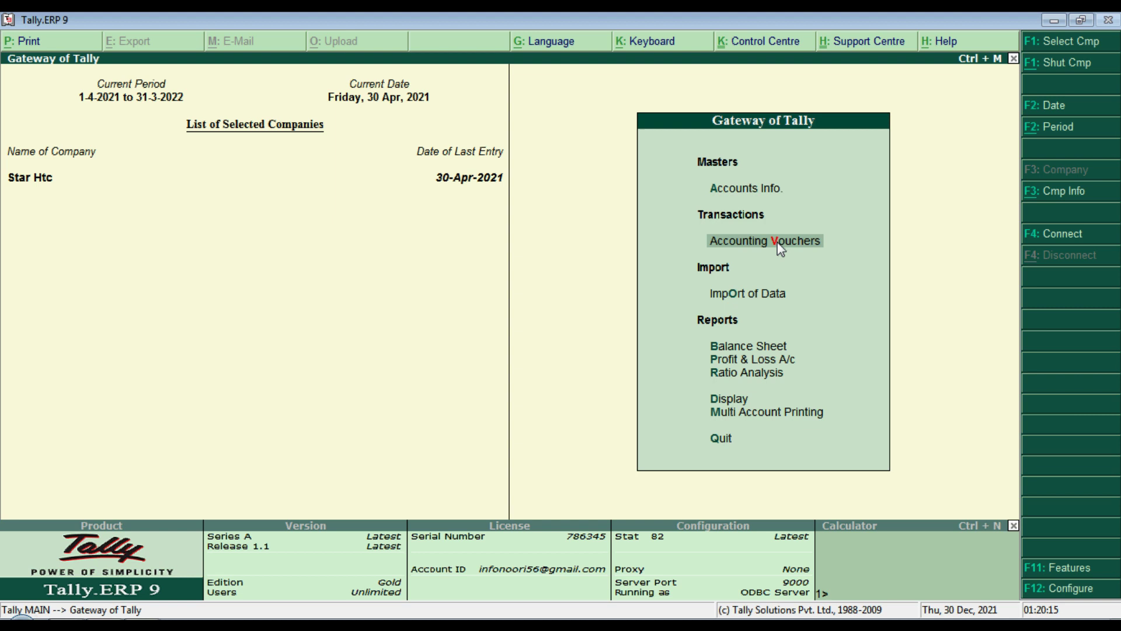
click(780, 250)
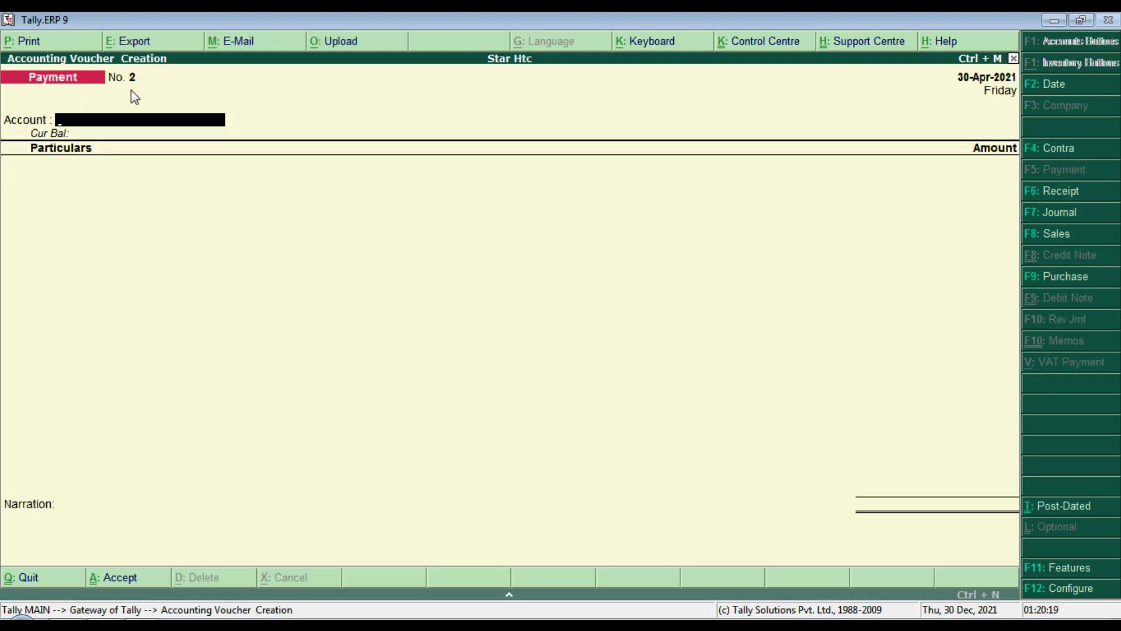
click(1055, 235)
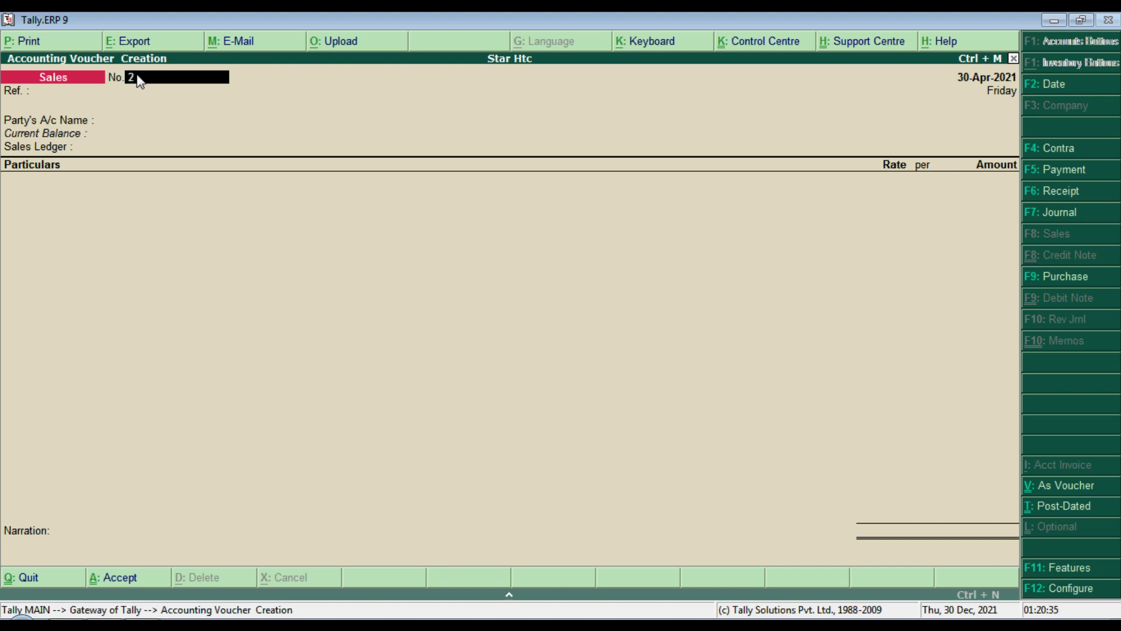
text(876500)
Step: Change the voucher date to 5-4 and enter reference number 00928
click(1052, 82)
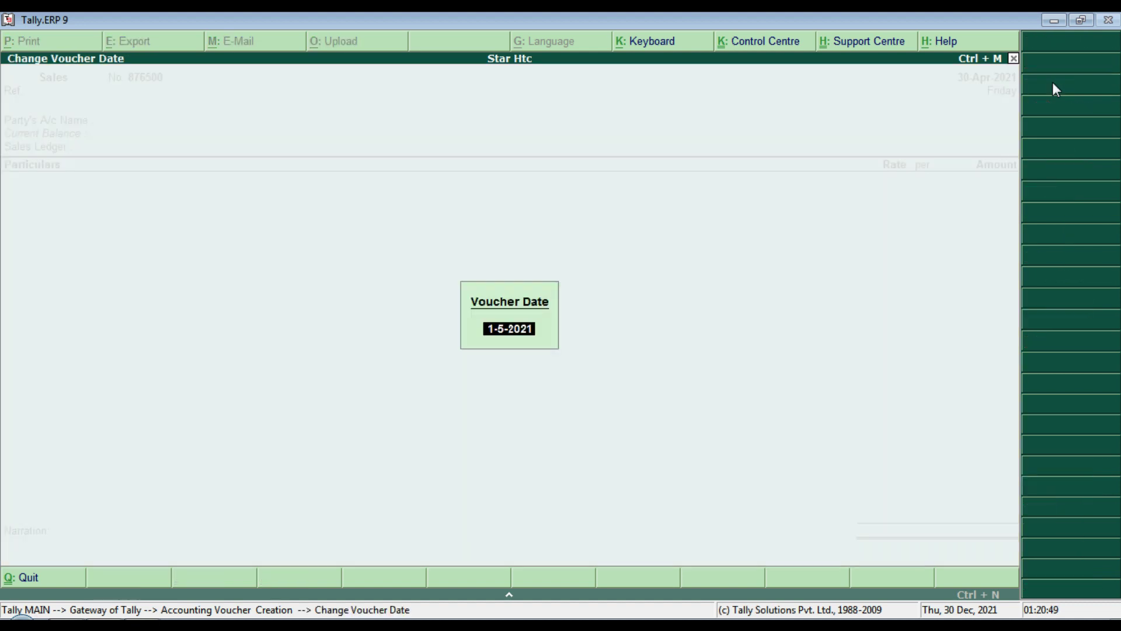
text(5-4)
key(Return)
key(Return)
key(Return)
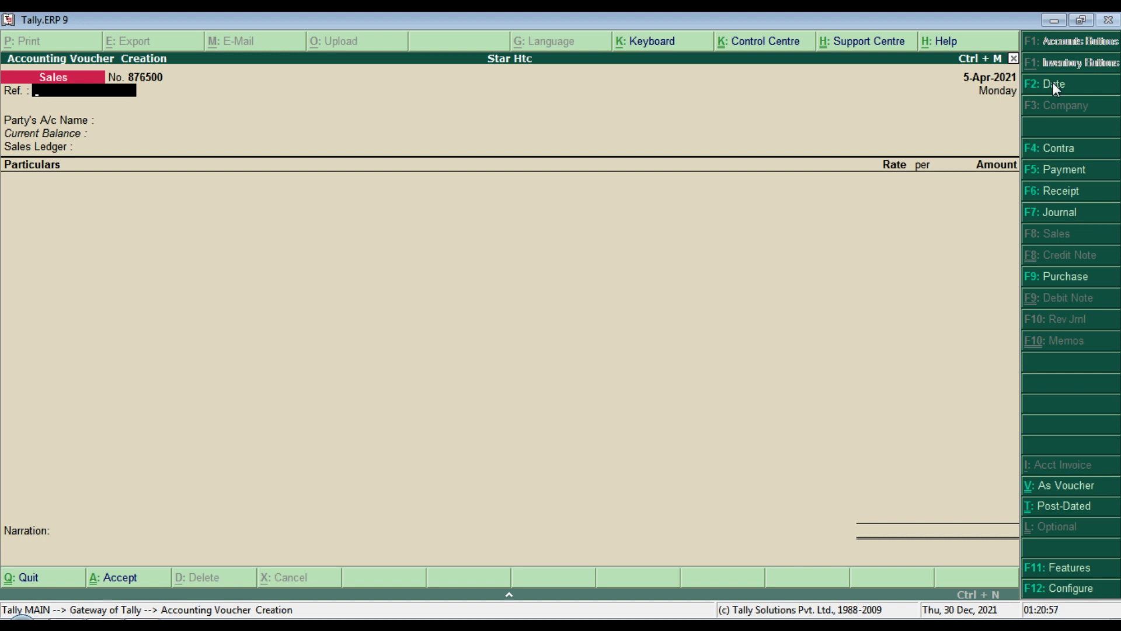
text(00928)
key(Return)
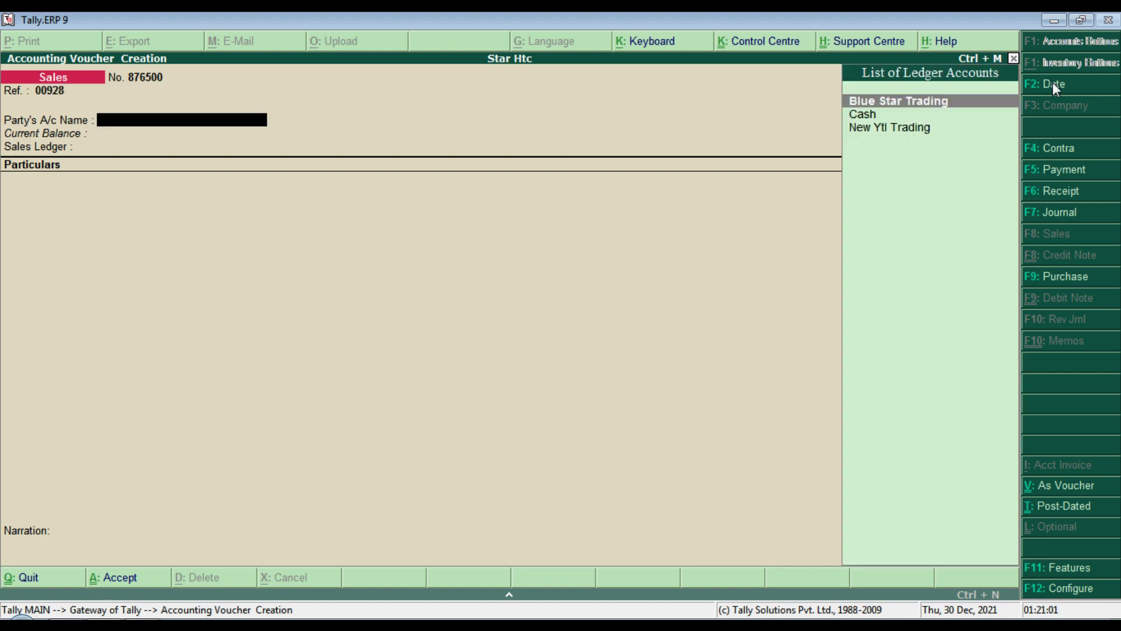
Step: Choose Cash as the party account and leave all despatch, order and buyer details blank
key(Down)
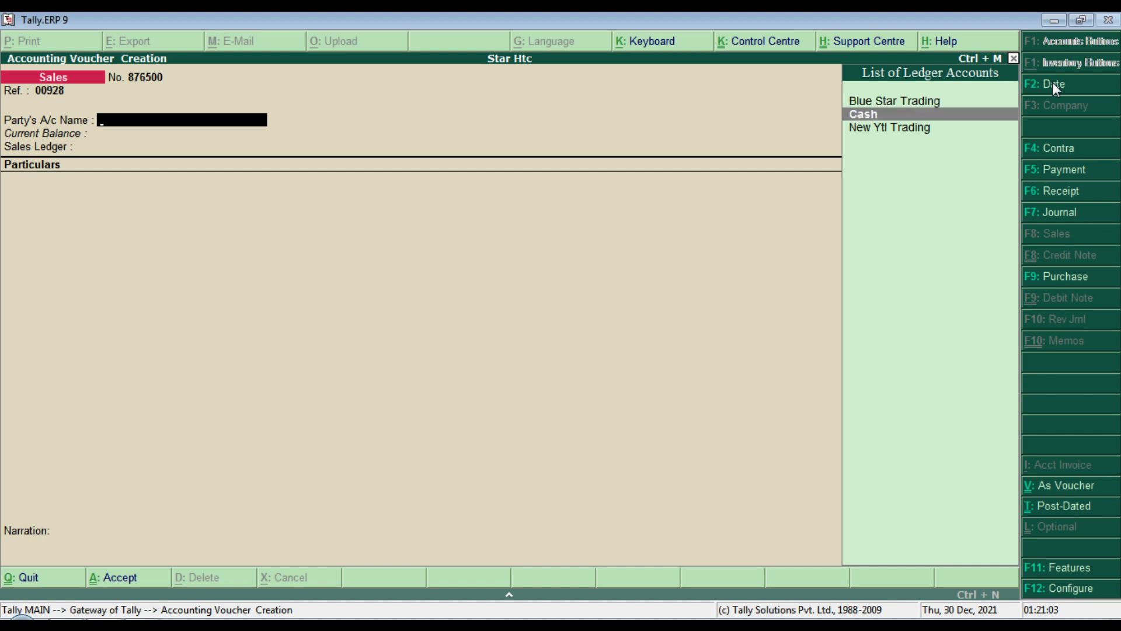
key(Return)
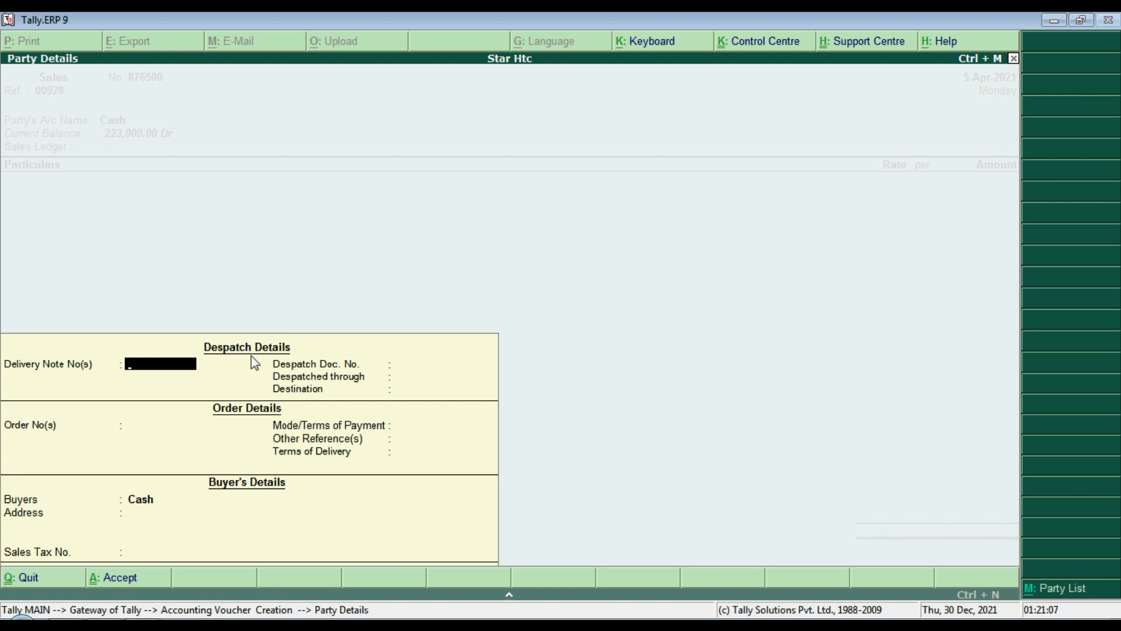
key(Return)
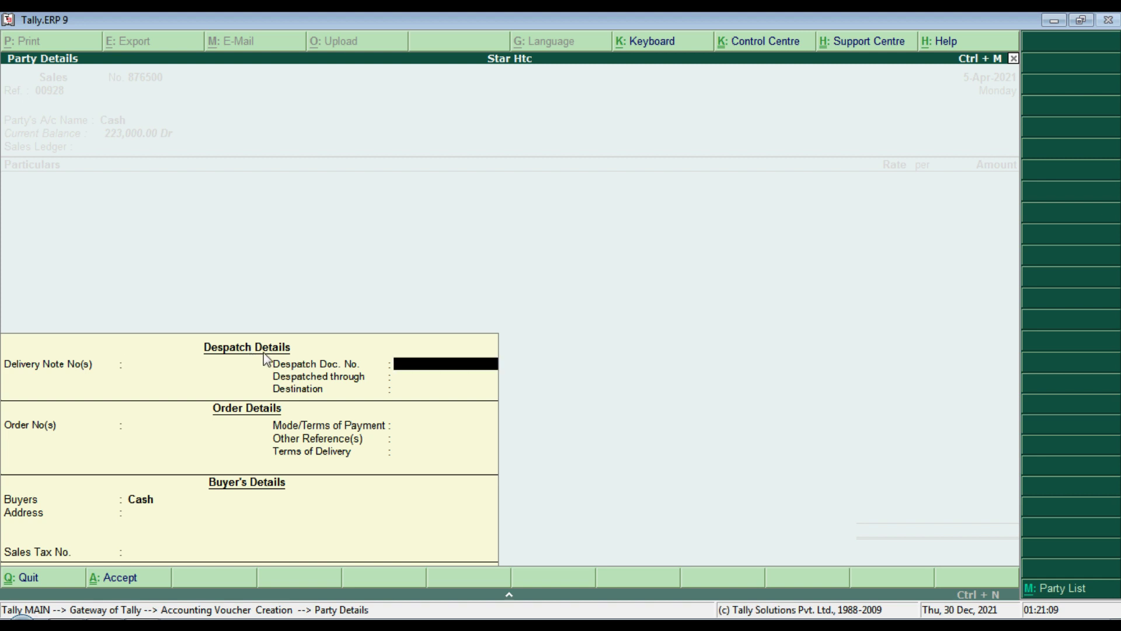
key(Return)
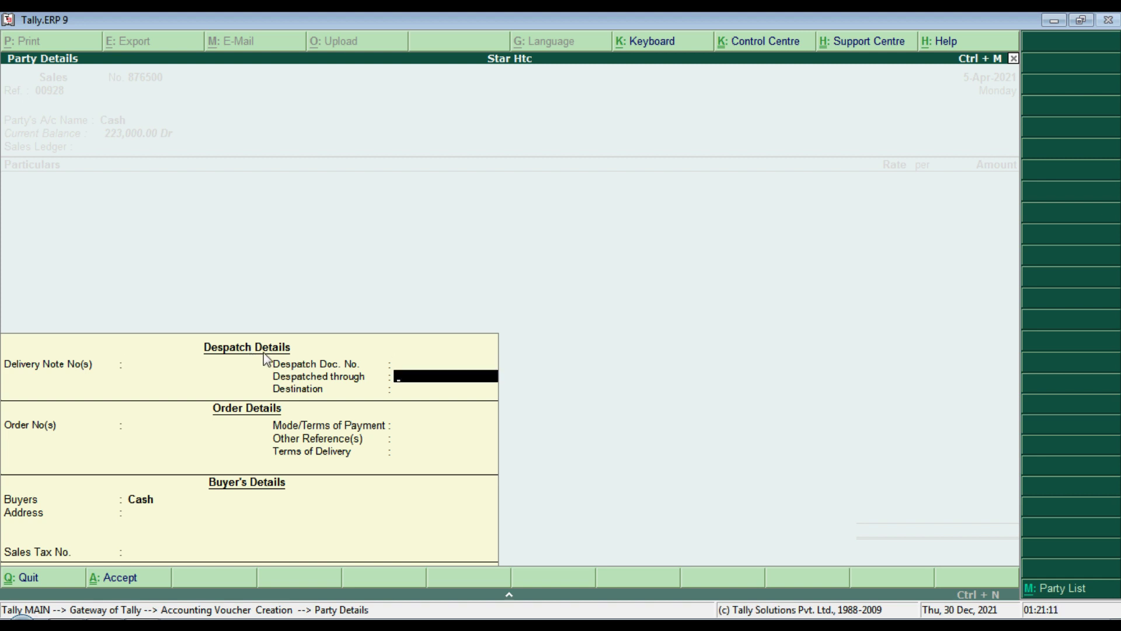
key(Return)
key(Return)
key(Return)
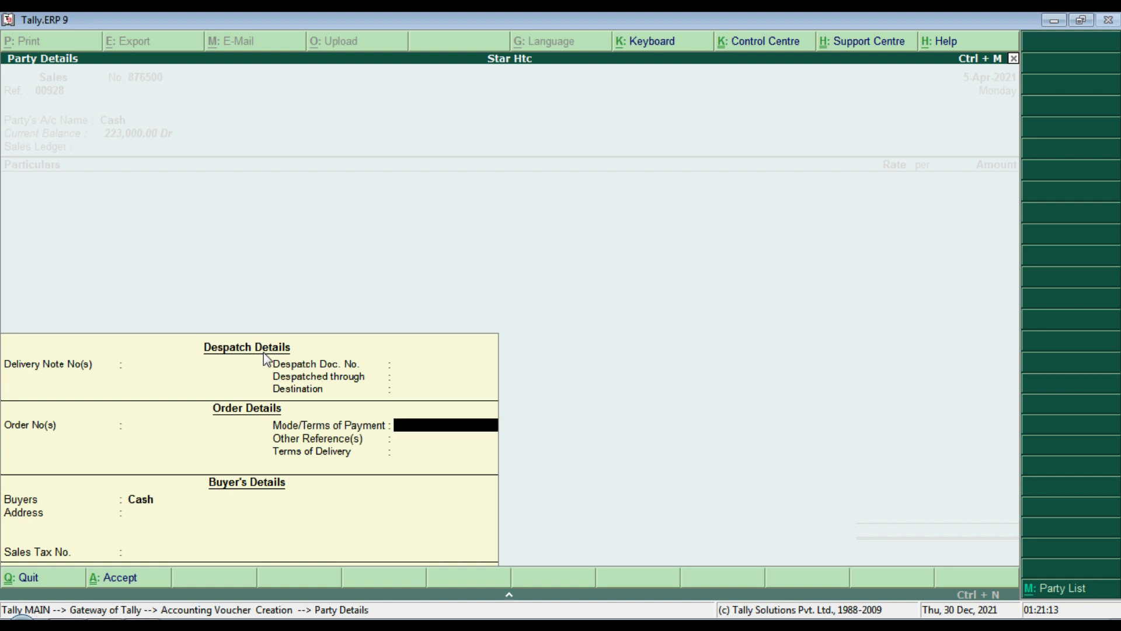
key(Return)
key(Return)
key(Return)
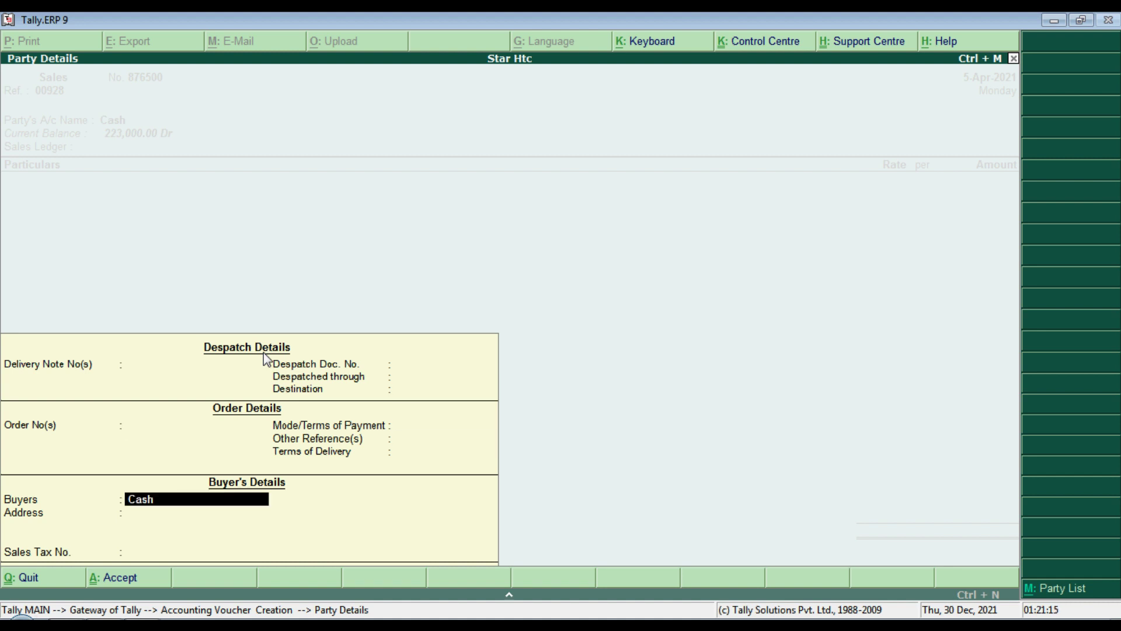
key(Return)
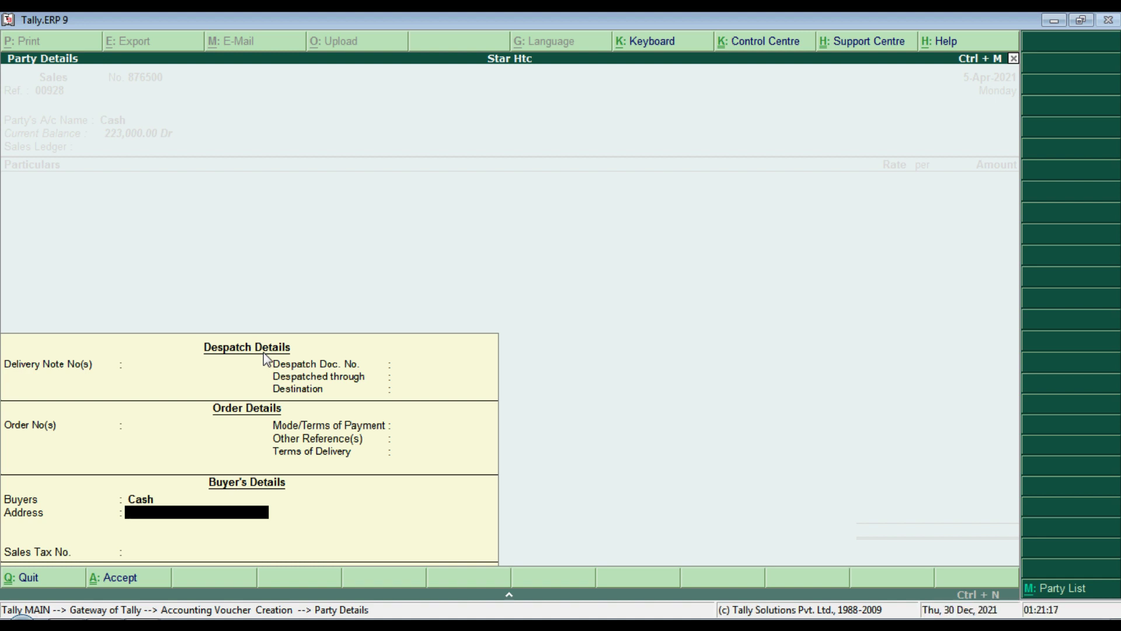
key(Return)
key(Return)
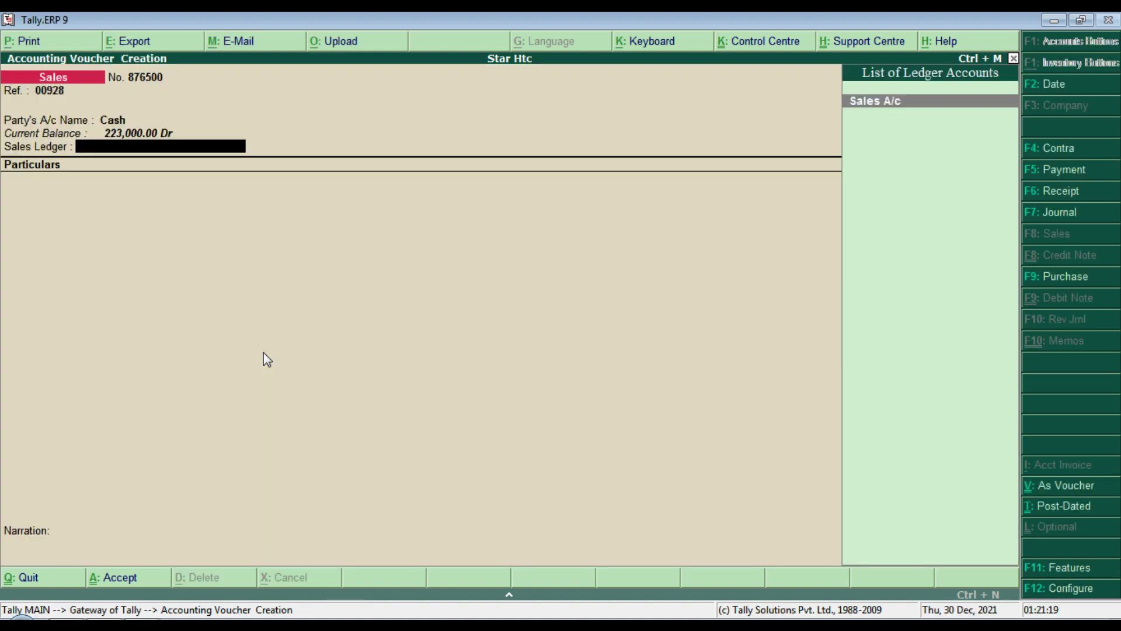
key(Return)
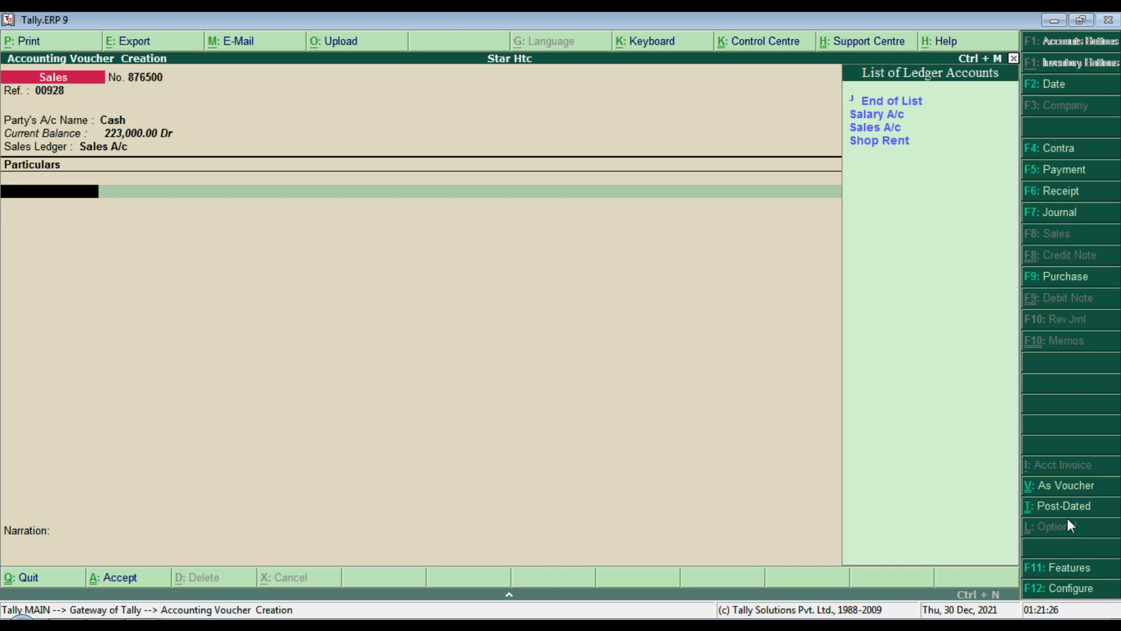
Step: Switch to voucher mode and debit Cash 90000, checking the amount in the Word notes
click(1057, 484)
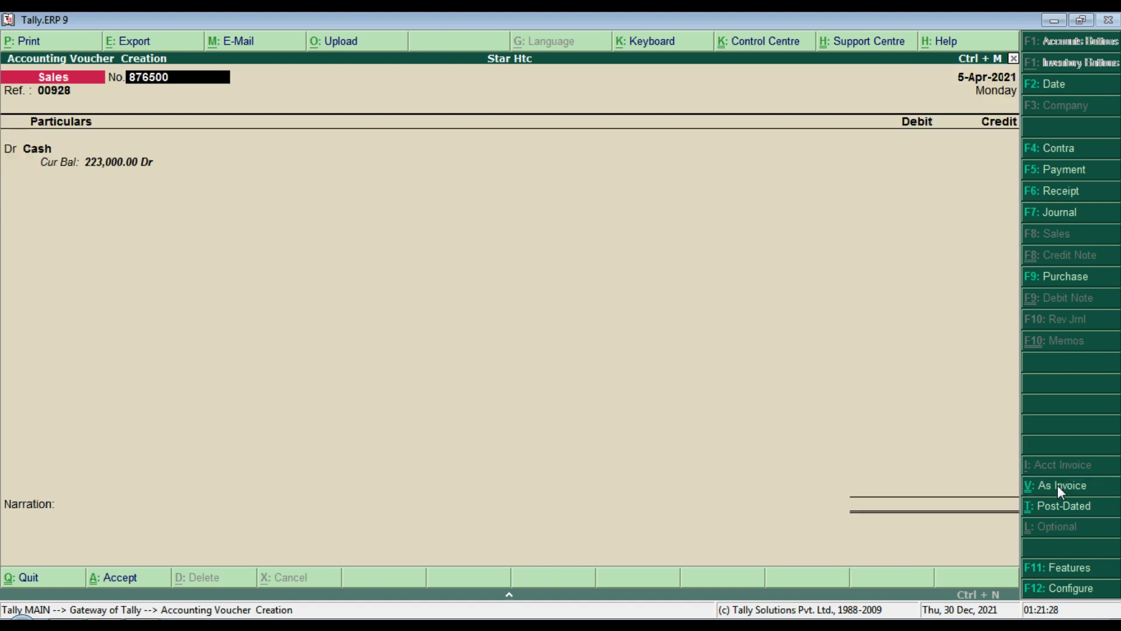
key(Return)
key(Return)
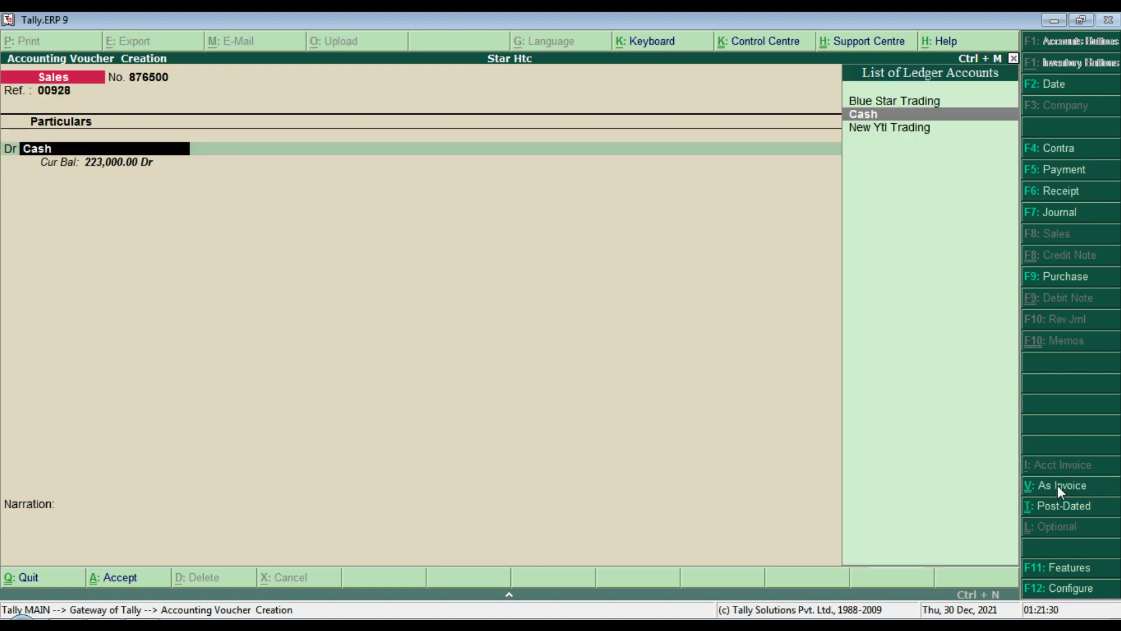
key(Return)
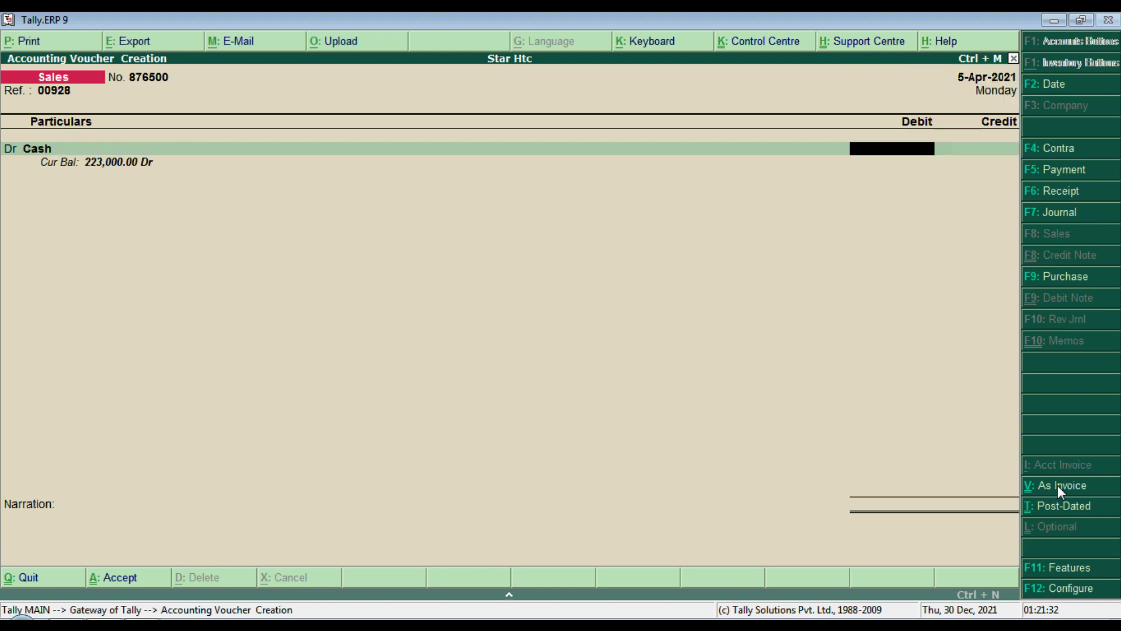
text(x)
key(alt+Tab)
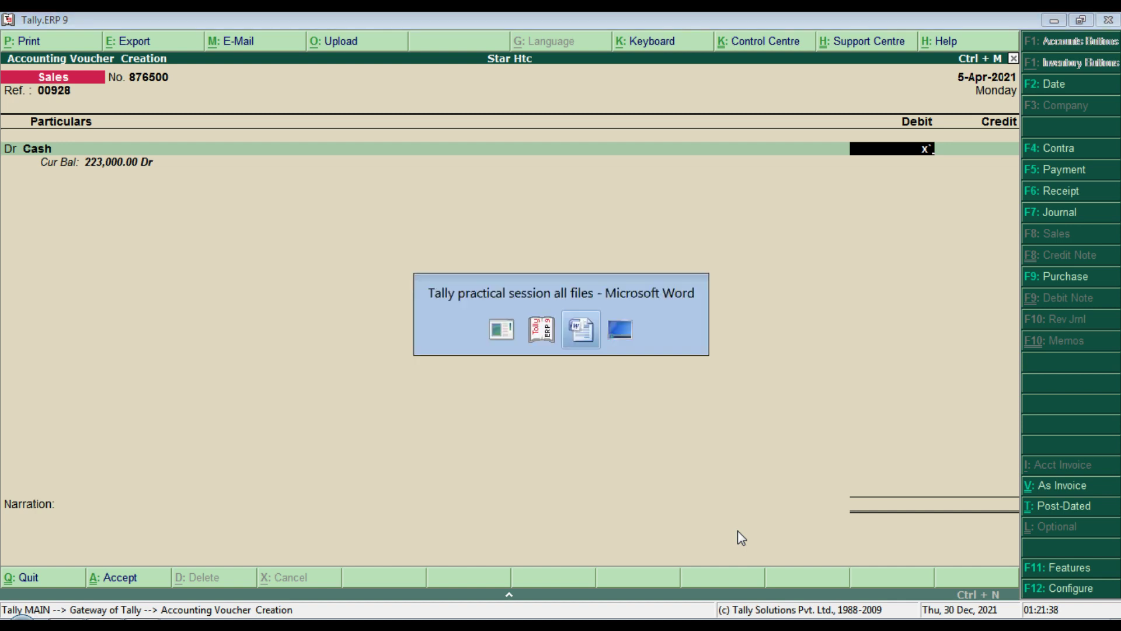
drag(1115, 213, 1115, 454)
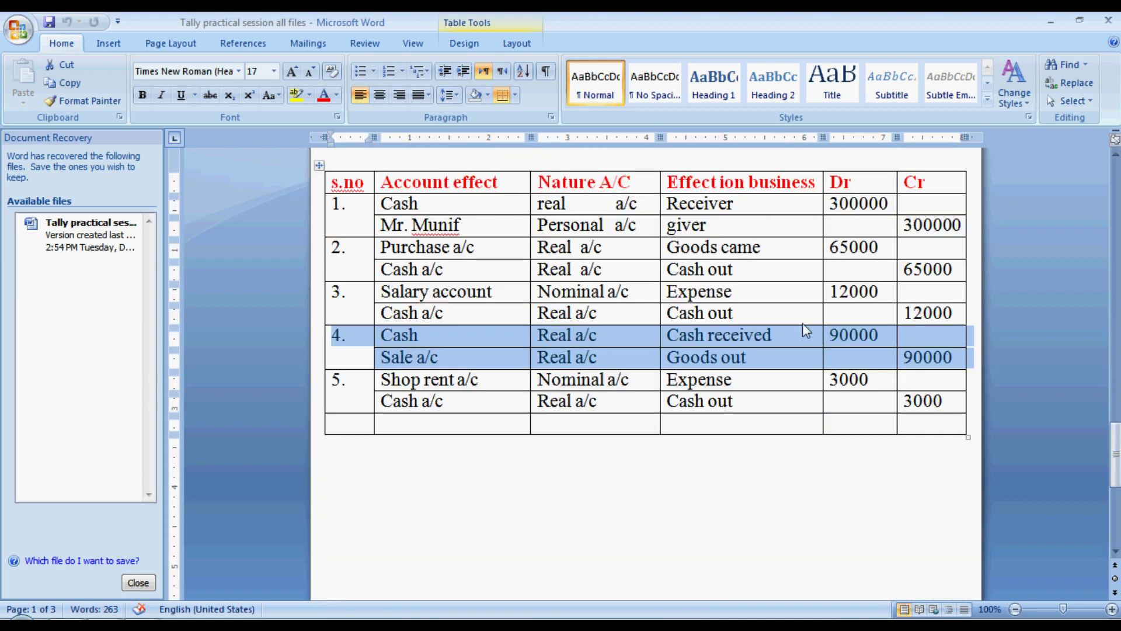
click(869, 342)
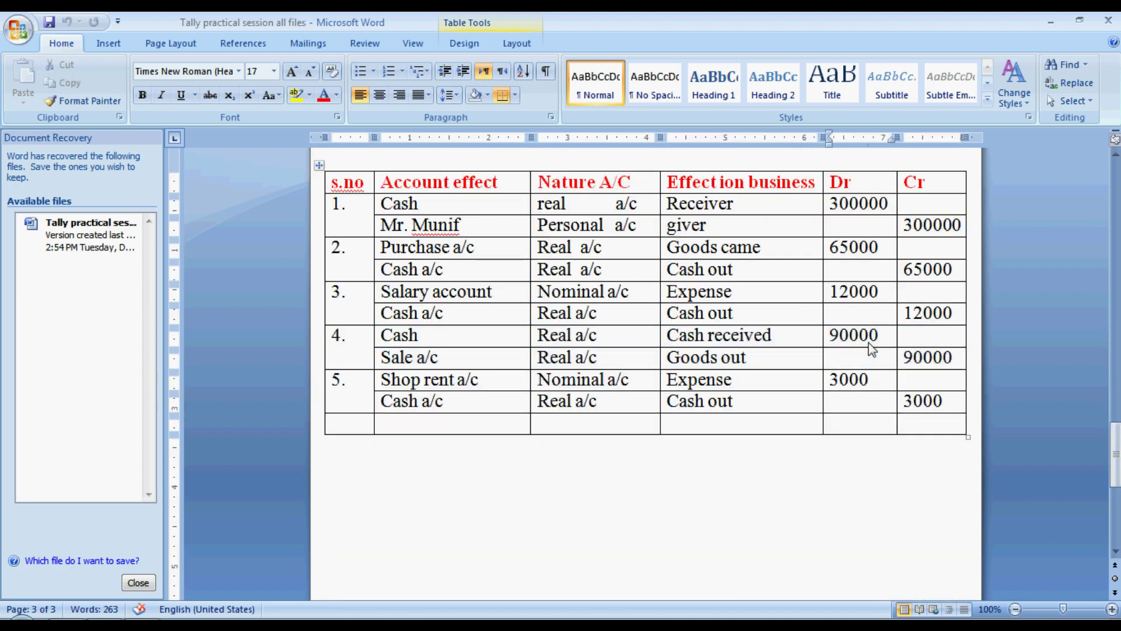
key(alt+Tab)
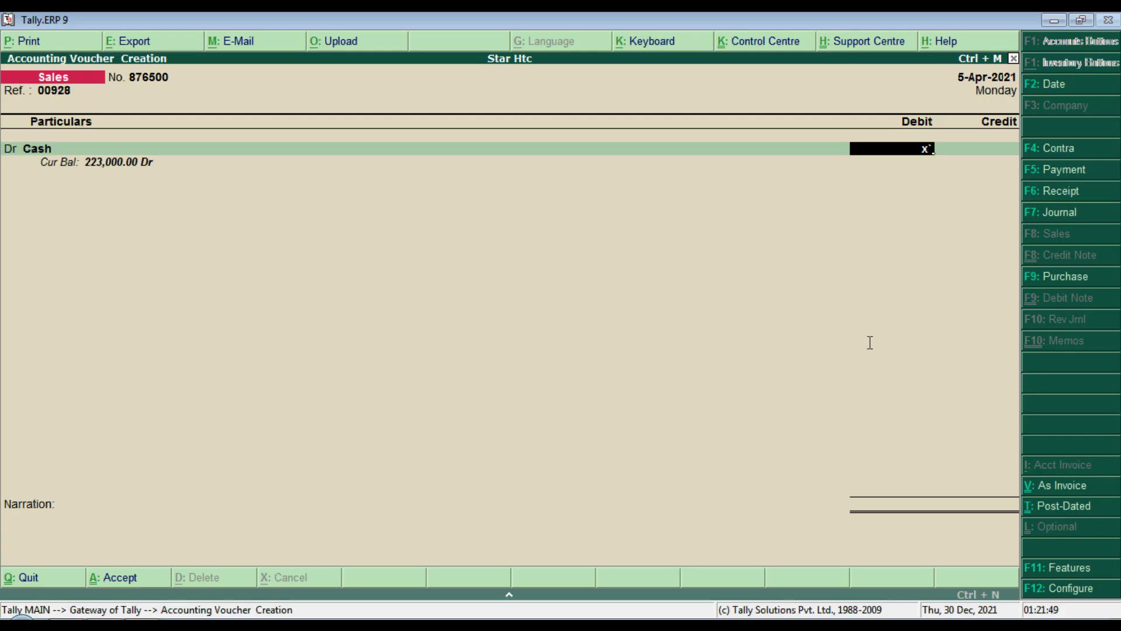
key(BackSpace)
key(BackSpace)
text(90000)
key(Return)
key(Return)
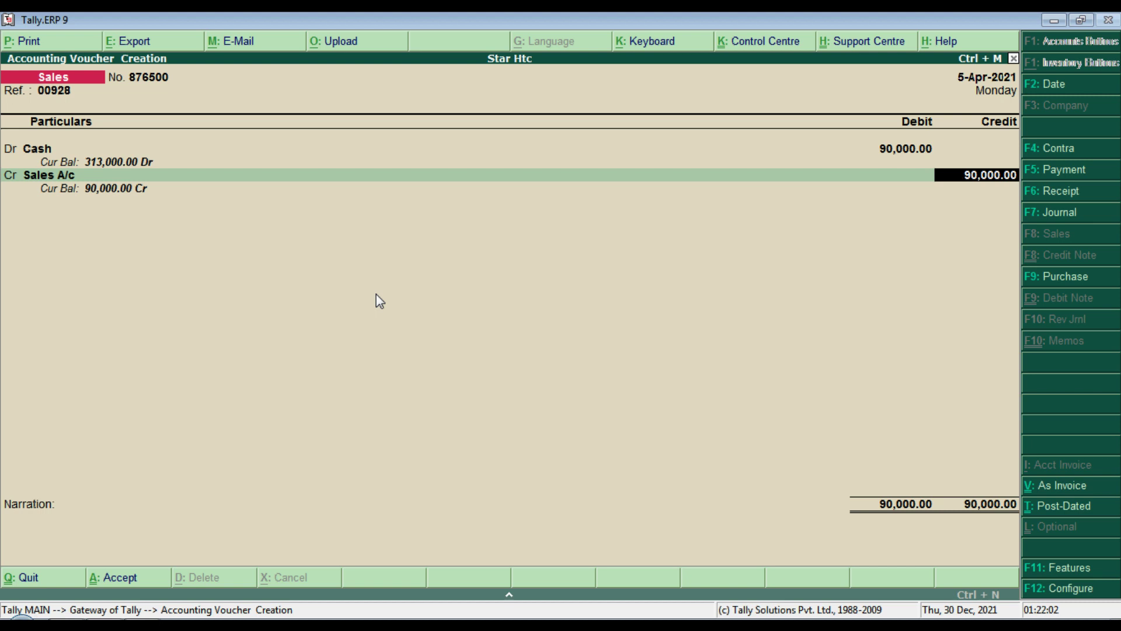
Step: Credit Sales A/c 90000 after checking entry 4's accounts in the Word table
key(alt+Tab)
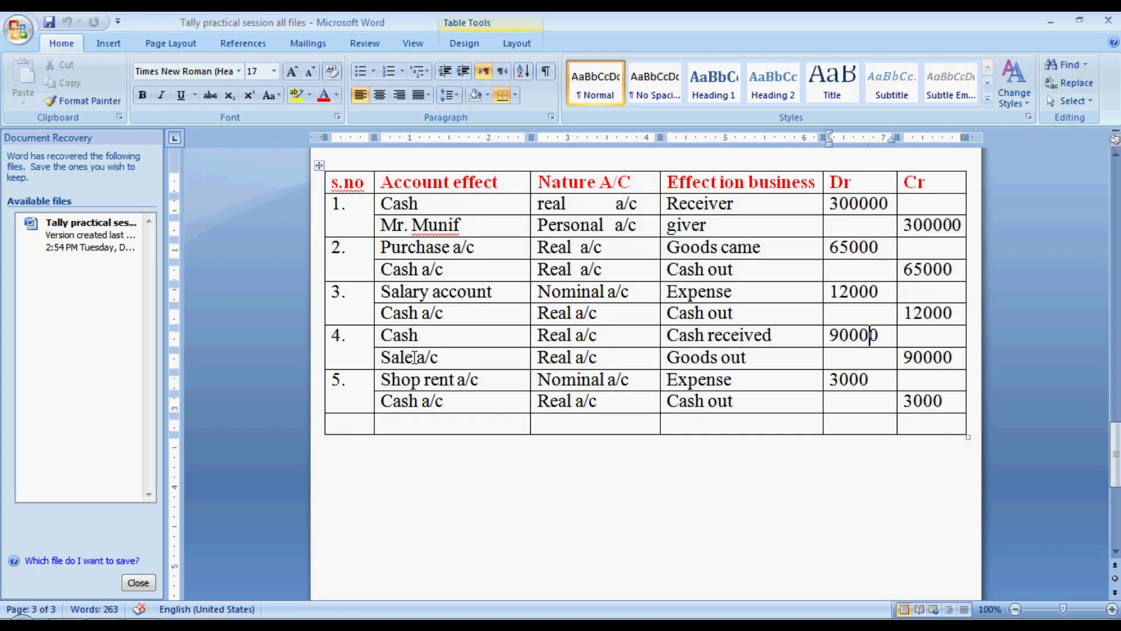
click(433, 337)
key(alt+Tab)
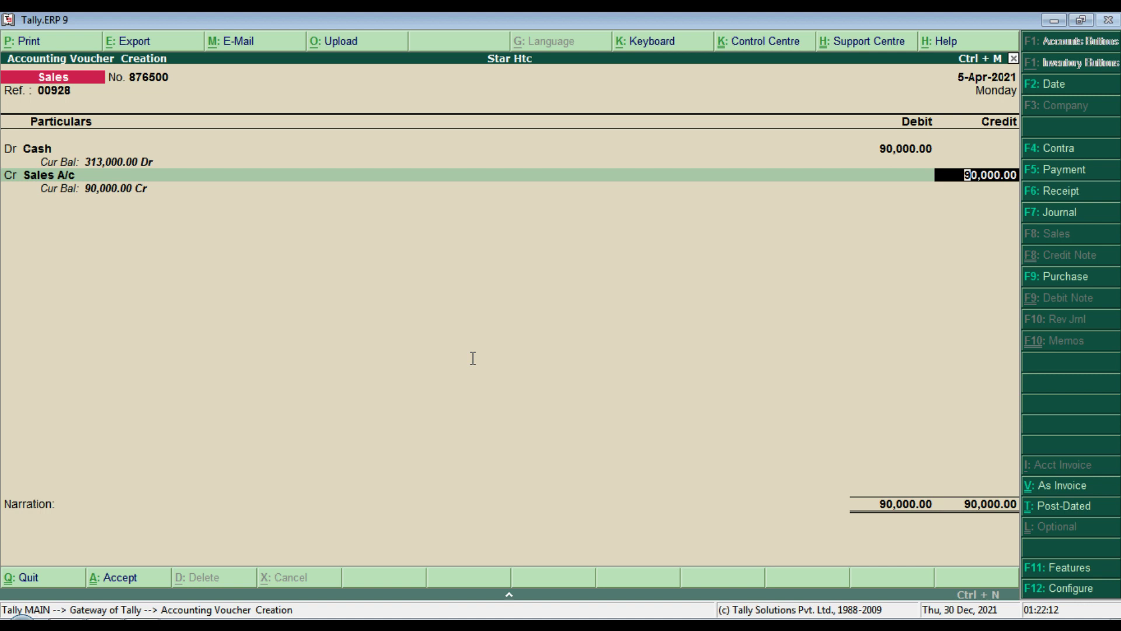
key(Return)
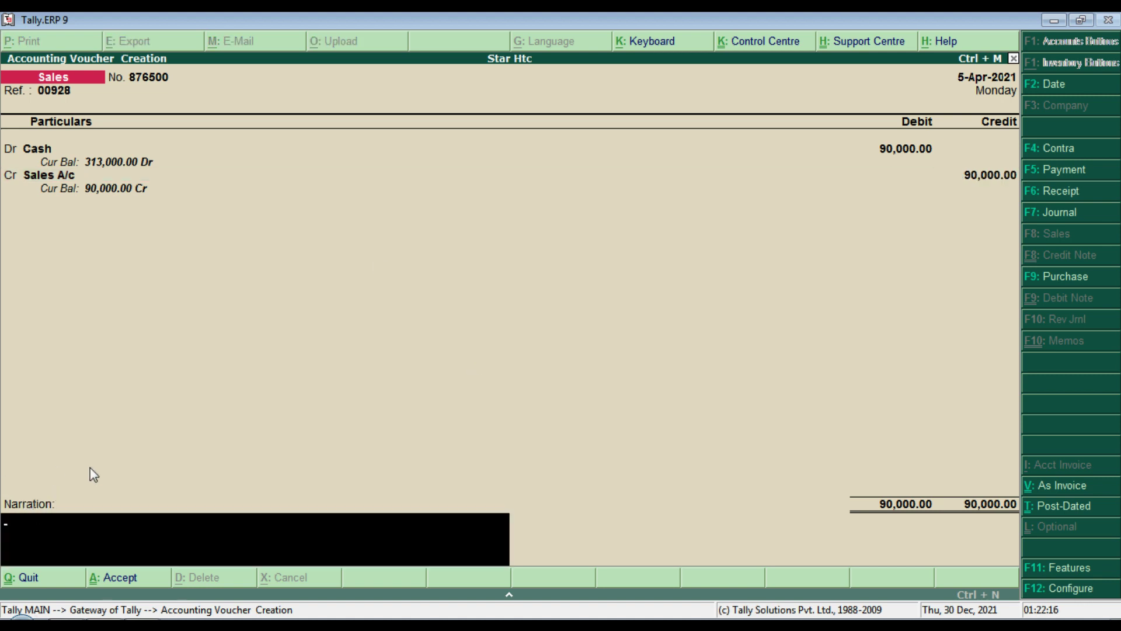
Step: Add the narration 'goods sold', save the voucher and quit to the Gateway of Tally
text(good so)
key(BackSpace)
key(BackSpace)
text(s)
key(BackSpace)
text(s sold)
key(Return)
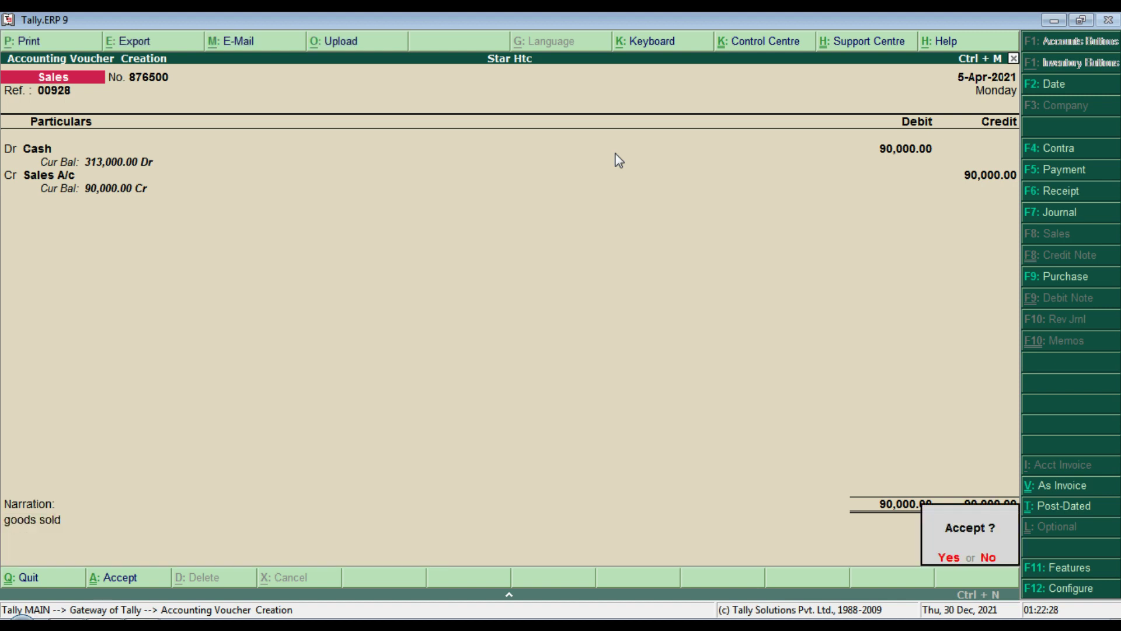
key(y)
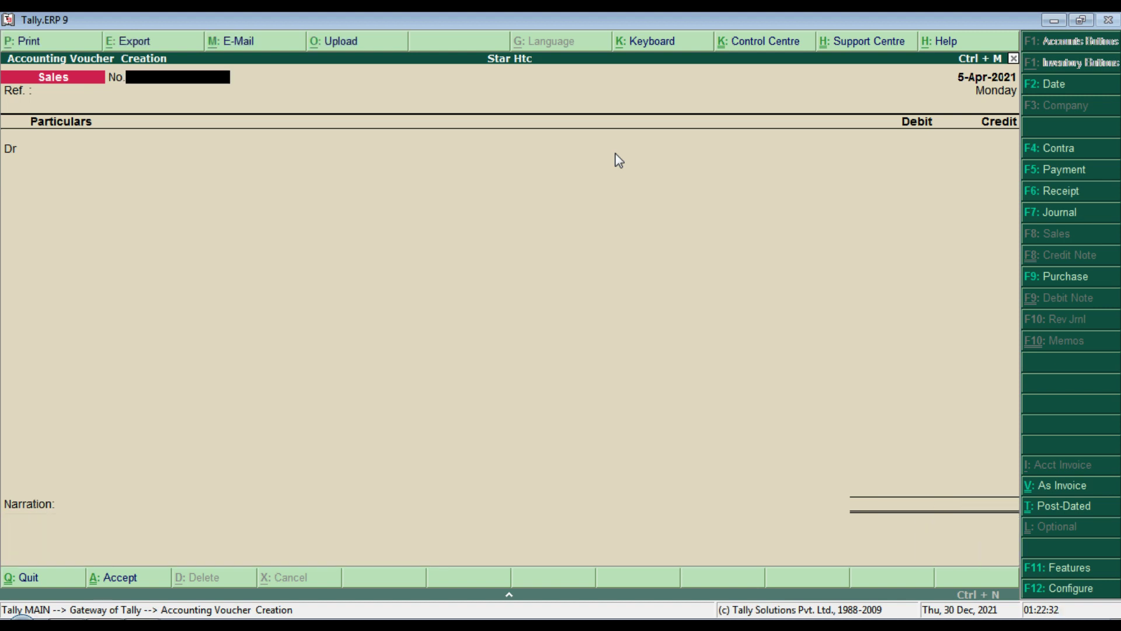
key(Escape)
key(Return)
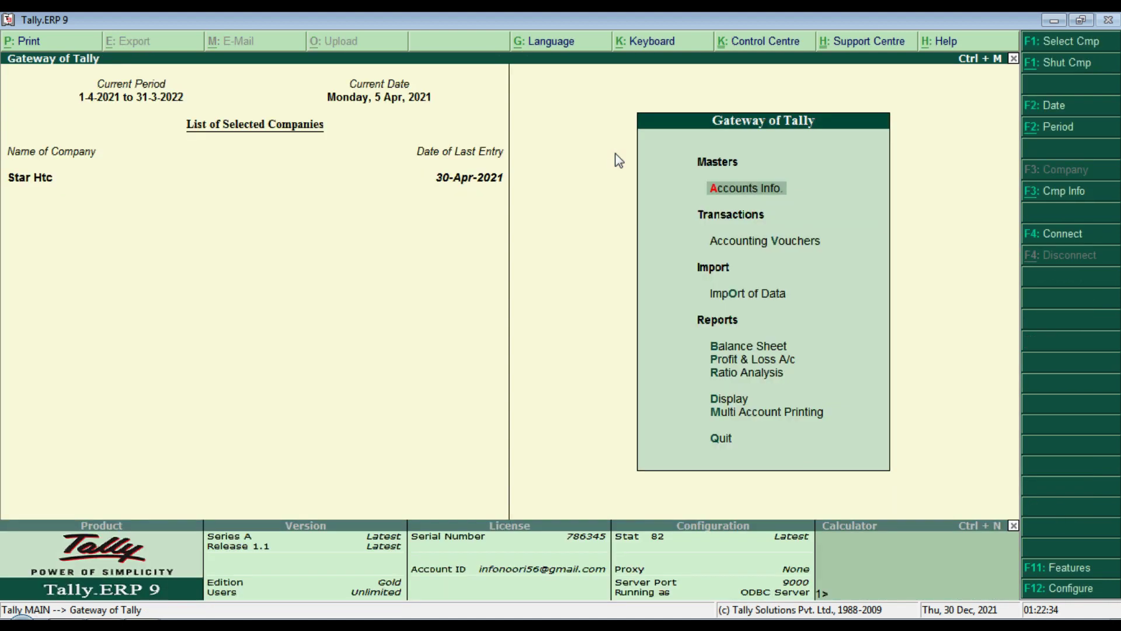
Step: View the Day Book with detailed voucher lines, then close it
key(d)
key(d)
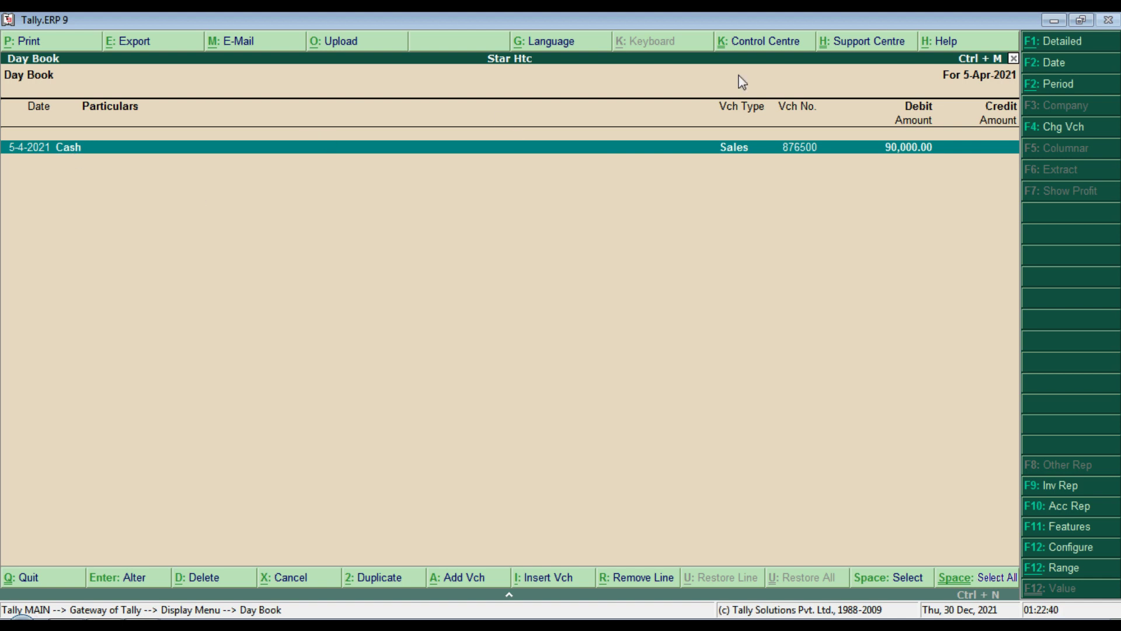
click(1072, 45)
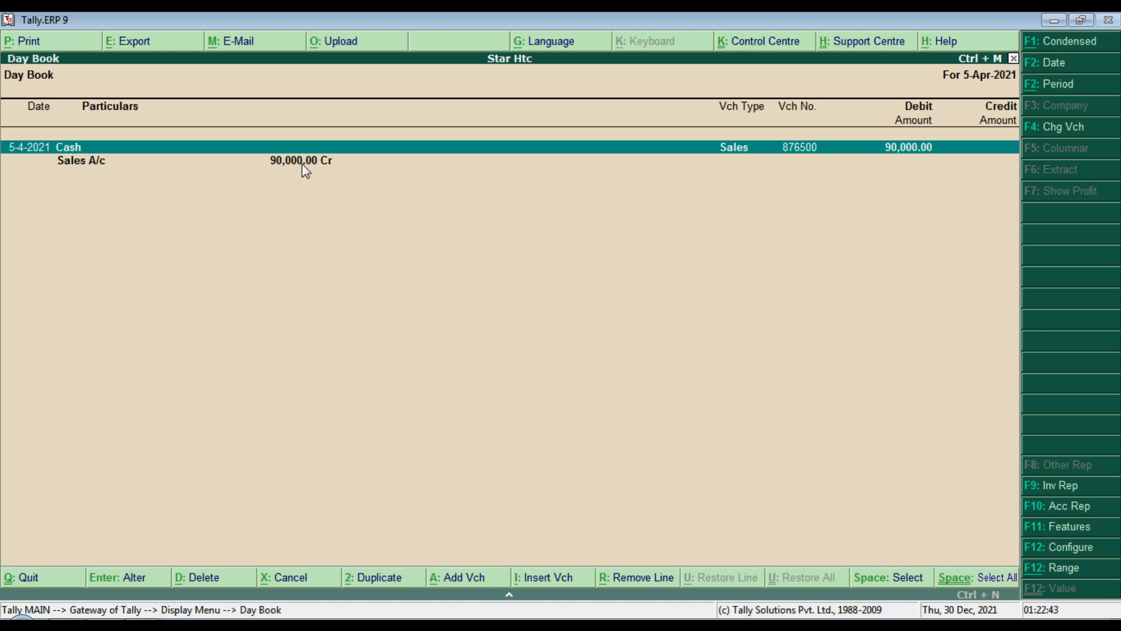
key(Escape)
key(Escape)
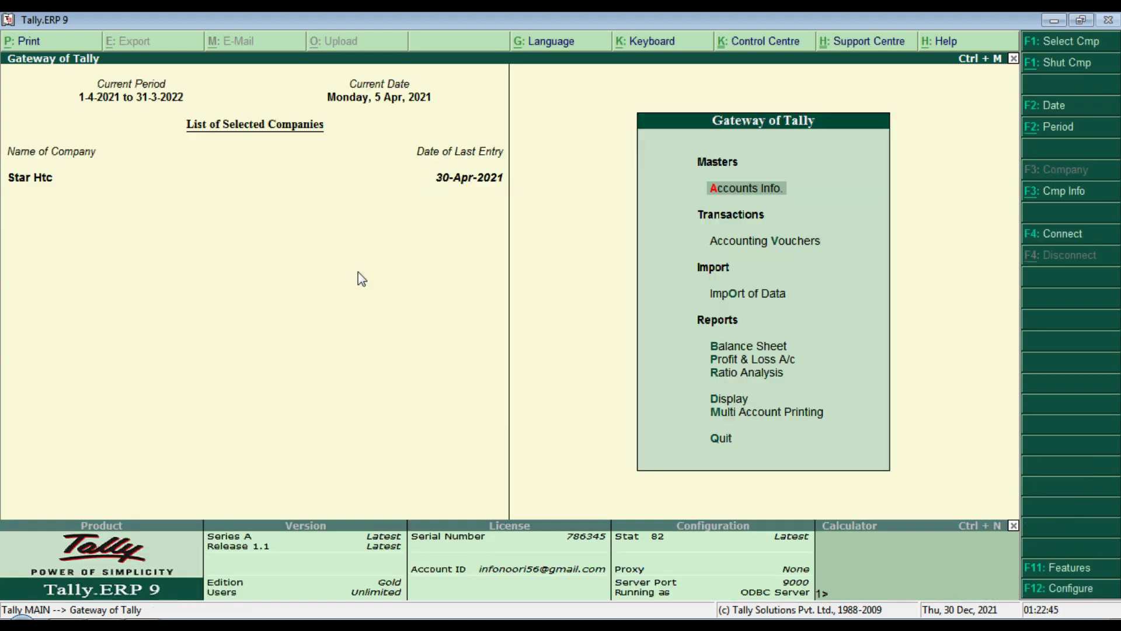
Step: Open the Sales A/c ledger vouchers from Account Books
key(d)
key(a)
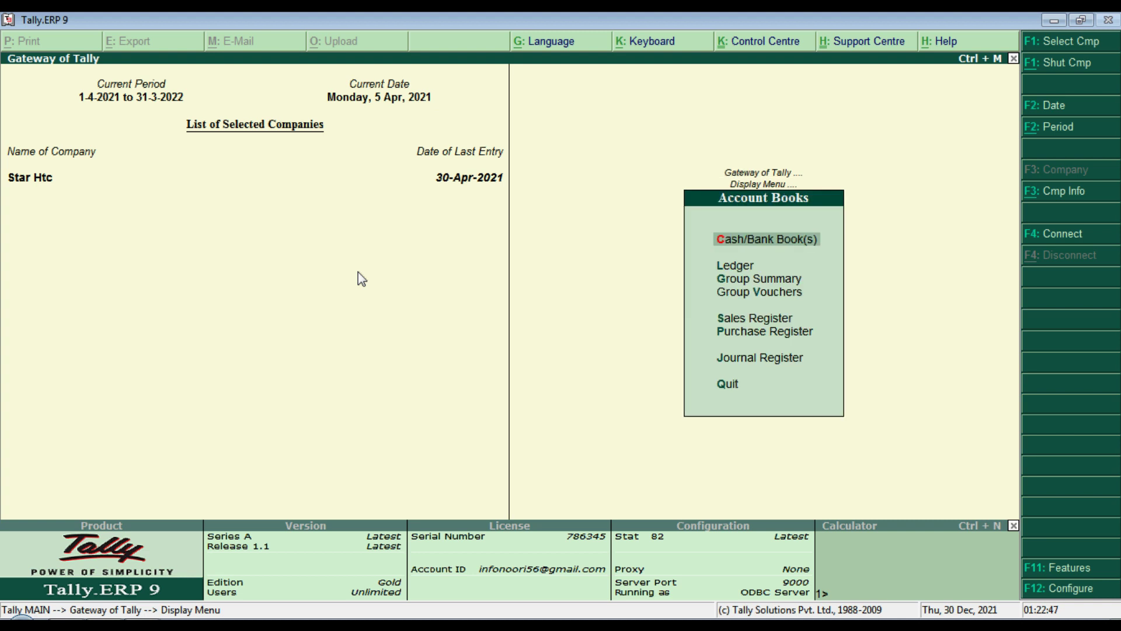
key(Down)
key(Return)
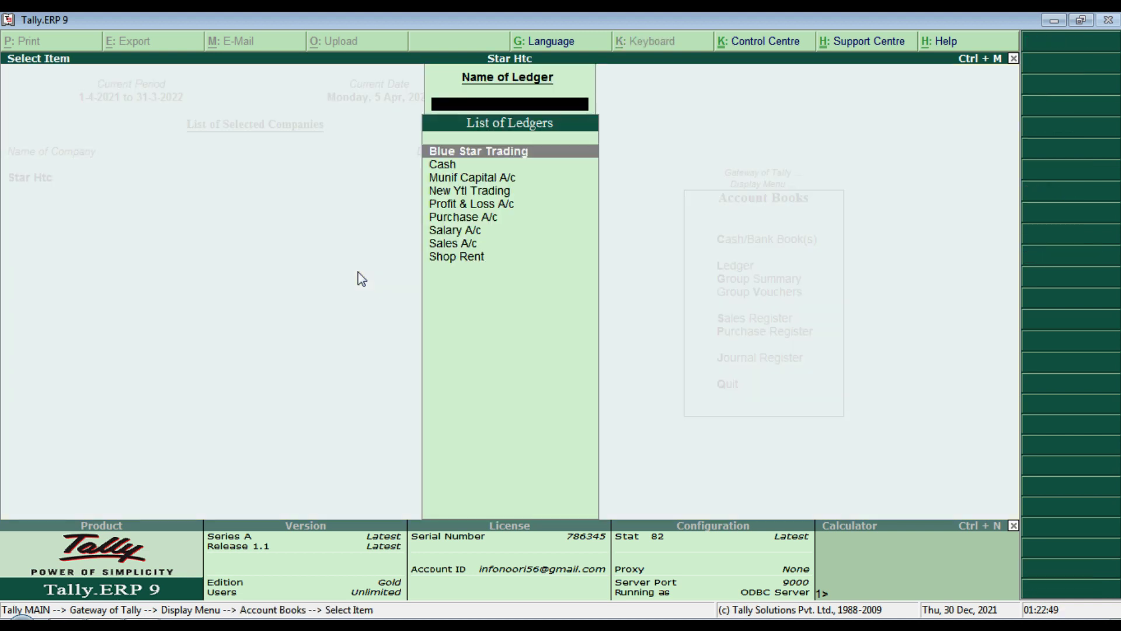
key(Down)
key(Down)
key(Down)
key(Down)
key(Down)
key(Down)
key(Down)
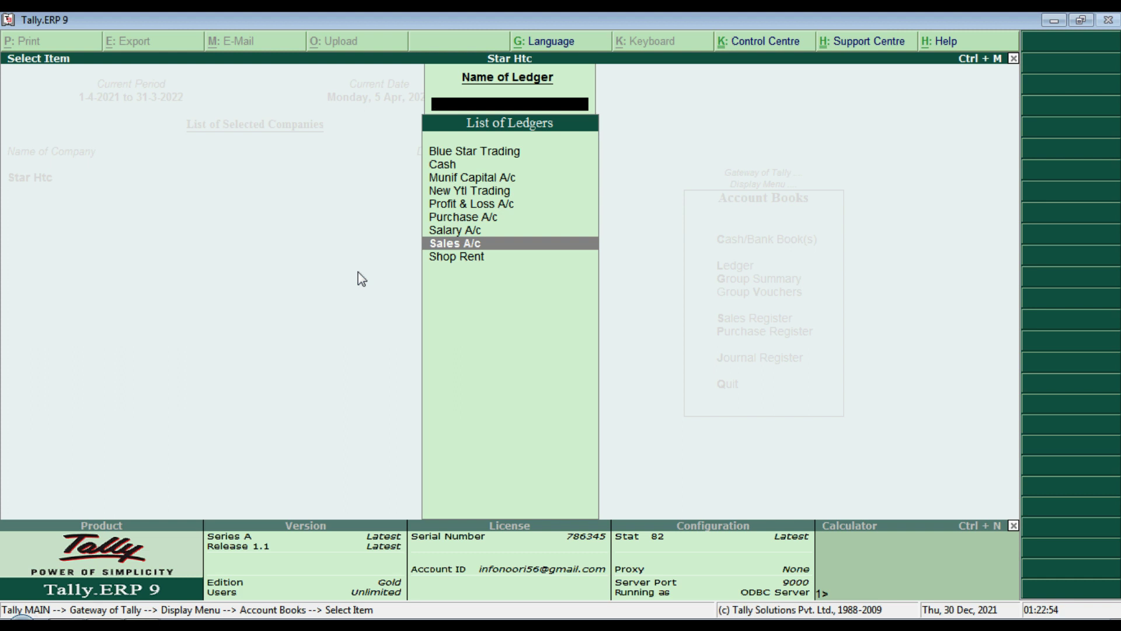
key(Return)
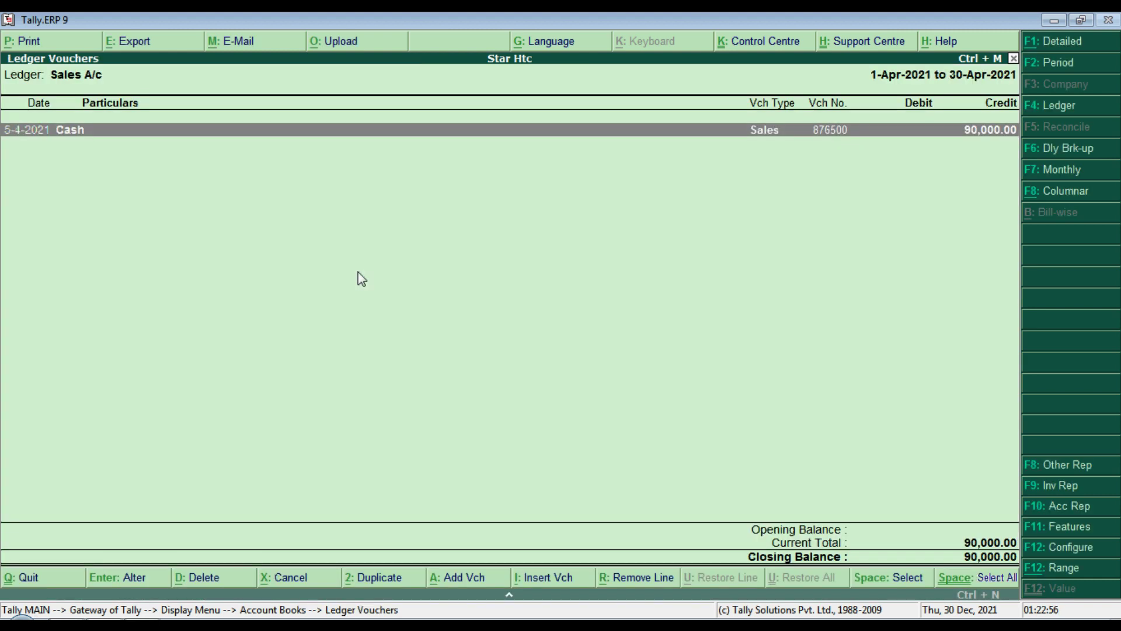
Step: Review cash sale voucher 876500 unchanged, decline deleting it, and back out to the Gateway
key(Return)
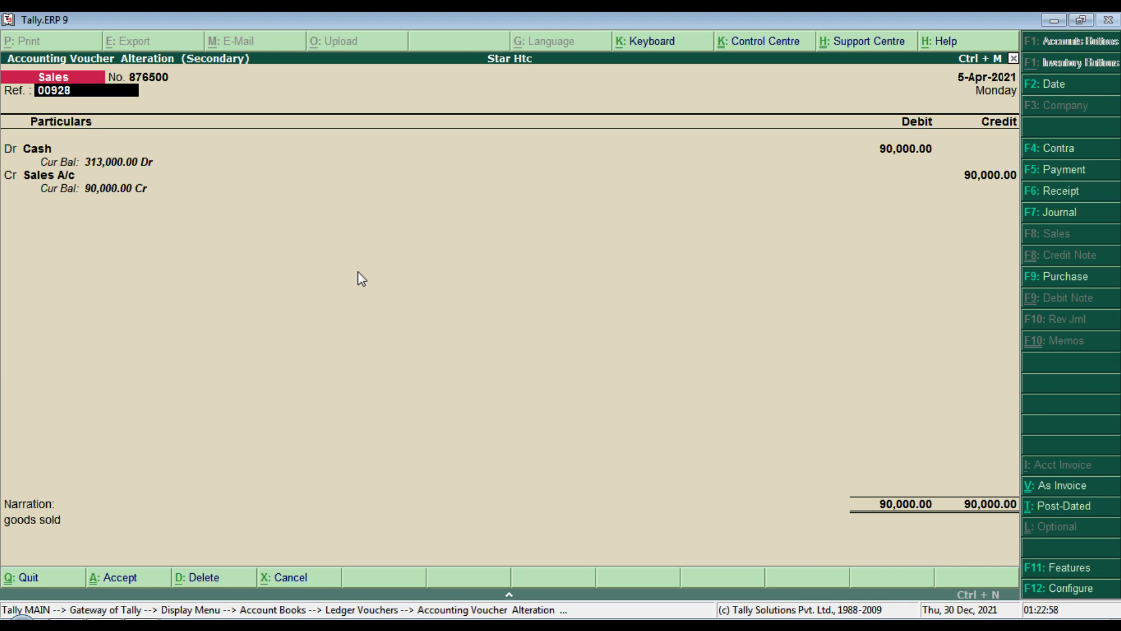
key(Return)
key(Return)
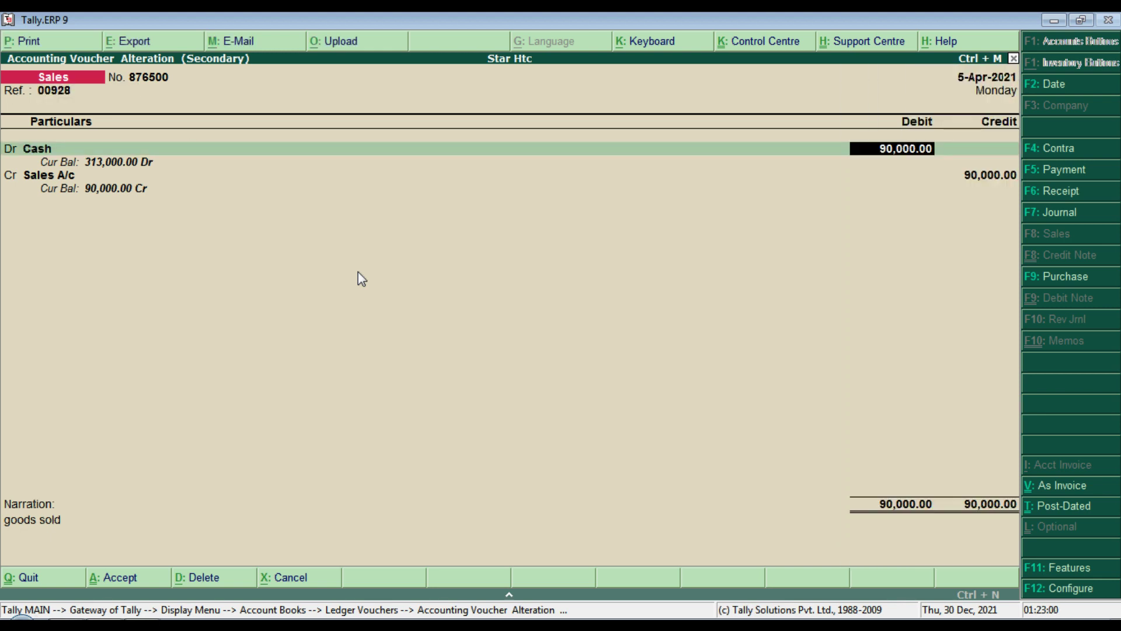
key(Return)
key(Return)
key(Return)
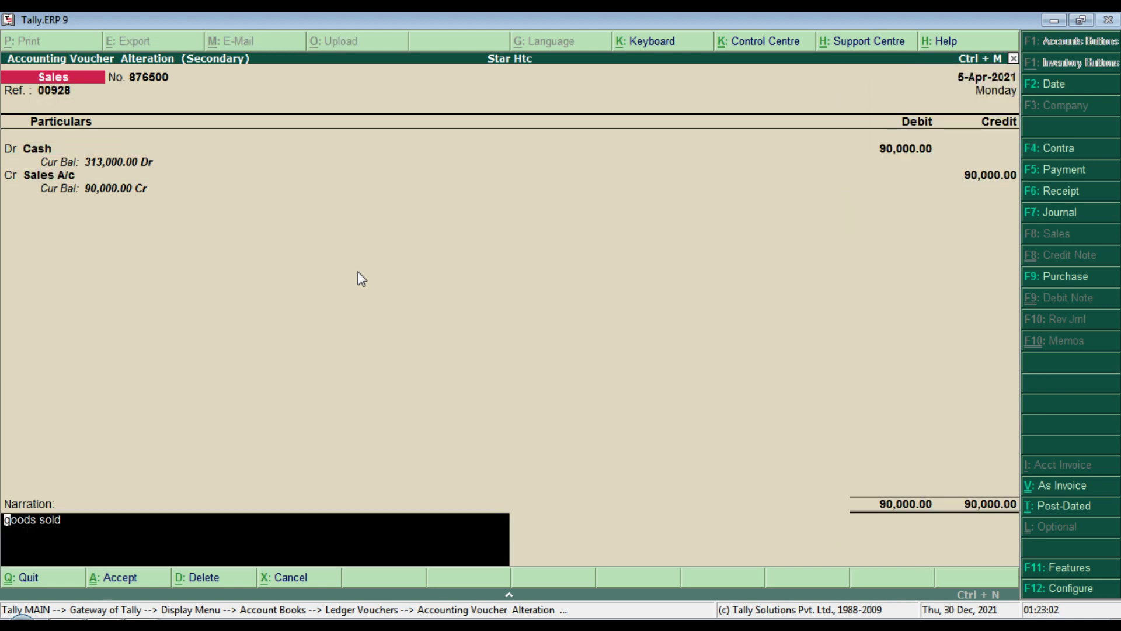
key(Return)
key(Return)
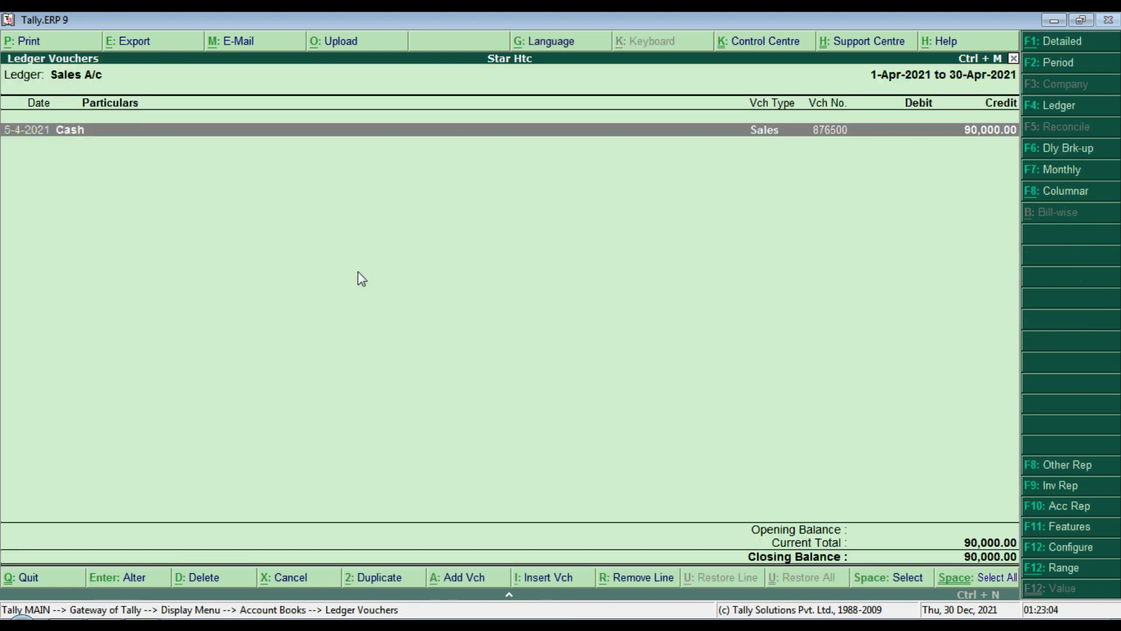
key(Return)
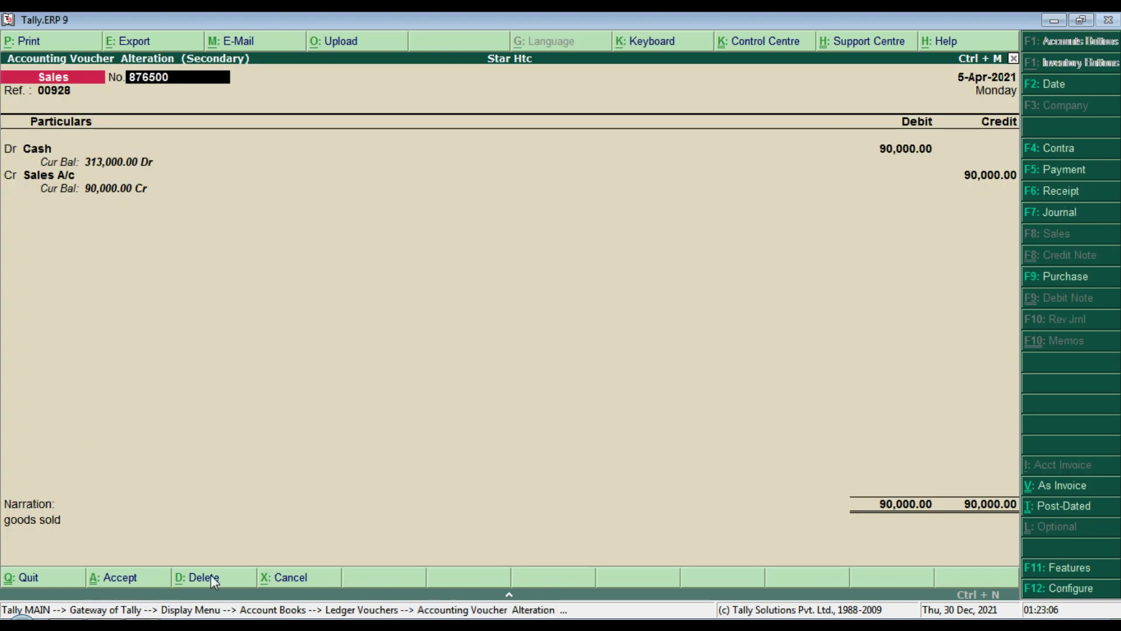
click(208, 577)
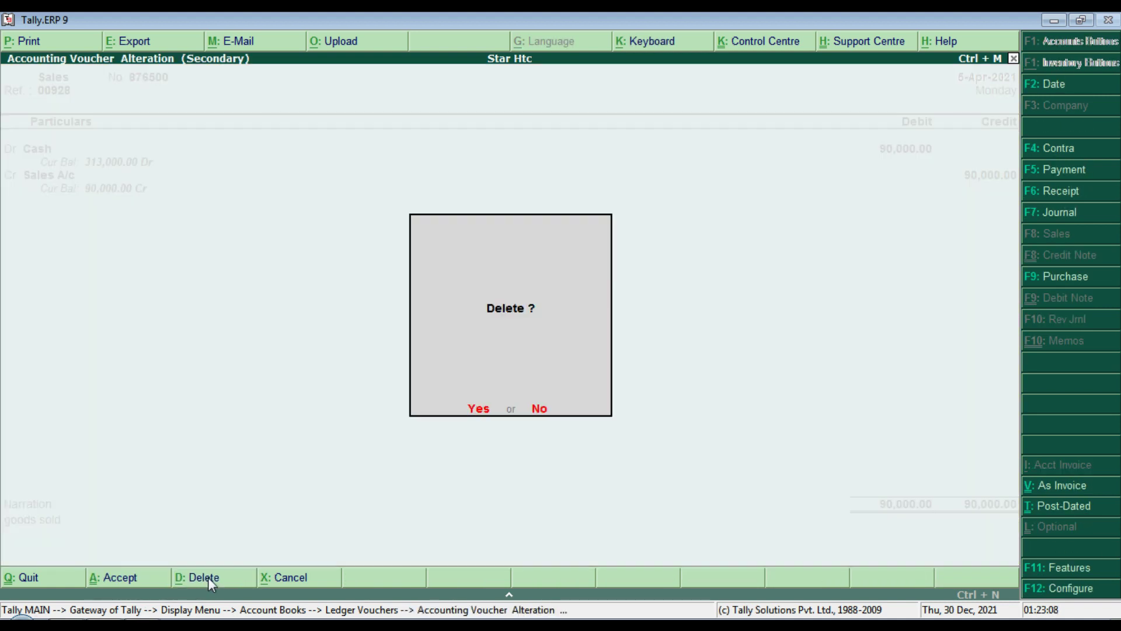
key(Escape)
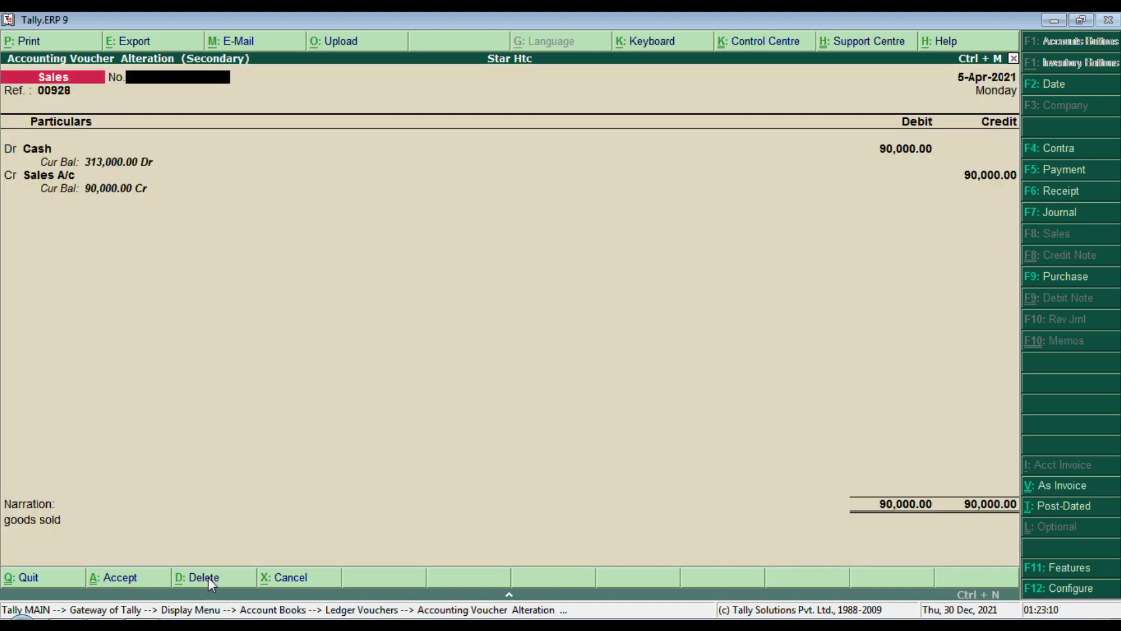
key(Escape)
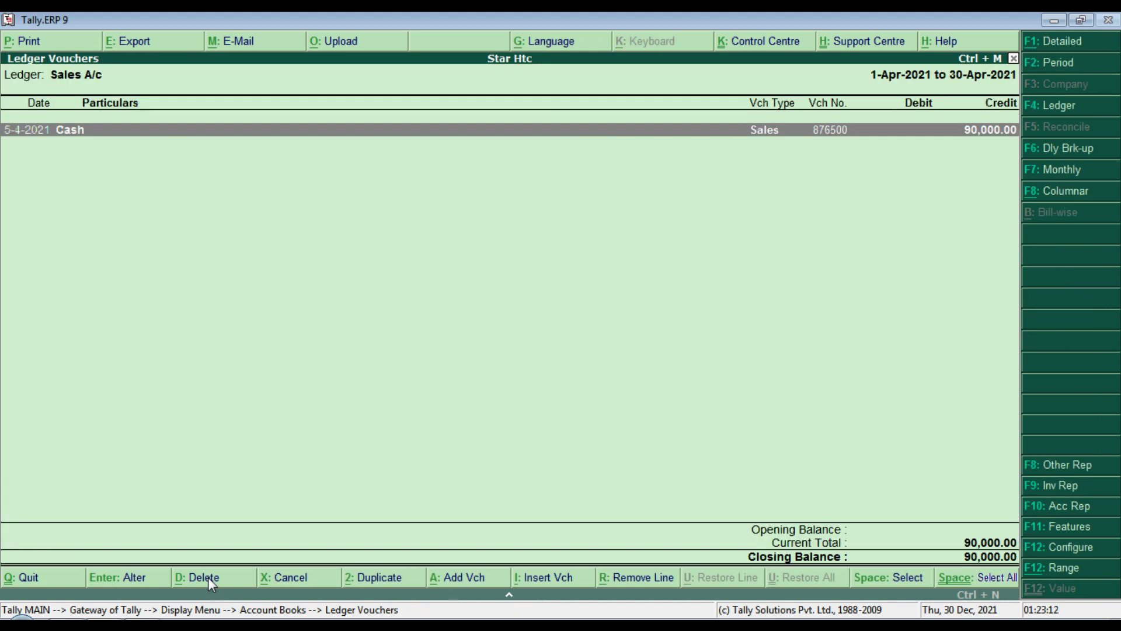
key(Escape)
key(Escape)
key(Escape)
key(Escape)
key(Escape)
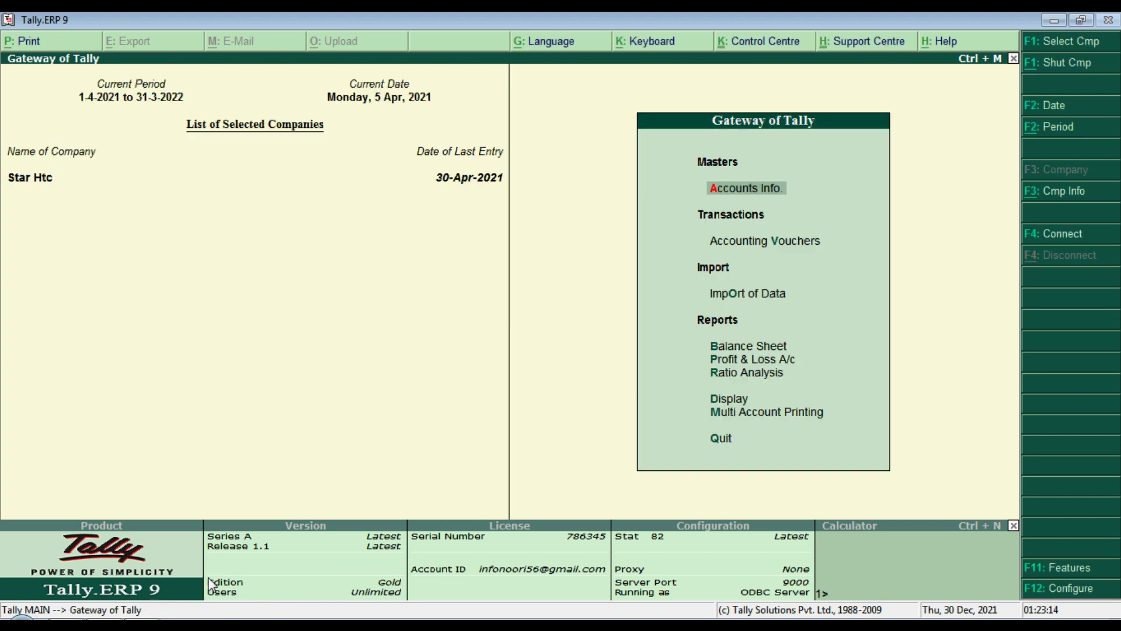
Step: Open the Balance Sheet and drill into the Profit & Loss A/c
key(b)
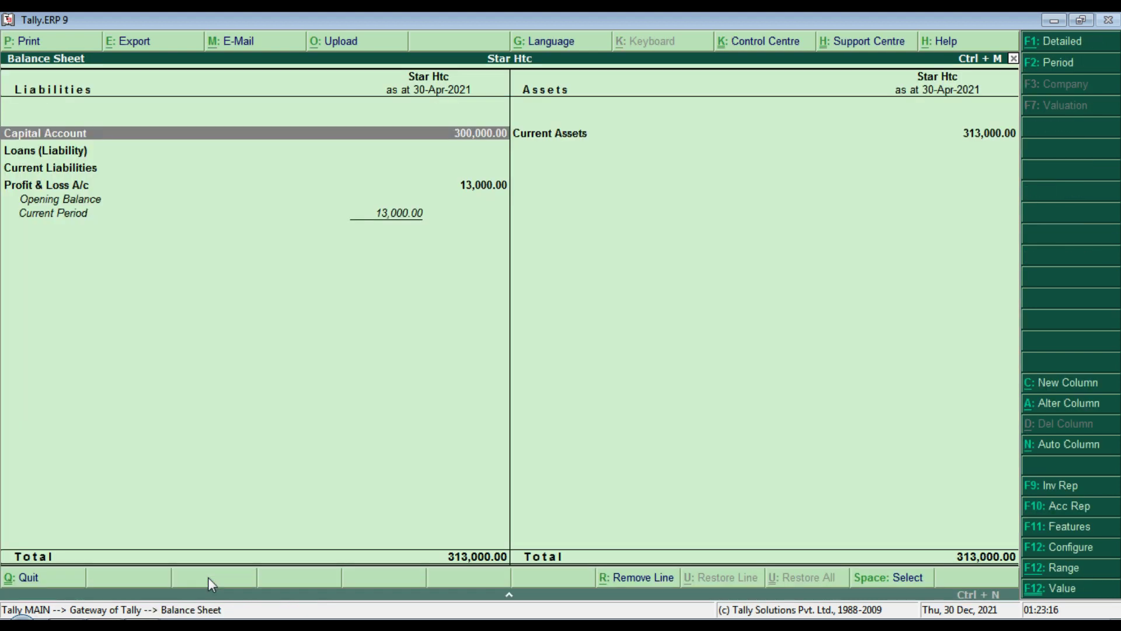
key(Down)
key(Down)
key(Down)
key(Up)
key(Right)
key(Left)
key(Down)
key(Down)
key(Down)
key(Return)
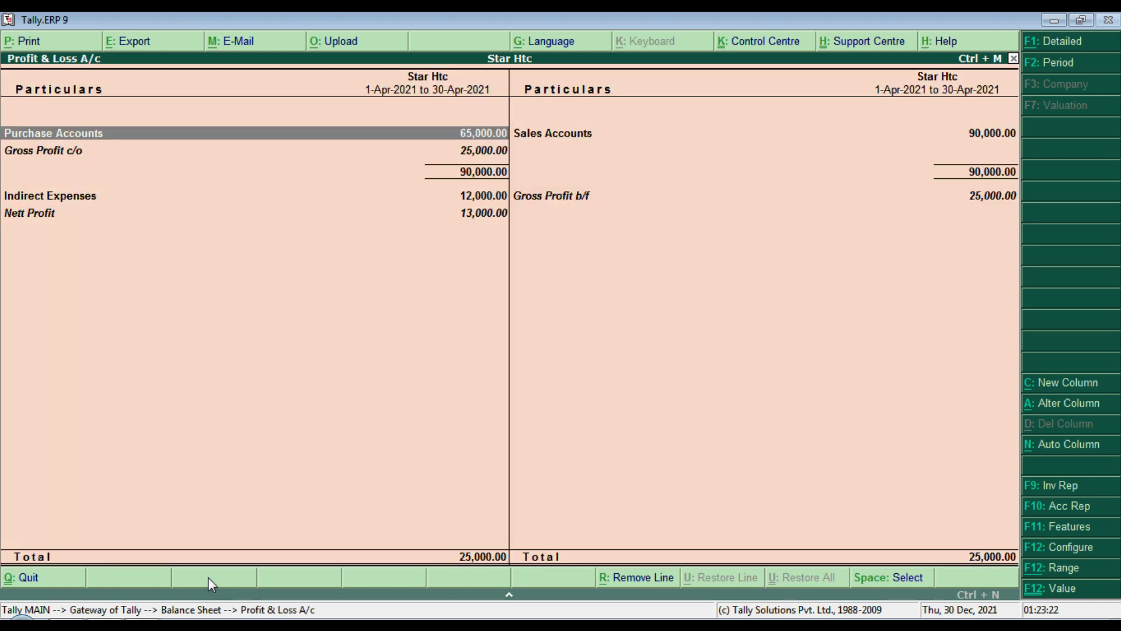
Step: Check the Sales Accounts group and Sales A/c monthly summary showing 90,000.00, then return
key(Down)
key(Down)
key(Up)
key(Up)
key(Right)
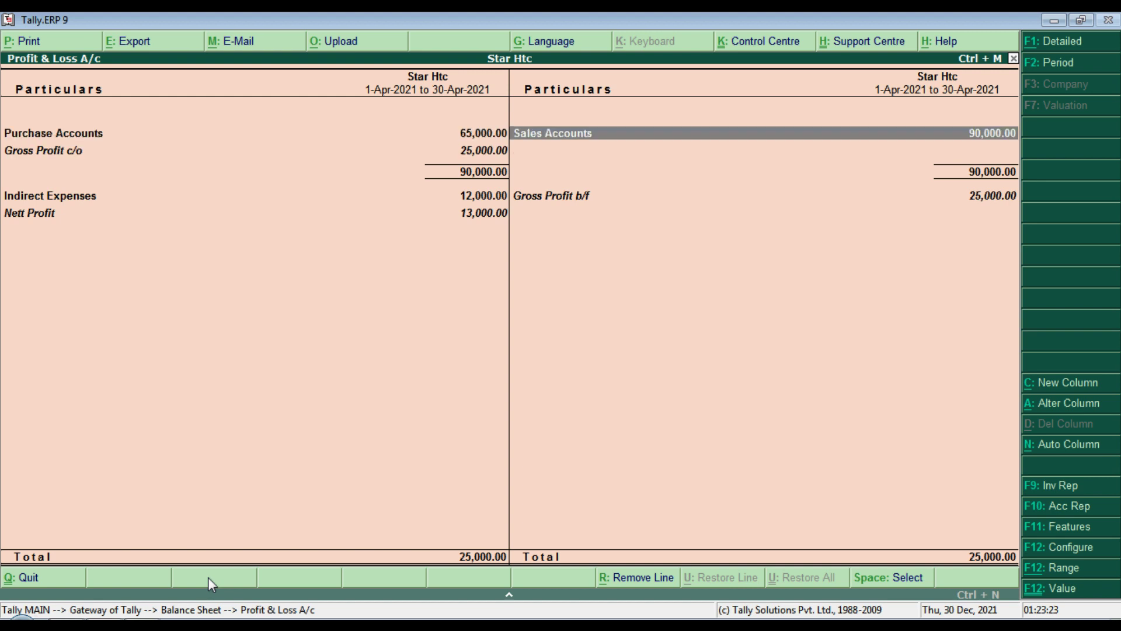
key(Return)
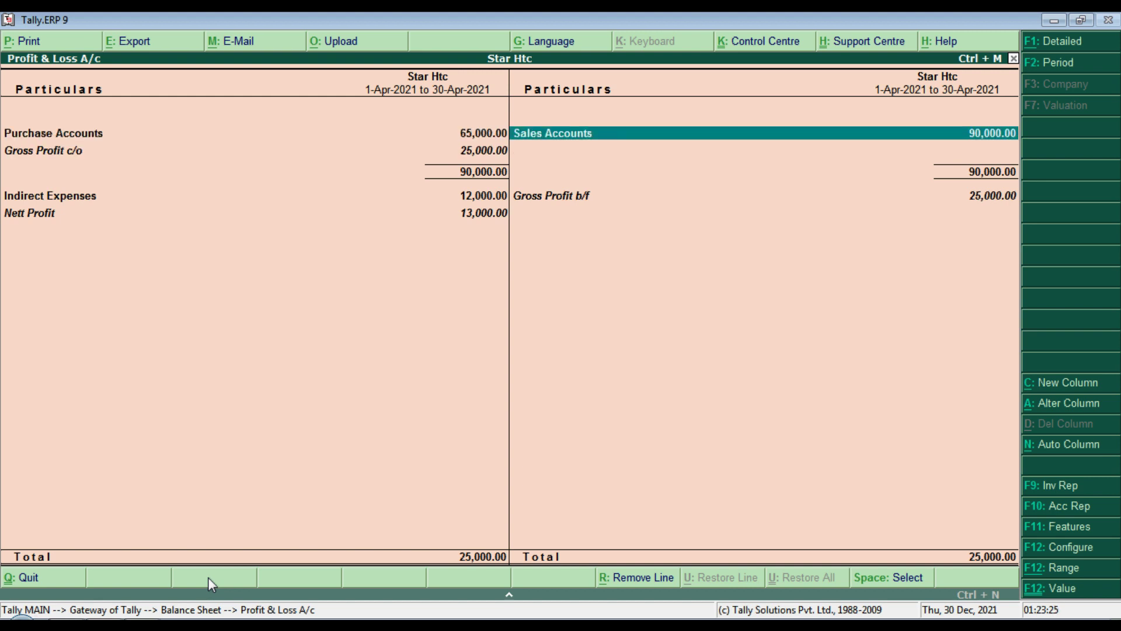
key(Return)
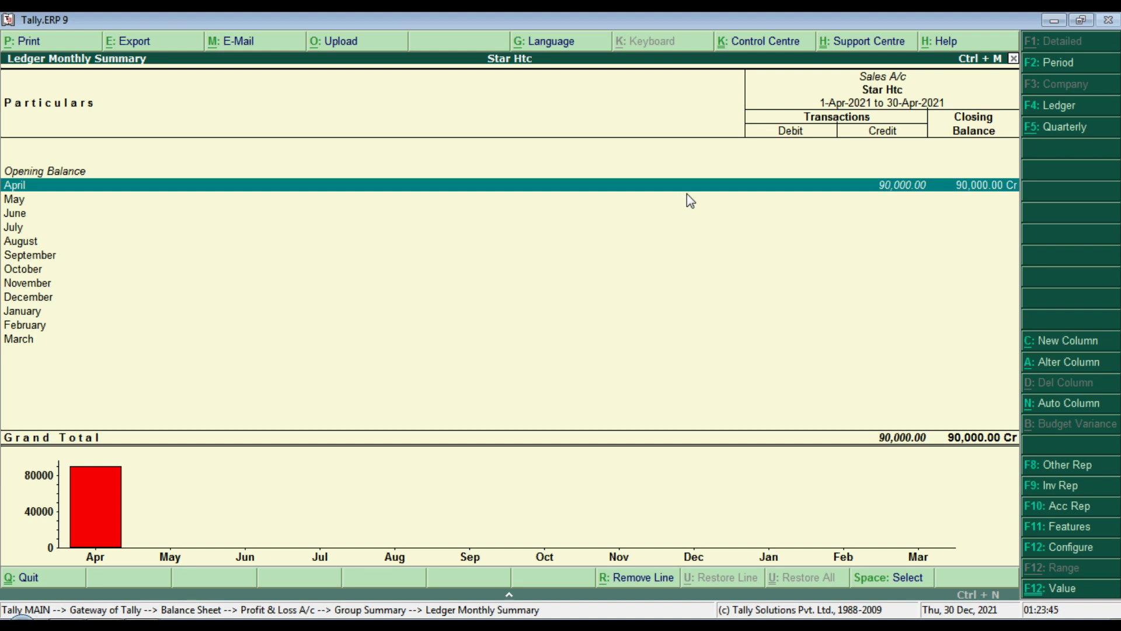
key(Escape)
key(Escape)
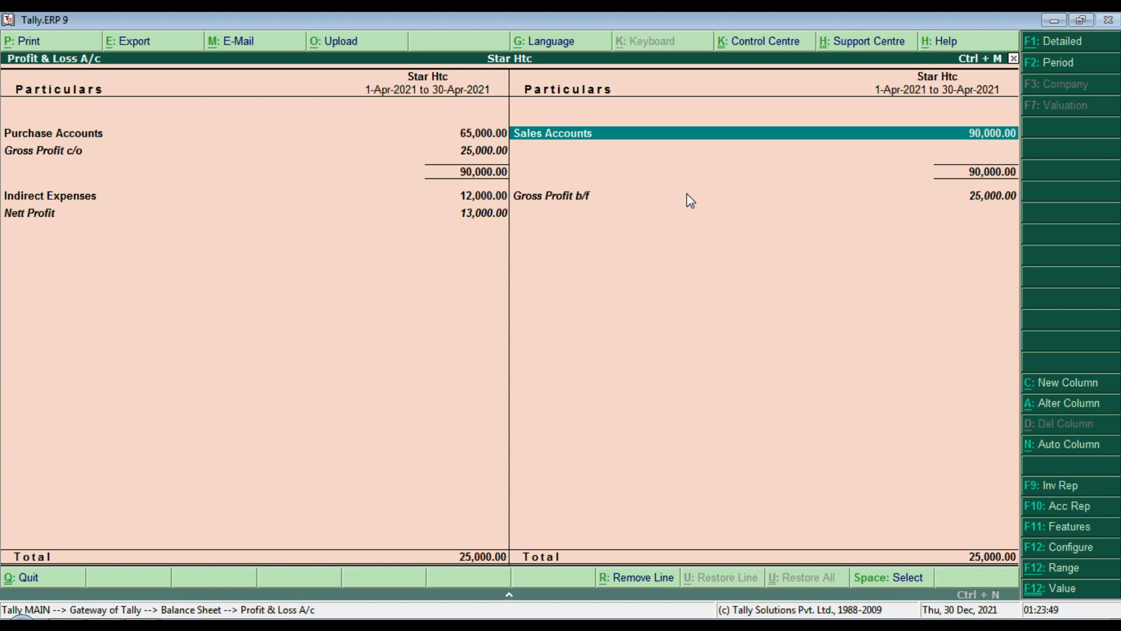
key(Escape)
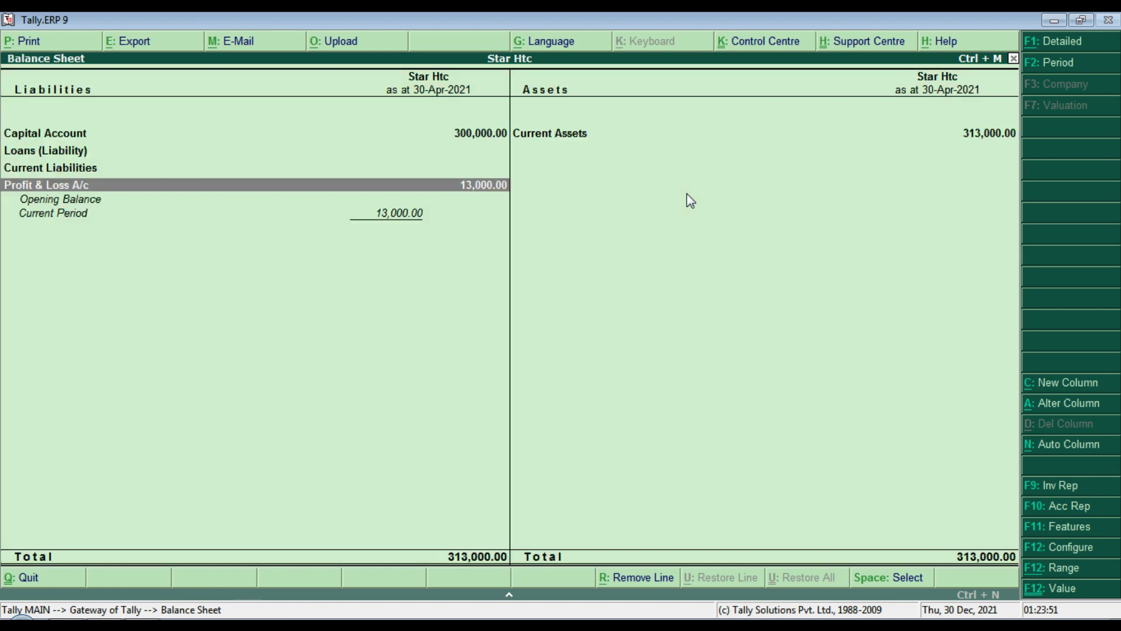
Step: Drill from Current Assets into the Cash ledger's April vouchers and view the capital receipt
key(Right)
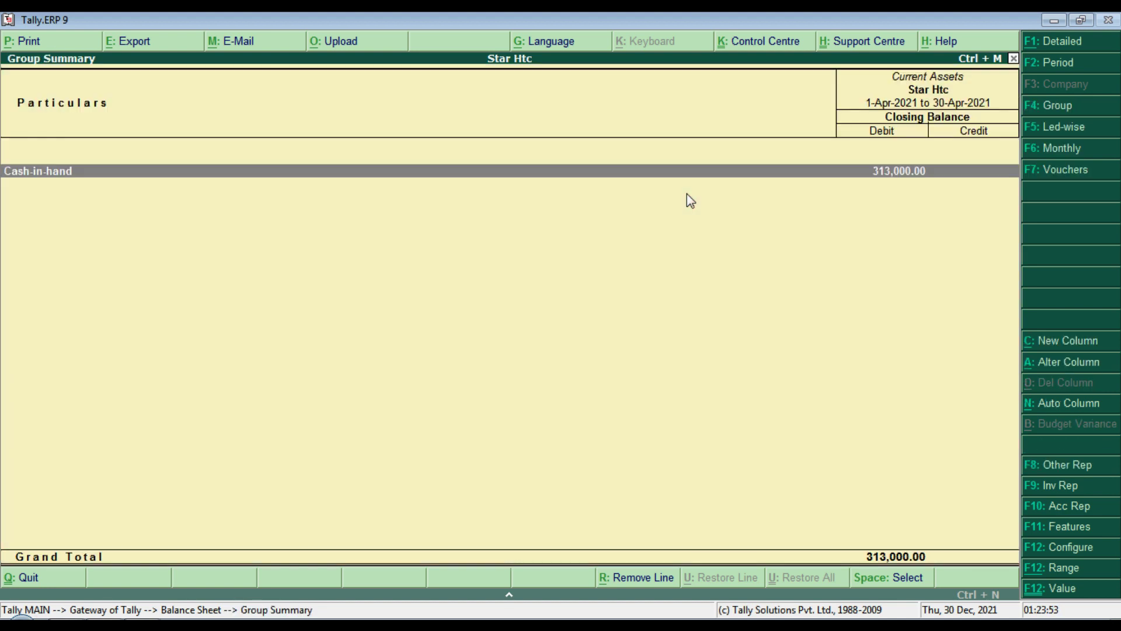
key(Return)
key(Return)
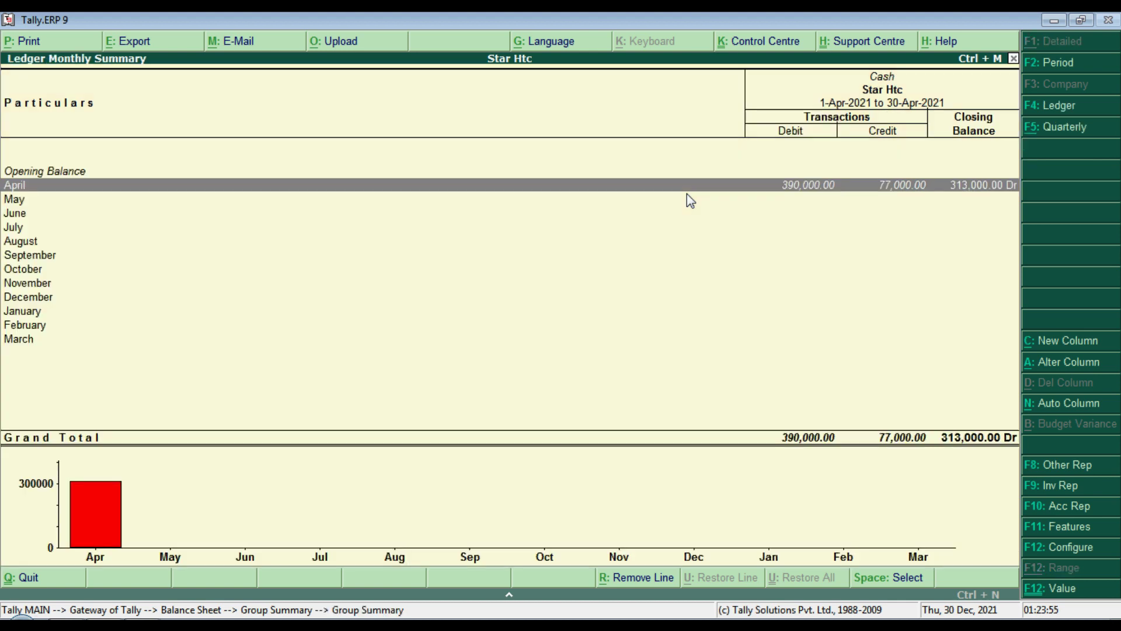
key(Return)
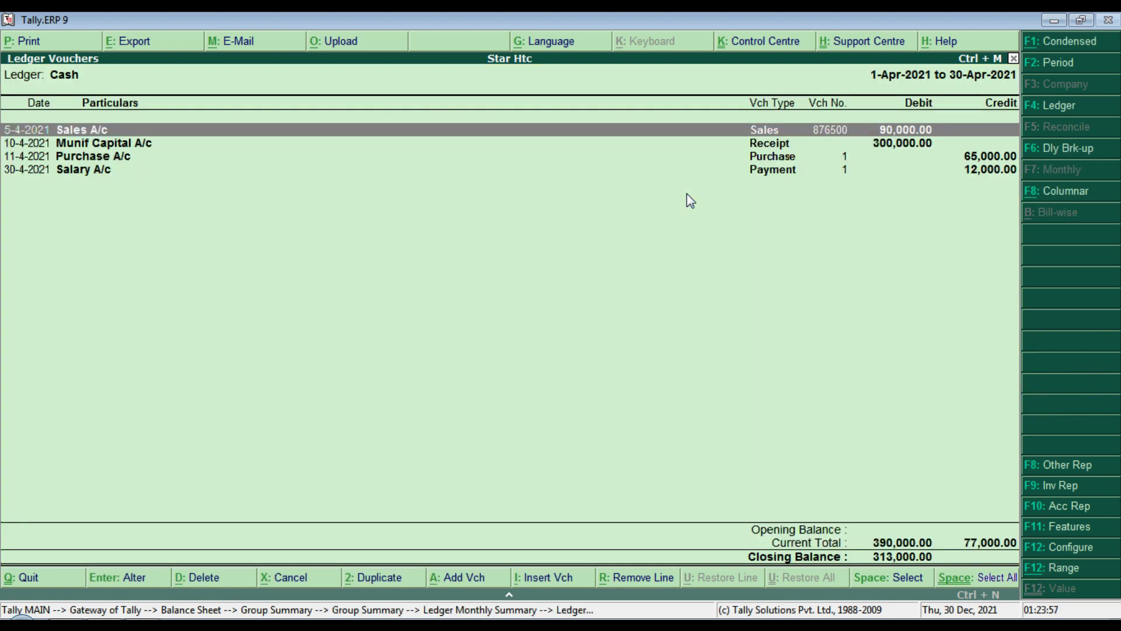
key(Down)
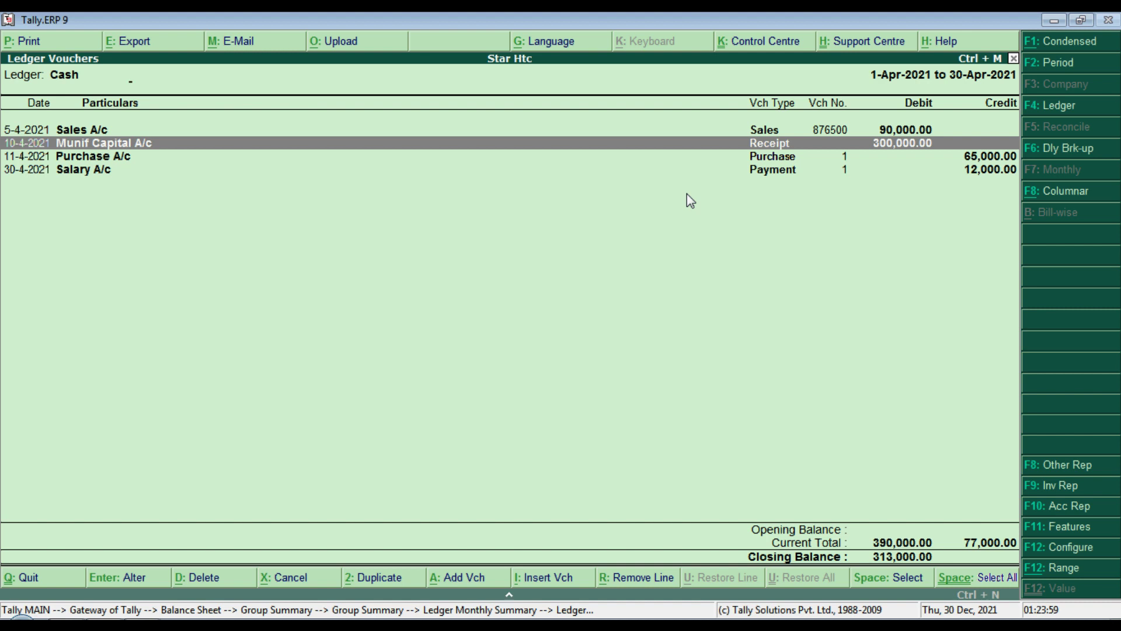
key(Return)
key(Escape)
key(Return)
Step: Browse the Sales, capital and Salary A/c entries in the Cash ledger, then return to Gateway
key(Up)
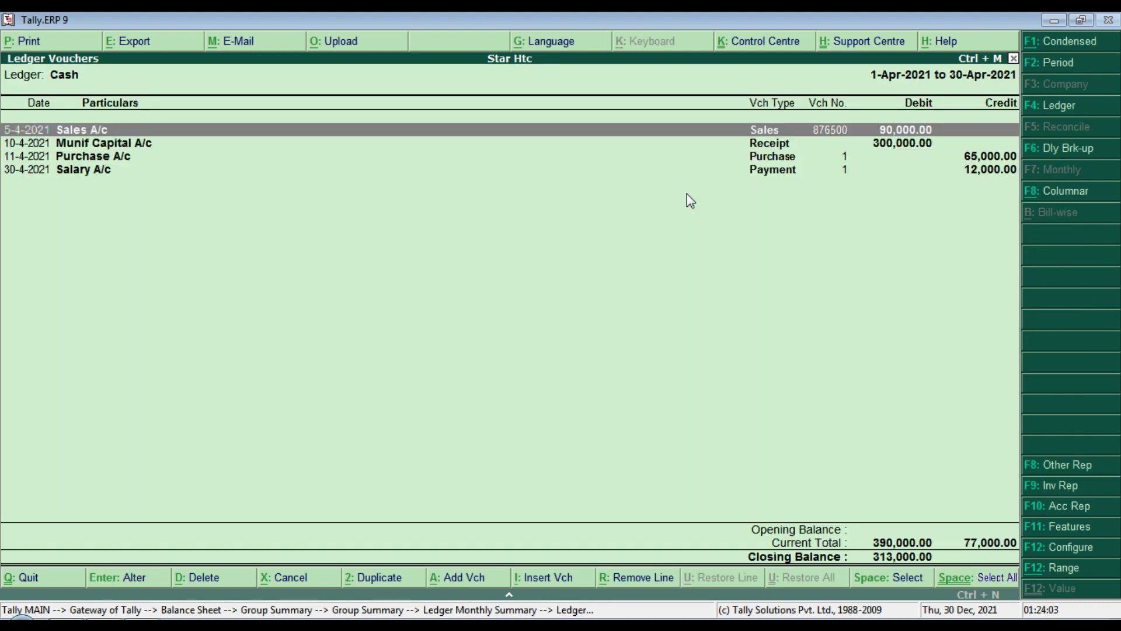
key(Down)
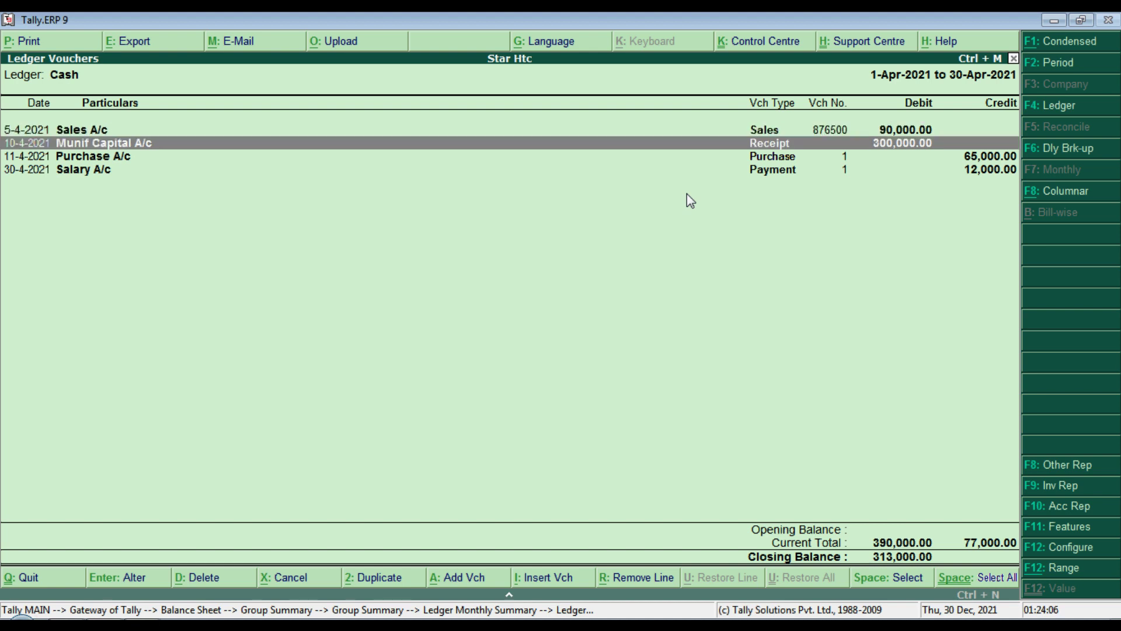
key(Down)
key(Down)
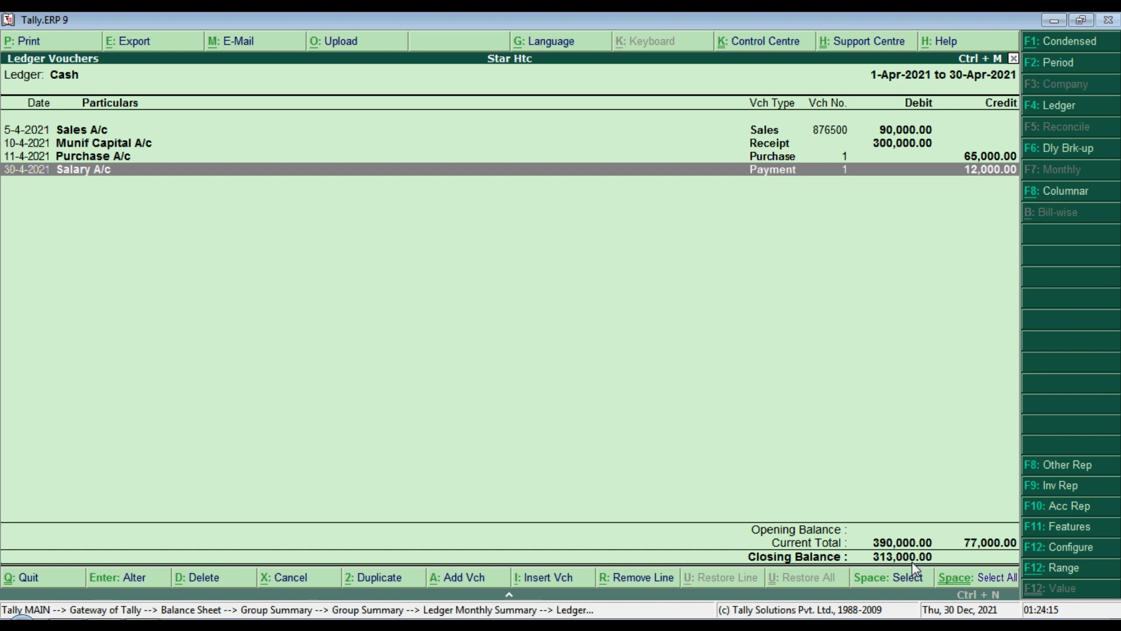
key(Escape)
key(Escape)
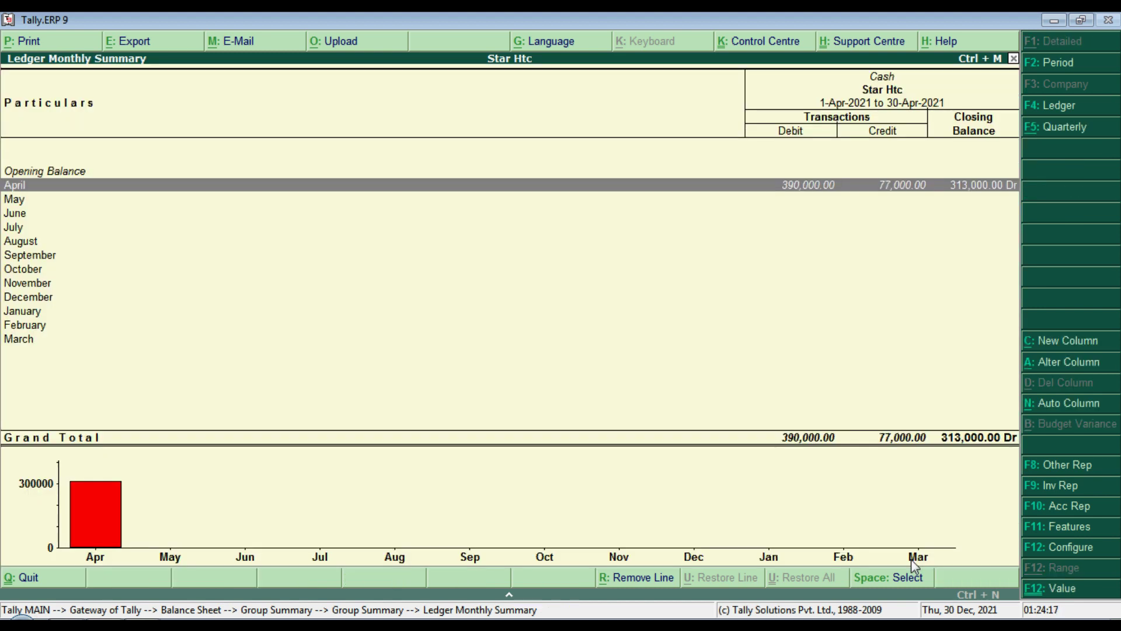
key(Escape)
key(Escape)
key(Escape)
key(Escape)
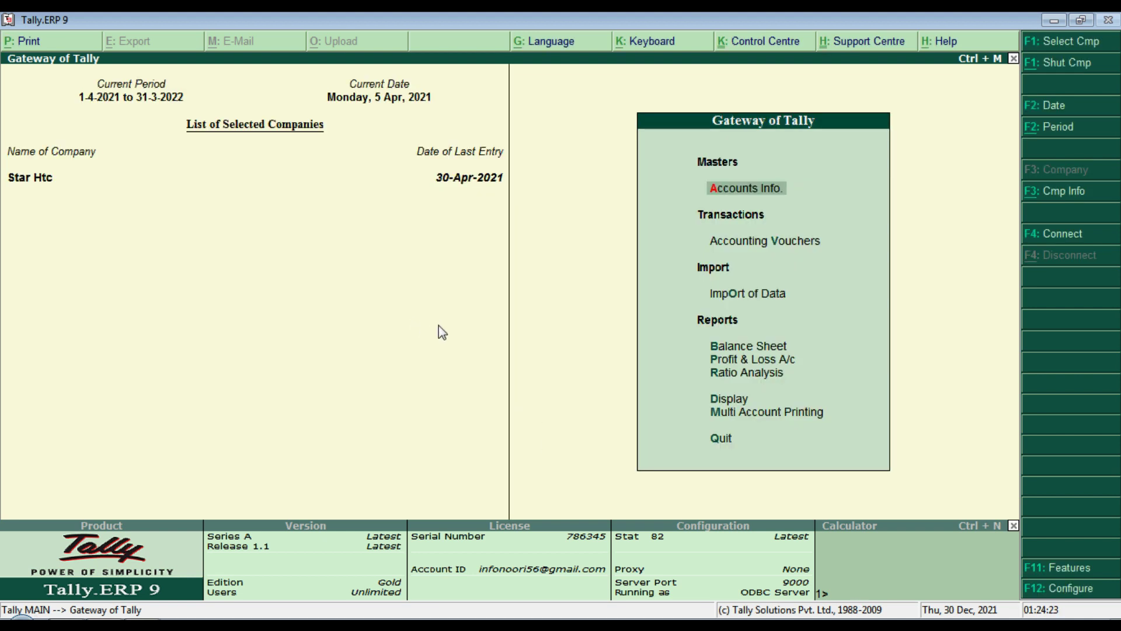
Step: Open the Day Book and try setting its period starting 1-4-2021, then exit
key(d)
key(d)
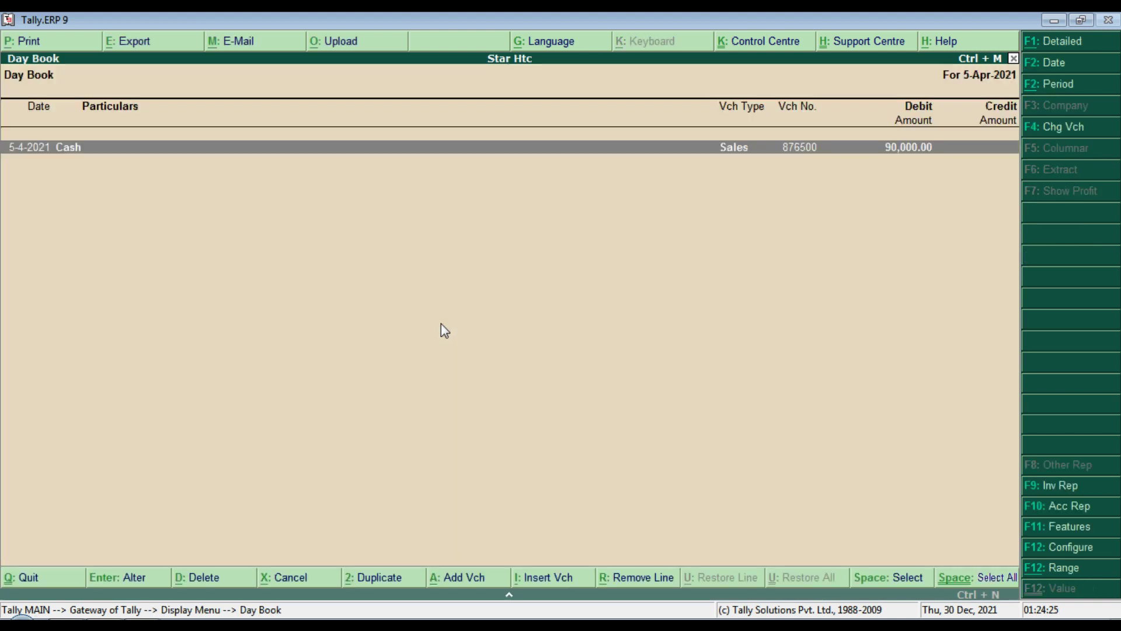
click(1046, 126)
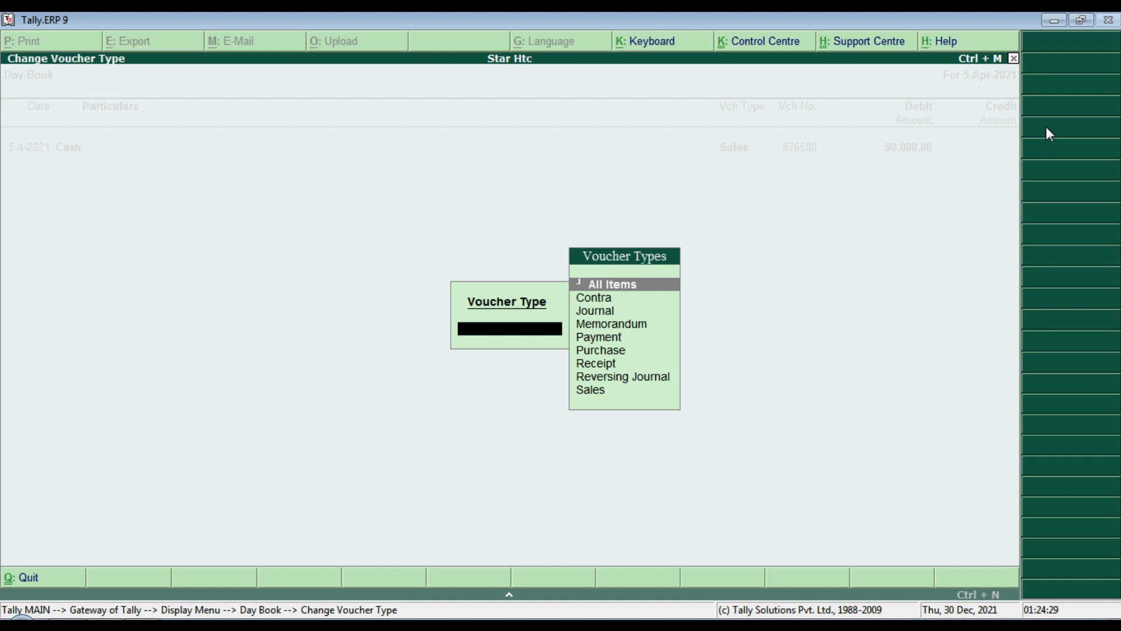
key(Escape)
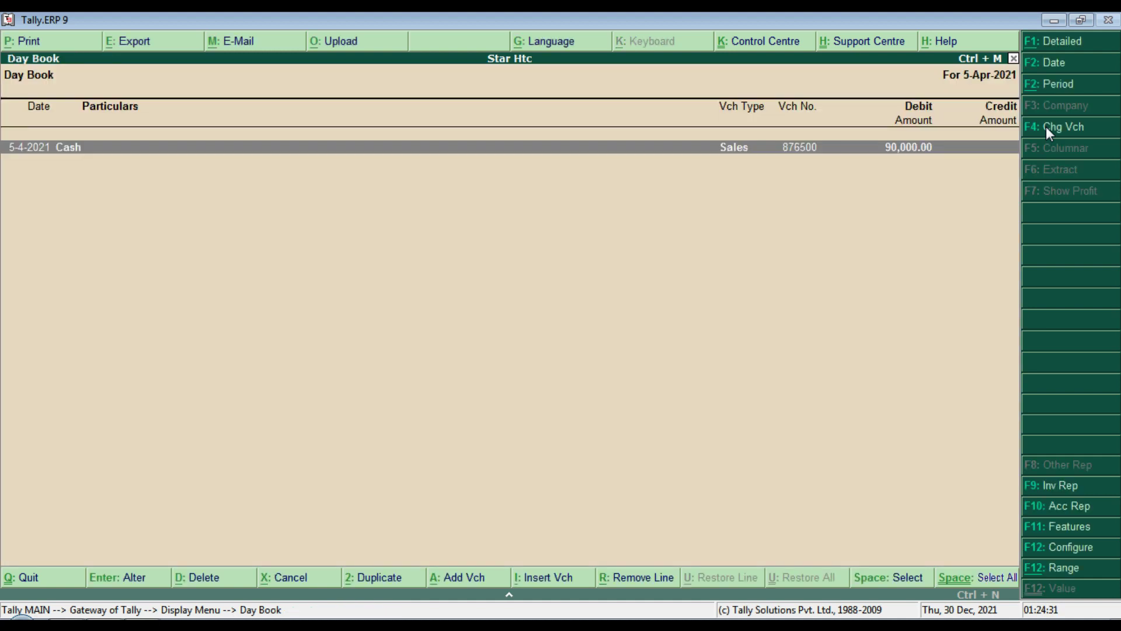
click(1046, 93)
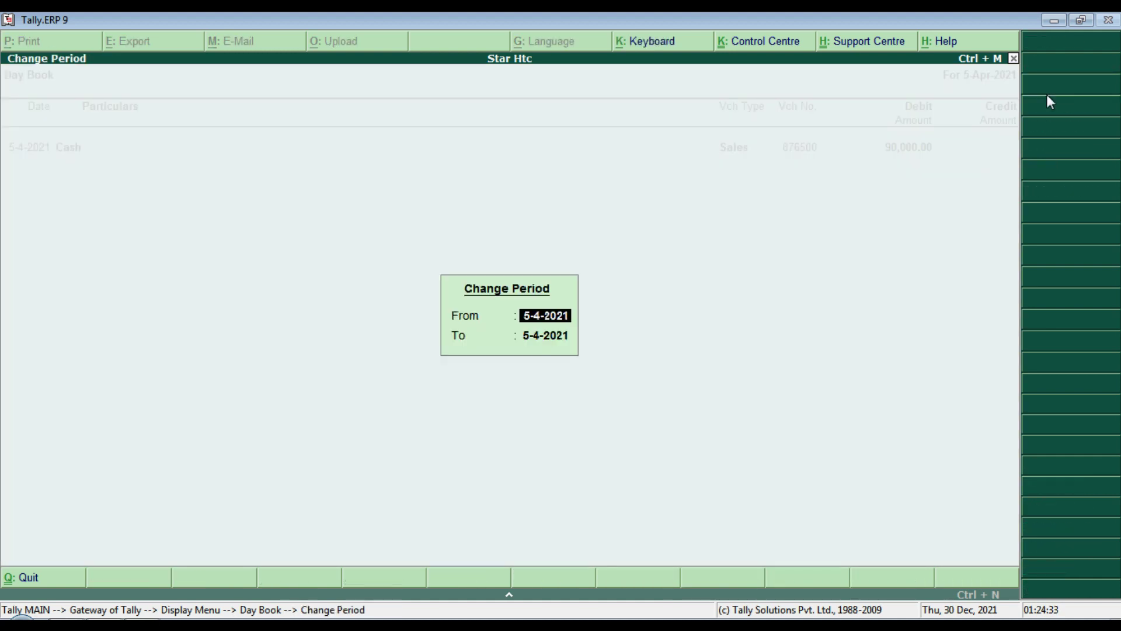
text(1-4)
key(Return)
key(Return)
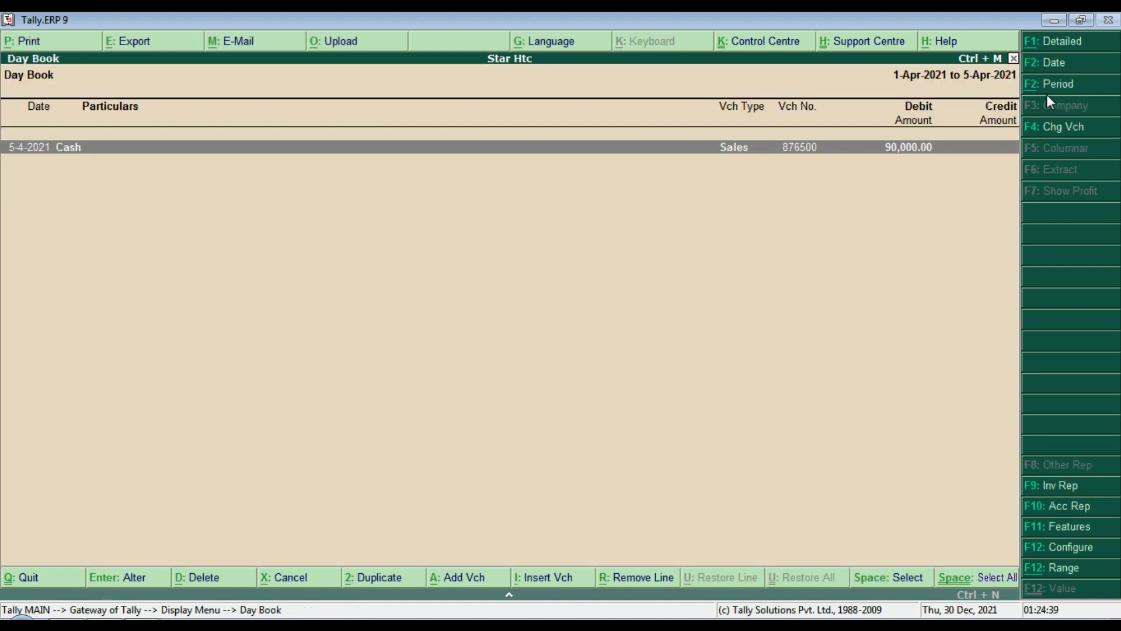
key(Escape)
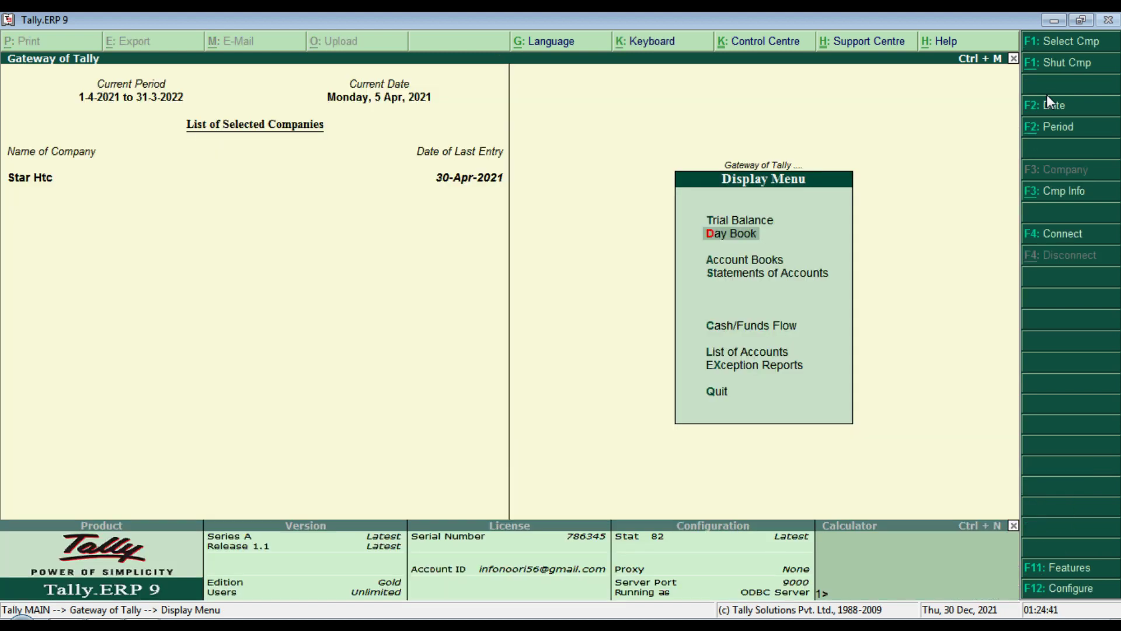
key(Escape)
key(Escape)
key(Escape)
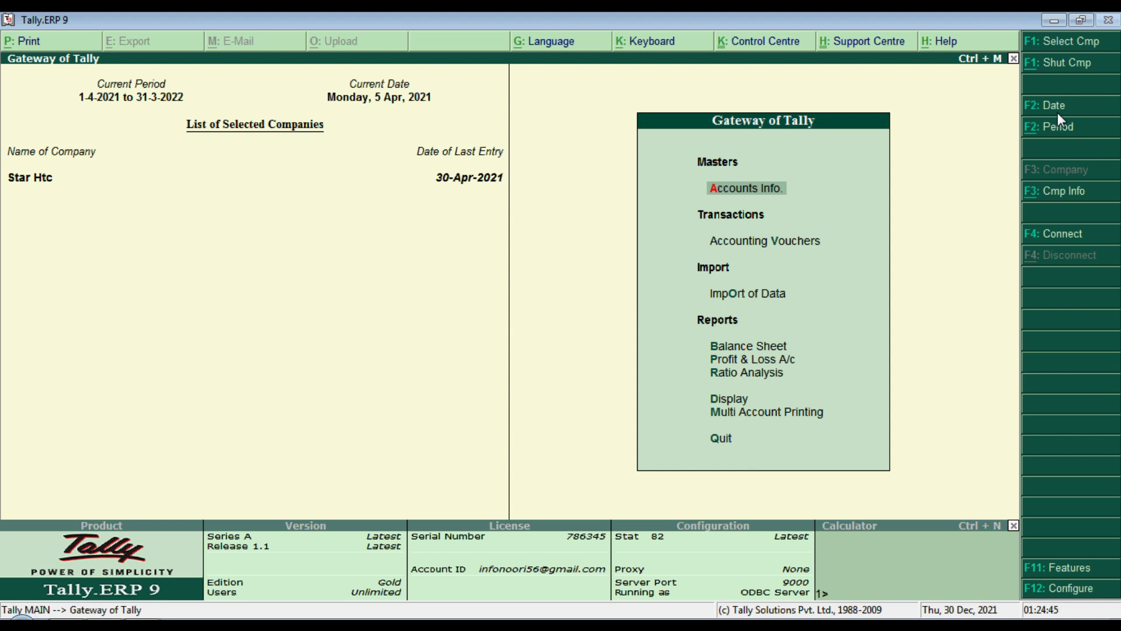
Step: Set the Day Book period to 1-4-2021 through 30-4-2021 and review the four April vouchers
key(d)
key(a)
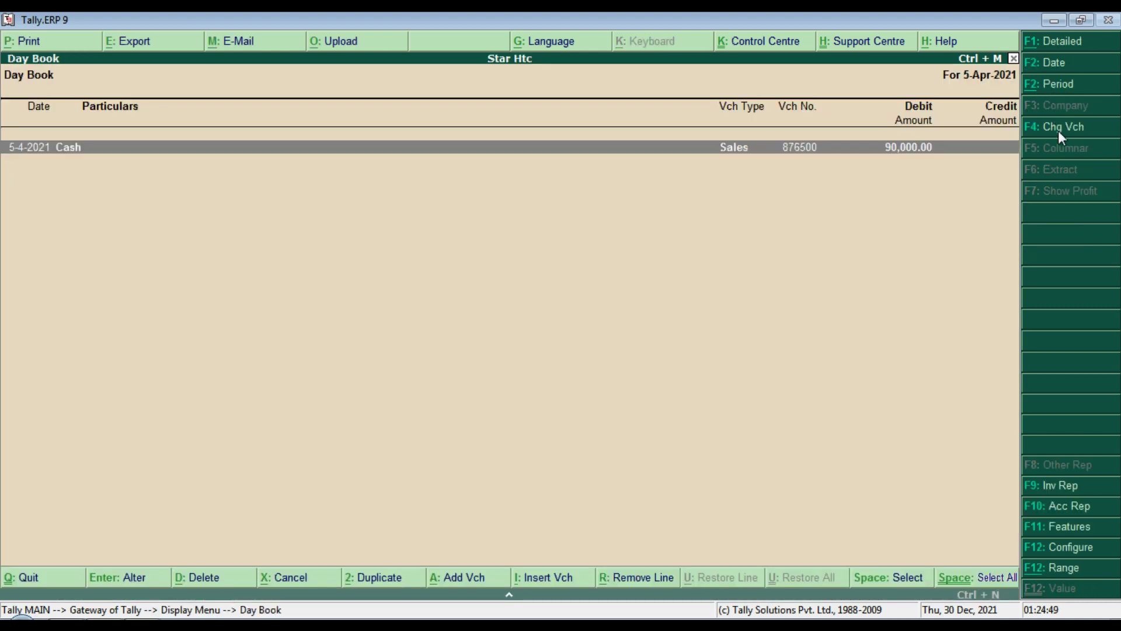
click(1056, 85)
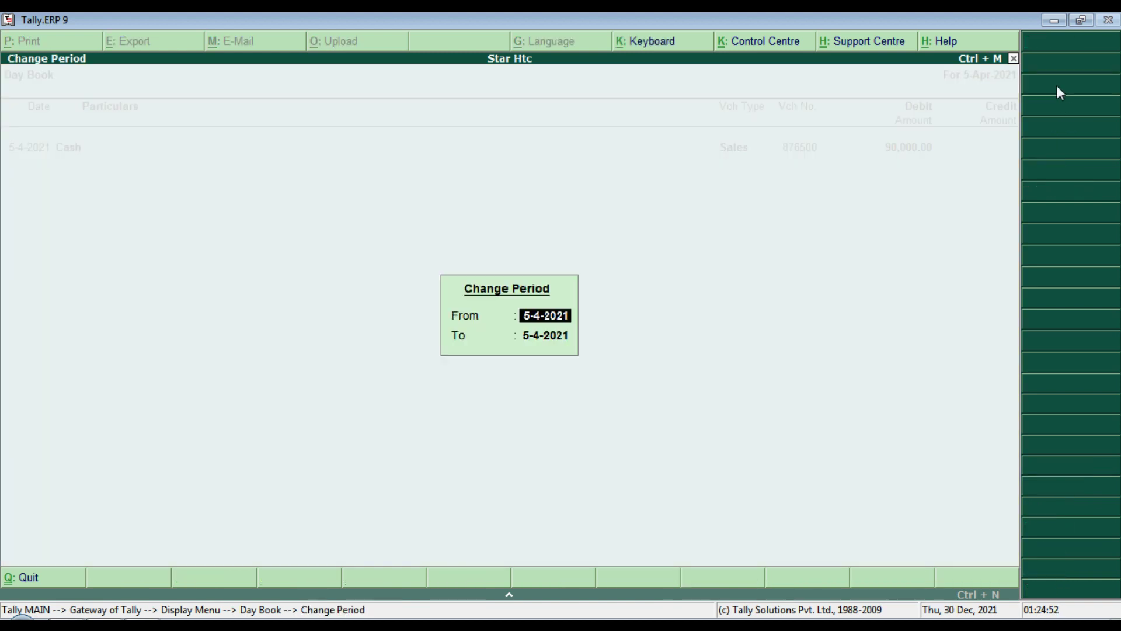
text(1-4)
key(Return)
text(30-4)
key(Return)
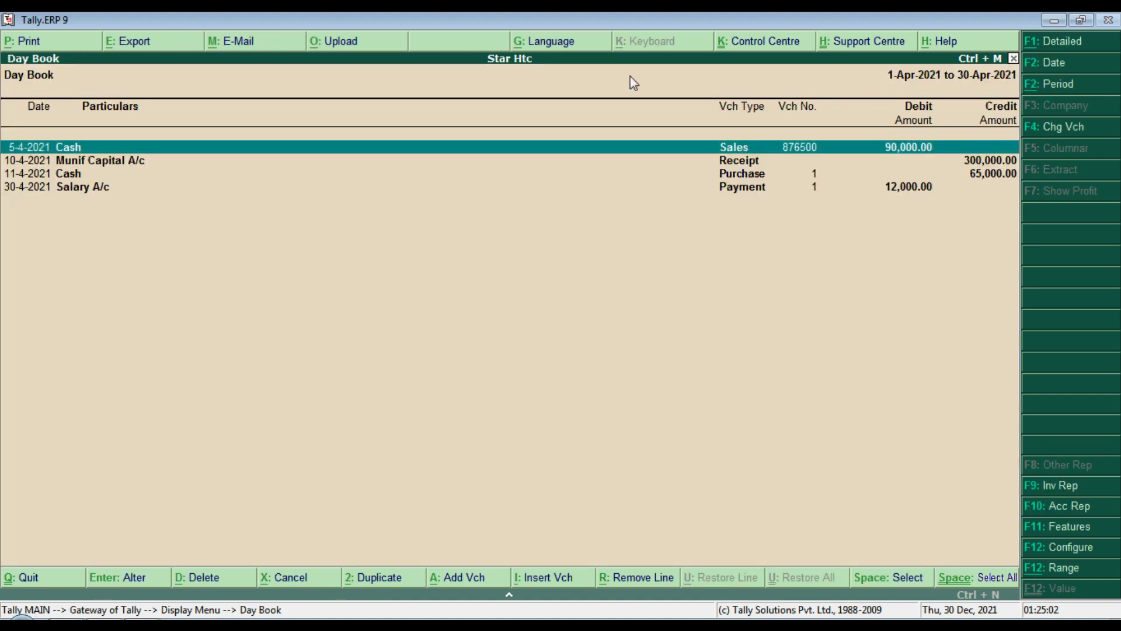
key(Down)
key(space)
key(space)
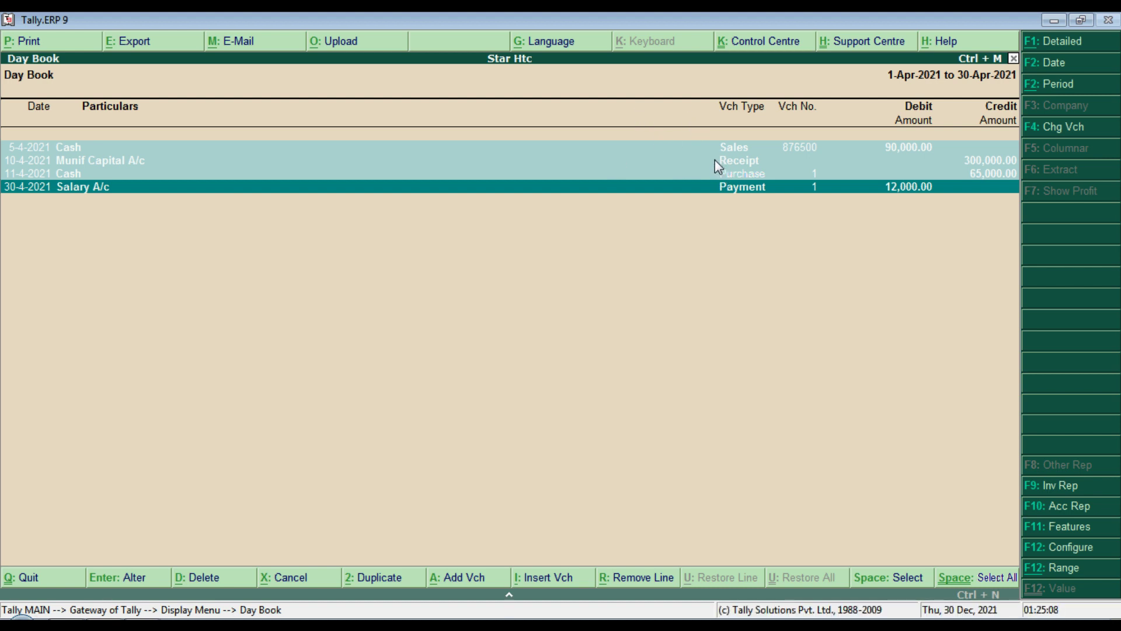
key(Escape)
key(Escape)
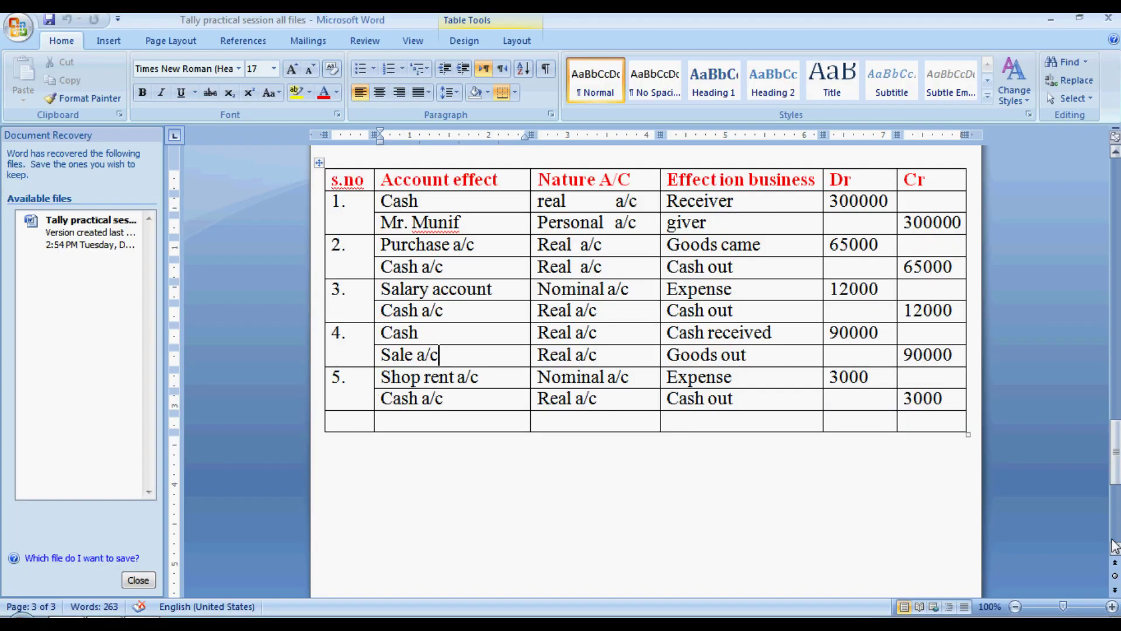
Step: Locate the Shop Rent A/C ledger and the cash-paid shop rent transaction in the Word notes
drag(1115, 456, 1104, 353)
drag(409, 359, 947, 362)
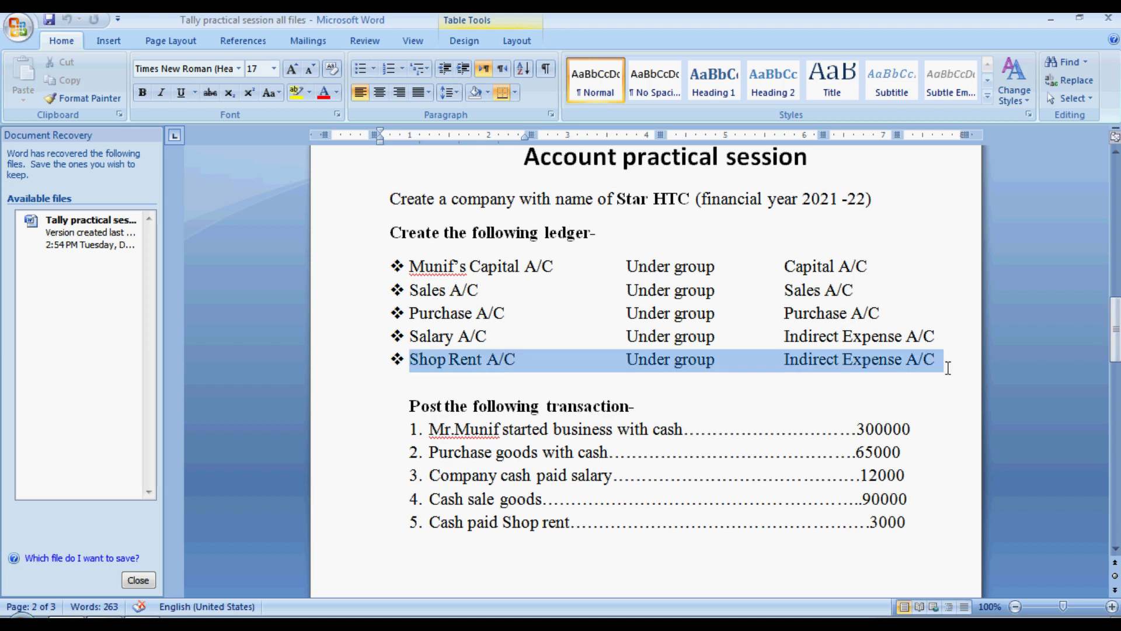
click(531, 368)
click(432, 521)
drag(442, 519, 906, 522)
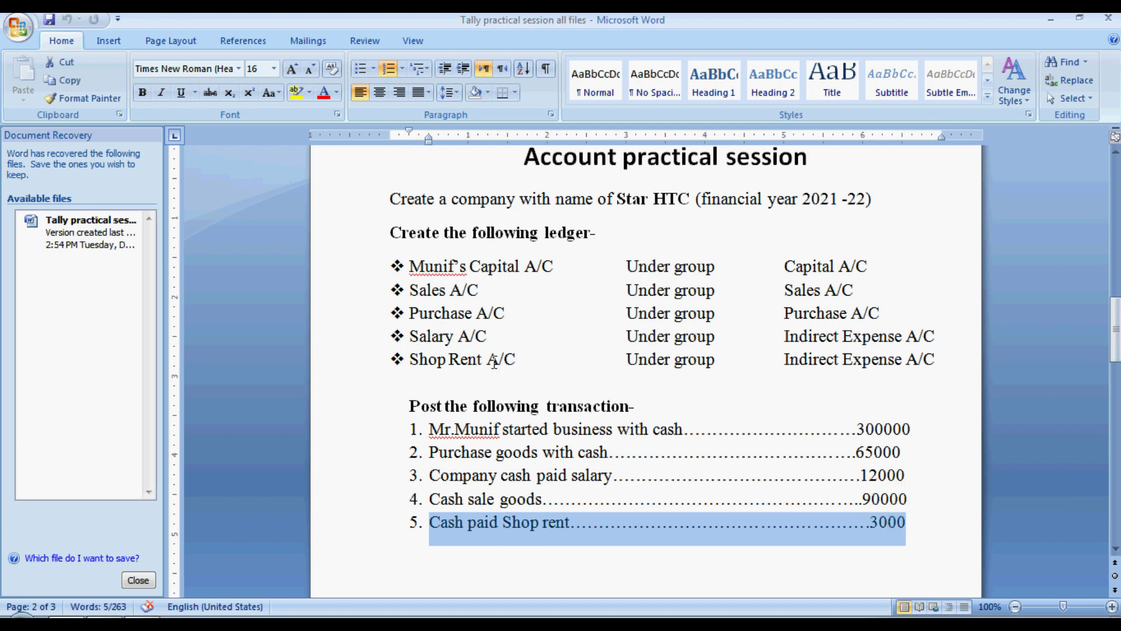
drag(488, 361, 410, 361)
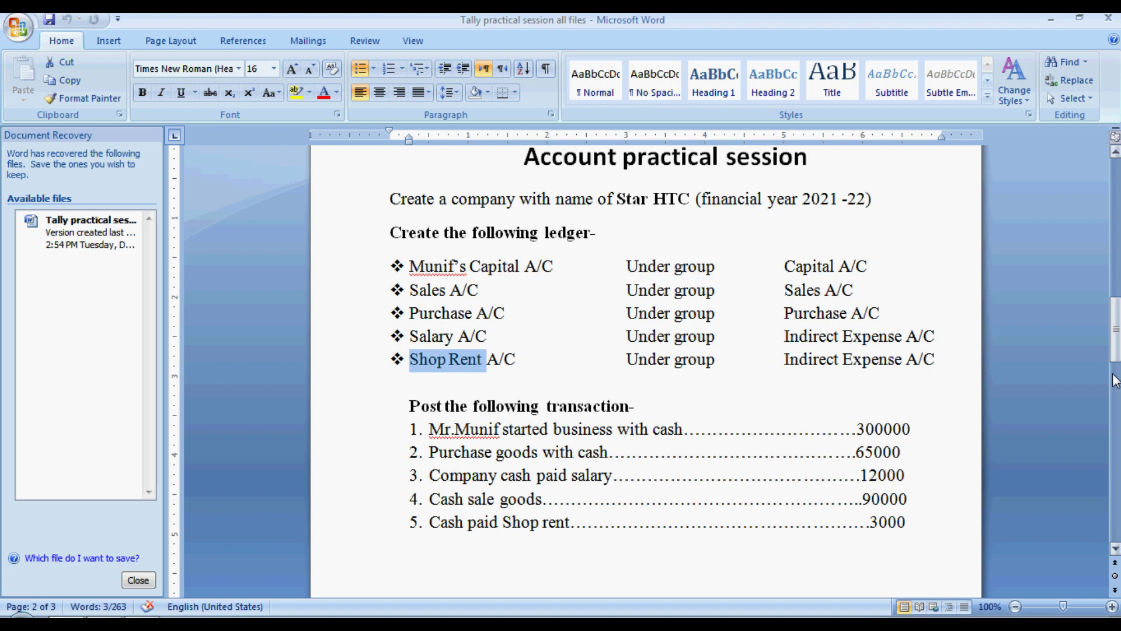
Step: Check table entry 5: Shop rent a/c debit 3000, Cash a/c credit 3000, then return to Tally
drag(1113, 350, 1114, 453)
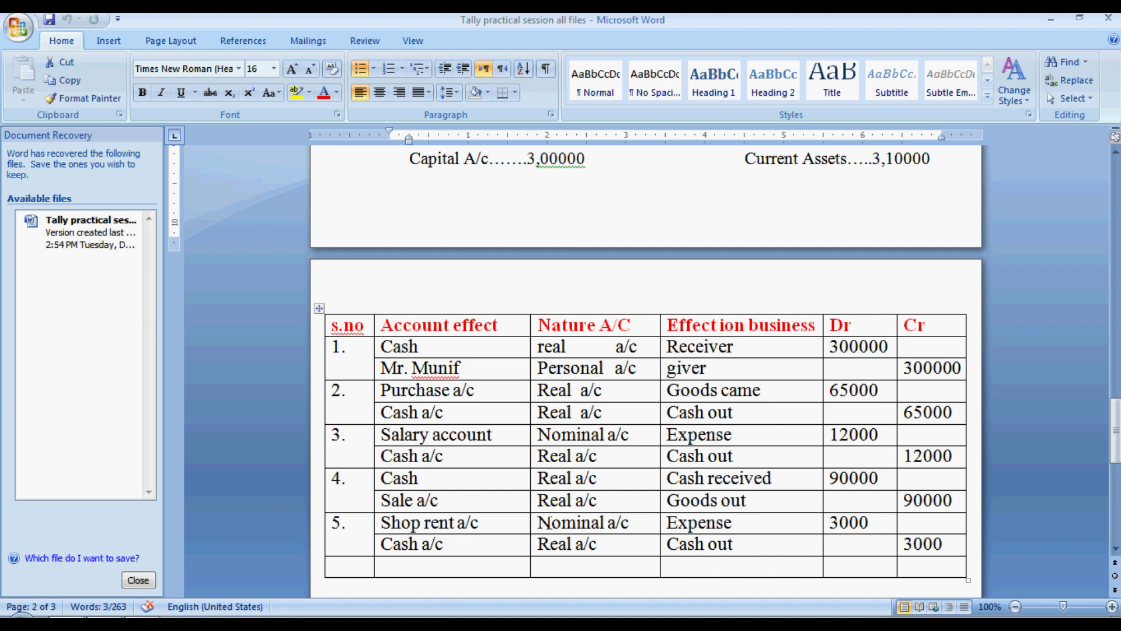
click(553, 522)
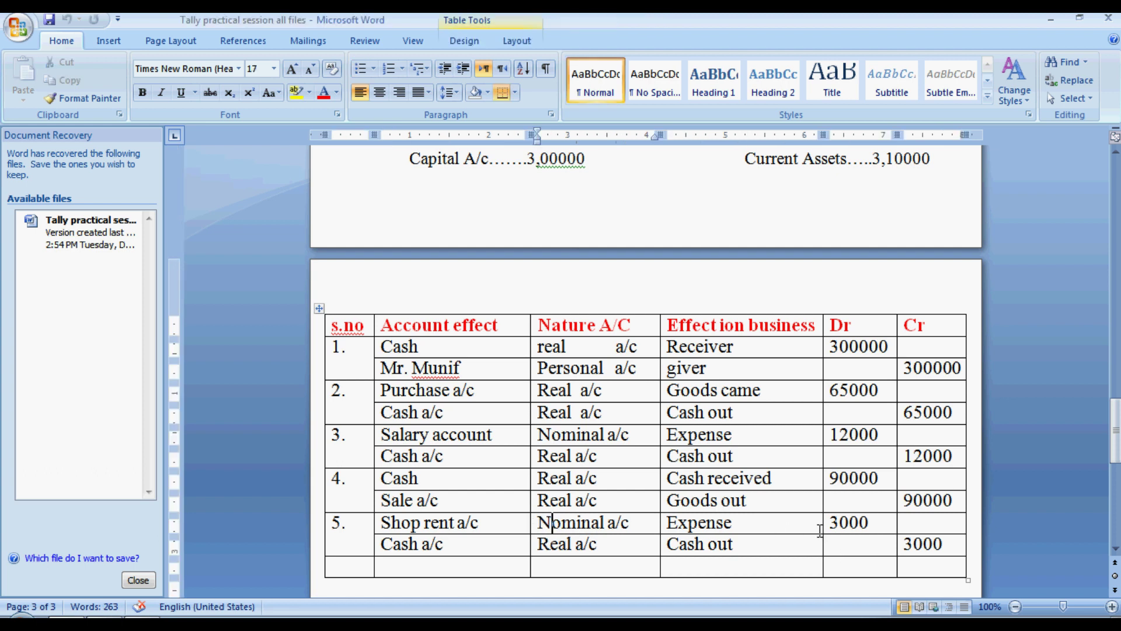
click(748, 525)
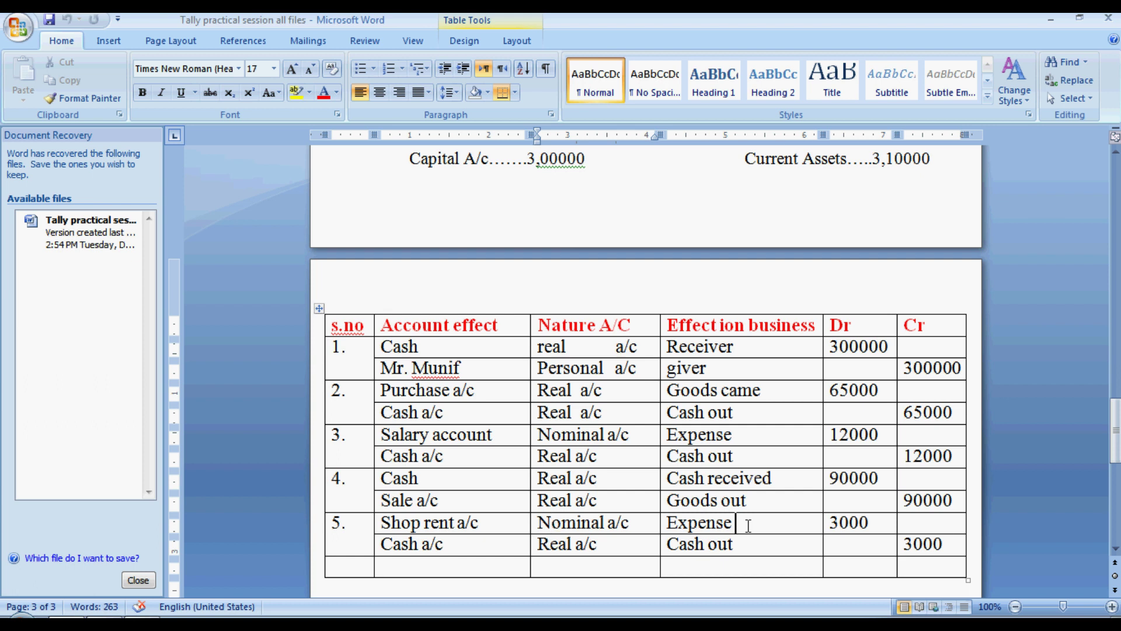
click(874, 521)
click(483, 551)
click(627, 550)
click(748, 544)
click(946, 546)
drag(941, 545, 368, 523)
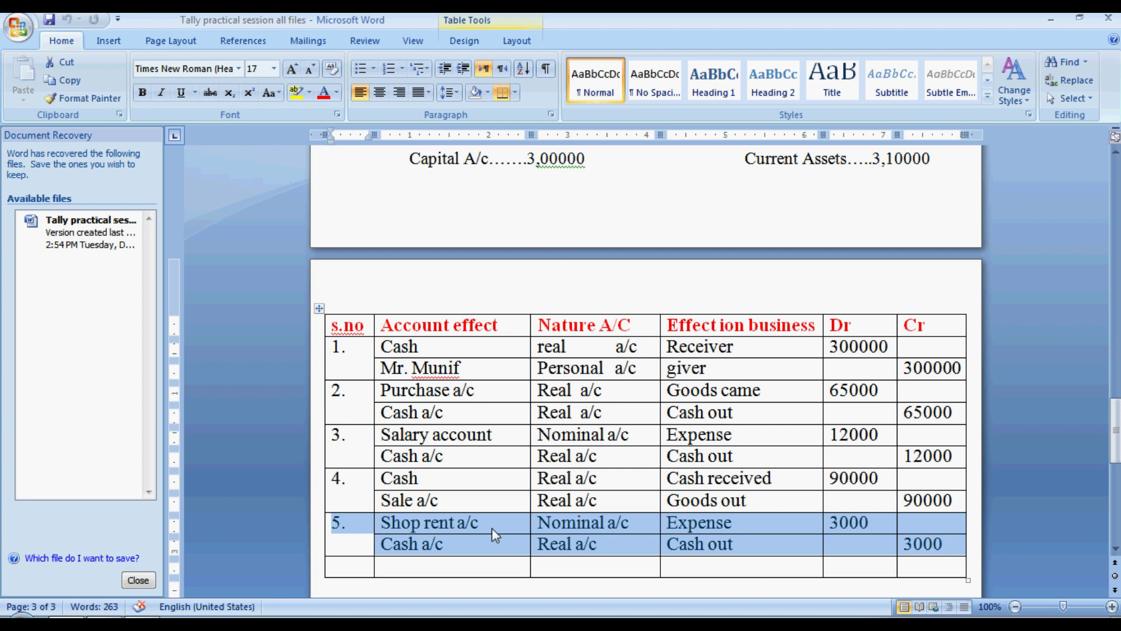
mouse_move(521, 509)
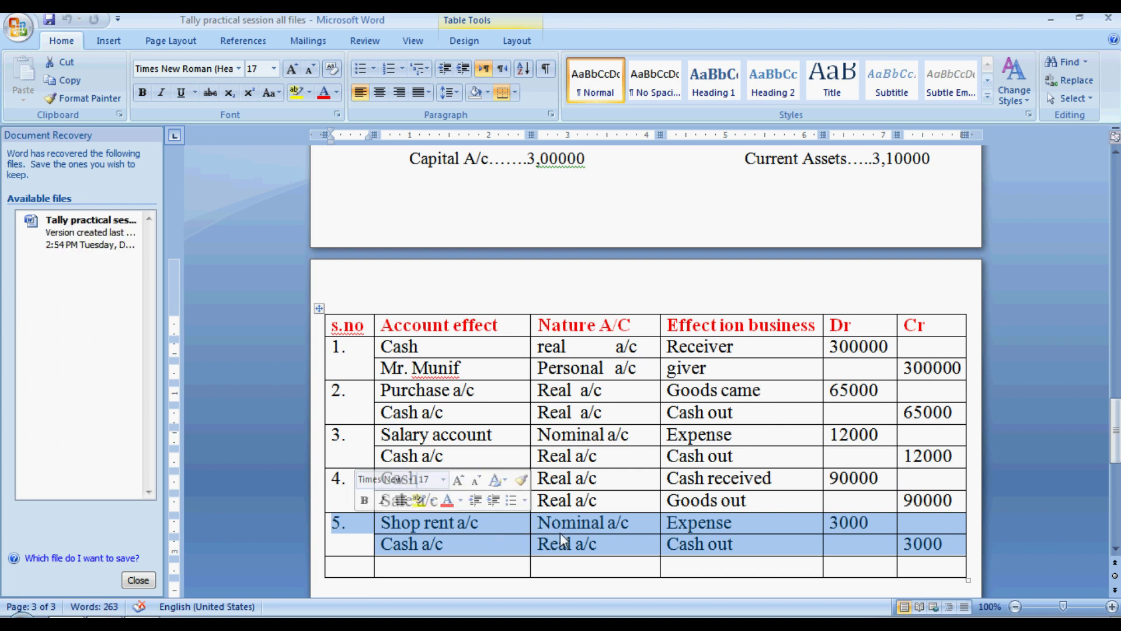
key(alt+Tab)
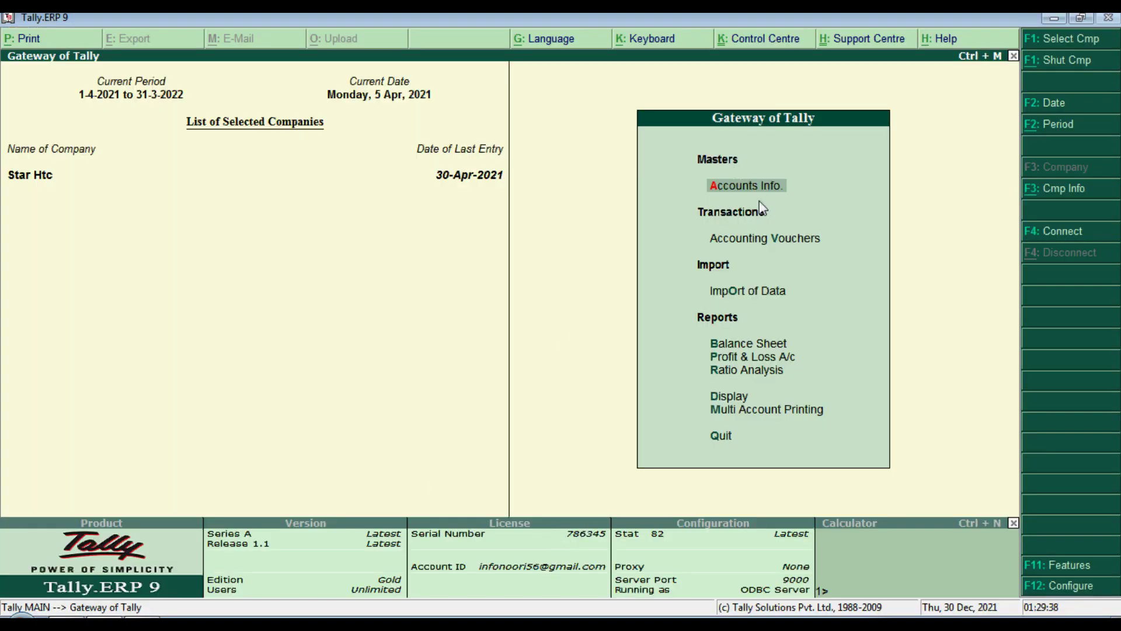
Step: Scan the List of Accounts for the Shop Rent ledger, then return to the Gateway menu
key(d)
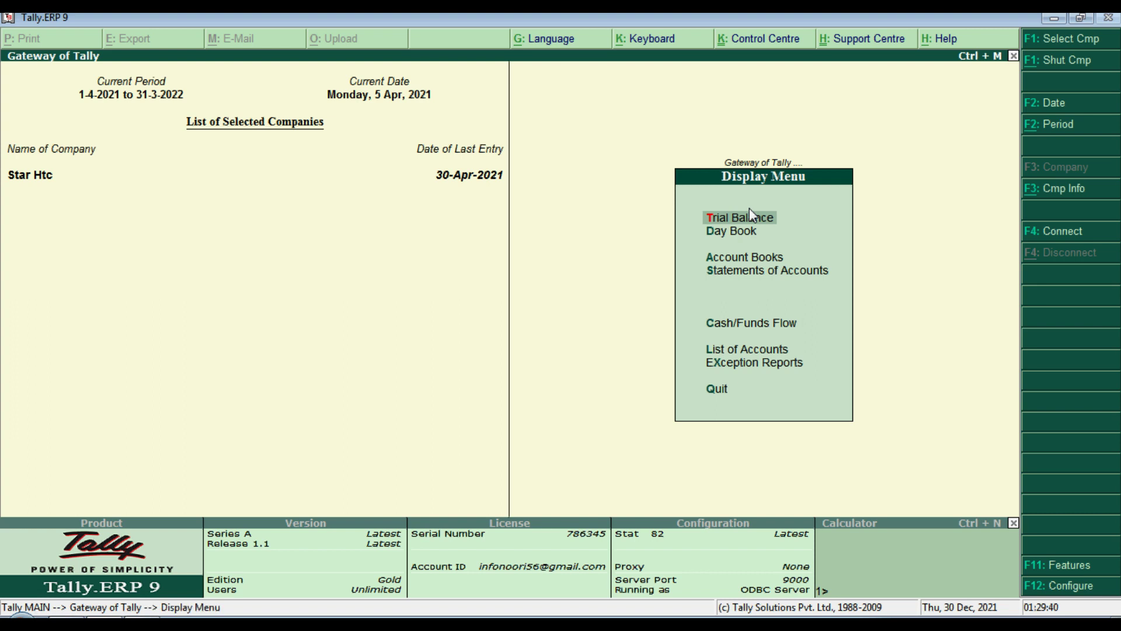
key(l)
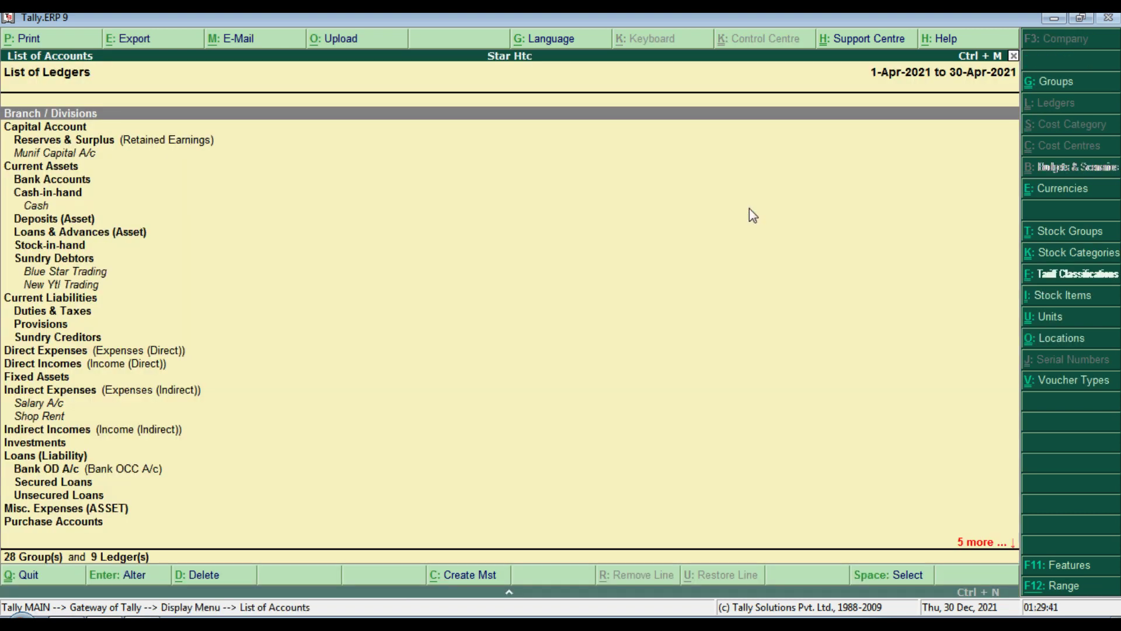
key(Down)
key(Down)
key(Down)
key(Down)
key(Down)
key(Down)
key(Down)
key(Down)
key(Down)
key(Down)
key(Down)
key(Down)
key(Down)
key(Down)
key(Down)
key(Down)
key(Down)
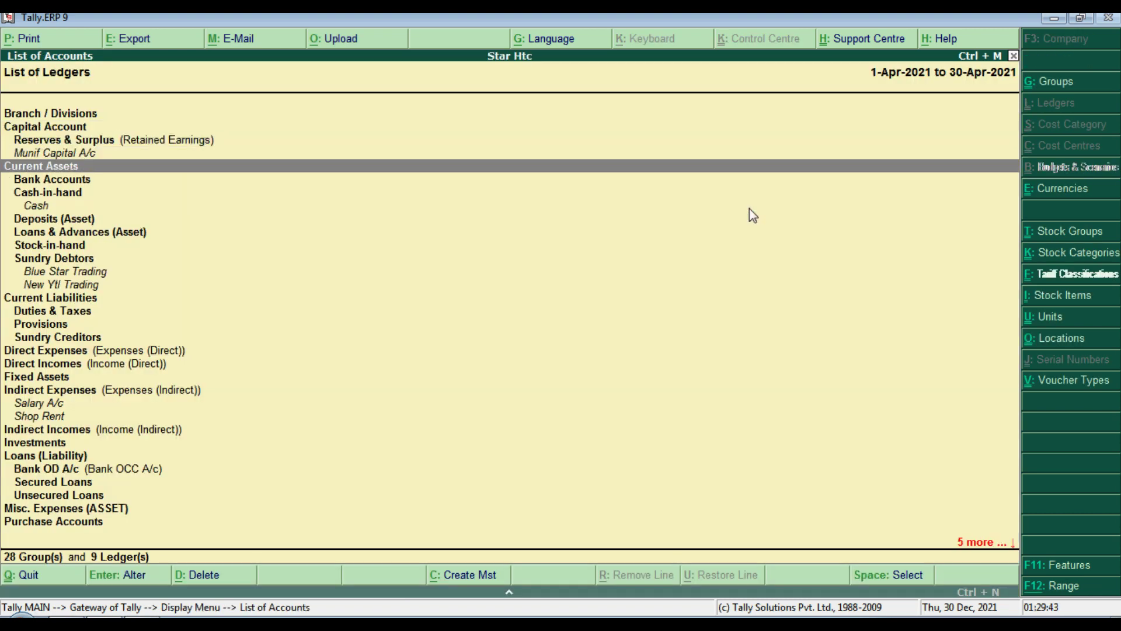
key(Down)
key(Down)
key(Down)
key(Down)
key(Down)
key(Down)
key(Down)
key(Down)
key(Down)
key(Down)
key(Down)
key(Down)
key(Down)
key(Down)
key(Down)
key(Down)
key(Down)
key(Down)
key(Down)
key(Escape)
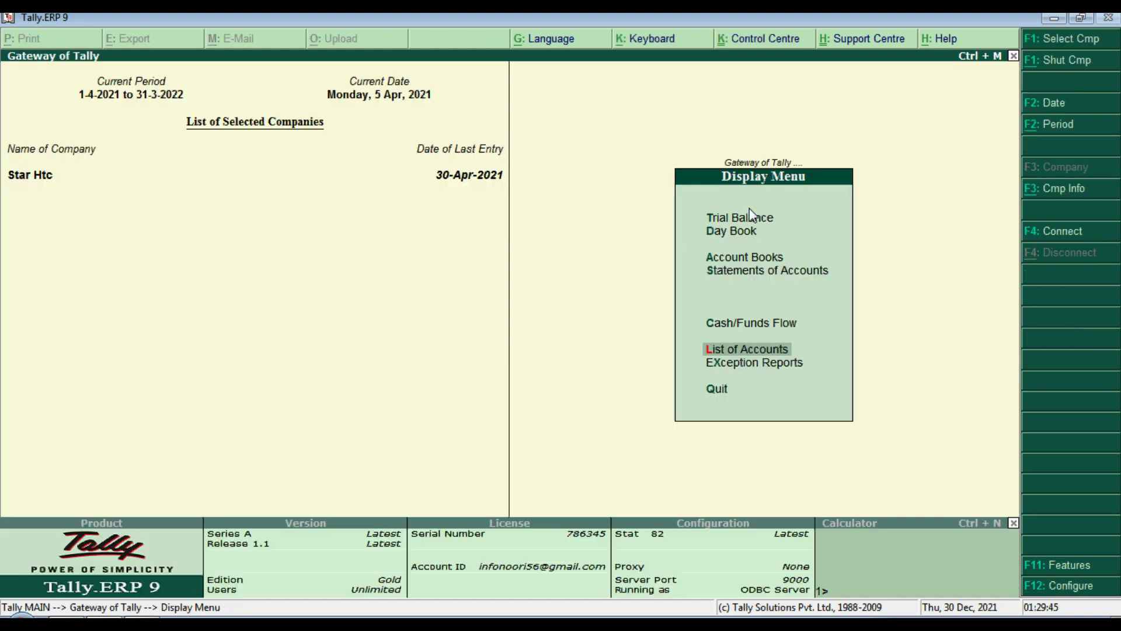
key(Escape)
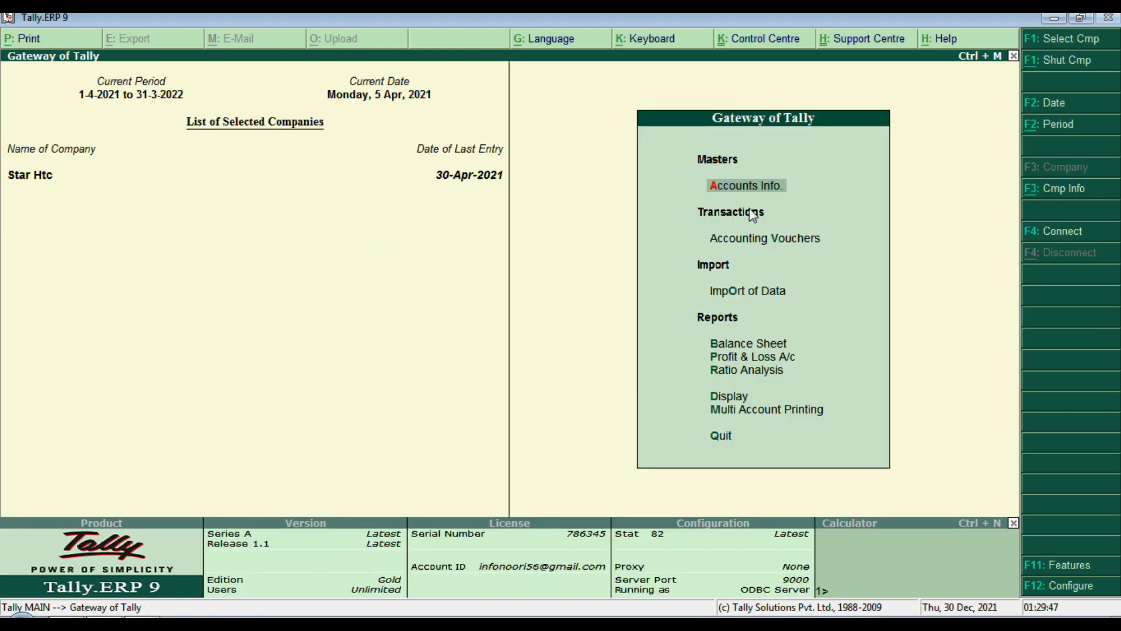
Step: Display the Shop Rent ledger vouchers for 1-Apr-2021 to 30-Apr-2021, currently empty
text(d)
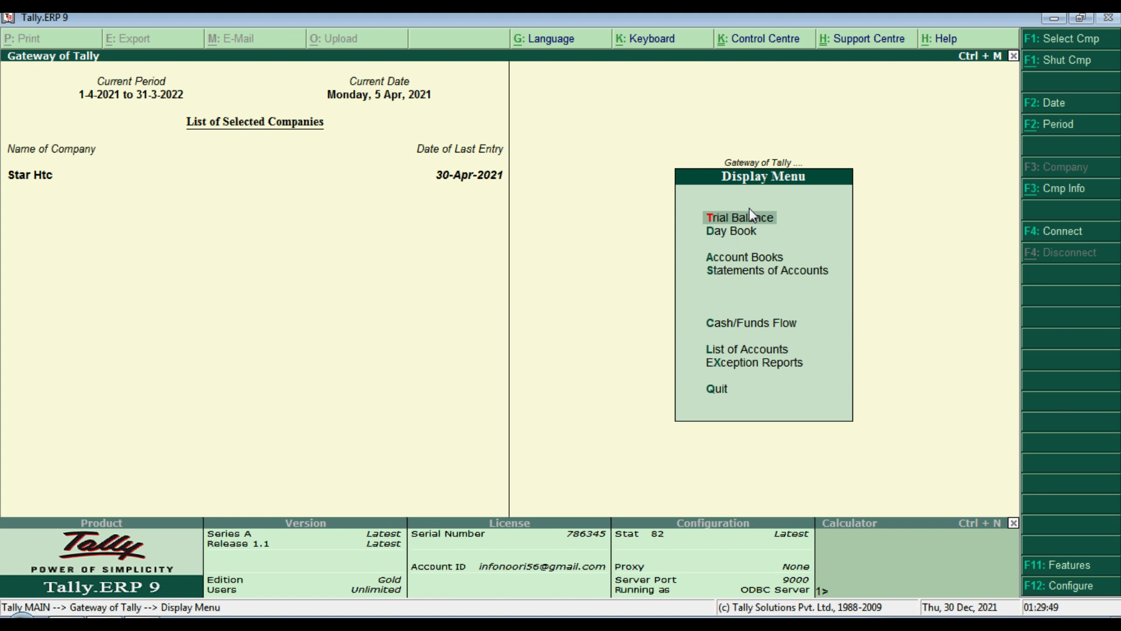
text(alS)
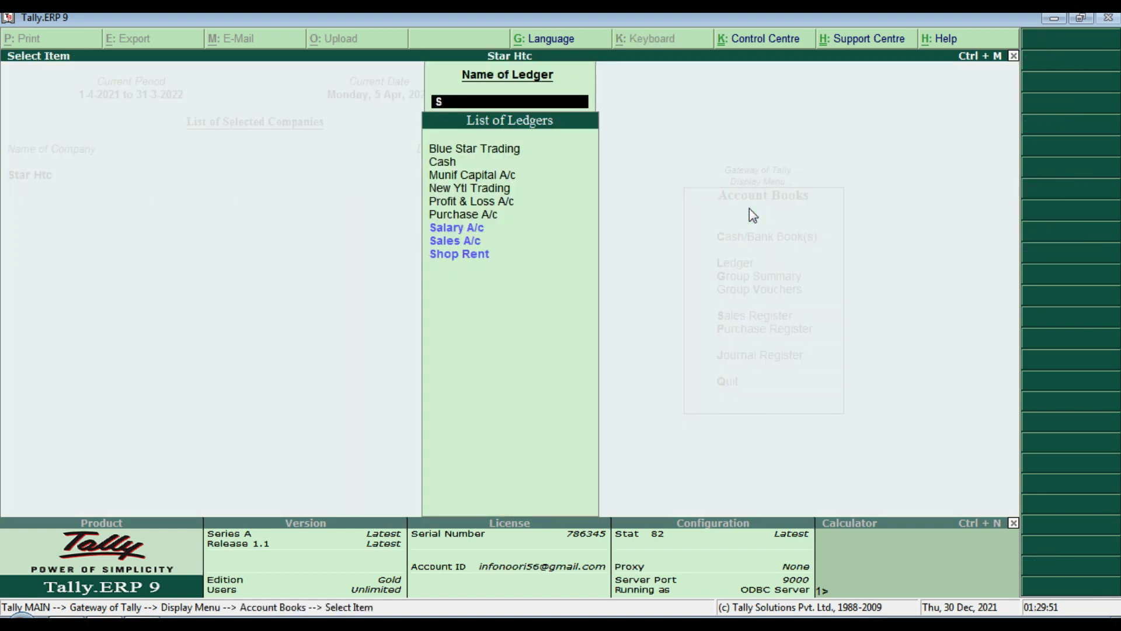
key(Down)
key(Down)
key(Down)
key(Return)
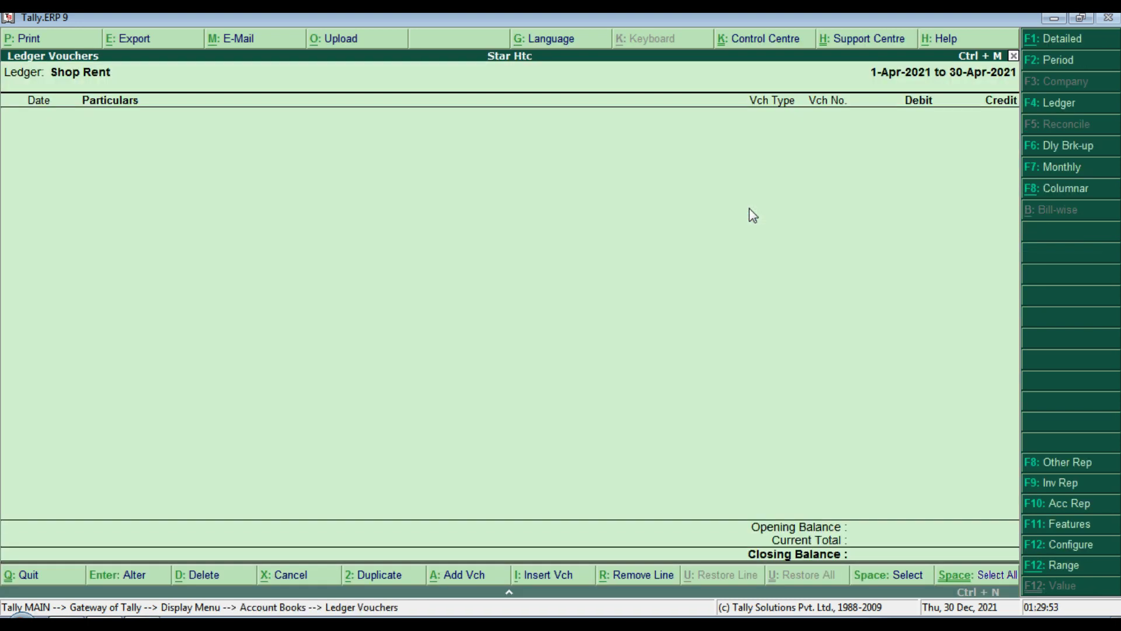